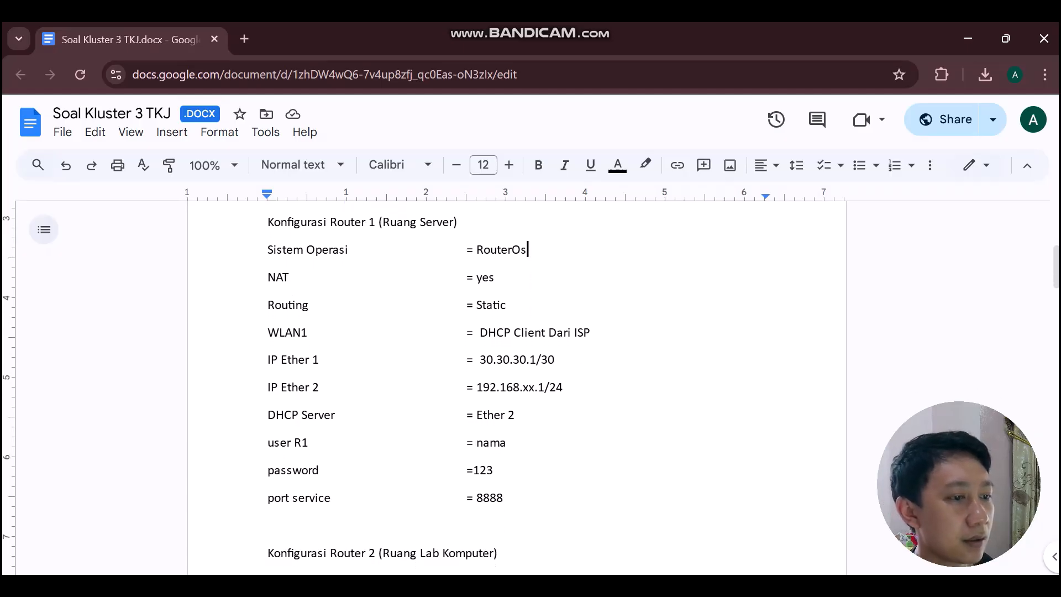
{"action": "scroll", "coordinate": [530, 387], "scroll_direction": "down", "scroll_amount": 2}
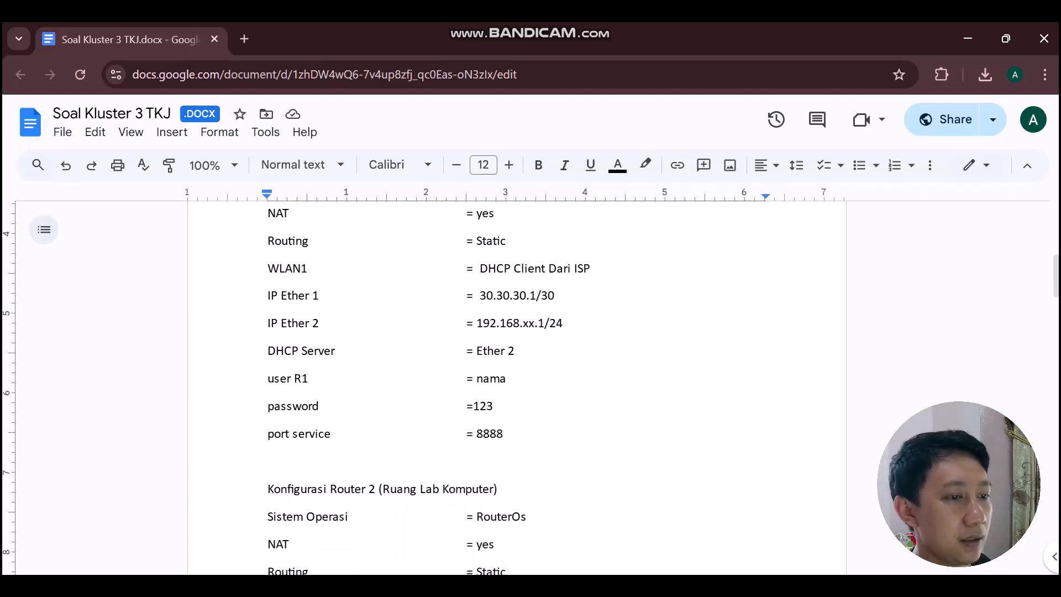
Append 'xx adalah nomer absen' after Router 1's IP Ether 2 address 192.168.xx.1/24.
{"action": "scroll", "coordinate": [531, 386], "scroll_direction": "up", "scroll_amount": 2}
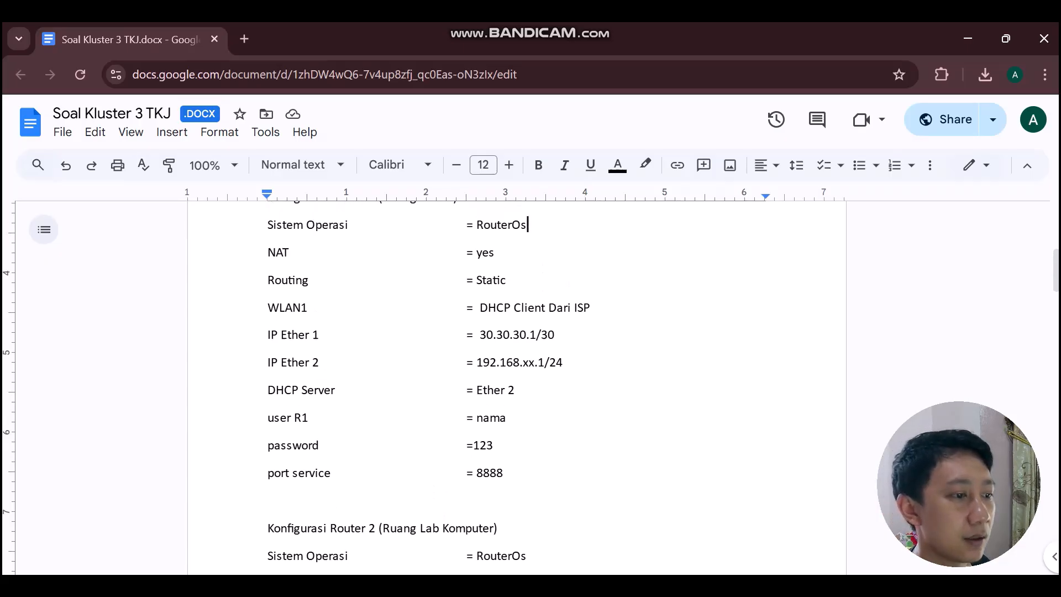
{"action": "scroll", "coordinate": [530, 386], "scroll_direction": "down", "scroll_amount": 1}
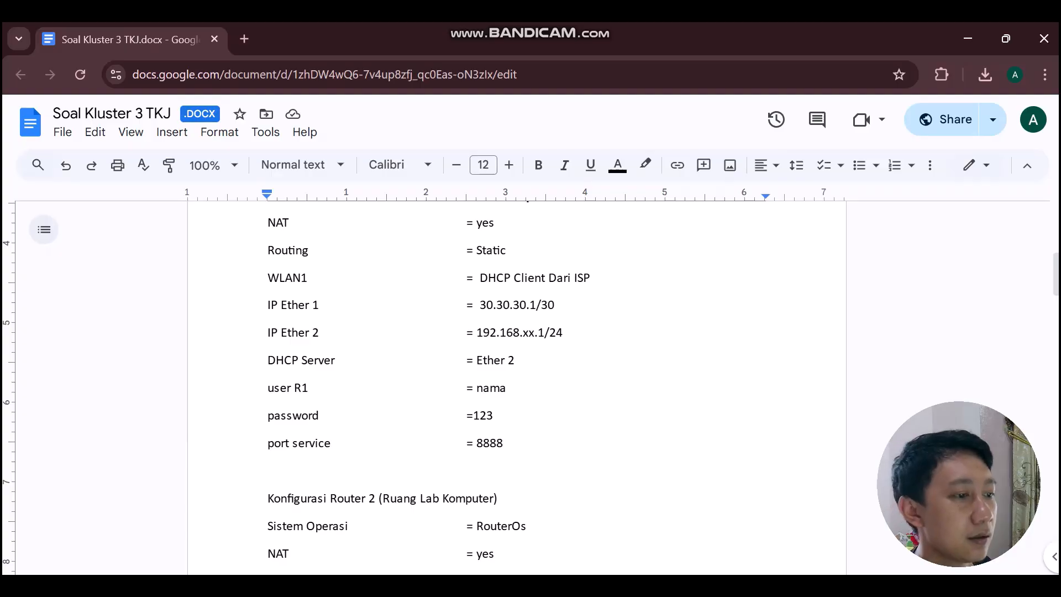
{"action": "scroll", "coordinate": [530, 387], "scroll_direction": "down", "scroll_amount": 1}
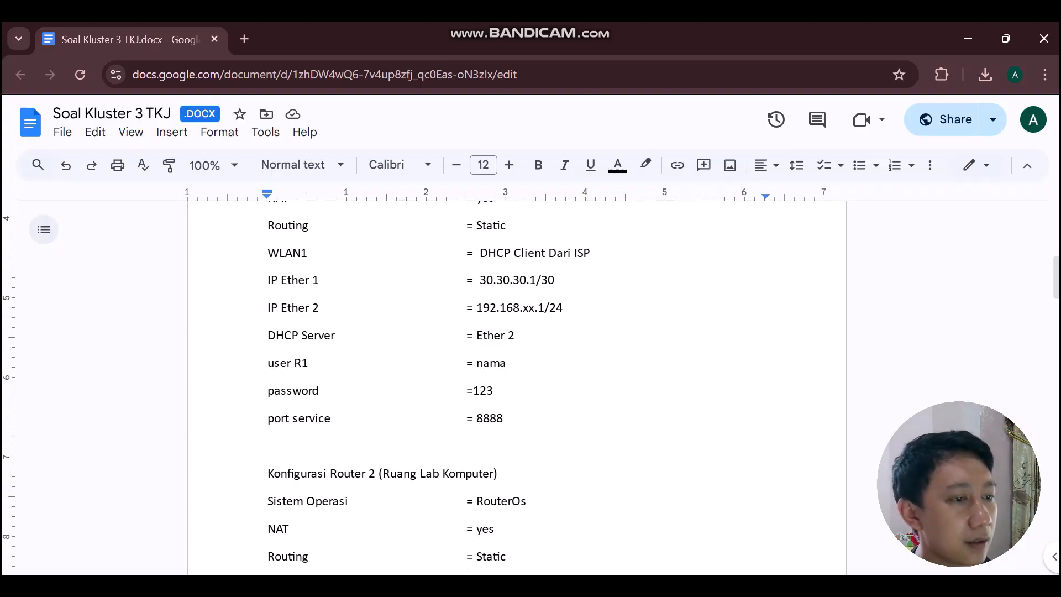
{"action": "left_click", "coordinate": [563, 307]}
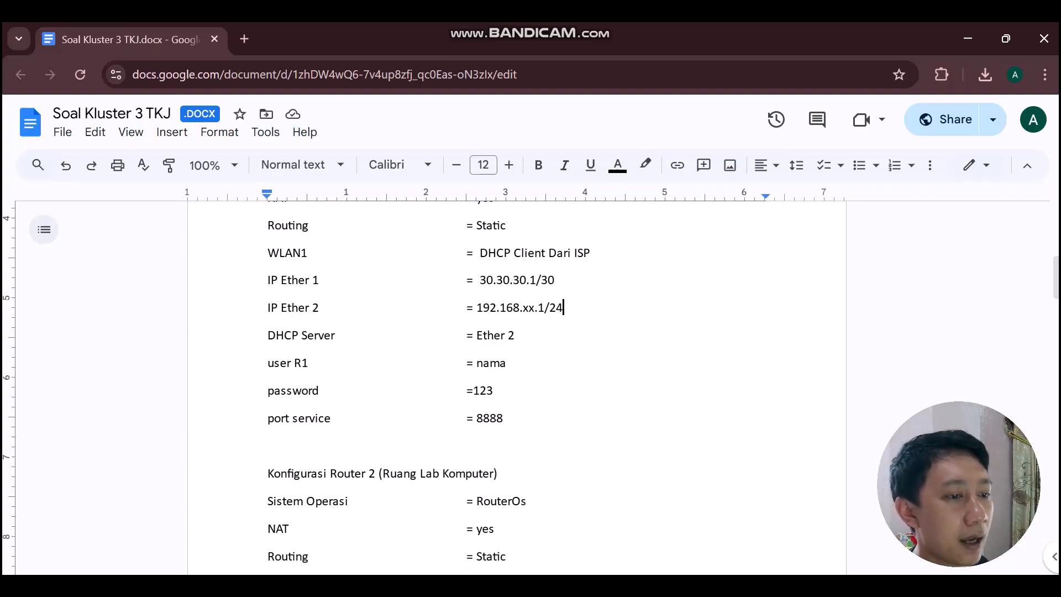
{"action": "type", "text": "xx adala"}
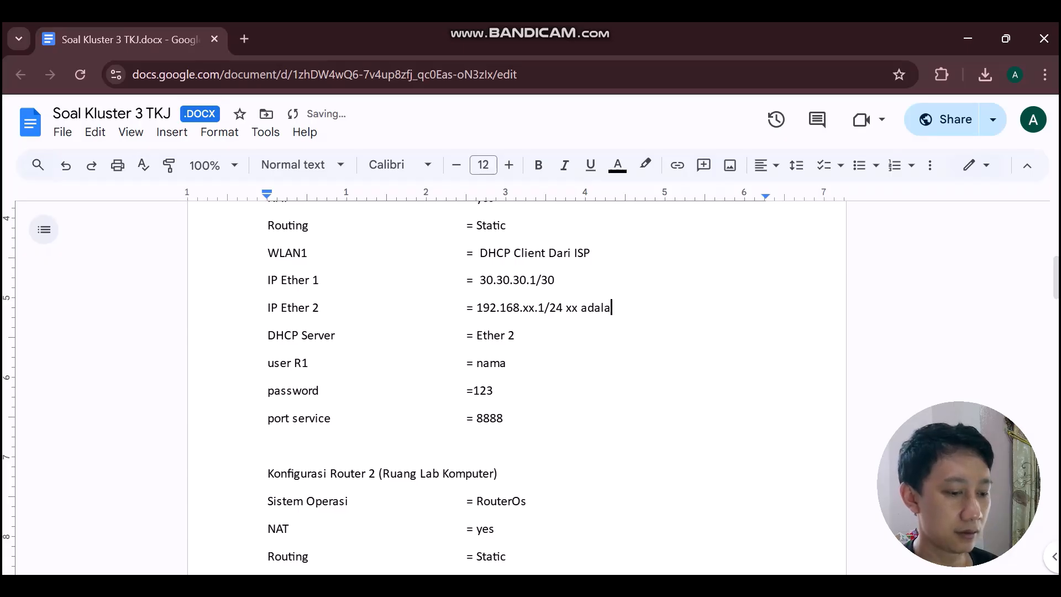
{"action": "type", "text": "h nomer absen"}
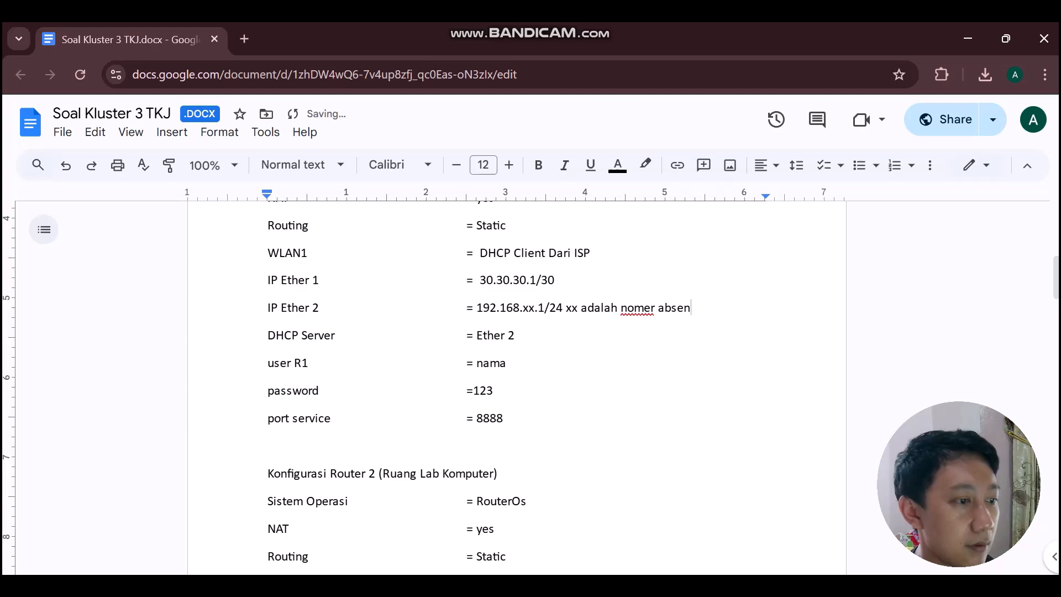
{"action": "scroll", "coordinate": [514, 386], "scroll_direction": "down", "scroll_amount": 1}
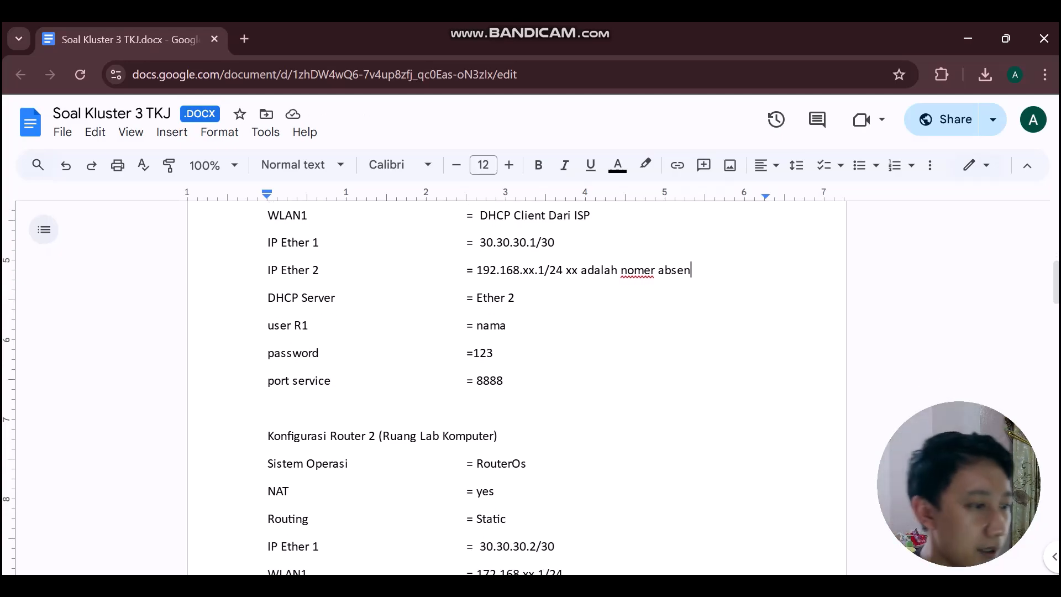
{"action": "scroll", "coordinate": [513, 386], "scroll_direction": "down", "scroll_amount": 1}
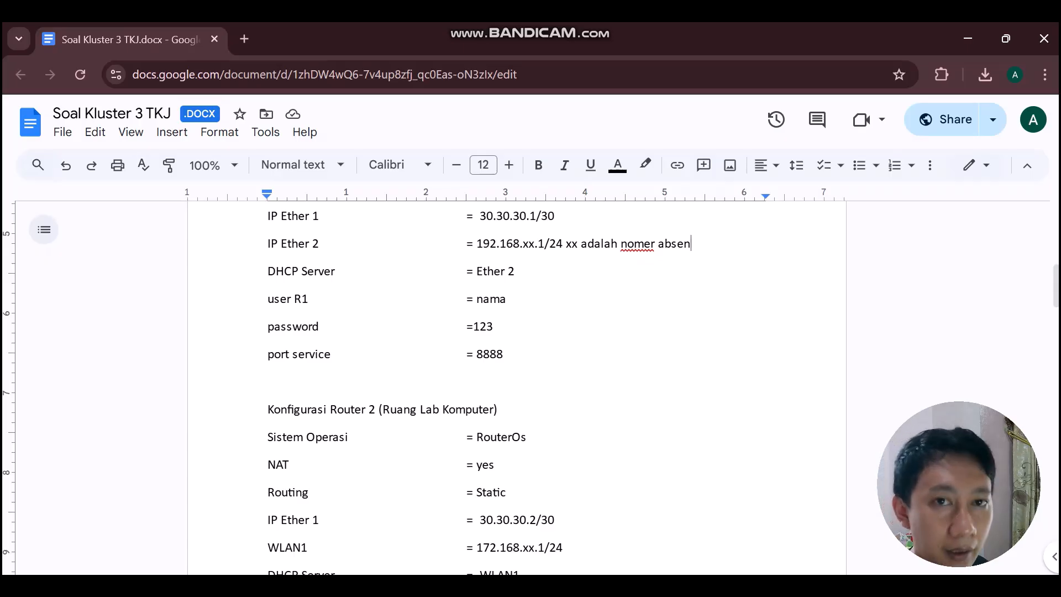
{"action": "scroll", "coordinate": [516, 387], "scroll_direction": "down", "scroll_amount": 2}
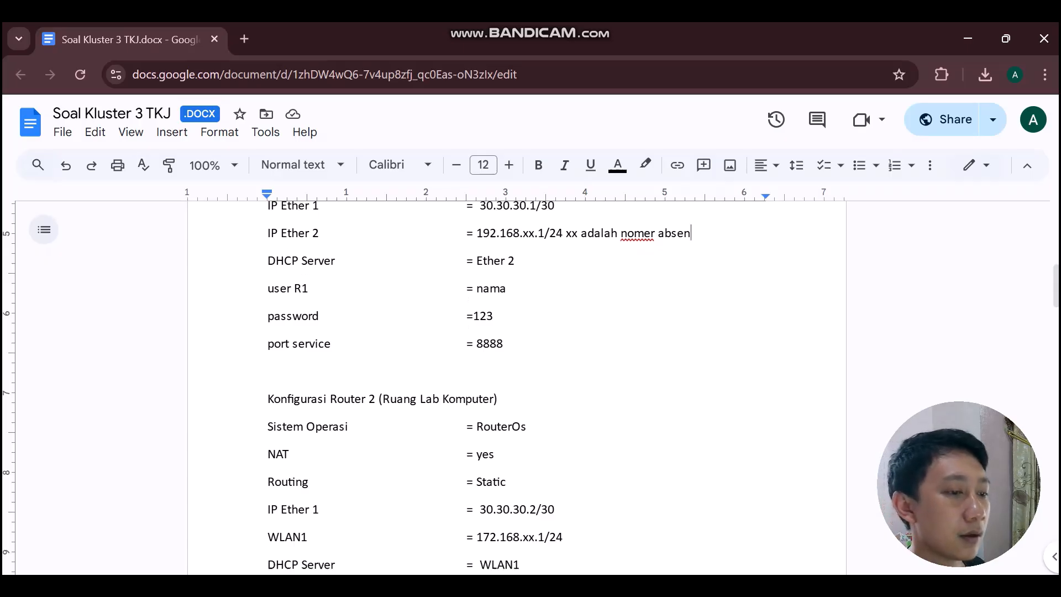
{"action": "scroll", "coordinate": [517, 387], "scroll_direction": "up", "scroll_amount": 3}
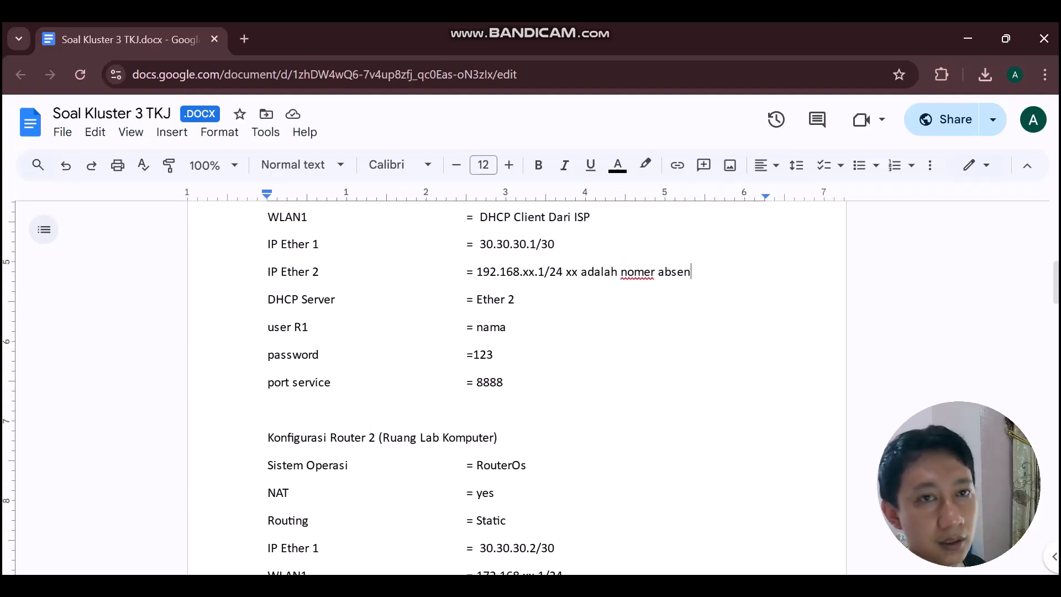
{"action": "scroll", "coordinate": [517, 387], "scroll_direction": "down", "scroll_amount": 1}
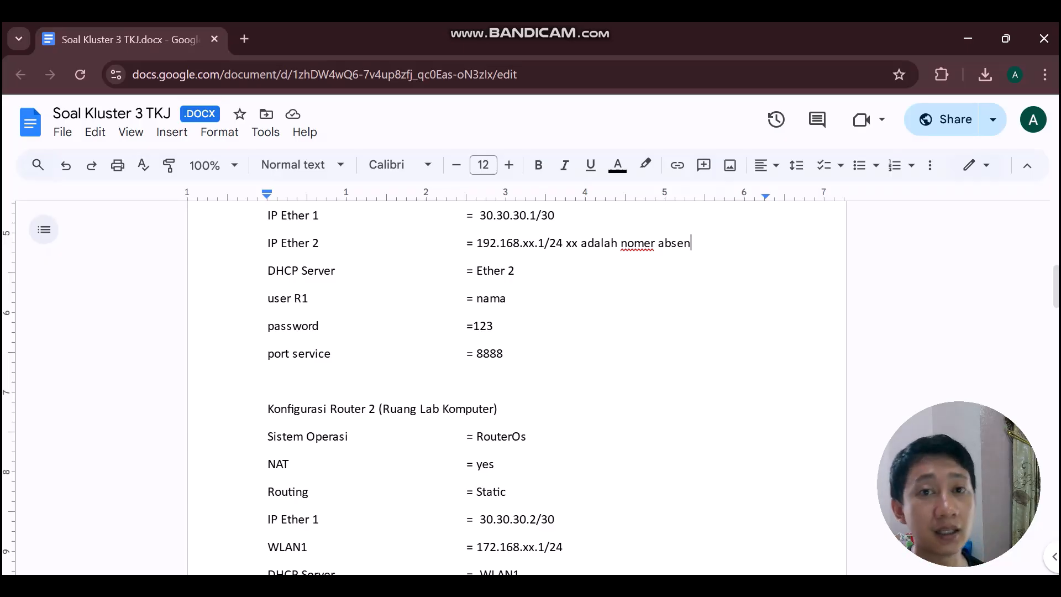
{"action": "scroll", "coordinate": [516, 386], "scroll_direction": "down", "scroll_amount": 3}
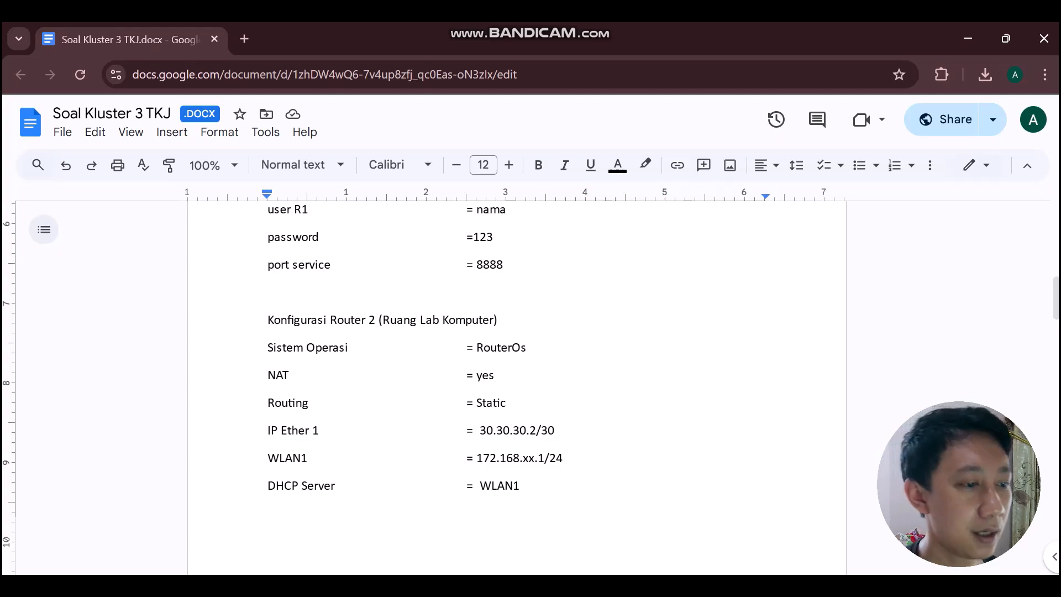
{"action": "scroll", "coordinate": [517, 386], "scroll_direction": "down", "scroll_amount": 1}
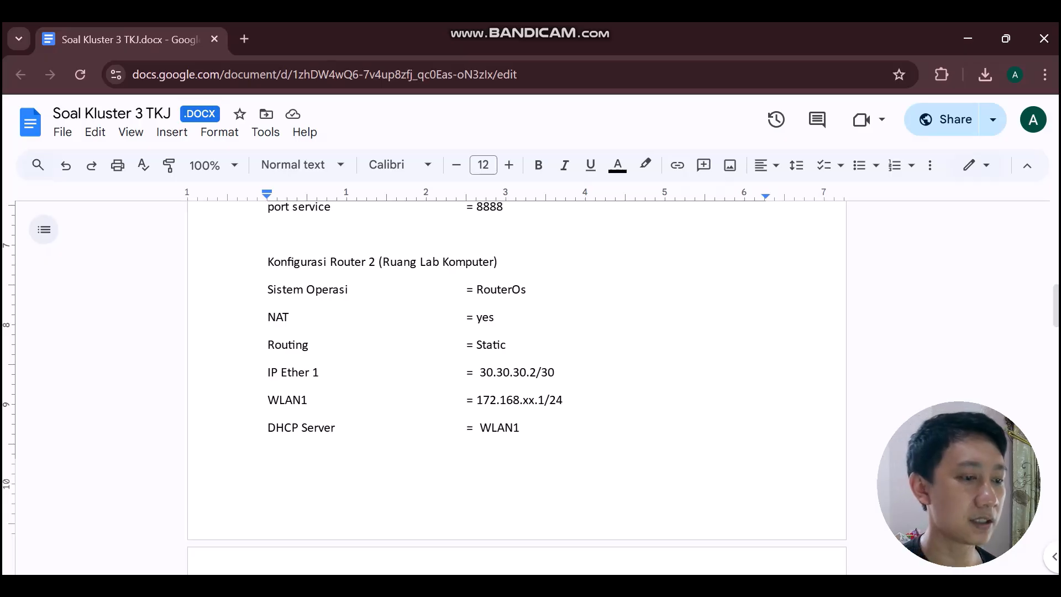
{"action": "scroll", "coordinate": [516, 386], "scroll_direction": "down", "scroll_amount": 7}
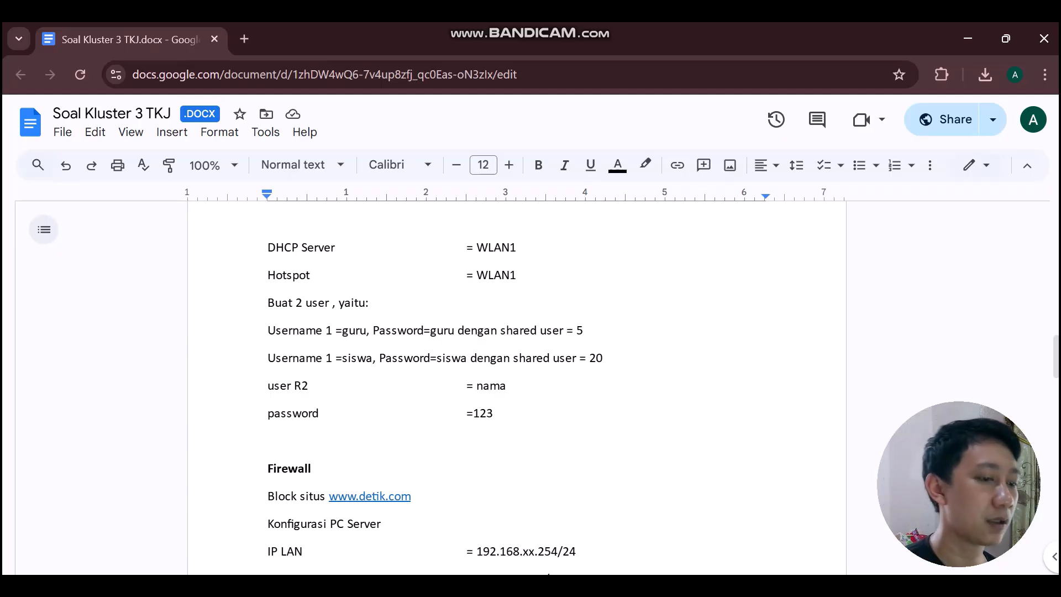
Copy Router 1's 'port service = 8888' line onto a new line below Router 2's '=123' password.
{"action": "scroll", "coordinate": [516, 387], "scroll_direction": "up", "scroll_amount": 10}
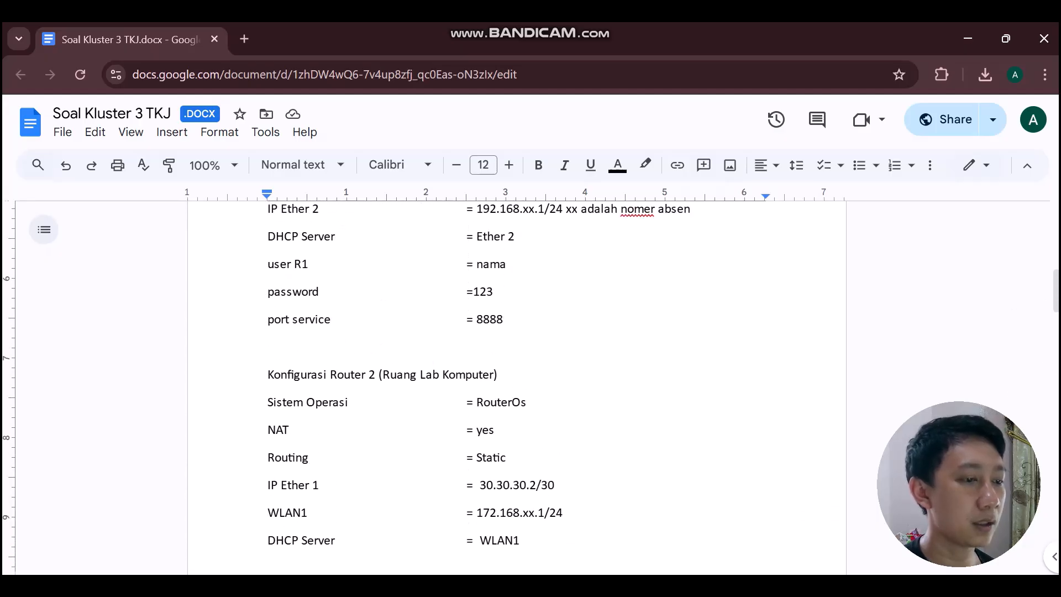
{"action": "left_click_drag", "start_coordinate": [507, 319], "coordinate": [267, 321]}
{"action": "key", "text": "ctrl+c"}
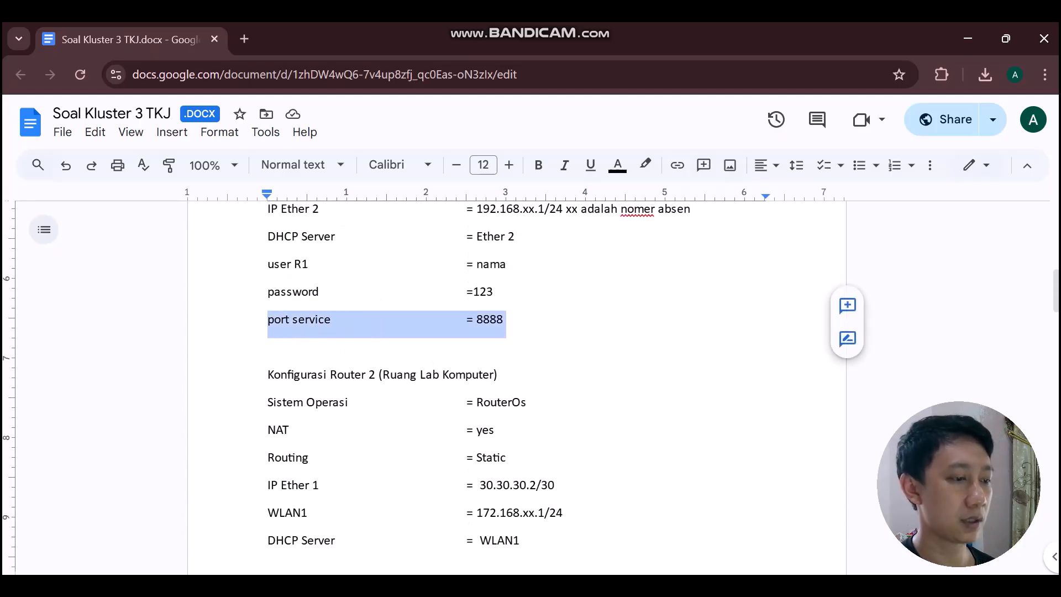
{"action": "scroll", "coordinate": [517, 387], "scroll_direction": "down", "scroll_amount": 9}
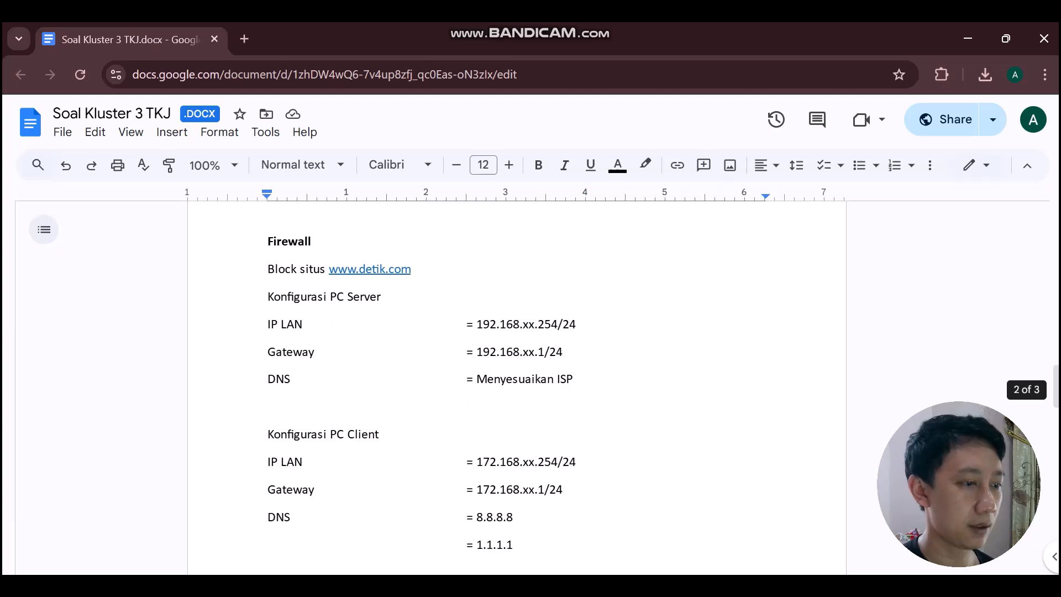
{"action": "scroll", "coordinate": [516, 387], "scroll_direction": "up", "scroll_amount": 3}
{"action": "left_click", "coordinate": [293, 376]}
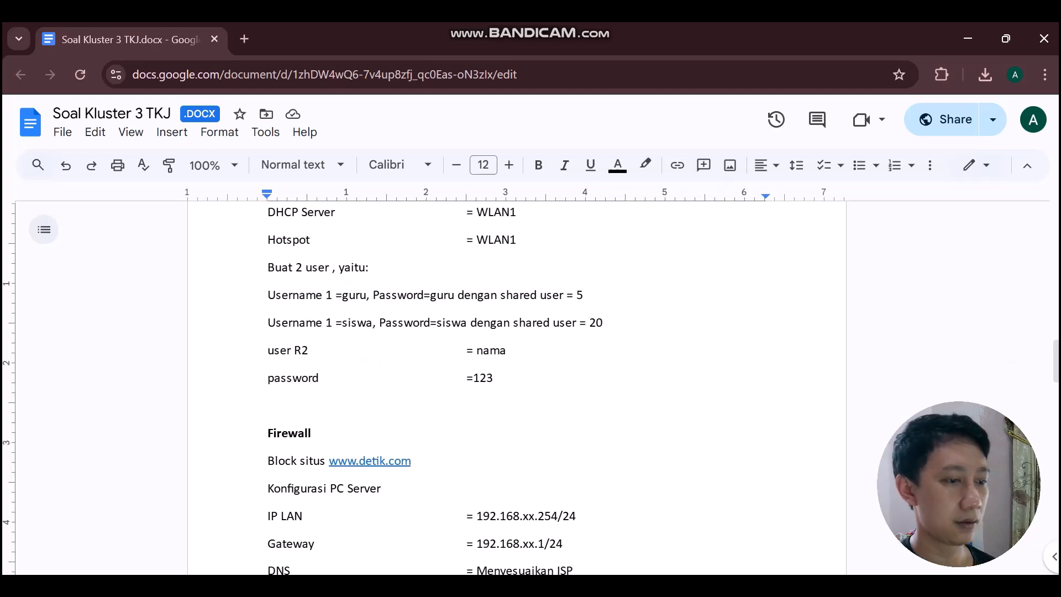
{"action": "left_click", "coordinate": [493, 377]}
{"action": "key", "text": "Return"}
{"action": "key", "text": "ctrl+v"}
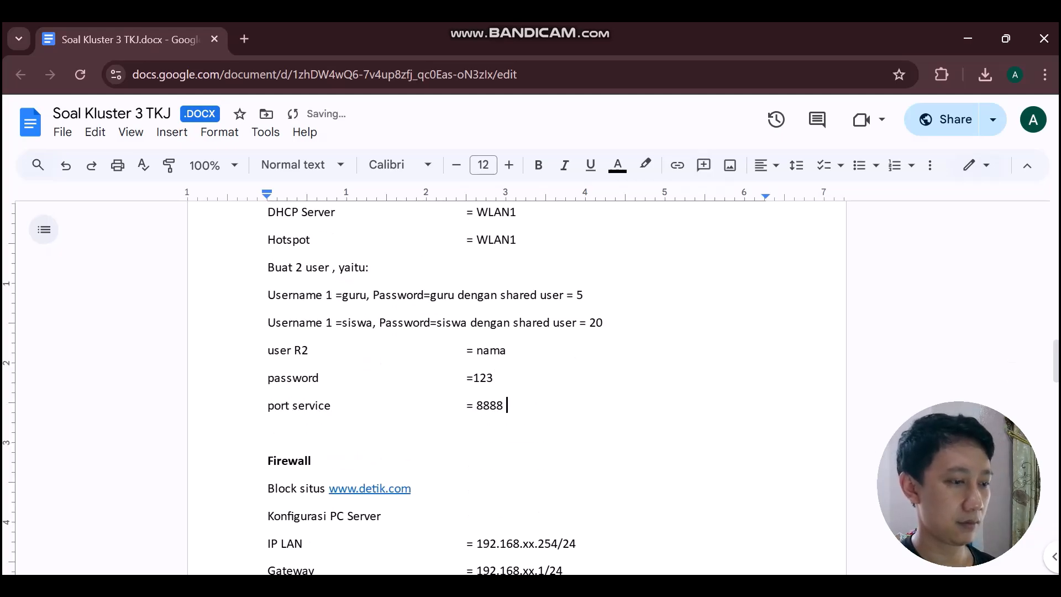
{"action": "scroll", "coordinate": [530, 387], "scroll_direction": "down", "scroll_amount": 1}
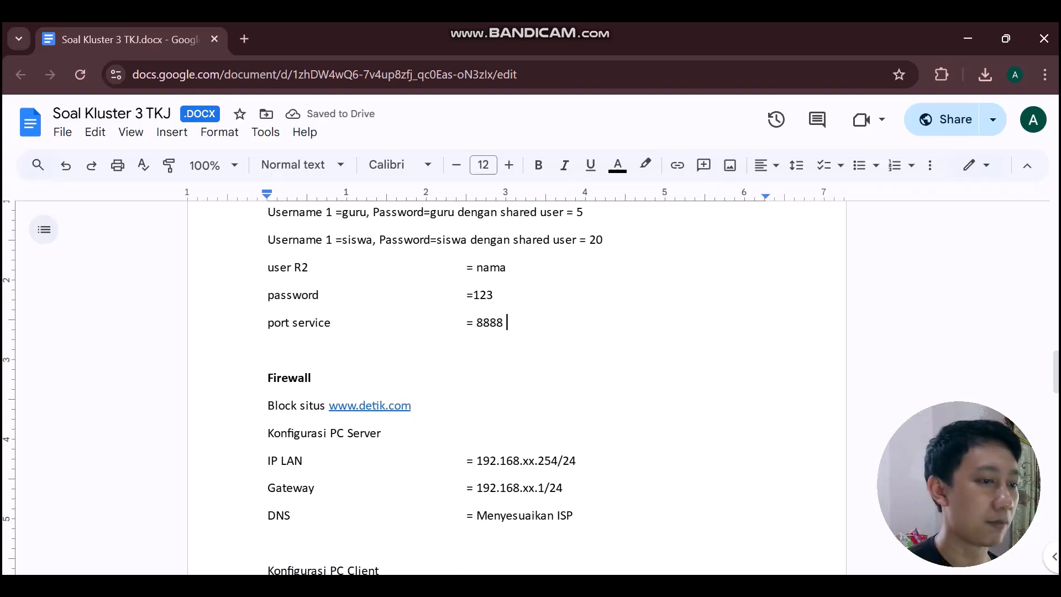
{"action": "scroll", "coordinate": [531, 386], "scroll_direction": "down", "scroll_amount": 3}
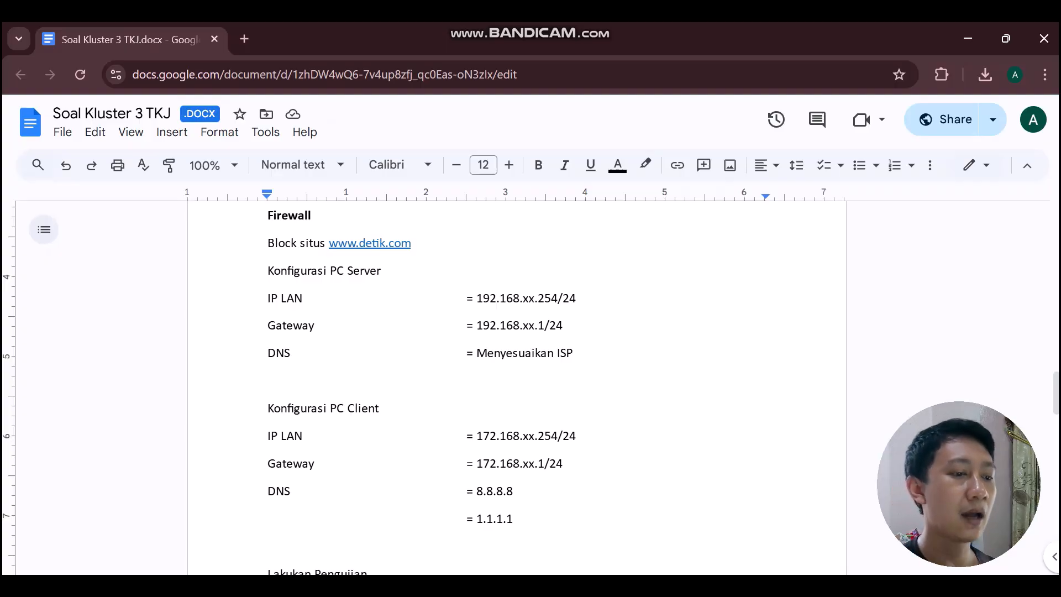
{"action": "scroll", "coordinate": [516, 386], "scroll_direction": "down", "scroll_amount": 5}
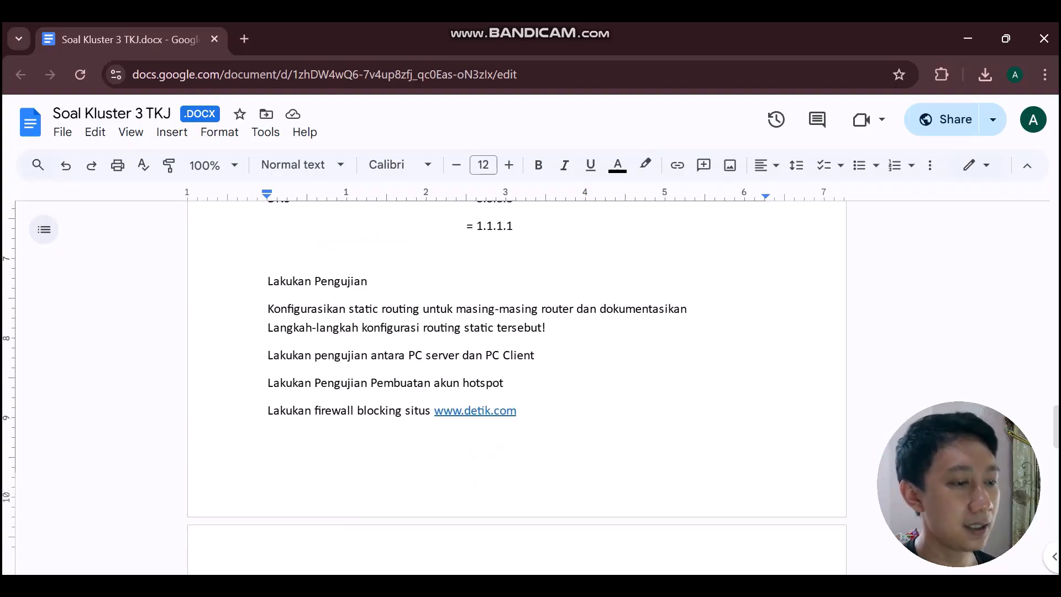
{"action": "scroll", "coordinate": [517, 387], "scroll_direction": "up", "scroll_amount": 4}
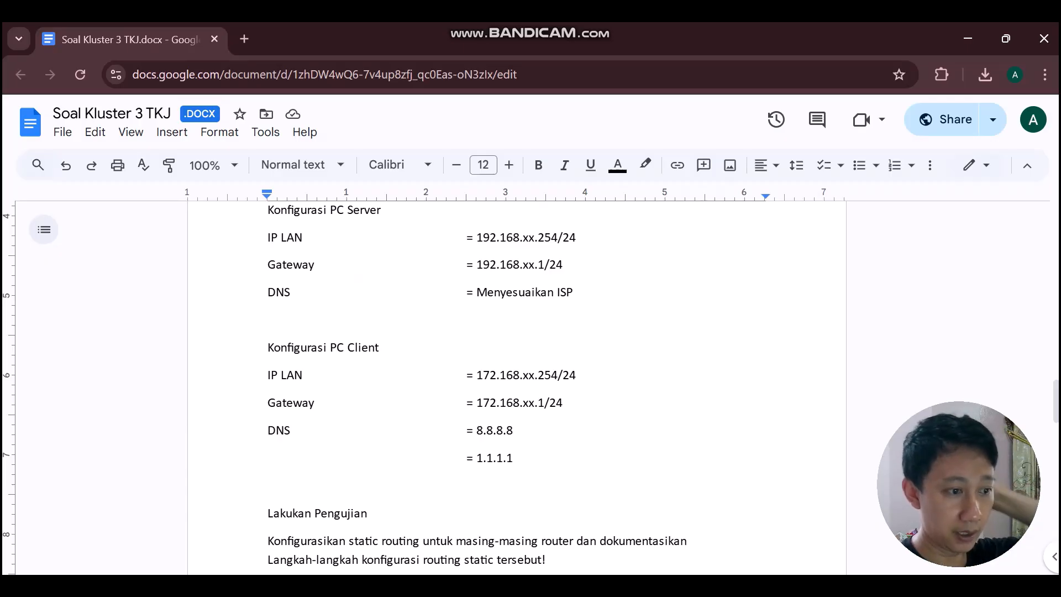
{"action": "scroll", "coordinate": [516, 386], "scroll_direction": "down", "scroll_amount": 4}
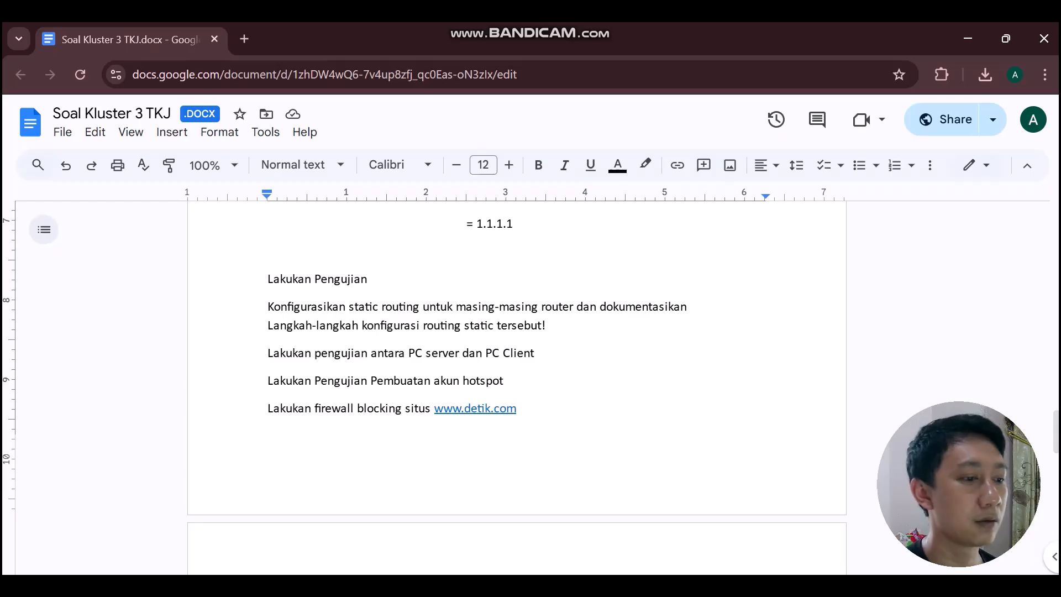
{"action": "scroll", "coordinate": [517, 359], "scroll_direction": "down", "scroll_amount": 4}
{"action": "scroll", "coordinate": [516, 359], "scroll_direction": "up", "scroll_amount": 3}
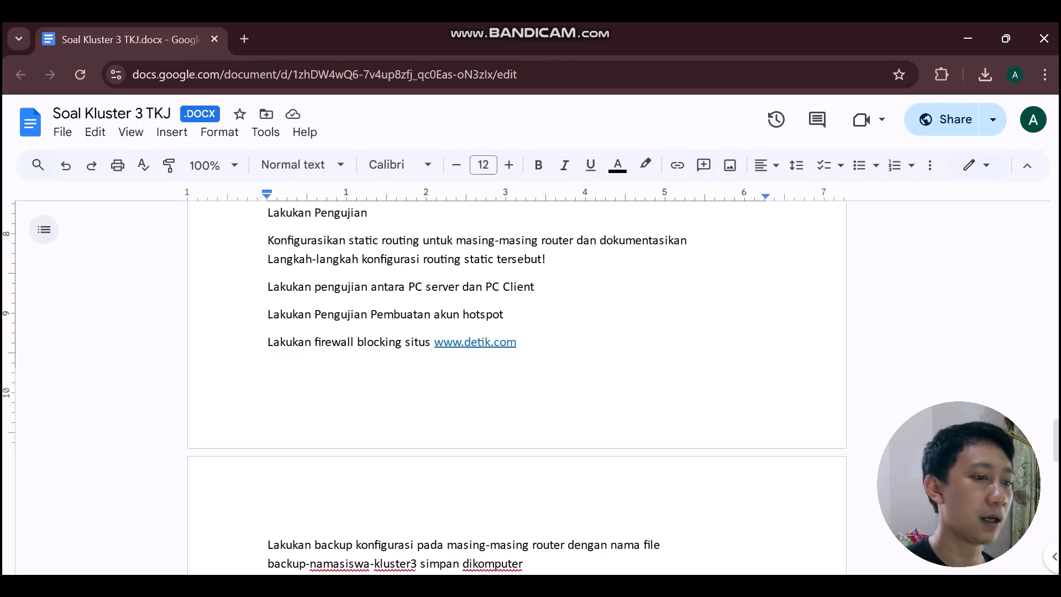
{"action": "scroll", "coordinate": [517, 387], "scroll_direction": "down", "scroll_amount": 1}
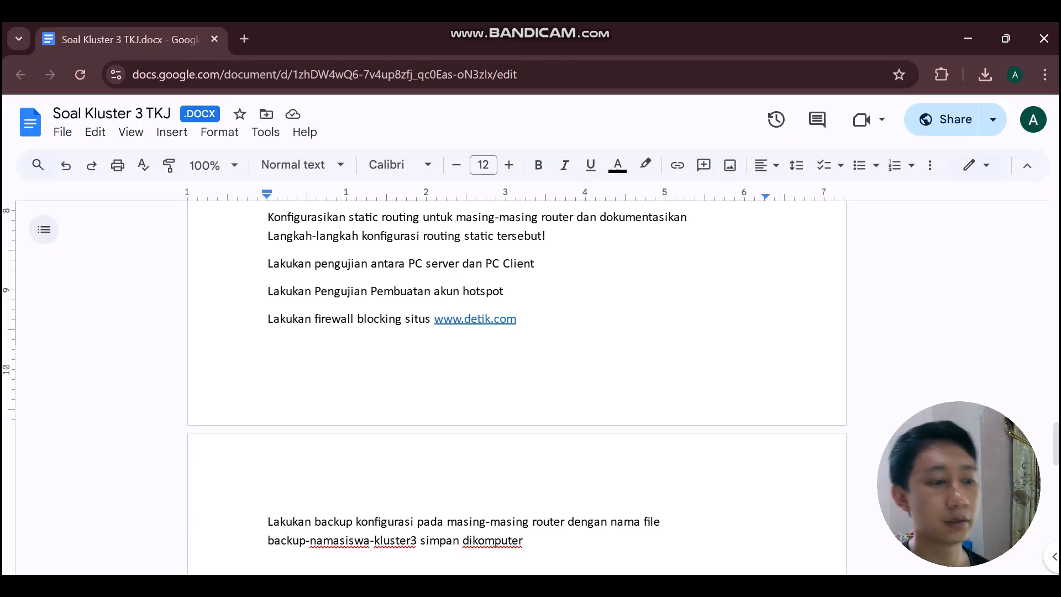
{"action": "scroll", "coordinate": [516, 387], "scroll_direction": "down", "scroll_amount": 5}
{"action": "scroll", "coordinate": [517, 387], "scroll_direction": "up", "scroll_amount": 1}
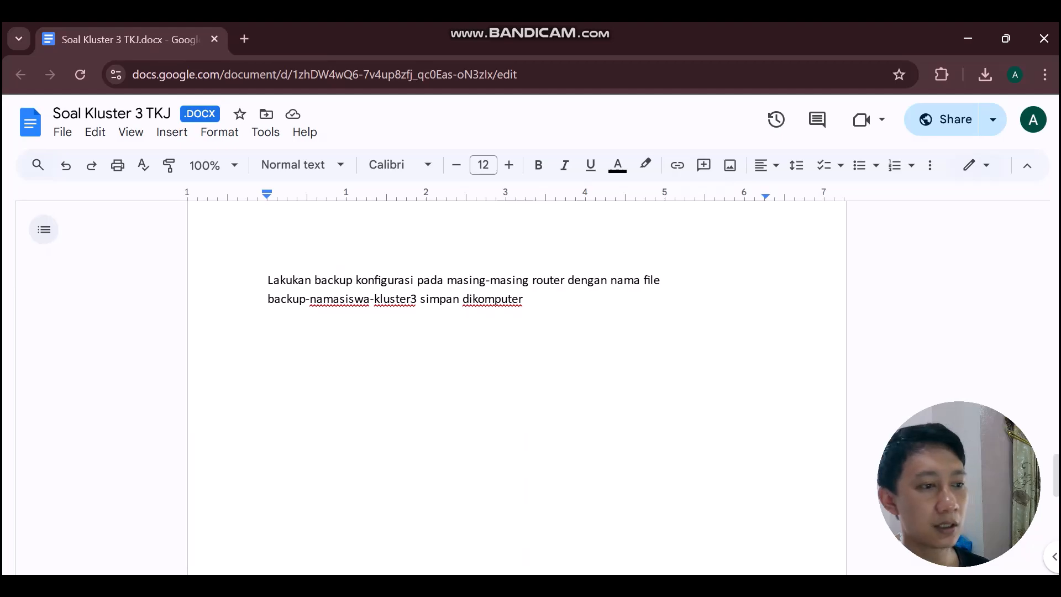
{"action": "scroll", "coordinate": [517, 387], "scroll_direction": "up", "scroll_amount": 1}
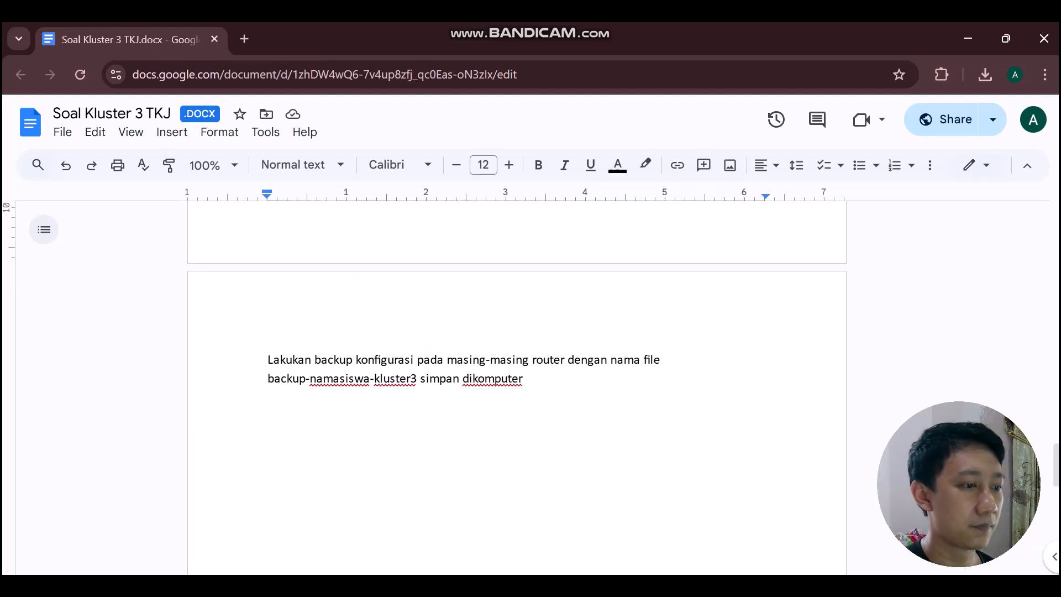
Duplicate the 'Lakukan backup konfigurasi' task paragraph on a new line below it.
{"action": "left_click_drag", "start_coordinate": [268, 359], "coordinate": [529, 387]}
{"action": "key", "text": "ctrl+c"}
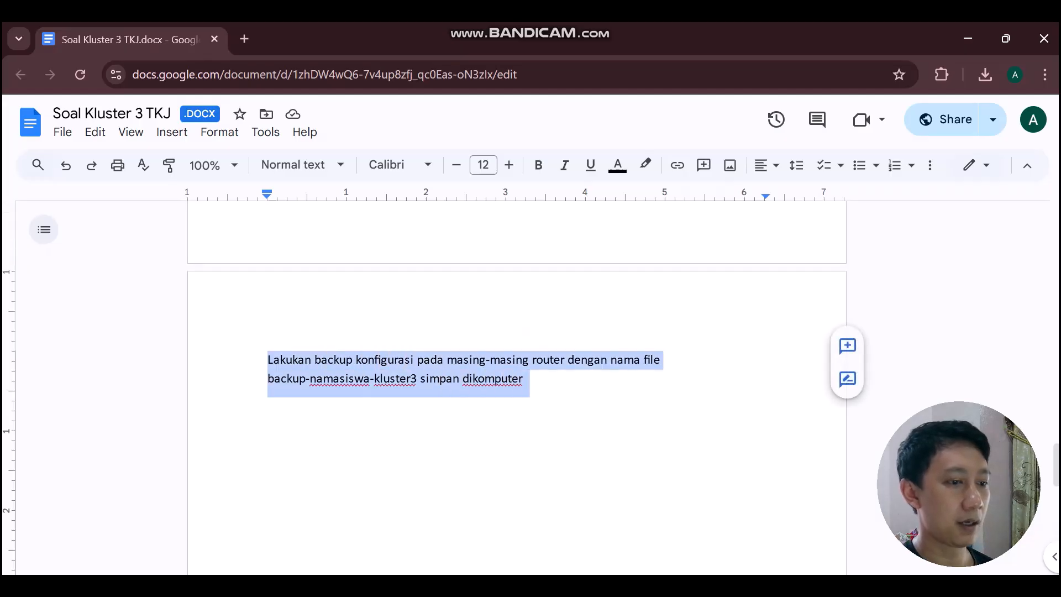
{"action": "left_click", "coordinate": [522, 379]}
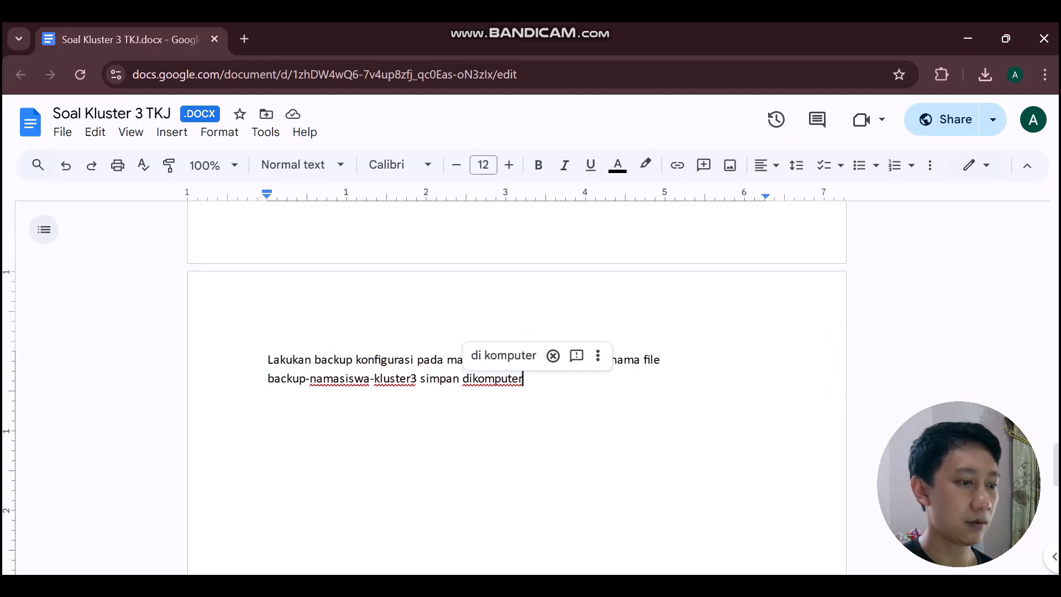
{"action": "key", "text": "Return"}
{"action": "key", "text": "ctrl+v"}
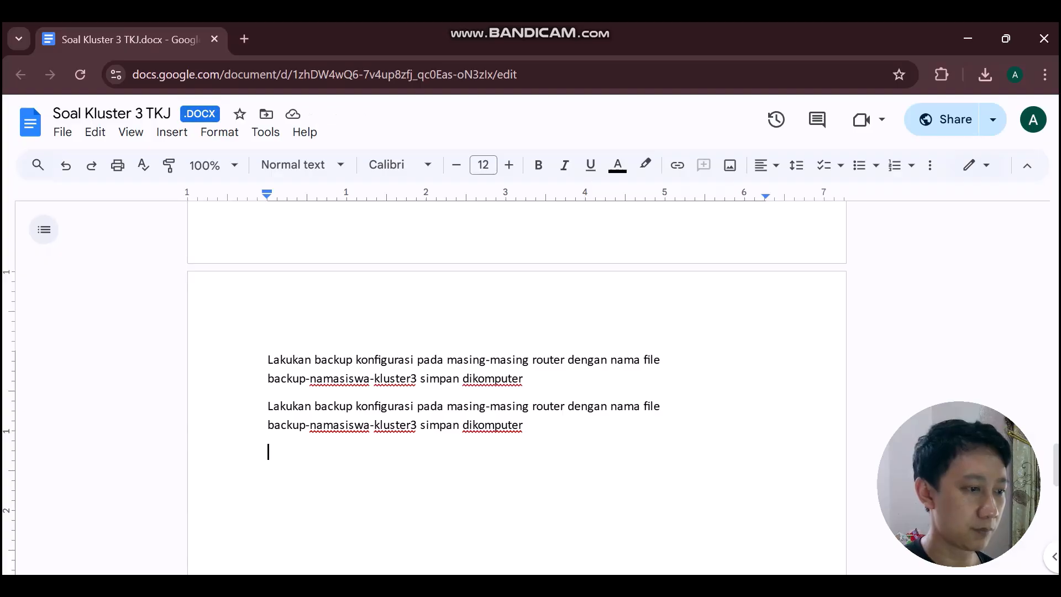
Replace 'Lakukan backup konfigurasi' in the copied line with 'export log di router 2'.
{"action": "left_click", "coordinate": [269, 405]}
{"action": "left_click_drag", "start_coordinate": [268, 406], "coordinate": [414, 405]}
{"action": "type", "text": "export "}
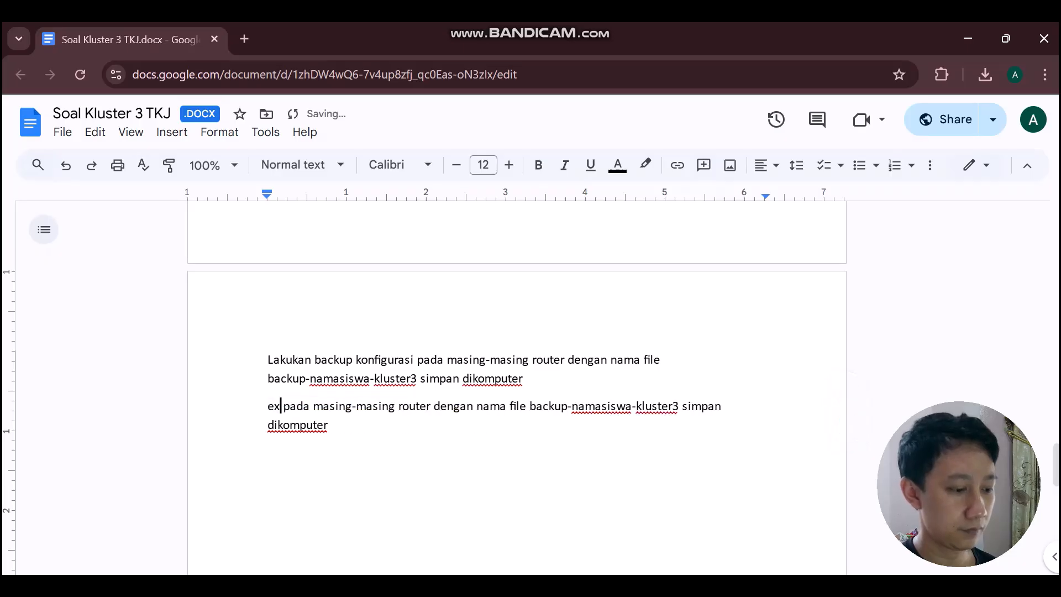
{"action": "type", "text": "log di r"}
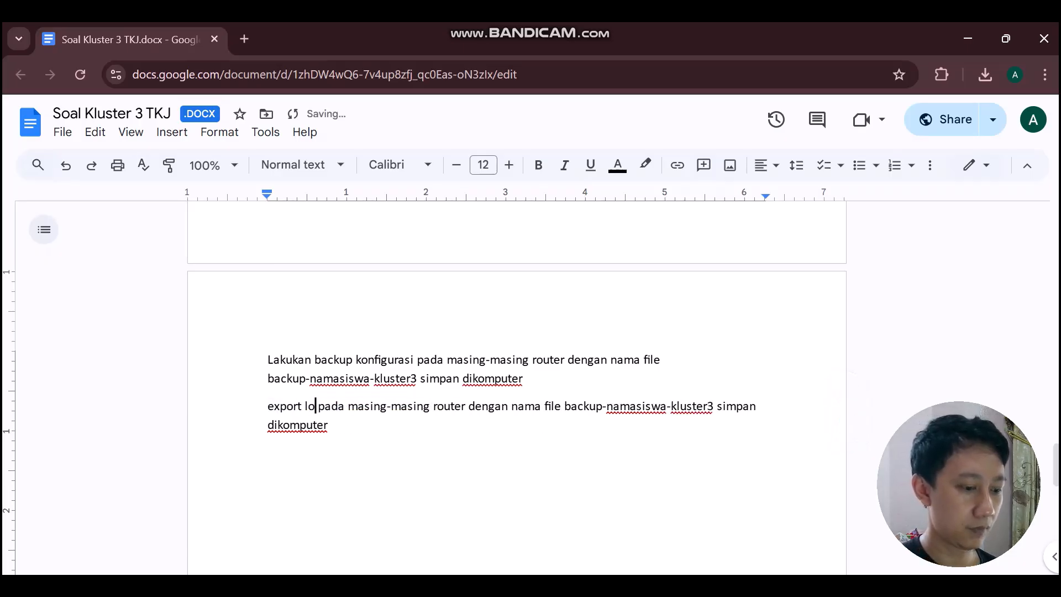
{"action": "type", "text": "outer 2"}
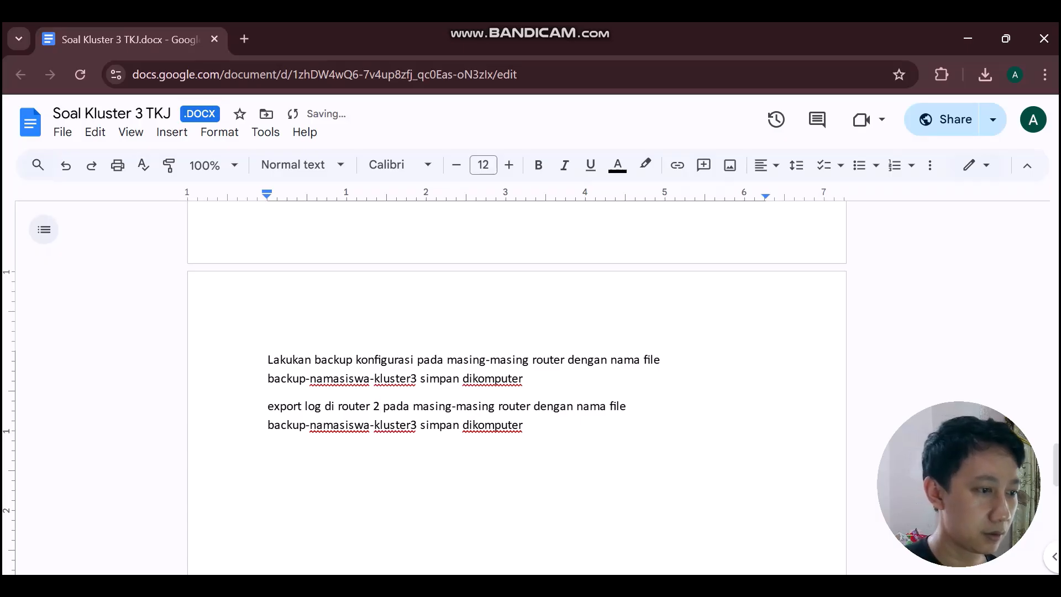
Insert 'di router 2' into the first task line and remove 'pada masing-masing router'.
{"action": "left_click", "coordinate": [356, 360]}
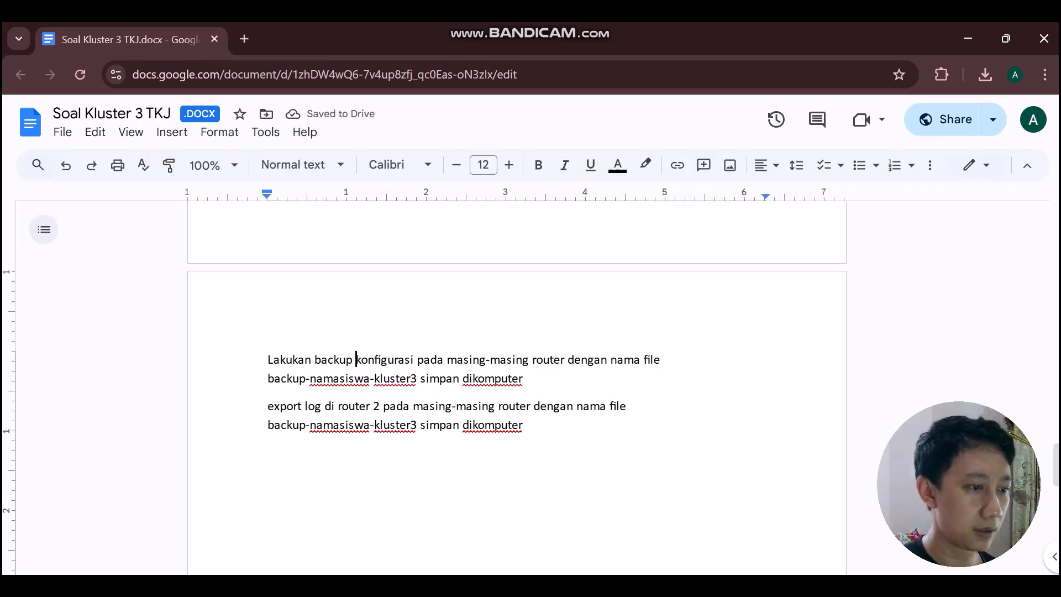
{"action": "type", "text": "di route"}
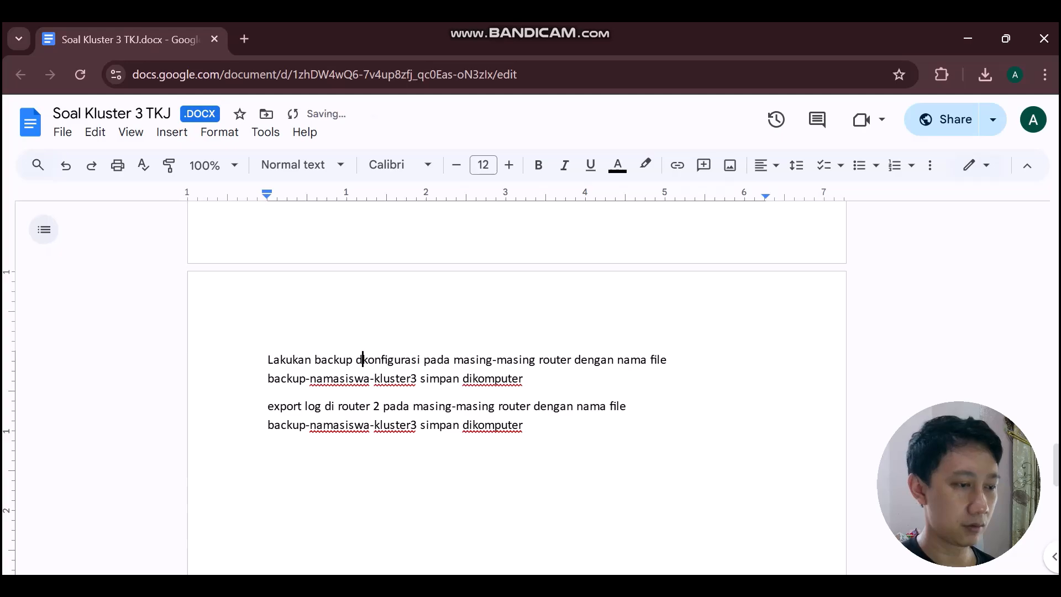
{"action": "type", "text": "r 2"}
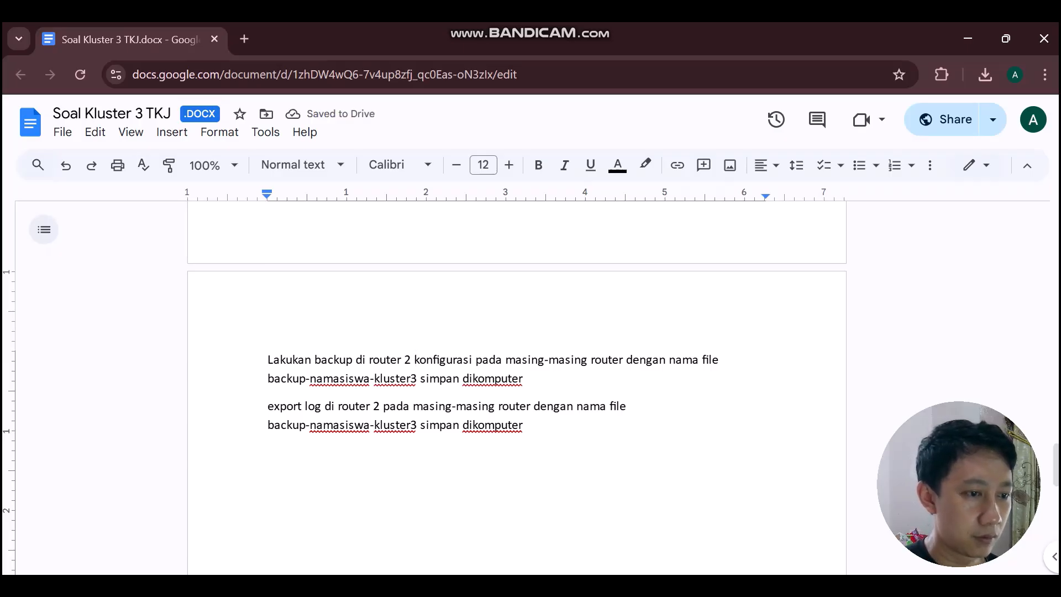
{"action": "left_click_drag", "start_coordinate": [580, 359], "coordinate": [625, 359]}
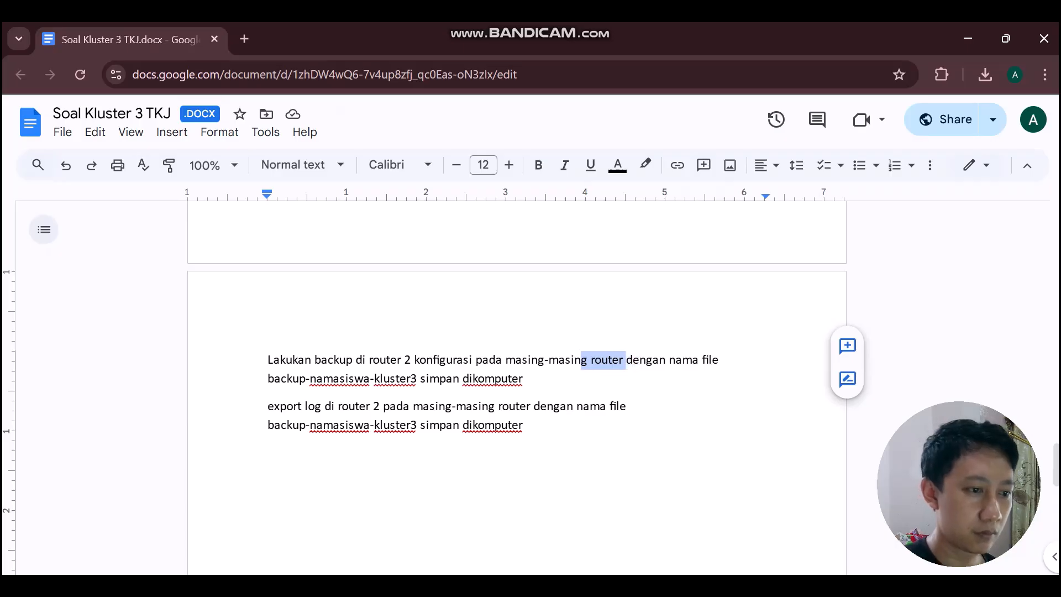
{"action": "key", "text": "BackSpace"}
{"action": "type", "text": "g"}
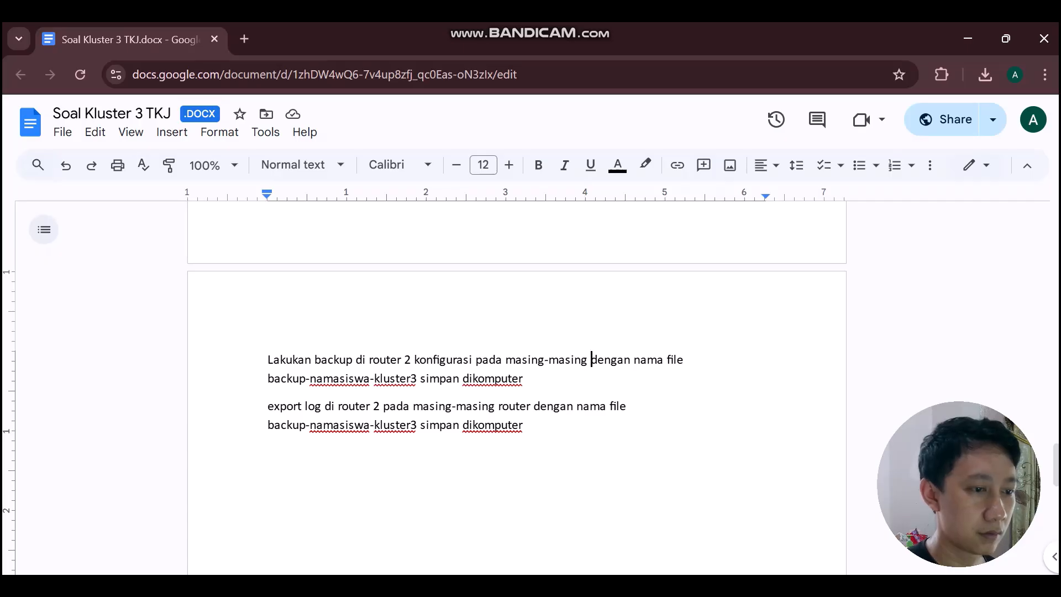
{"action": "key", "text": "BackSpace"}
{"action": "key", "text": "BackSpace"}
{"action": "key", "text": "BackSpace"}
{"action": "key", "text": "BackSpace"}
{"action": "key", "text": "BackSpace"}
{"action": "key", "text": "BackSpace"}
{"action": "key", "text": "BackSpace"}
{"action": "key", "text": "BackSpace"}
{"action": "key", "text": "BackSpace"}
{"action": "key", "text": "BackSpace"}
{"action": "key", "text": "BackSpace"}
{"action": "key", "text": "BackSpace"}
{"action": "key", "text": "BackSpace"}
{"action": "key", "text": "BackSpace"}
{"action": "key", "text": "BackSpace"}
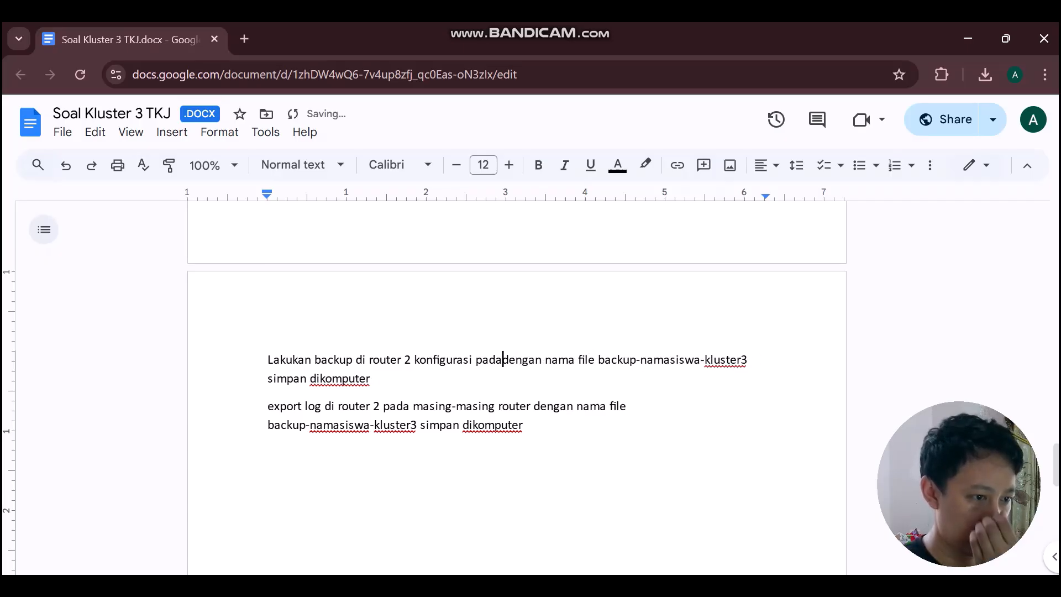
{"action": "key", "text": "BackSpace"}
{"action": "key", "text": "BackSpace"}
{"action": "key", "text": "BackSpace"}
{"action": "key", "text": "BackSpace"}
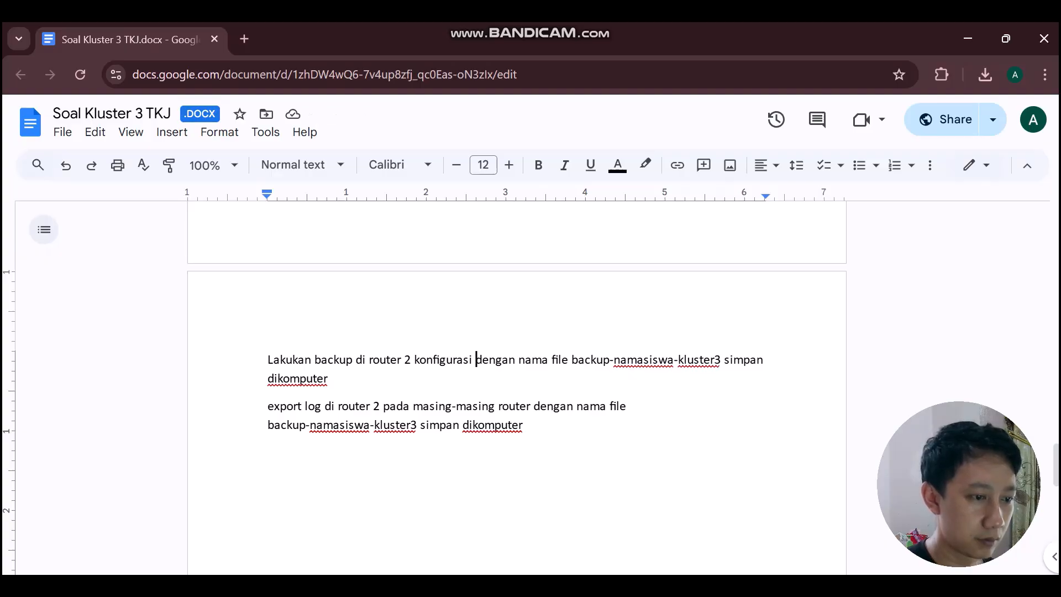
Remove 'pada masing-masing router' from the second line and rename the file to log-namasiswa-kluster3.
{"action": "left_click", "coordinate": [530, 406]}
{"action": "key", "text": "BackSpace"}
{"action": "key", "text": "BackSpace"}
{"action": "key", "text": "BackSpace"}
{"action": "key", "text": "BackSpace"}
{"action": "key", "text": "BackSpace"}
{"action": "key", "text": "BackSpace"}
{"action": "key", "text": "BackSpace"}
{"action": "key", "text": "BackSpace"}
{"action": "key", "text": "BackSpace"}
{"action": "key", "text": "BackSpace"}
{"action": "key", "text": "BackSpace"}
{"action": "key", "text": "BackSpace"}
{"action": "key", "text": "BackSpace"}
{"action": "key", "text": "BackSpace"}
{"action": "key", "text": "BackSpace"}
{"action": "key", "text": "BackSpace"}
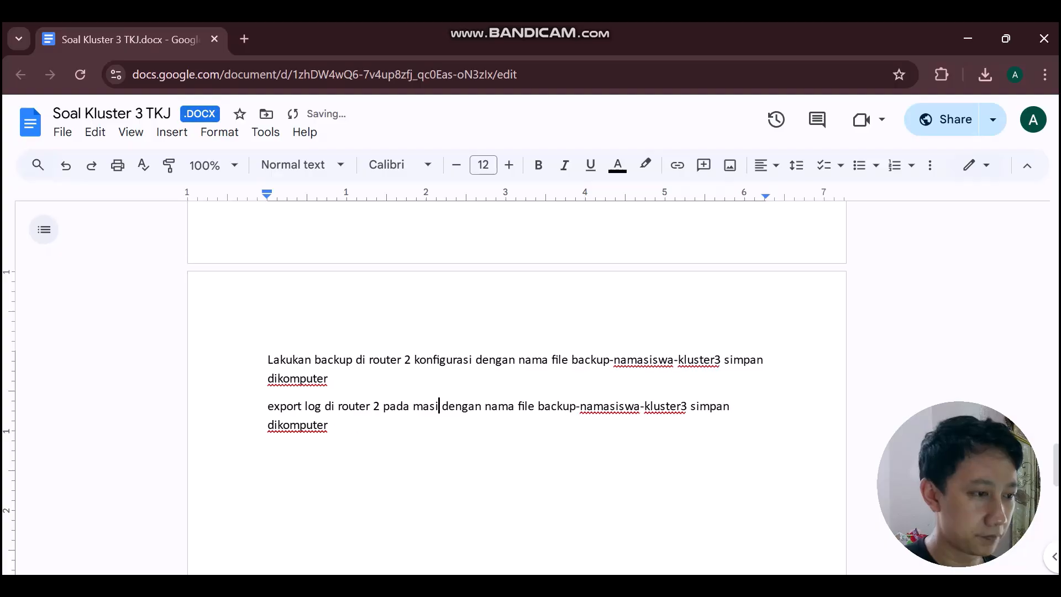
{"action": "key", "text": "BackSpace"}
{"action": "key", "text": "BackSpace"}
{"action": "key", "text": "BackSpace"}
{"action": "key", "text": "BackSpace"}
{"action": "key", "text": "BackSpace"}
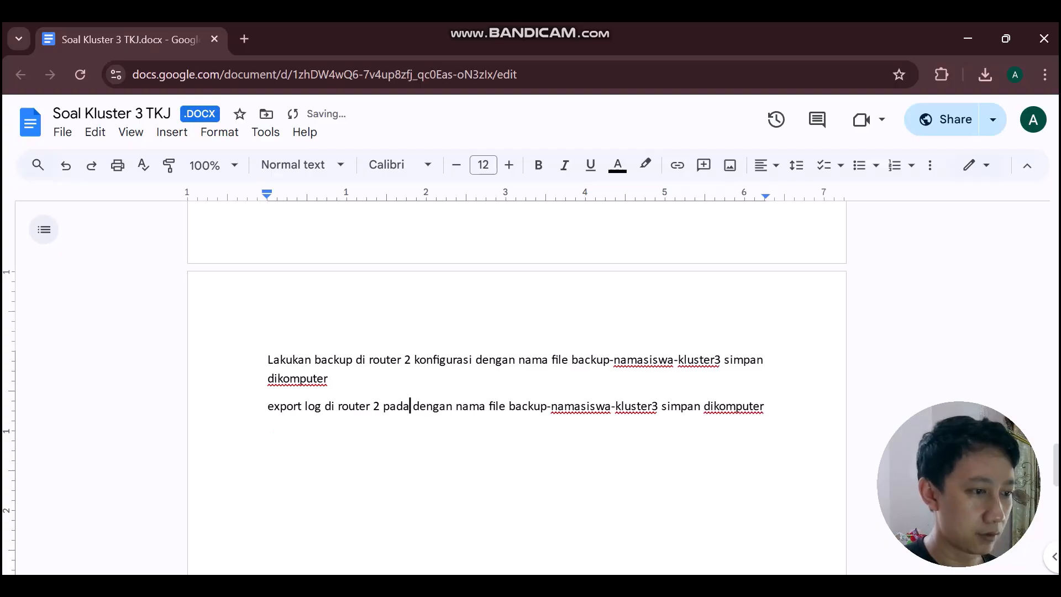
{"action": "key", "text": "BackSpace"}
{"action": "key", "text": "BackSpace"}
{"action": "key", "text": "BackSpace"}
{"action": "key", "text": "BackSpace"}
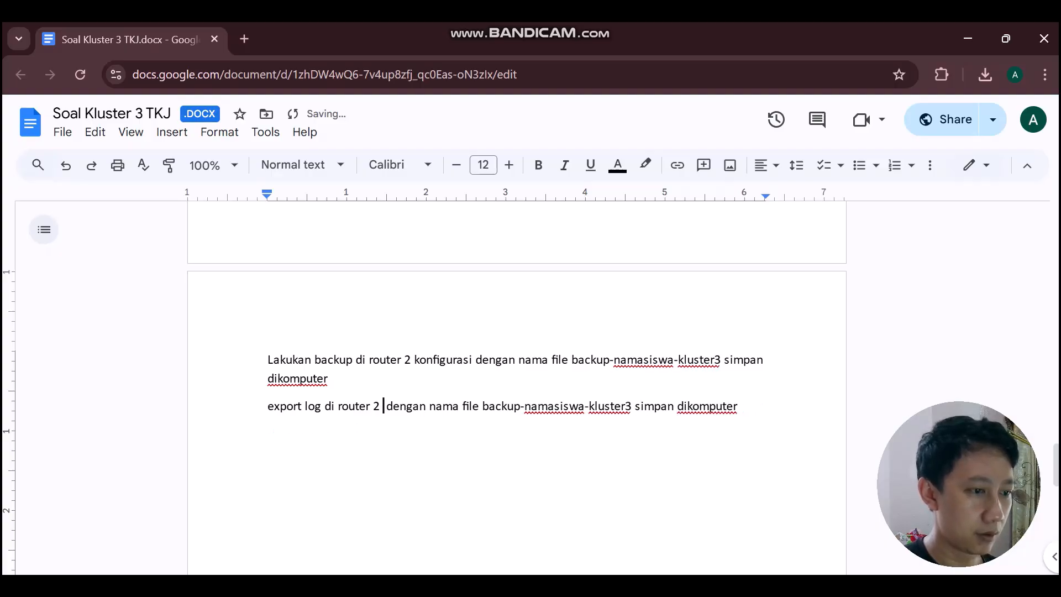
{"action": "left_click", "coordinate": [521, 406]}
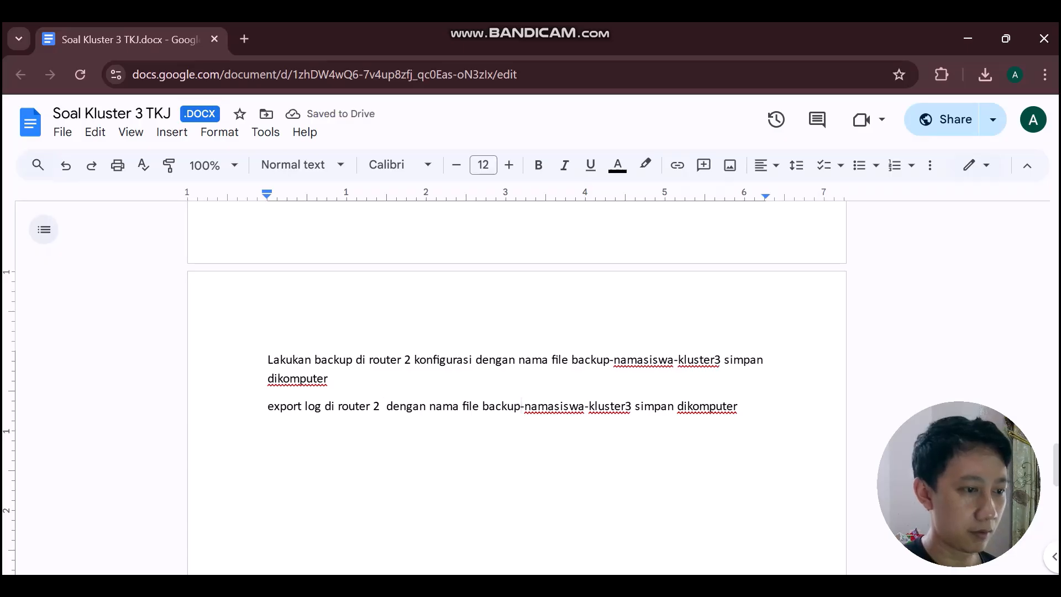
{"action": "key", "text": "BackSpace"}
{"action": "key", "text": "BackSpace"}
{"action": "key", "text": "BackSpace"}
{"action": "key", "text": "BackSpace"}
{"action": "key", "text": "BackSpace"}
{"action": "key", "text": "BackSpace"}
{"action": "type", "text": "log"}
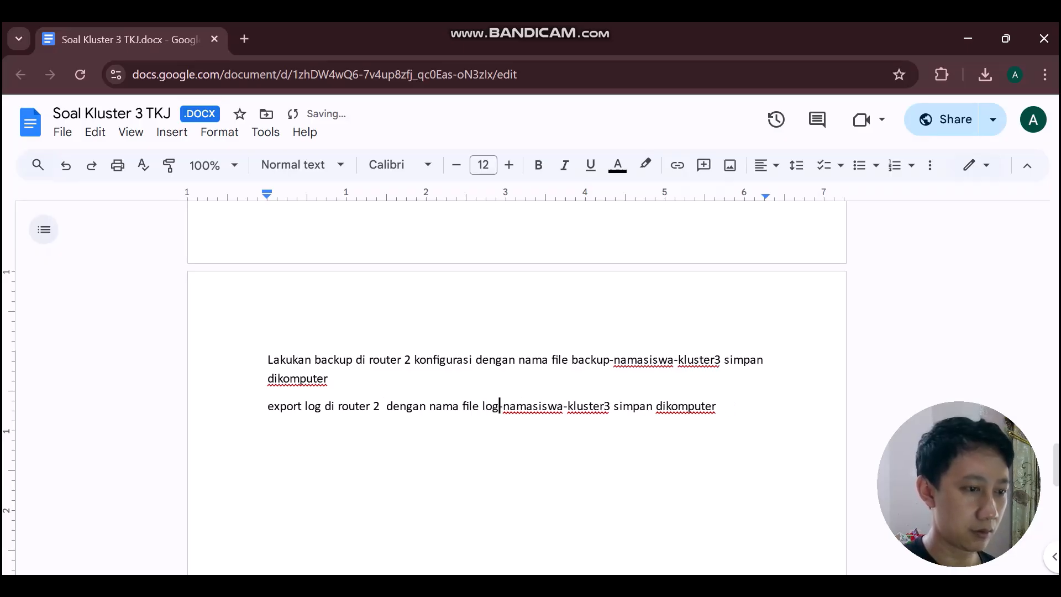
{"action": "key", "text": "Right"}
{"action": "key", "text": "Right"}
{"action": "key", "text": "Right"}
{"action": "key", "text": "Right"}
{"action": "key", "text": "Right"}
{"action": "key", "text": "Right"}
{"action": "key", "text": "Right"}
{"action": "key", "text": "Right"}
{"action": "key", "text": "Right"}
{"action": "key", "text": "Right"}
{"action": "key", "text": "Right"}
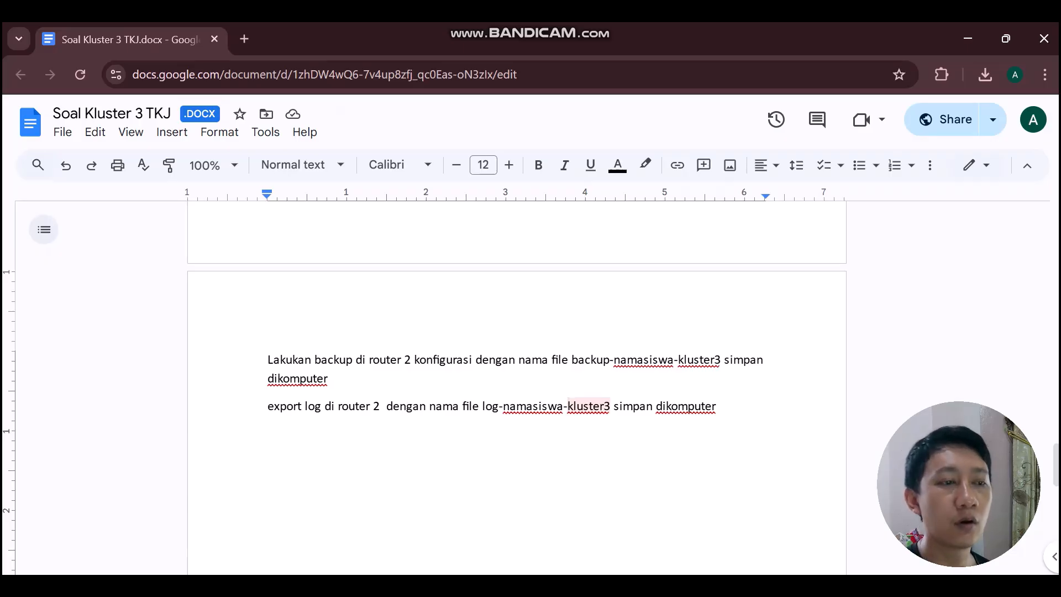
Switch from the task sheet to the WinBox login window.
{"action": "scroll", "coordinate": [516, 387], "scroll_direction": "up", "scroll_amount": 15}
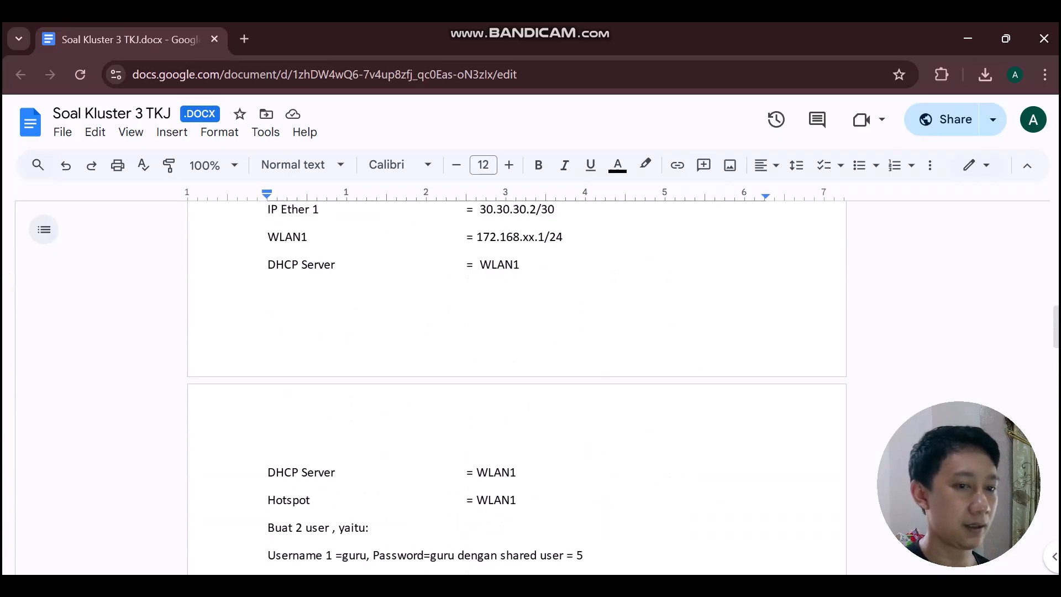
{"action": "scroll", "coordinate": [517, 387], "scroll_direction": "up", "scroll_amount": 10}
{"action": "scroll", "coordinate": [517, 386], "scroll_direction": "down", "scroll_amount": 1}
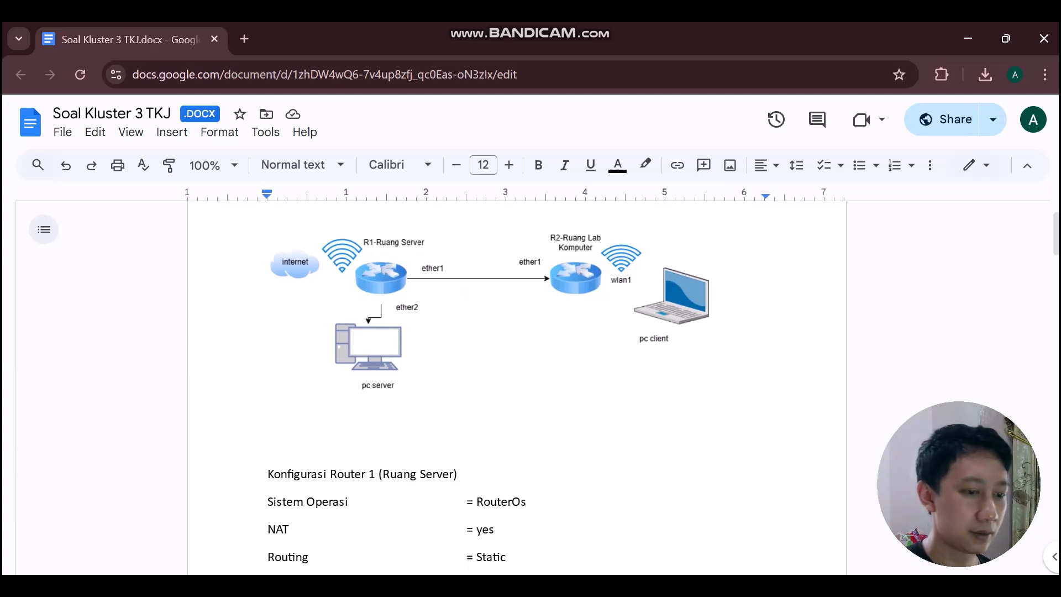
{"action": "key", "text": "alt+Tab"}
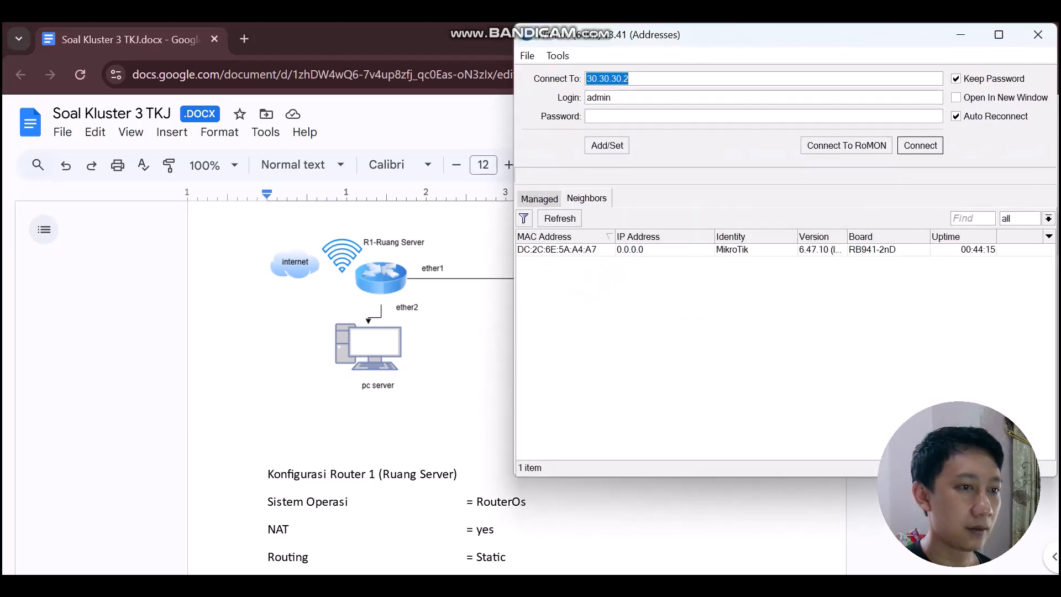
Connect to the discovered hAP lite router, dismiss Reset Configuration without resetting, and maximize the session.
{"action": "left_click", "coordinate": [556, 249]}
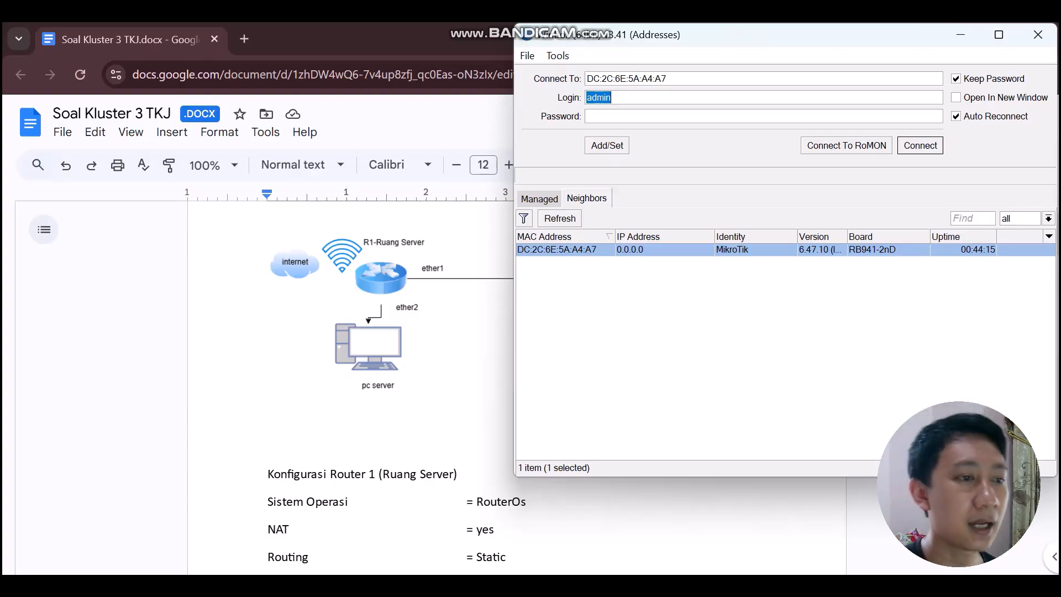
{"action": "key", "text": "Return"}
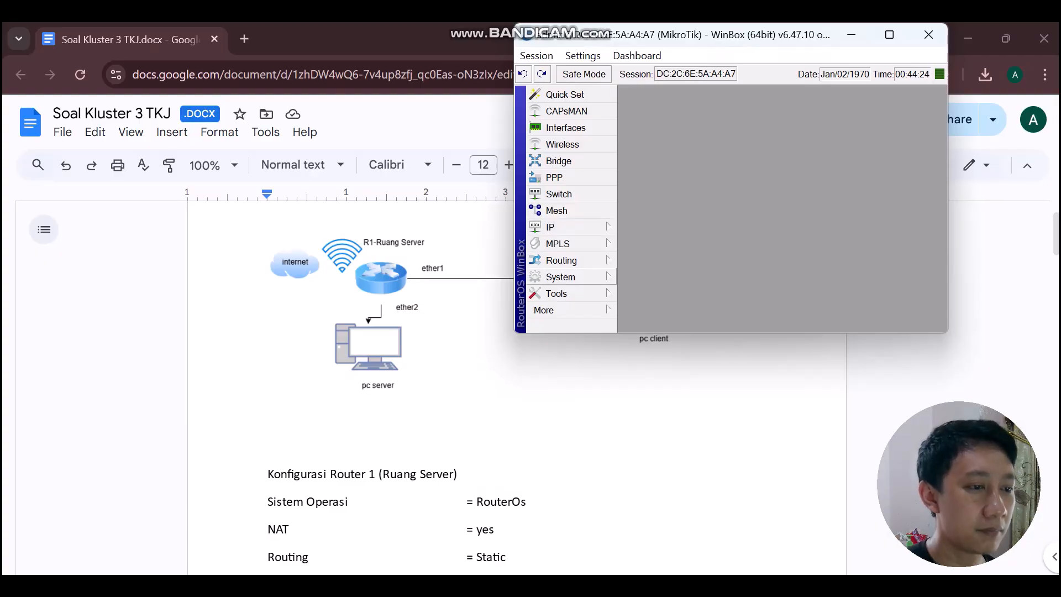
{"action": "left_click", "coordinate": [561, 277]}
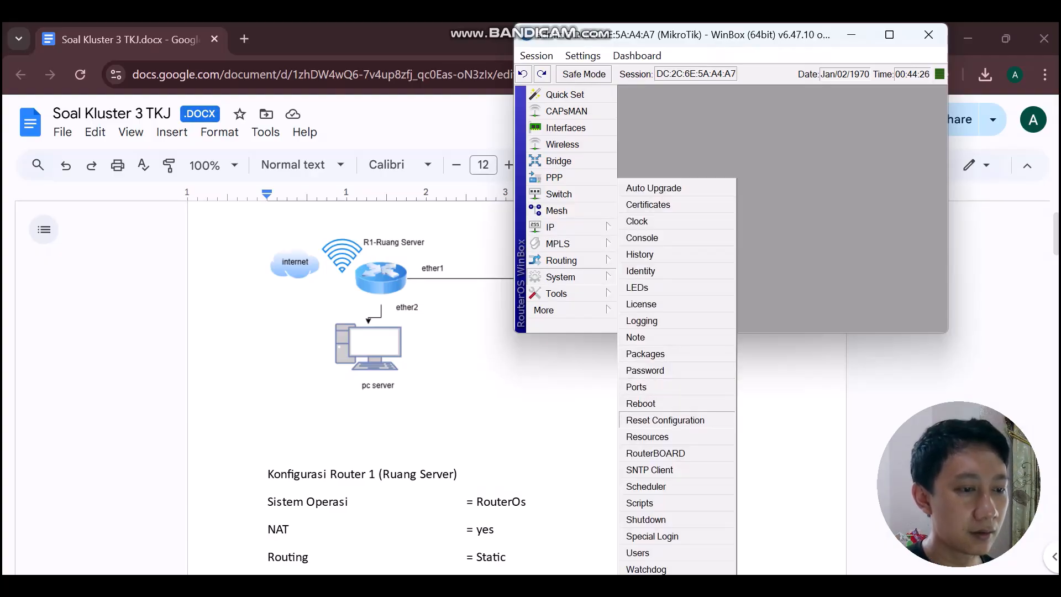
{"action": "left_click", "coordinate": [665, 420]}
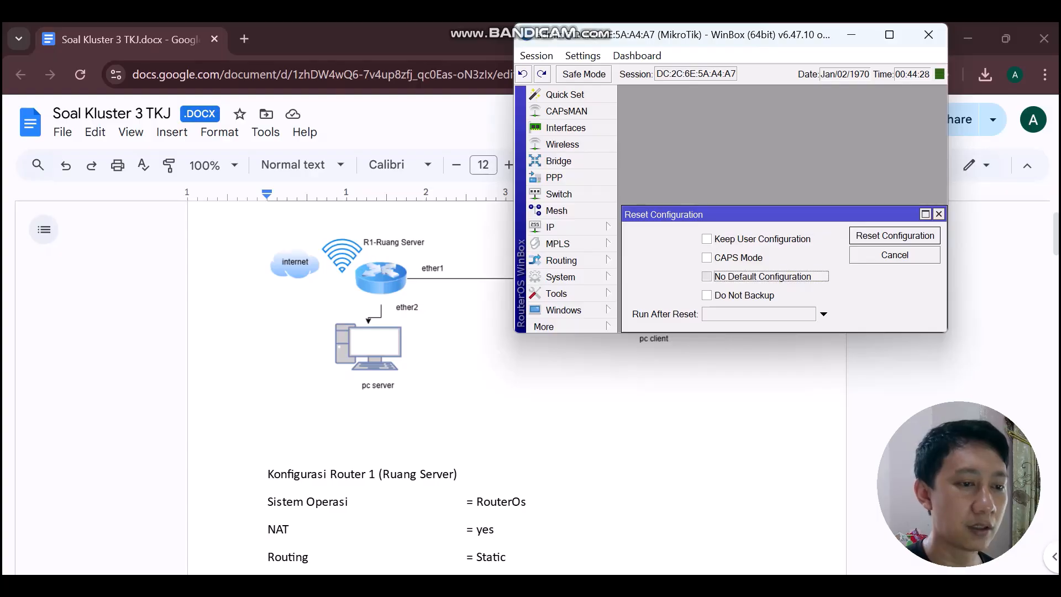
{"action": "key", "text": "space"}
{"action": "left_click", "coordinate": [706, 295]}
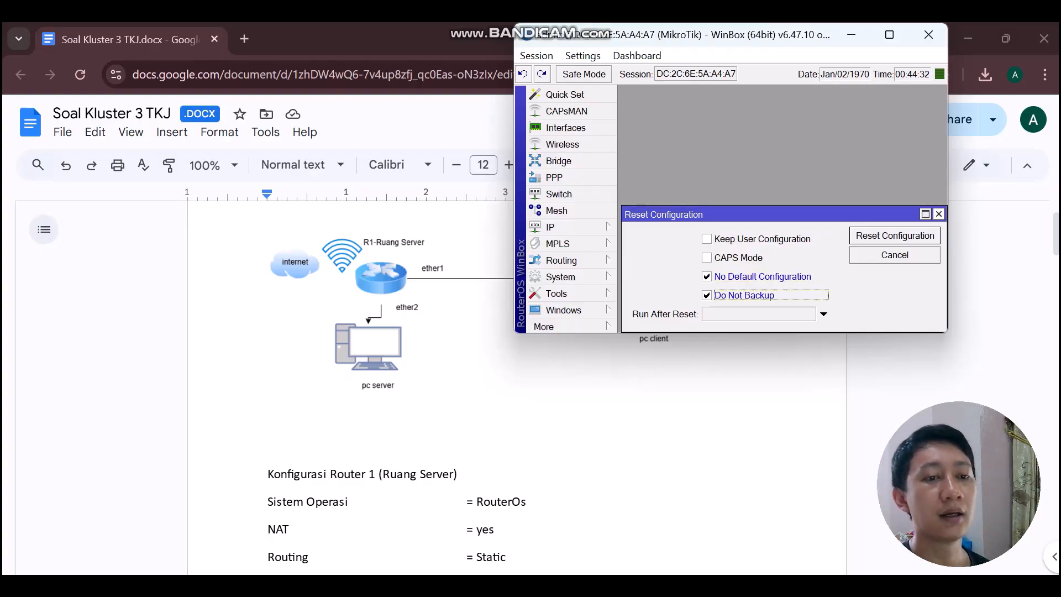
{"action": "left_click", "coordinate": [939, 214]}
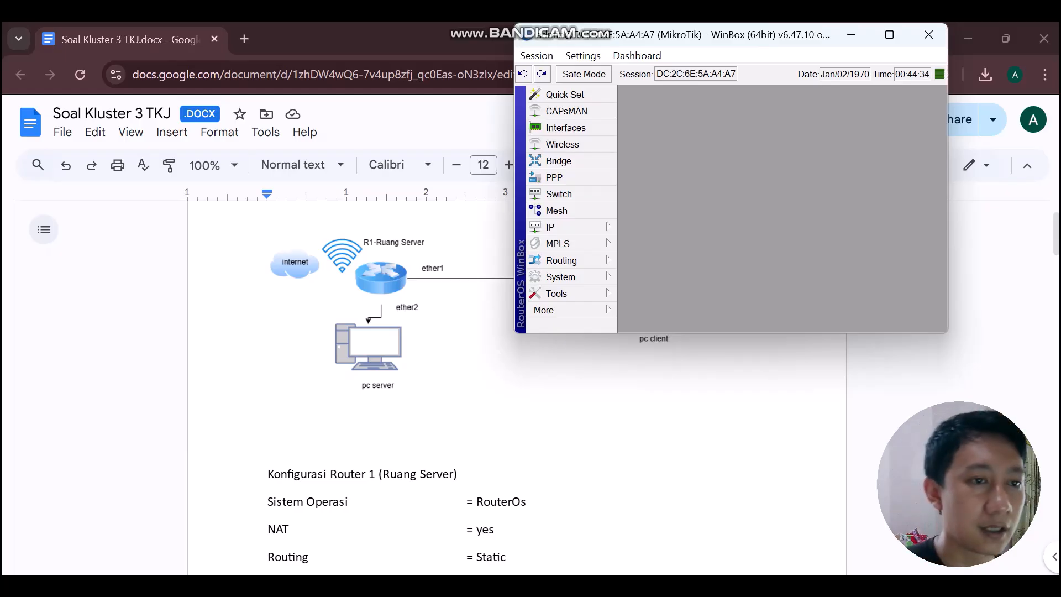
{"action": "left_click", "coordinate": [888, 34]}
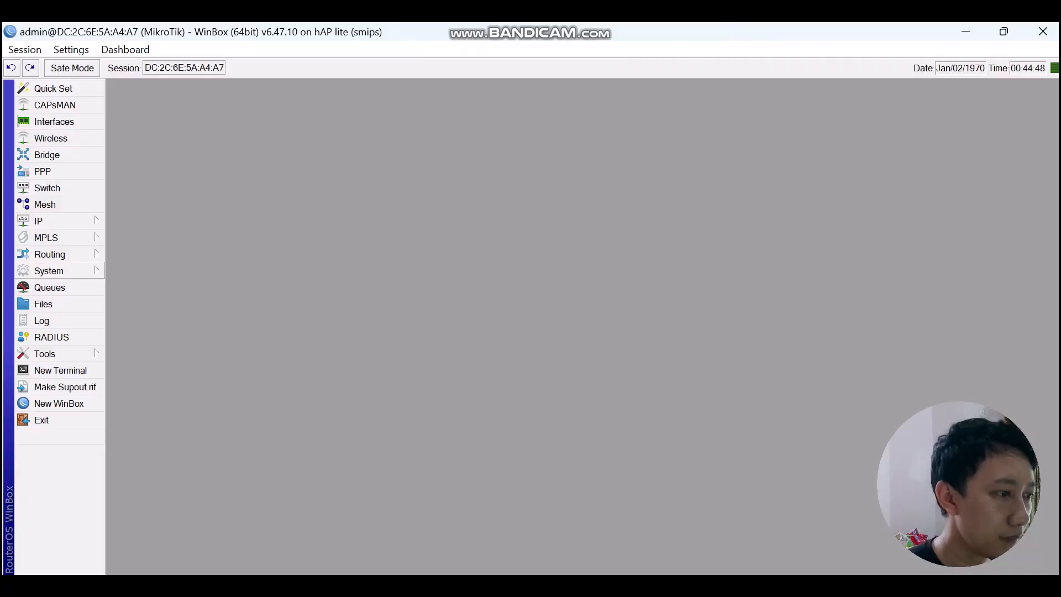
Set the router's System Identity to 'R1-Ruang Server'.
{"action": "left_click", "coordinate": [55, 270]}
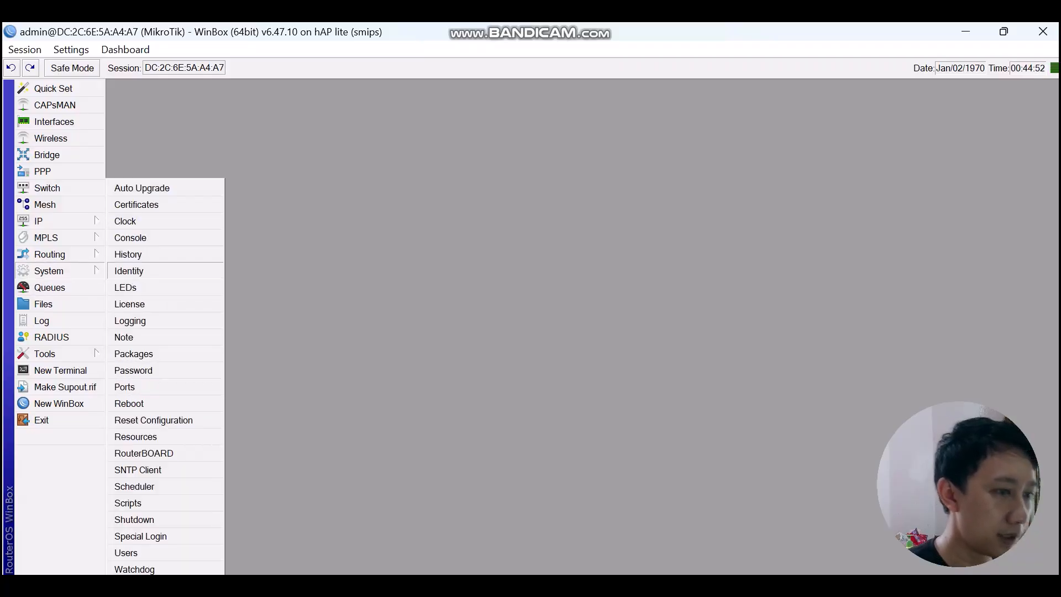
{"action": "left_click", "coordinate": [129, 271]}
{"action": "type", "text": "Rou"}
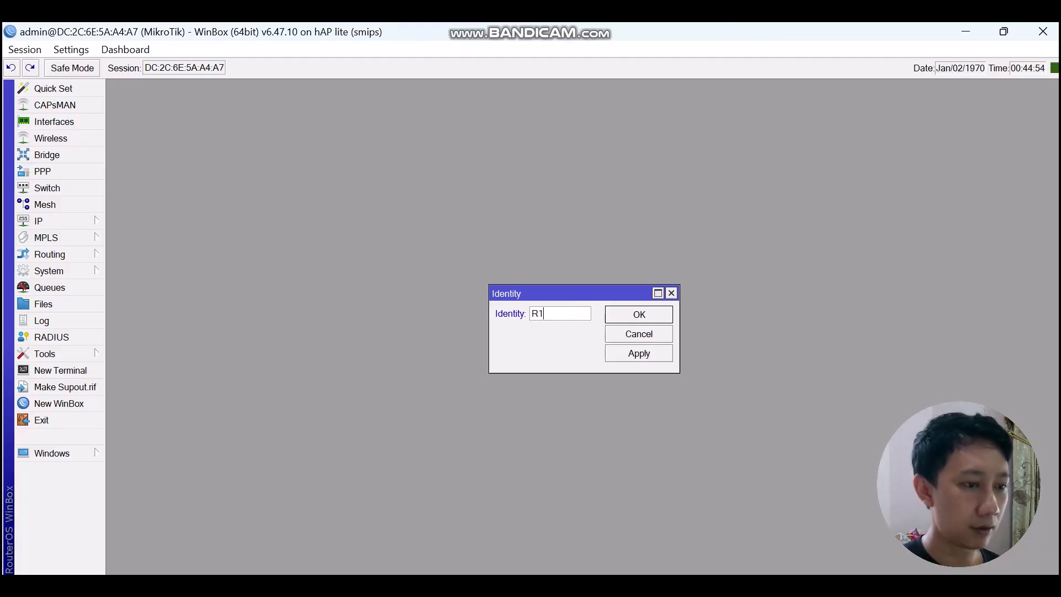
{"action": "key", "text": "alt+Tab"}
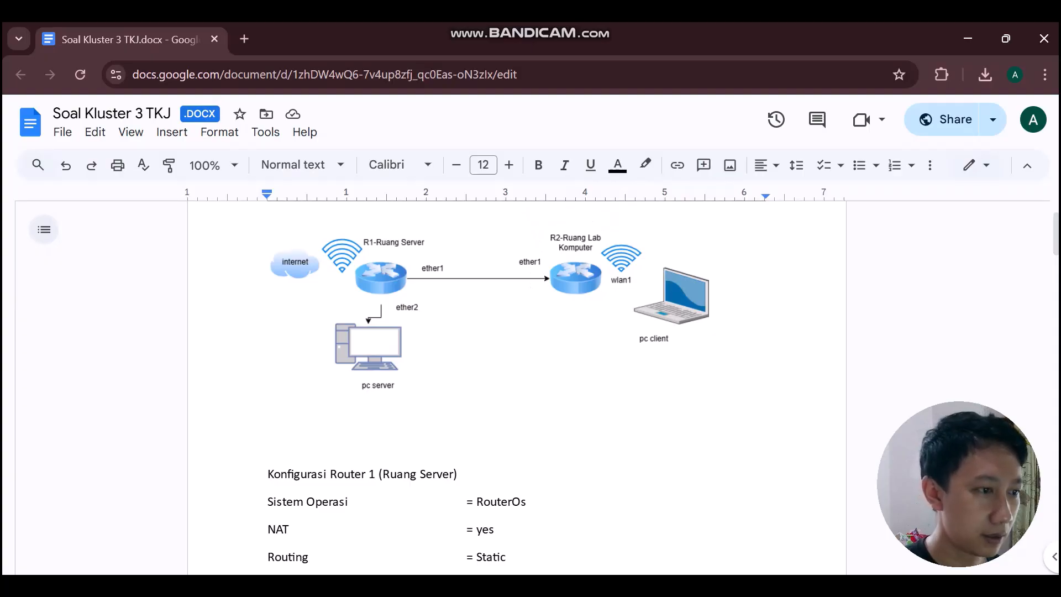
{"action": "key", "text": "alt+Tab"}
{"action": "left_click", "coordinate": [548, 313]}
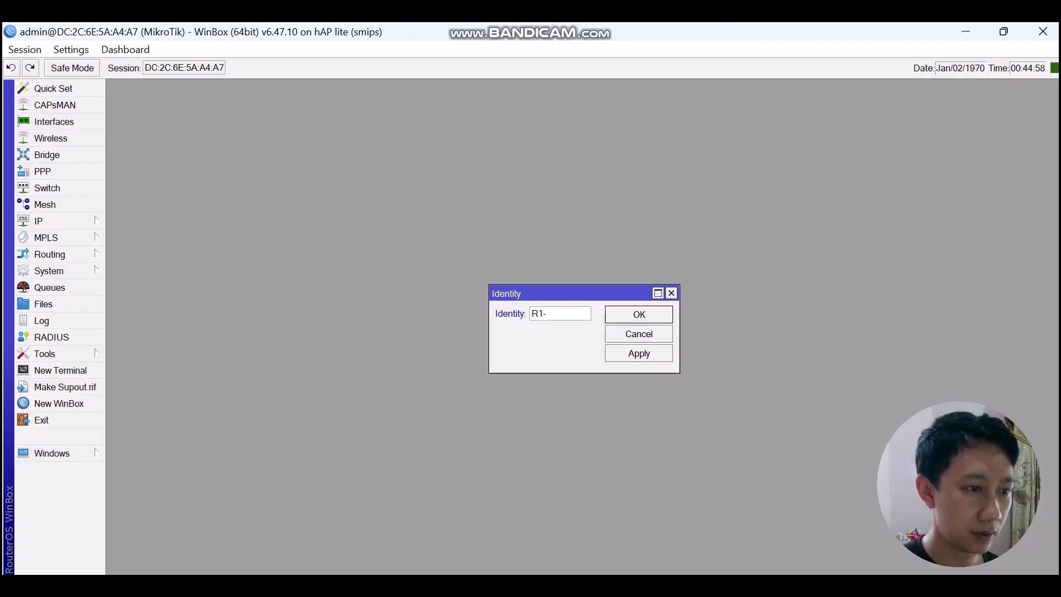
{"action": "type", "text": "Ruang "}
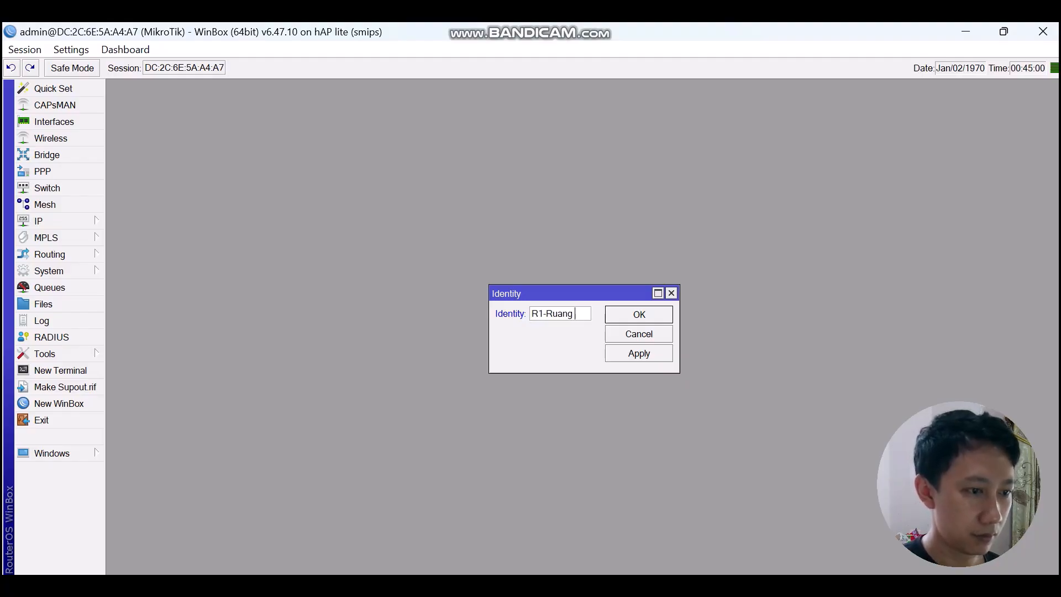
{"action": "type", "text": "Server"}
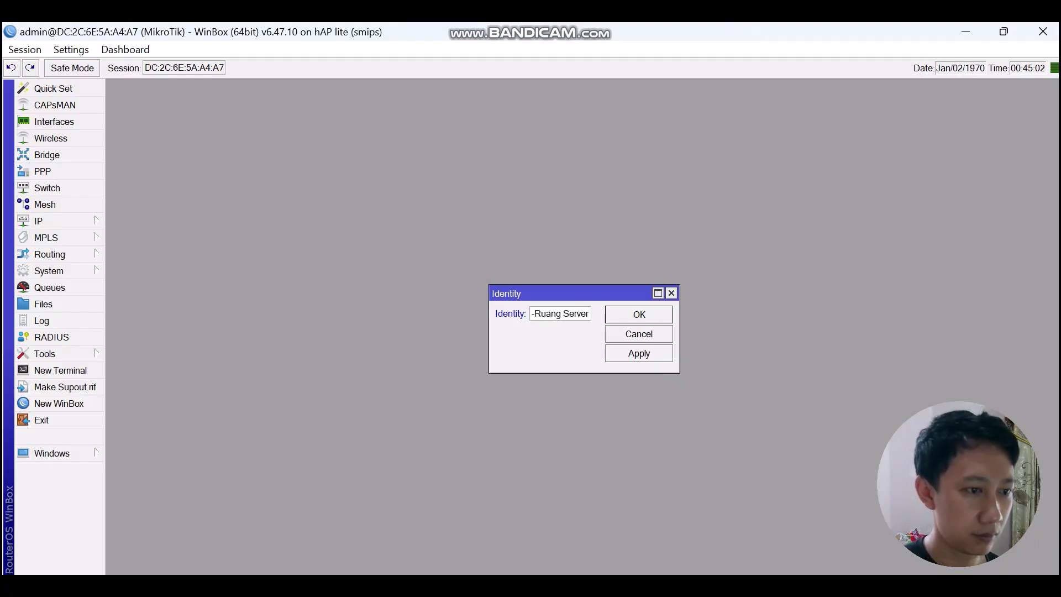
{"action": "key", "text": "Return"}
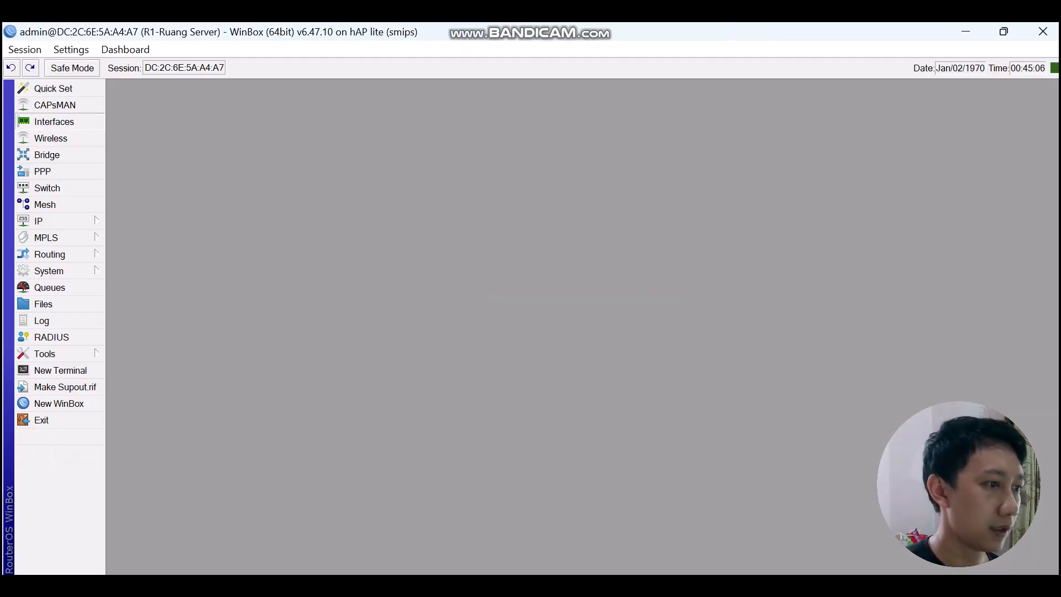
Rename the ether1 interface to 'ether1-Router2'.
{"action": "left_click", "coordinate": [54, 122]}
{"action": "double_click", "coordinate": [165, 253]}
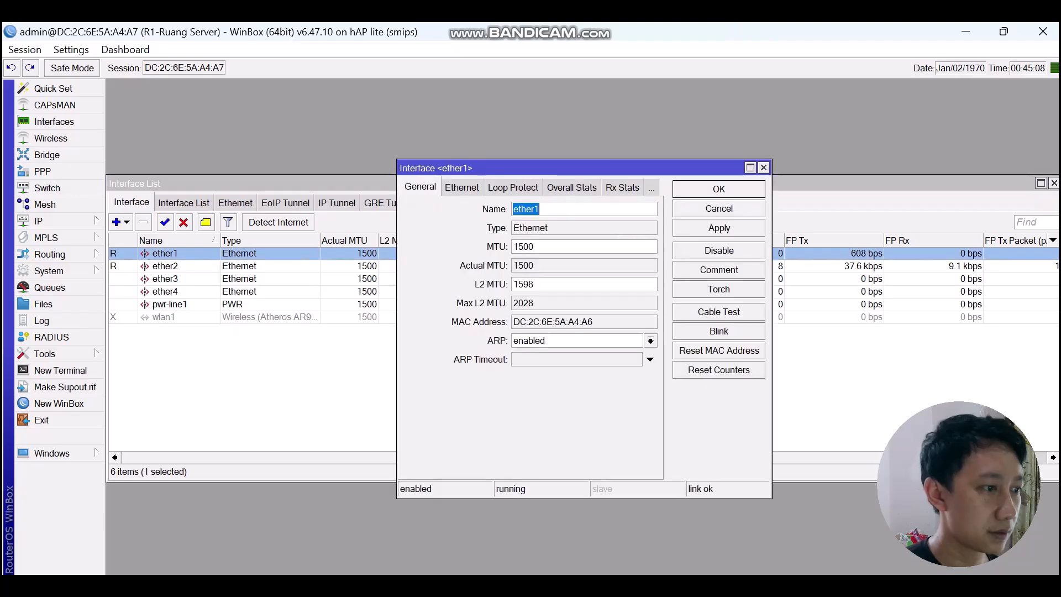
{"action": "left_click", "coordinate": [540, 209]}
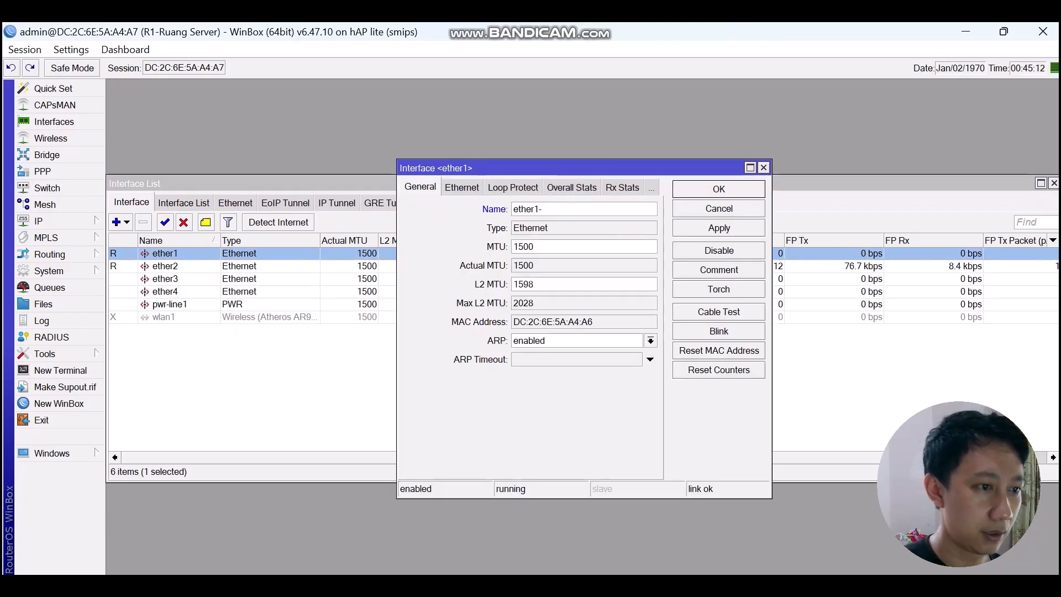
{"action": "type", "text": "-"}
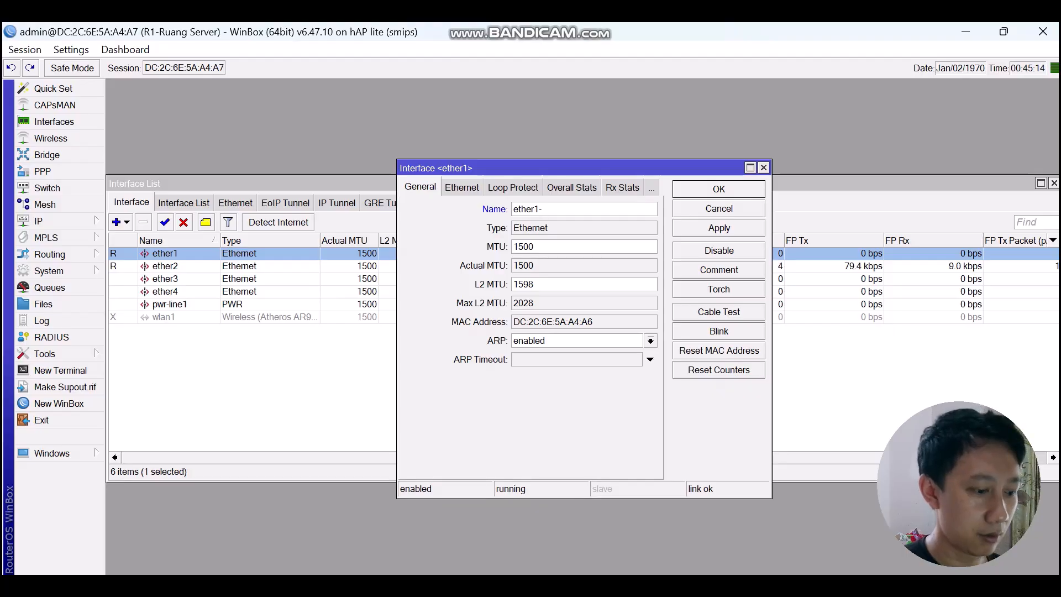
{"action": "type", "text": "Router"}
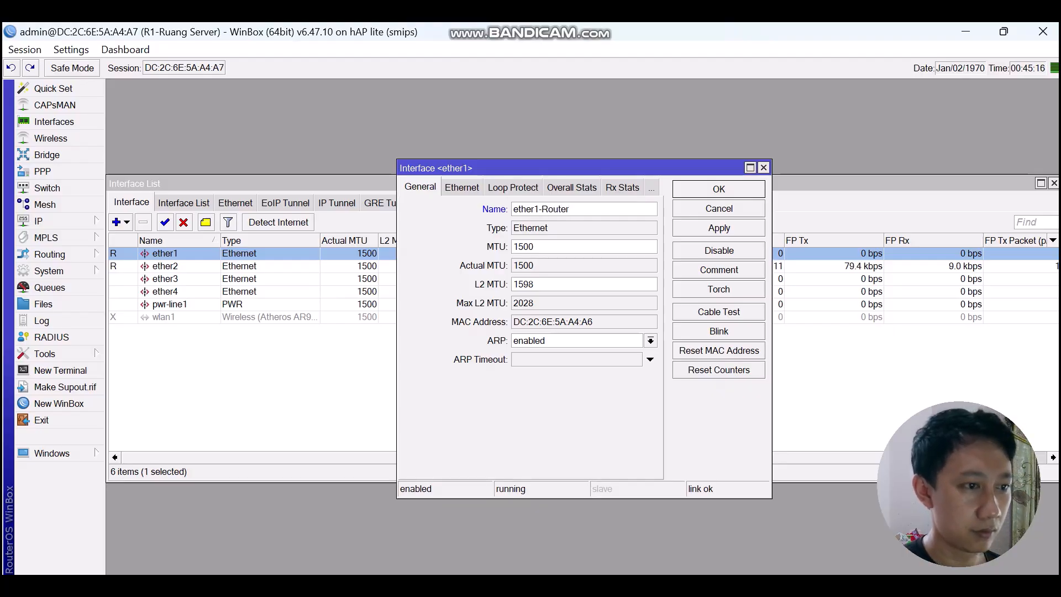
{"action": "type", "text": "2"}
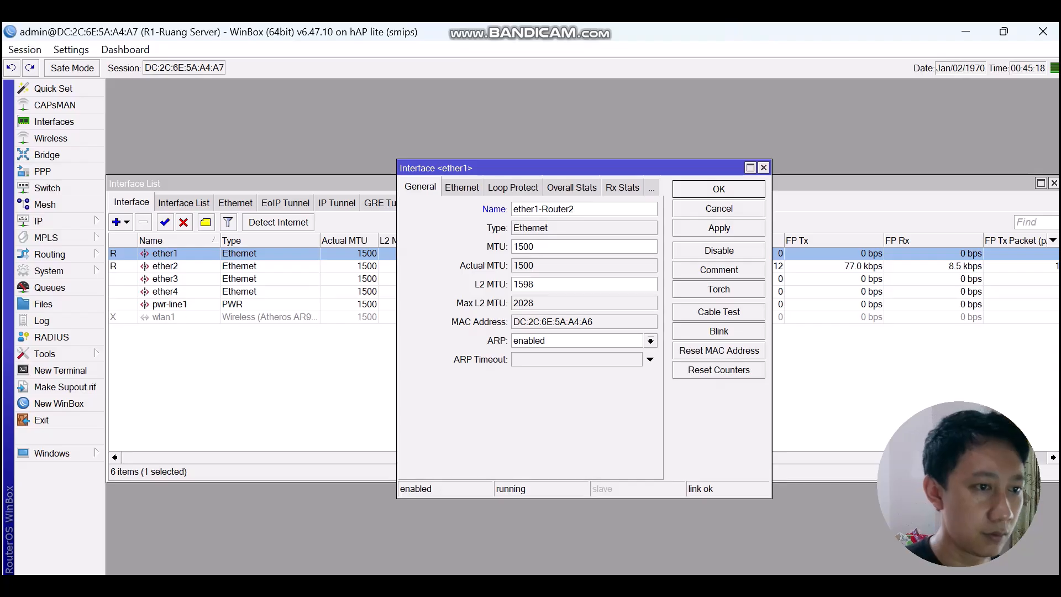
{"action": "key", "text": "Return"}
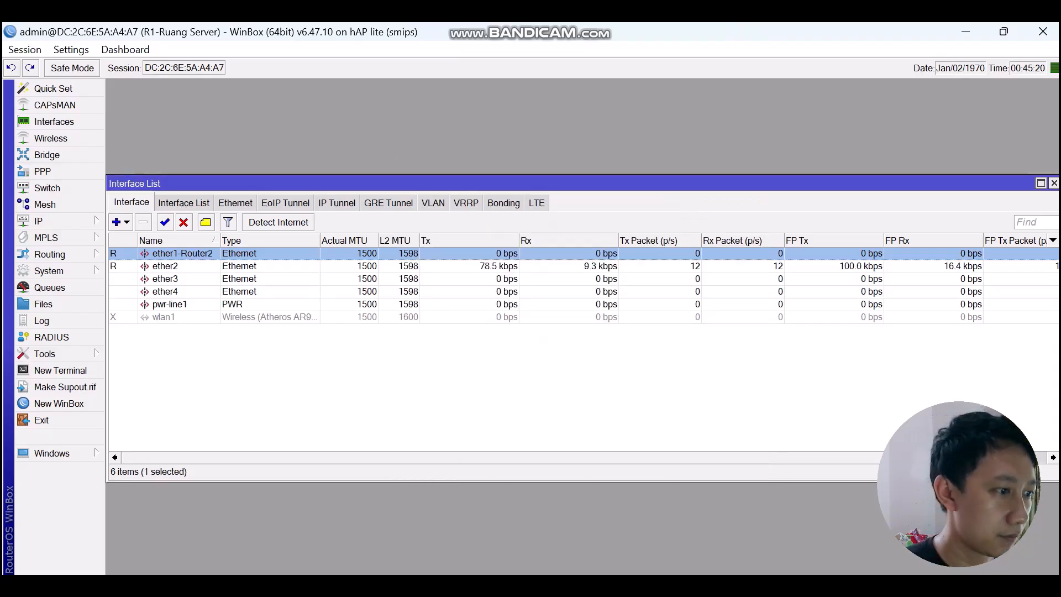
Enable the disabled wlan1 interface and rename it 'wlan1-WLAN'.
{"action": "left_click", "coordinate": [163, 318]}
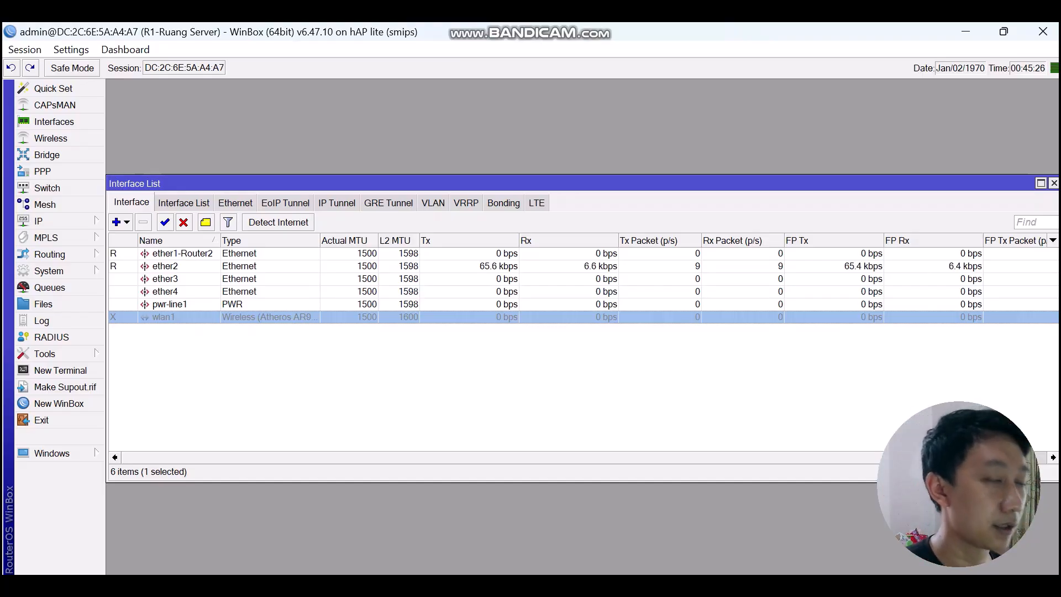
{"action": "left_click", "coordinate": [164, 222]}
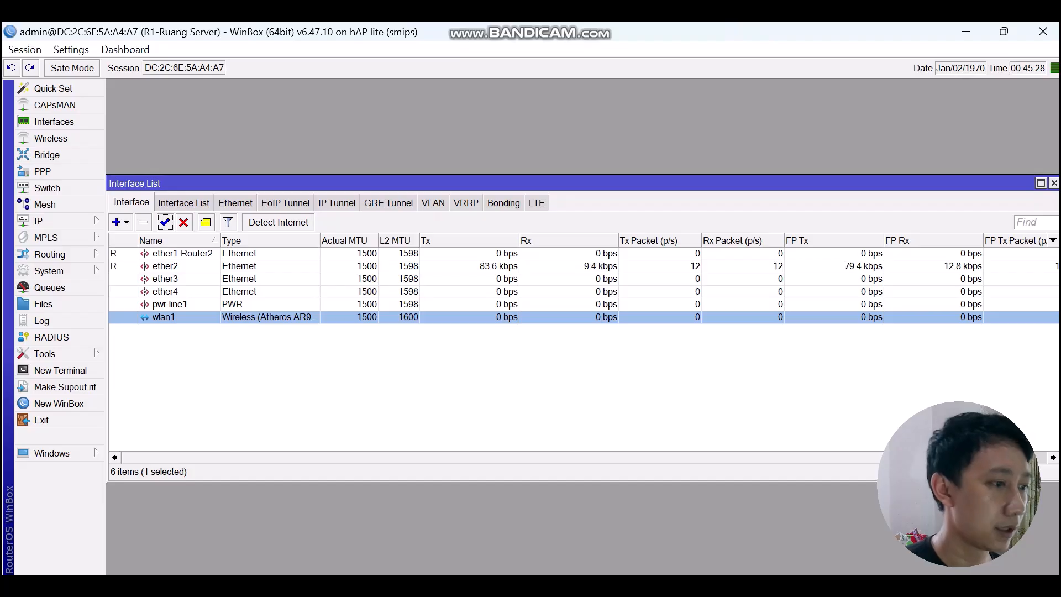
{"action": "key", "text": "Return"}
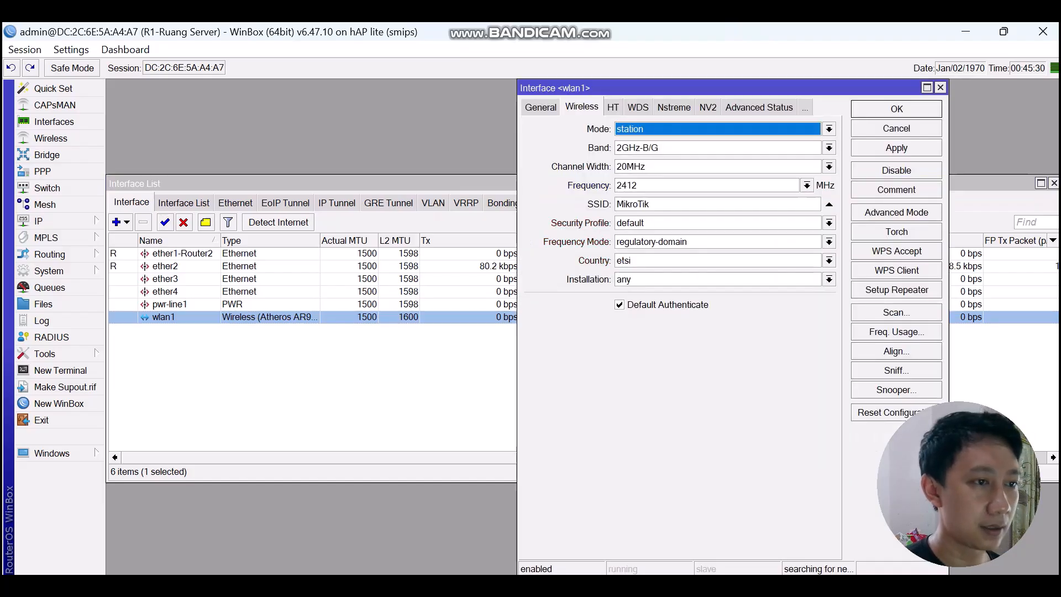
{"action": "key", "text": "ctrl+shift+Tab"}
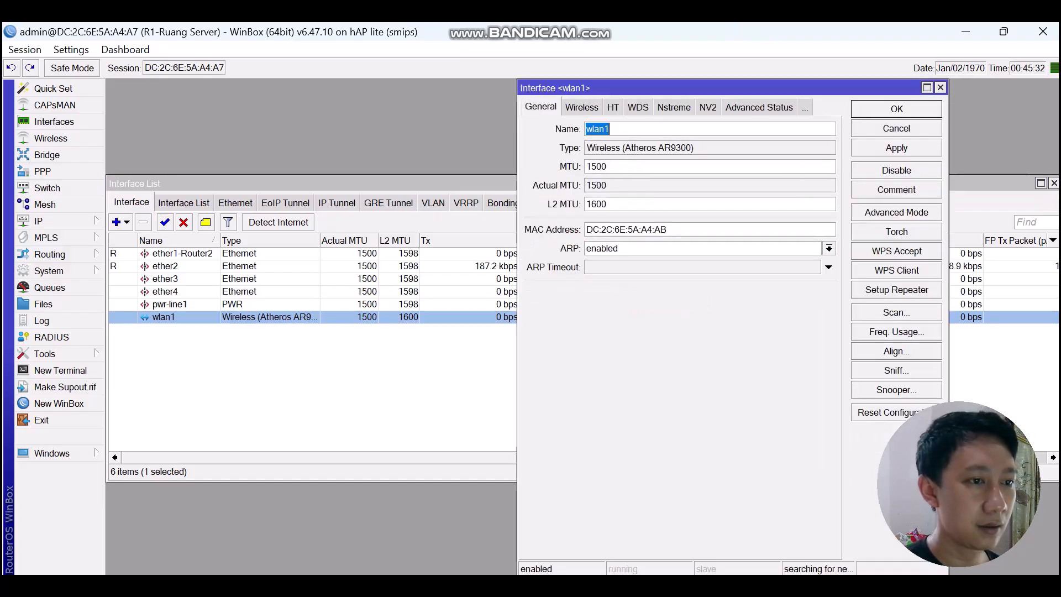
{"action": "key", "text": "End"}
{"action": "type", "text": "-WLAN"}
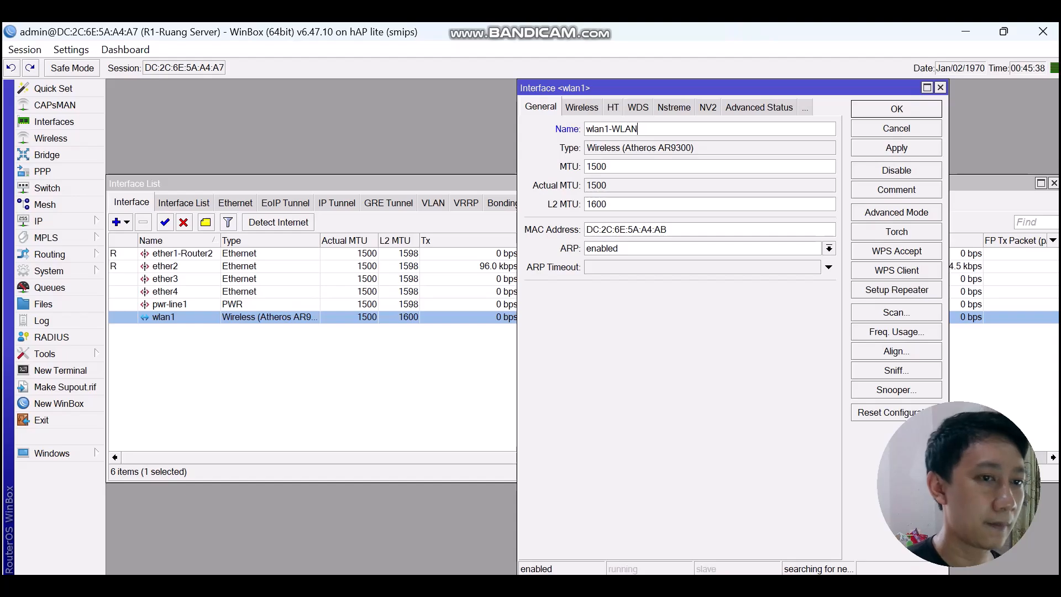
{"action": "key", "text": "Return"}
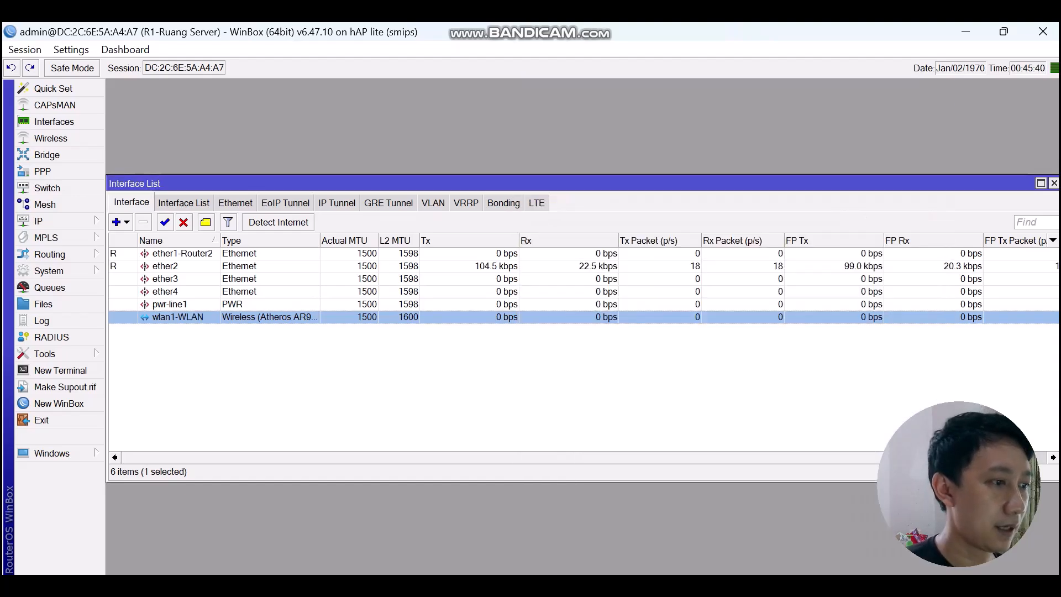
{"action": "double_click", "coordinate": [165, 266]}
Rename the ether2 interface to 'ether2-Client'.
{"action": "left_click", "coordinate": [539, 208]}
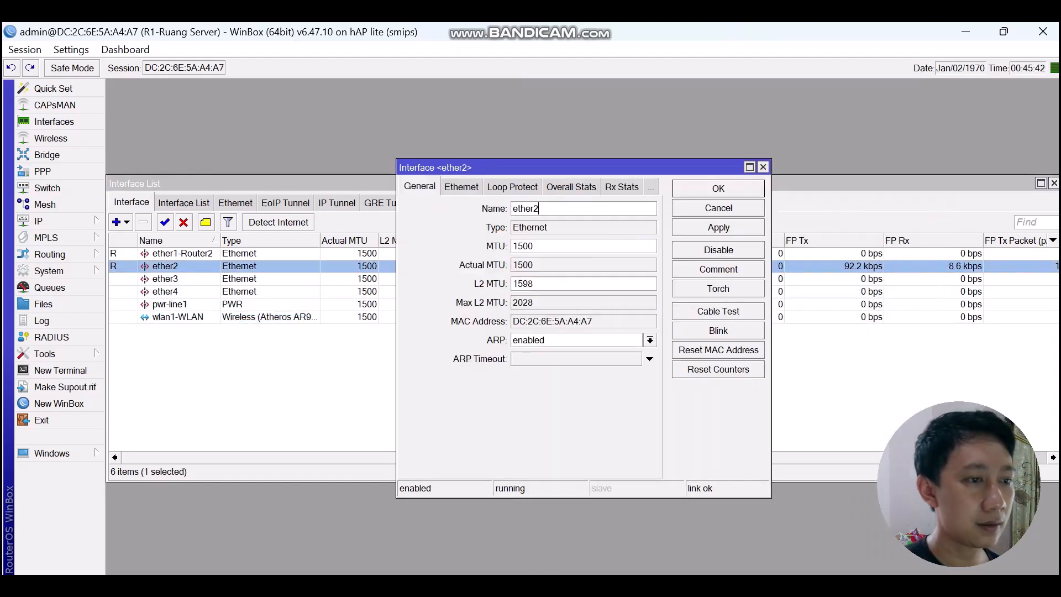
{"action": "type", "text": "-Client"}
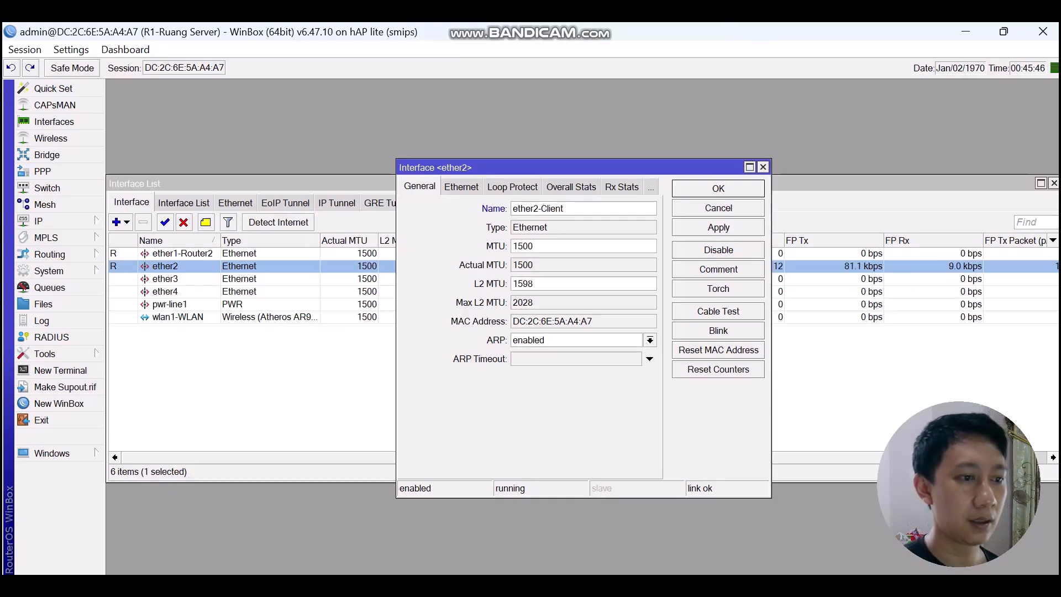
{"action": "key", "text": "Return"}
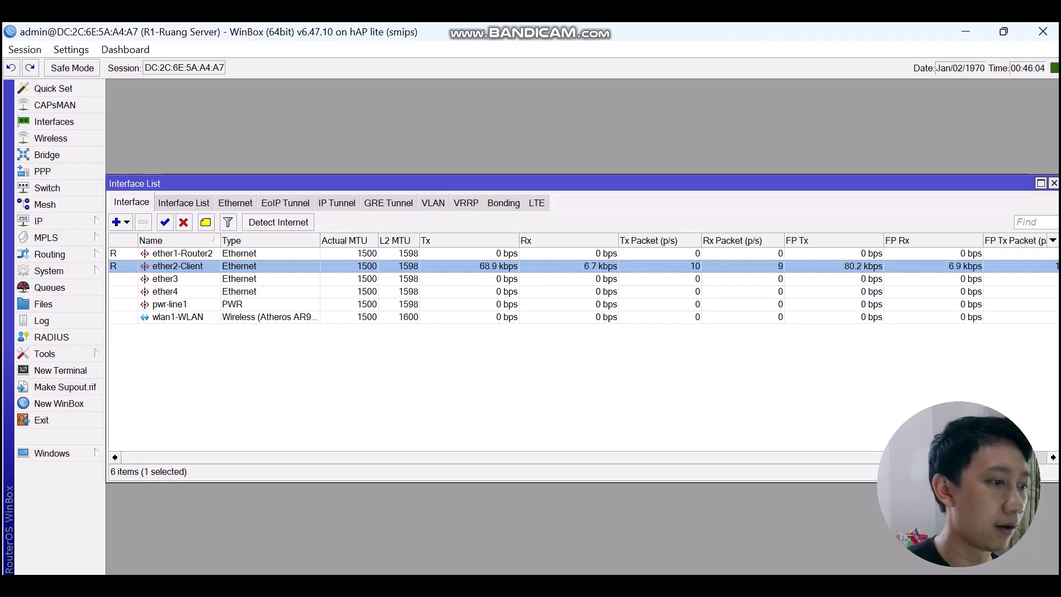
Correct the wireless interface name from 'wlan1-WLAN' to 'wlan1-WAN'.
{"action": "double_click", "coordinate": [178, 316]}
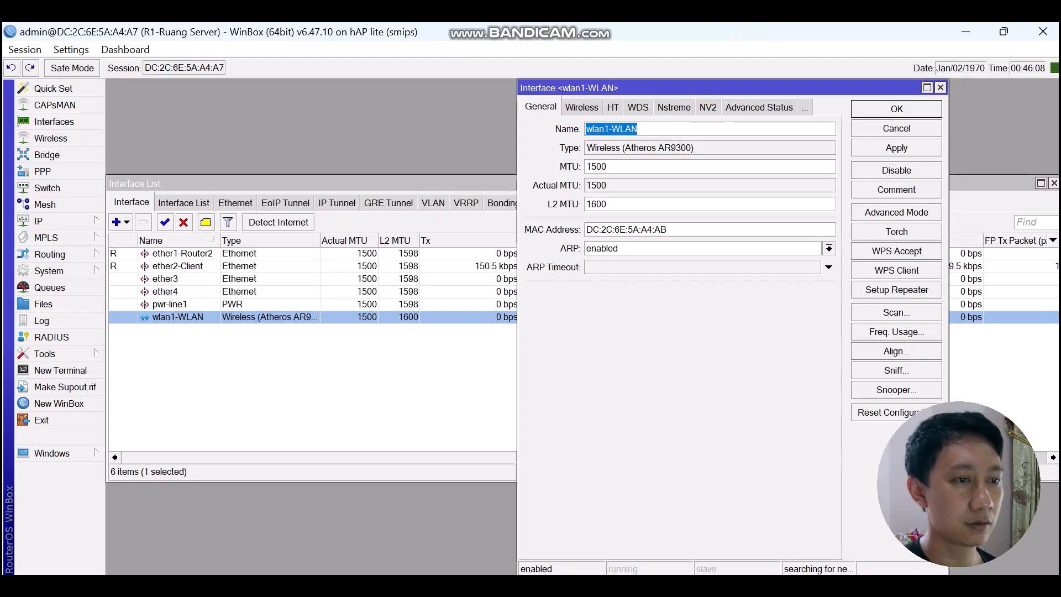
{"action": "left_click", "coordinate": [638, 129]}
{"action": "key", "text": "BackSpace"}
{"action": "key", "text": "BackSpace"}
{"action": "key", "text": "BackSpace"}
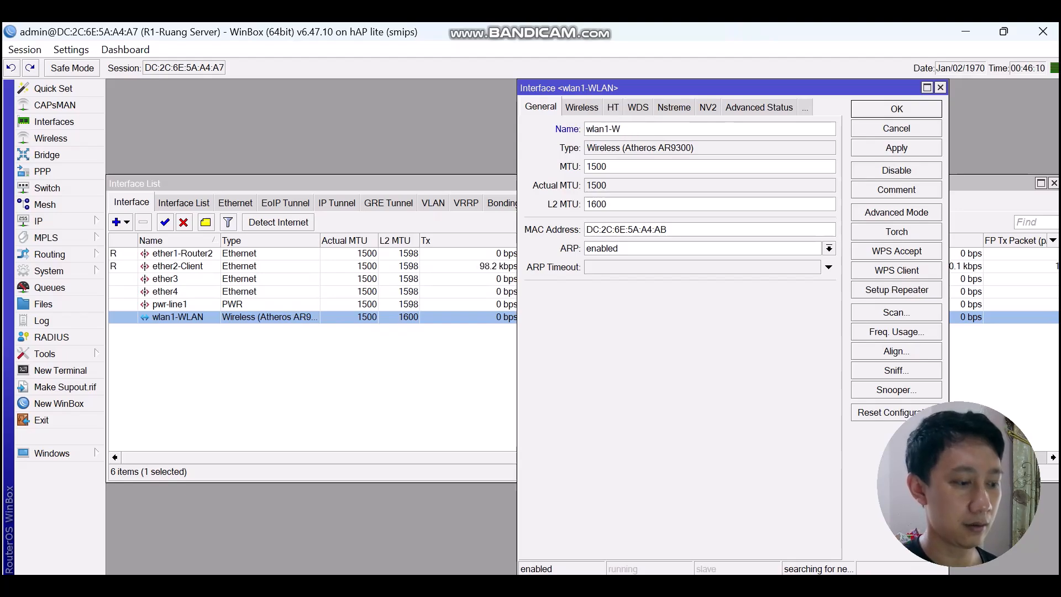
{"action": "type", "text": "AN"}
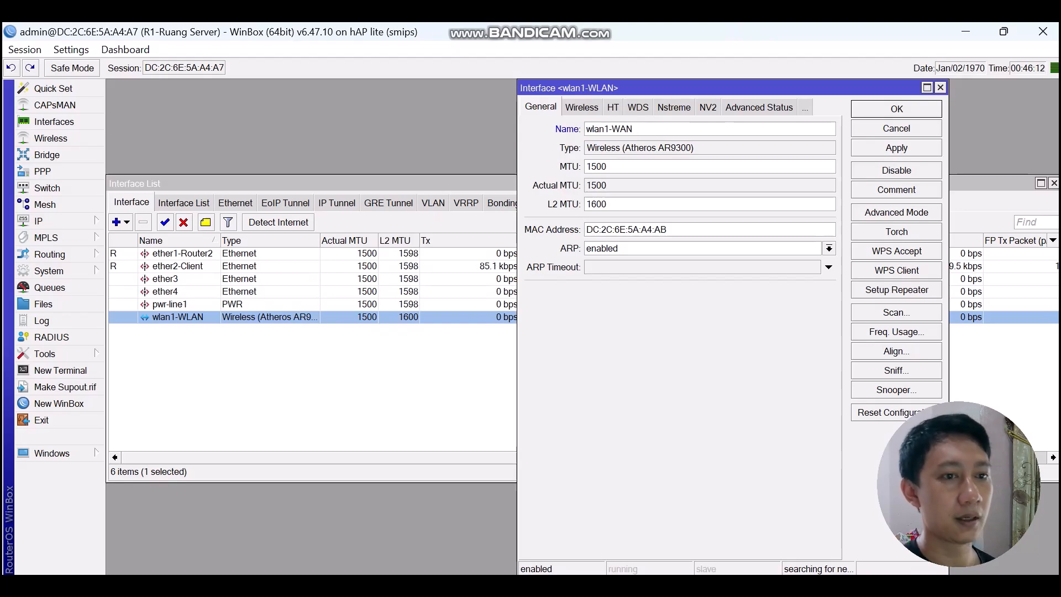
{"action": "left_click", "coordinate": [896, 109]}
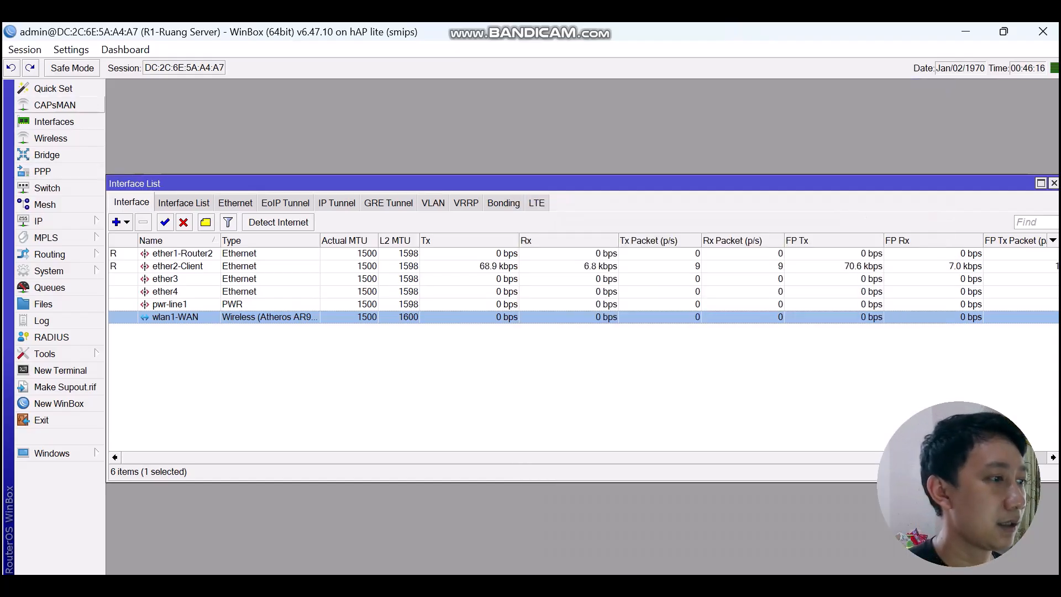
Add security profile 'password' with dynamic keys, WPA/WPA2 PSK, aes ccm and a pre-shared key.
{"action": "left_click", "coordinate": [50, 139]}
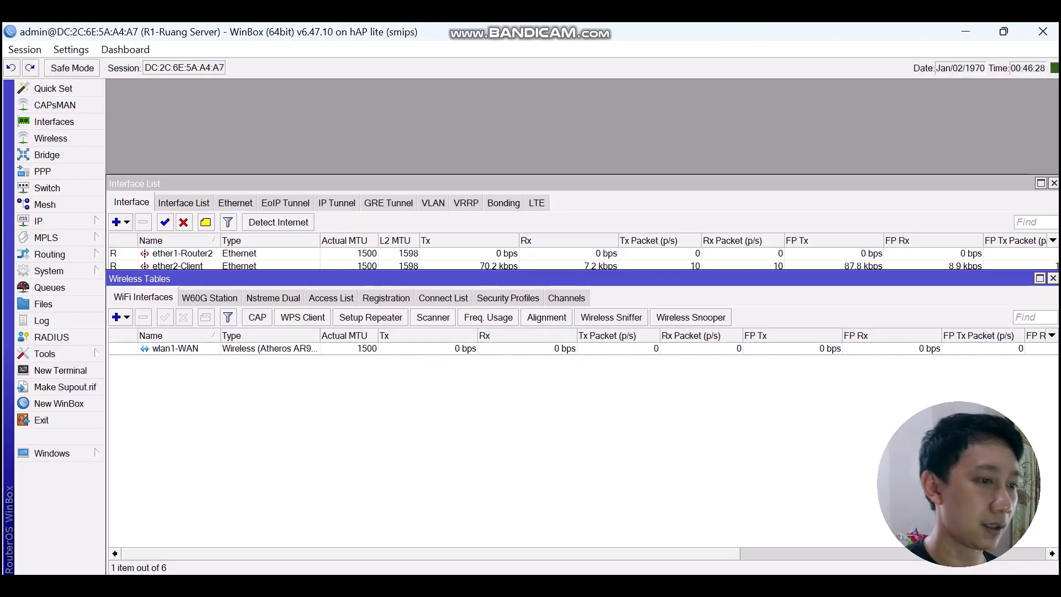
{"action": "left_click", "coordinate": [507, 298]}
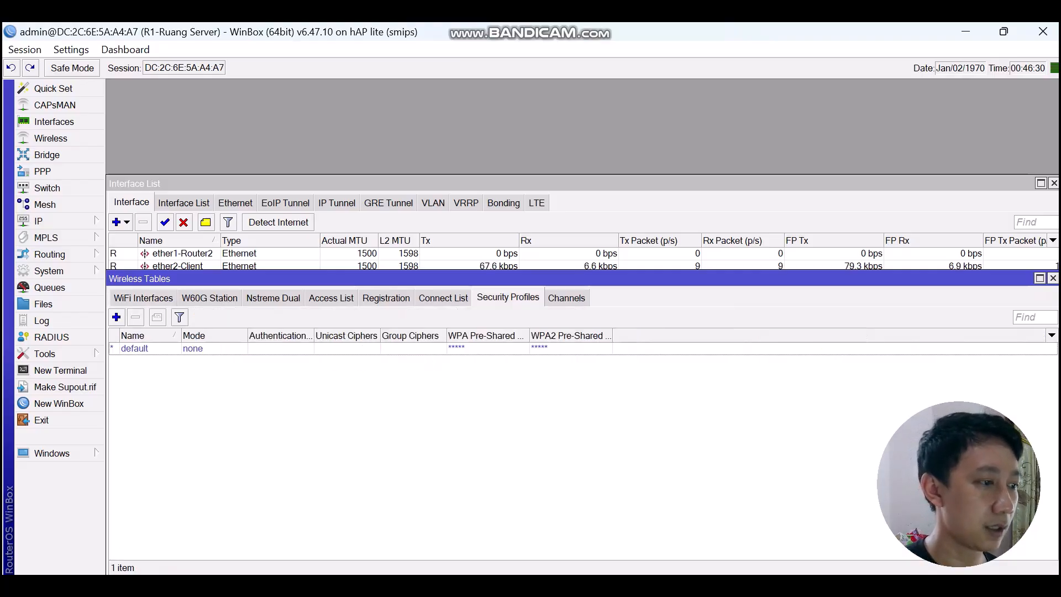
{"action": "left_click", "coordinate": [116, 317]}
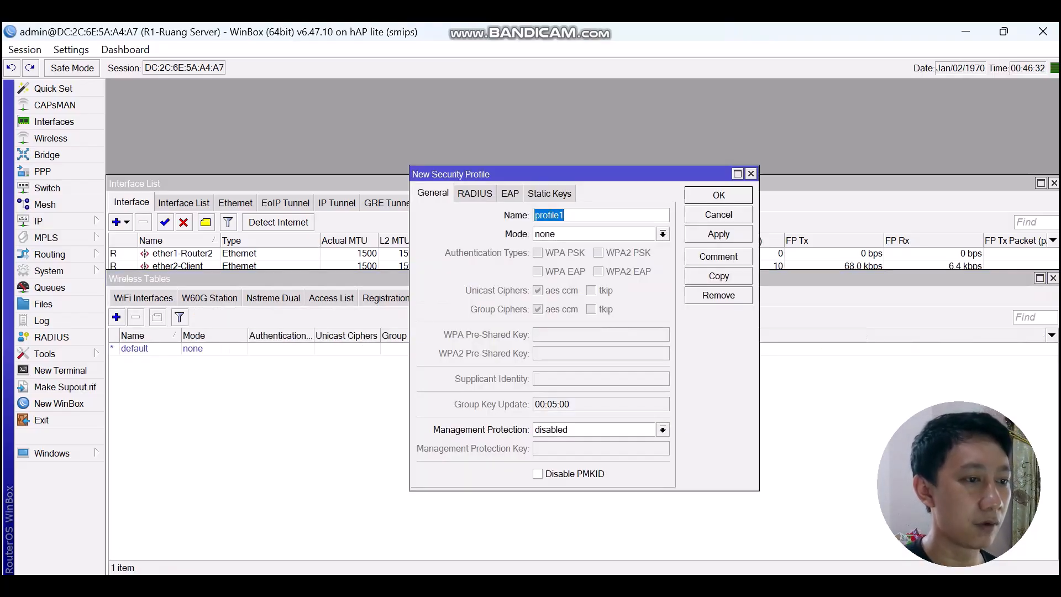
{"action": "type", "text": "passwo"}
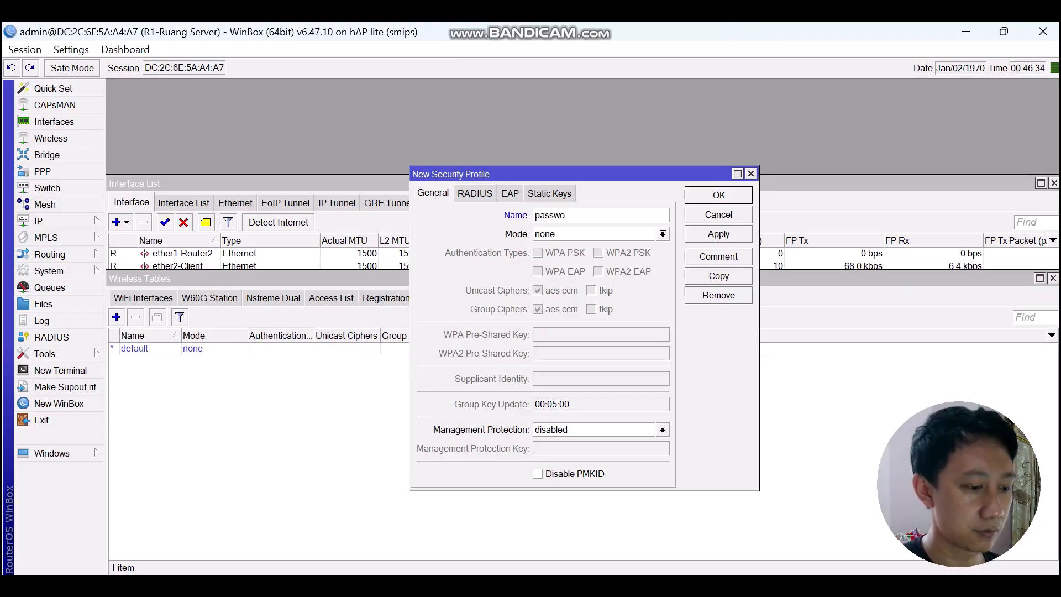
{"action": "type", "text": "rd"}
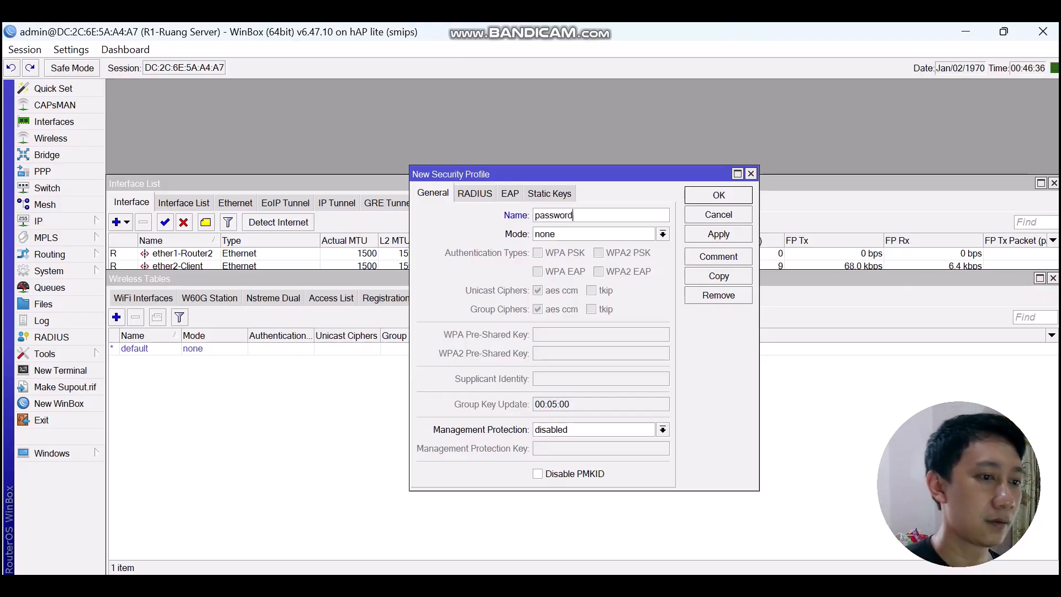
{"action": "left_click", "coordinate": [663, 234]}
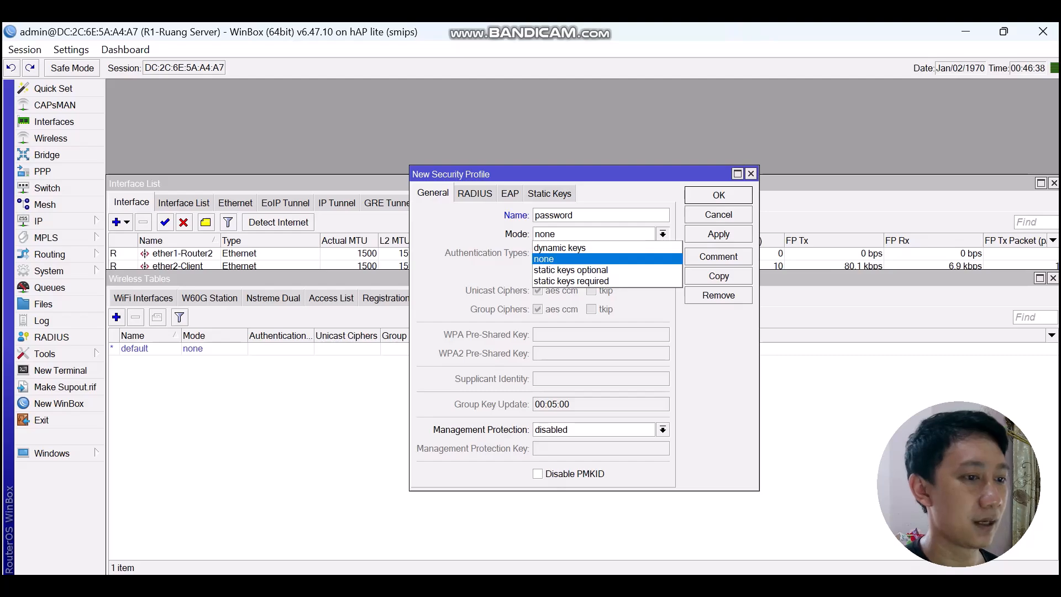
{"action": "left_click", "coordinate": [560, 248]}
{"action": "left_click", "coordinate": [538, 253]}
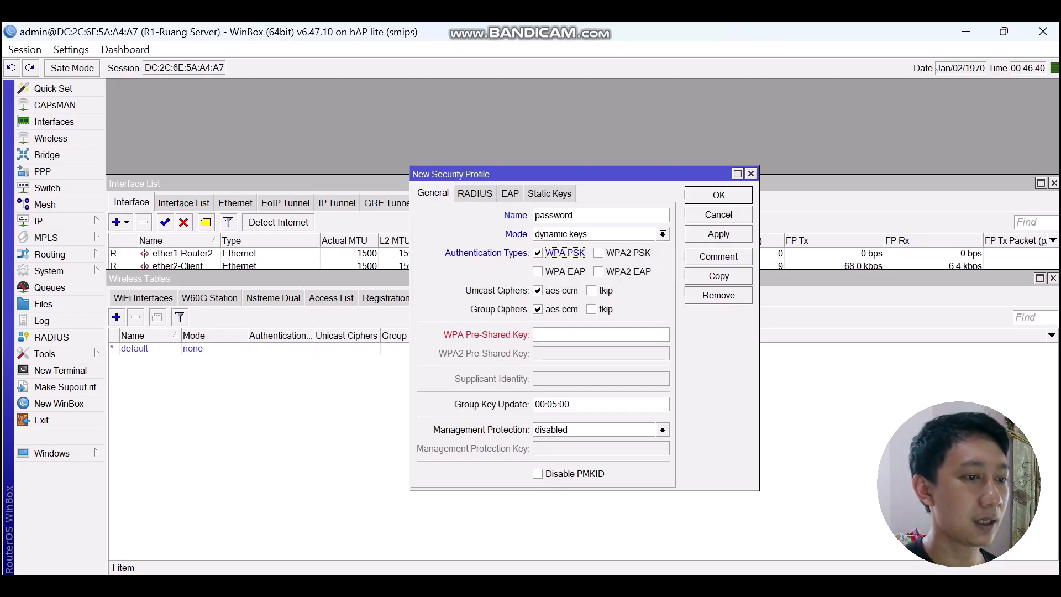
{"action": "left_click", "coordinate": [598, 253]}
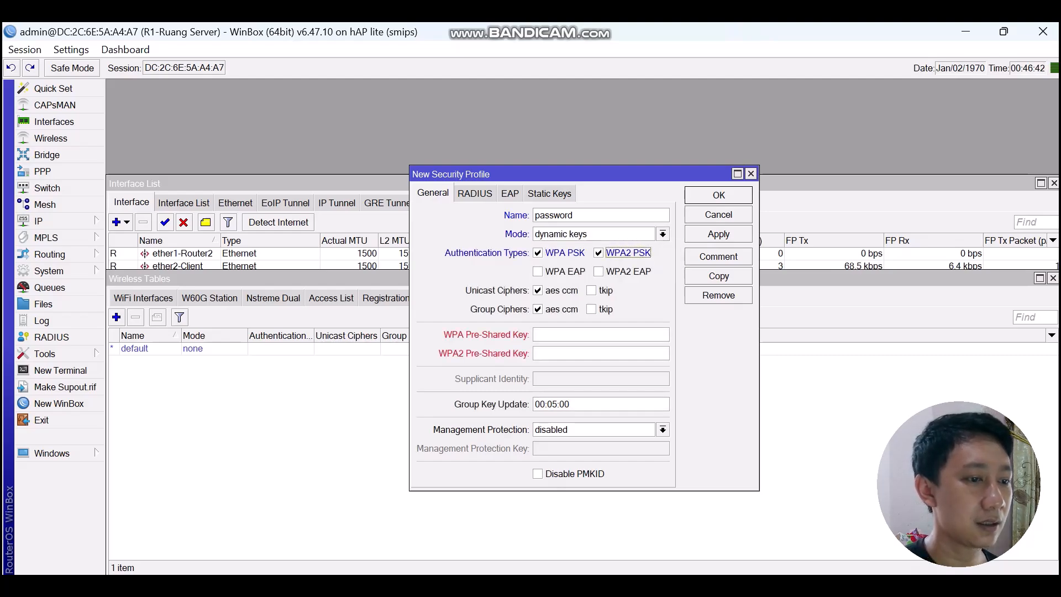
{"action": "left_click", "coordinate": [601, 334]}
{"action": "type", "text": "****"}
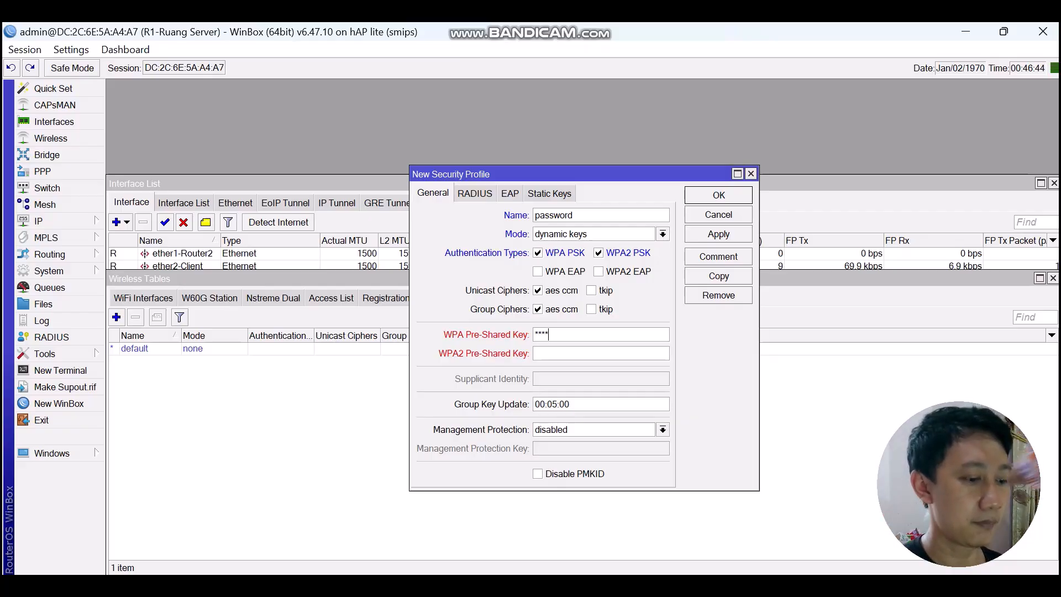
{"action": "type", "text": "****"}
{"action": "key", "text": "Tab"}
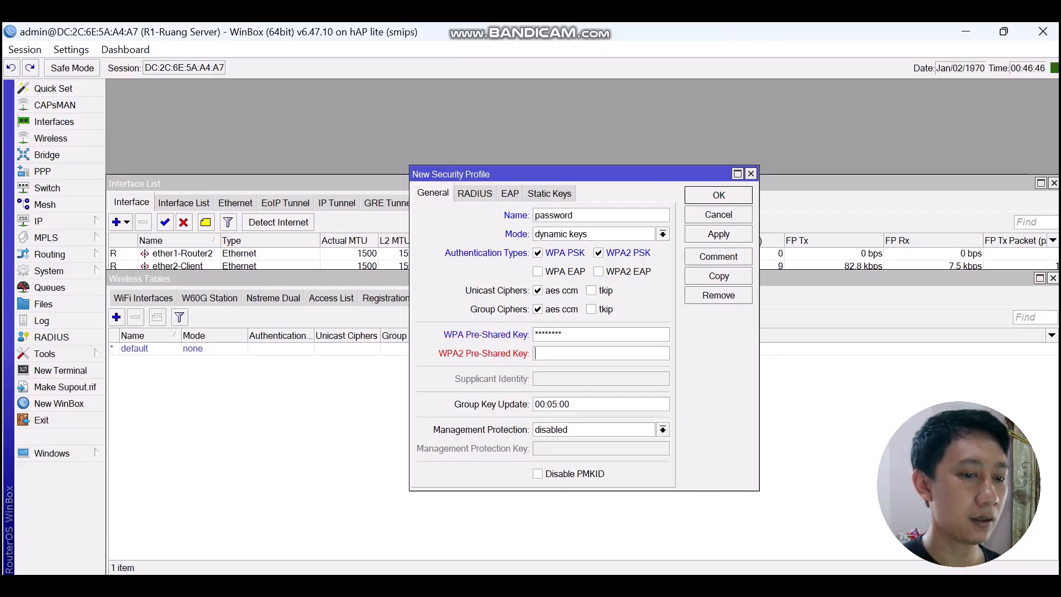
{"action": "type", "text": "********"}
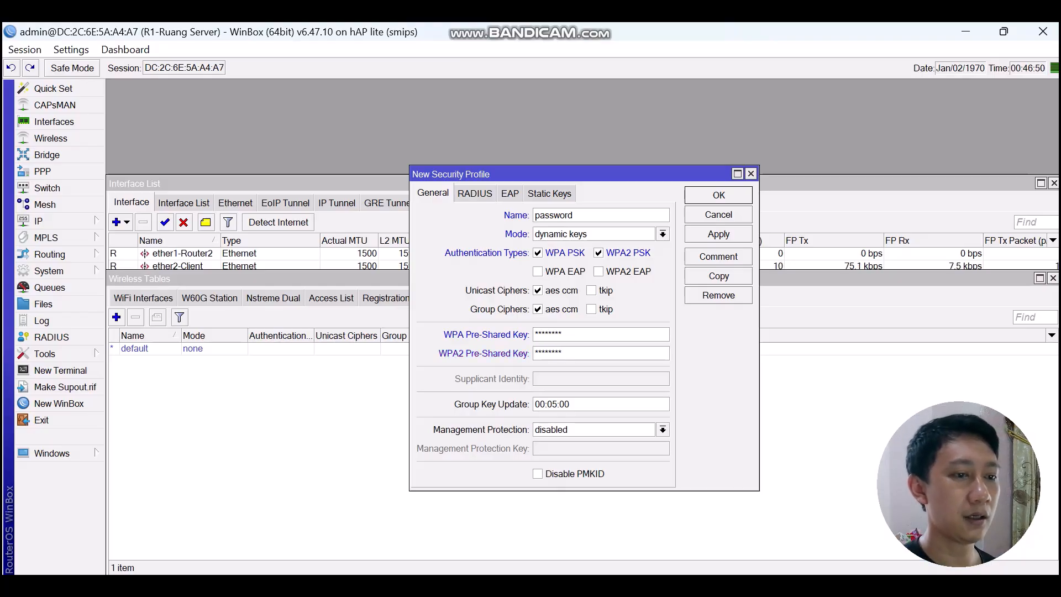
{"action": "key", "text": "Return"}
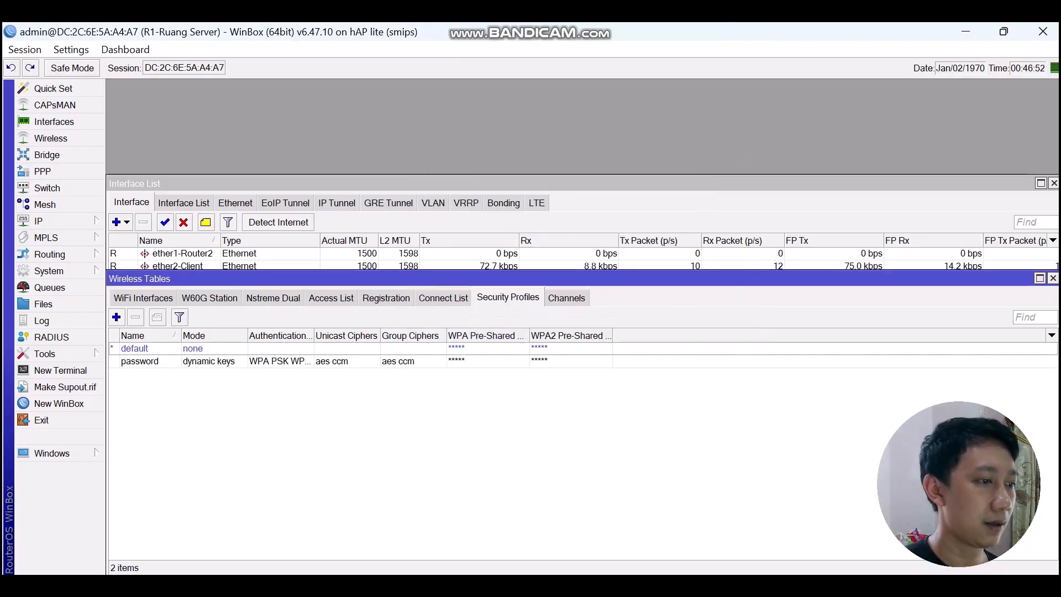
Open wlan1-WAN's Wireless tab and leave its mode as station on 2GHz-B/G, 2412 MHz.
{"action": "left_click", "coordinate": [143, 298]}
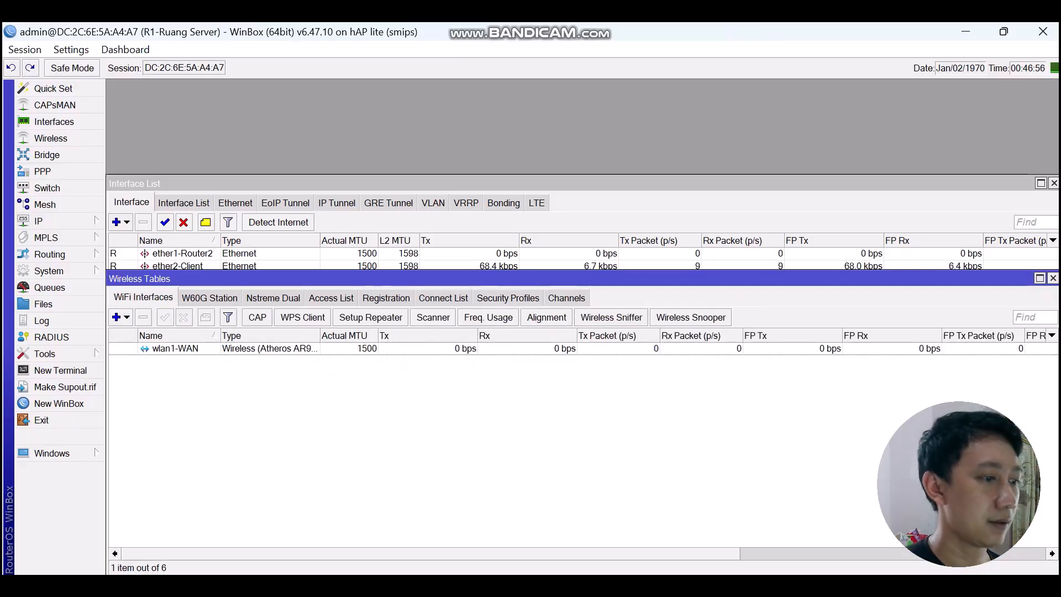
{"action": "double_click", "coordinate": [176, 348]}
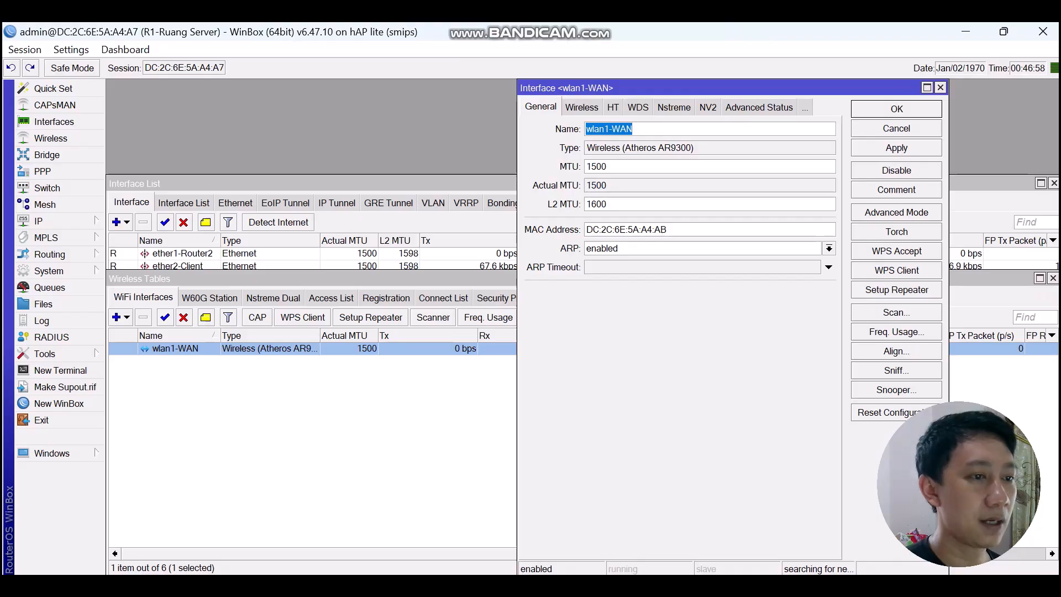
{"action": "left_click", "coordinate": [582, 107]}
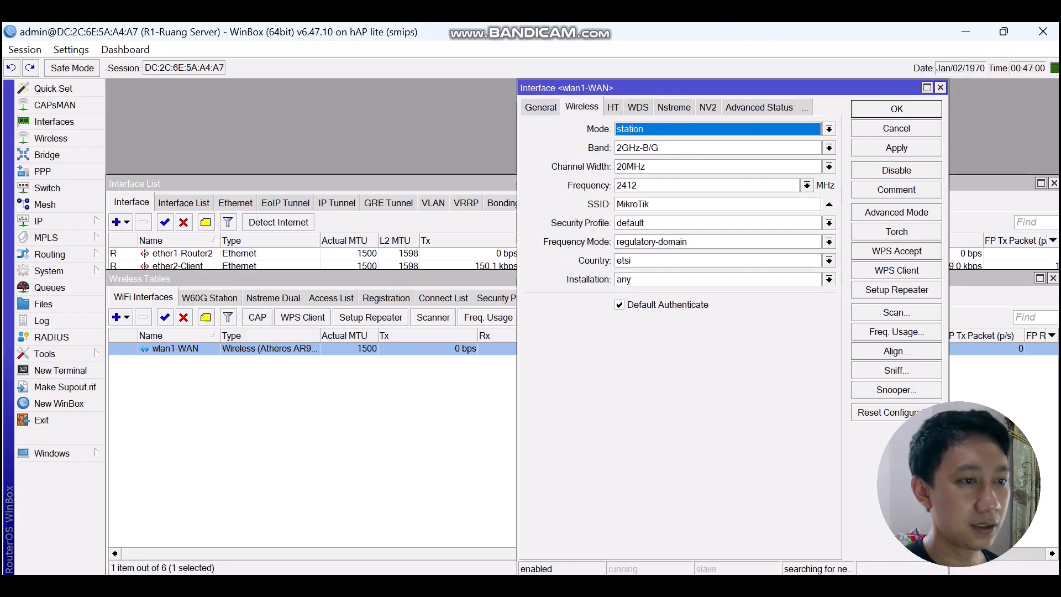
{"action": "left_click", "coordinate": [828, 129]}
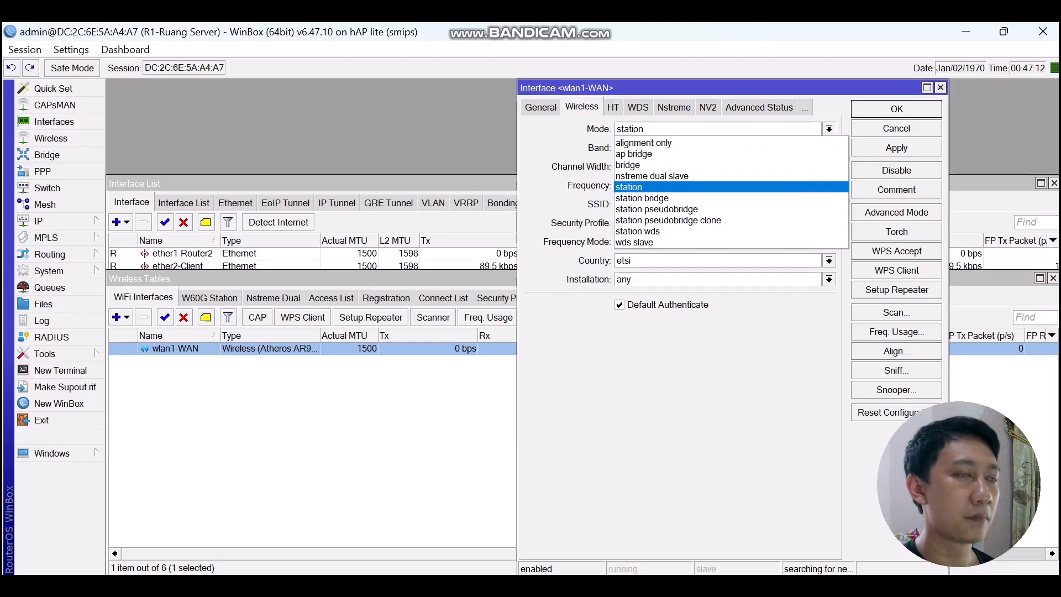
{"action": "key", "text": "Return"}
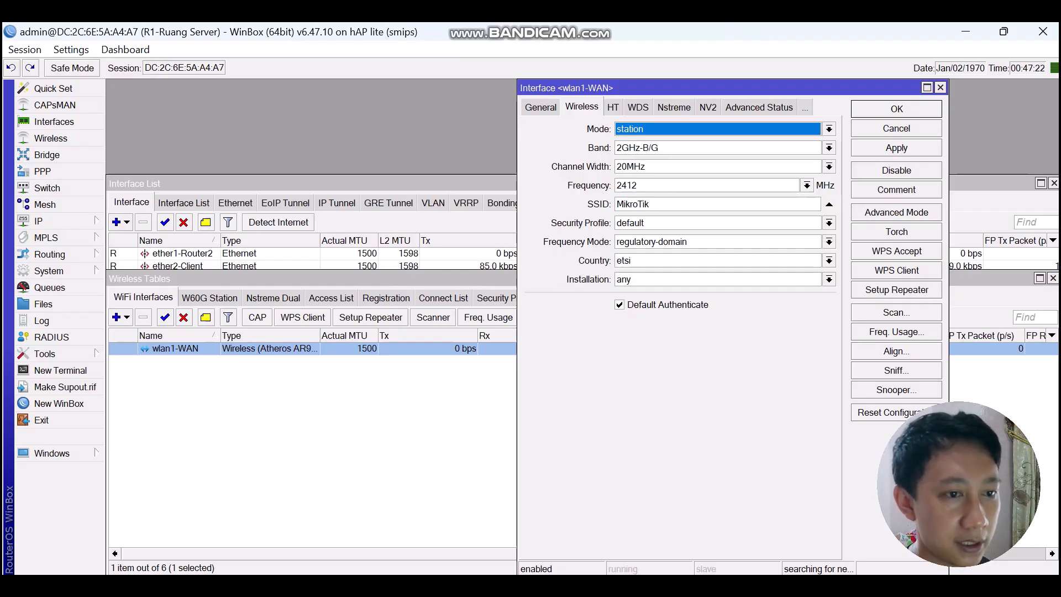
Scan for access points and connect wlan1-WAN to the 'cyber' network.
{"action": "left_click", "coordinate": [896, 313]}
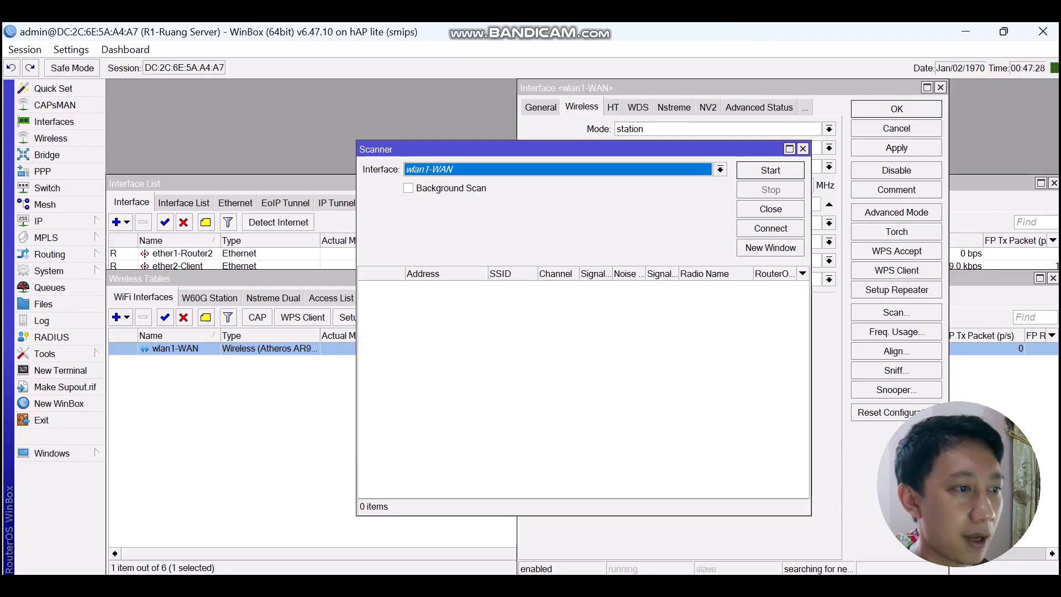
{"action": "left_click", "coordinate": [770, 170]}
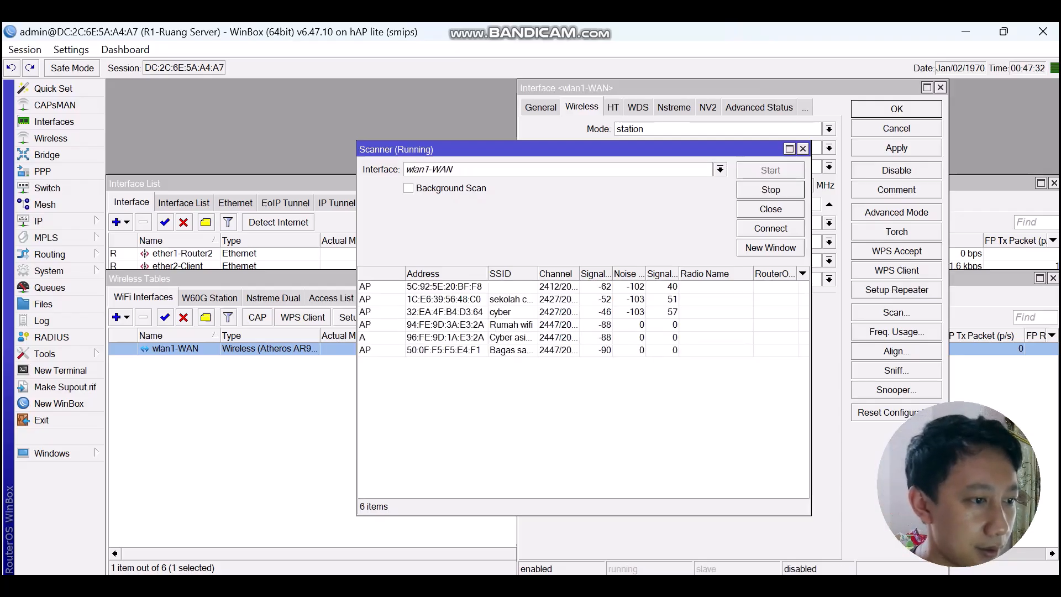
{"action": "double_click", "coordinate": [501, 312]}
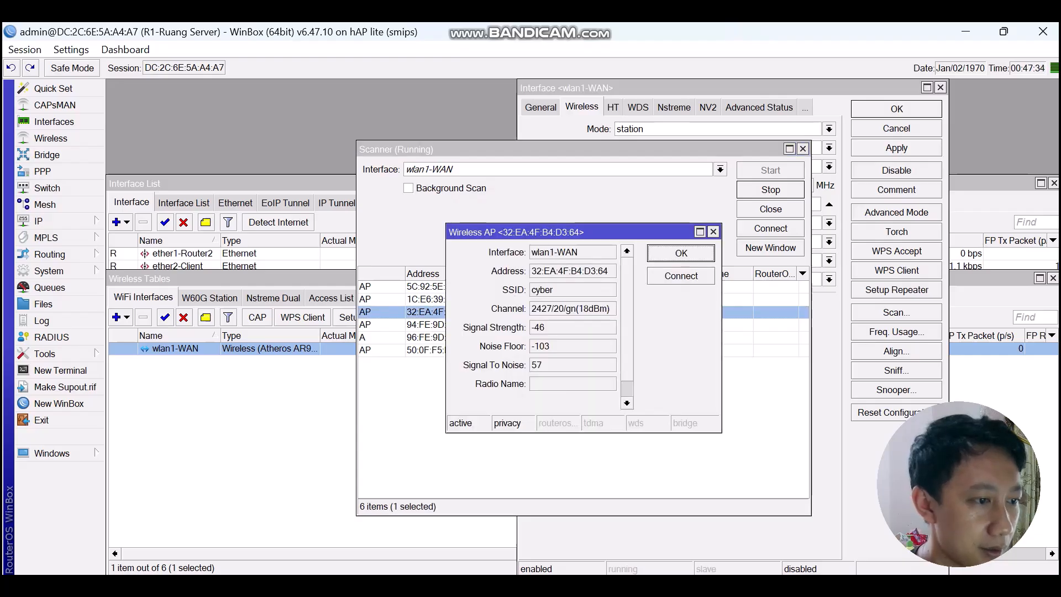
{"action": "left_click", "coordinate": [681, 276]}
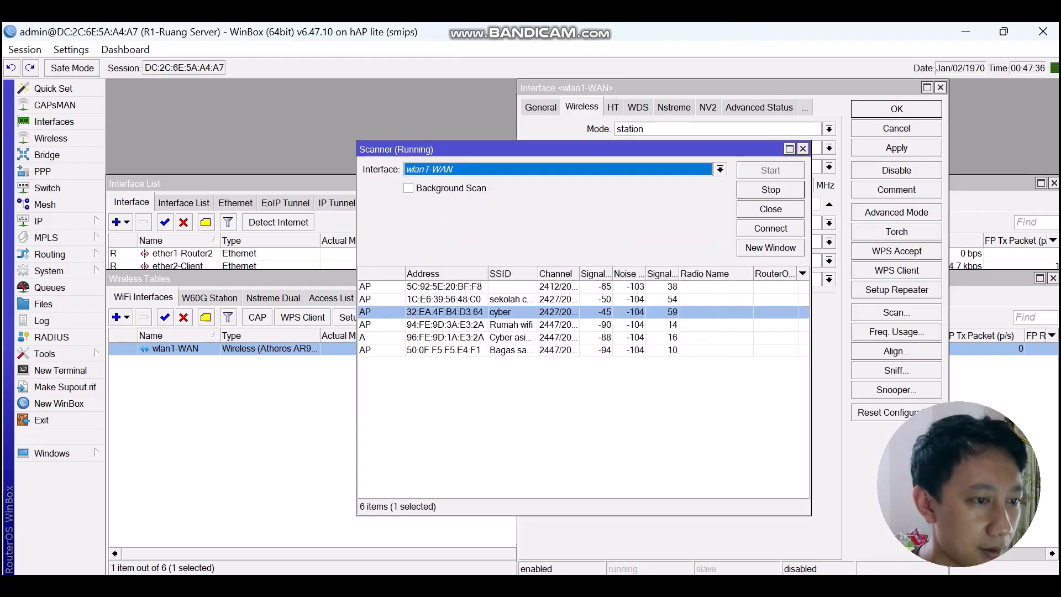
{"action": "key", "text": "Escape"}
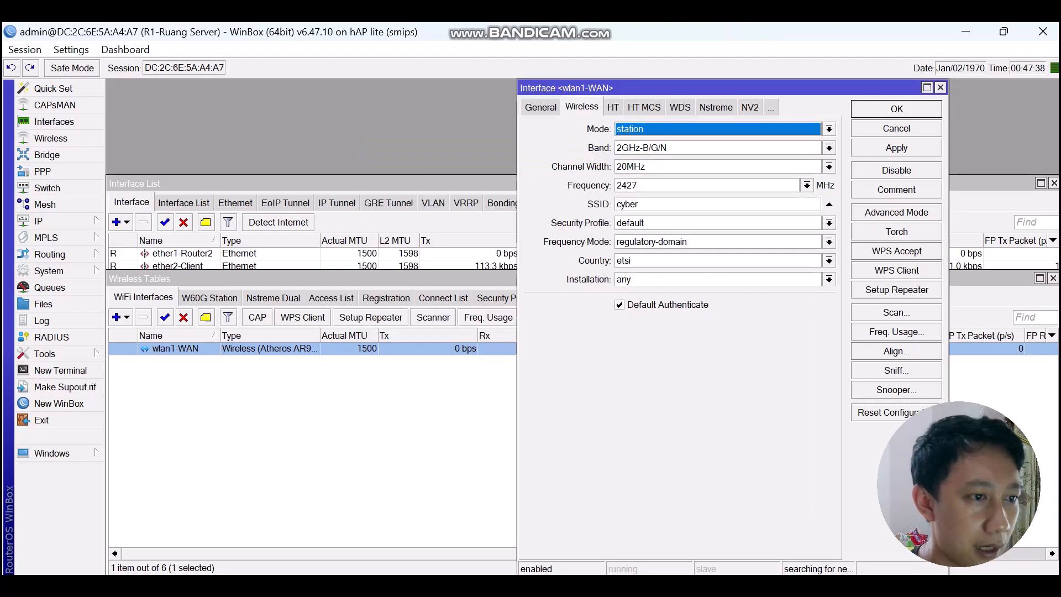
Set wlan1-WAN's security profile to 'password' and apply the wireless settings.
{"action": "left_click", "coordinate": [828, 222]}
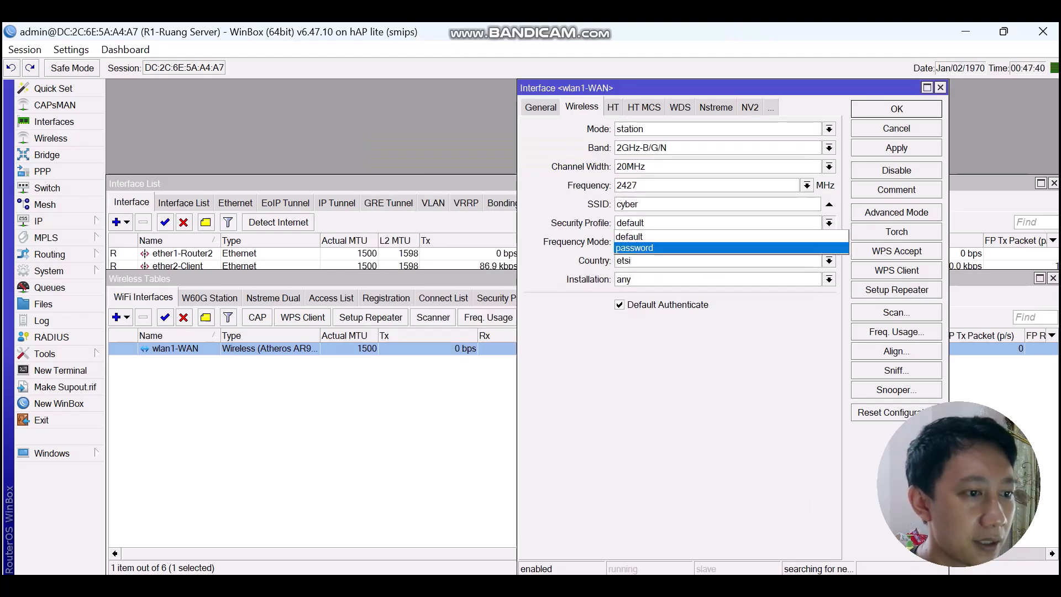
{"action": "key", "text": "Return"}
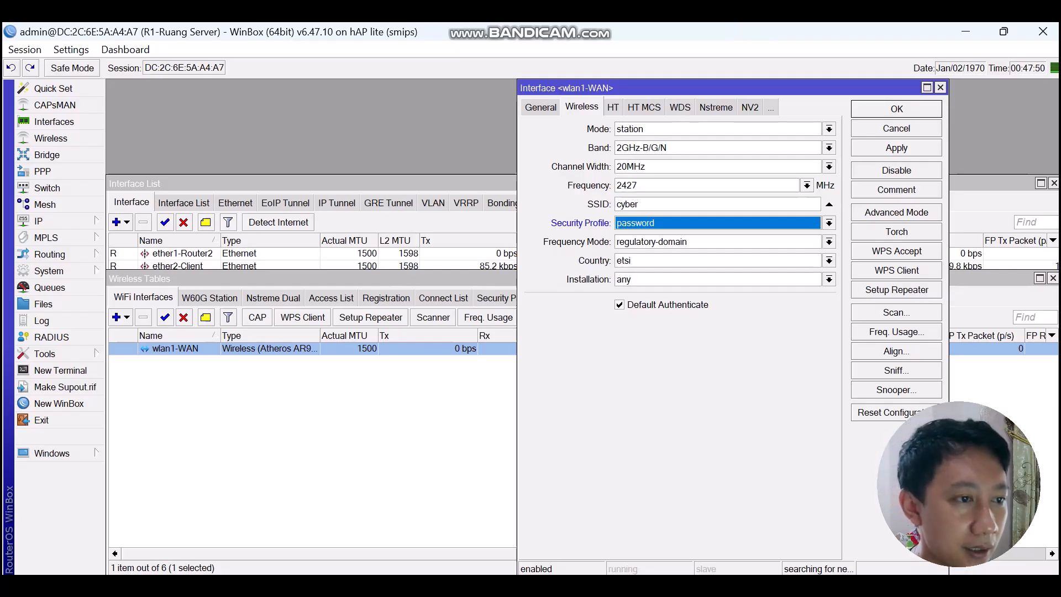
{"action": "left_click", "coordinate": [896, 148]}
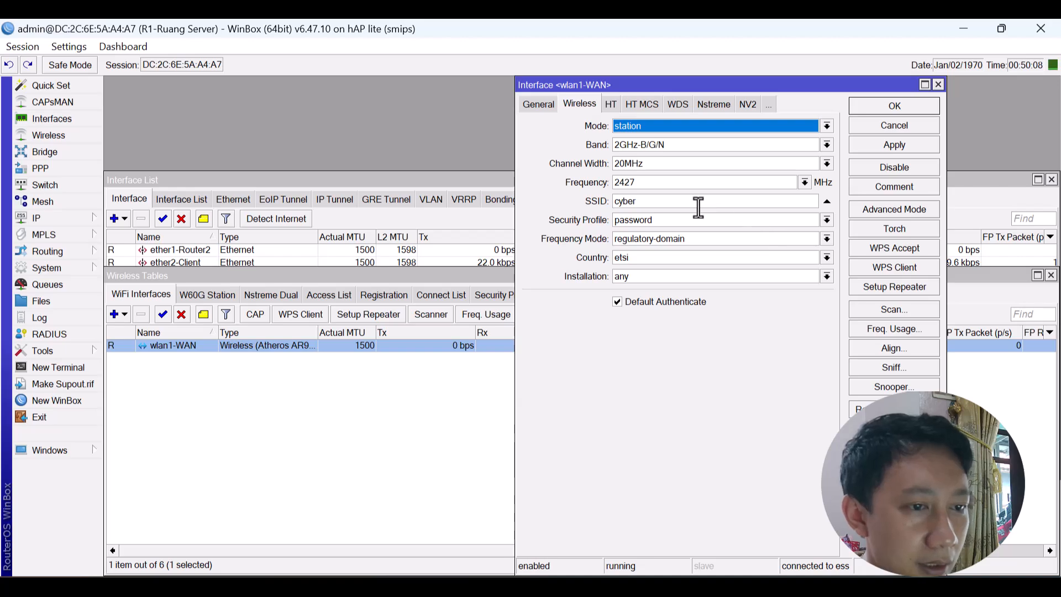
{"action": "left_click", "coordinate": [894, 144]}
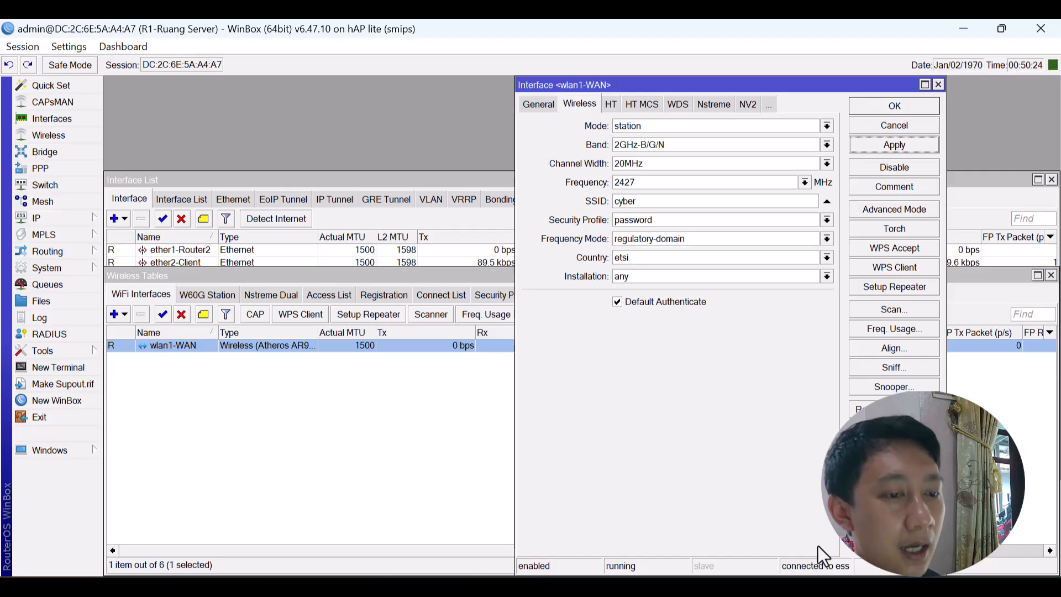
Save the wlan1-WAN settings and add a DHCP client on wlan1-WAN.
{"action": "left_click", "coordinate": [900, 106]}
{"action": "left_click", "coordinate": [47, 216]}
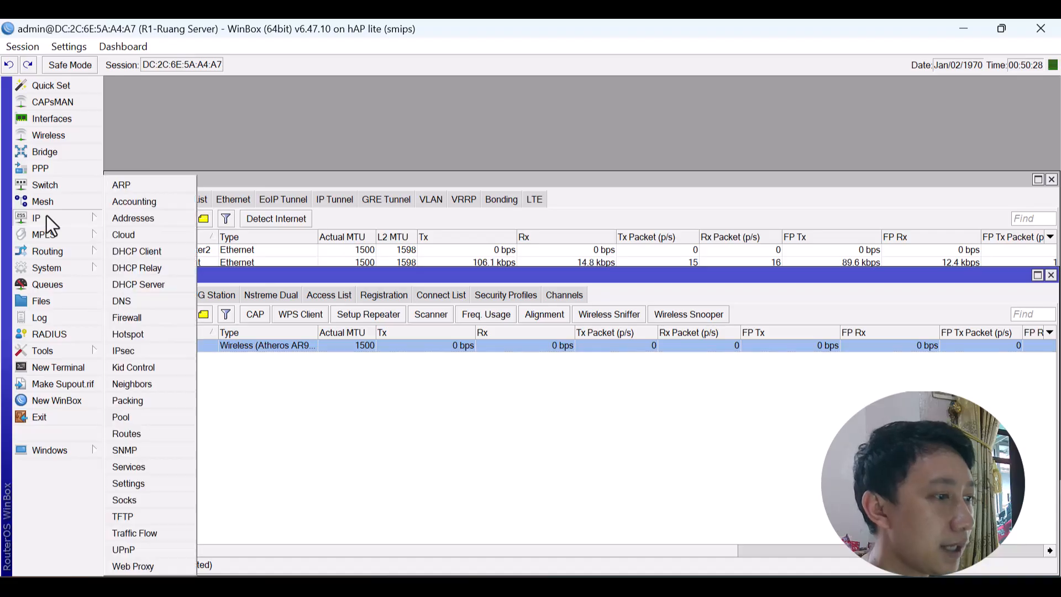
{"action": "left_click", "coordinate": [147, 251]}
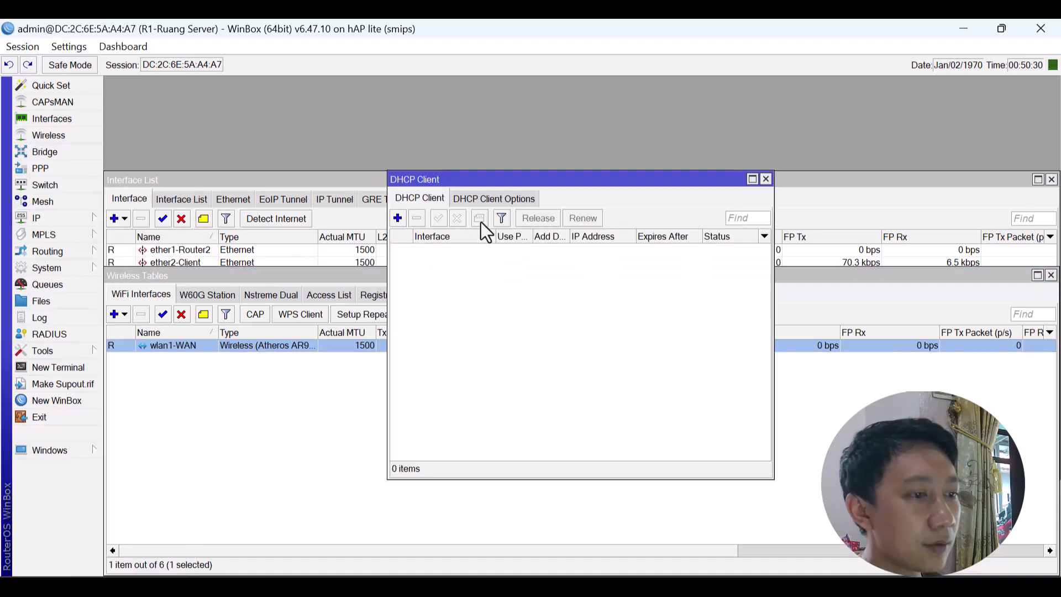
{"action": "left_click", "coordinate": [396, 218]}
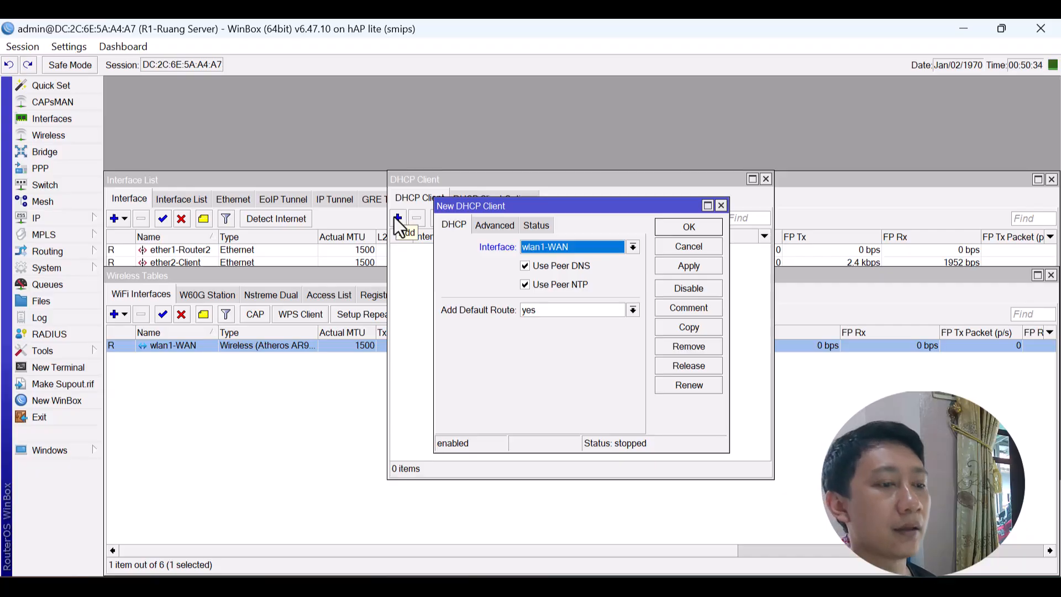
{"action": "left_click_drag", "start_coordinate": [594, 204], "coordinate": [569, 285]}
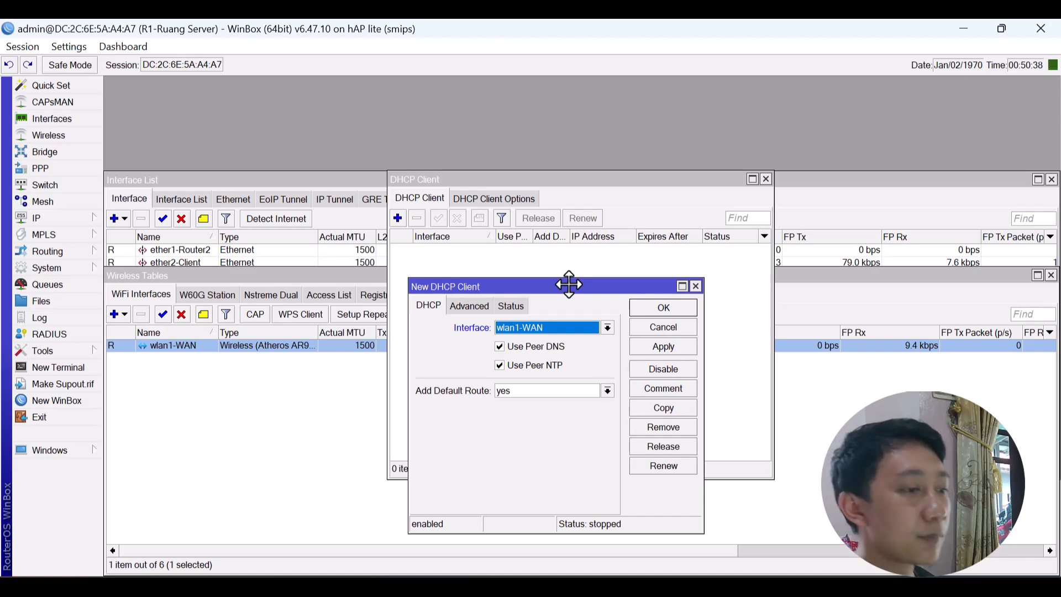
{"action": "left_click", "coordinate": [675, 310]}
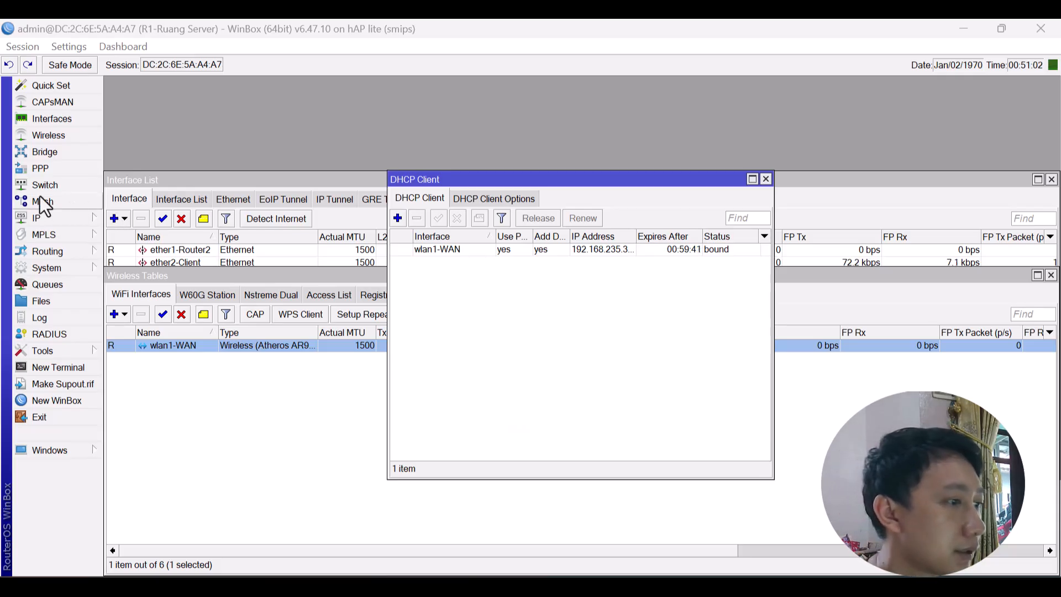
In IP > DNS, enter 8.8.8.8 as the server and add a second server row.
{"action": "left_click", "coordinate": [52, 220]}
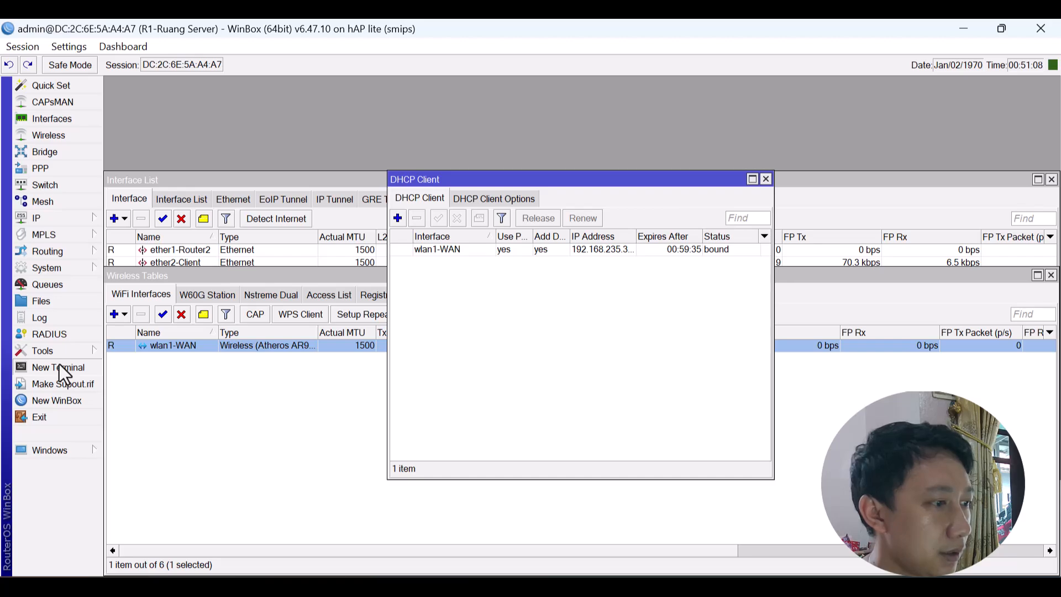
{"action": "left_click", "coordinate": [64, 220]}
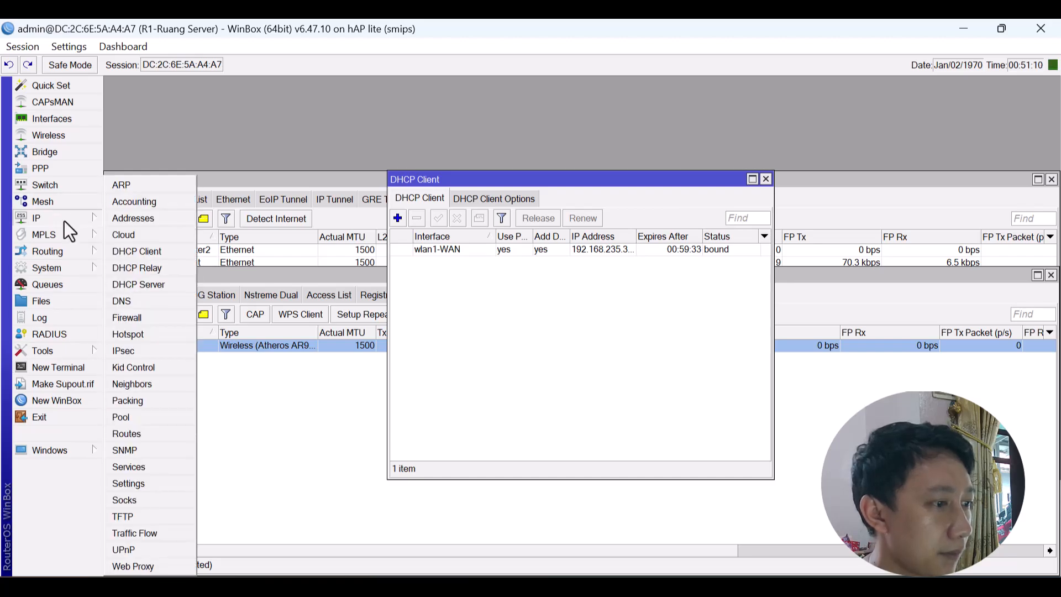
{"action": "left_click", "coordinate": [160, 302]}
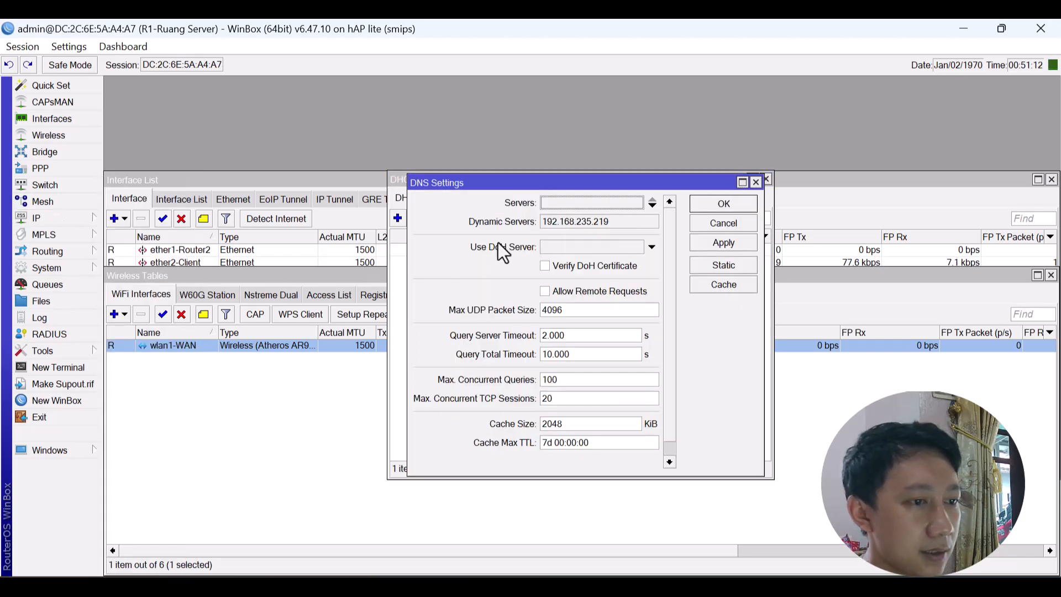
{"action": "left_click", "coordinate": [561, 210]}
{"action": "type", "text": "8.8.8"}
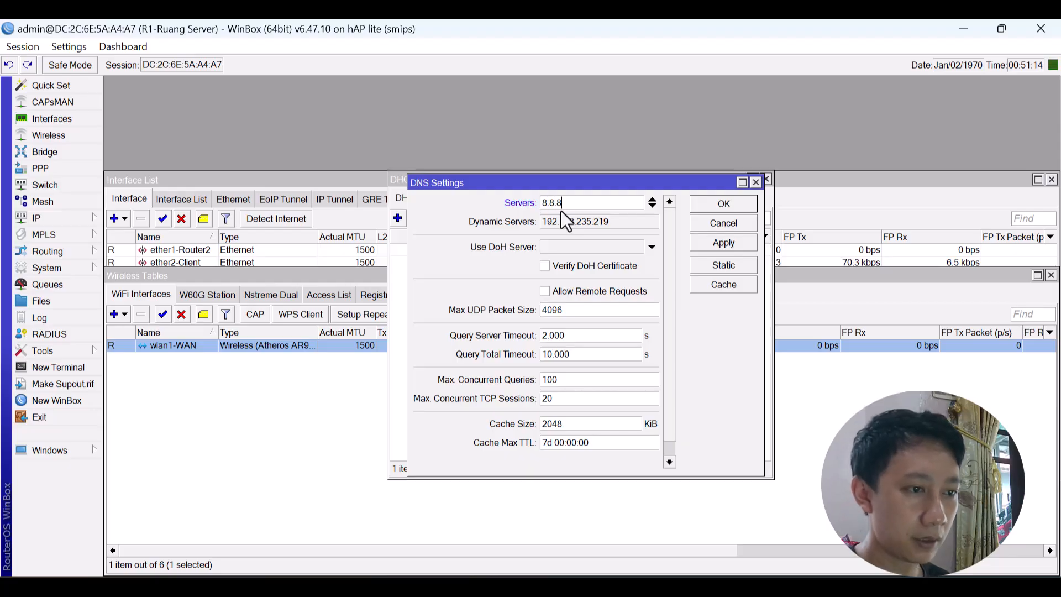
{"action": "type", "text": ".8"}
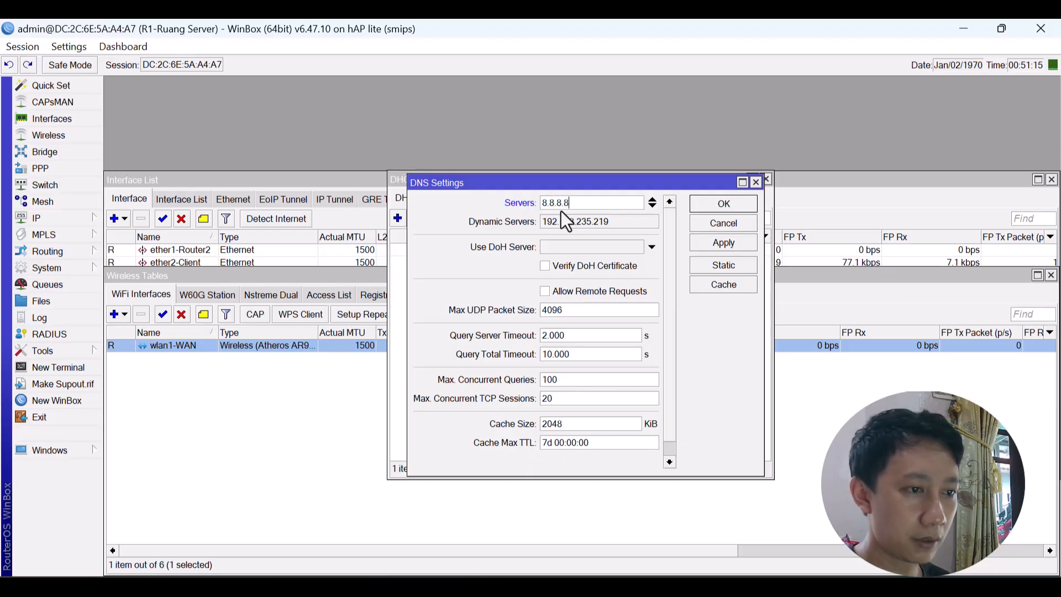
{"action": "left_click", "coordinate": [653, 206]}
{"action": "key", "text": "alt+Tab"}
{"action": "key", "text": "alt+Tab"}
{"action": "key", "text": "alt+Tab"}
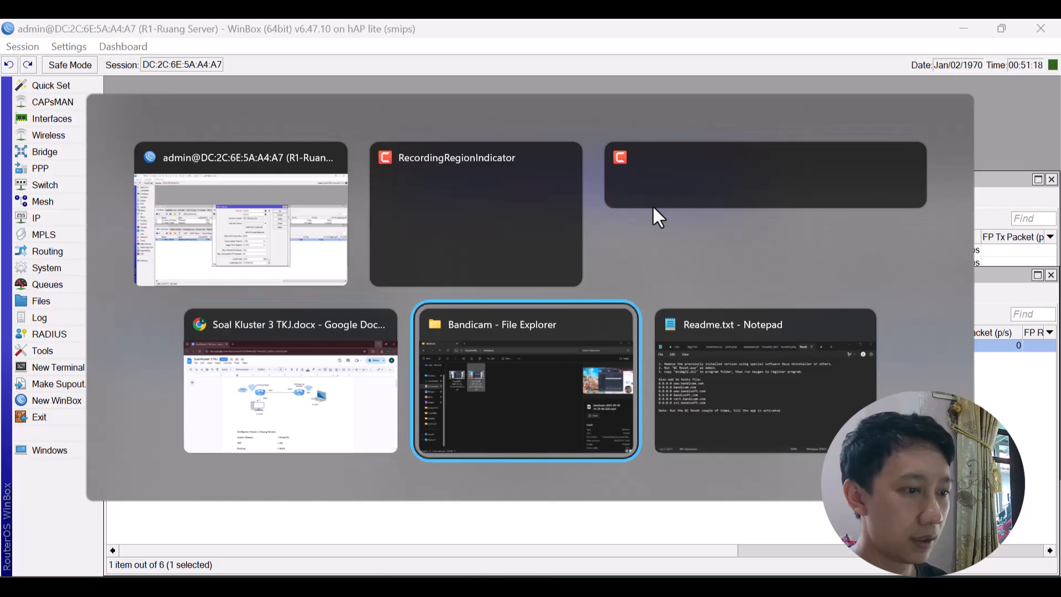
{"action": "key", "text": "alt+Tab"}
{"action": "key", "text": "alt+Tab"}
{"action": "key", "text": "alt+Tab"}
{"action": "key", "text": "alt+Tab"}
{"action": "key", "text": "alt+Tab"}
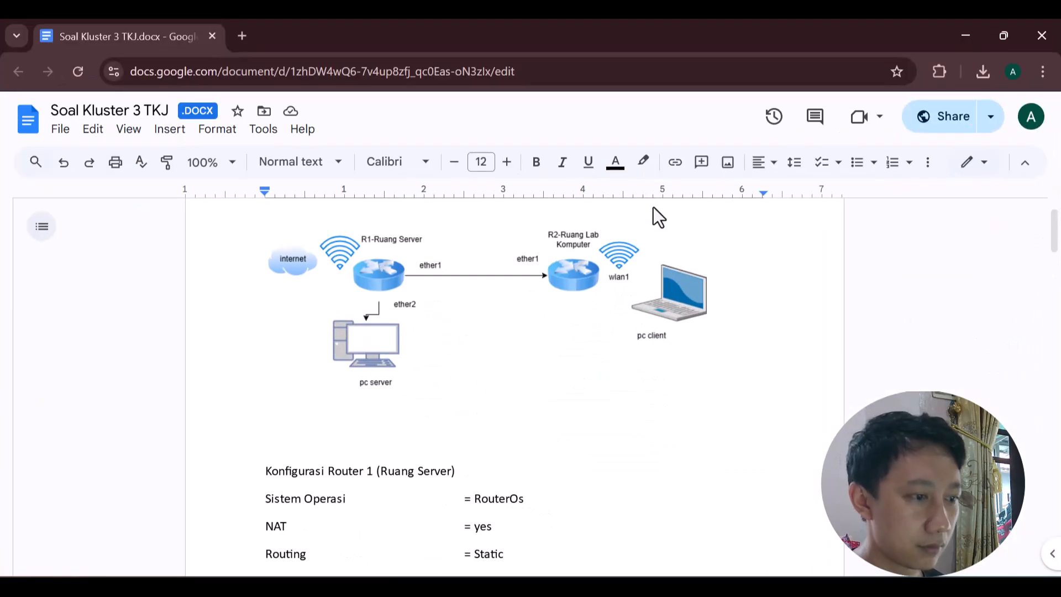
{"action": "scroll", "coordinate": [653, 207], "scroll_direction": "down", "scroll_amount": 10}
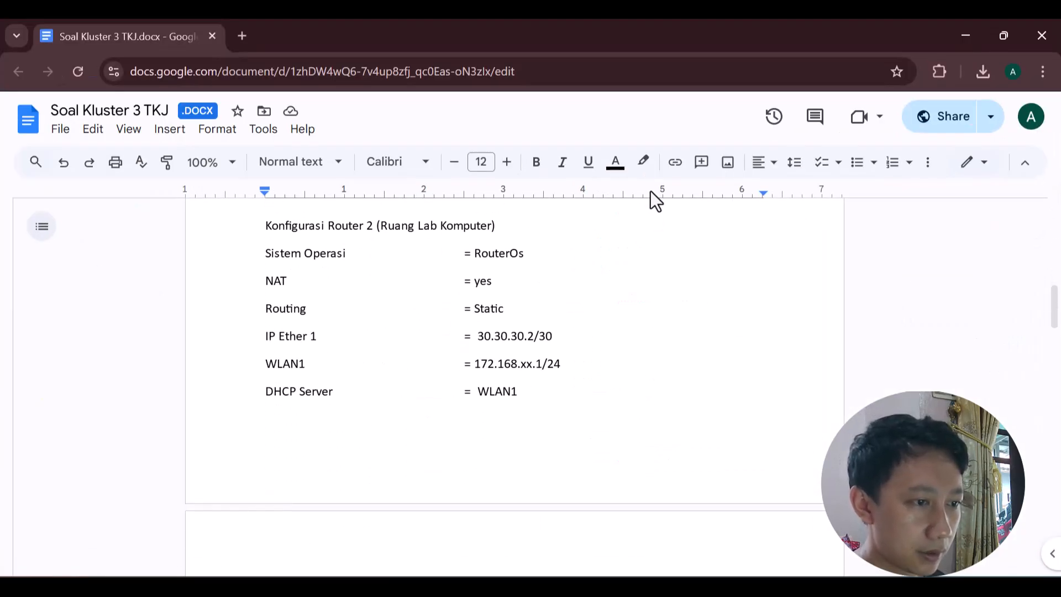
{"action": "scroll", "coordinate": [607, 366], "scroll_direction": "up", "scroll_amount": 6}
{"action": "scroll", "coordinate": [607, 366], "scroll_direction": "down", "scroll_amount": 1}
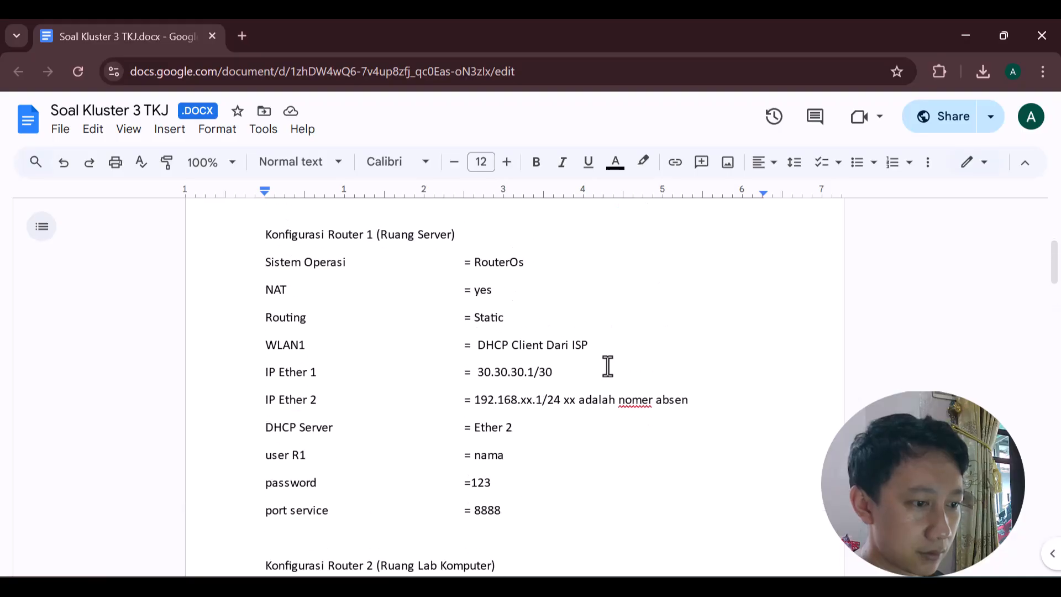
{"action": "scroll", "coordinate": [607, 366], "scroll_direction": "down", "scroll_amount": 15}
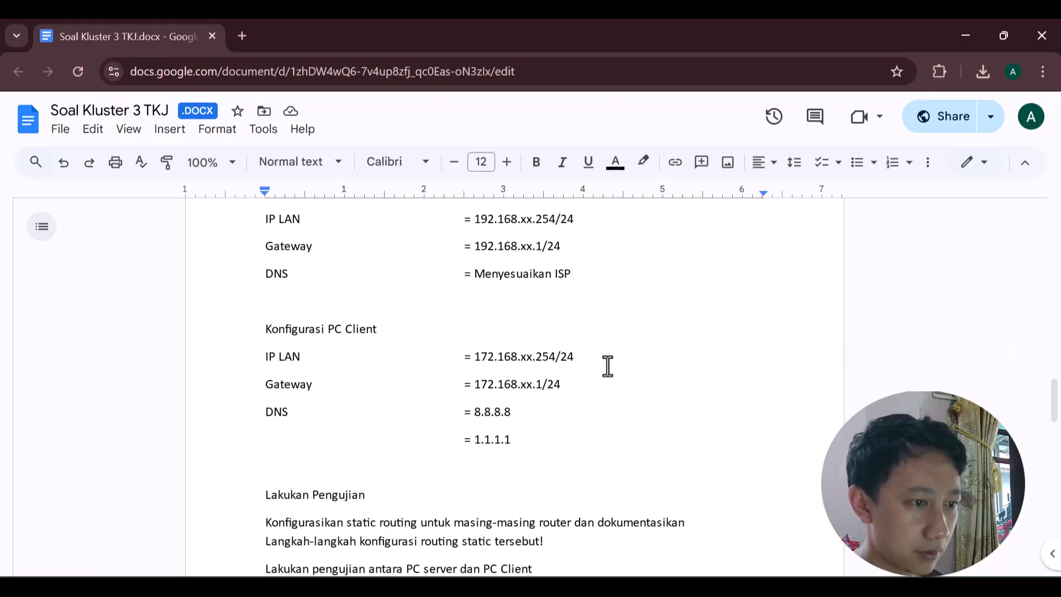
{"action": "key", "text": "alt+Tab"}
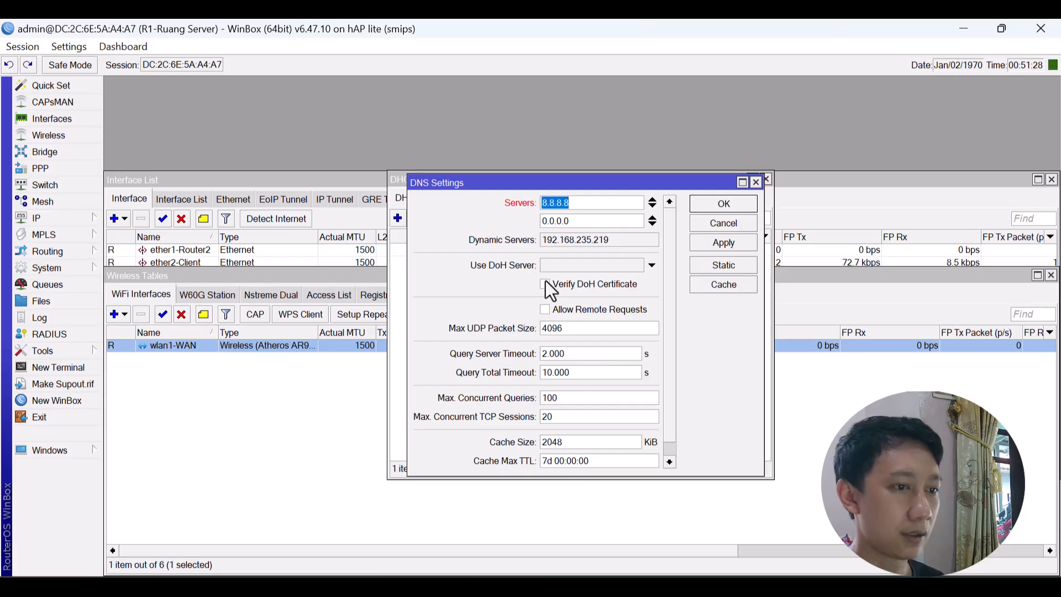
Add 1.1.1.1 as the second DNS server, allow remote requests, and save.
{"action": "left_click", "coordinate": [584, 220]}
{"action": "key", "text": "BackSpace"}
{"action": "key", "text": "BackSpace"}
{"action": "key", "text": "BackSpace"}
{"action": "key", "text": "BackSpace"}
{"action": "key", "text": "BackSpace"}
{"action": "key", "text": "BackSpace"}
{"action": "key", "text": "BackSpace"}
{"action": "type", "text": "1"}
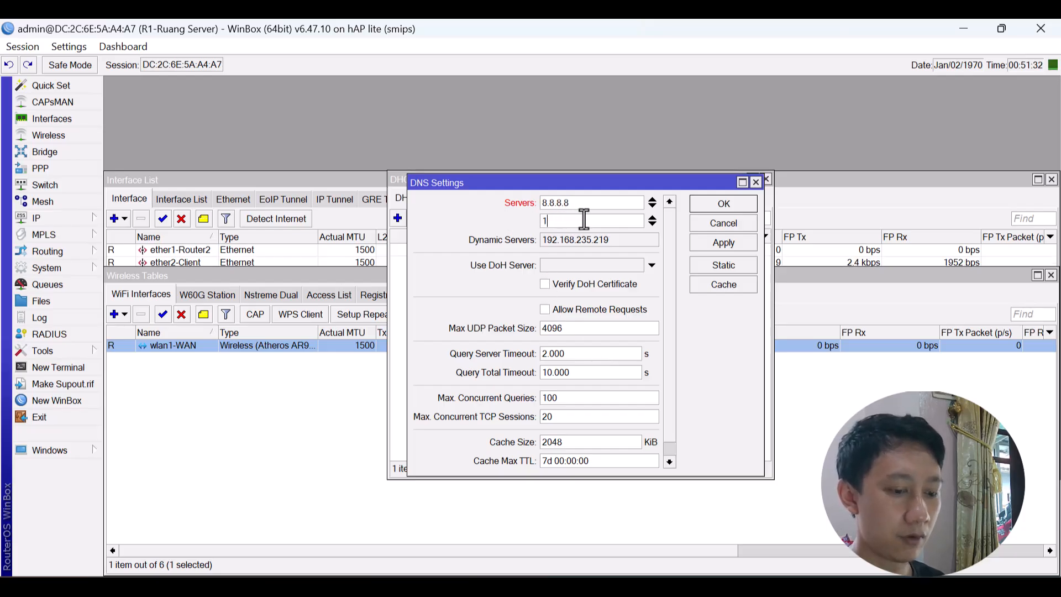
{"action": "type", "text": ".1.1.1"}
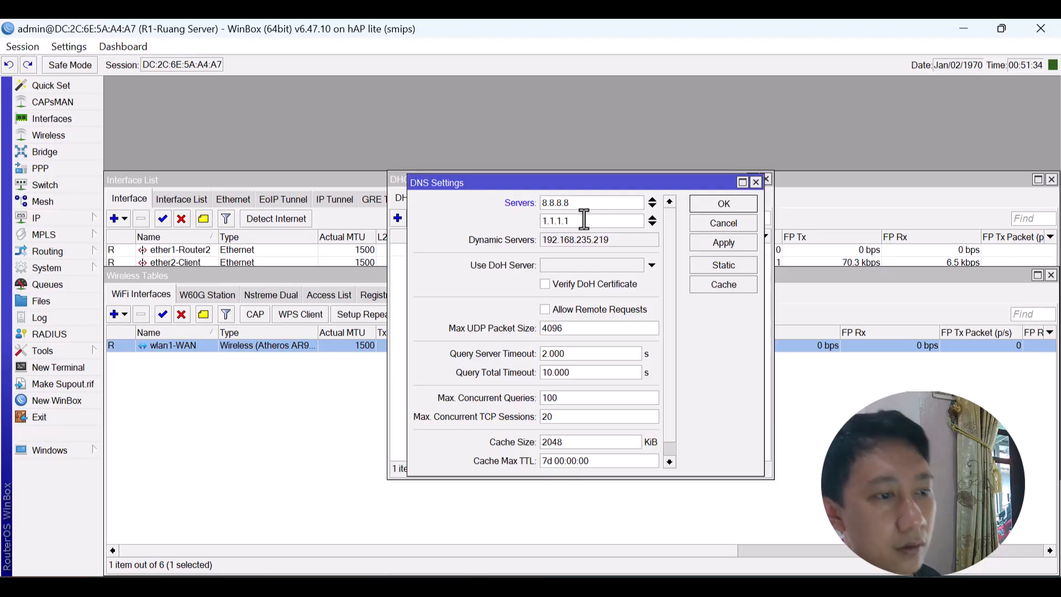
{"action": "left_click", "coordinate": [584, 303]}
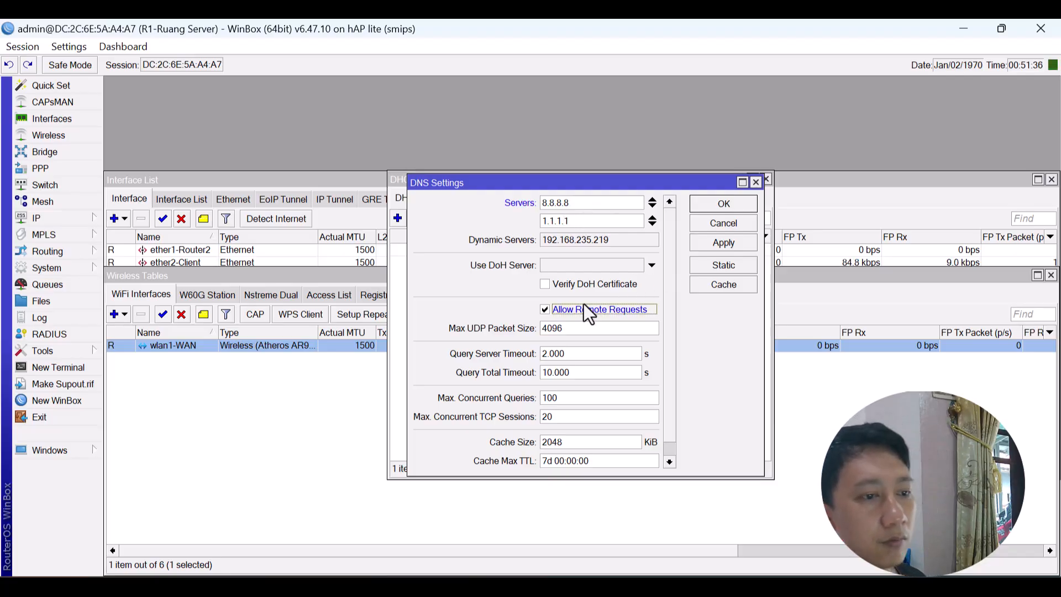
{"action": "left_click", "coordinate": [714, 207]}
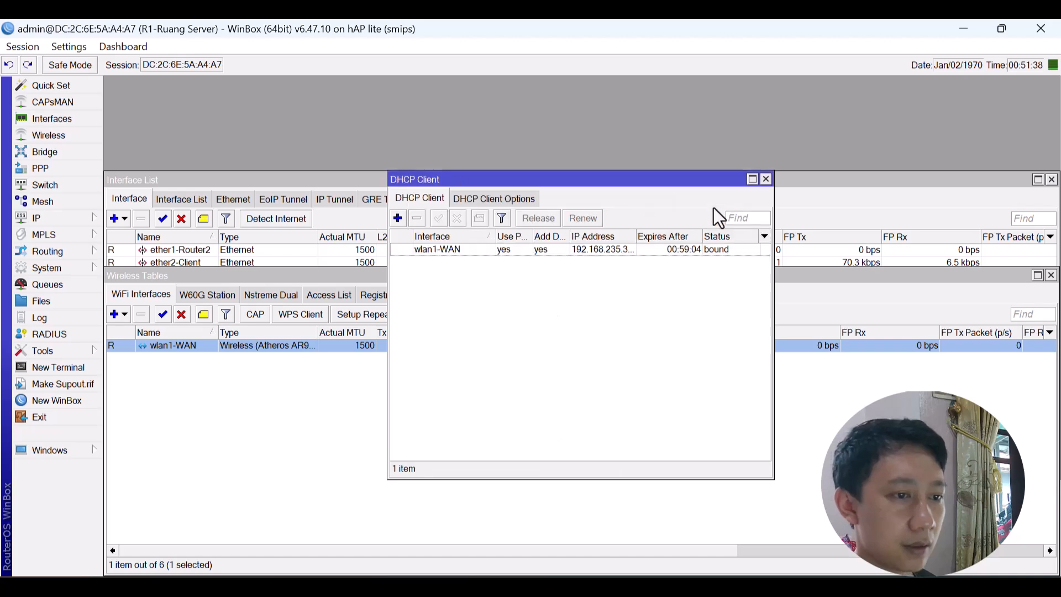
Ping 8.8.8.8 from a new terminal, stop it after a few replies, then close it.
{"action": "left_click", "coordinate": [67, 370]}
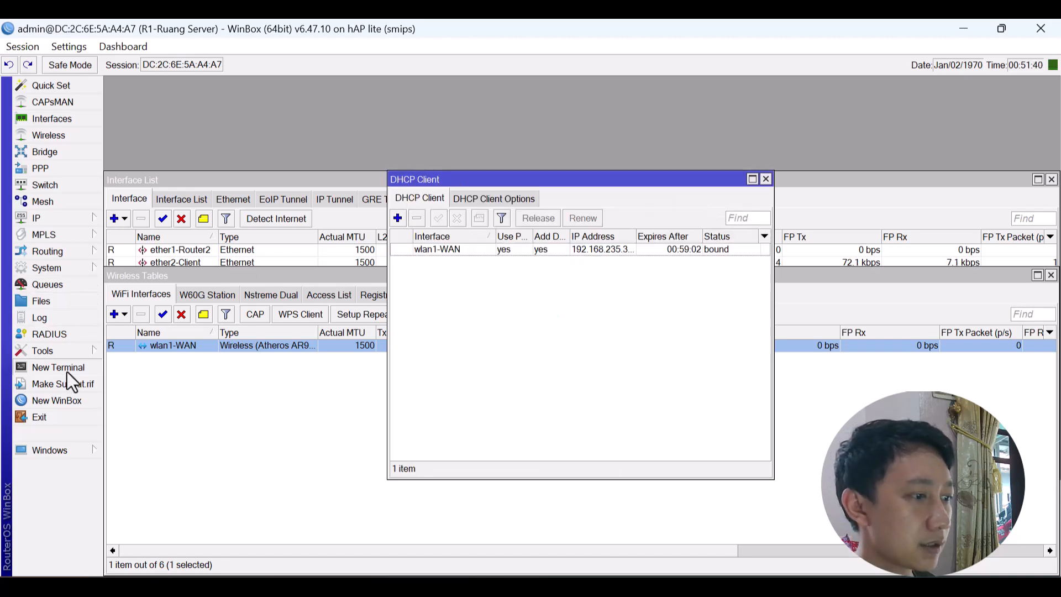
{"action": "type", "text": "pin"}
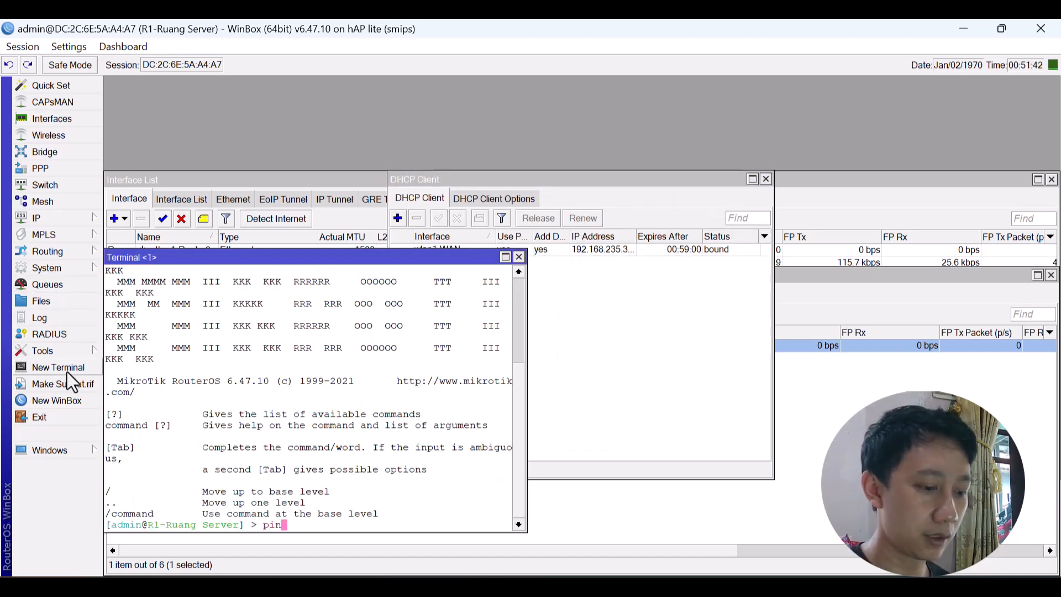
{"action": "type", "text": "g 8.8.8.8"}
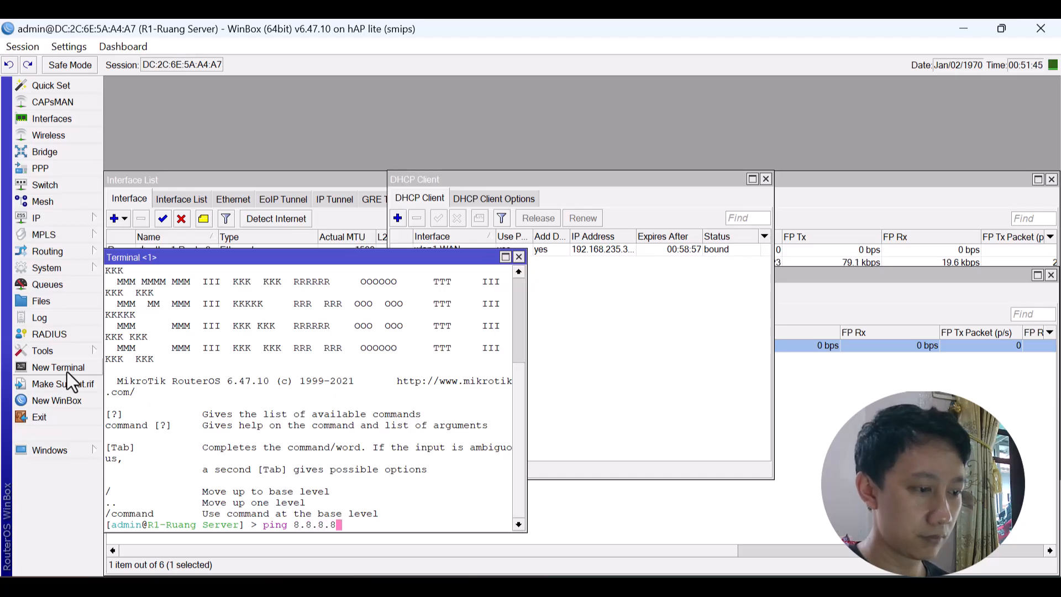
{"action": "key", "text": "Return"}
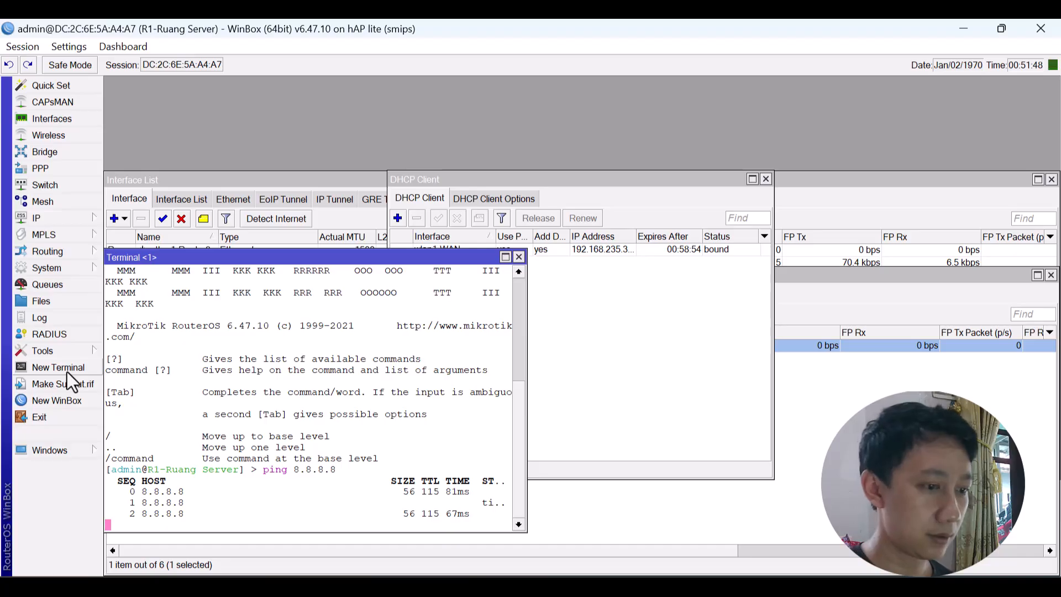
{"action": "key", "text": "ctrl+c"}
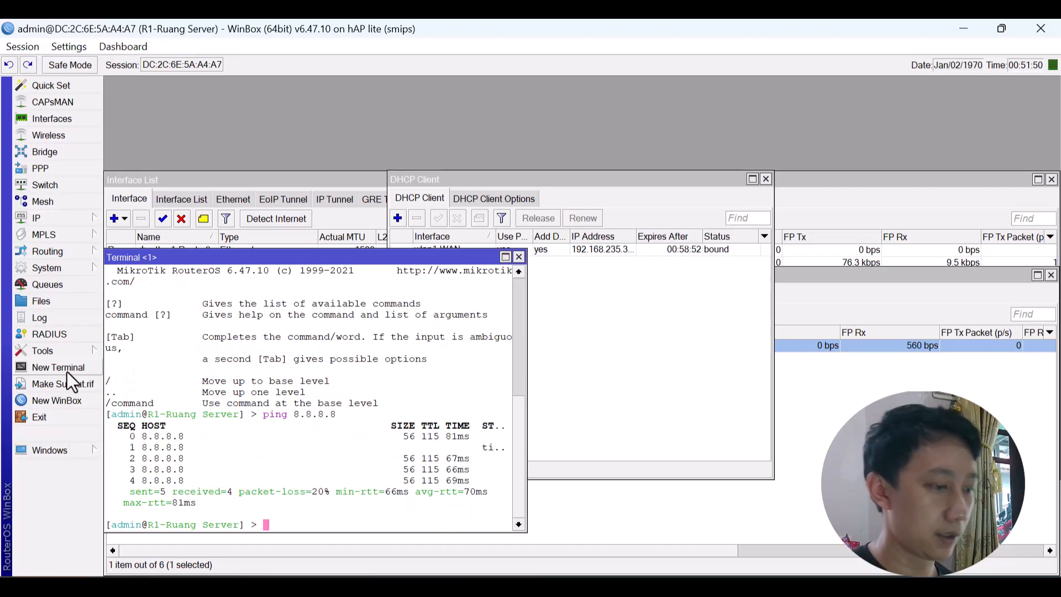
{"action": "left_click", "coordinate": [518, 256]}
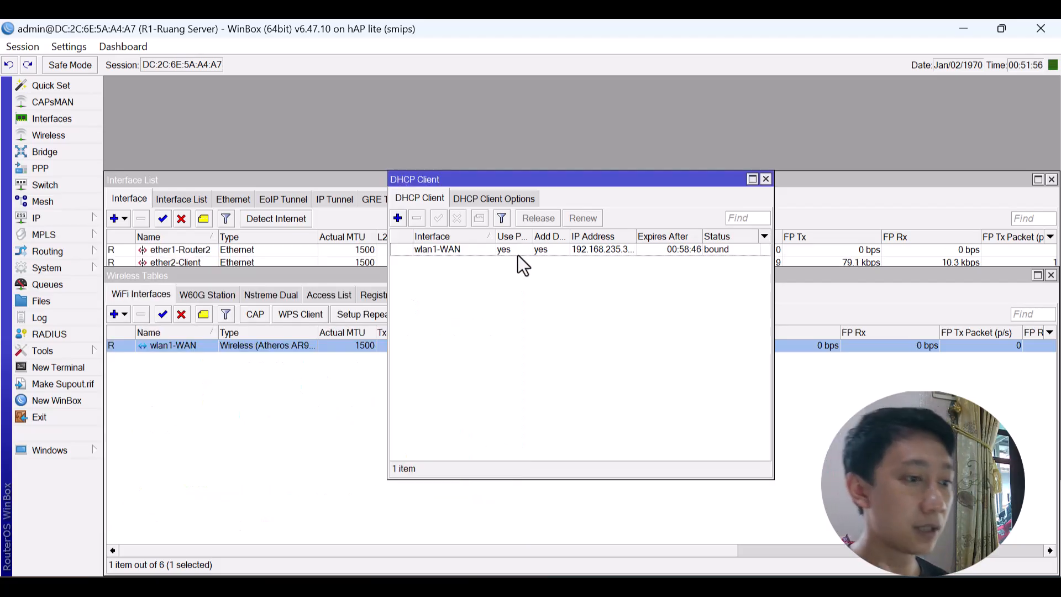
Start a new entry in IP > Addresses with interface ether1-Router2.
{"action": "left_click", "coordinate": [70, 220]}
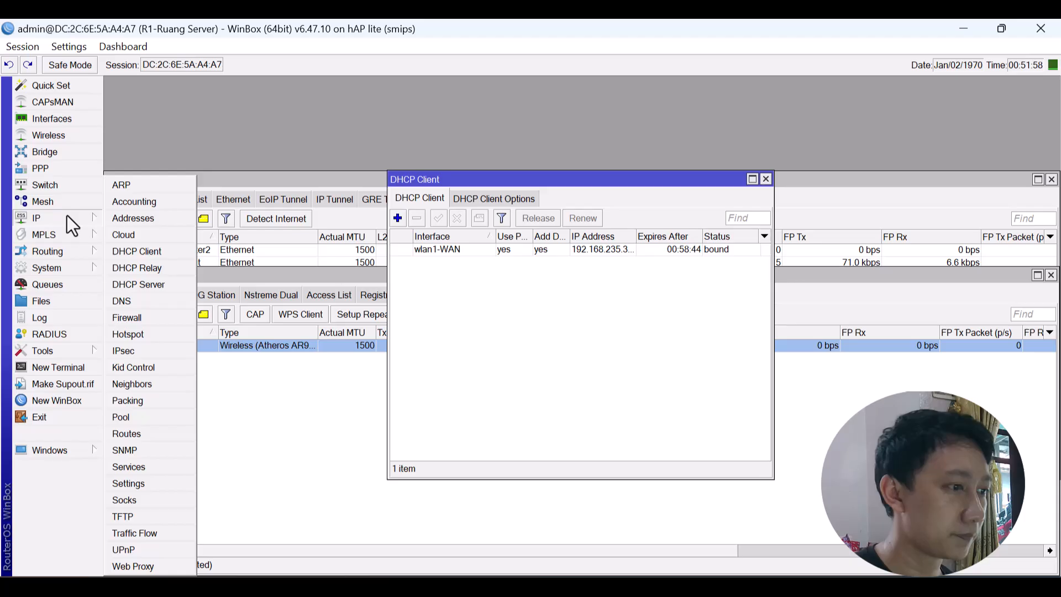
{"action": "left_click", "coordinate": [158, 221]}
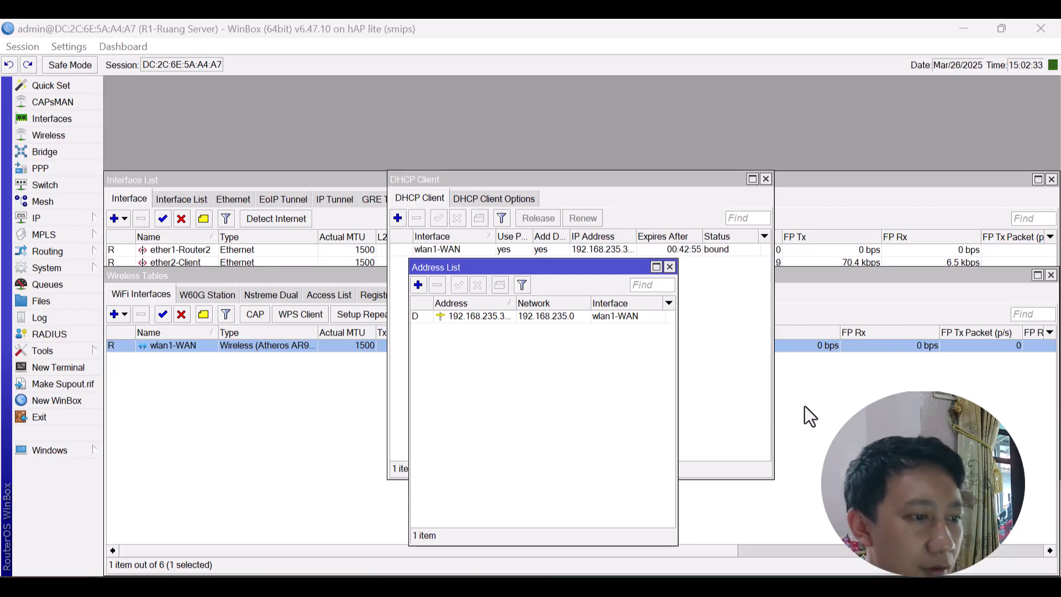
{"action": "left_click", "coordinate": [418, 285]}
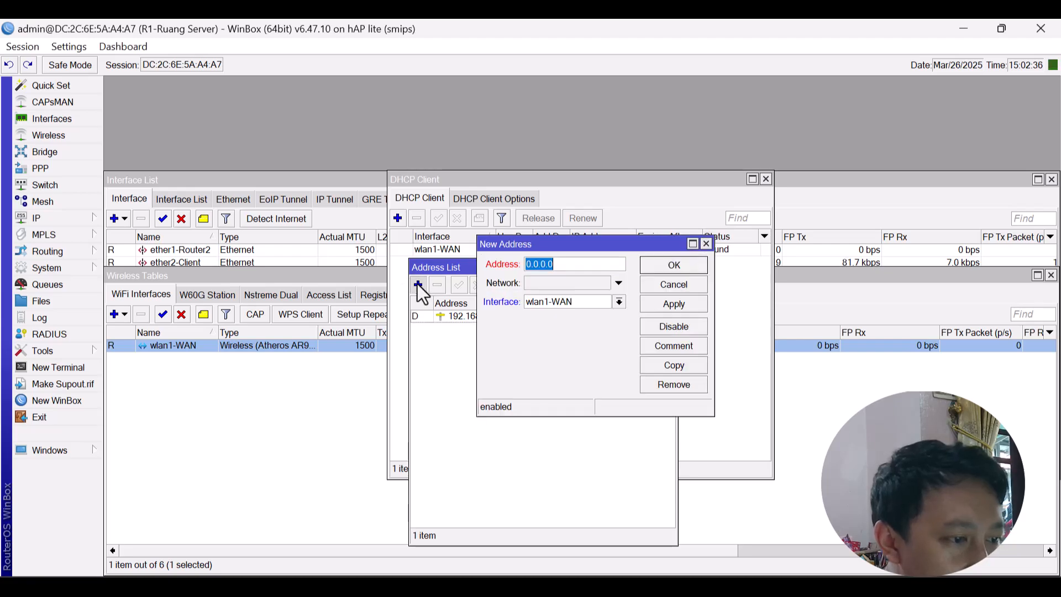
{"action": "left_click", "coordinate": [571, 298]}
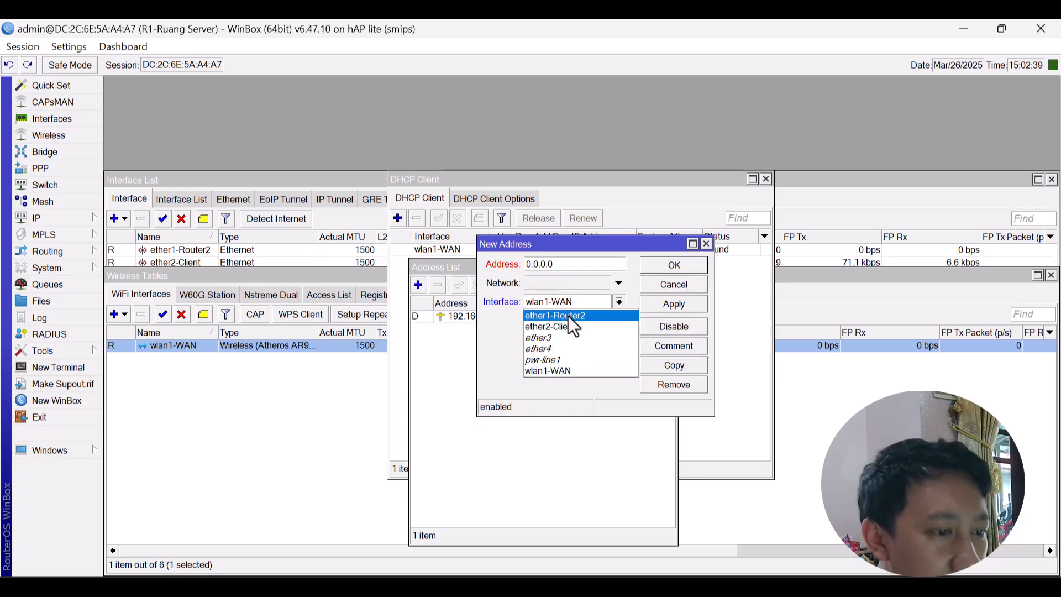
{"action": "left_click", "coordinate": [568, 316]}
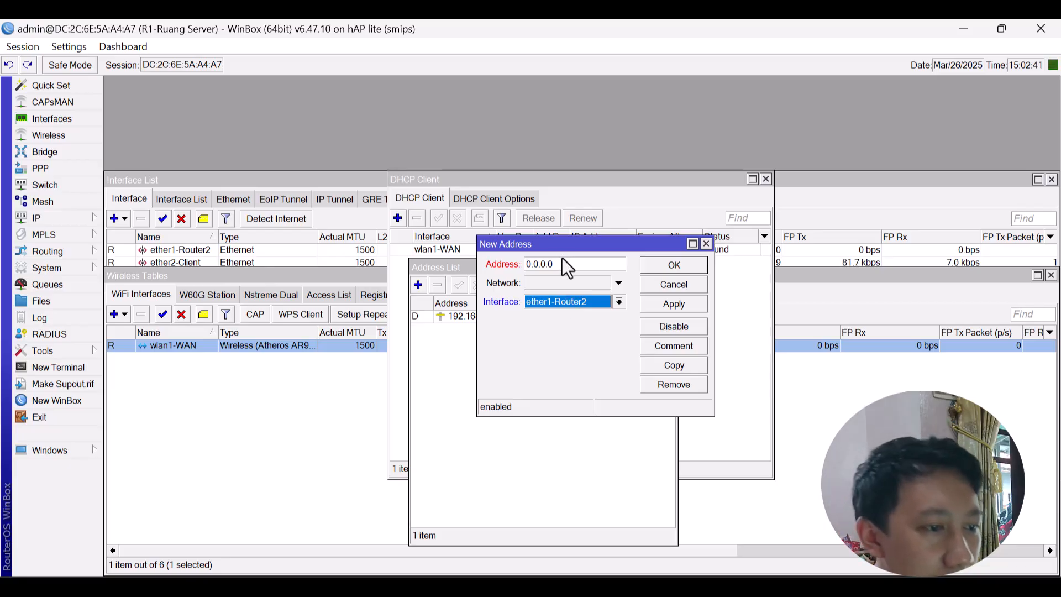
{"action": "key", "text": "alt+Tab"}
{"action": "key", "text": "alt+Tab"}
{"action": "key", "text": "alt+Tab"}
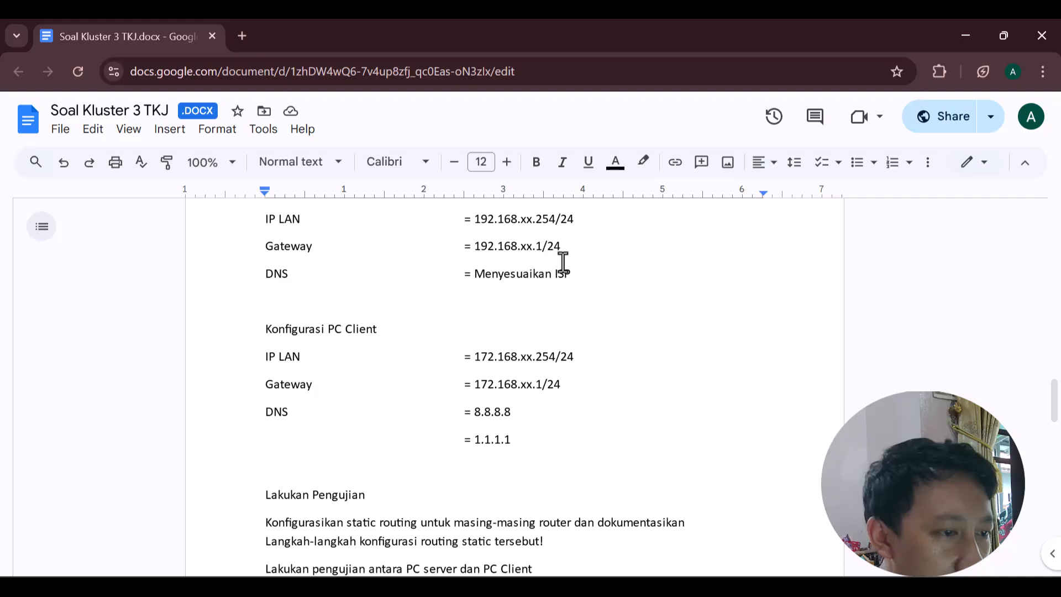
Scroll the task sheet to Router 1 (Ruang Server), where IP Ether 1 is 30.30.30.1/30.
{"action": "scroll", "coordinate": [563, 262], "scroll_direction": "down", "scroll_amount": 6}
{"action": "scroll", "coordinate": [563, 262], "scroll_direction": "up", "scroll_amount": 20}
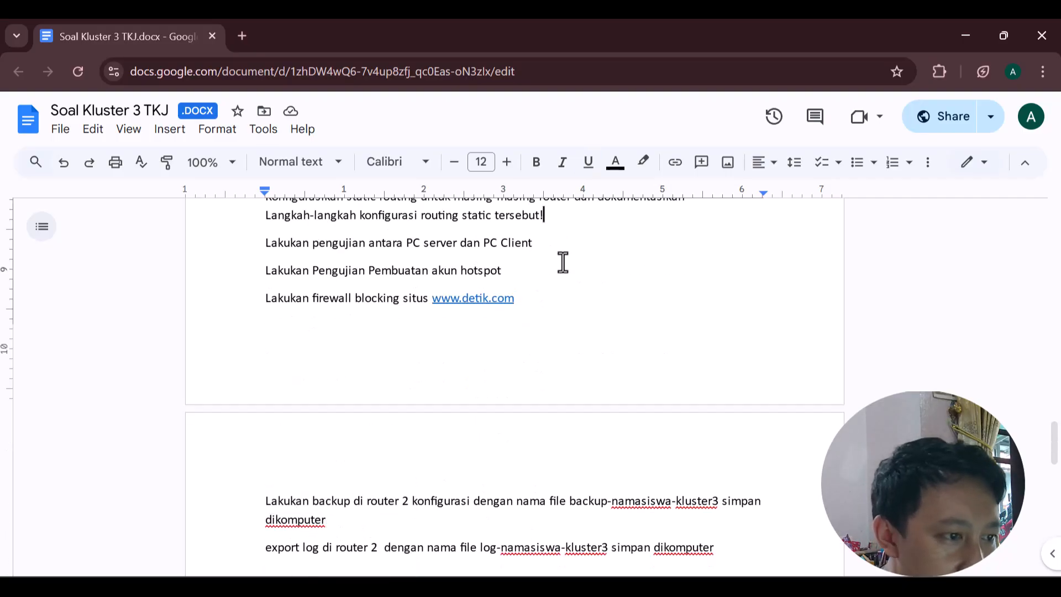
{"action": "scroll", "coordinate": [563, 262], "scroll_direction": "up", "scroll_amount": 5}
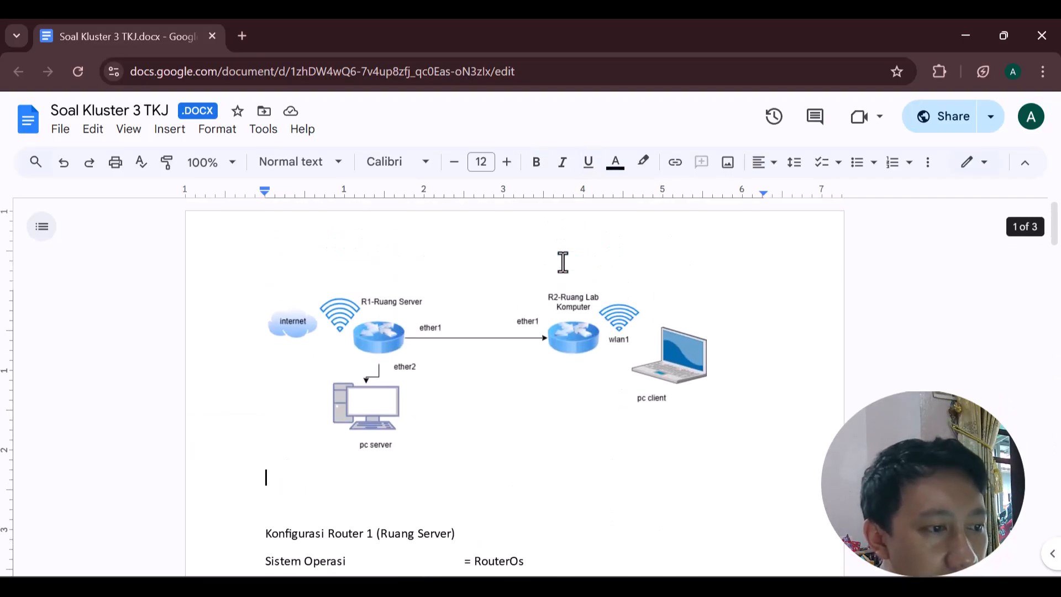
{"action": "scroll", "coordinate": [563, 262], "scroll_direction": "down", "scroll_amount": 5}
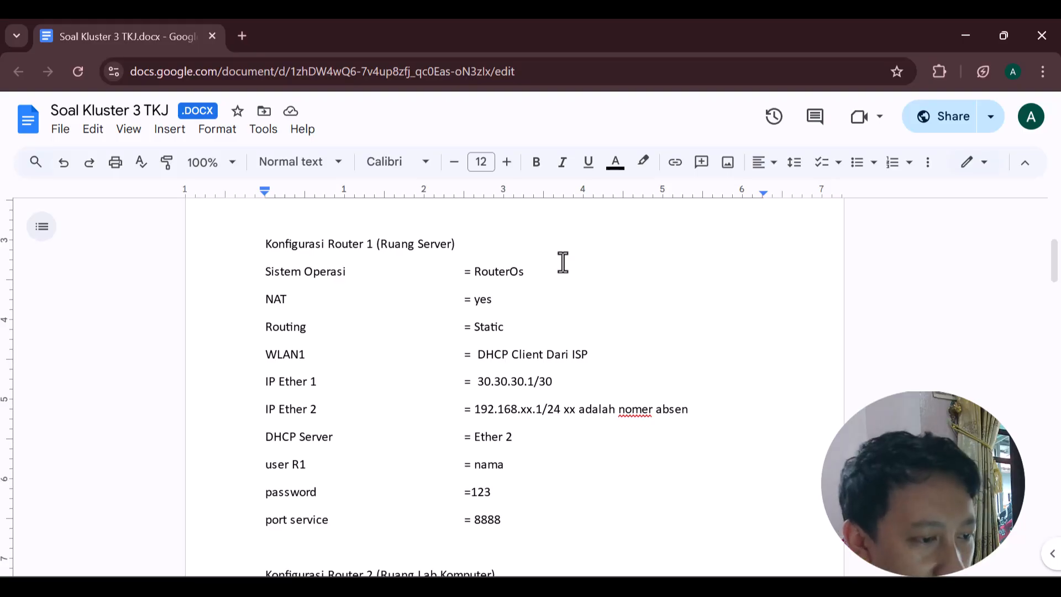
Assign 30.30.30.1/30 to ether1-Router2 and save the address.
{"action": "key", "text": "alt+Tab"}
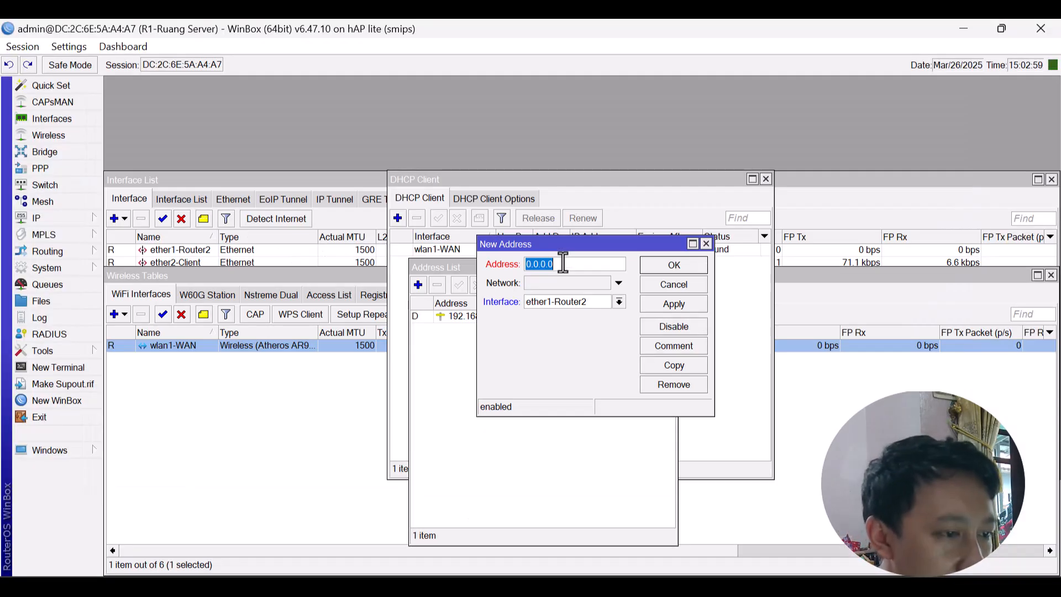
{"action": "type", "text": "30.30.30"}
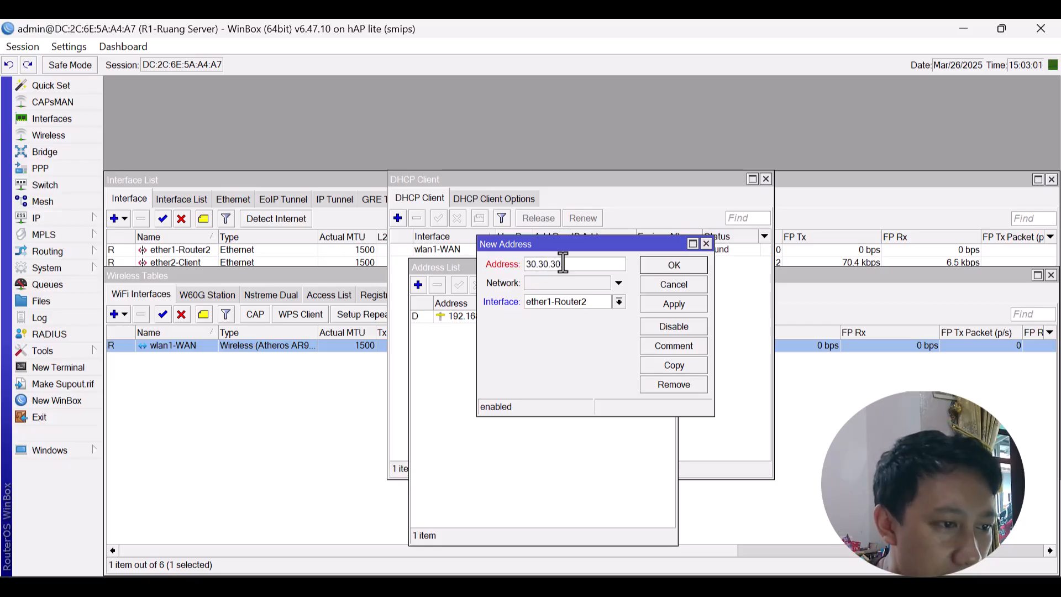
{"action": "type", "text": "/"}
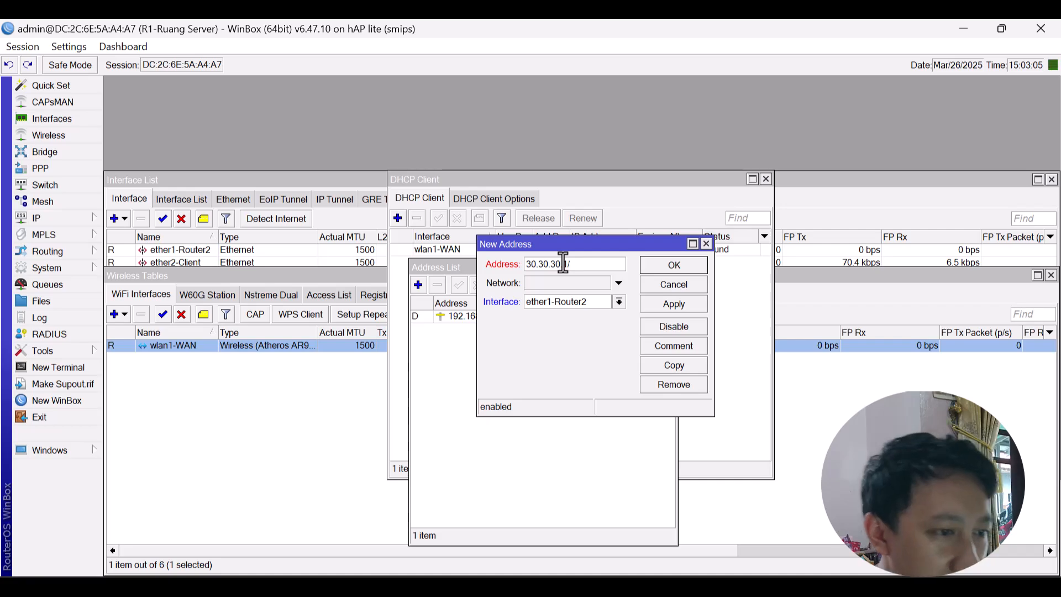
{"action": "type", "text": ".1"}
{"action": "type", "text": "30"}
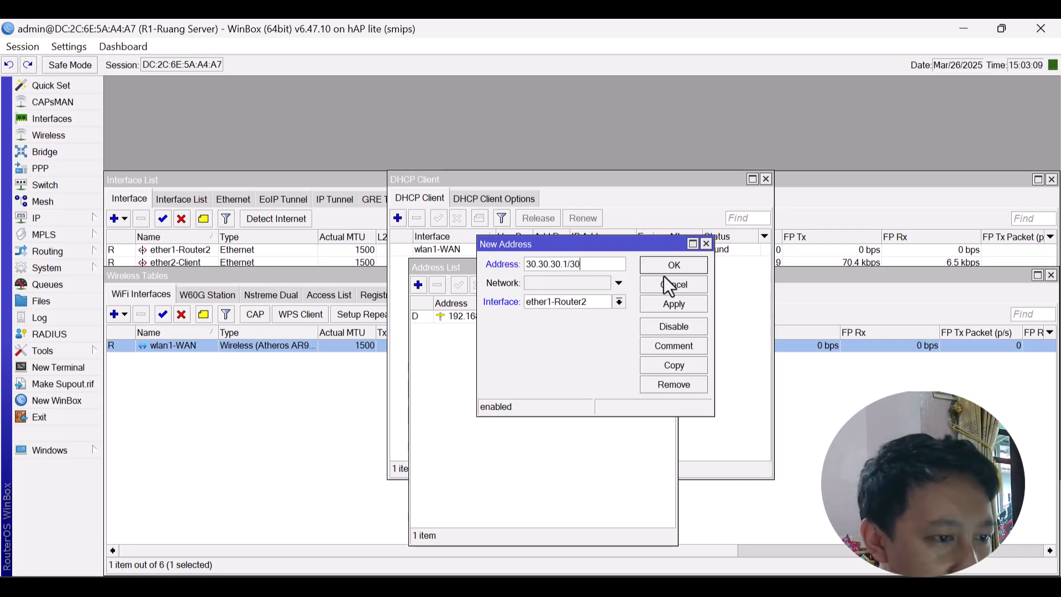
{"action": "left_click", "coordinate": [668, 303]}
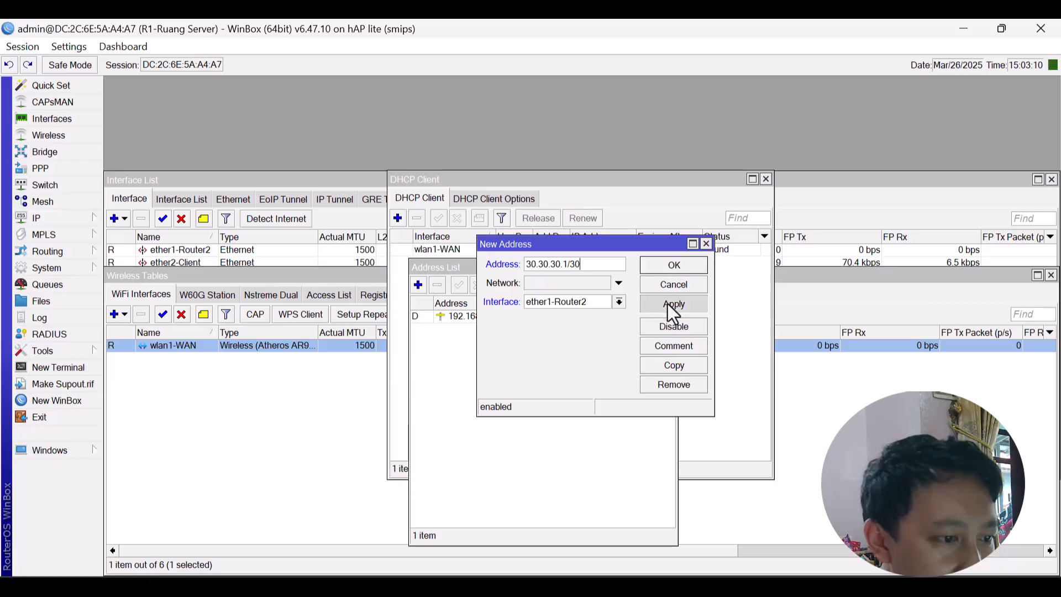
{"action": "left_click", "coordinate": [674, 267]}
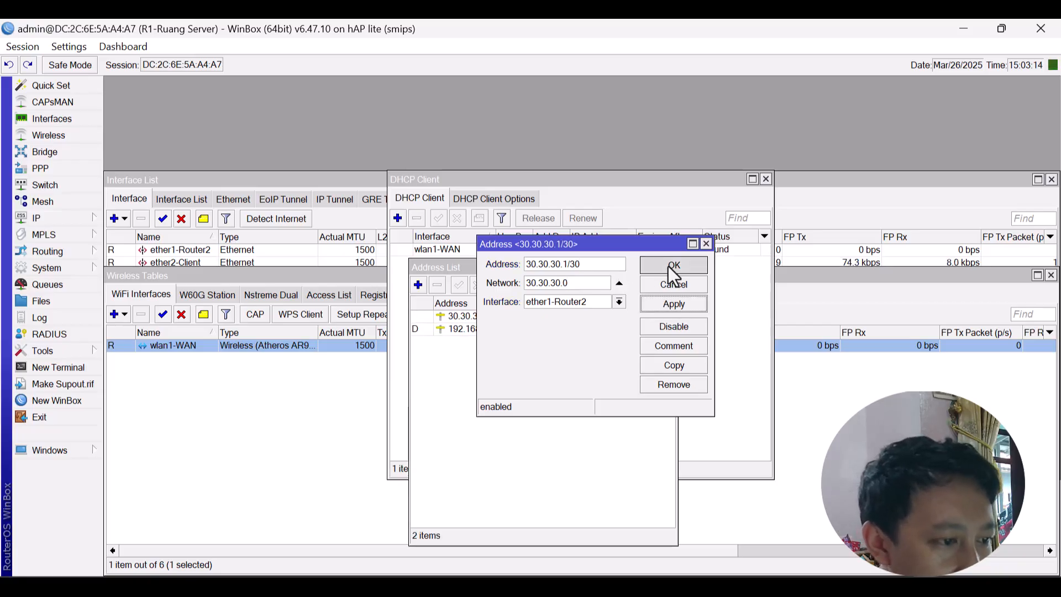
Add 192.168.1.1/24 on the ether2-Client interface and save it.
{"action": "left_click", "coordinate": [419, 285]}
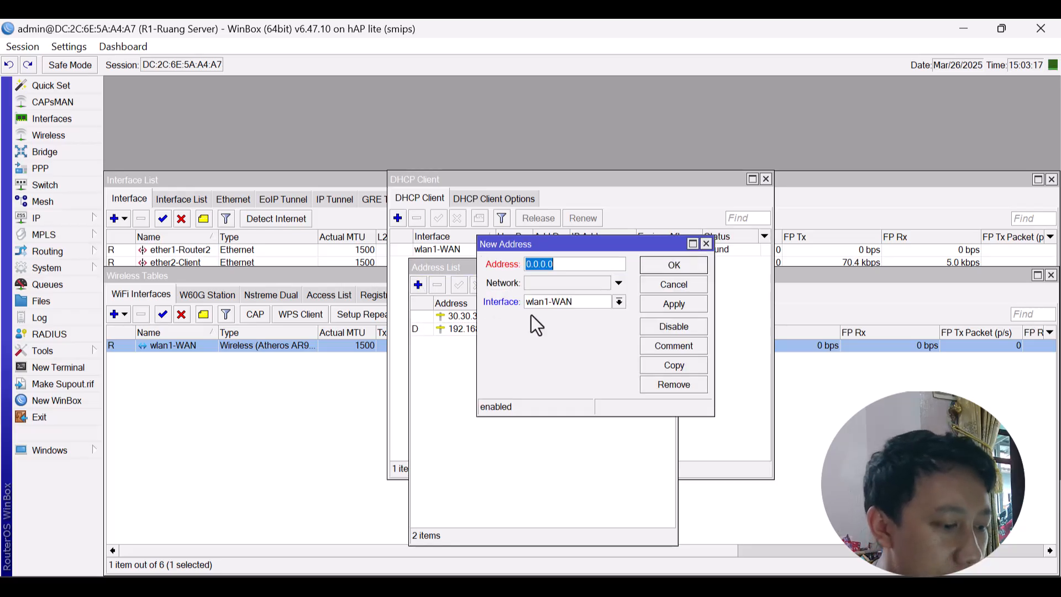
{"action": "key", "text": "alt+Tab"}
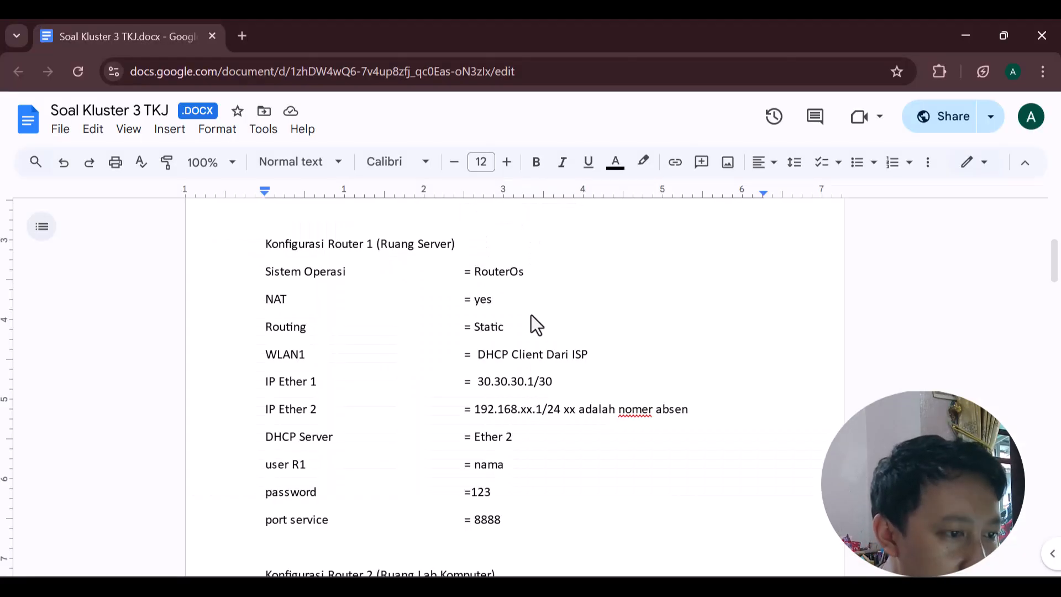
{"action": "key", "text": "alt+Tab"}
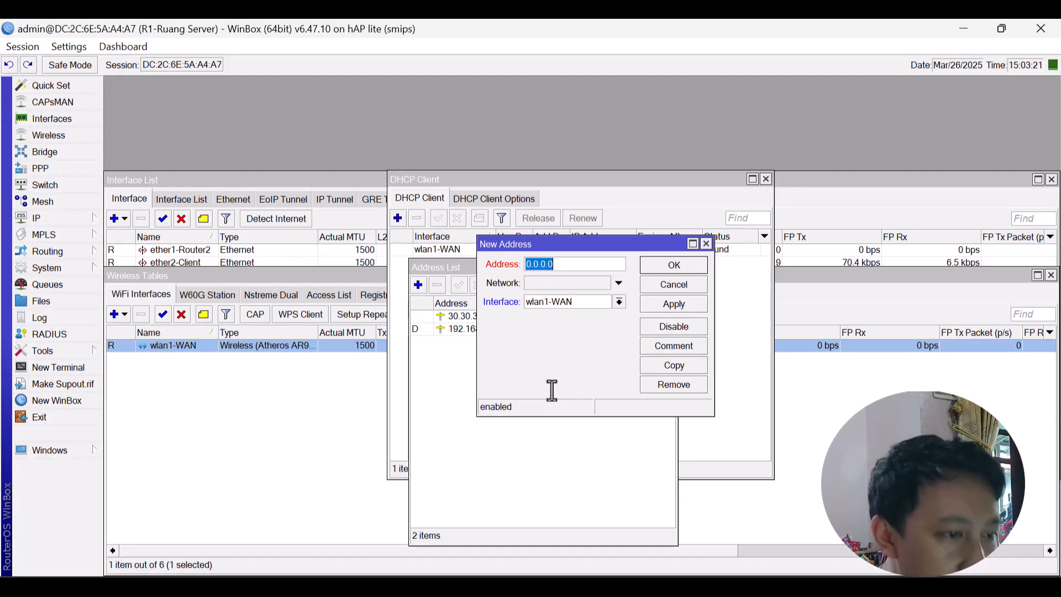
{"action": "type", "text": "192.168"}
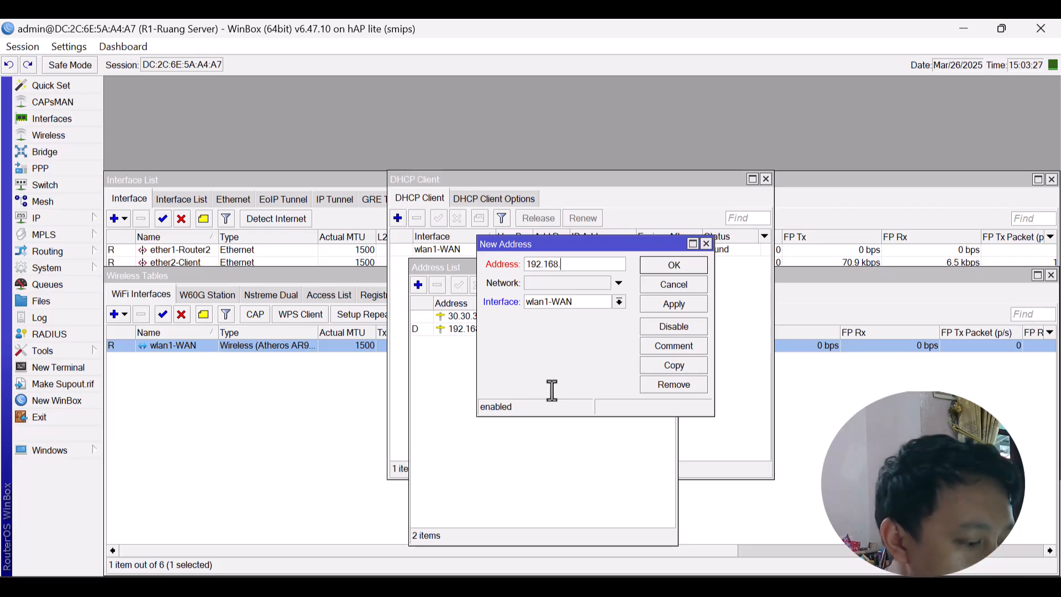
{"action": "type", "text": ".1"}
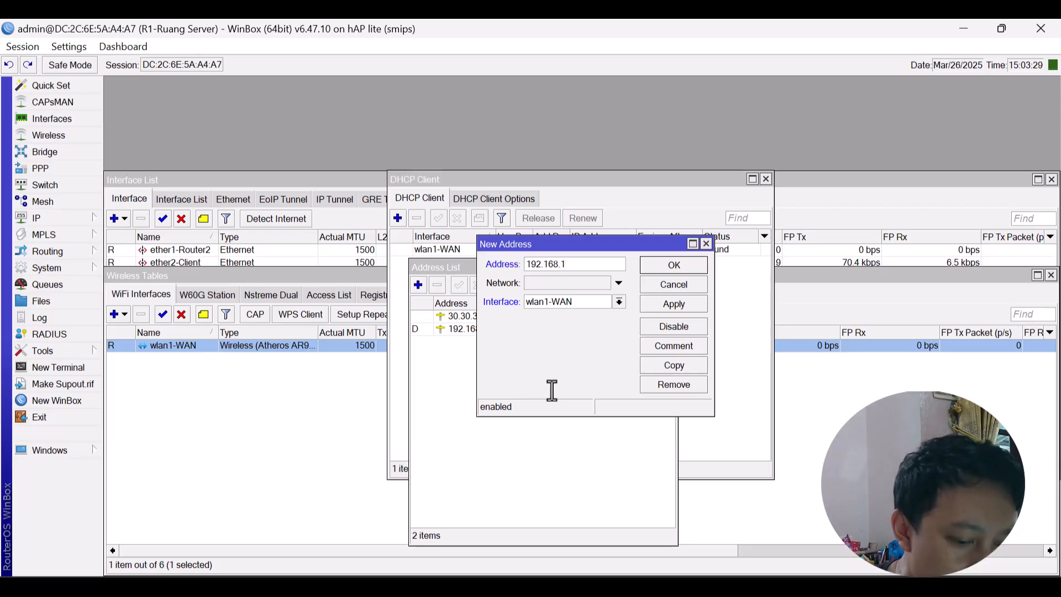
{"action": "type", "text": "."}
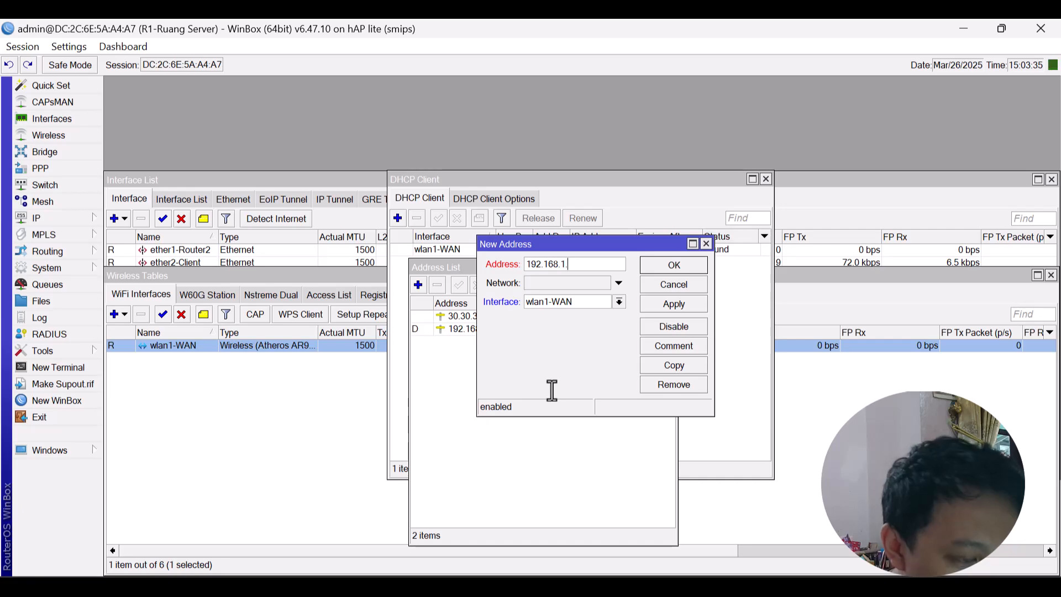
{"action": "type", "text": "1"}
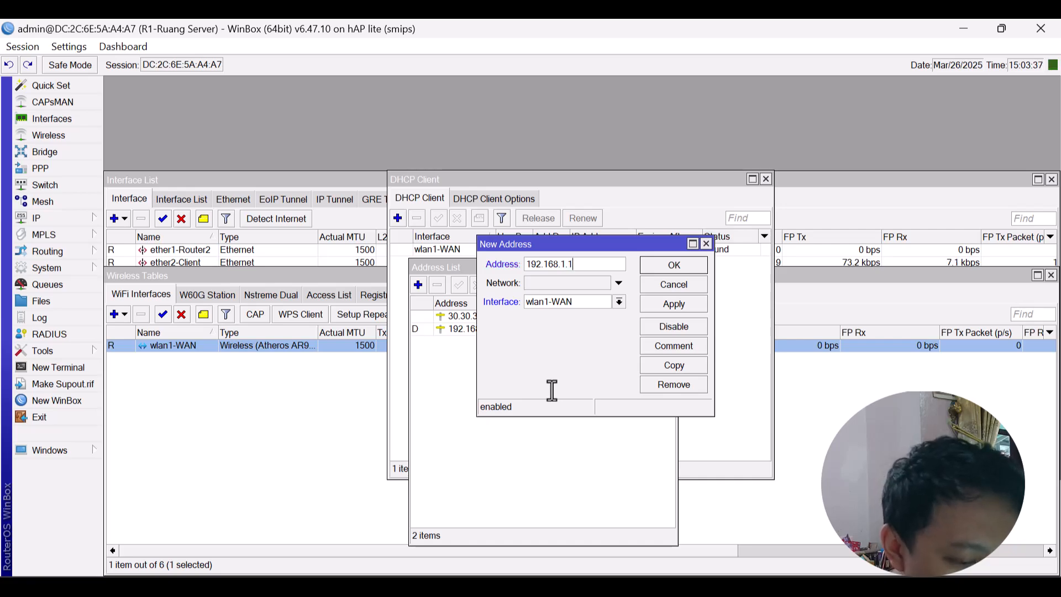
{"action": "type", "text": "/"}
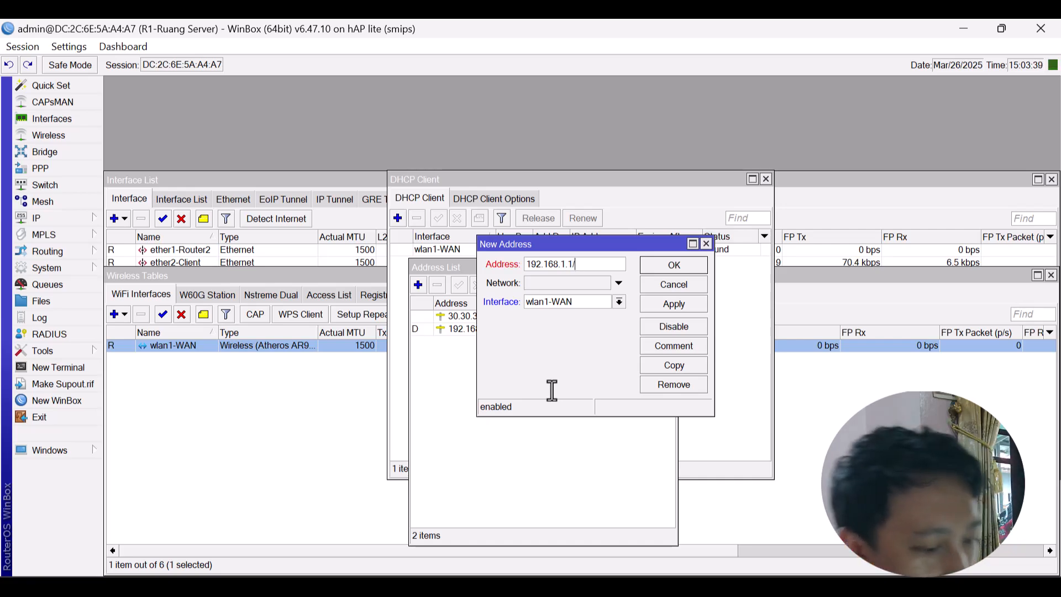
{"action": "type", "text": "24"}
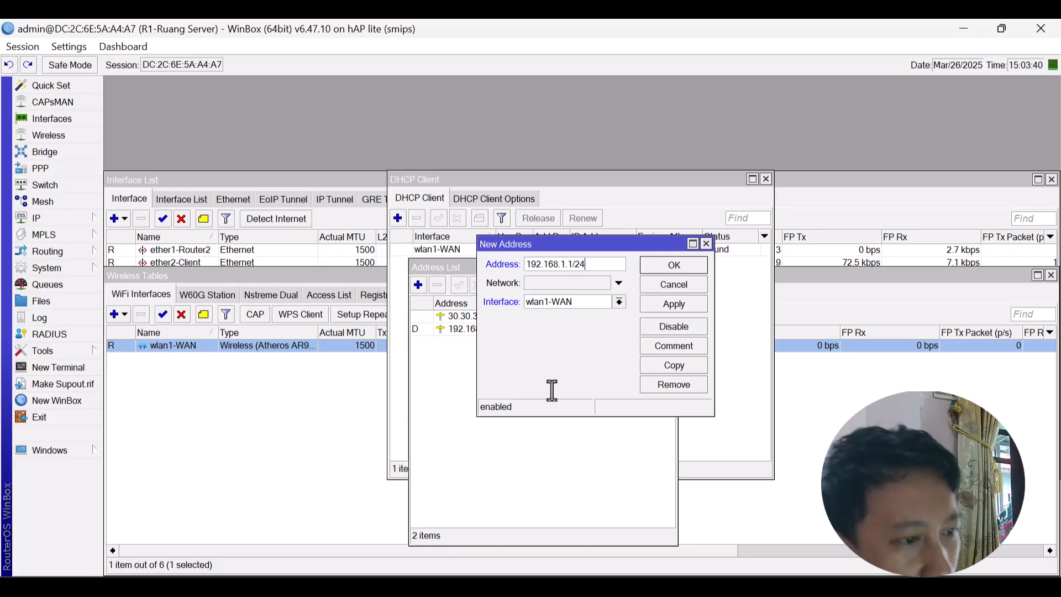
{"action": "left_click", "coordinate": [595, 300]}
{"action": "left_click", "coordinate": [580, 321]}
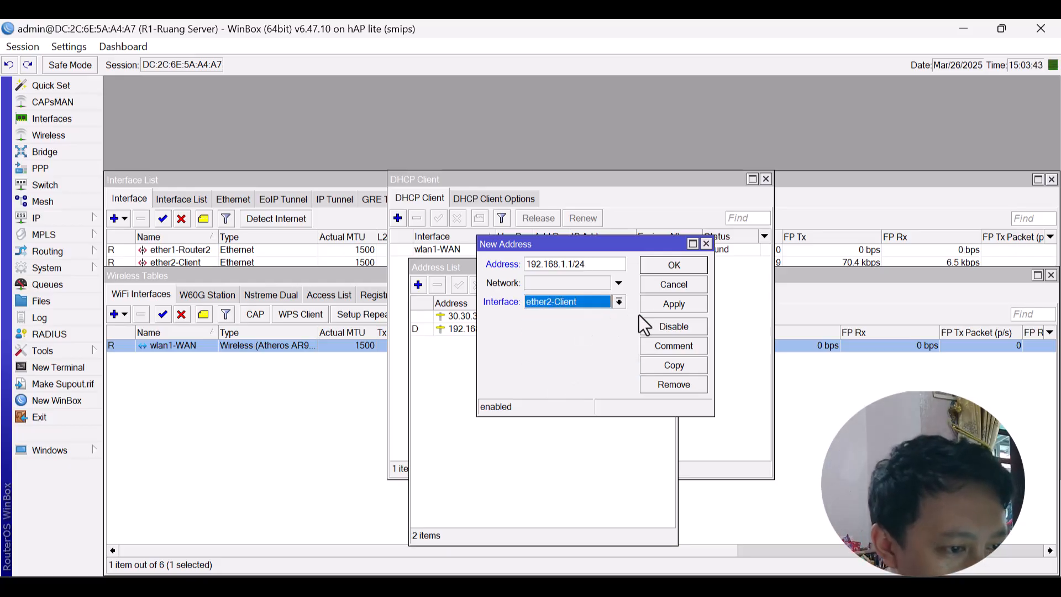
{"action": "left_click", "coordinate": [664, 304]}
{"action": "left_click", "coordinate": [667, 272]}
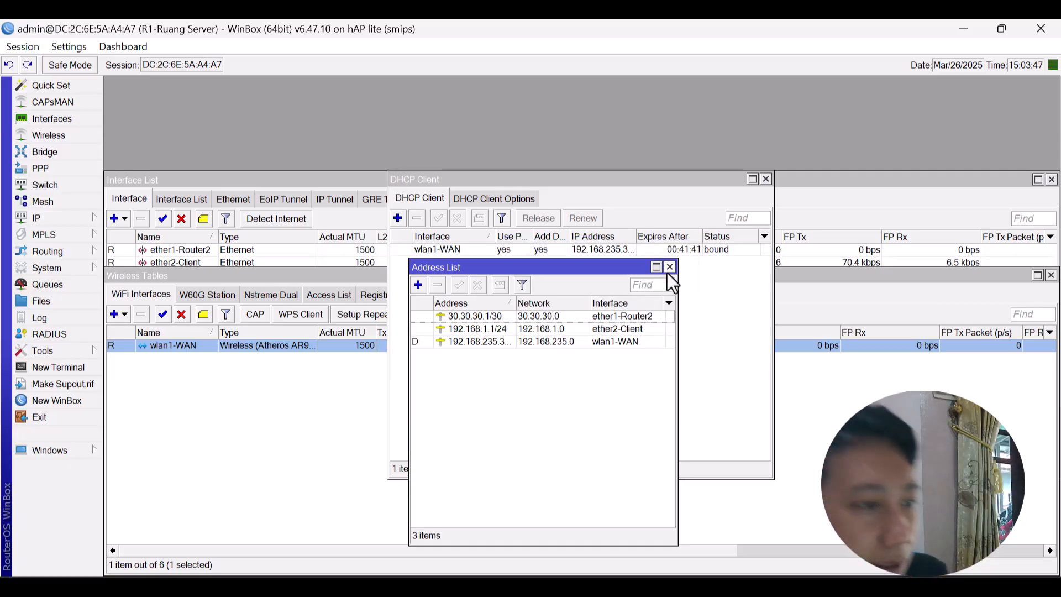
{"action": "left_click", "coordinate": [53, 215]}
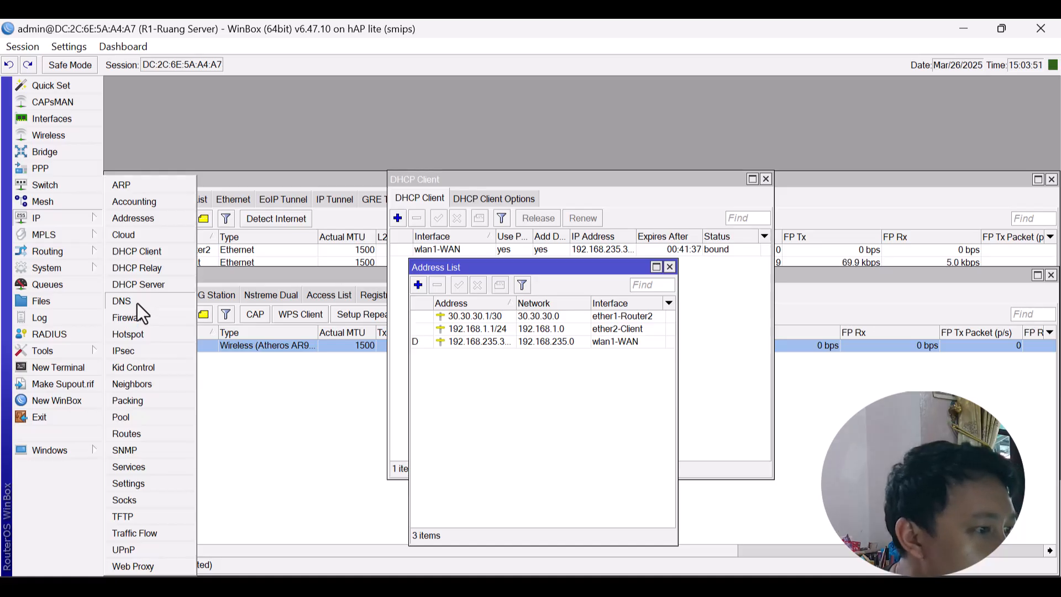
Add a time readout to the status bar with Dashboard > Add Time.
{"action": "left_click", "coordinate": [144, 253]}
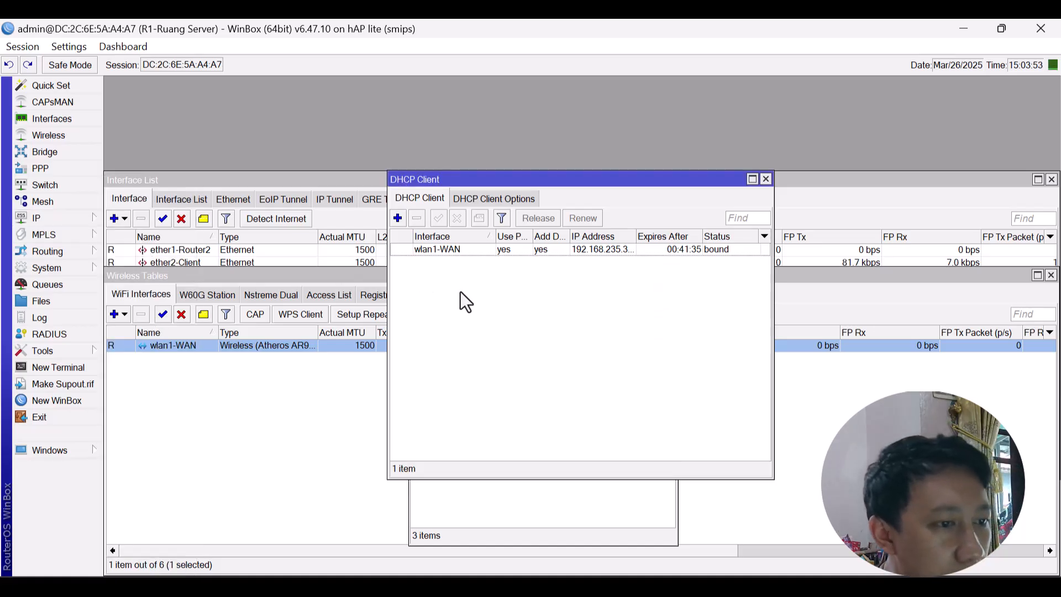
{"action": "left_click", "coordinate": [43, 217]}
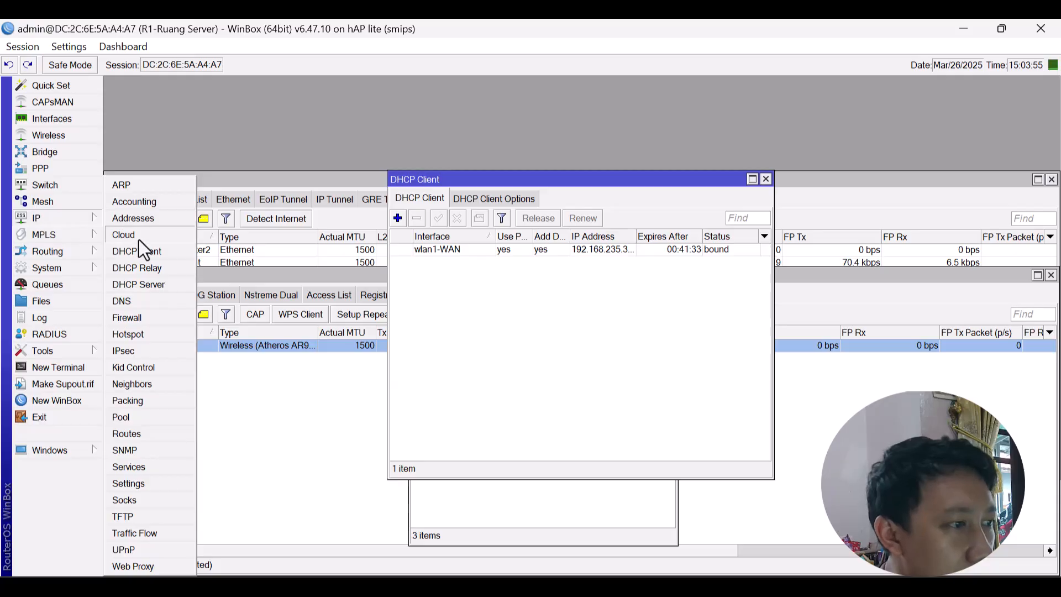
{"action": "left_click", "coordinate": [68, 50]}
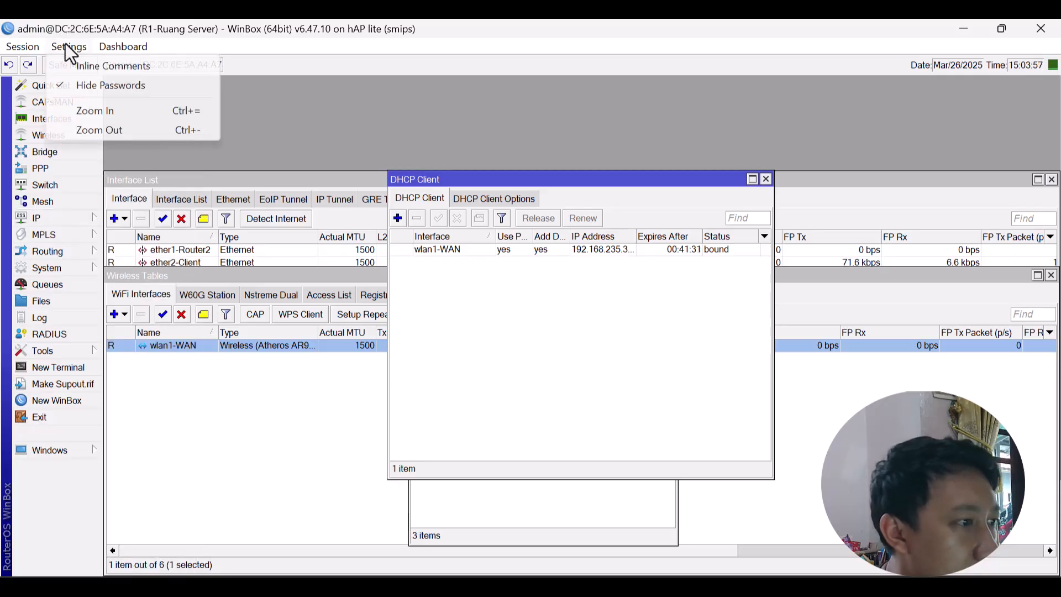
{"action": "mouse_move", "coordinate": [131, 49]}
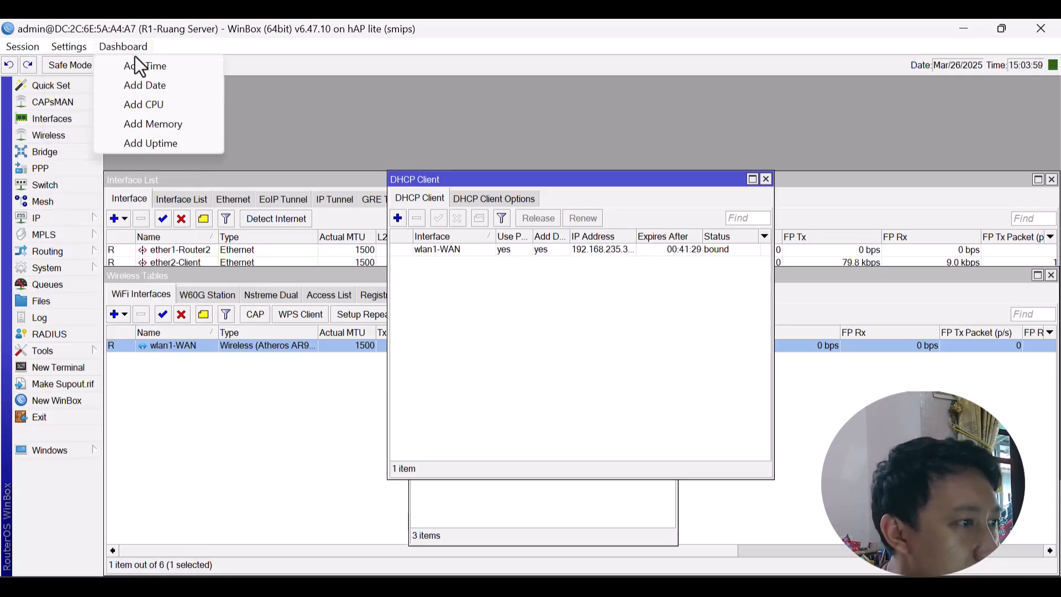
{"action": "left_click", "coordinate": [139, 66]}
{"action": "left_click", "coordinate": [131, 46]}
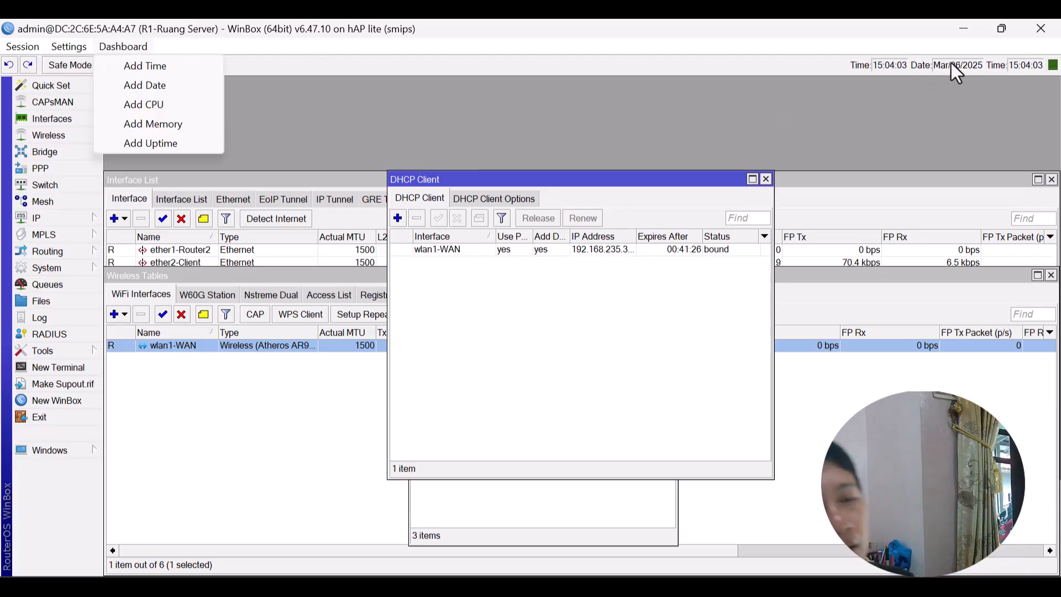
{"action": "left_click", "coordinate": [63, 219]}
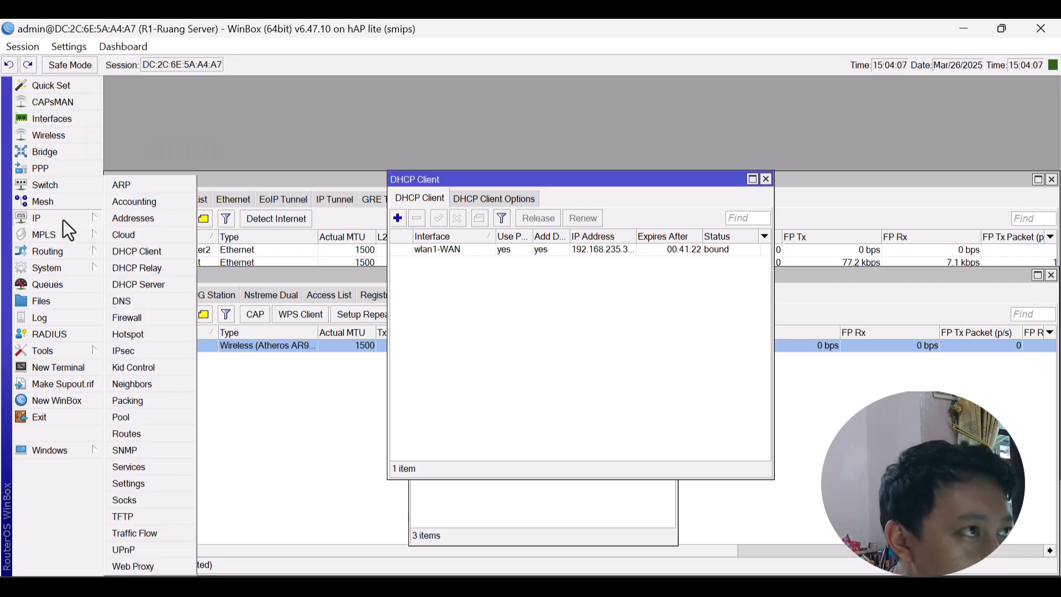
Start DHCP Setup in IP > DHCP Server and choose ether2-Client as the interface.
{"action": "left_click", "coordinate": [152, 284]}
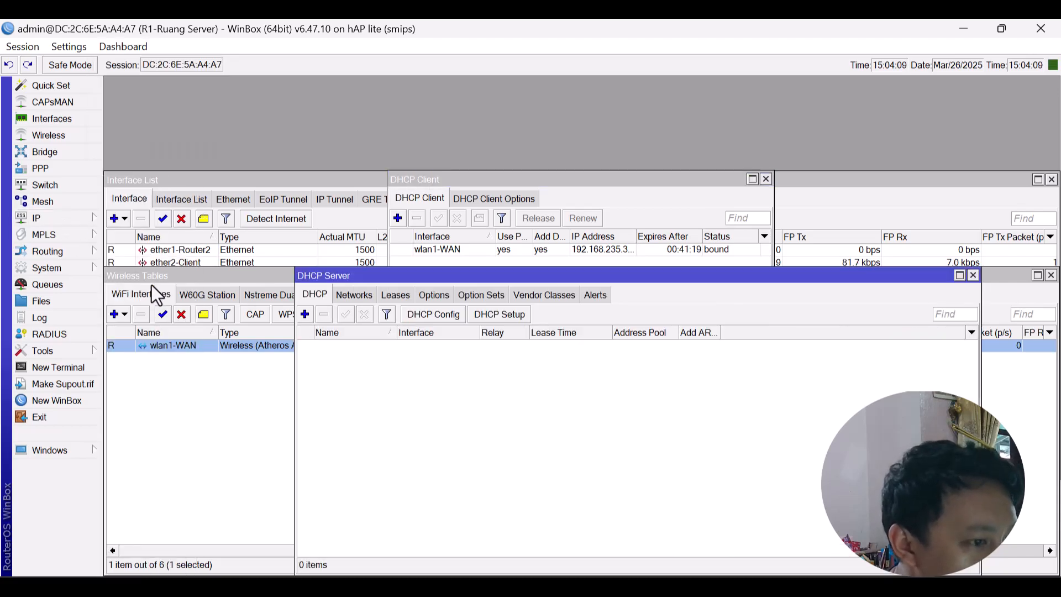
{"action": "left_click", "coordinate": [494, 320]}
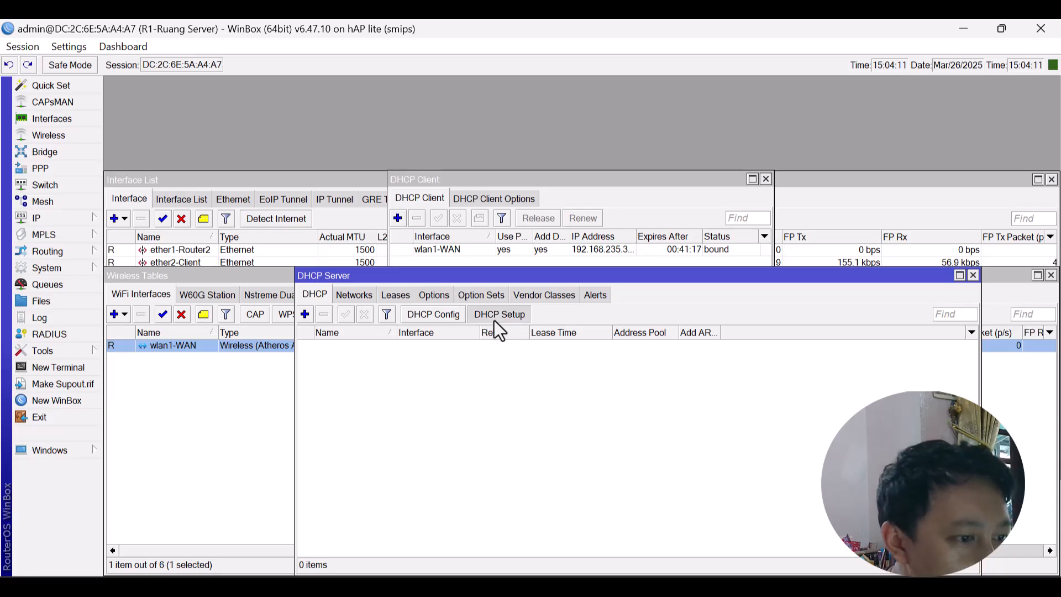
{"action": "left_click", "coordinate": [644, 324]}
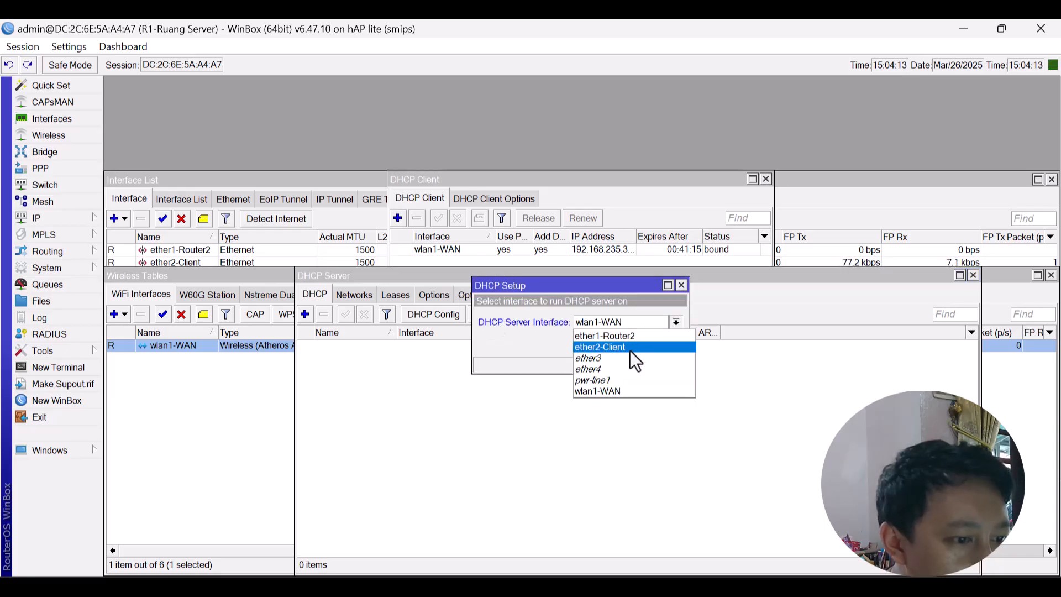
{"action": "left_click", "coordinate": [634, 348]}
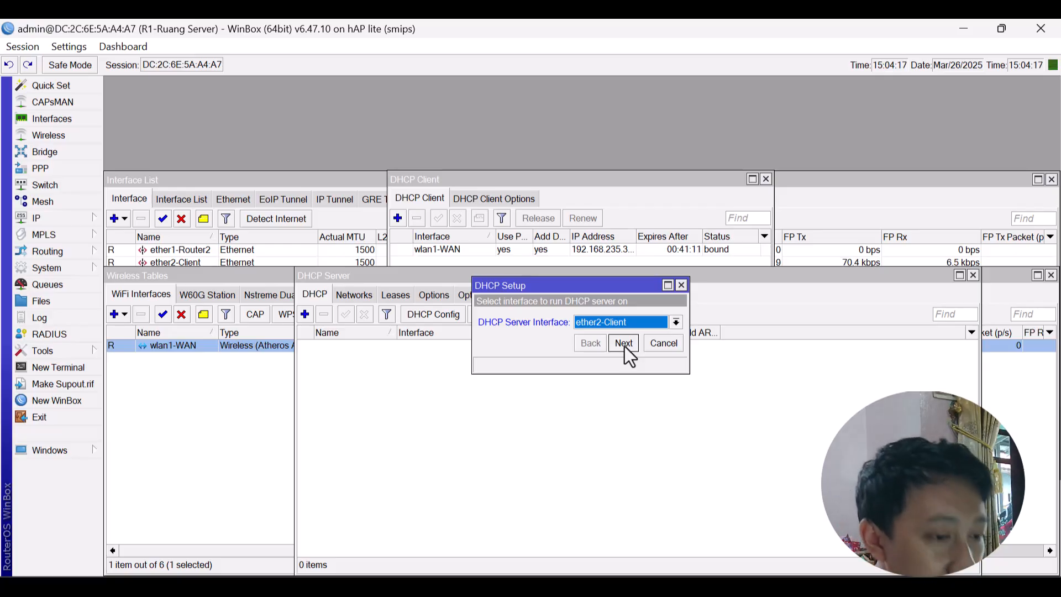
{"action": "left_click", "coordinate": [623, 343]}
Accept address space, gateway 192.168.1.1, pool, DNS and a 00:10:00 lease to create dhcp1.
{"action": "left_click", "coordinate": [623, 344]}
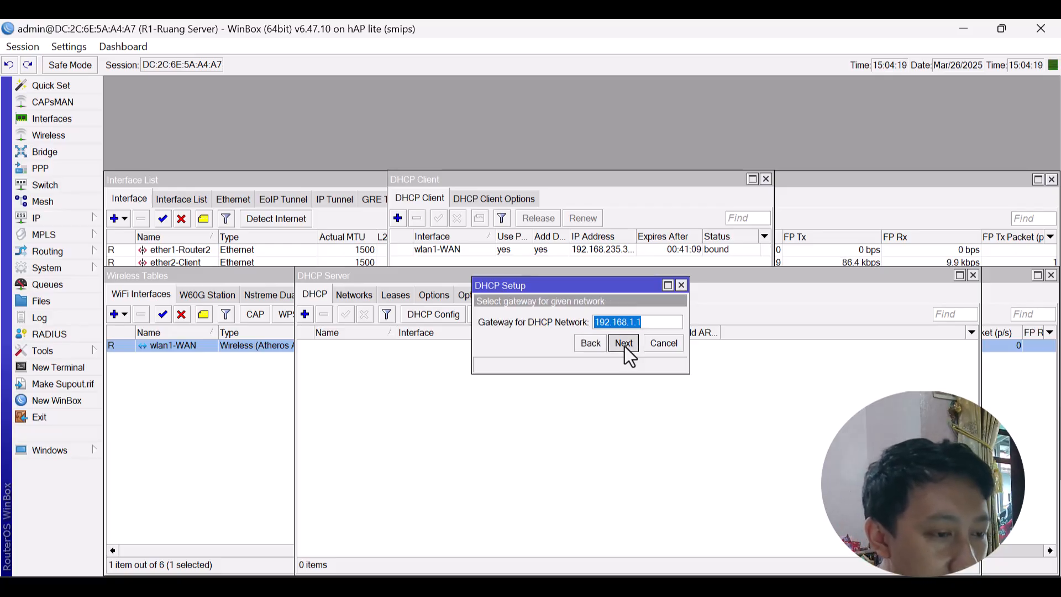
{"action": "left_click", "coordinate": [623, 343]}
{"action": "left_click", "coordinate": [623, 343]}
{"action": "left_click", "coordinate": [624, 343]}
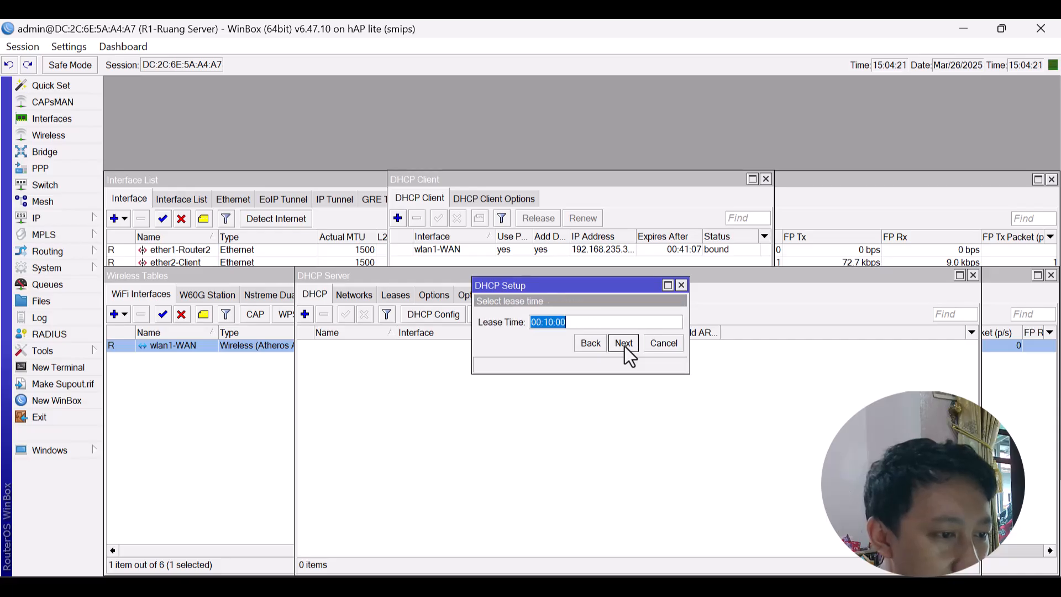
{"action": "left_click", "coordinate": [623, 343]}
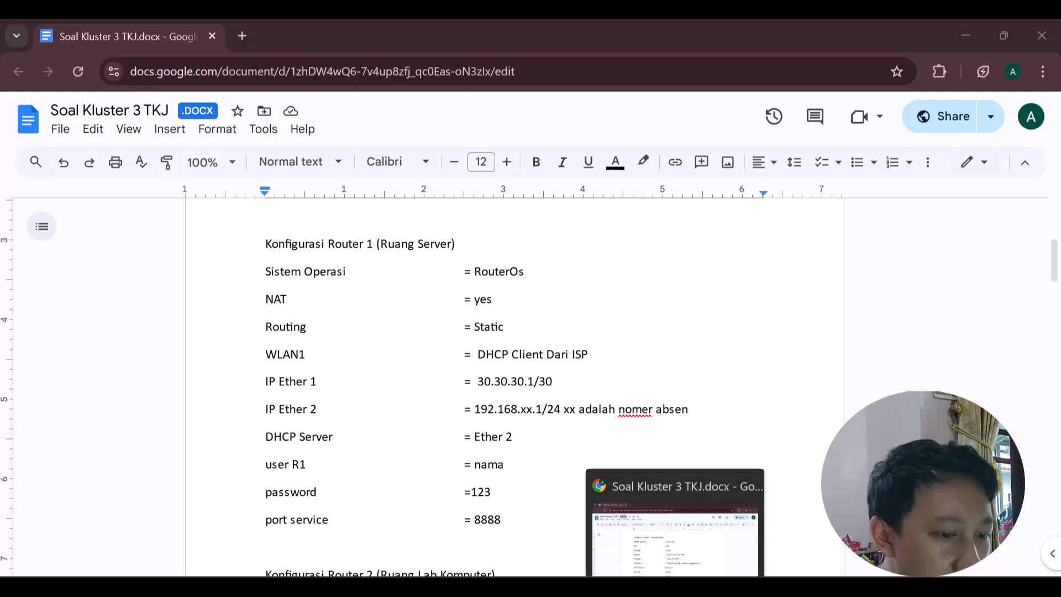
{"action": "left_click", "coordinate": [674, 585]}
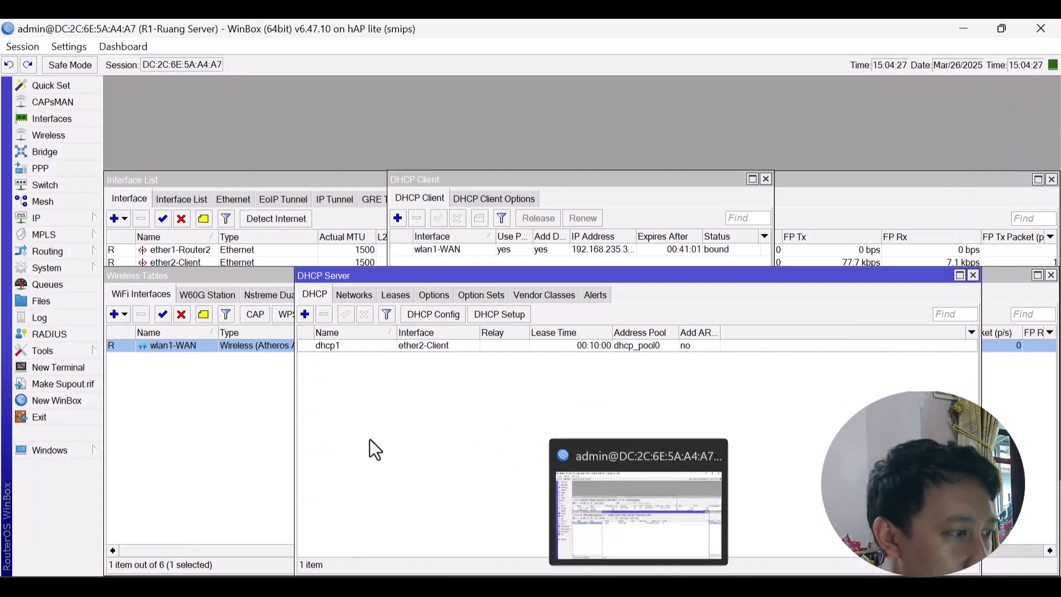
{"action": "left_click", "coordinate": [93, 222]}
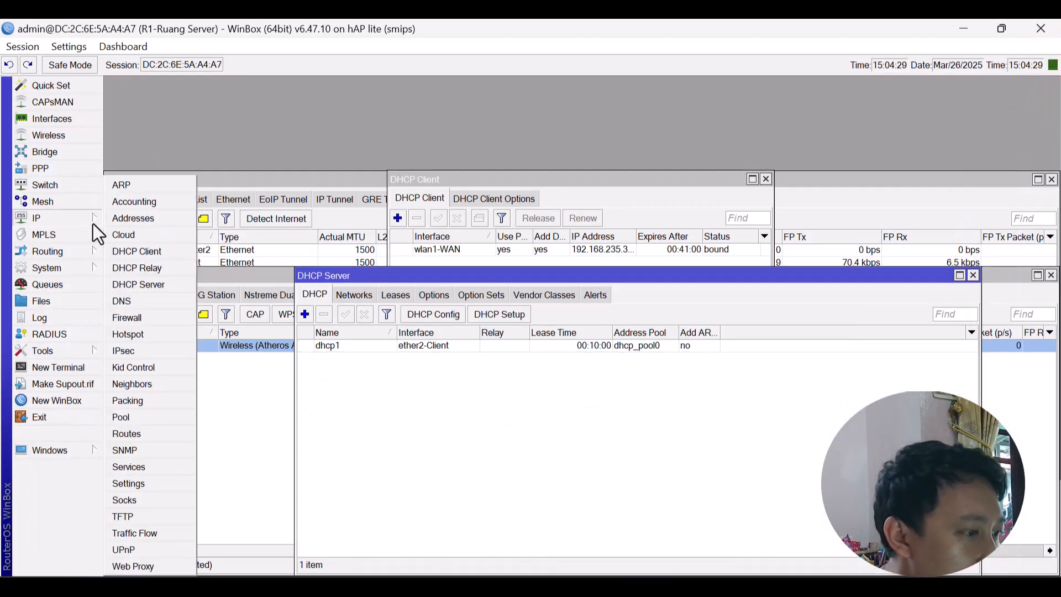
Add a srcnat masquerade NAT rule with Out. Interface set to wlan1-WAN.
{"action": "left_click", "coordinate": [144, 318]}
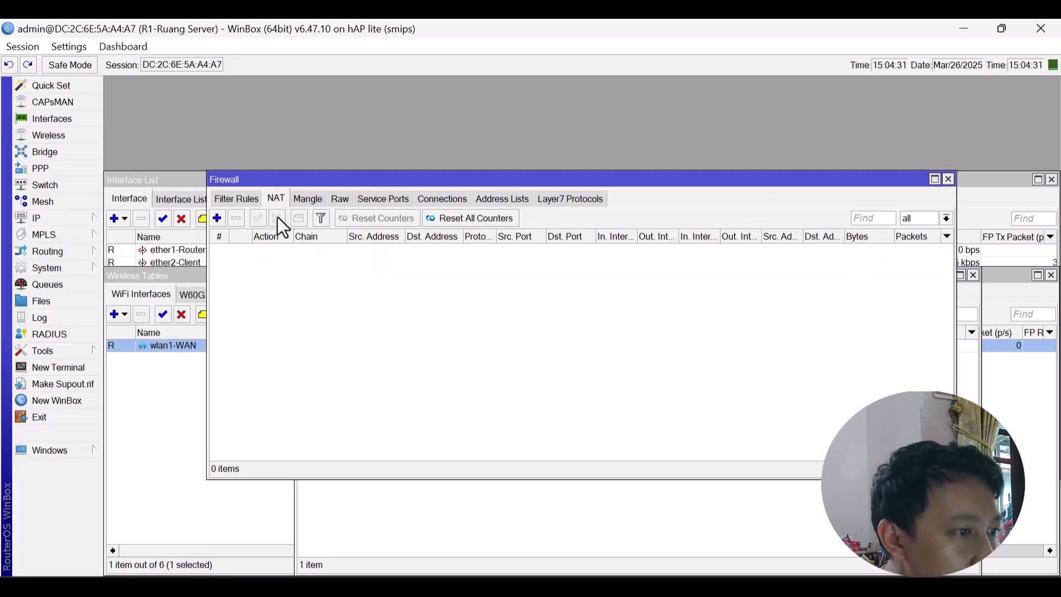
{"action": "left_click", "coordinate": [217, 218]}
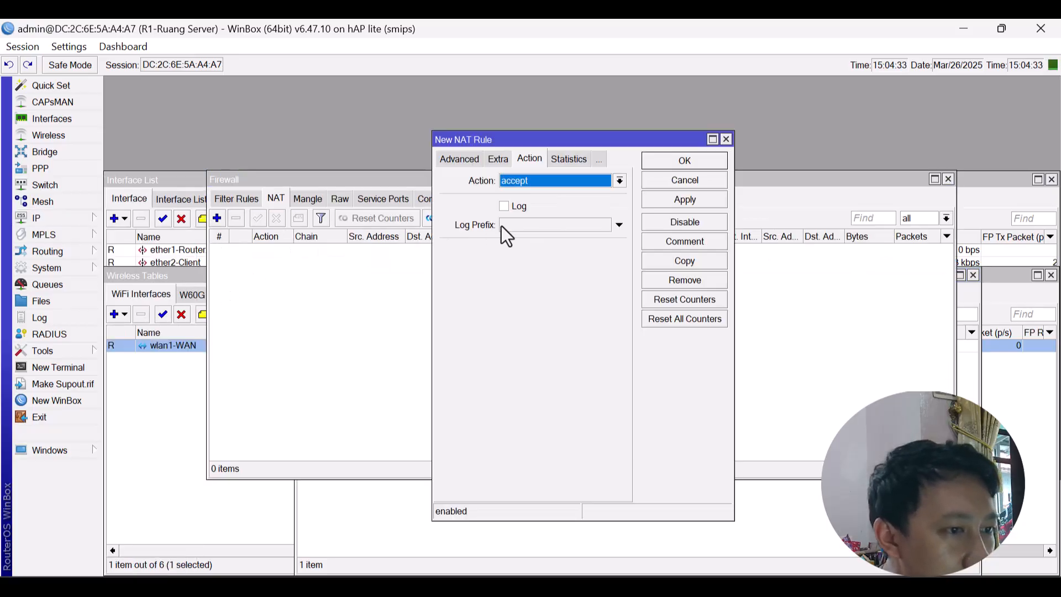
{"action": "left_click", "coordinate": [573, 177]}
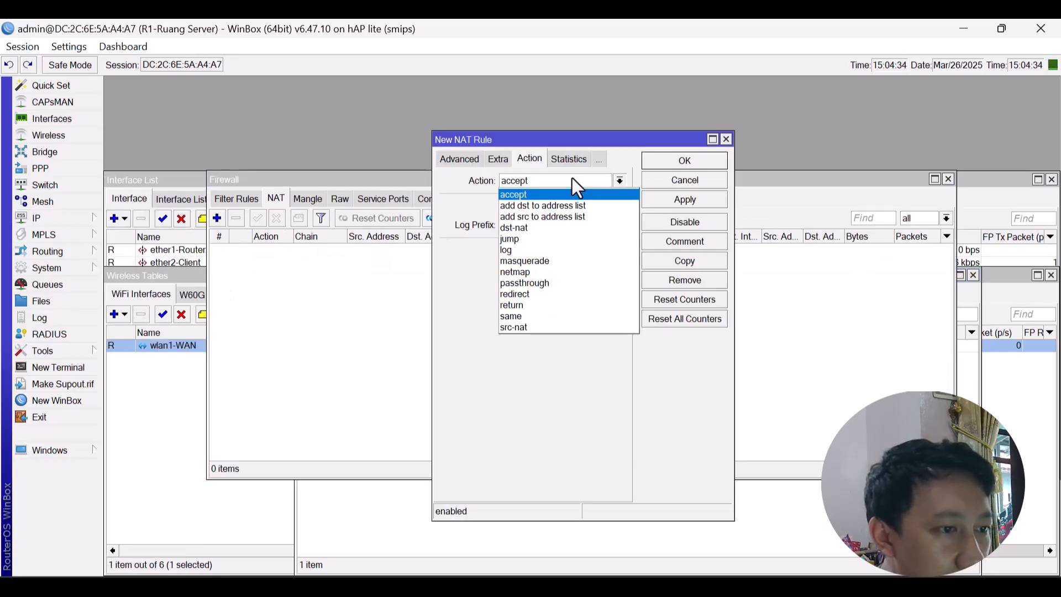
{"action": "left_click", "coordinate": [552, 261]}
{"action": "left_click", "coordinate": [450, 161]}
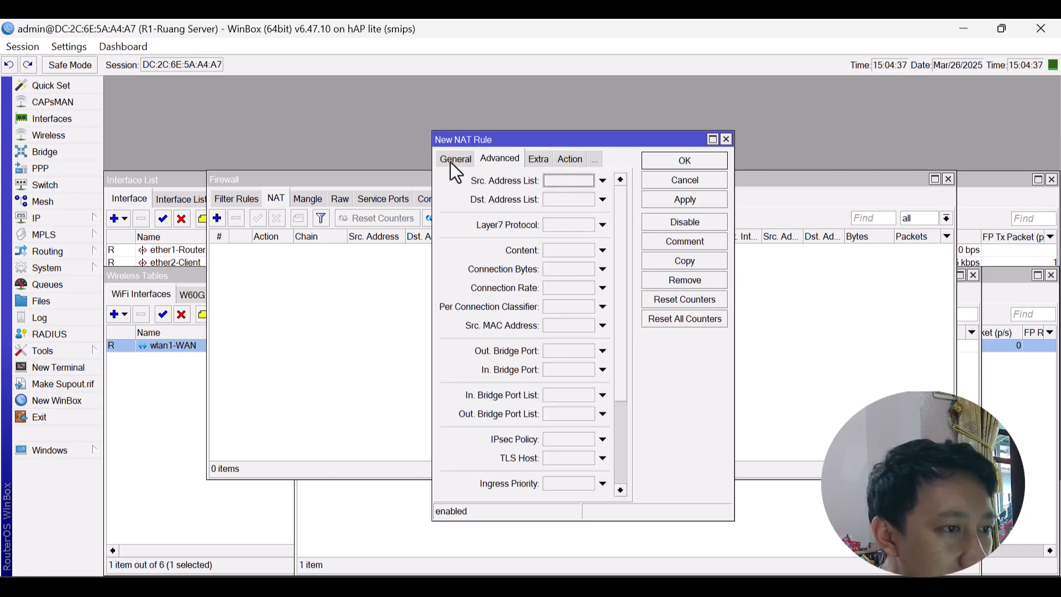
{"action": "left_click", "coordinate": [449, 161]}
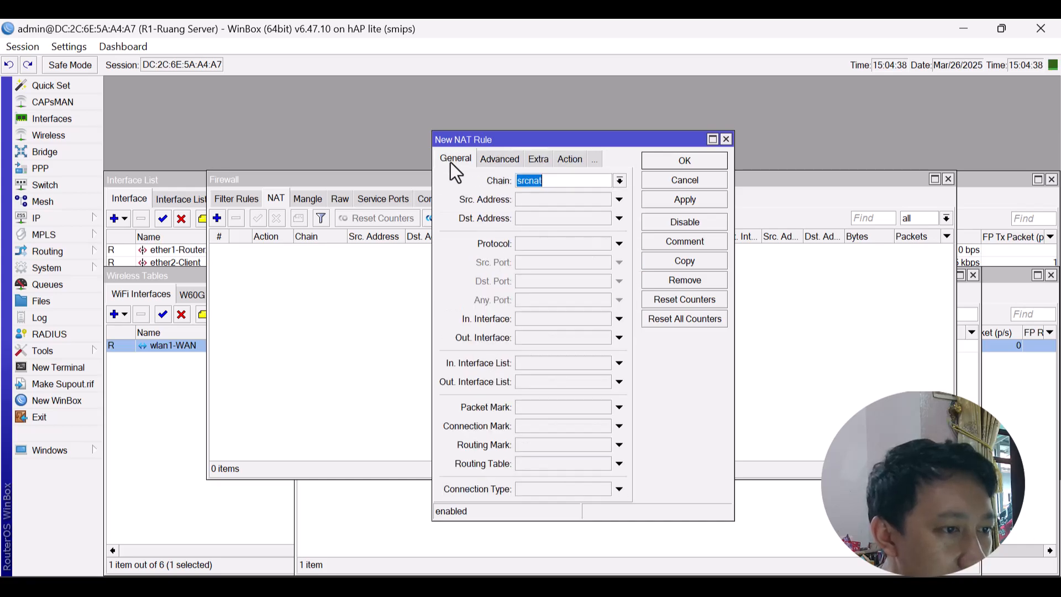
{"action": "left_click", "coordinate": [572, 337]}
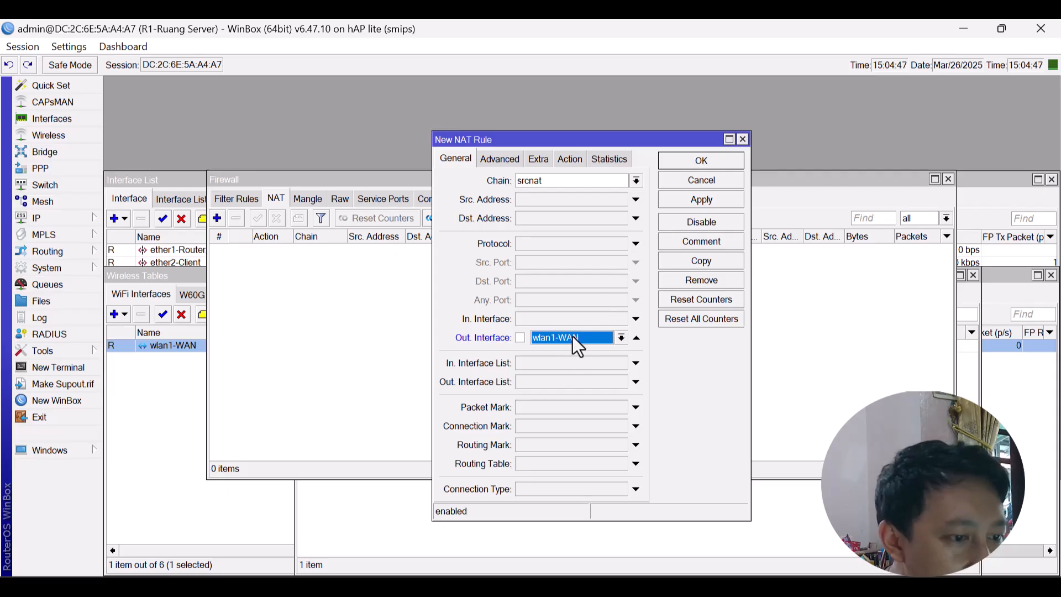
{"action": "left_click", "coordinate": [713, 159]}
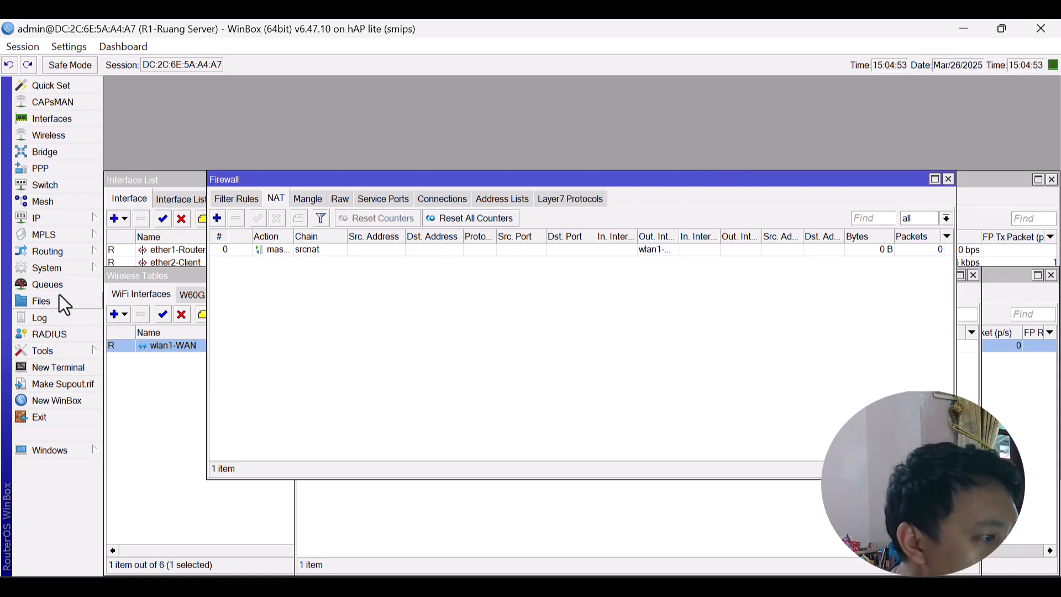
Review the IP Routes list, including the 0.0.0.0/0 default route via 192.168.235.219 on wlan1-WAN.
{"action": "left_click", "coordinate": [75, 216]}
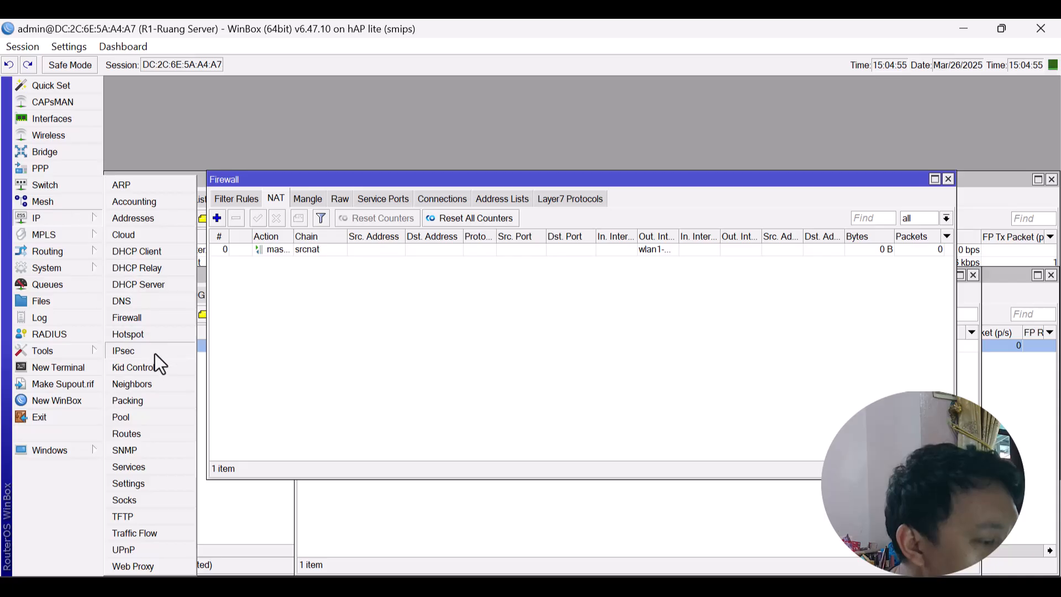
{"action": "left_click", "coordinate": [131, 433]}
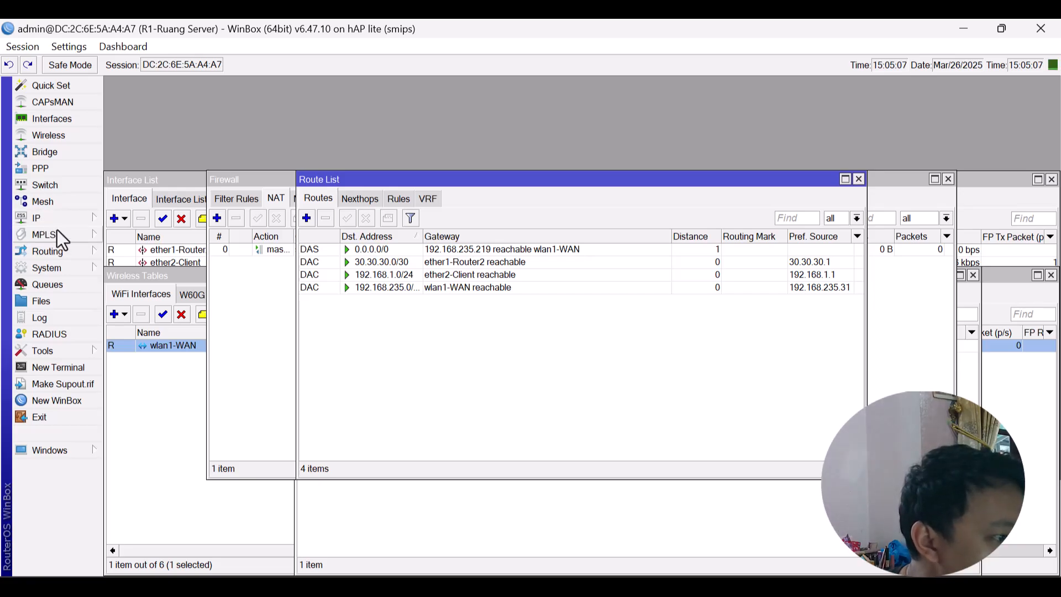
{"action": "left_click", "coordinate": [59, 214]}
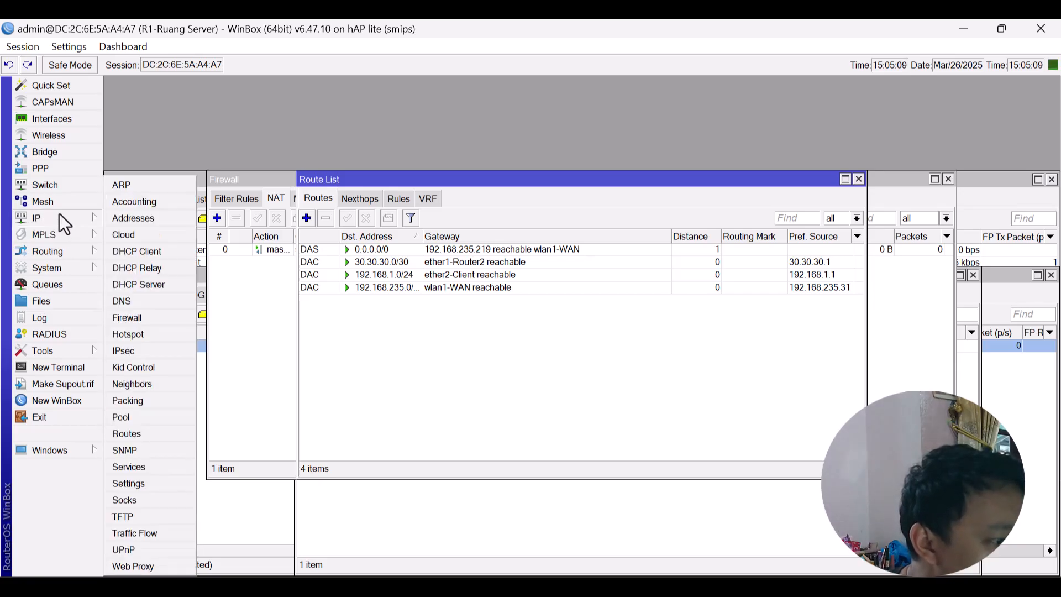
{"action": "left_click", "coordinate": [61, 264]}
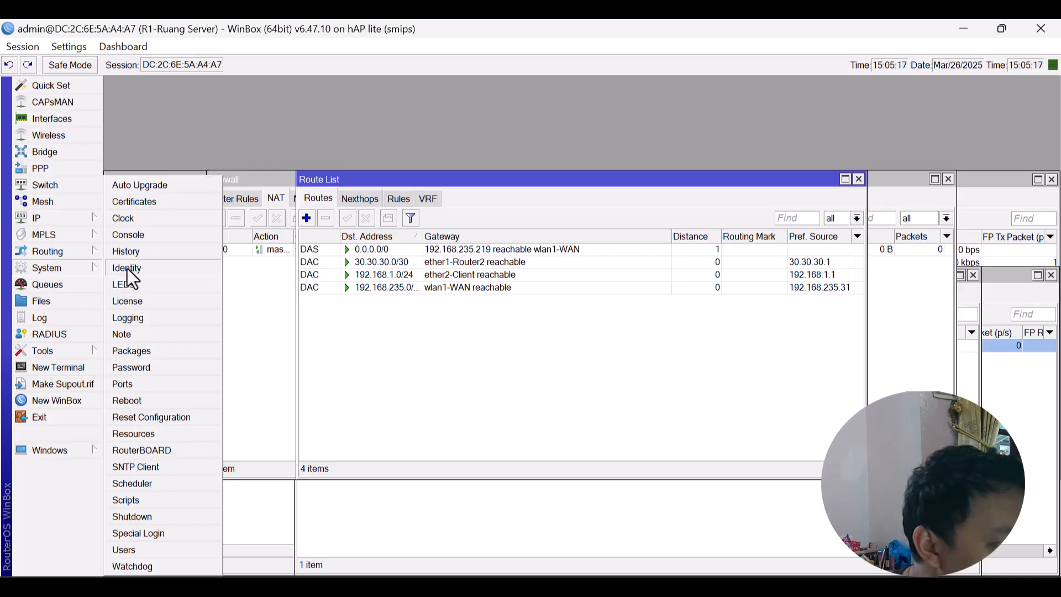
From the Users list, enter a new user name, group full and a password, then apply it.
{"action": "left_click", "coordinate": [143, 549]}
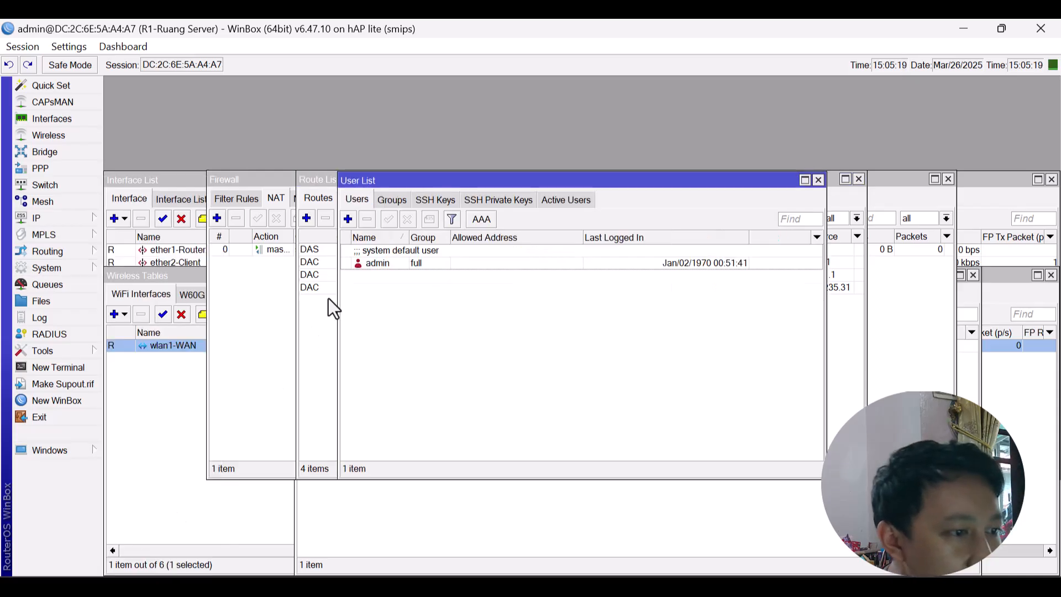
{"action": "left_click", "coordinate": [348, 219]}
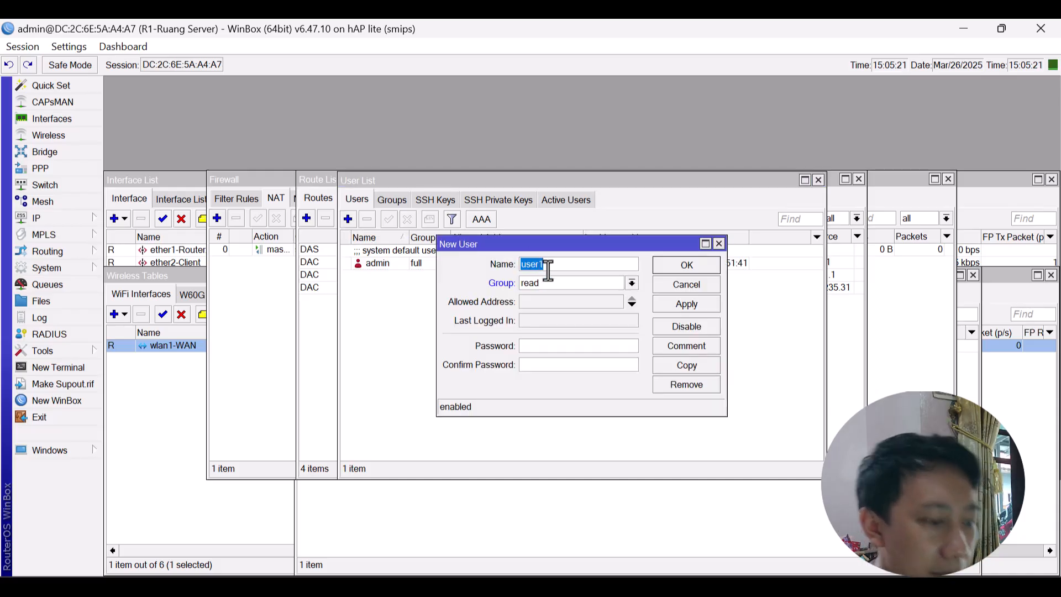
{"action": "type", "text": "aulia"}
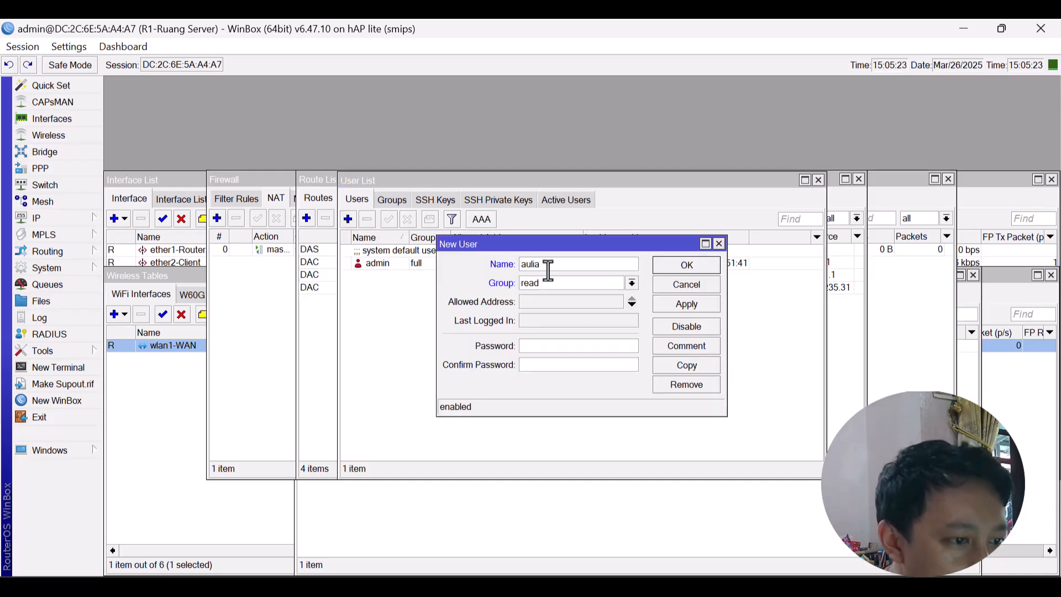
{"action": "left_click", "coordinate": [566, 284]}
{"action": "left_click", "coordinate": [556, 297]}
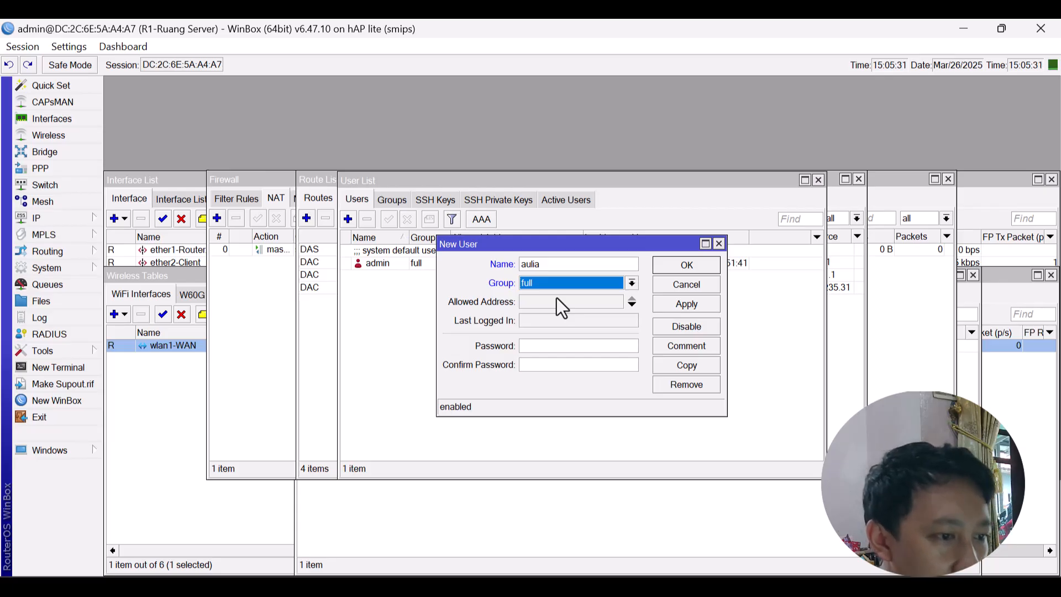
{"action": "left_click", "coordinate": [552, 347]}
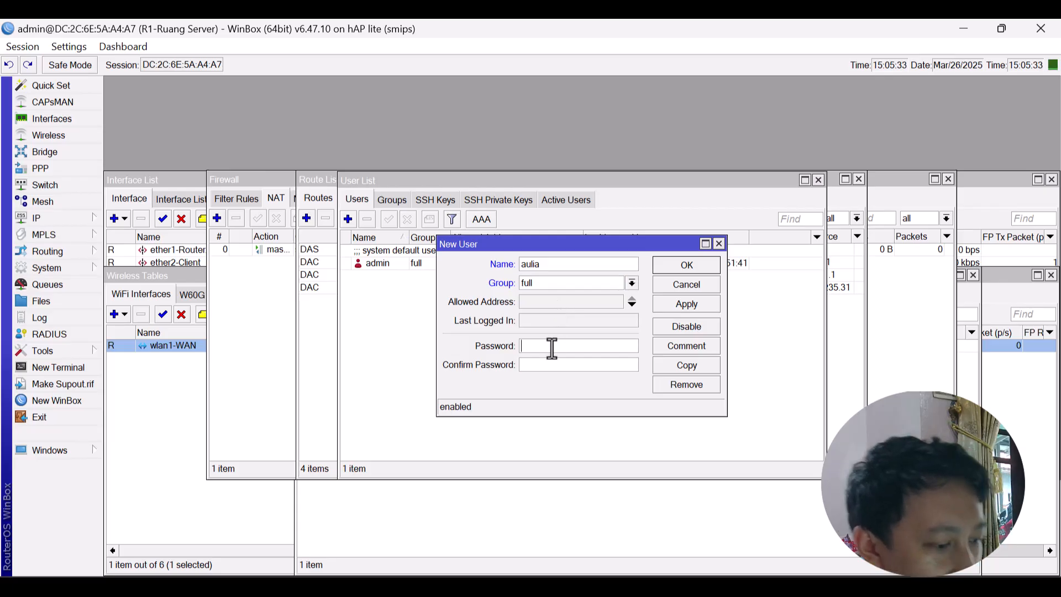
{"action": "type", "text": "**"}
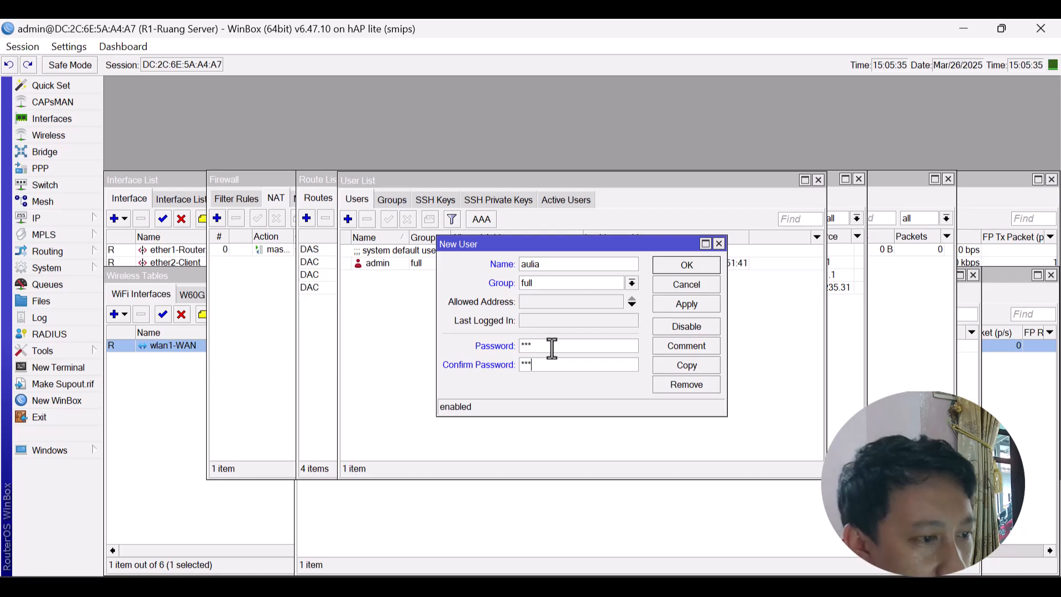
{"action": "left_click", "coordinate": [692, 307]}
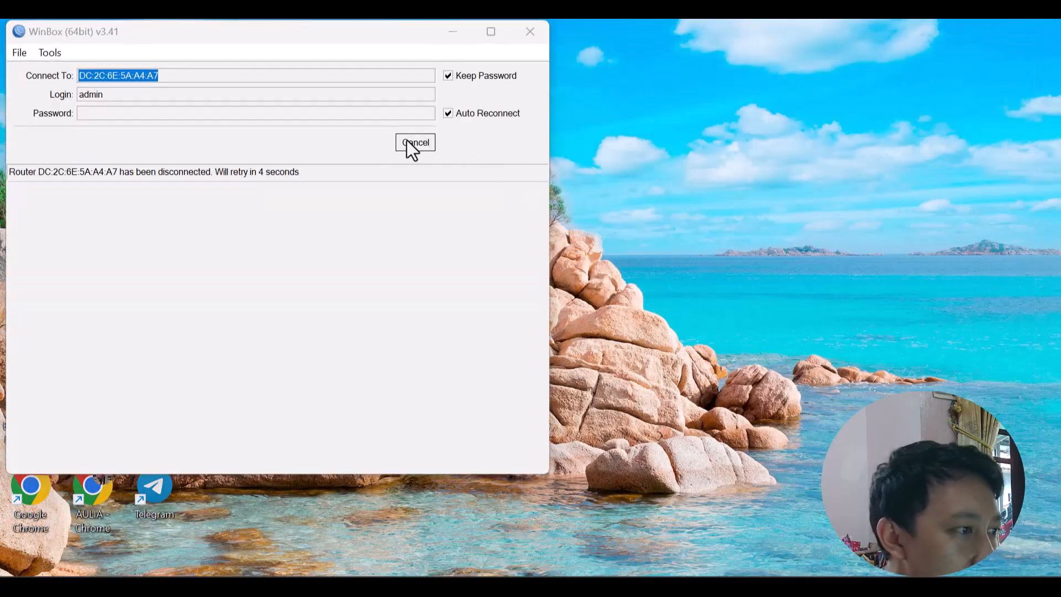
Cancel the reconnect, refresh Neighbors and connect to the R1-Ruang Server router again.
{"action": "left_click", "coordinate": [408, 142]}
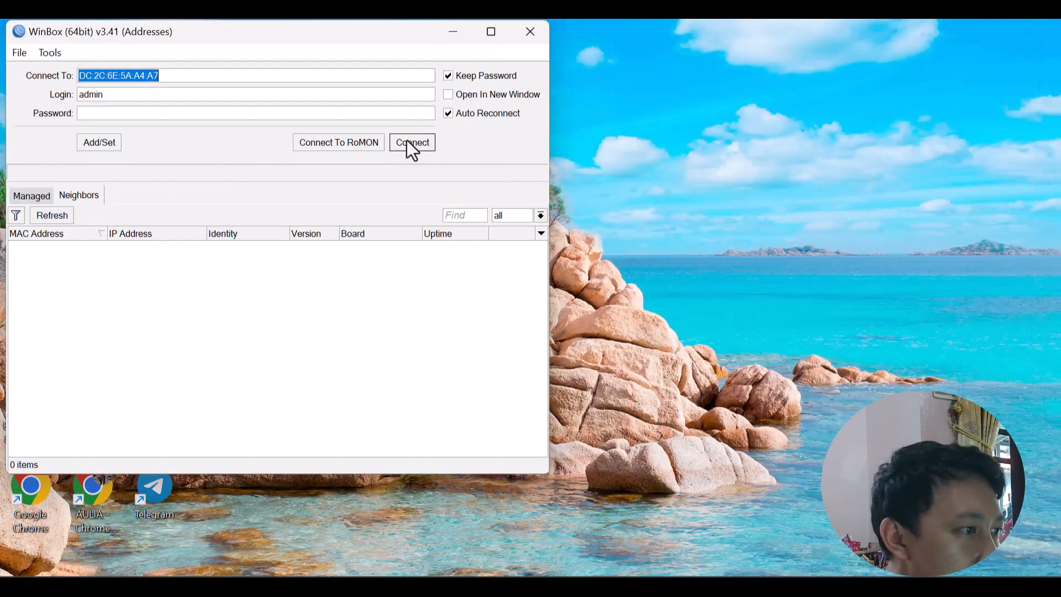
{"action": "left_click", "coordinate": [54, 211]}
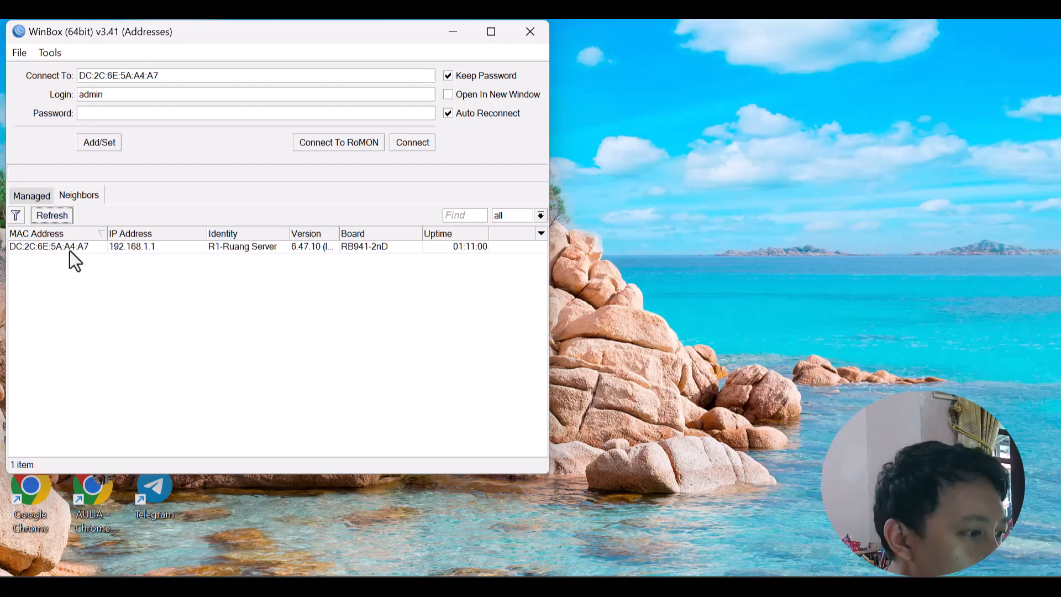
{"action": "left_click", "coordinate": [71, 248]}
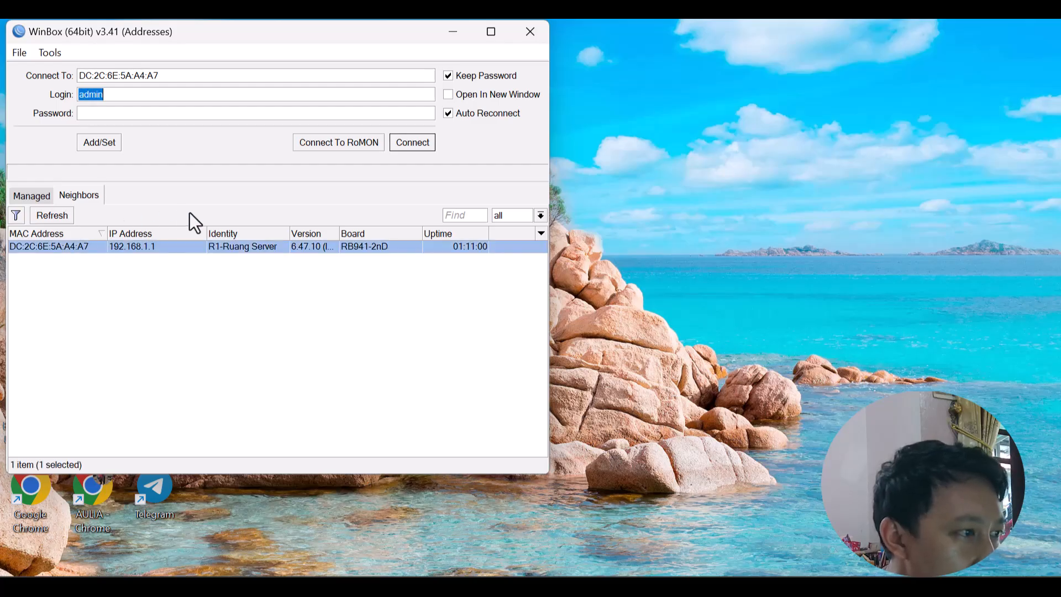
{"action": "left_click", "coordinate": [419, 142]}
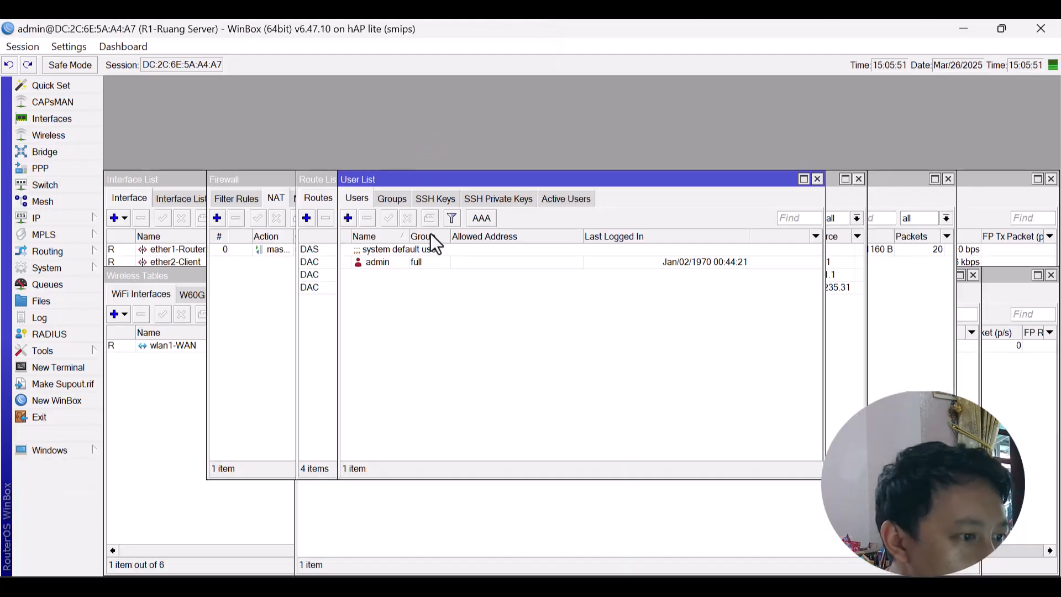
Add a user name in the full group with a confirmed password and save it with OK.
{"action": "left_click", "coordinate": [347, 219]}
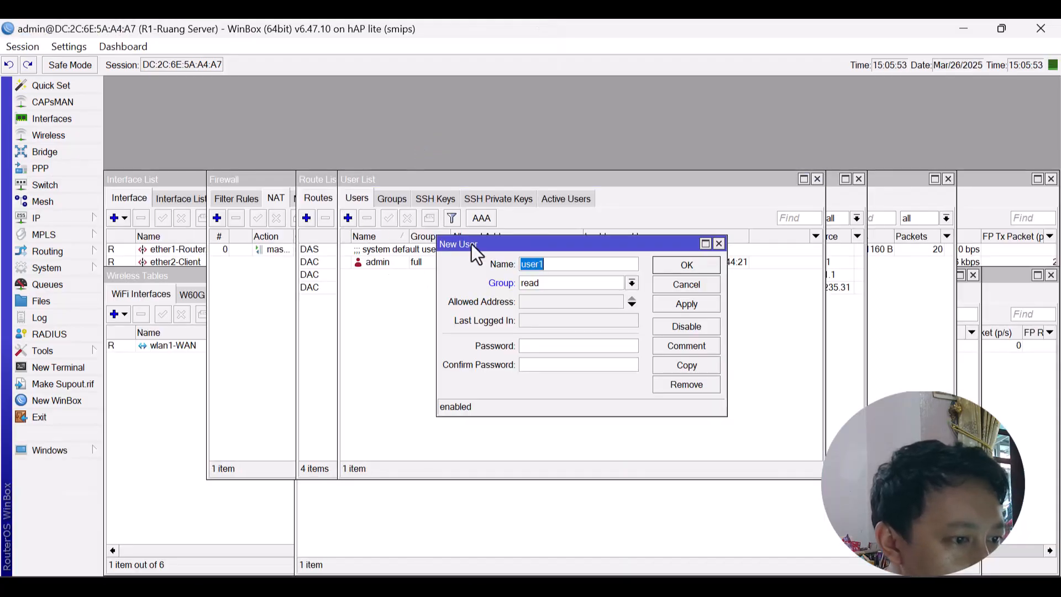
{"action": "type", "text": "aulia"}
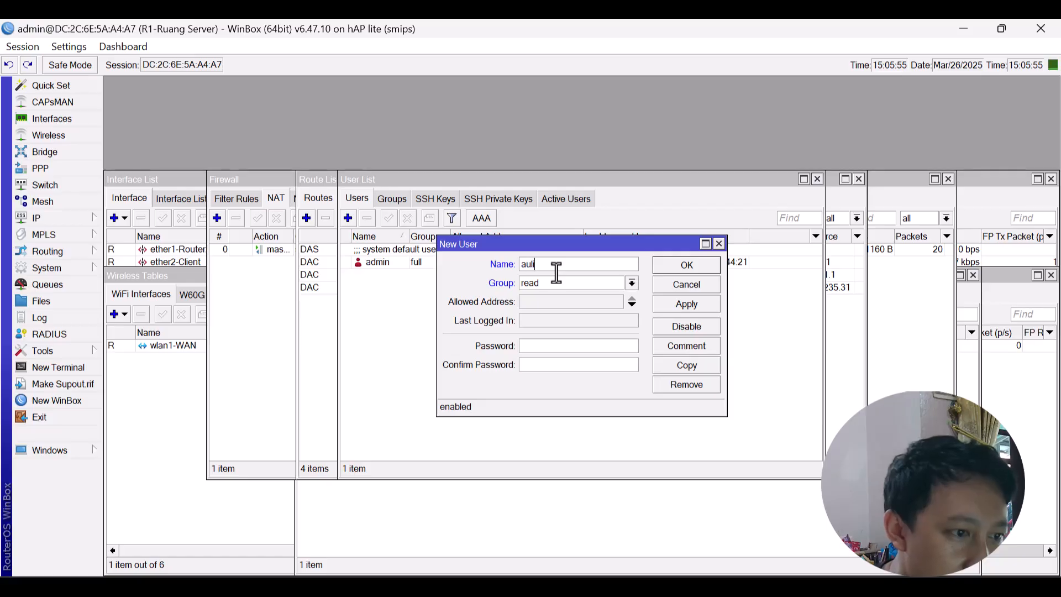
{"action": "left_click", "coordinate": [573, 280]}
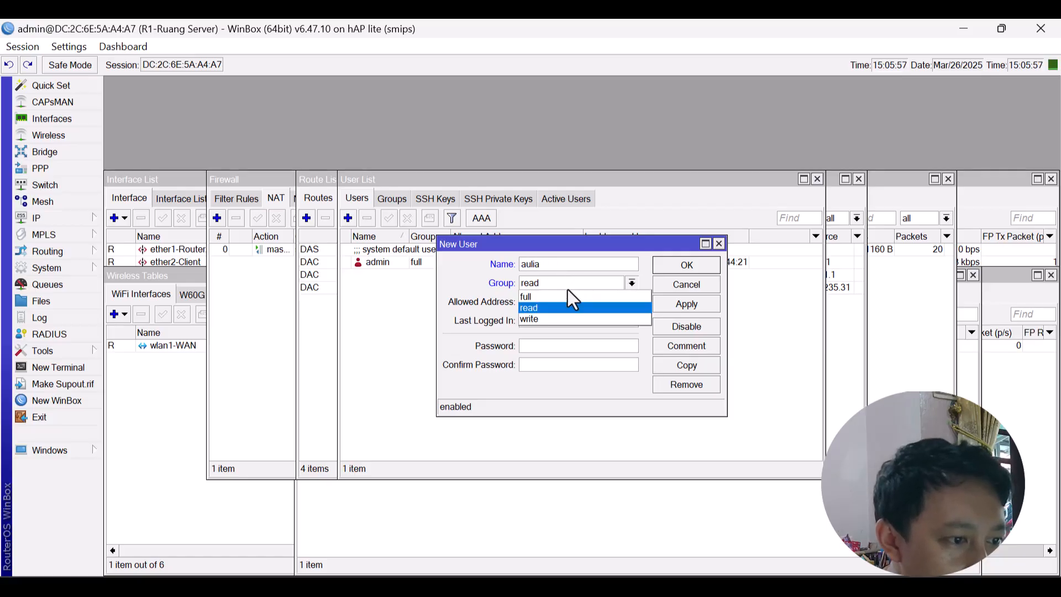
{"action": "left_click", "coordinate": [563, 294]}
{"action": "left_click", "coordinate": [553, 347]}
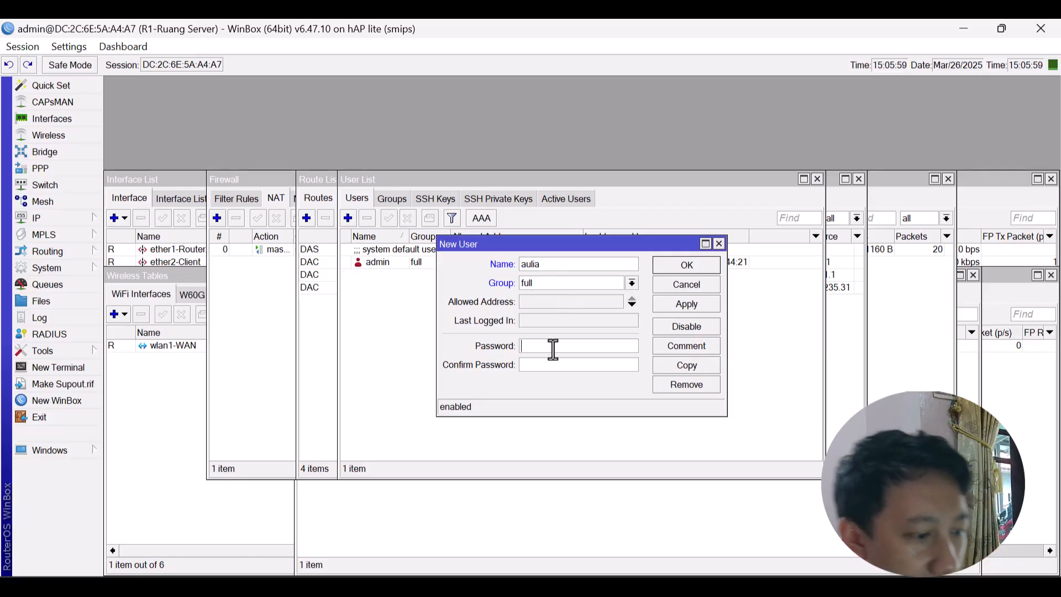
{"action": "type", "text": "***"}
{"action": "key", "text": "Tab"}
{"action": "type", "text": "***"}
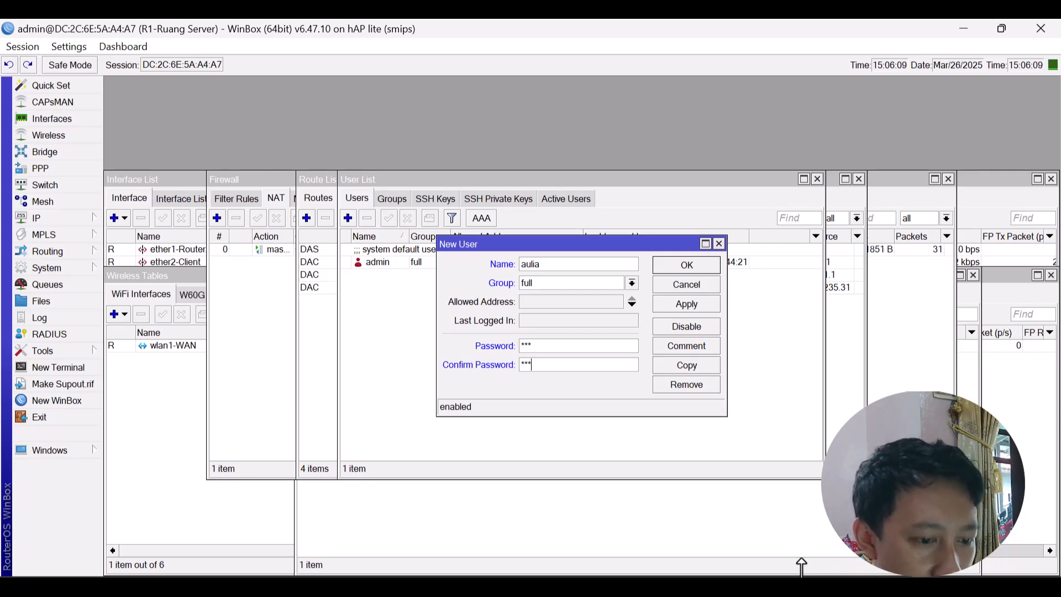
{"action": "left_click", "coordinate": [801, 566]}
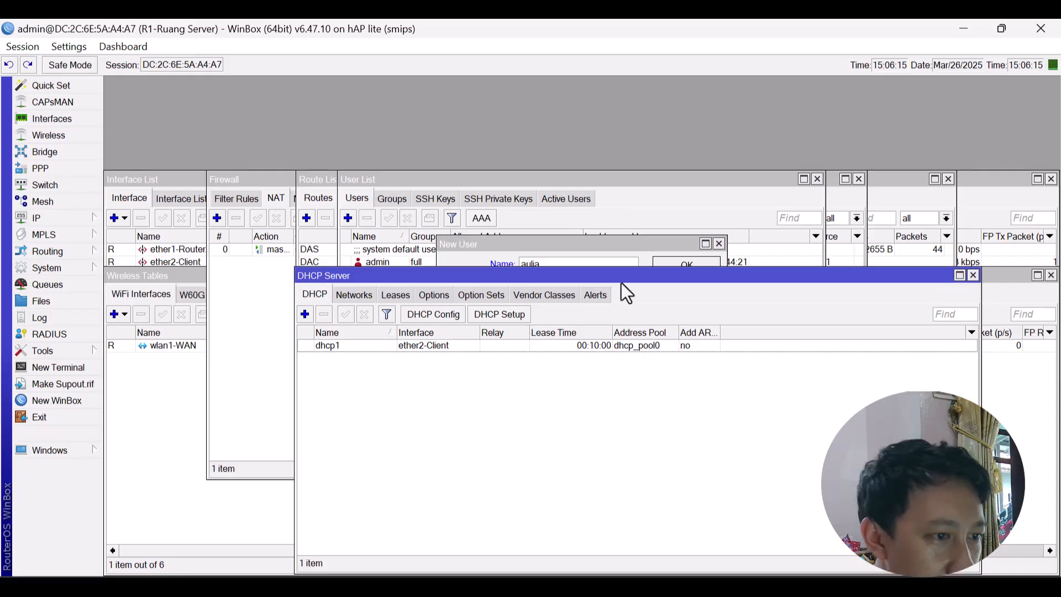
{"action": "left_click", "coordinate": [630, 243]}
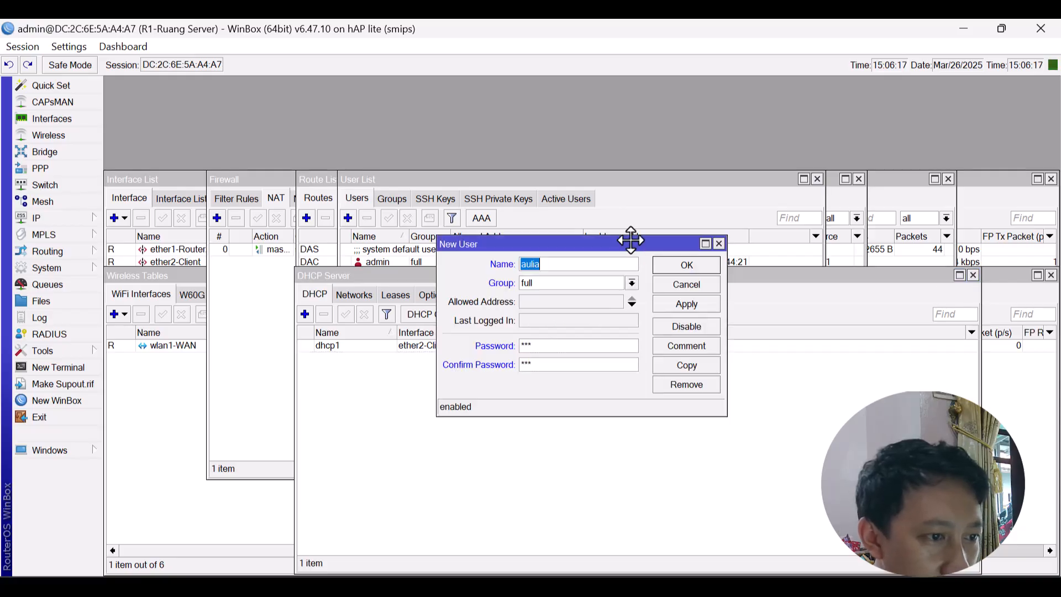
{"action": "left_click", "coordinate": [692, 265]}
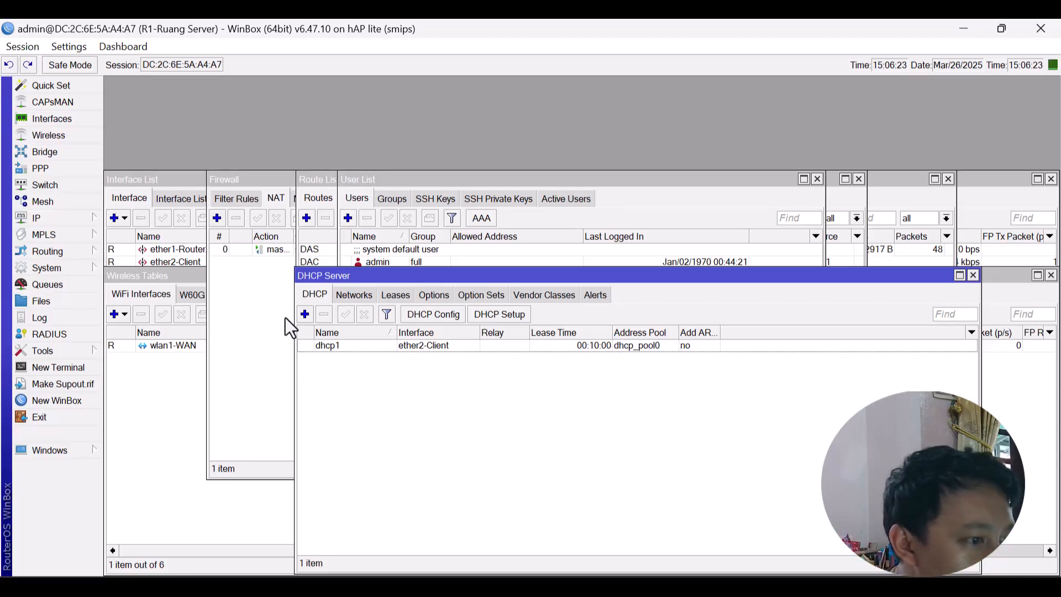
Change the winbox service port to 8888 in IP Services.
{"action": "left_click", "coordinate": [66, 213]}
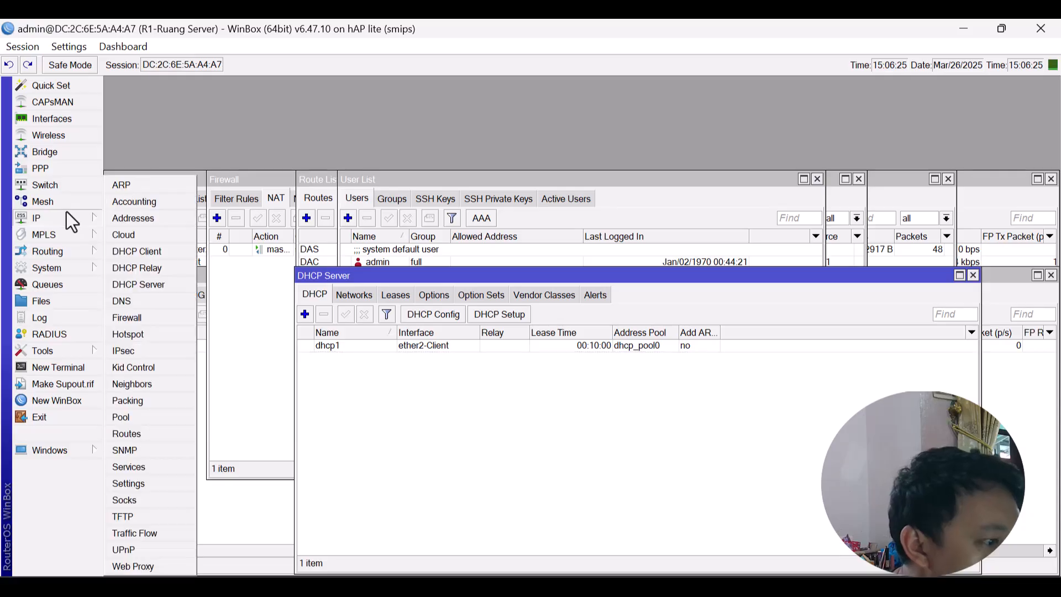
{"action": "left_click", "coordinate": [163, 465]}
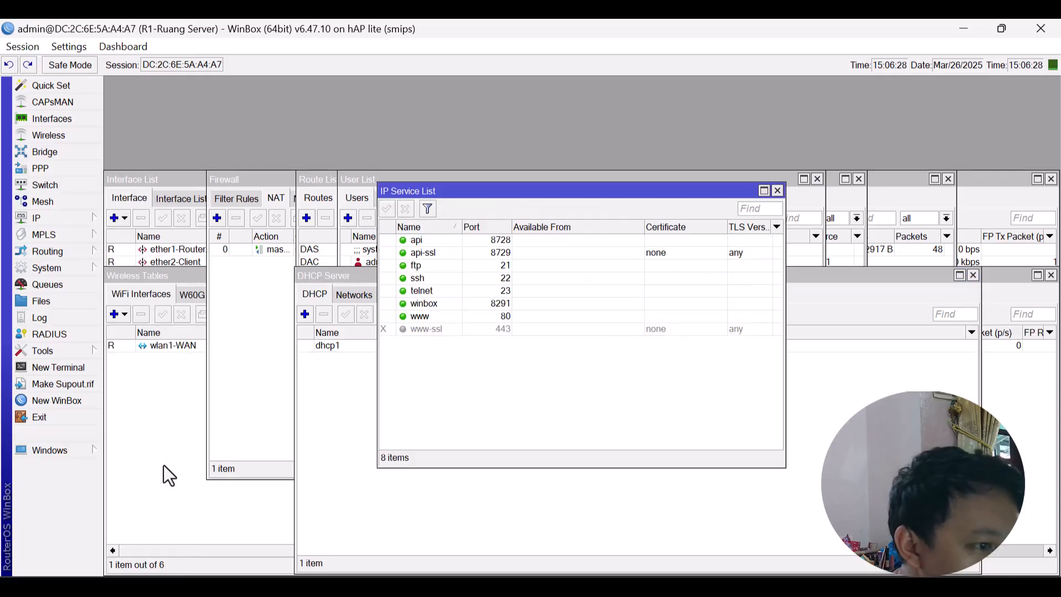
{"action": "double_click", "coordinate": [496, 305]}
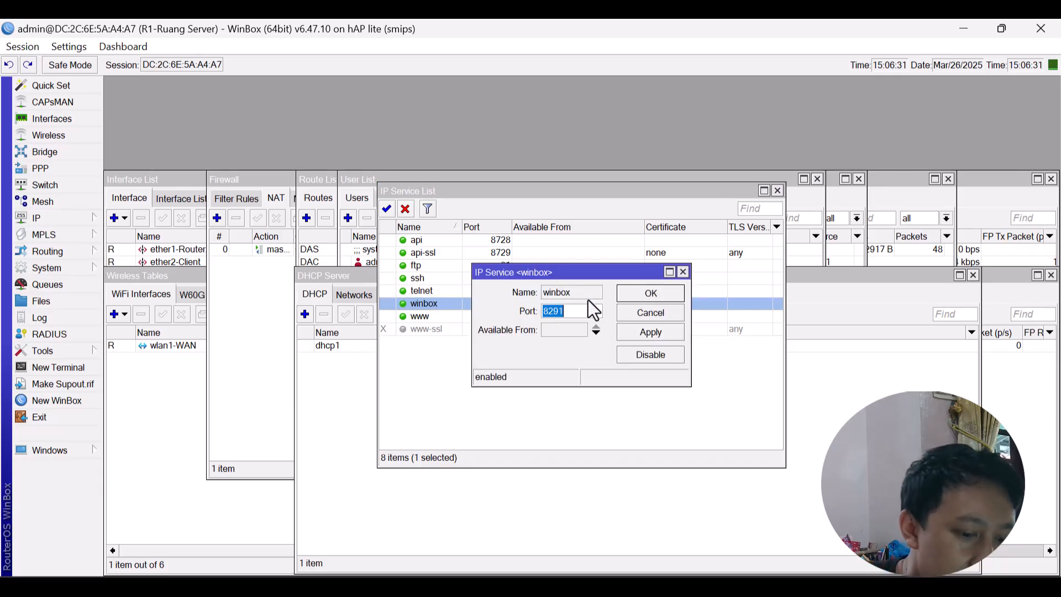
{"action": "type", "text": "88"}
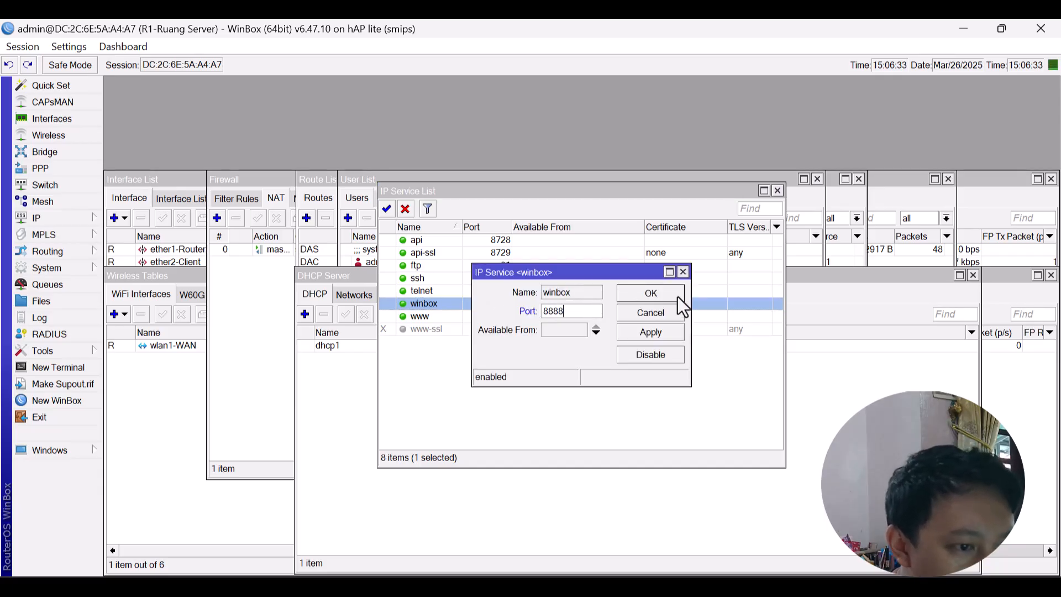
{"action": "type", "text": "88"}
{"action": "left_click", "coordinate": [677, 295]}
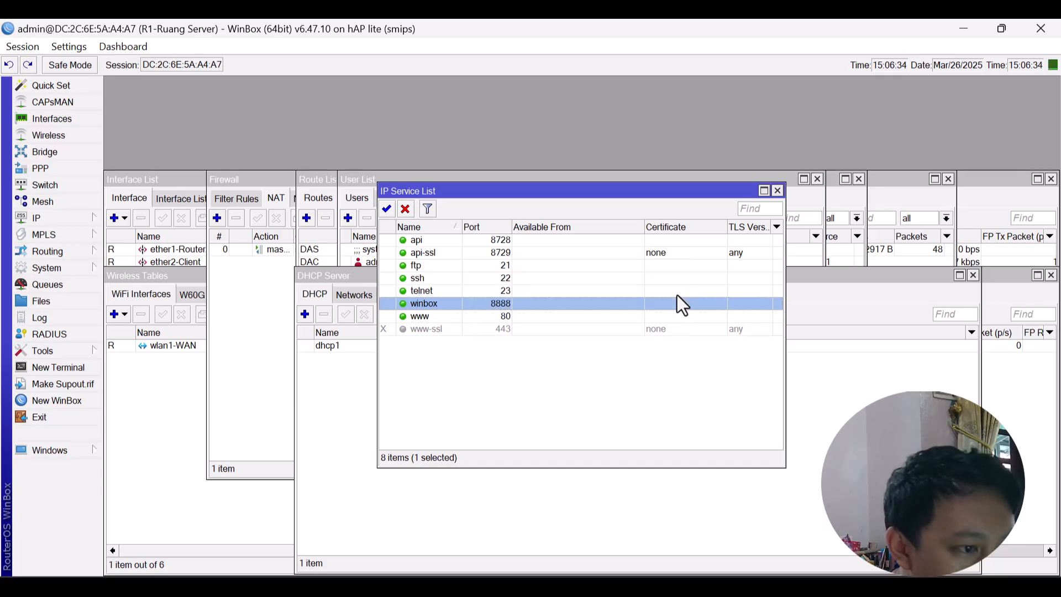
Disable the api, api-ssl, ftp, ssh, telnet and www services.
{"action": "left_click", "coordinate": [444, 241]}
{"action": "left_click", "coordinate": [444, 291], "text": "shift"}
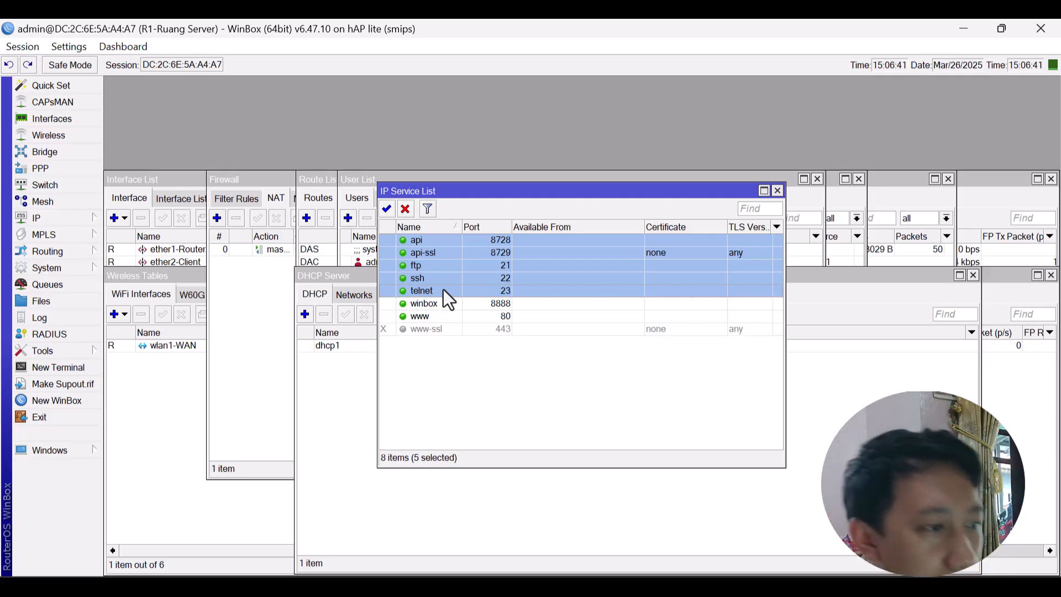
{"action": "left_click", "coordinate": [406, 210]}
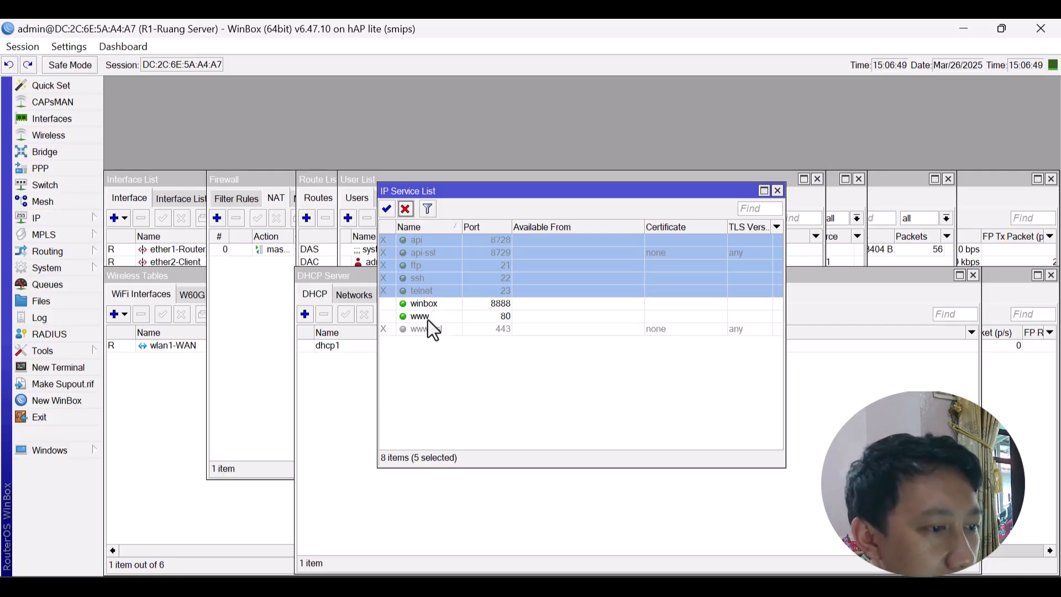
{"action": "left_click", "coordinate": [427, 320]}
{"action": "left_click", "coordinate": [405, 209]}
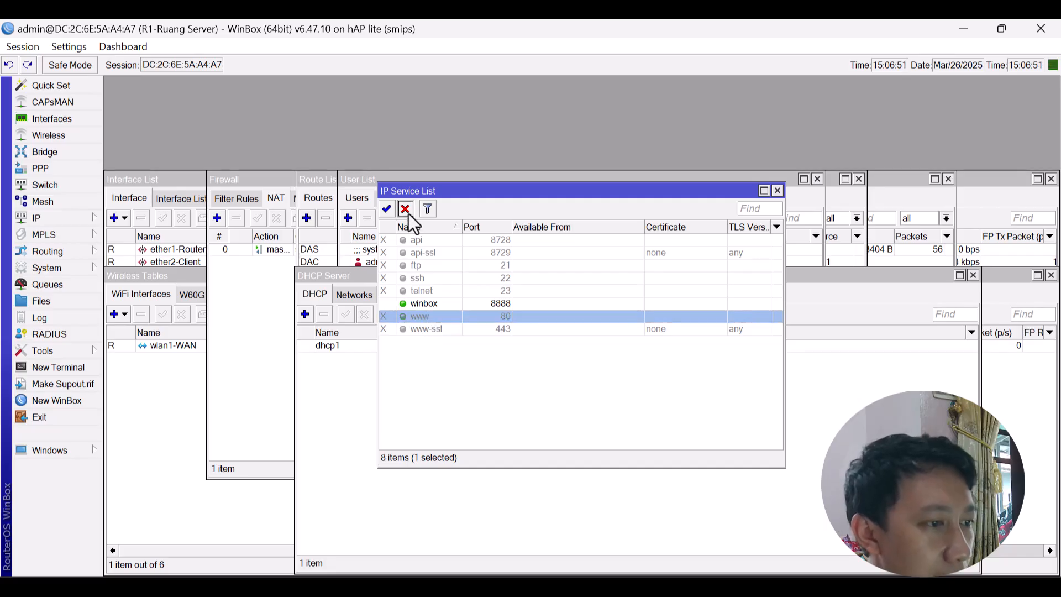
{"action": "left_click", "coordinate": [255, 335]}
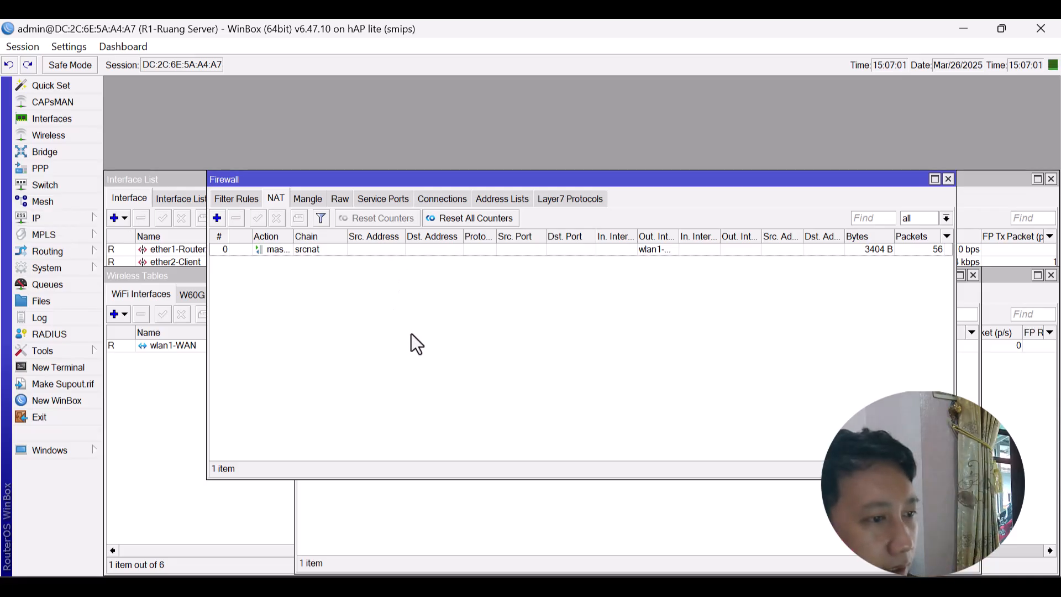
Review the open WinBox windows, close them all, and return to the Soal Kluster 3 TKJ document.
{"action": "key", "text": "ctrl+Tab"}
{"action": "key", "text": "ctrl+Tab"}
{"action": "key", "text": "ctrl+Tab"}
{"action": "key", "text": "ctrl+Tab"}
{"action": "key", "text": "ctrl+Tab"}
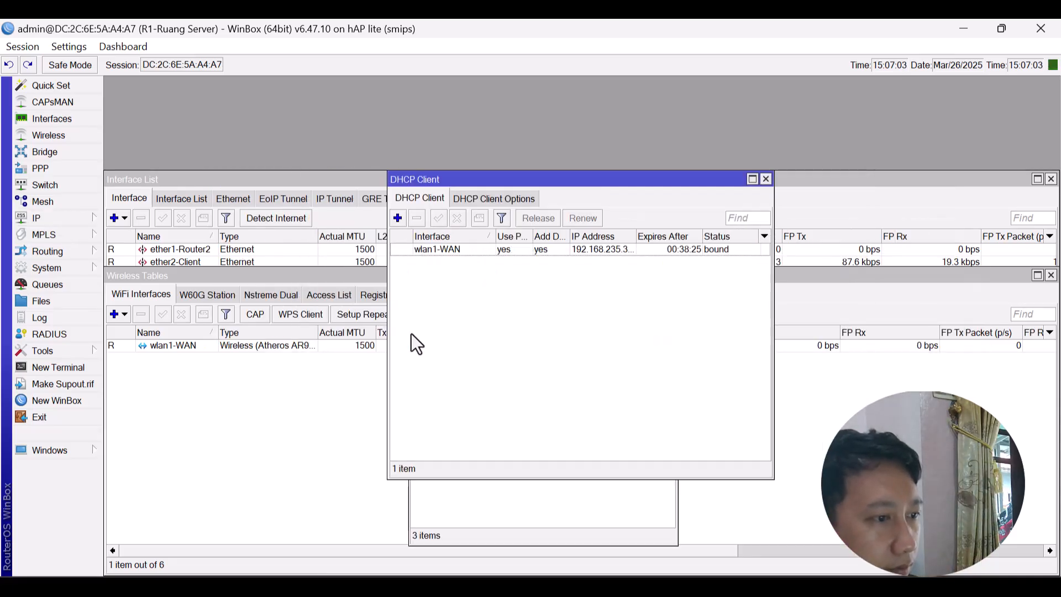
{"action": "key", "text": "ctrl+F4"}
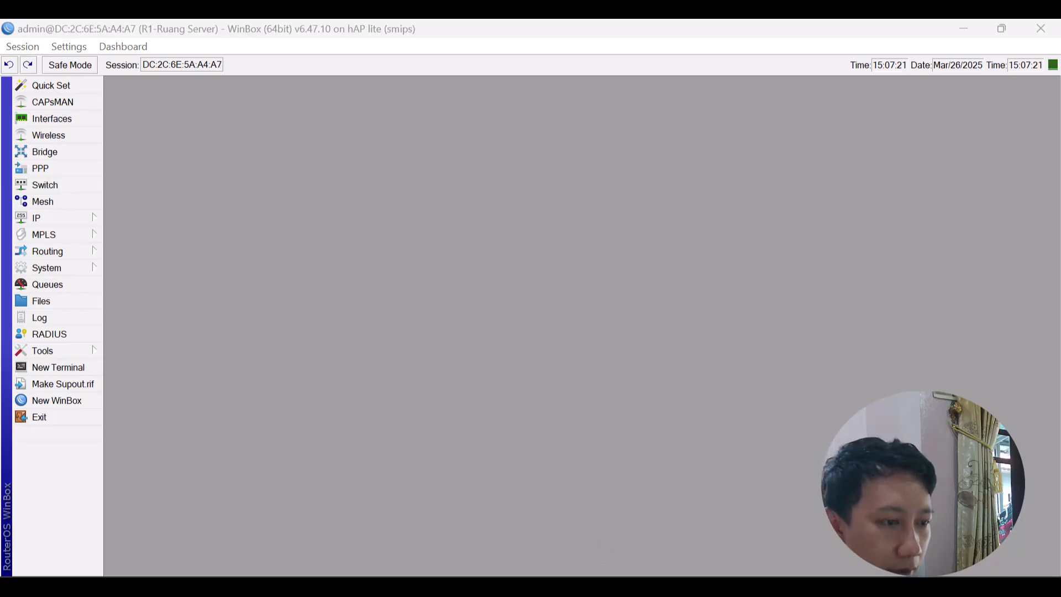
{"action": "scroll", "coordinate": [569, 450], "scroll_direction": "up", "scroll_amount": 5}
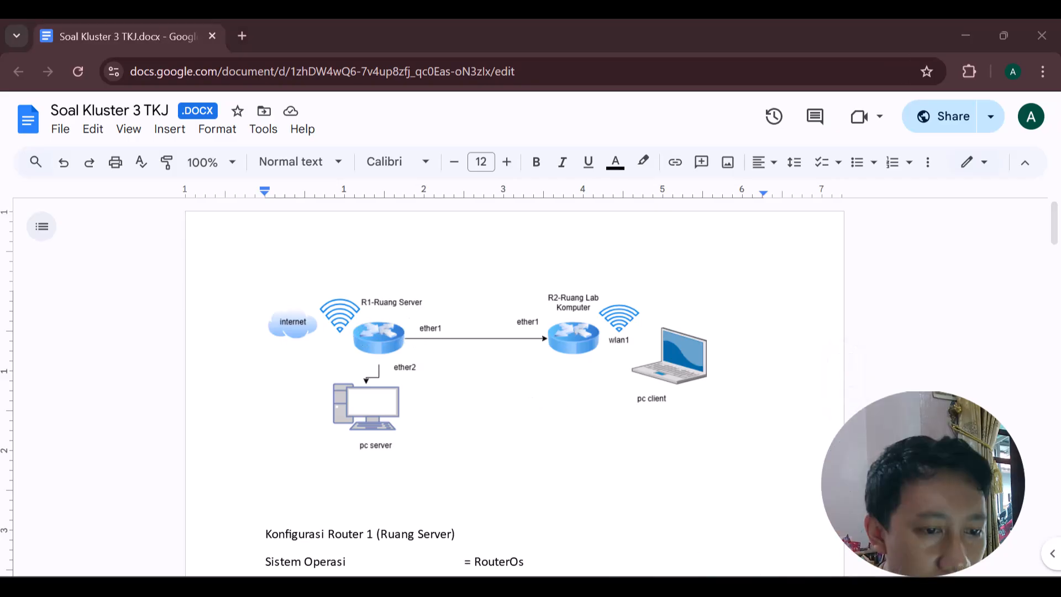
{"action": "left_click", "coordinate": [317, 427]}
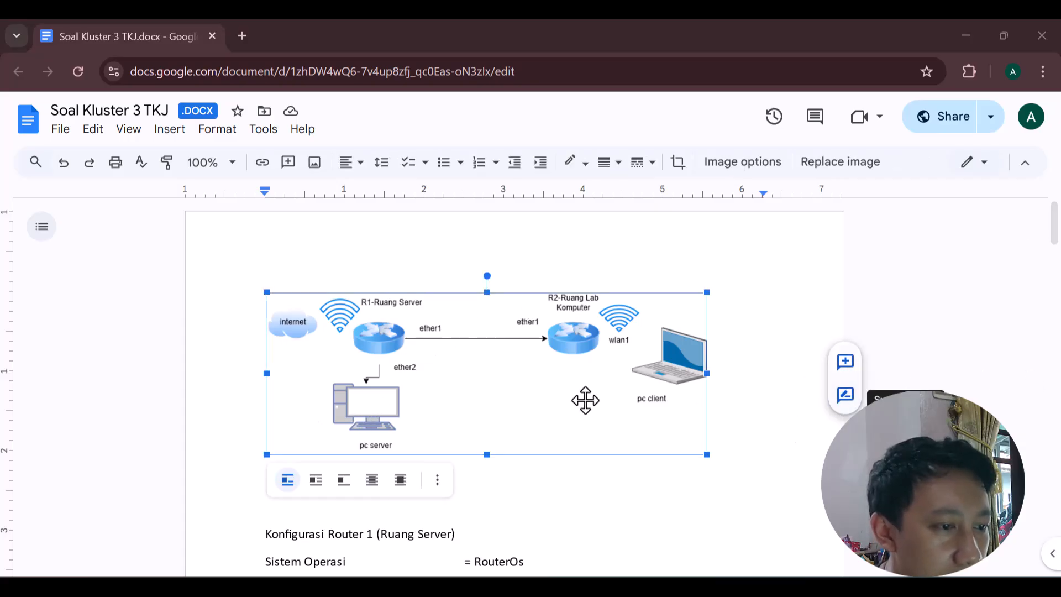
{"action": "scroll", "coordinate": [654, 501], "scroll_direction": "down", "scroll_amount": 2}
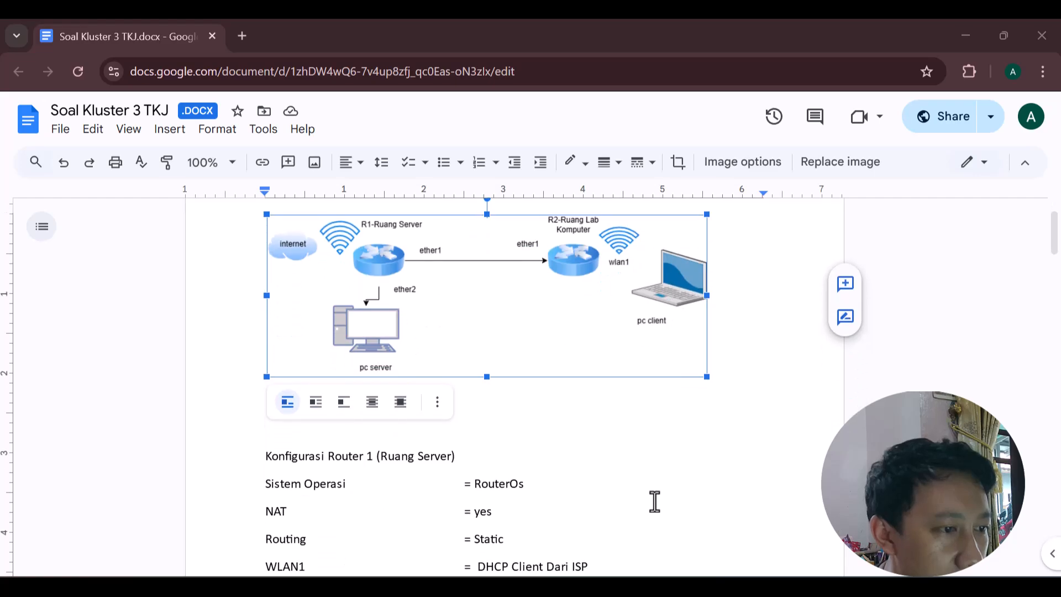
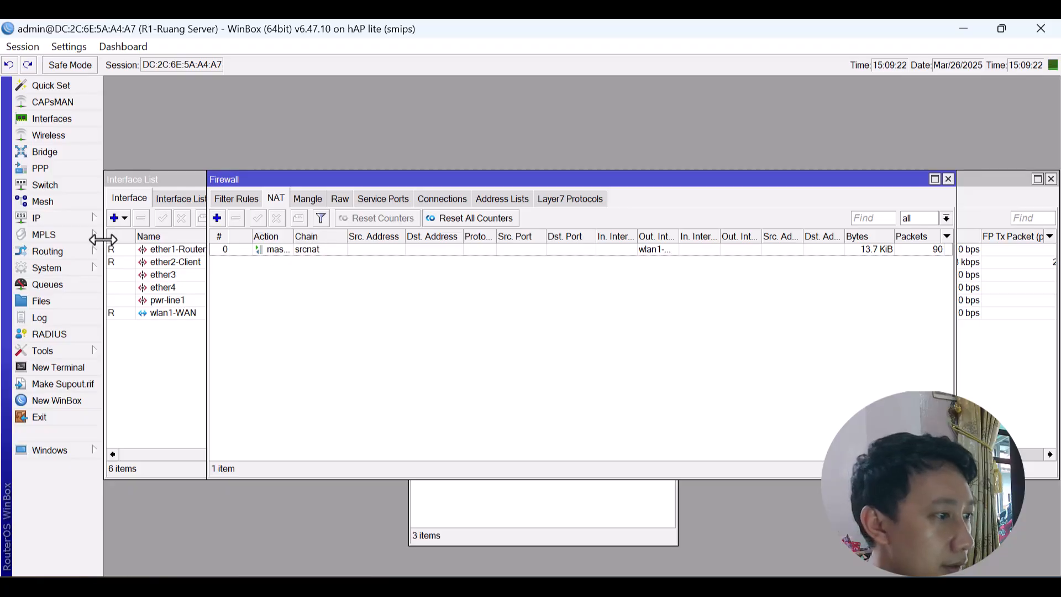
Review Router 1's DNS server settings, close them, and bring back the WinBox login window.
{"action": "left_click", "coordinate": [95, 221]}
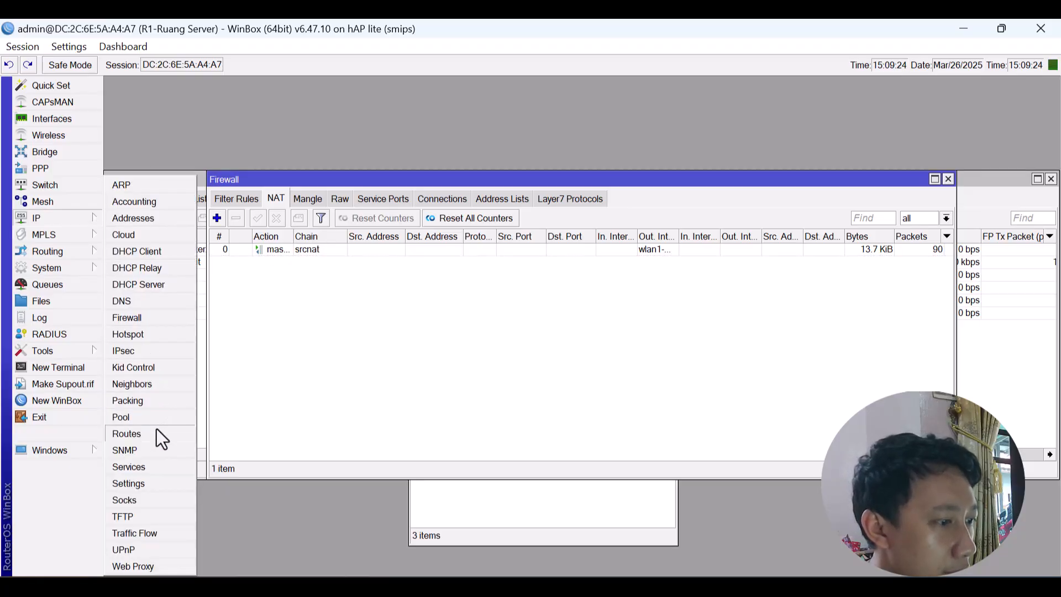
{"action": "left_click", "coordinate": [138, 305]}
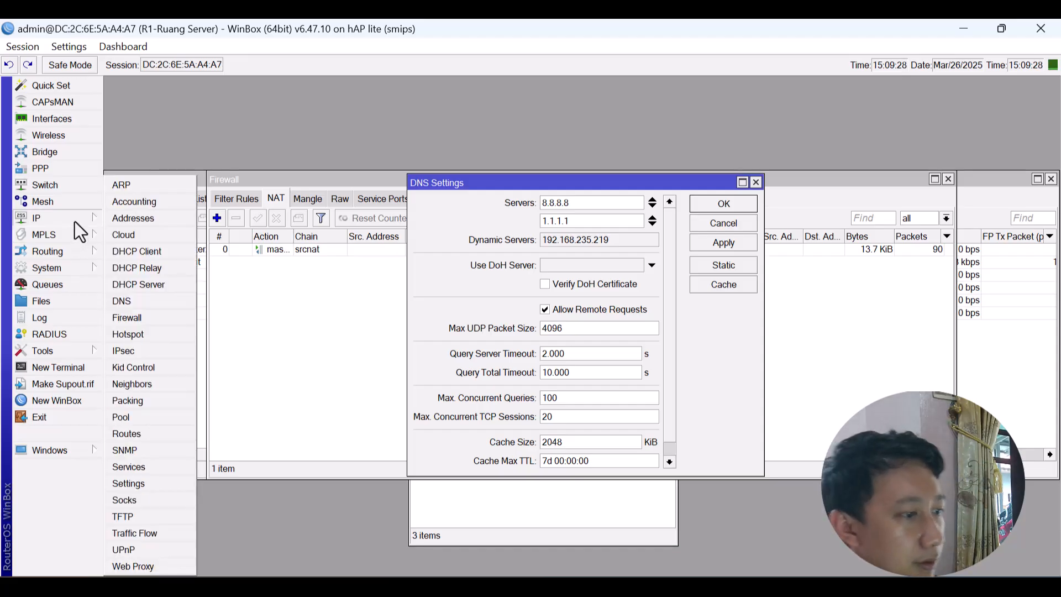
{"action": "left_click", "coordinate": [106, 254]}
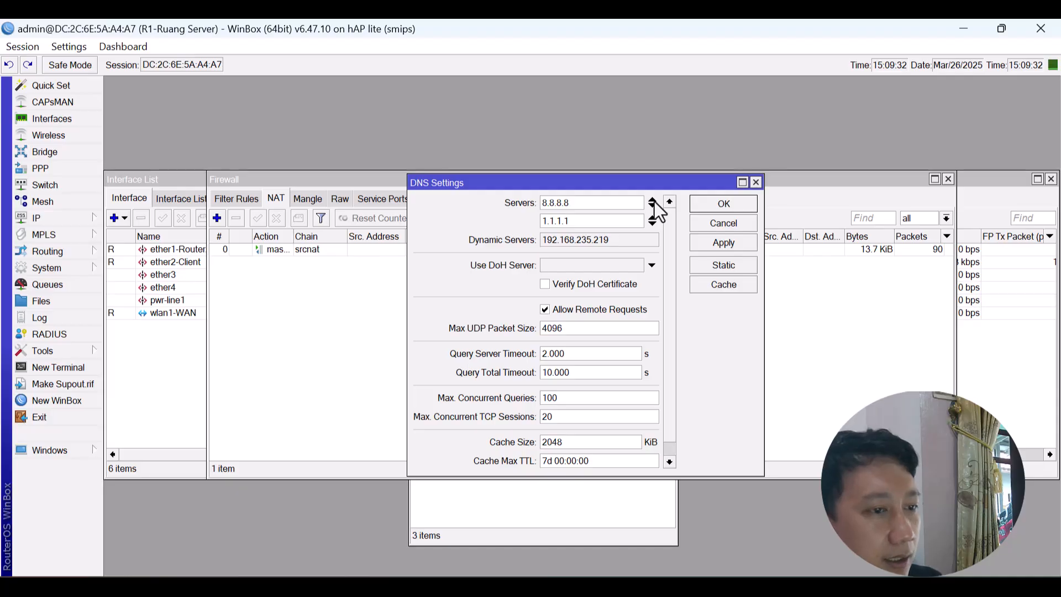
{"action": "left_click", "coordinate": [755, 183]}
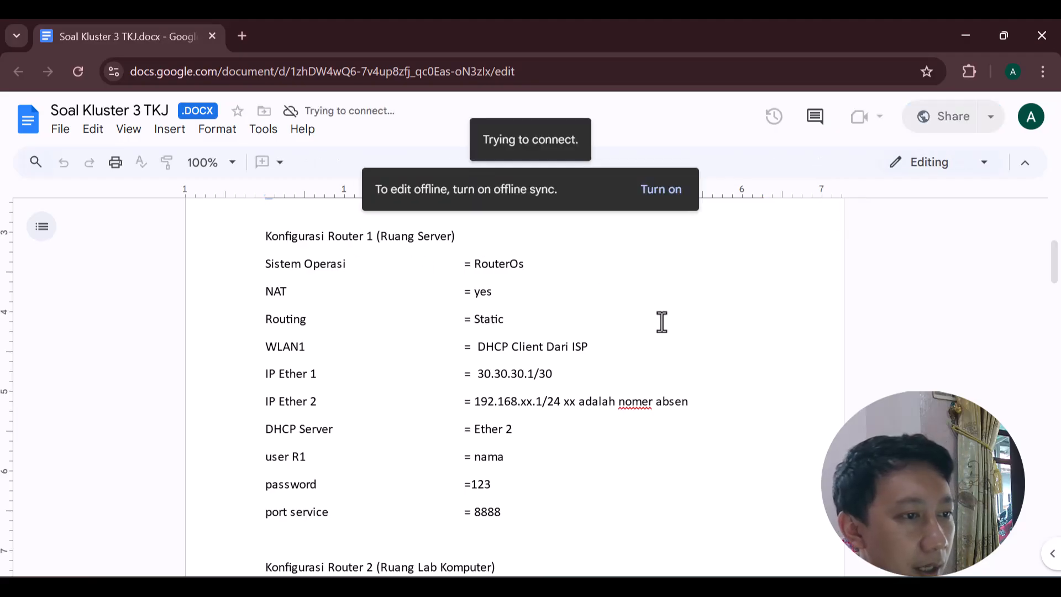
{"action": "scroll", "coordinate": [661, 322], "scroll_direction": "up", "scroll_amount": 3}
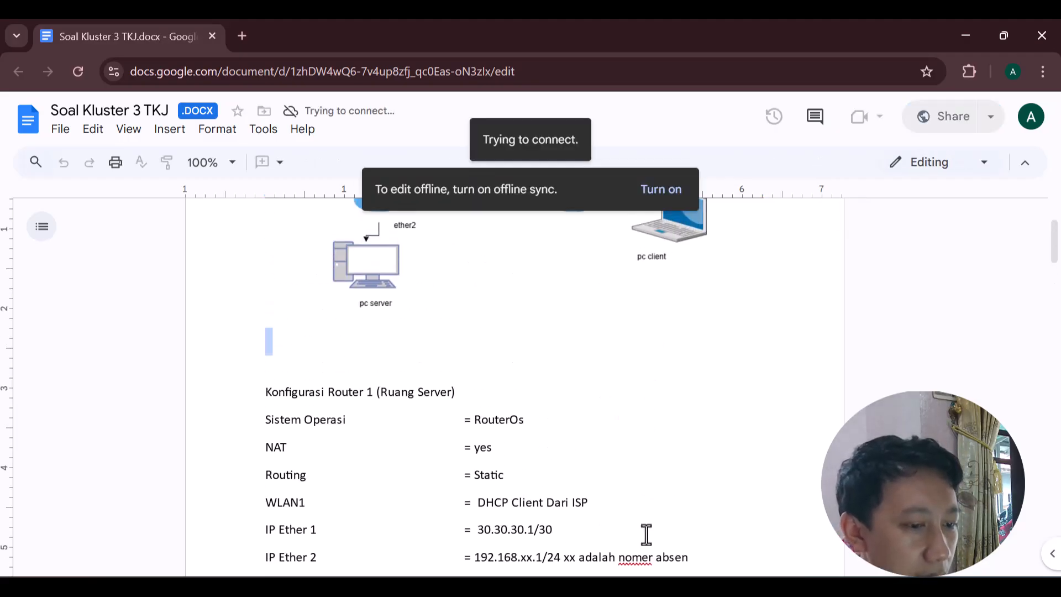
{"action": "left_click", "coordinate": [639, 587]}
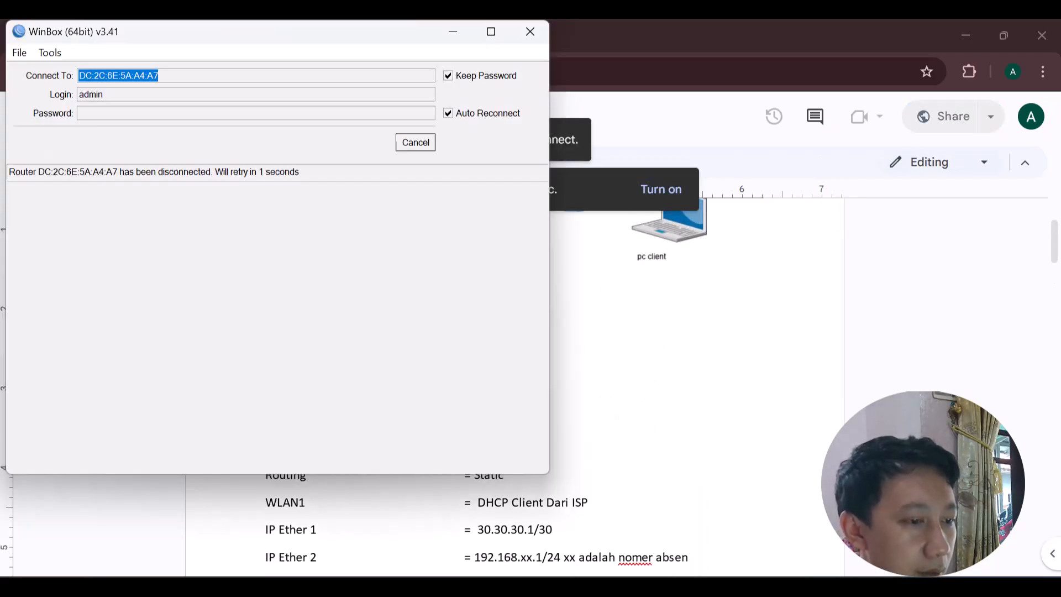
Connect WinBox to the RB941-2nD neighbor router (08:55:31:3D:C4:76) as admin.
{"action": "left_click", "coordinate": [412, 145]}
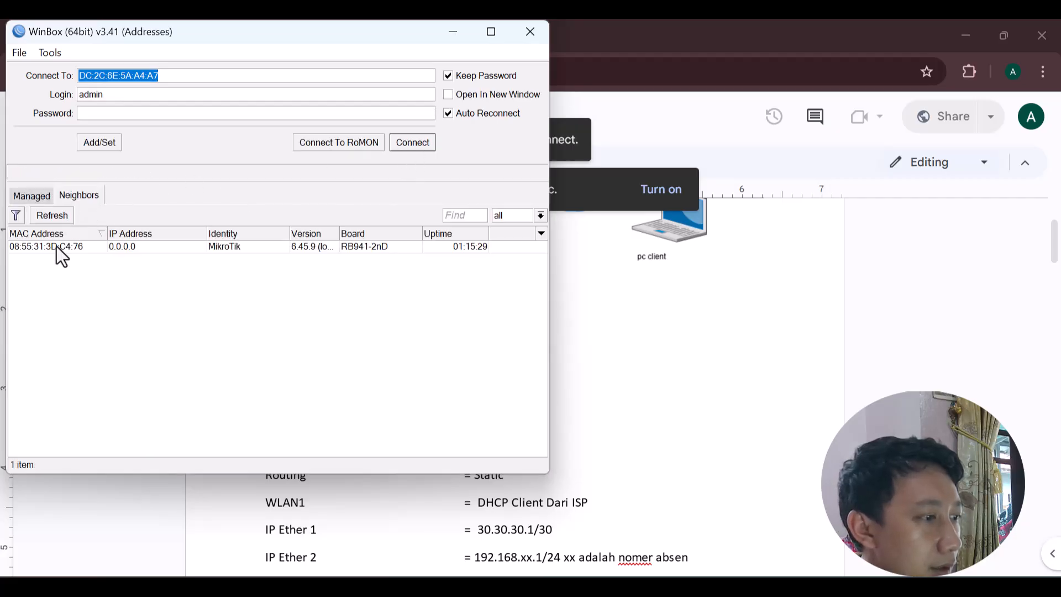
{"action": "left_click", "coordinate": [56, 255]}
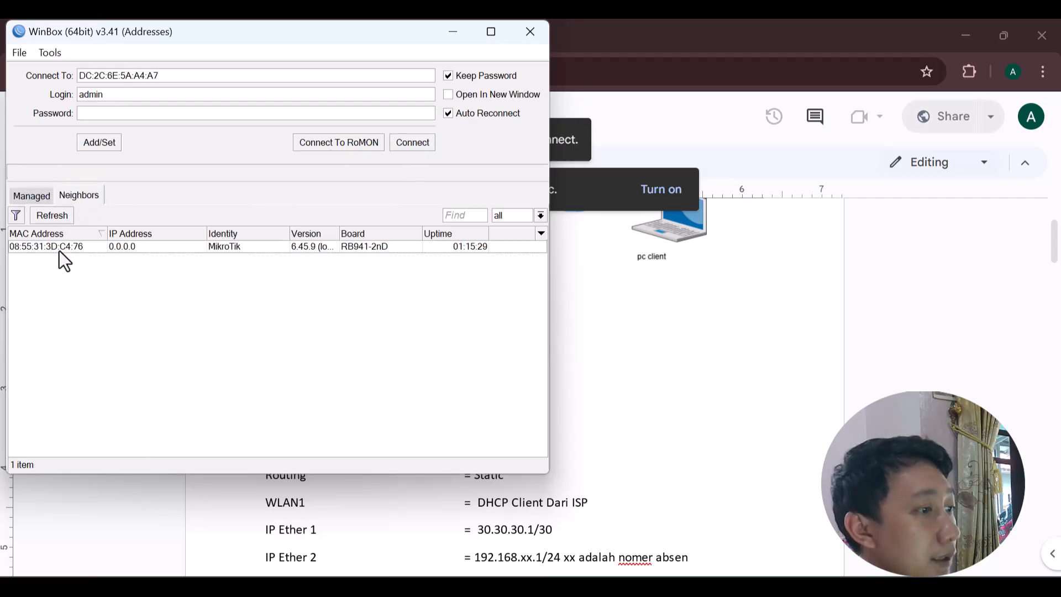
{"action": "left_click", "coordinate": [59, 250]}
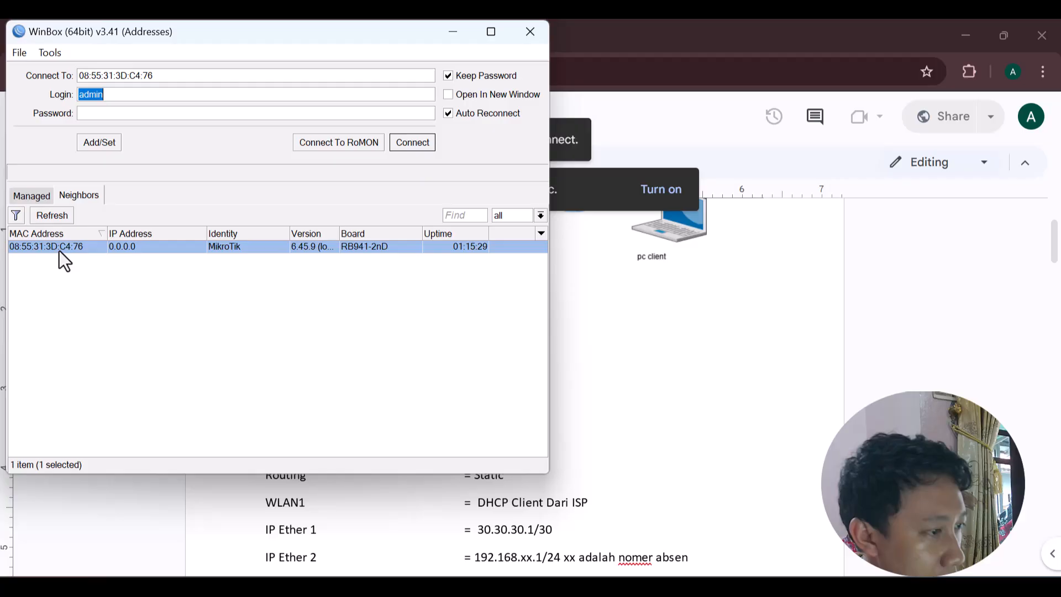
{"action": "left_click", "coordinate": [410, 144]}
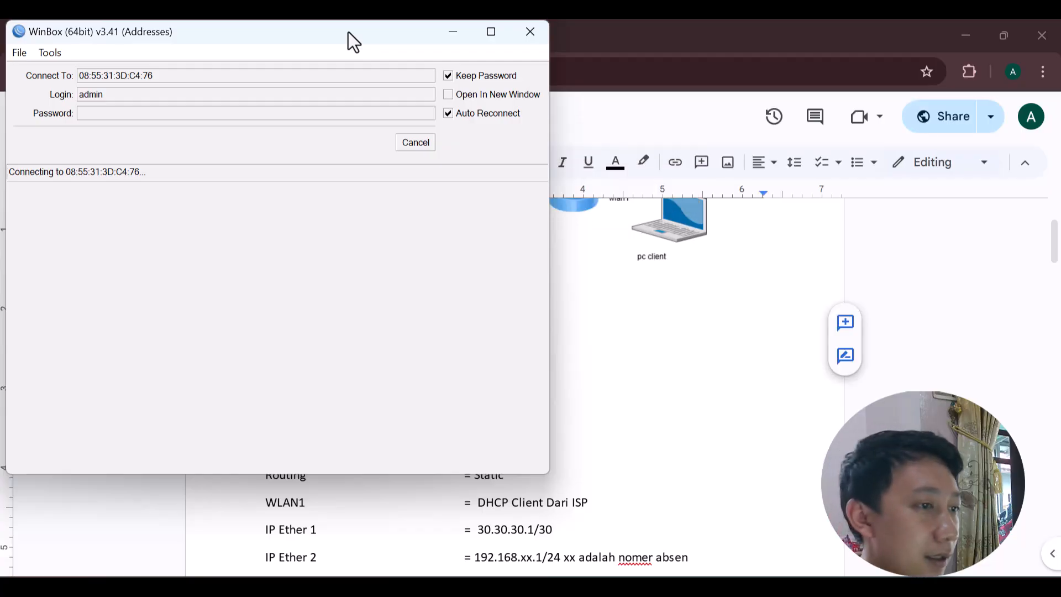
{"action": "left_click_drag", "start_coordinate": [348, 31], "coordinate": [604, 188]}
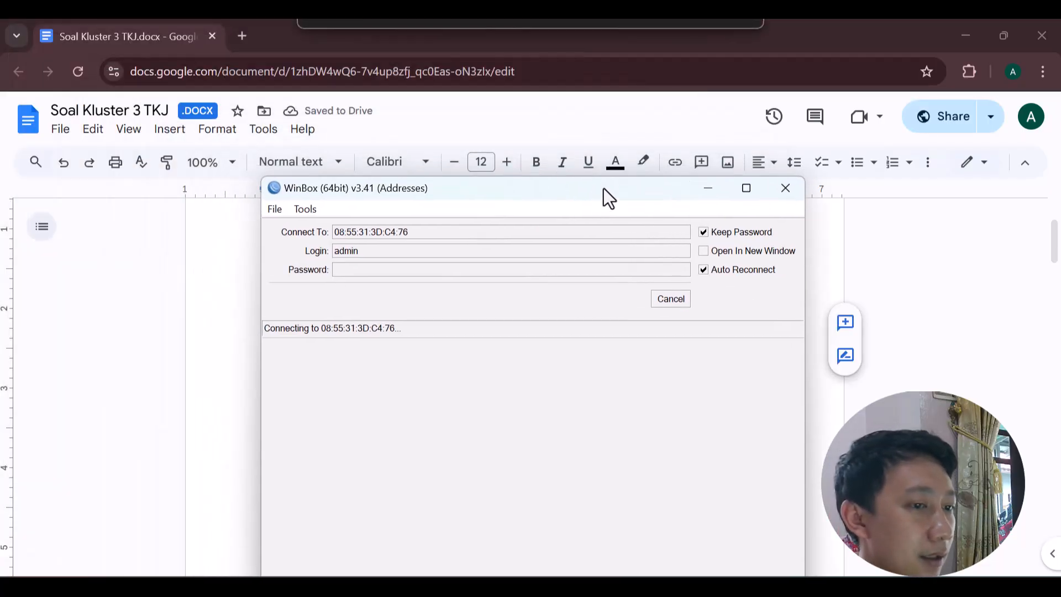
{"action": "left_click", "coordinate": [681, 298]}
{"action": "key", "text": "Tab"}
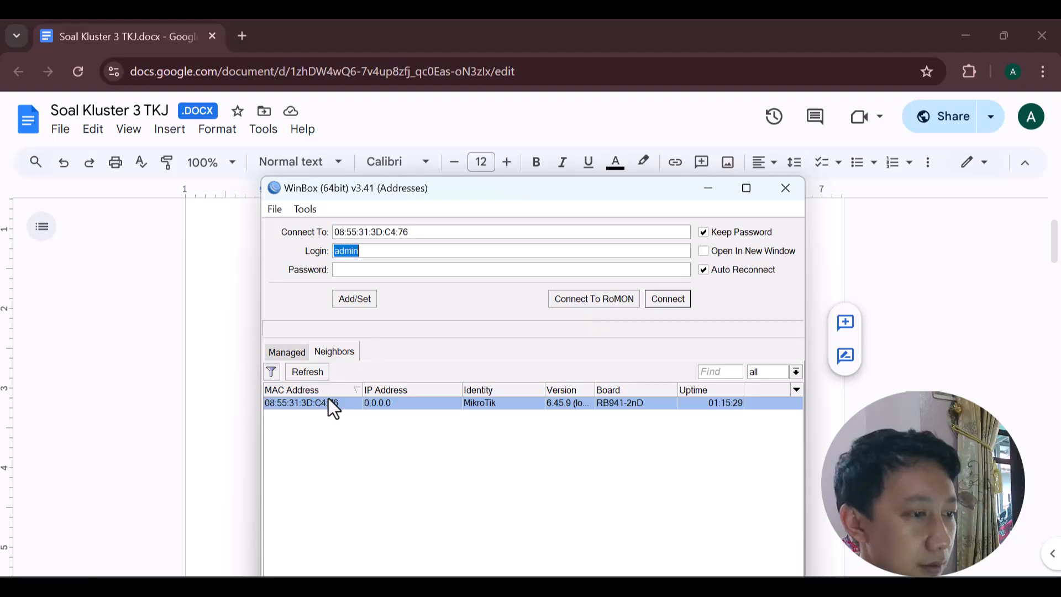
{"action": "left_click", "coordinate": [679, 299]}
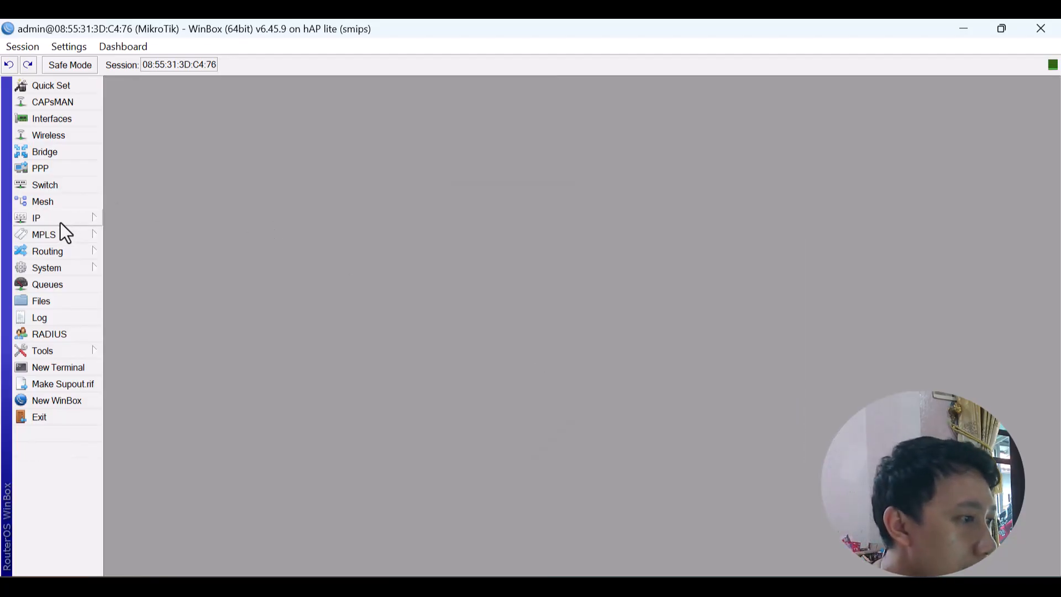
{"action": "left_click", "coordinate": [69, 266]}
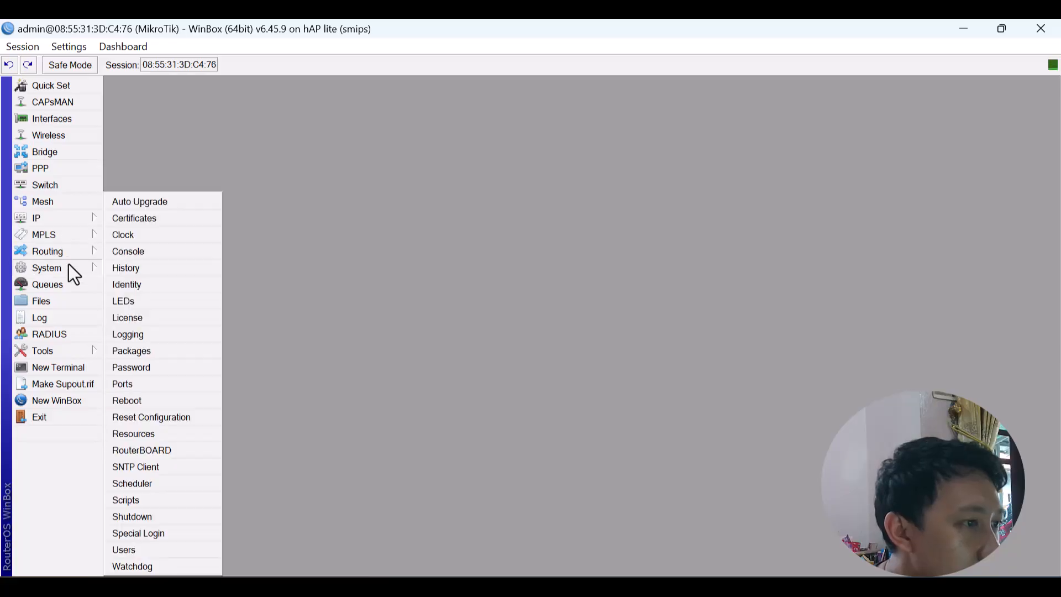
{"action": "left_click", "coordinate": [148, 415]}
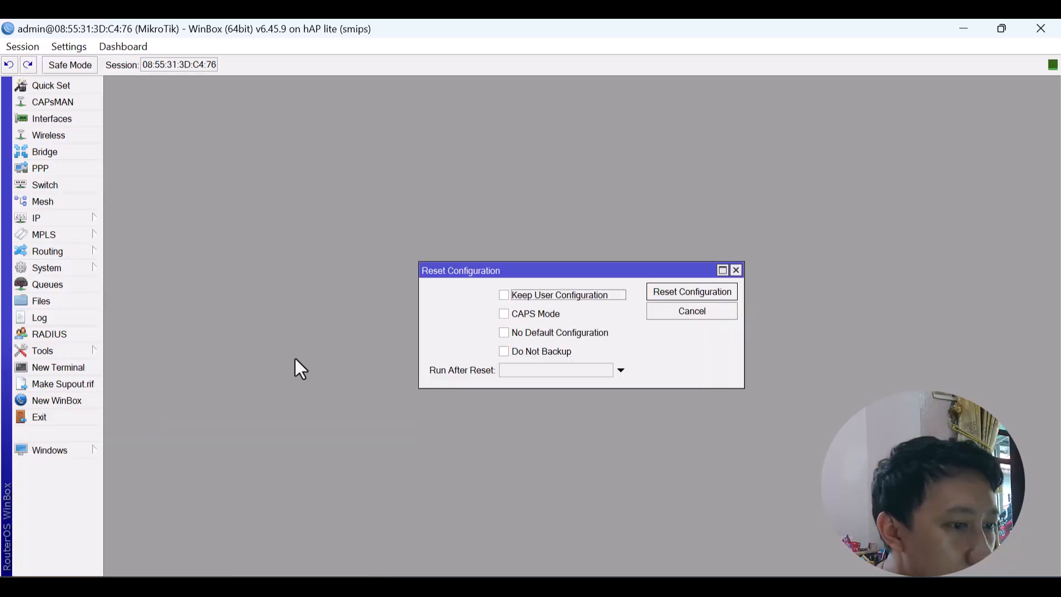
{"action": "left_click", "coordinate": [504, 332]}
{"action": "left_click", "coordinate": [505, 352]}
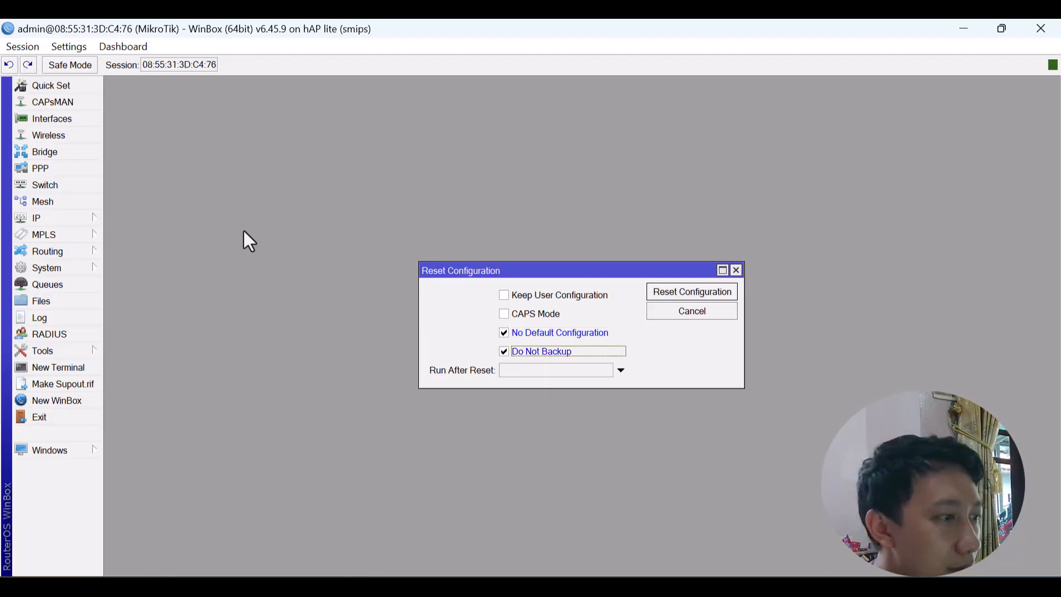
{"action": "left_click", "coordinate": [64, 221]}
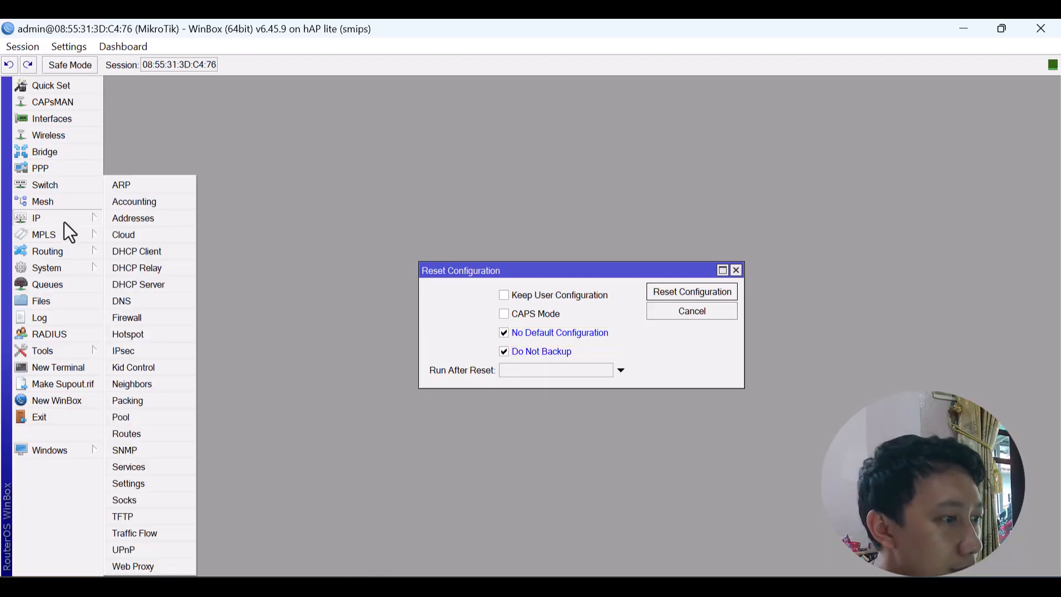
{"action": "left_click", "coordinate": [165, 223]}
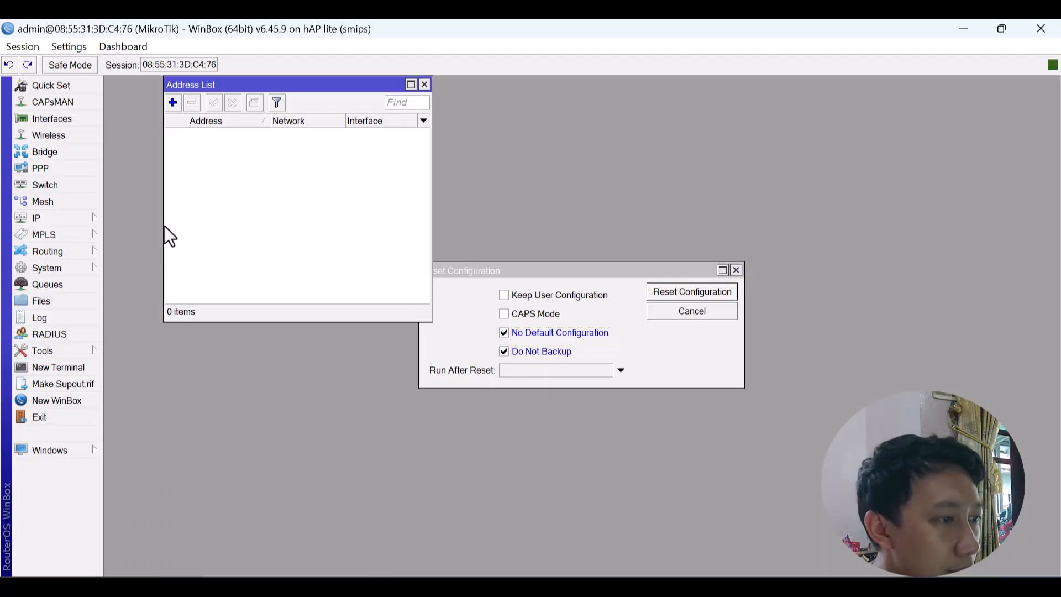
{"action": "left_click", "coordinate": [423, 84]}
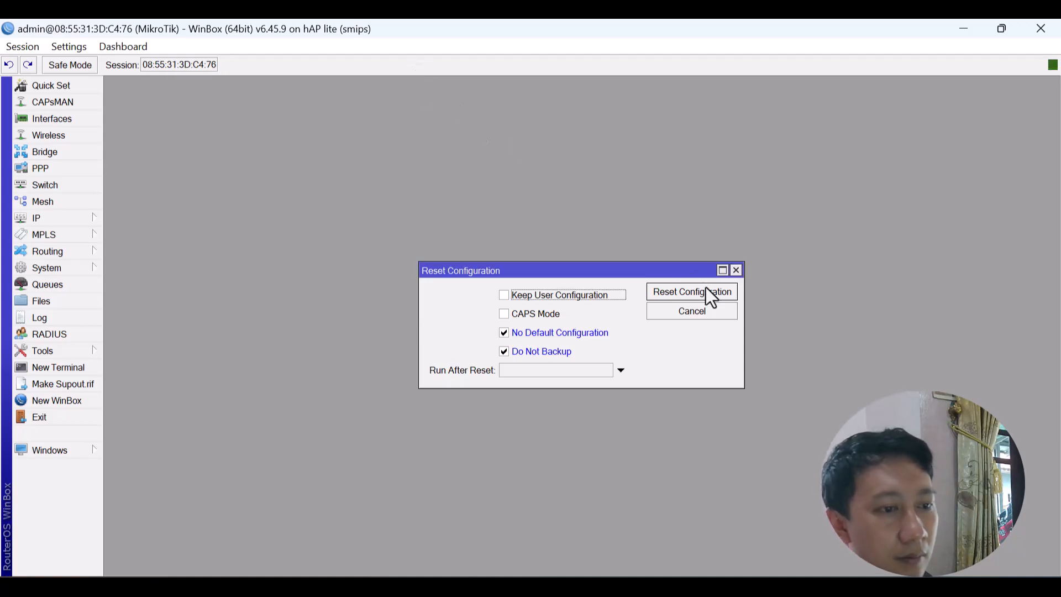
{"action": "left_click", "coordinate": [737, 271]}
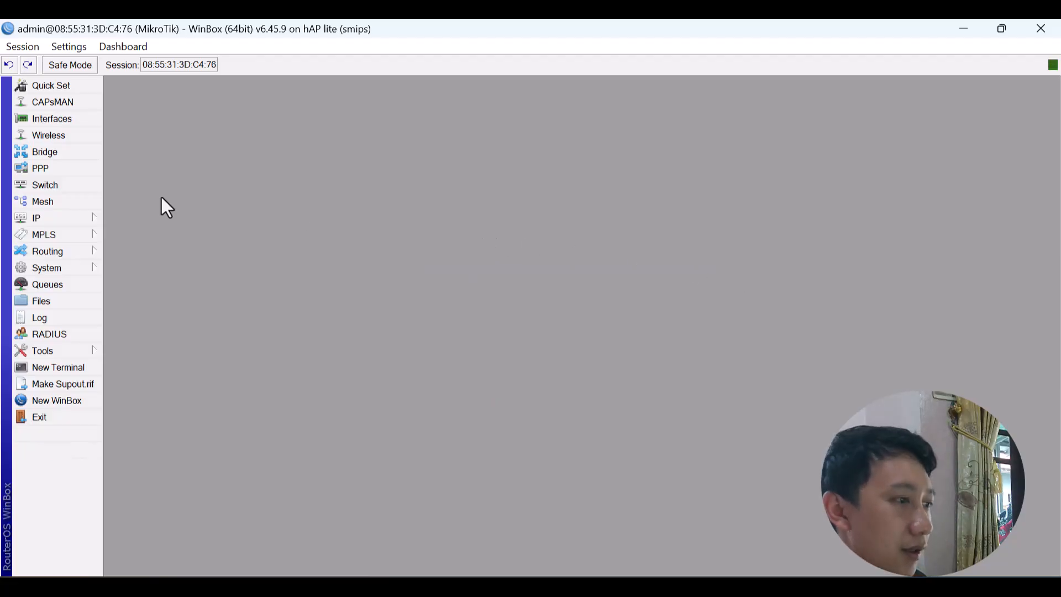
Rename interface ether1 to ether1-WAN in the Interface List.
{"action": "left_click", "coordinate": [64, 114]}
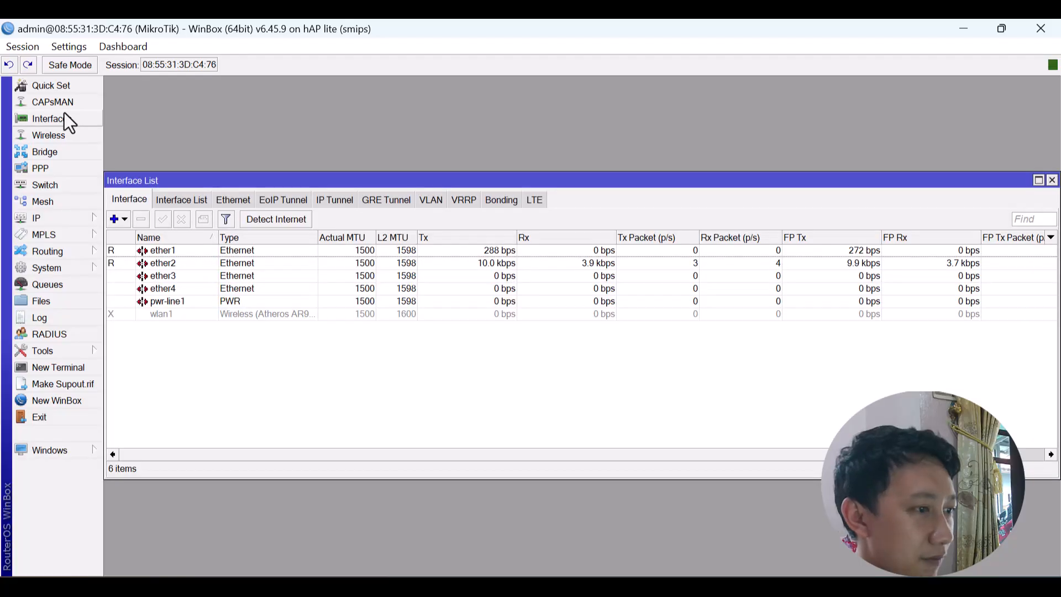
{"action": "double_click", "coordinate": [194, 249]}
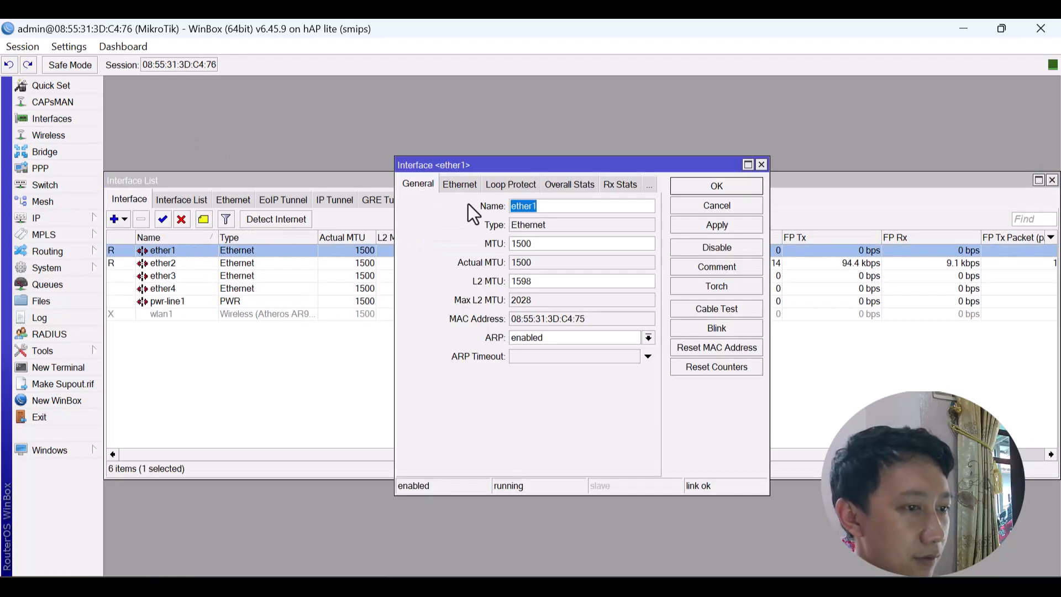
{"action": "left_click", "coordinate": [566, 205]}
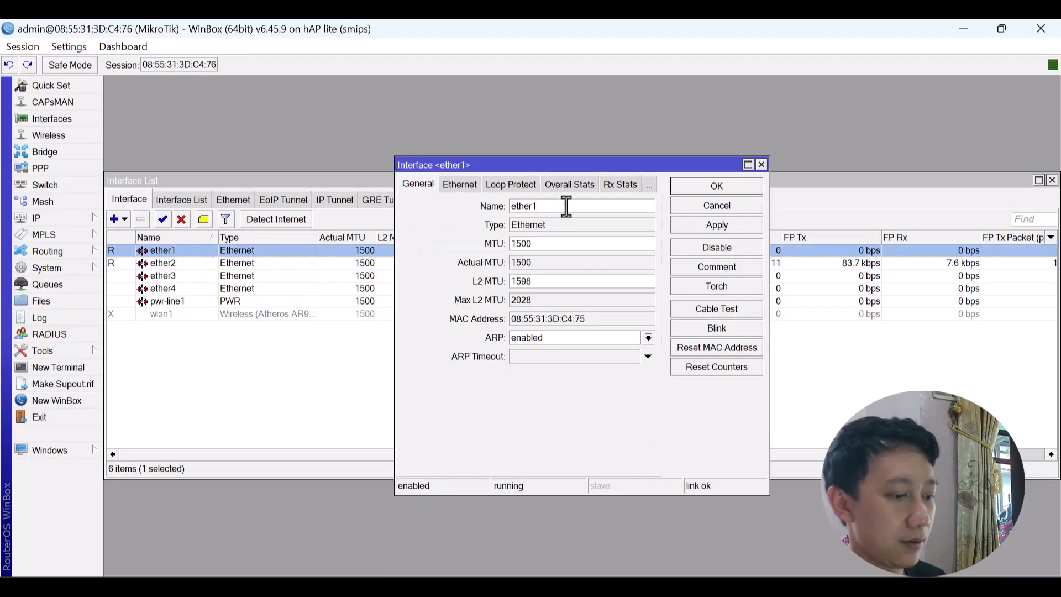
{"action": "type", "text": "WAN"}
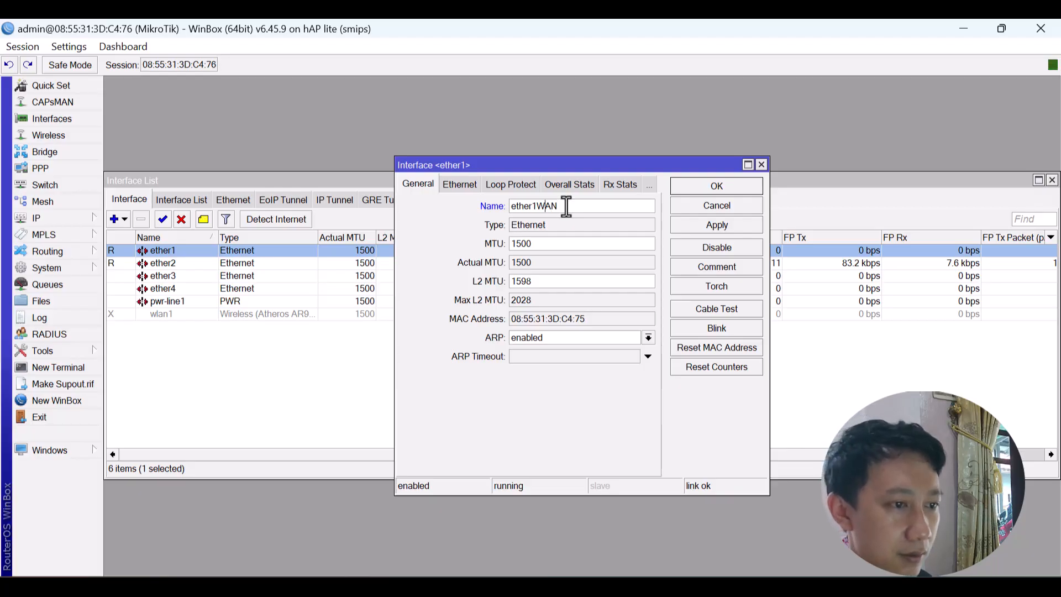
{"action": "type", "text": "-"}
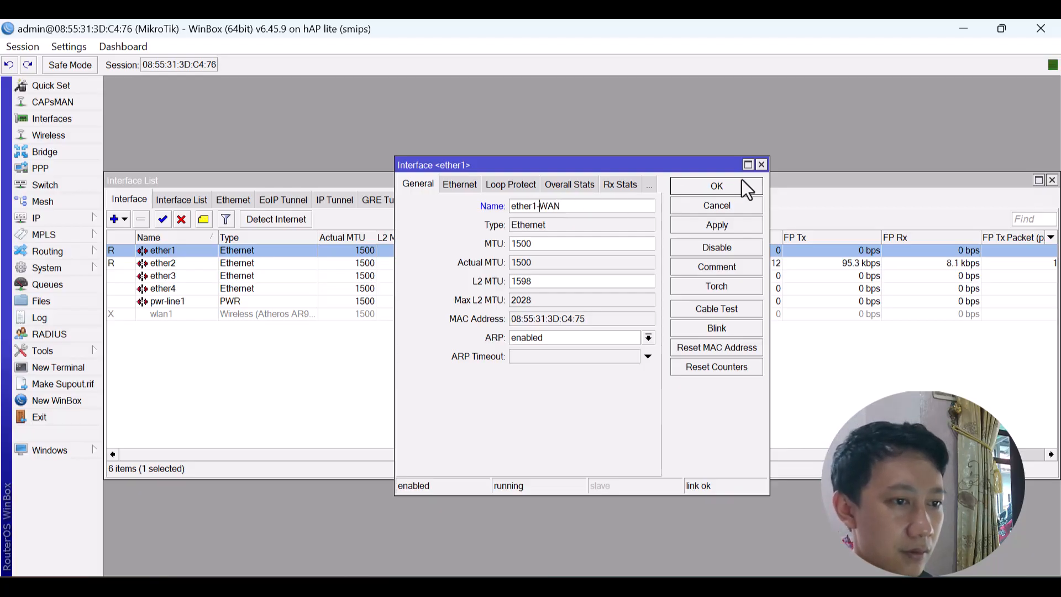
{"action": "left_click", "coordinate": [742, 184]}
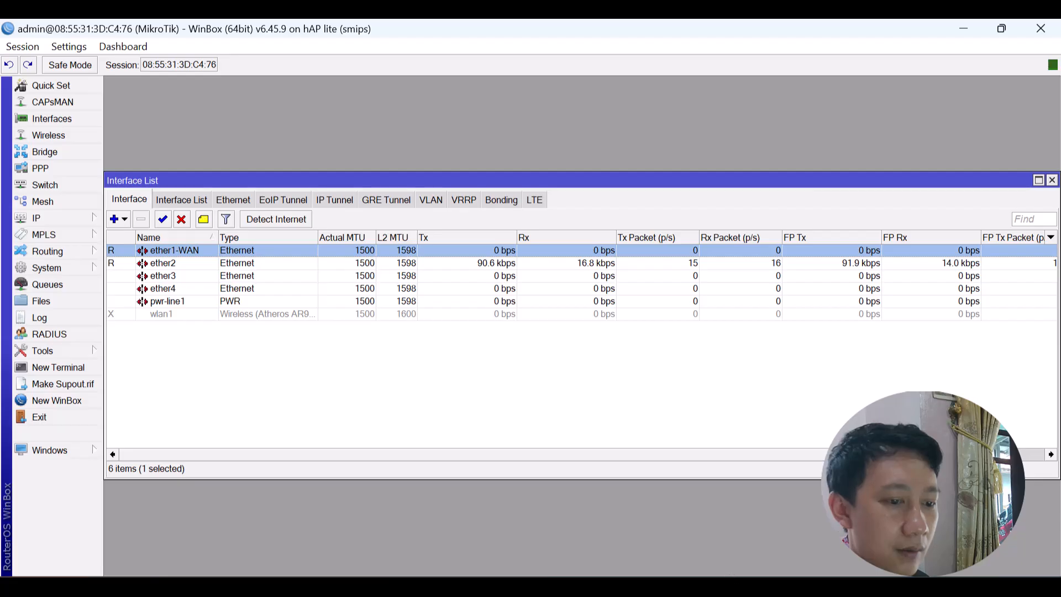
{"action": "left_click", "coordinate": [738, 544]}
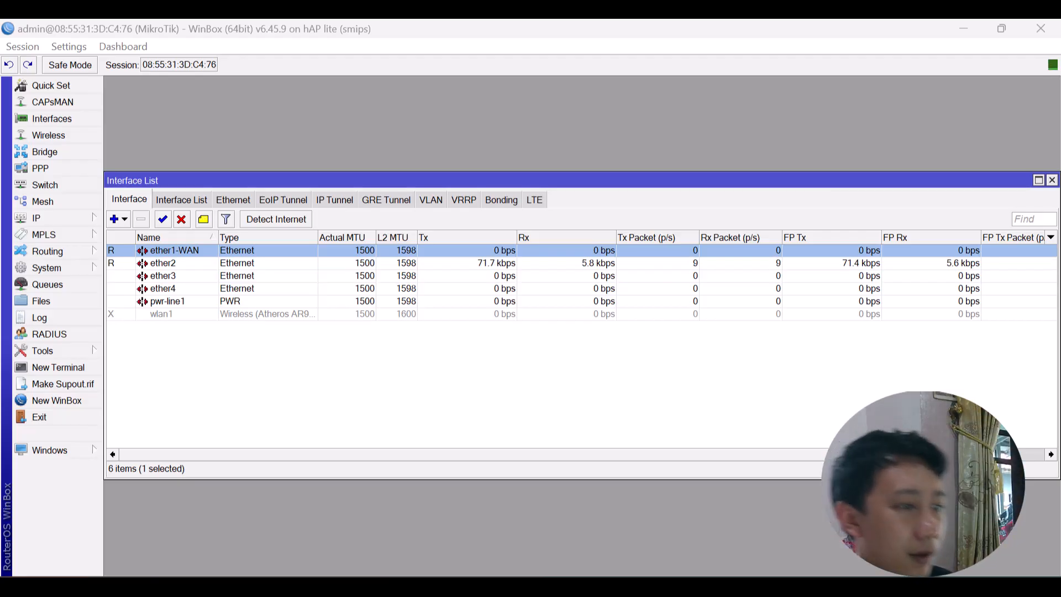
{"action": "double_click", "coordinate": [184, 263]}
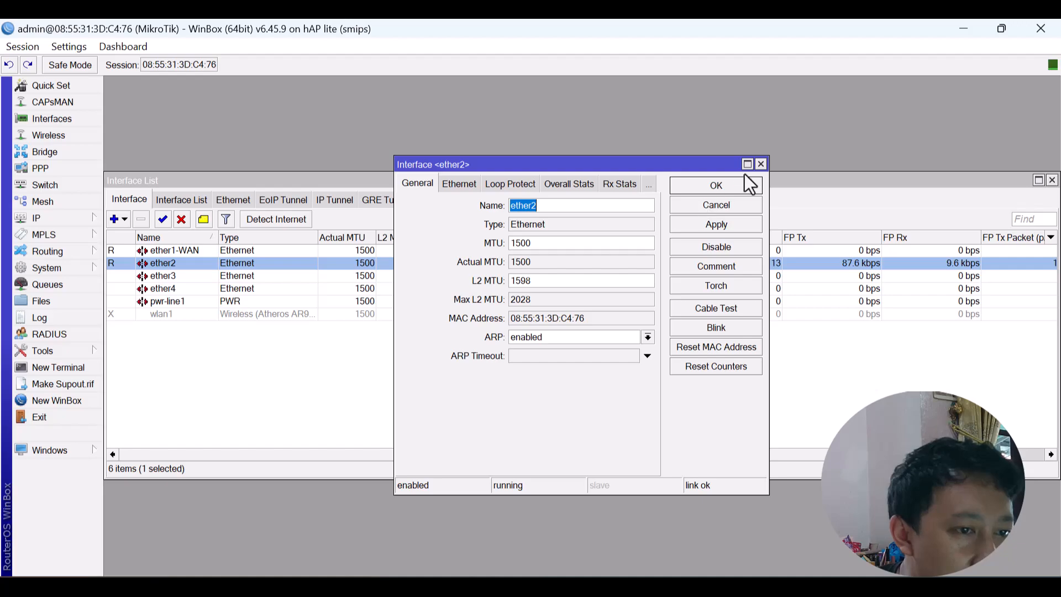
{"action": "left_click", "coordinate": [761, 165]}
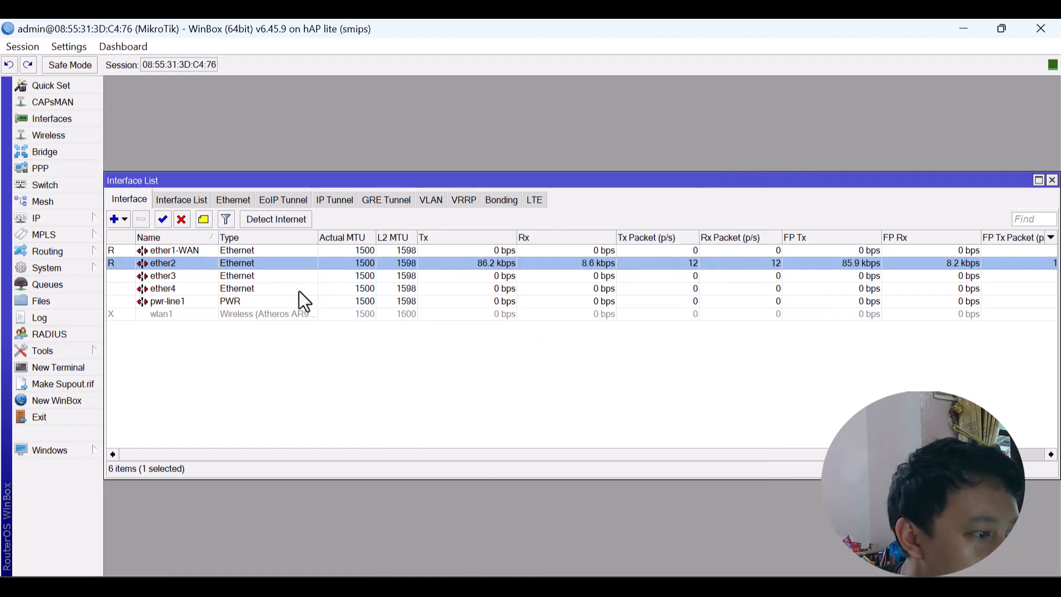
Rename wlan1 to wlan1-HOTSPOT and enable the interface.
{"action": "left_click", "coordinate": [177, 313]}
{"action": "double_click", "coordinate": [178, 313]}
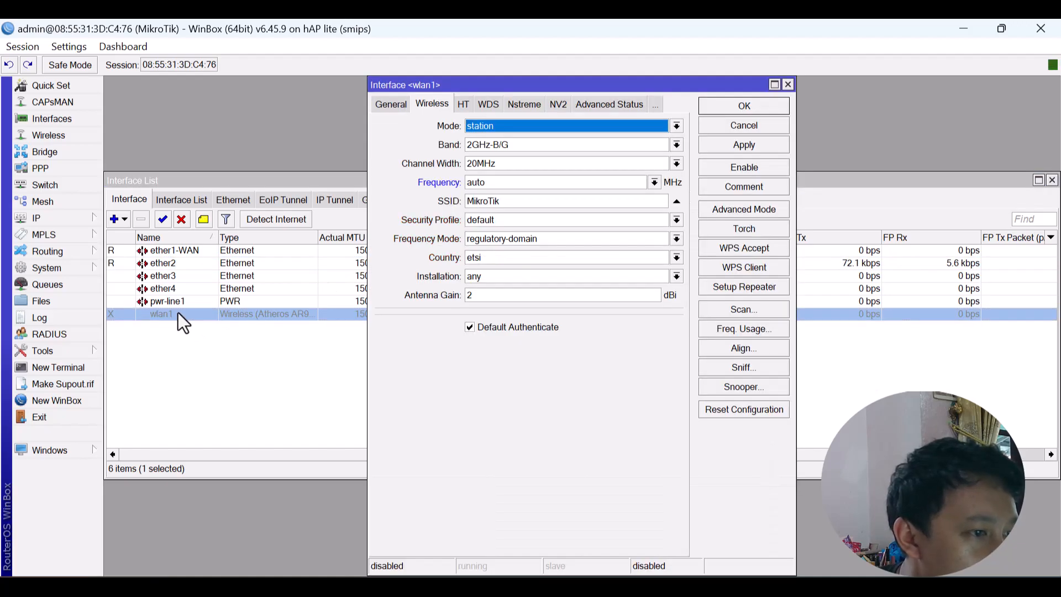
{"action": "left_click", "coordinate": [389, 104]}
{"action": "left_click", "coordinate": [526, 127]}
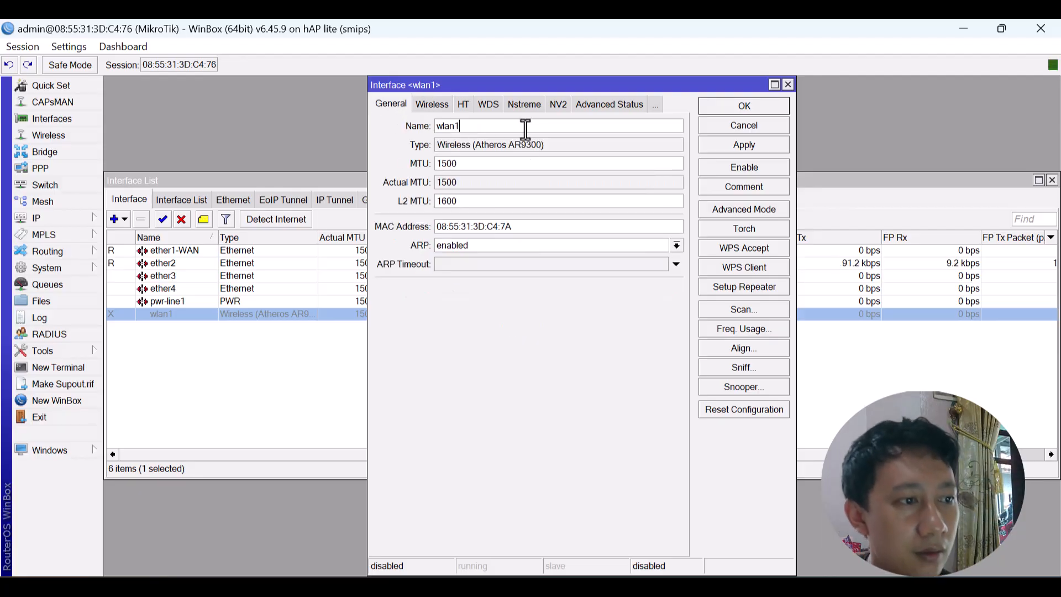
{"action": "type", "text": "-HOTPSO"}
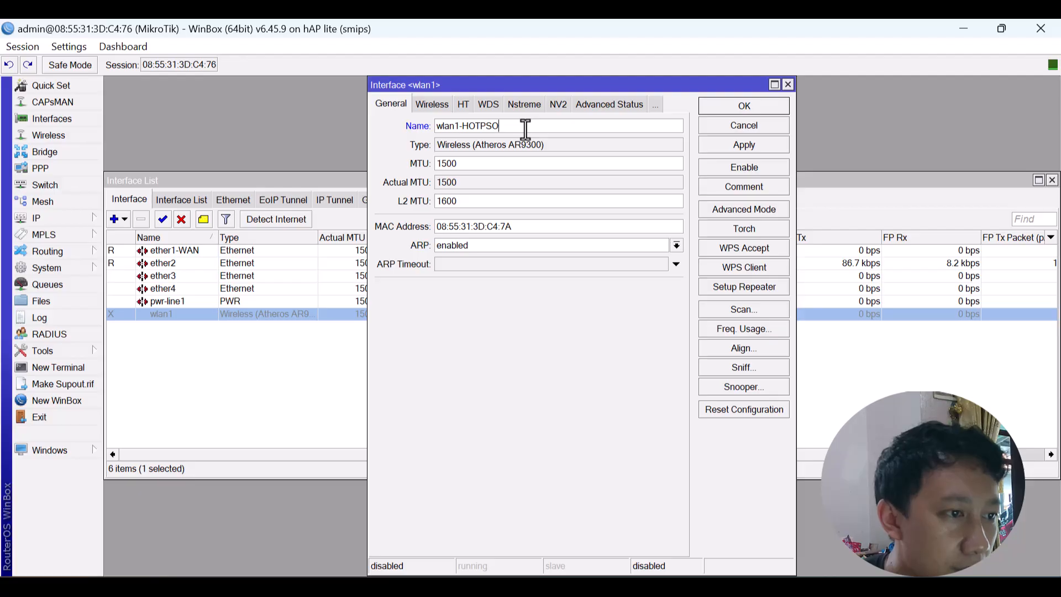
{"action": "key", "text": "BackSpace"}
{"action": "key", "text": "BackSpace"}
{"action": "key", "text": "BackSpace"}
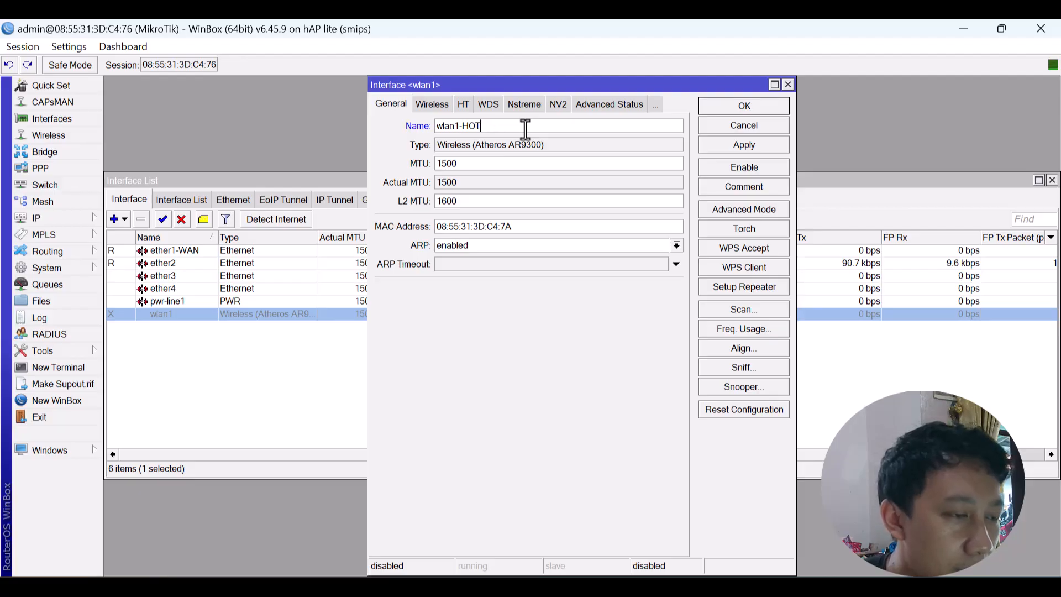
{"action": "type", "text": "SPOT"}
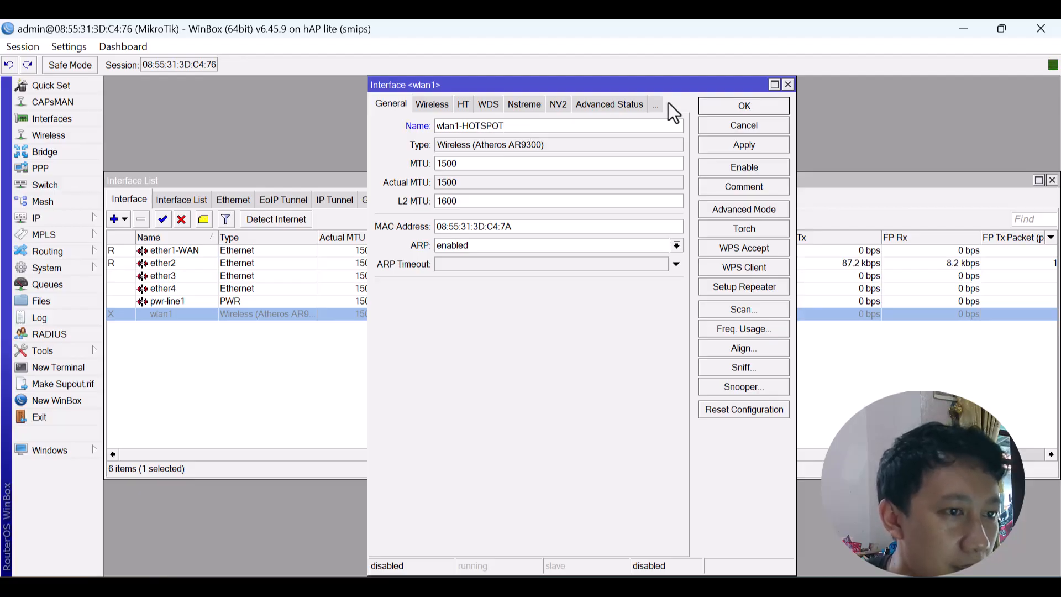
{"action": "left_click", "coordinate": [725, 104]}
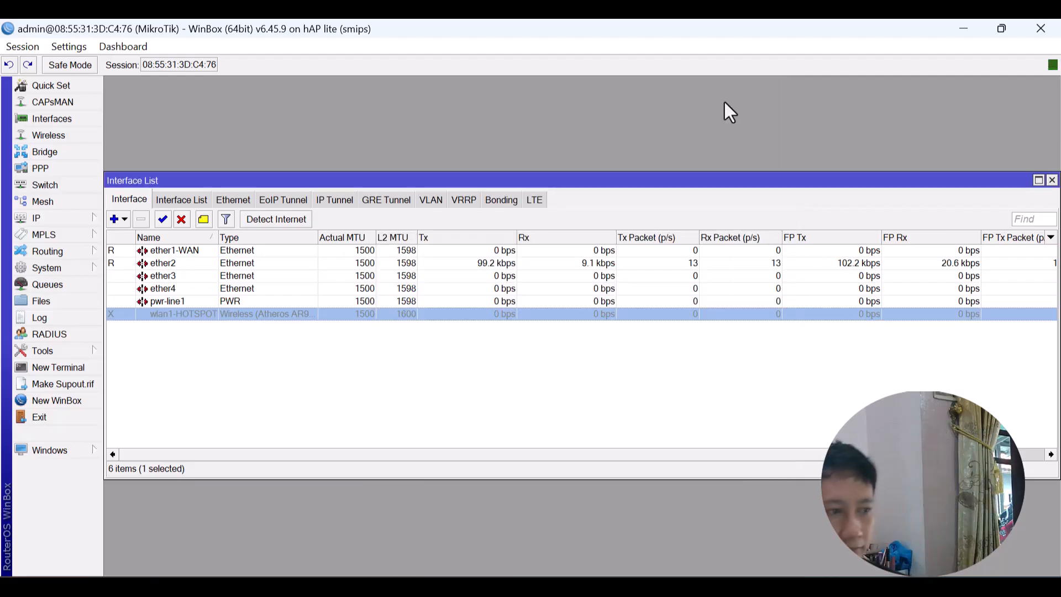
{"action": "left_click", "coordinate": [166, 217]}
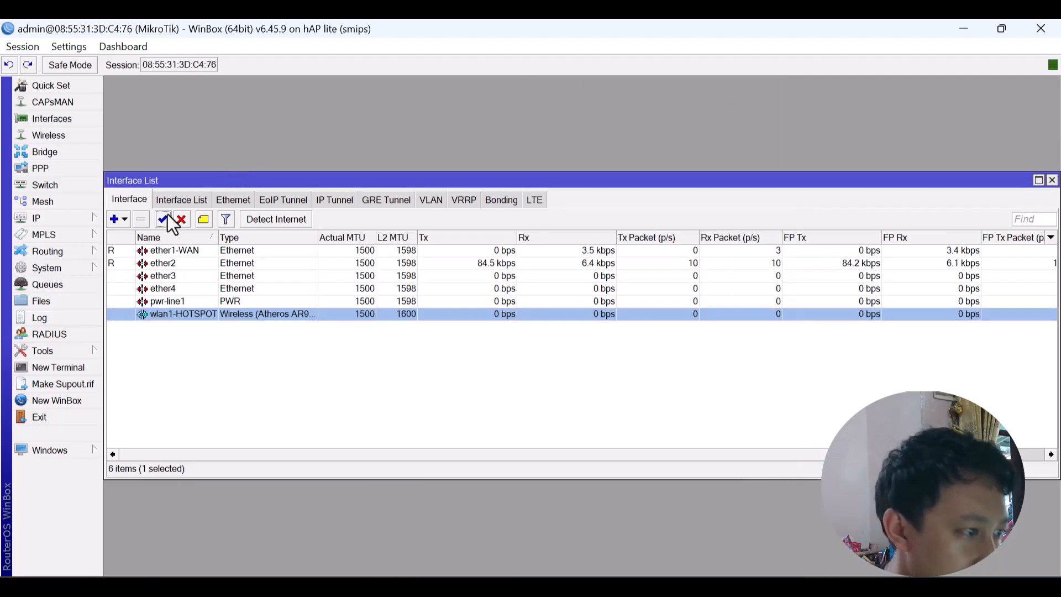
{"action": "left_click", "coordinate": [78, 221]}
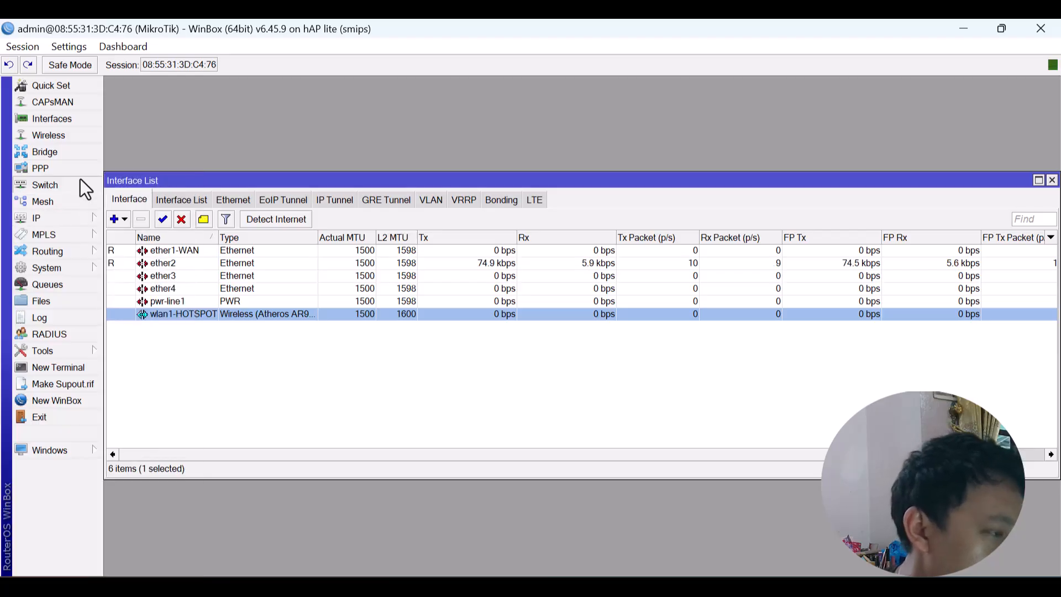
{"action": "mouse_move", "coordinate": [60, 217]}
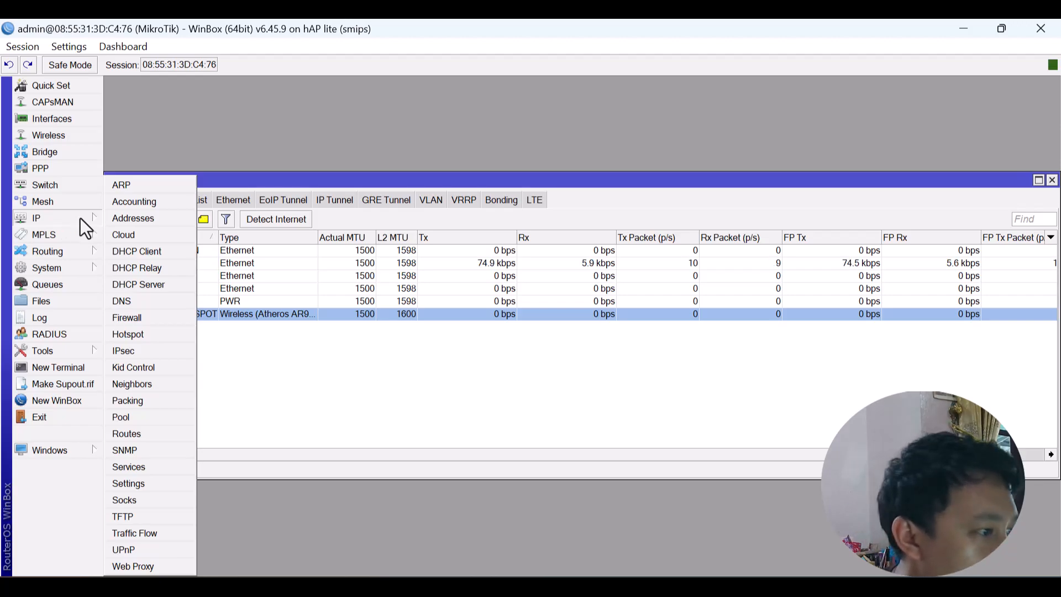
Open the router's empty IP Address List and move it aside.
{"action": "left_click", "coordinate": [136, 216]}
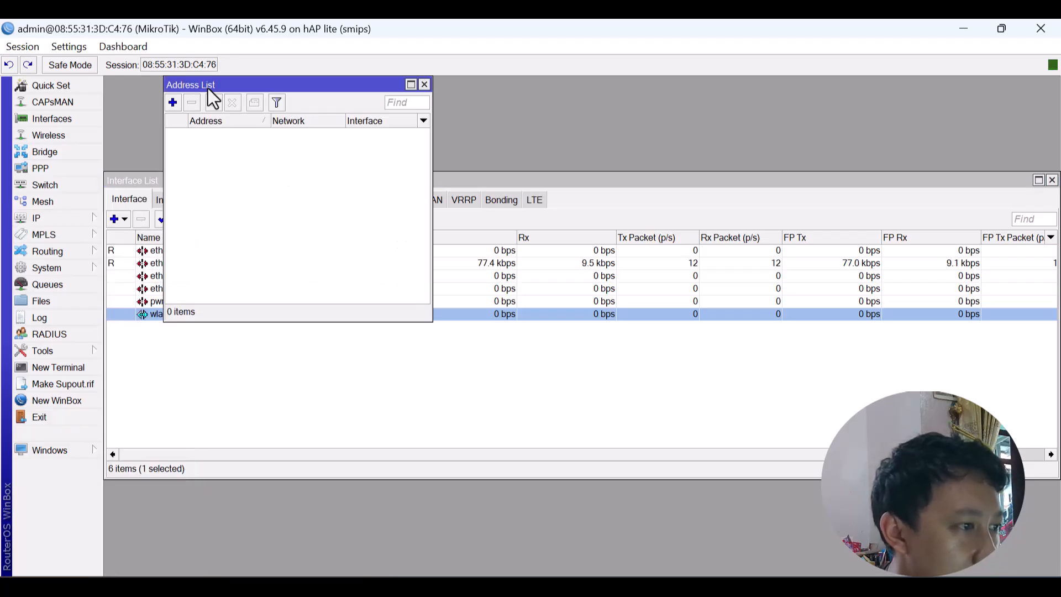
{"action": "left_click_drag", "start_coordinate": [210, 88], "coordinate": [367, 227]}
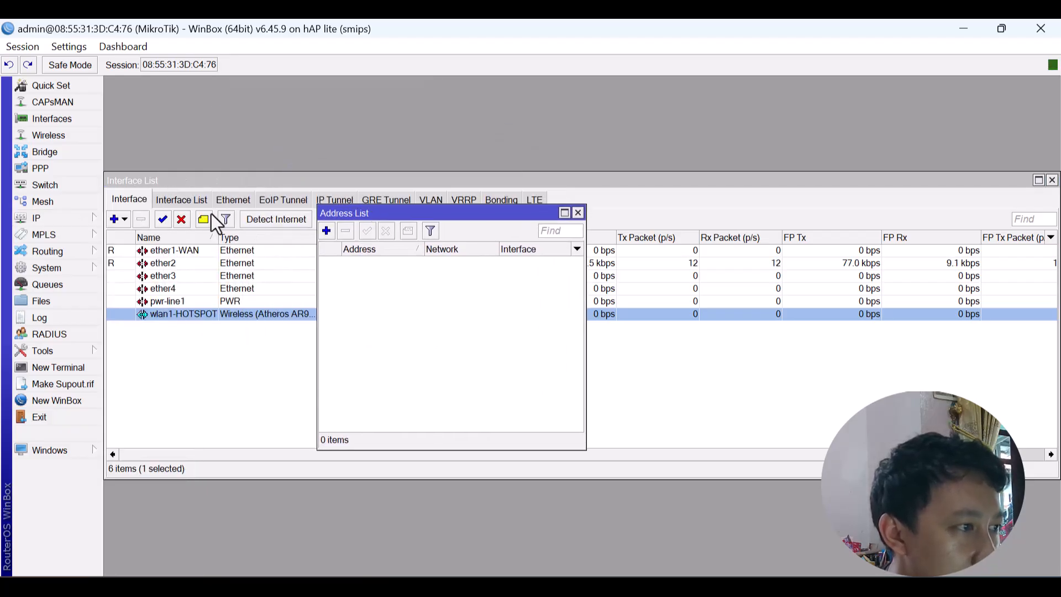
{"action": "left_click", "coordinate": [75, 223]}
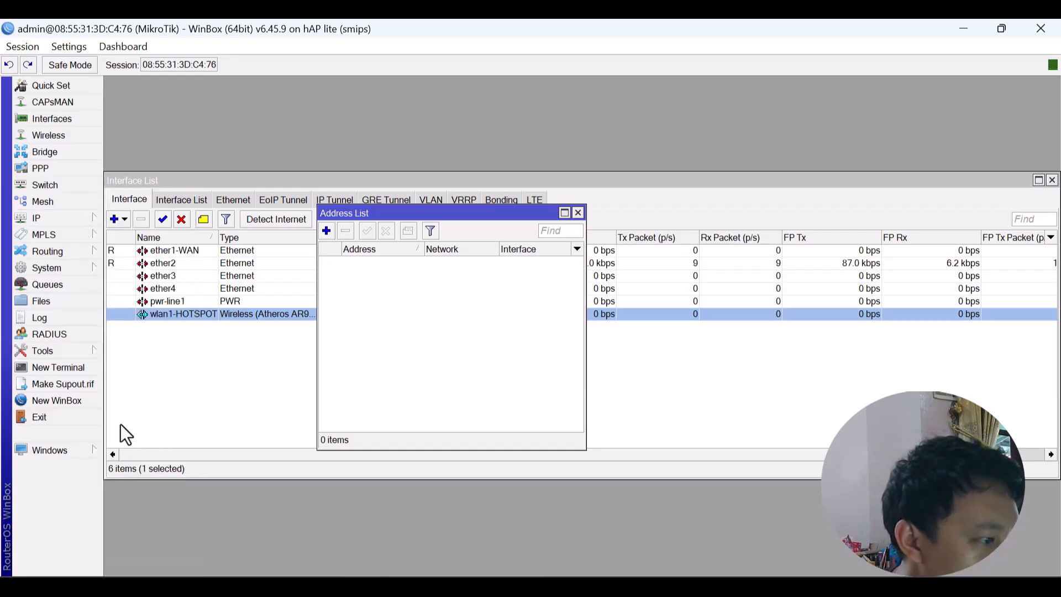
{"action": "left_click", "coordinate": [69, 264]}
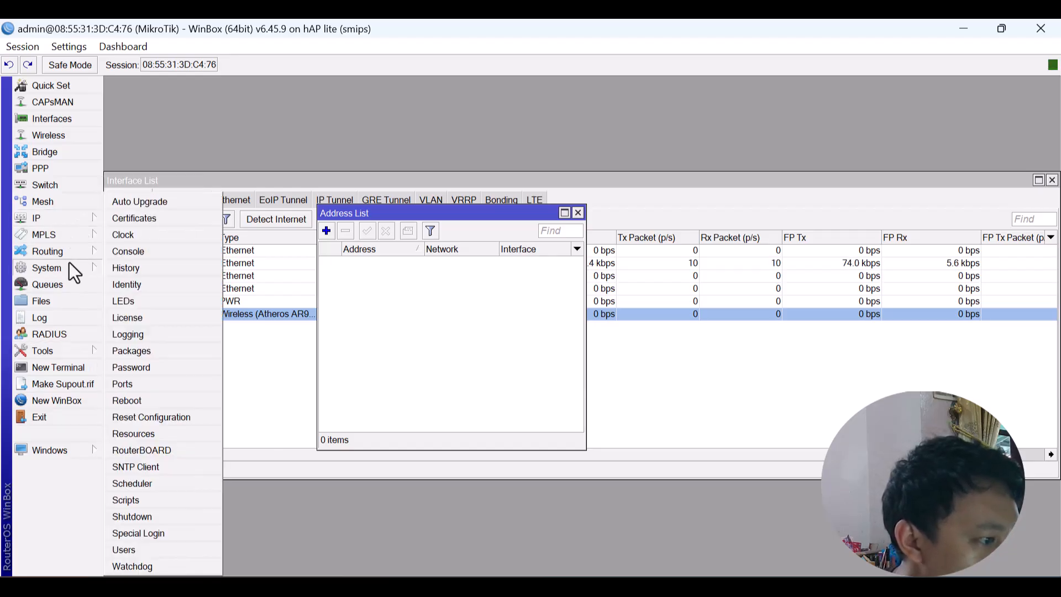
Set the router identity to 'R2-Ruang Lab Komputer', checking the assignment document.
{"action": "left_click", "coordinate": [150, 285]}
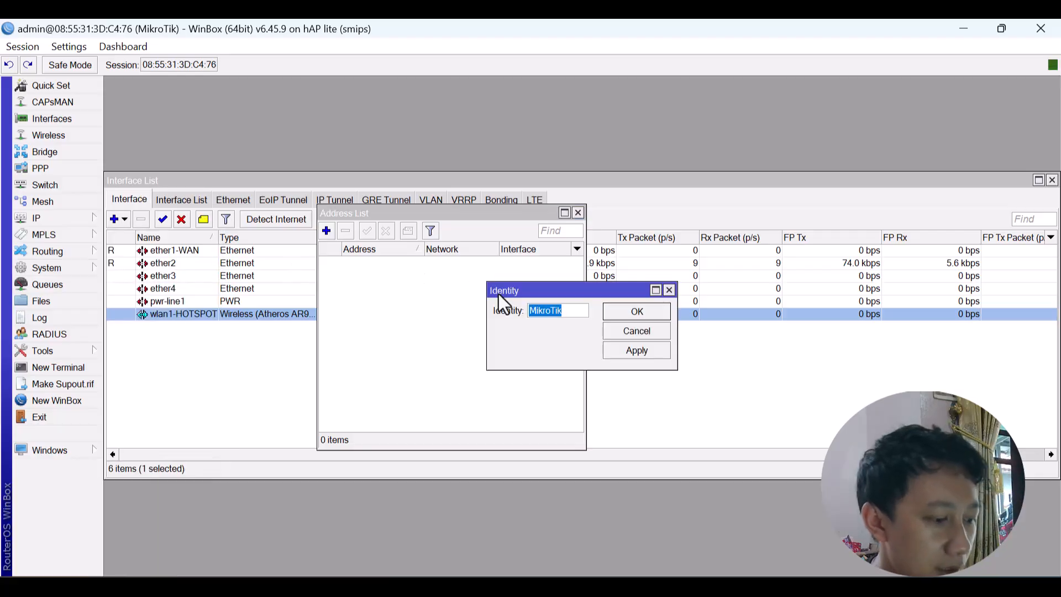
{"action": "type", "text": "R2-"}
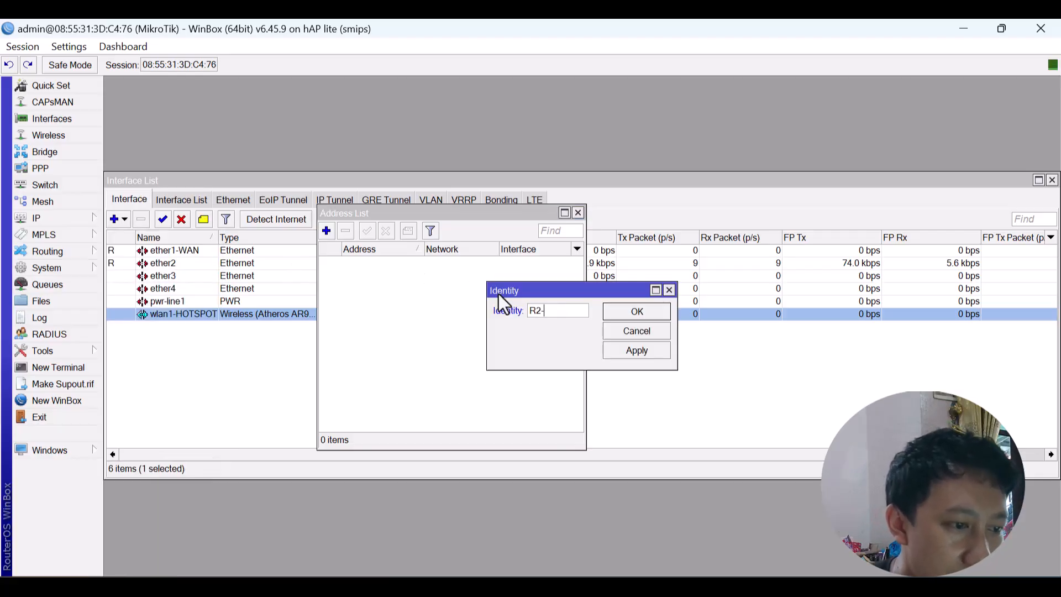
{"action": "key", "text": "alt+Tab"}
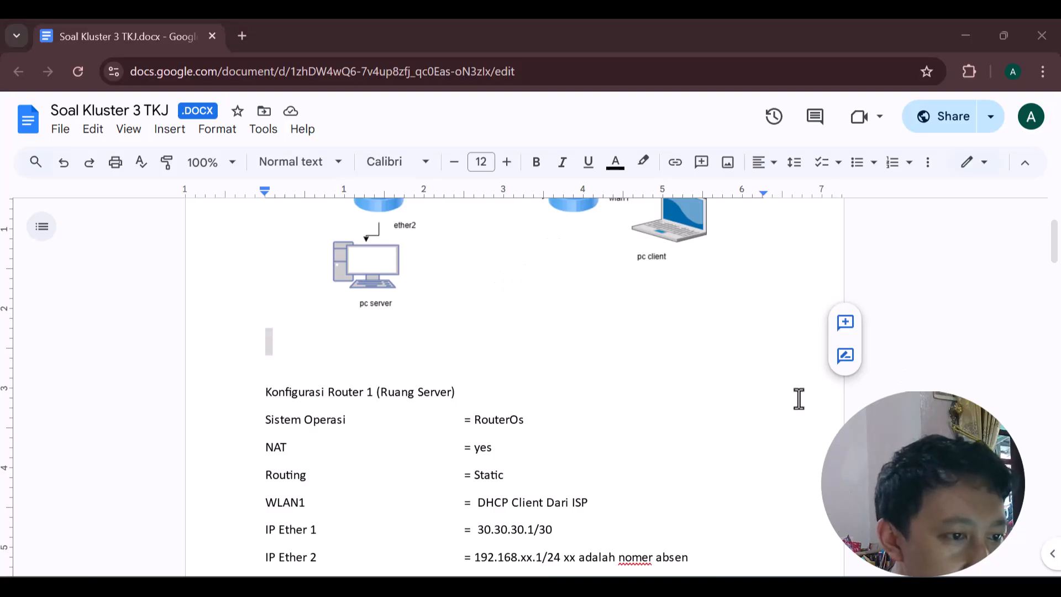
{"action": "scroll", "coordinate": [663, 334], "scroll_direction": "up", "scroll_amount": 3}
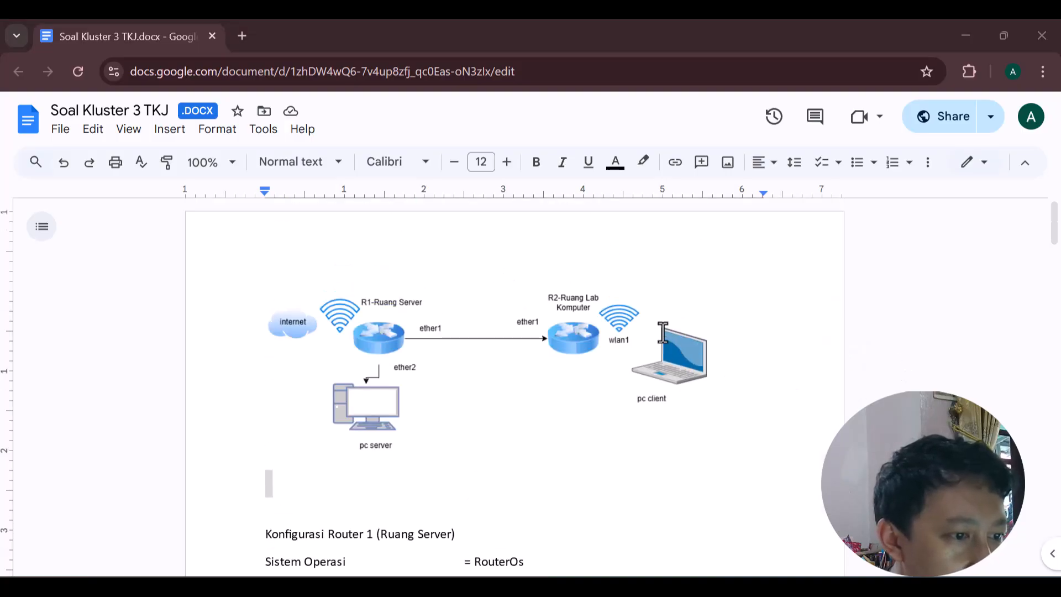
{"action": "key", "text": "alt+Tab"}
{"action": "key", "text": "alt+Tab"}
{"action": "key", "text": "Tab"}
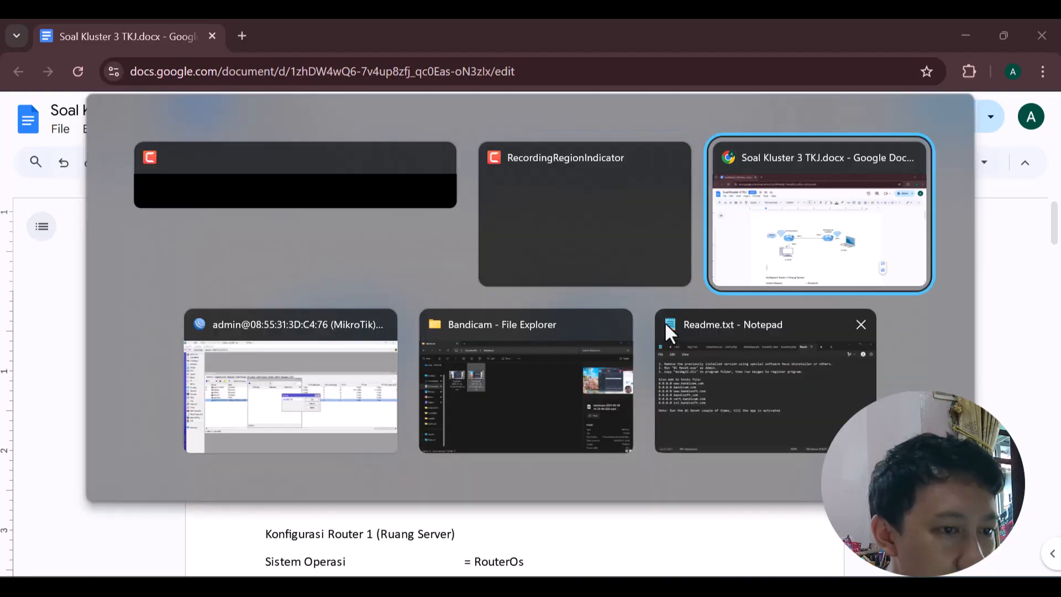
{"action": "key", "text": "alt+Tab"}
{"action": "key", "text": "Tab"}
{"action": "key", "text": "Tab"}
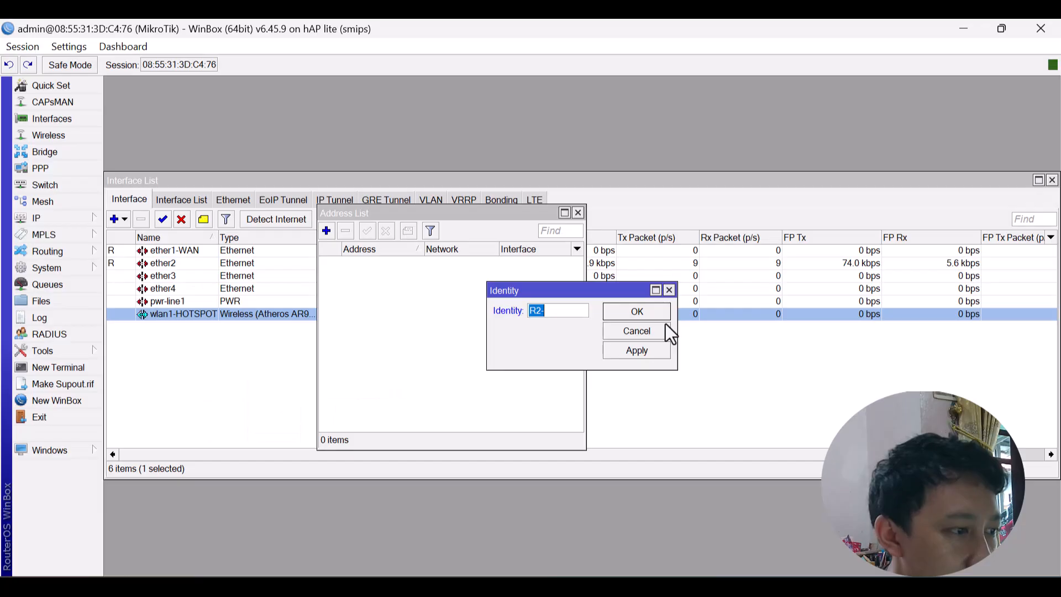
{"action": "left_click", "coordinate": [559, 305]}
{"action": "type", "text": "R"}
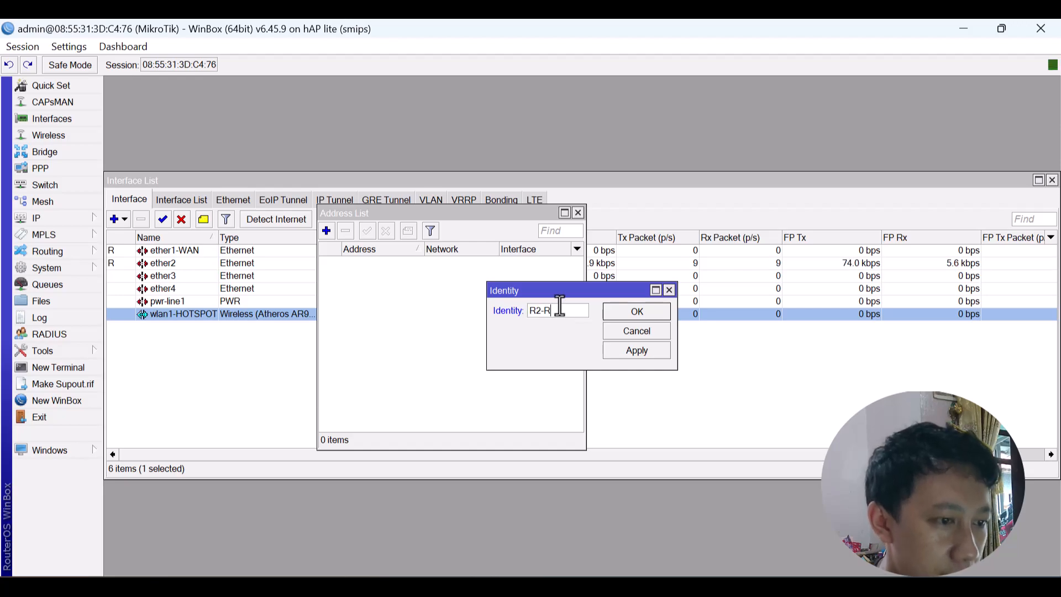
{"action": "type", "text": "uang Lab "}
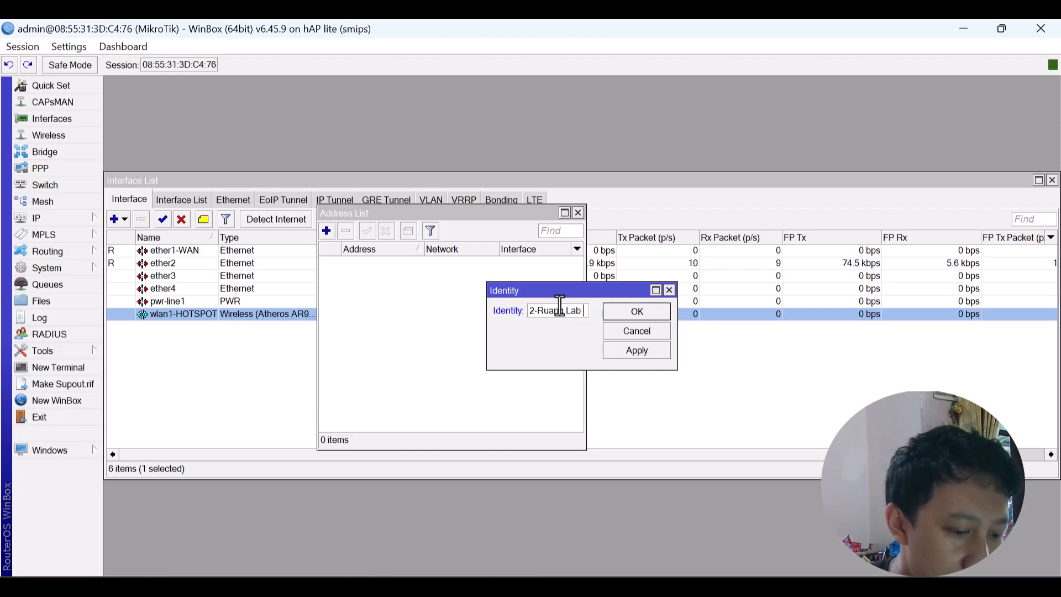
{"action": "type", "text": "Komputer"}
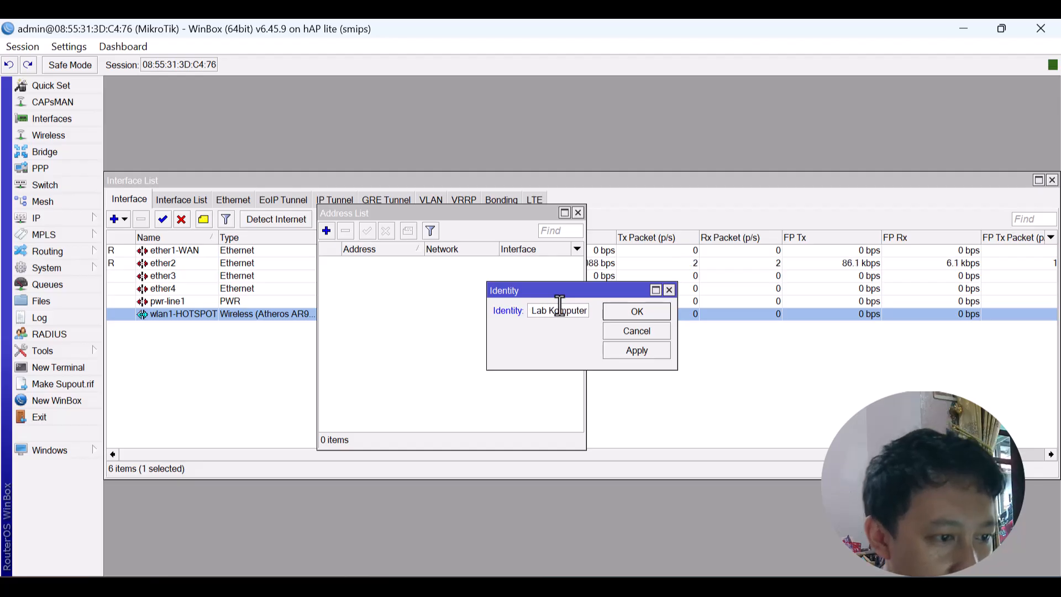
{"action": "left_click", "coordinate": [666, 311]}
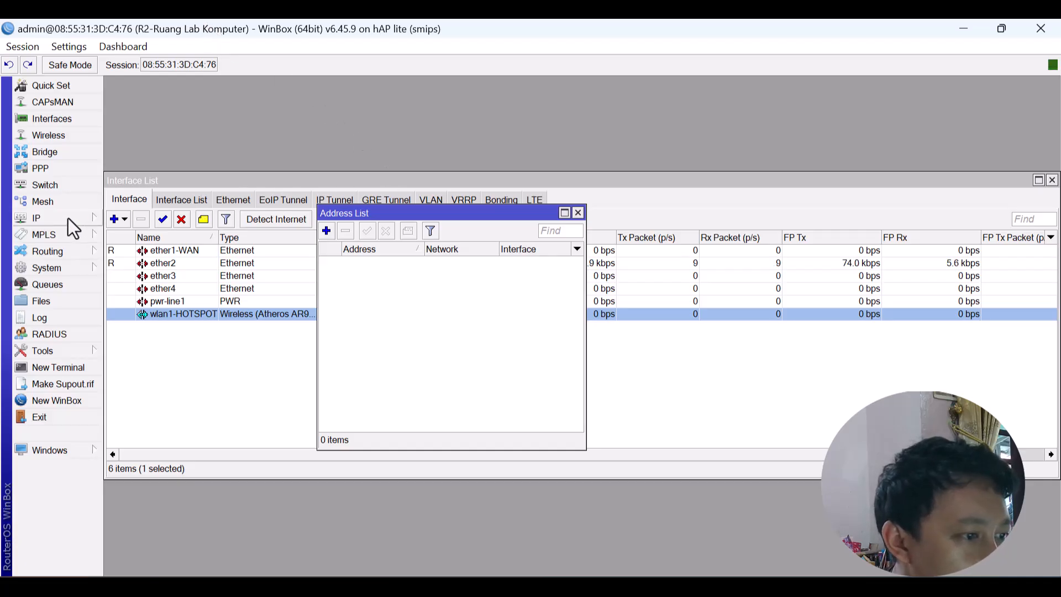
Add IP address 30.30.30.2/30 on interface ether1-WAN.
{"action": "left_click", "coordinate": [327, 230]}
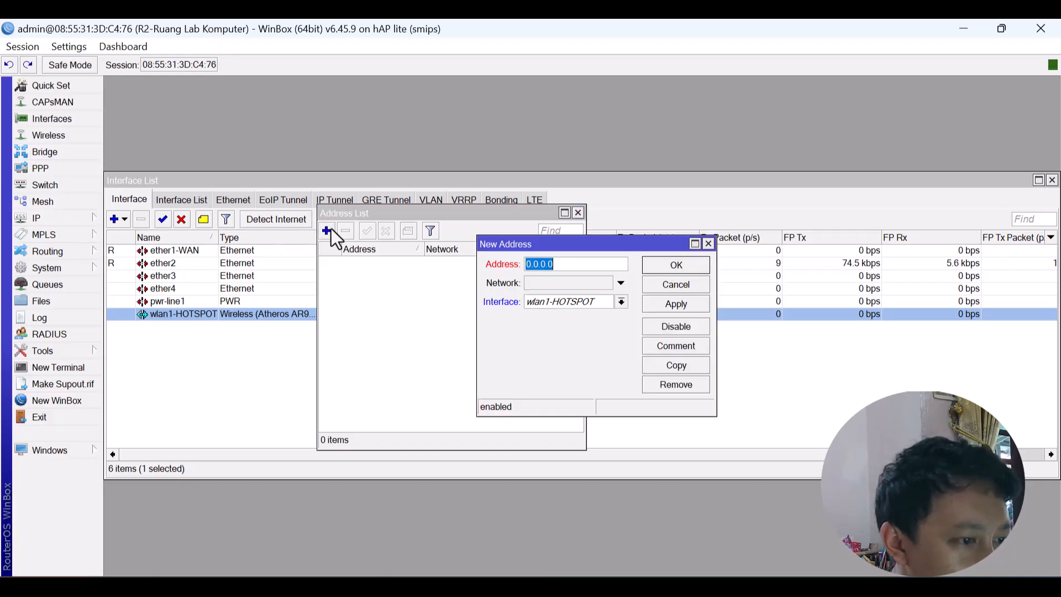
{"action": "left_click", "coordinate": [601, 305]}
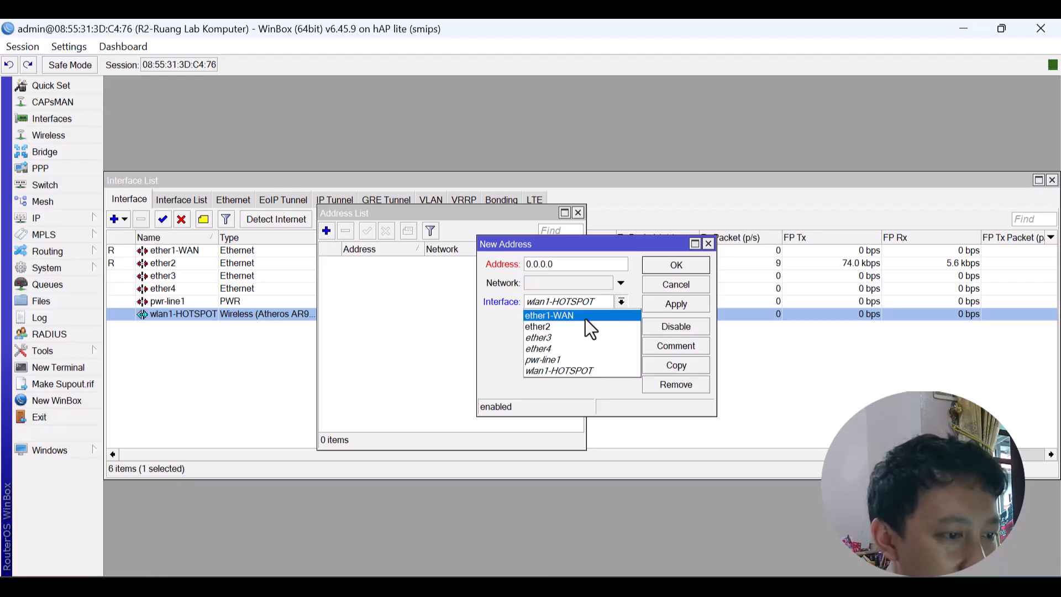
{"action": "left_click", "coordinate": [582, 317]}
{"action": "double_click", "coordinate": [576, 263]}
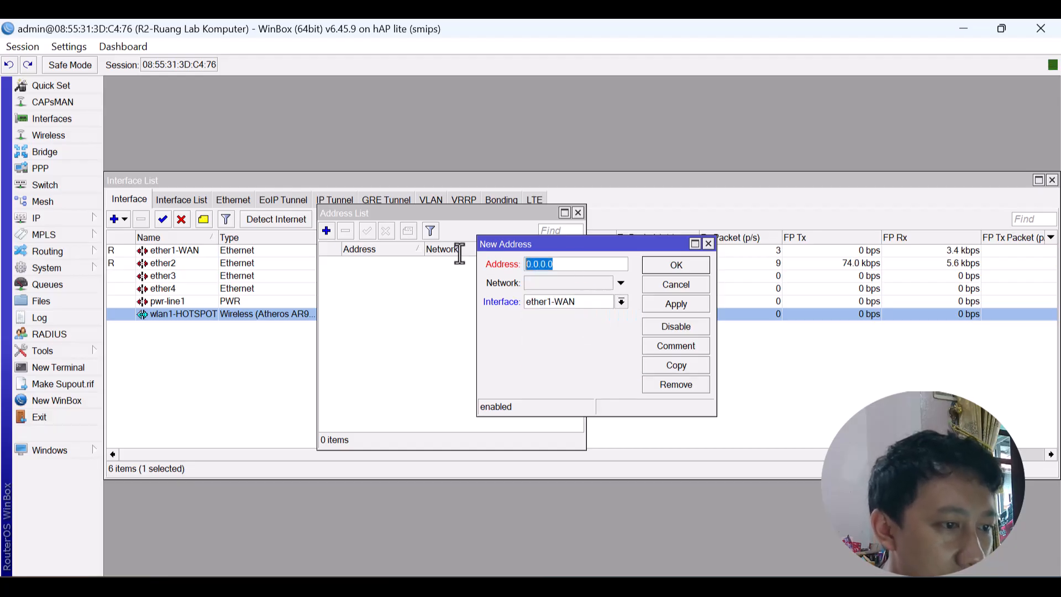
{"action": "type", "text": "30.30.30."}
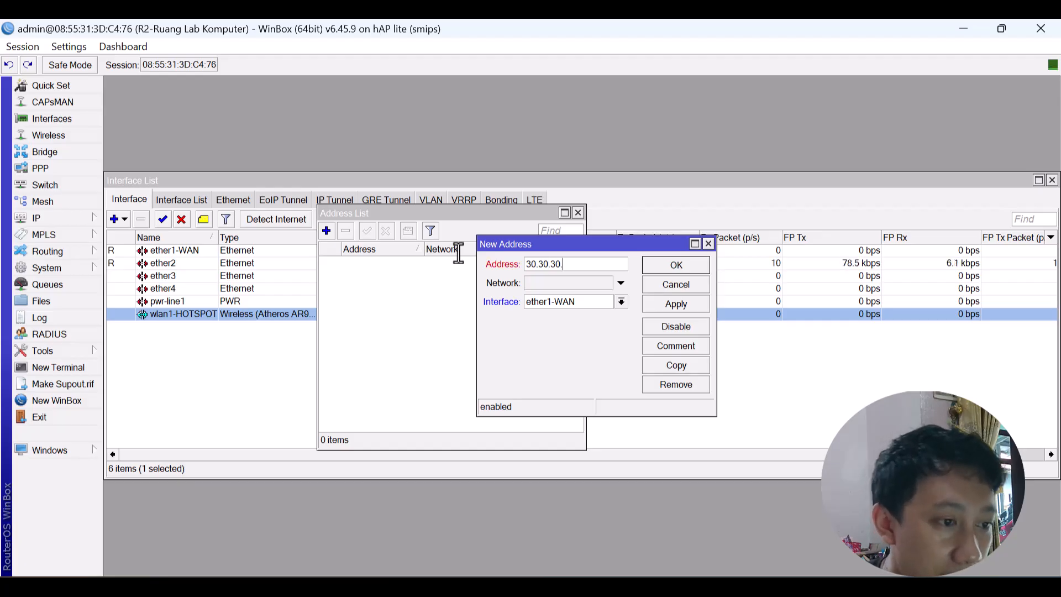
{"action": "type", "text": "2"}
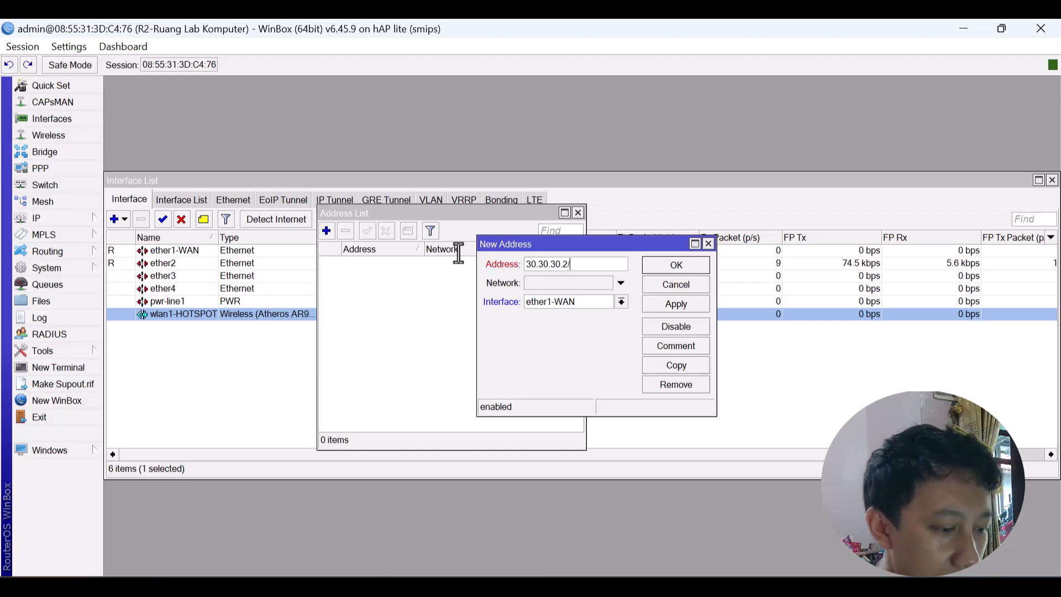
{"action": "type", "text": "/30"}
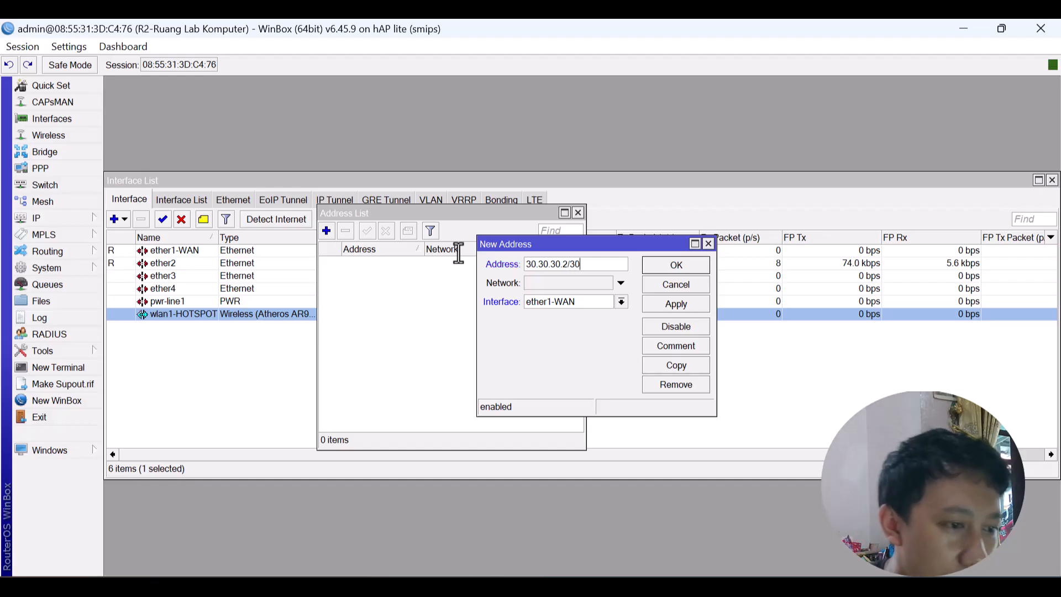
{"action": "left_click", "coordinate": [665, 265]}
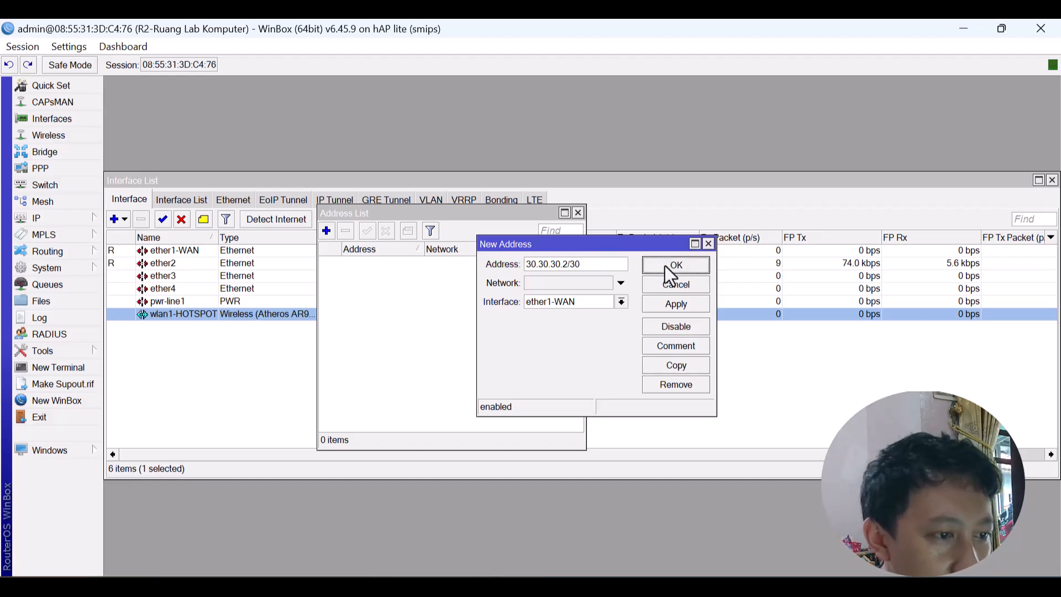
{"action": "key", "text": "alt+Tab"}
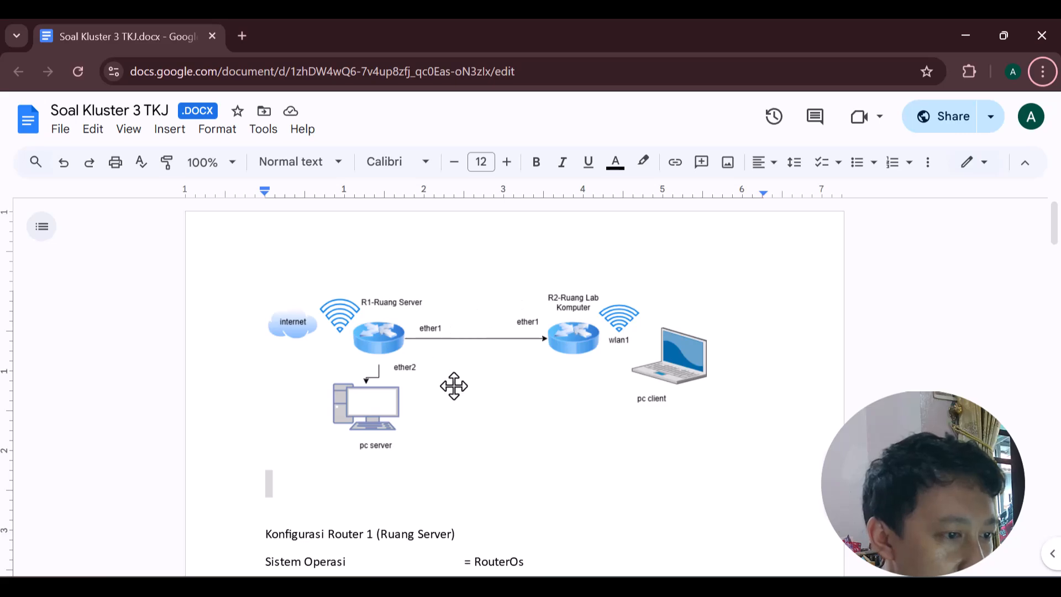
Find Router 2's settings in the document and highlight the WLAN1 address 172.168.xx.1.
{"action": "scroll", "coordinate": [453, 384], "scroll_direction": "down", "scroll_amount": 12}
{"action": "scroll", "coordinate": [459, 385], "scroll_direction": "down", "scroll_amount": 2}
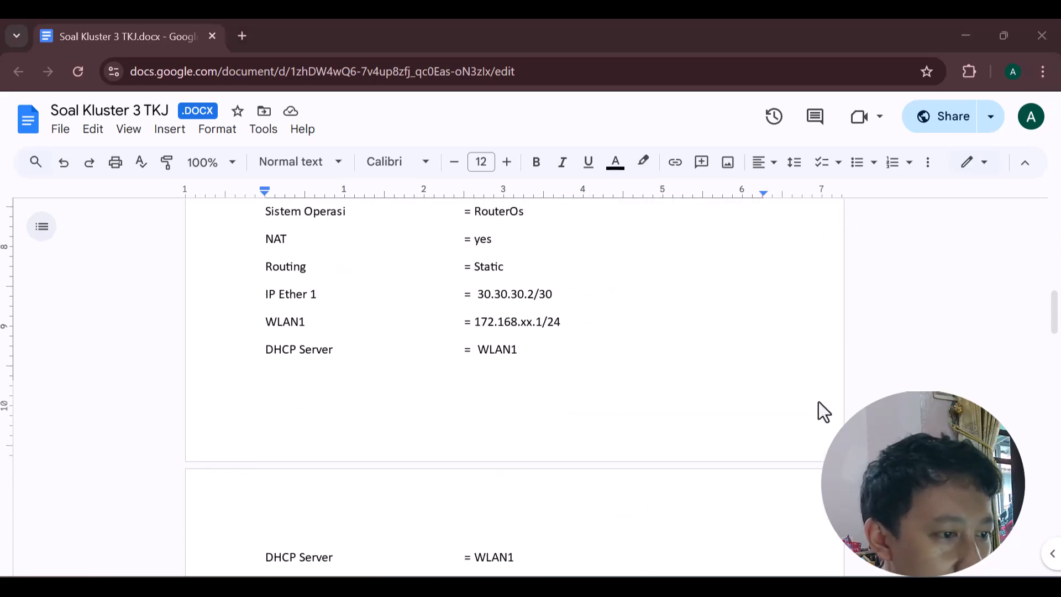
{"action": "left_click_drag", "start_coordinate": [476, 321], "coordinate": [539, 323]}
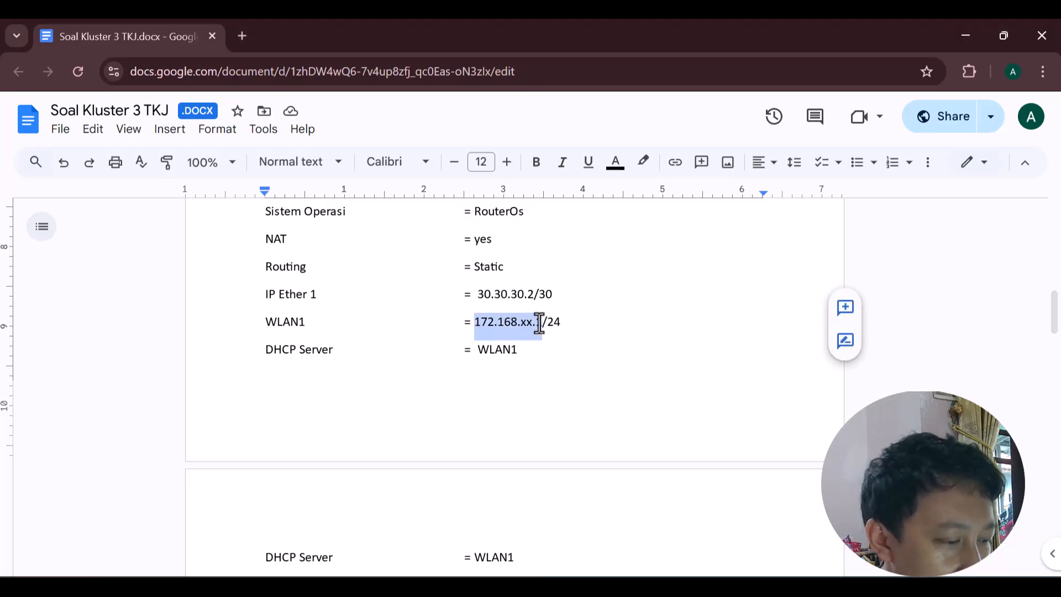
{"action": "key", "text": "alt+Tab"}
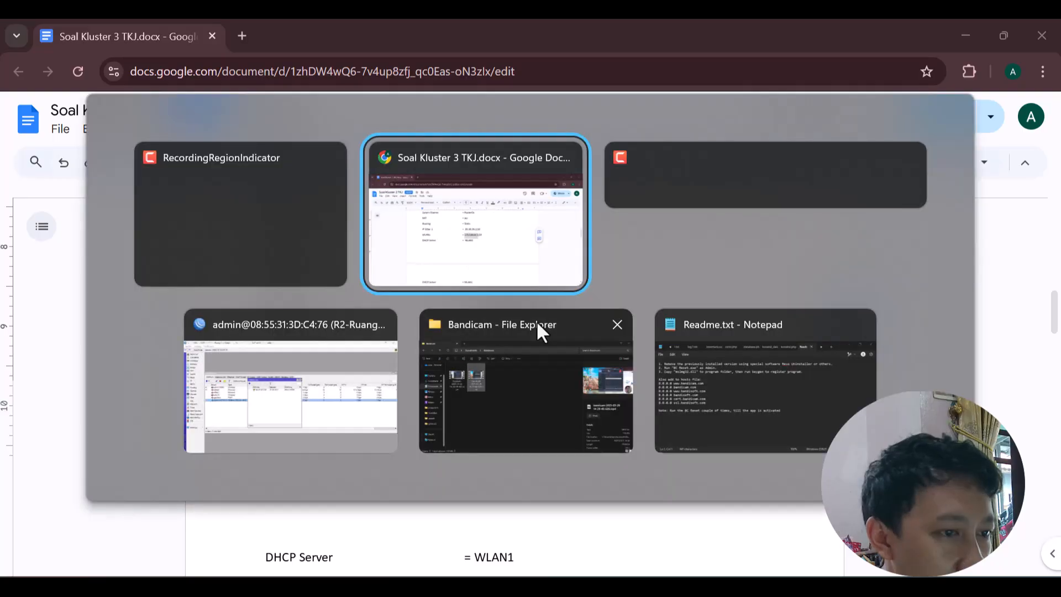
{"action": "key", "text": "alt+Tab"}
{"action": "key", "text": "alt+Tab"}
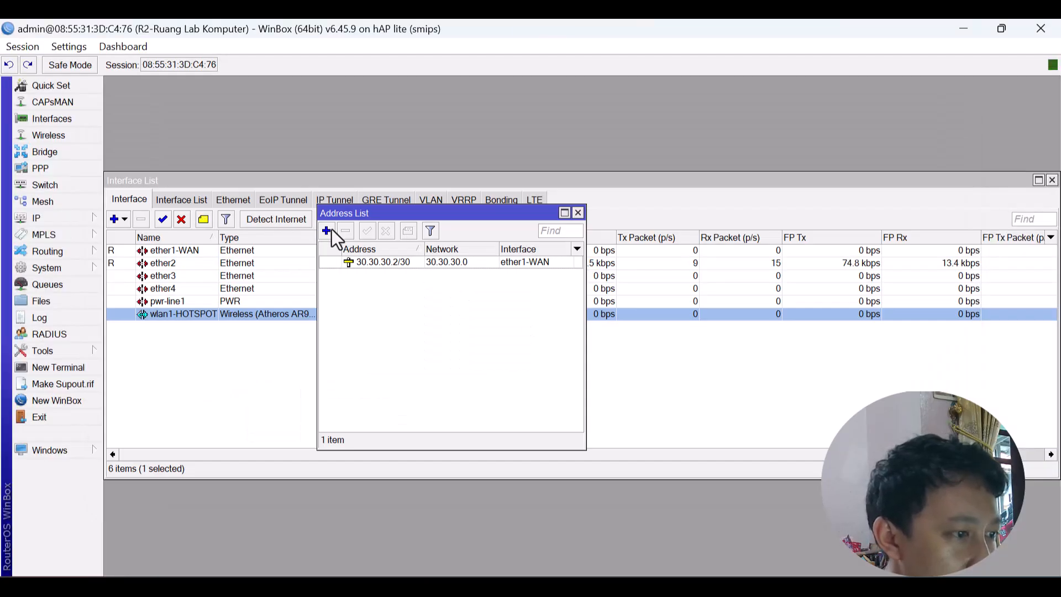
Add IP address 172.168.1.1/24 on the wlan1-HOTSPOT interface.
{"action": "left_click", "coordinate": [327, 230]}
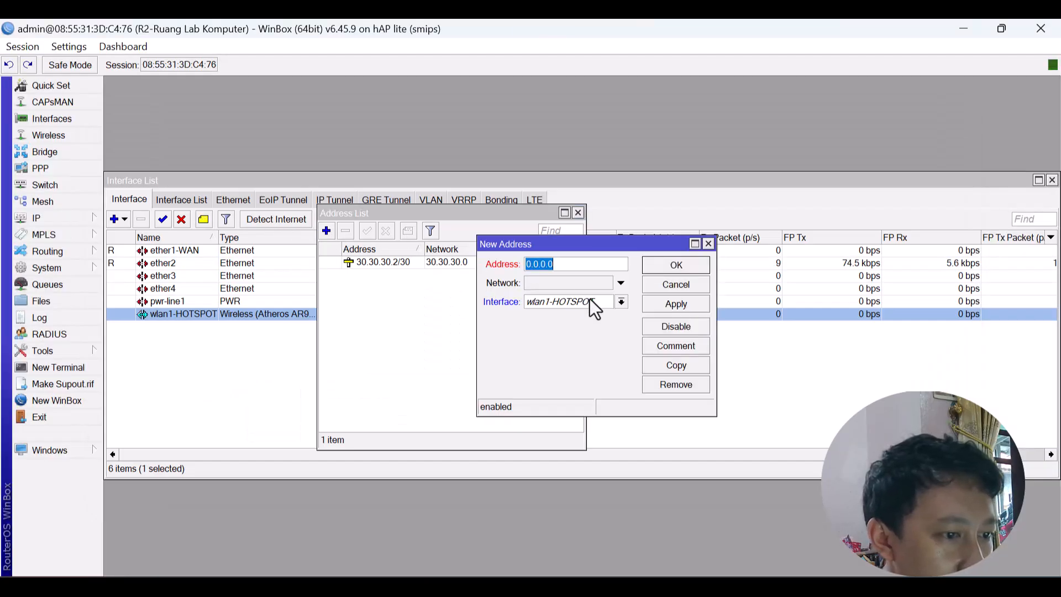
{"action": "type", "text": "1"}
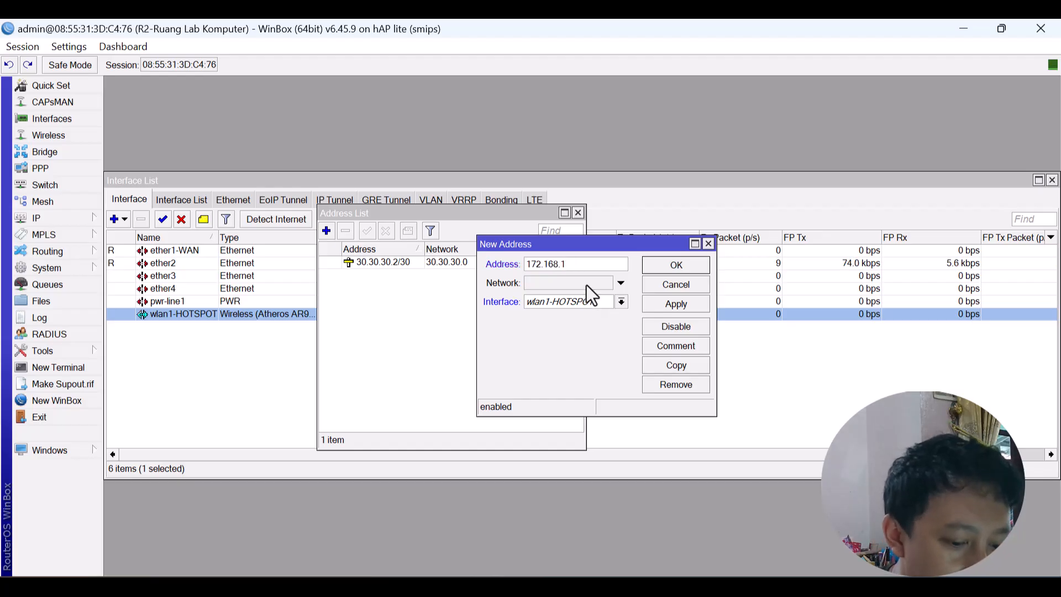
{"action": "type", "text": "72.168.xx.1/24"}
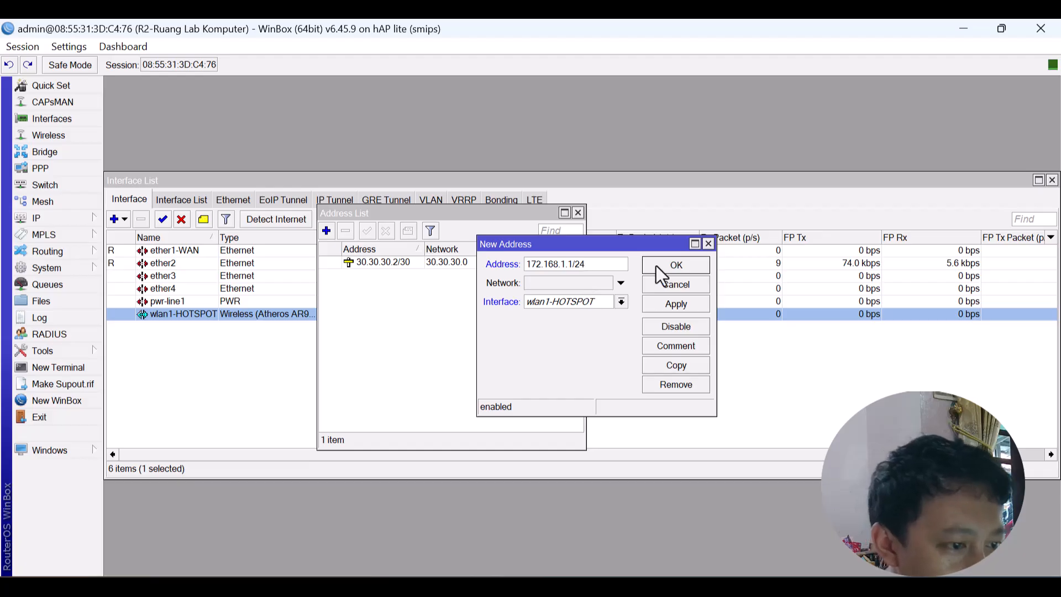
{"action": "left_click", "coordinate": [687, 302]}
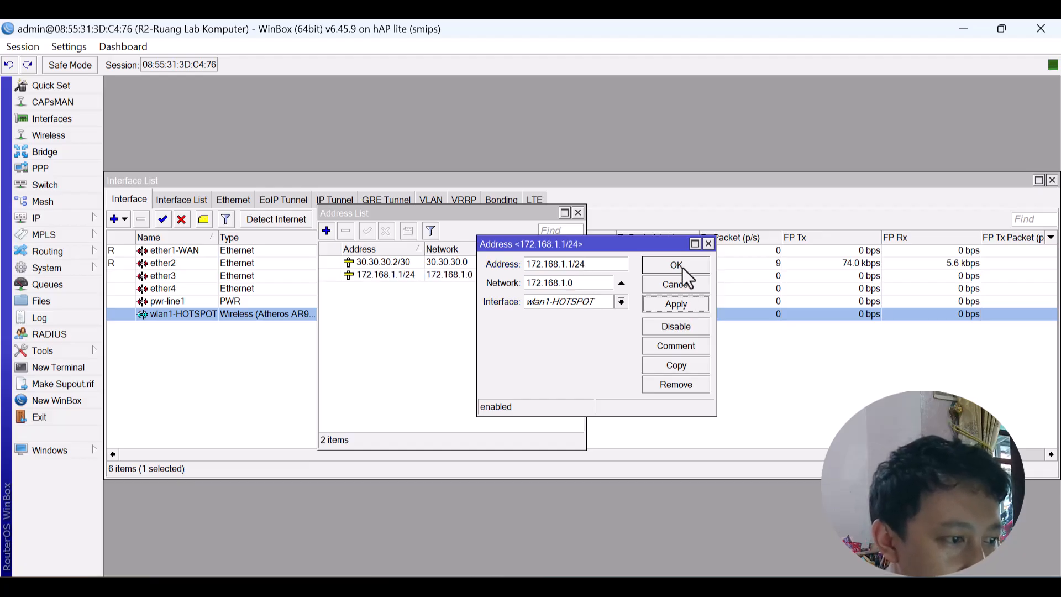
{"action": "left_click", "coordinate": [682, 267]}
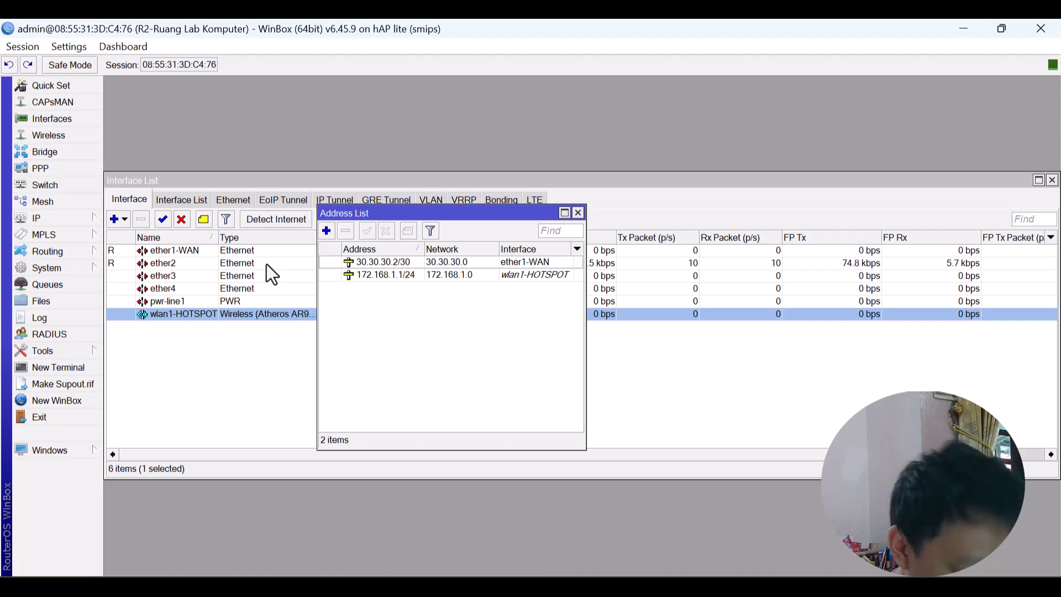
Set the router's DNS servers to 8.8.8.8 and 1.1.1.1.
{"action": "left_click", "coordinate": [86, 218]}
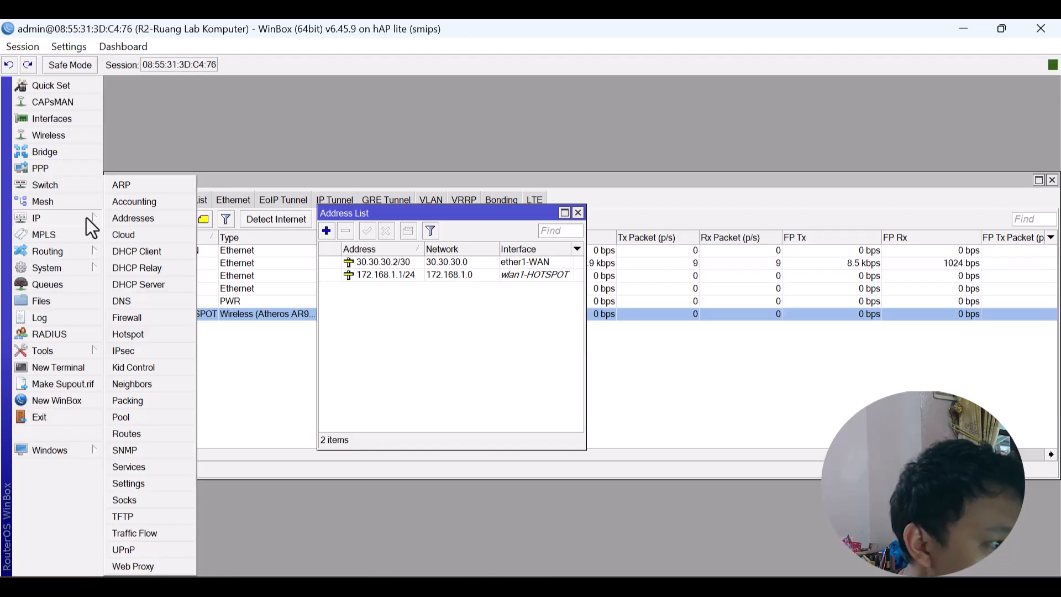
{"action": "left_click", "coordinate": [146, 299]}
{"action": "left_click", "coordinate": [582, 227]}
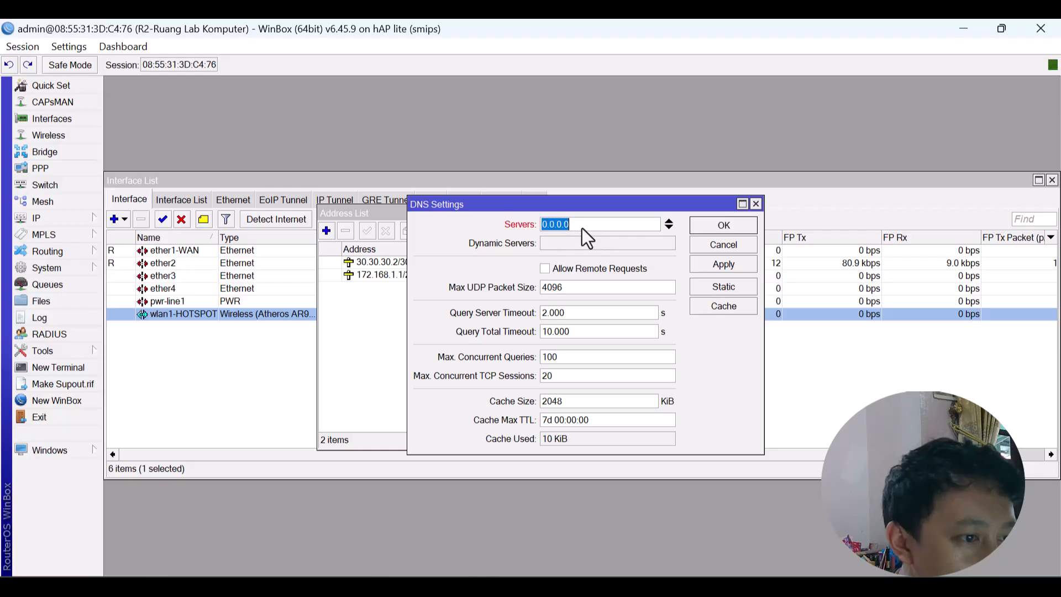
{"action": "type", "text": "8.8.8."}
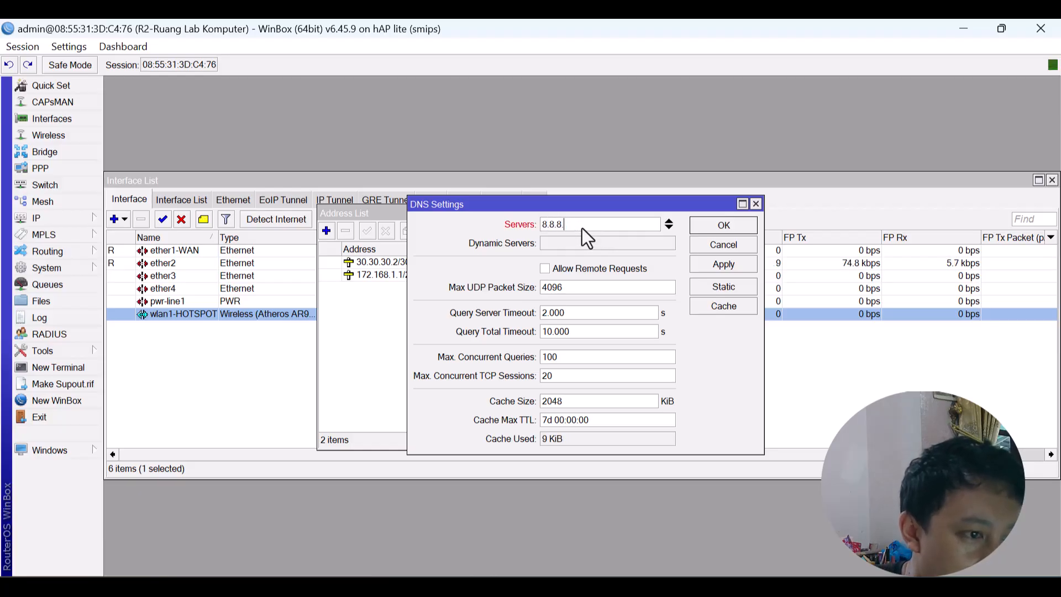
{"action": "type", "text": "8"}
{"action": "left_click", "coordinate": [669, 227]}
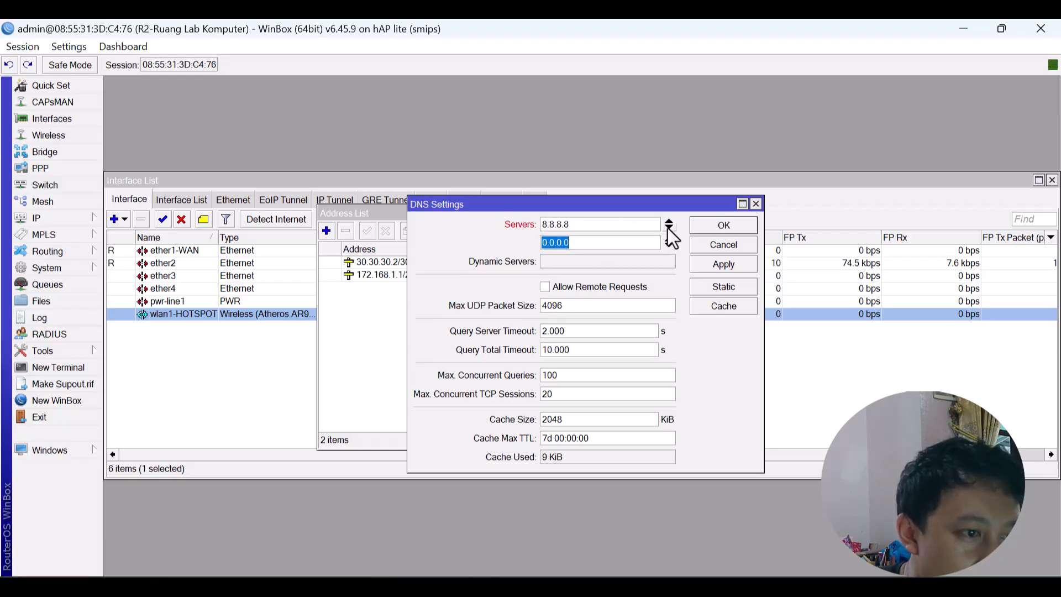
{"action": "type", "text": "1.1.1.1"}
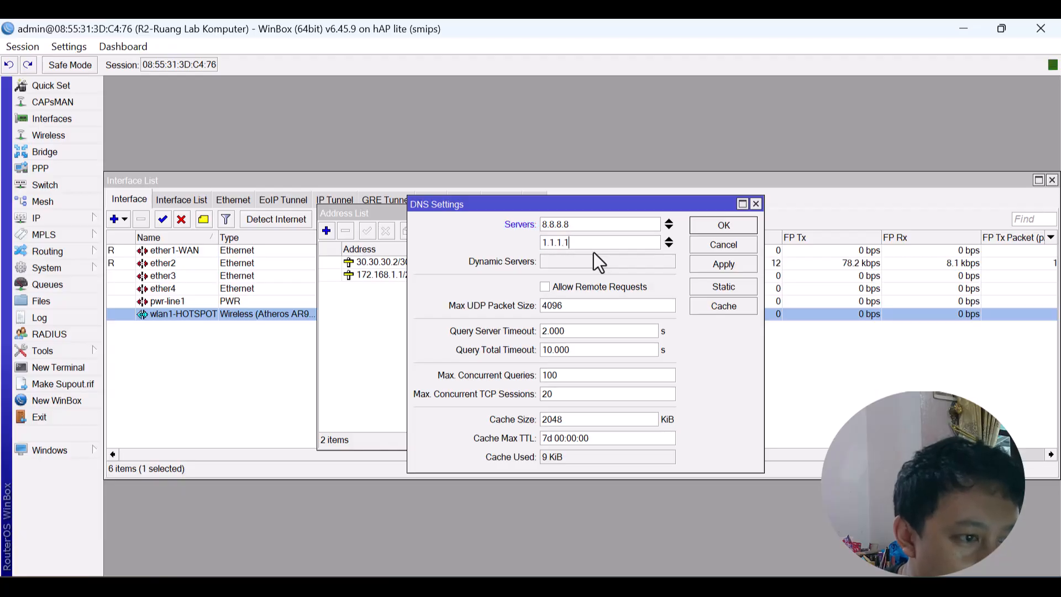
{"action": "left_click", "coordinate": [742, 228]}
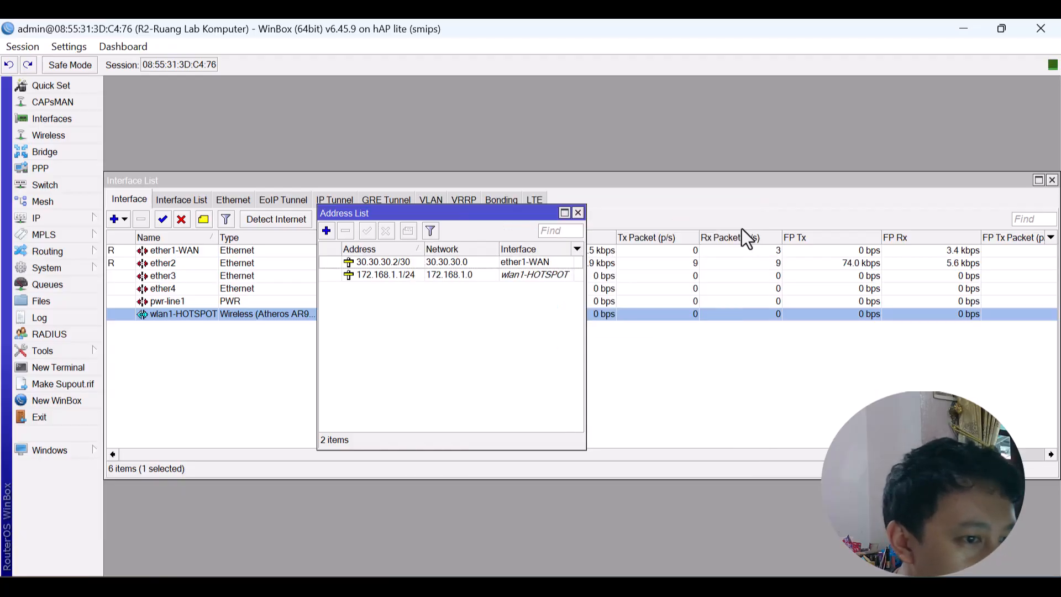
{"action": "left_click", "coordinate": [70, 212]}
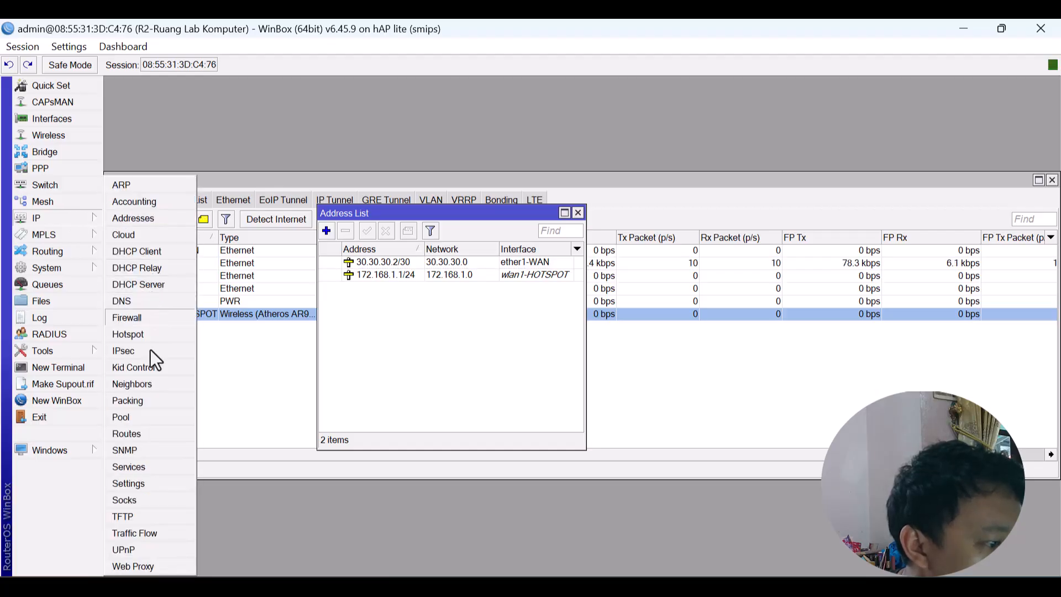
Add a default route 0.0.0.0/0 via gateway 30.30.30.1, then ping 8.8.8.8 from a terminal.
{"action": "left_click", "coordinate": [151, 436]}
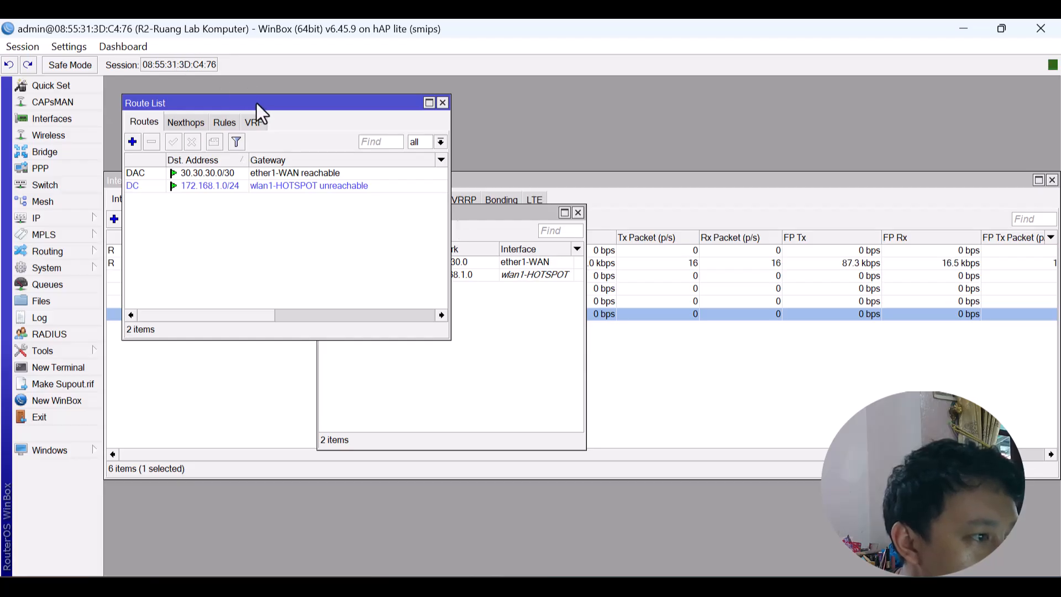
{"action": "left_click_drag", "start_coordinate": [256, 103], "coordinate": [584, 306]}
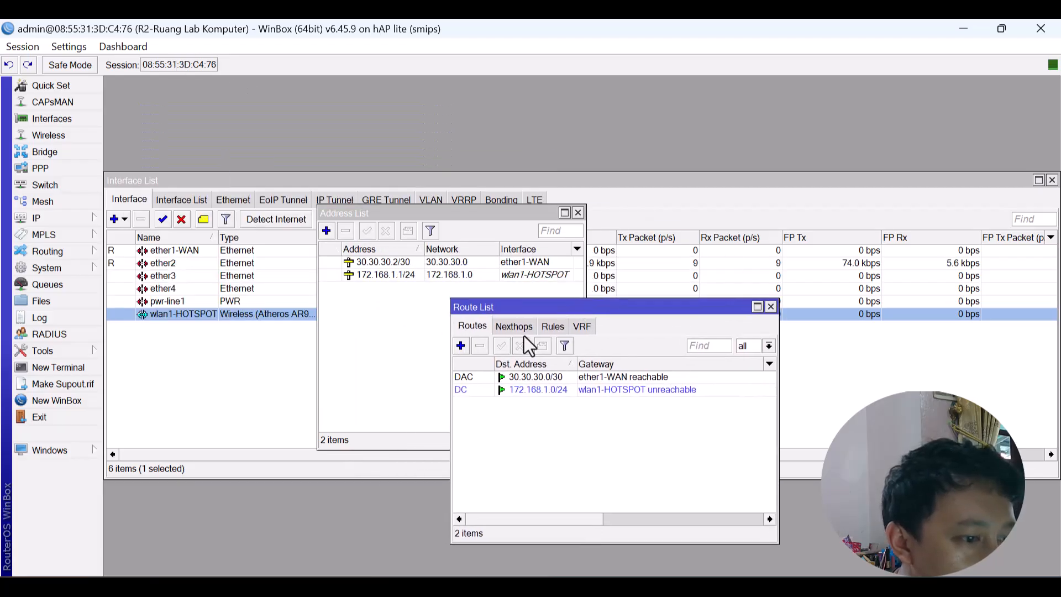
{"action": "left_click", "coordinate": [460, 345]}
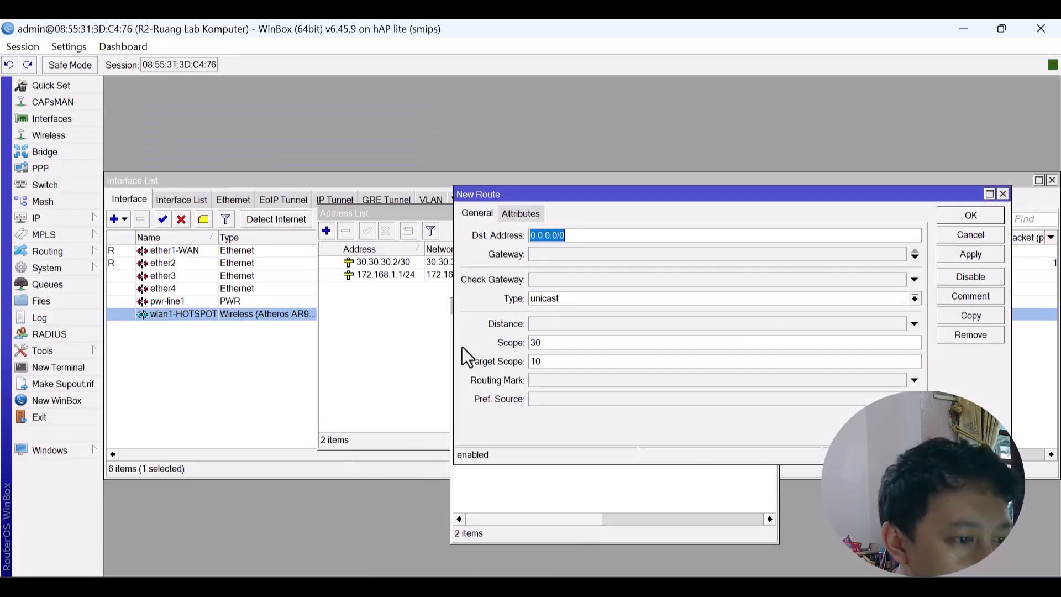
{"action": "left_click", "coordinate": [569, 257]}
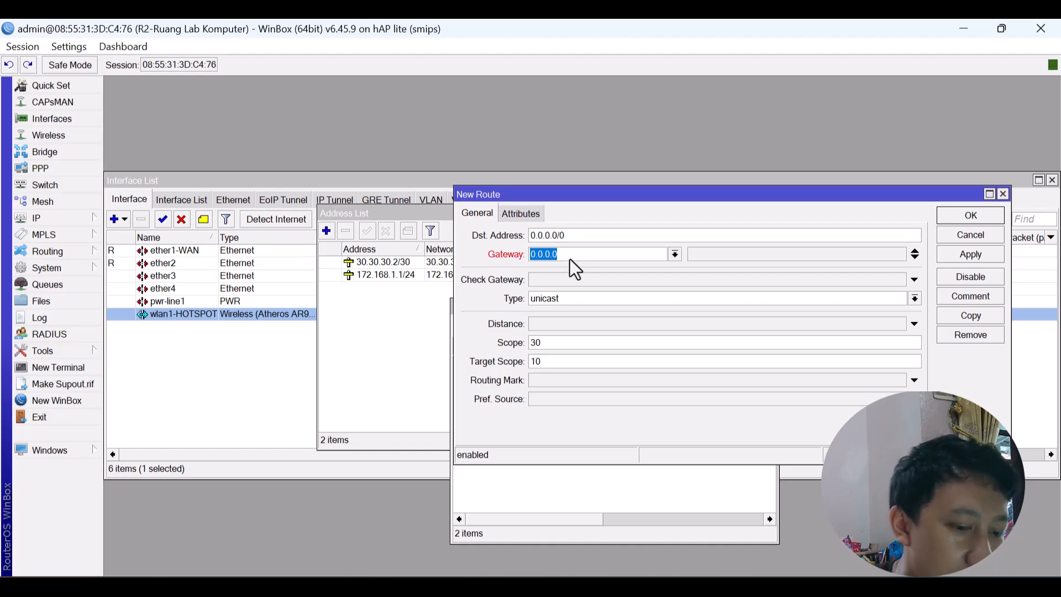
{"action": "type", "text": "30.30.30.1"}
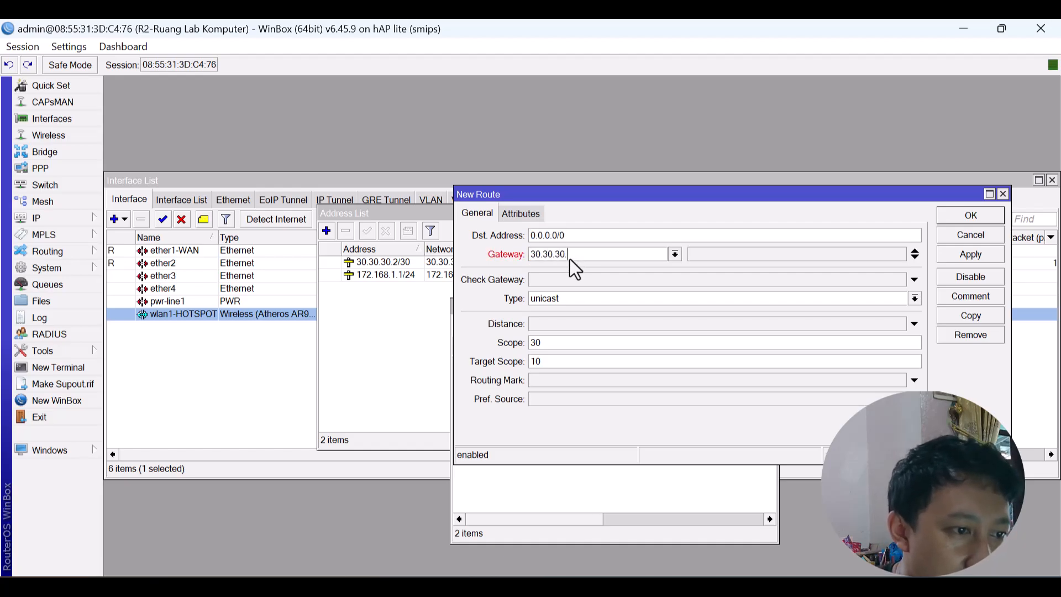
{"action": "left_click", "coordinate": [962, 254]}
{"action": "left_click", "coordinate": [970, 215]}
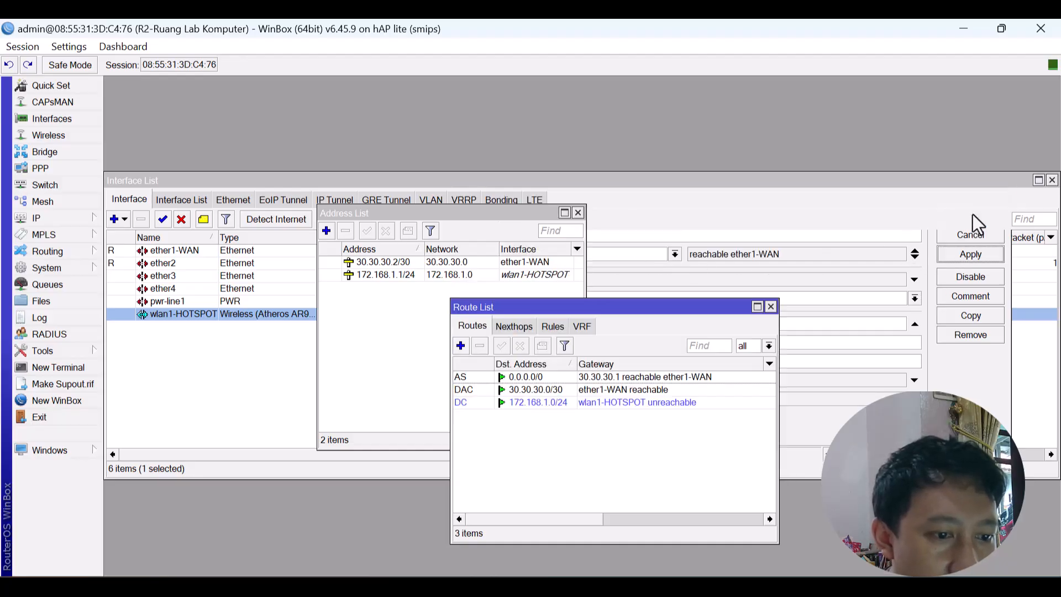
{"action": "left_click", "coordinate": [68, 365]}
{"action": "type", "text": "p"}
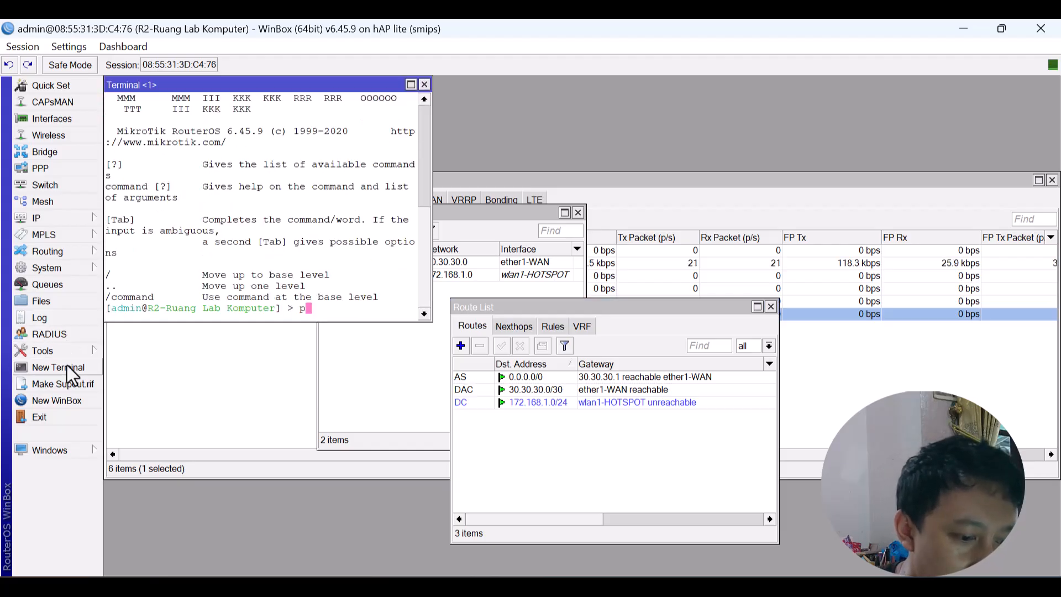
{"action": "type", "text": "ing 8.8.8."}
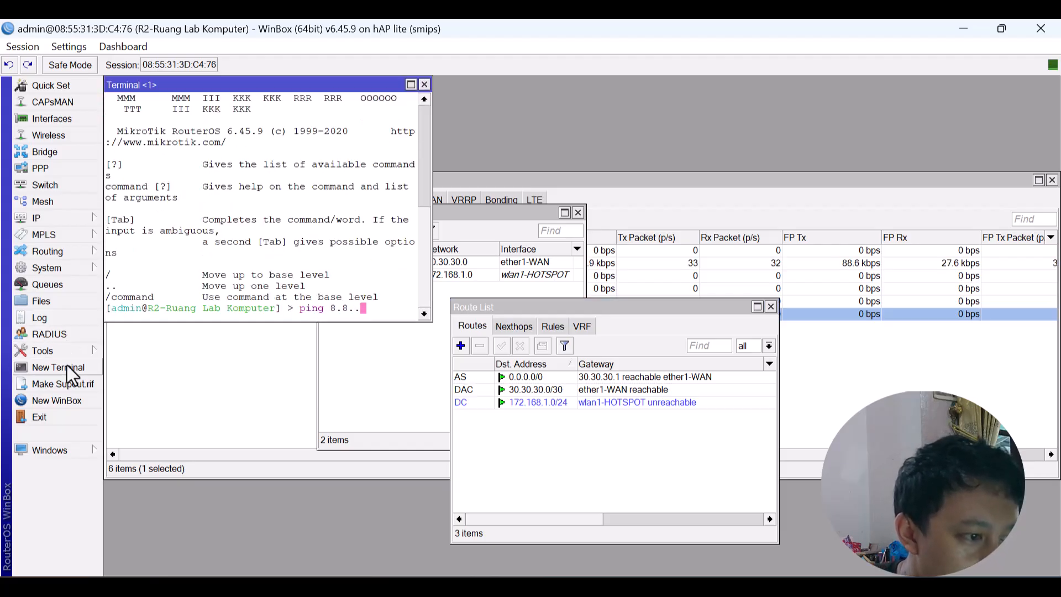
{"action": "type", "text": "8"}
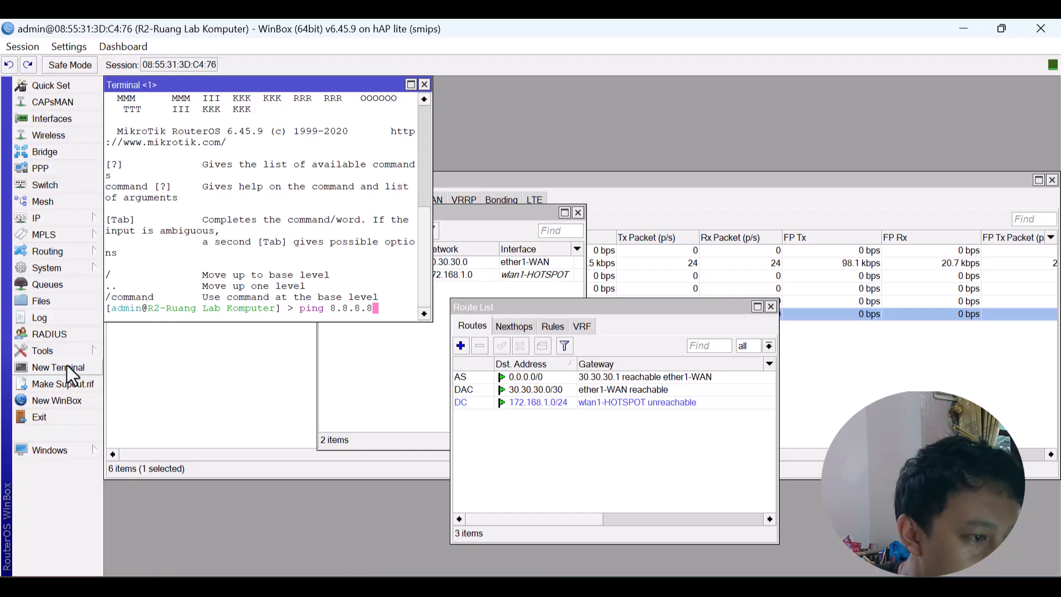
Ping 8.8.8.8 from the router terminal, widen the window to see replies, then close it.
{"action": "key", "text": "Return"}
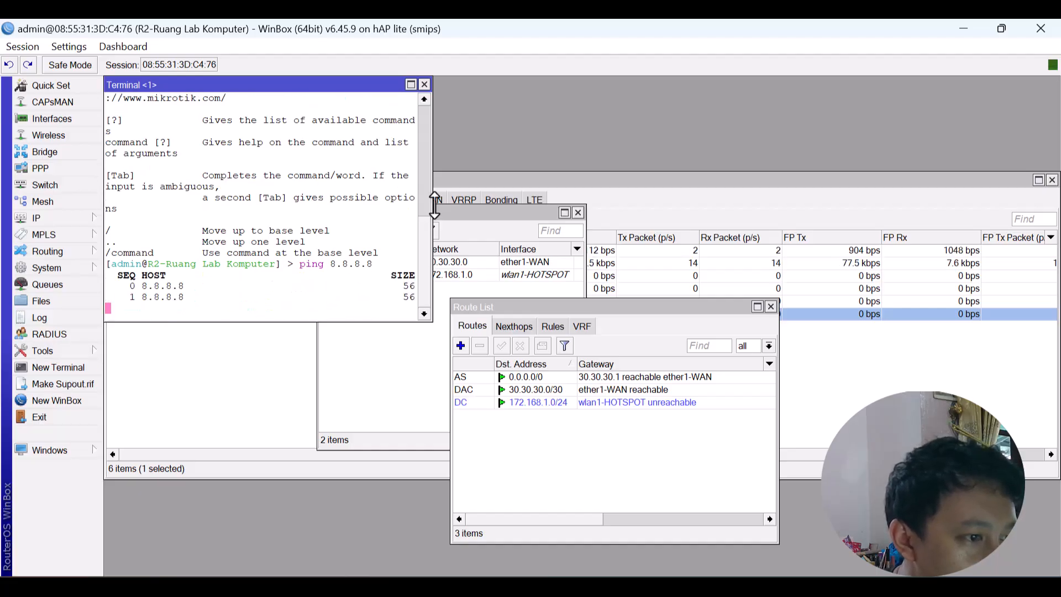
{"action": "left_click_drag", "start_coordinate": [433, 199], "coordinate": [556, 218]}
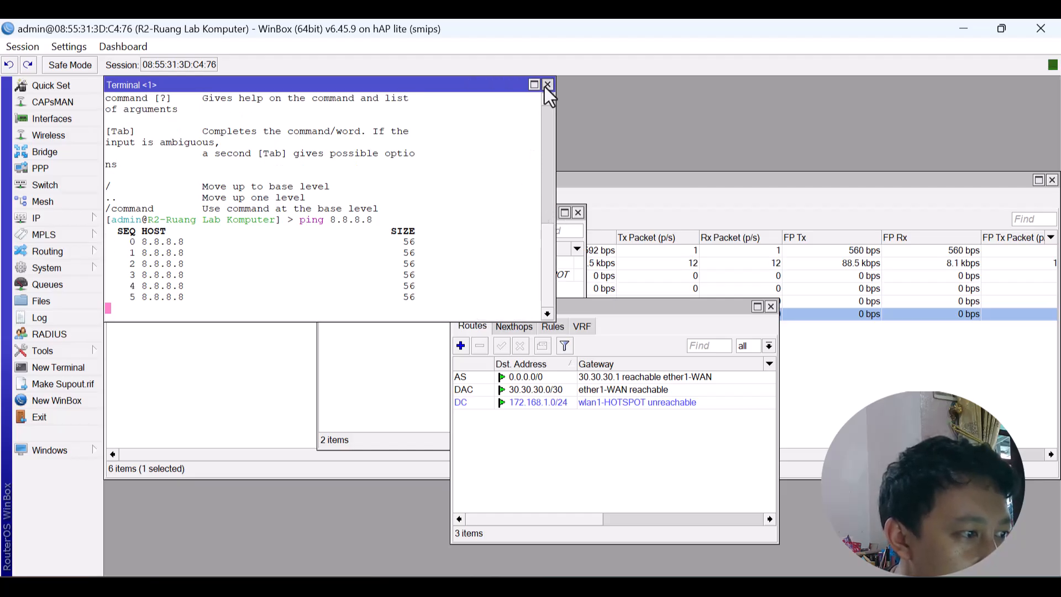
{"action": "left_click", "coordinate": [547, 86]}
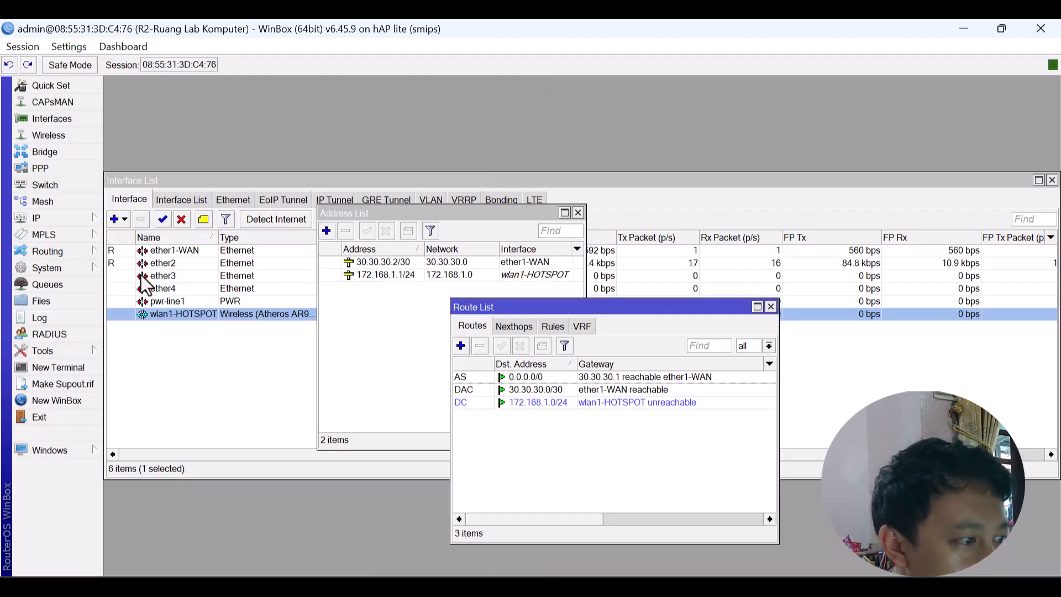
In Firewall NAT, add a new rule with action masquerade.
{"action": "left_click", "coordinate": [79, 220]}
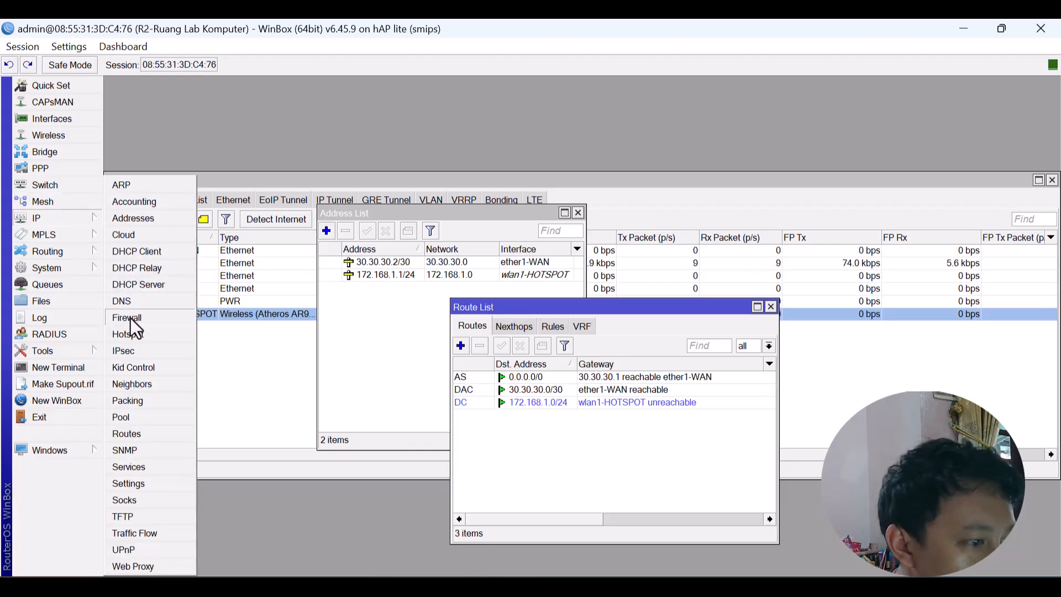
{"action": "left_click", "coordinate": [130, 317]}
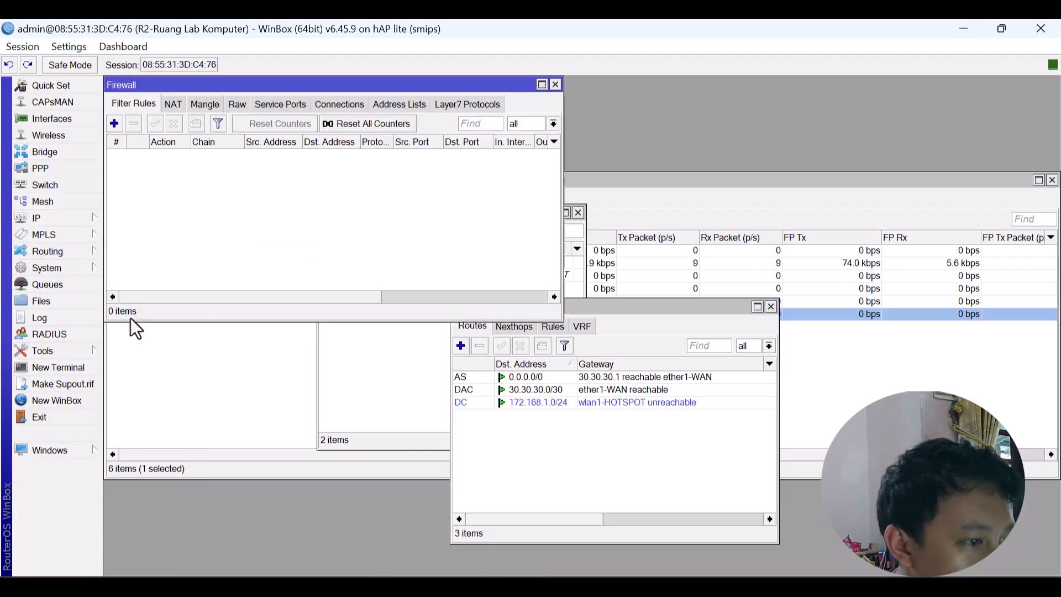
{"action": "left_click", "coordinate": [174, 104]}
{"action": "left_click", "coordinate": [114, 122]}
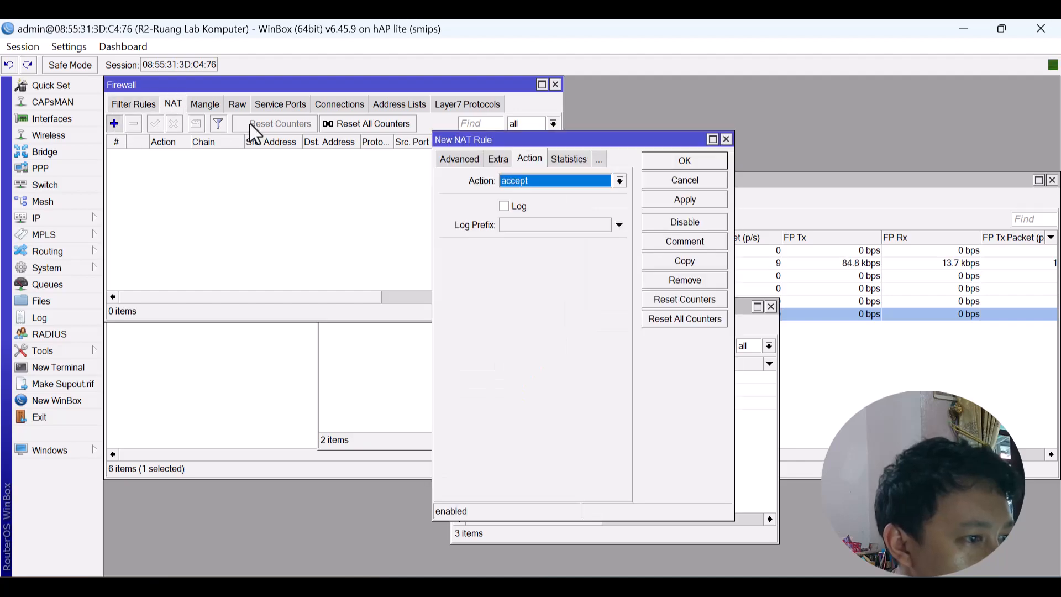
{"action": "left_click", "coordinate": [589, 181]}
{"action": "left_click", "coordinate": [561, 256]}
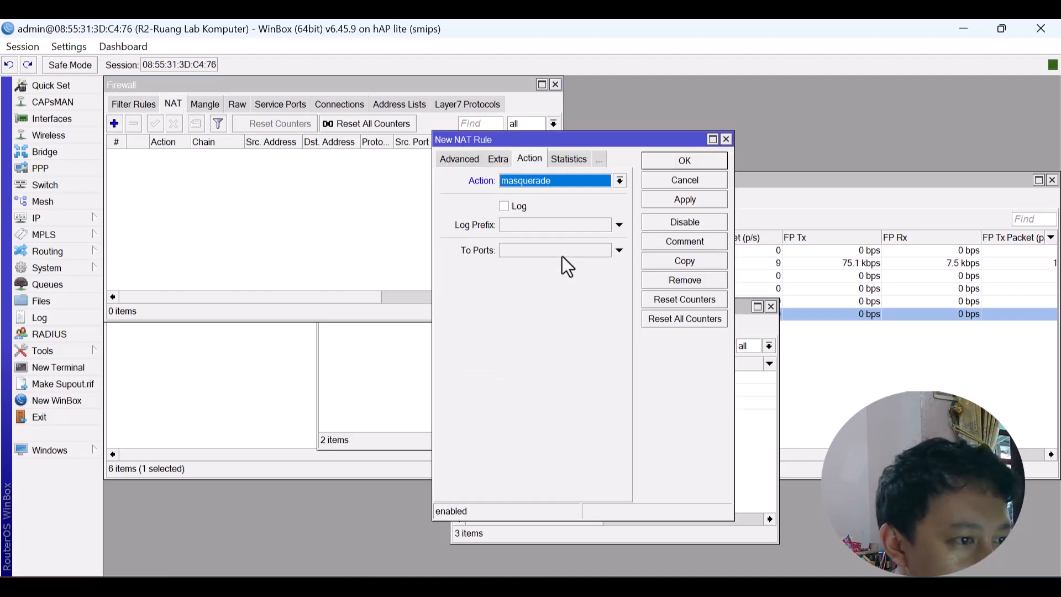
Set the masquerade rule's out interface to ether1-WAN and save it.
{"action": "left_click", "coordinate": [457, 160]}
{"action": "left_click", "coordinate": [456, 160]}
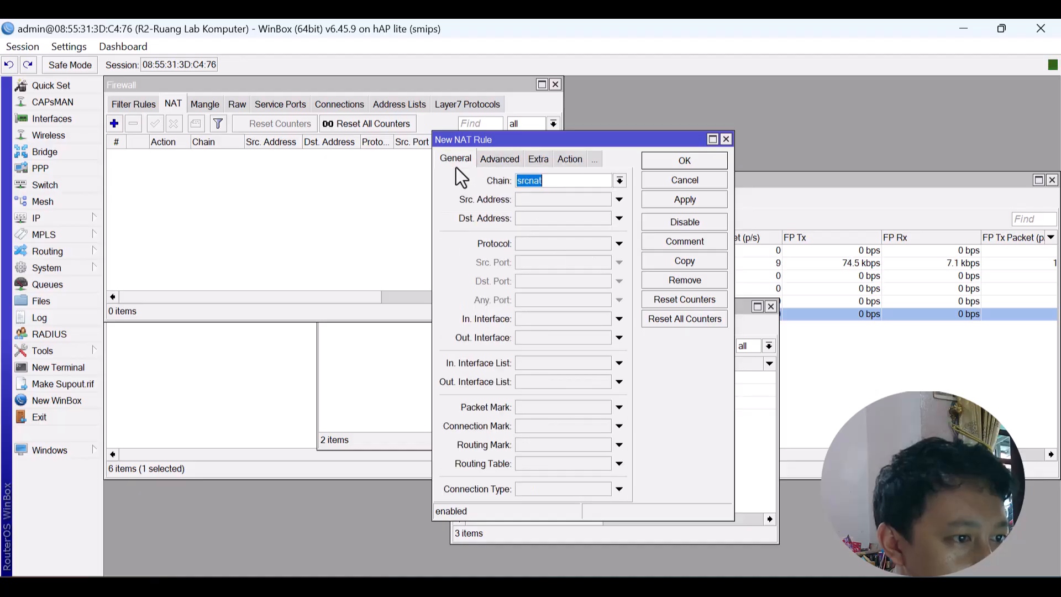
{"action": "left_click", "coordinate": [565, 337]}
{"action": "left_click", "coordinate": [565, 337]}
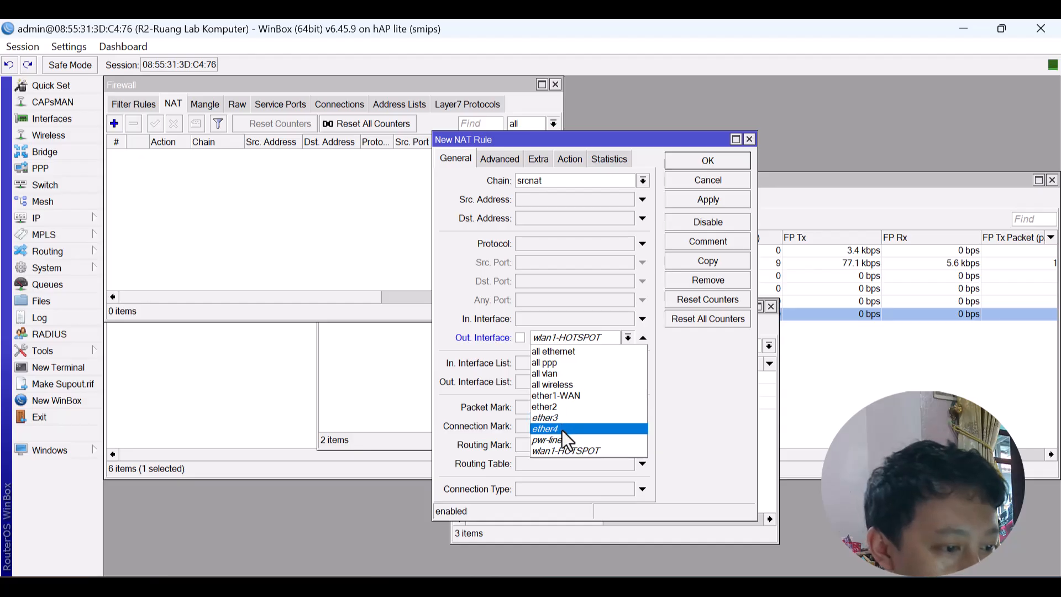
{"action": "left_click", "coordinate": [561, 395]}
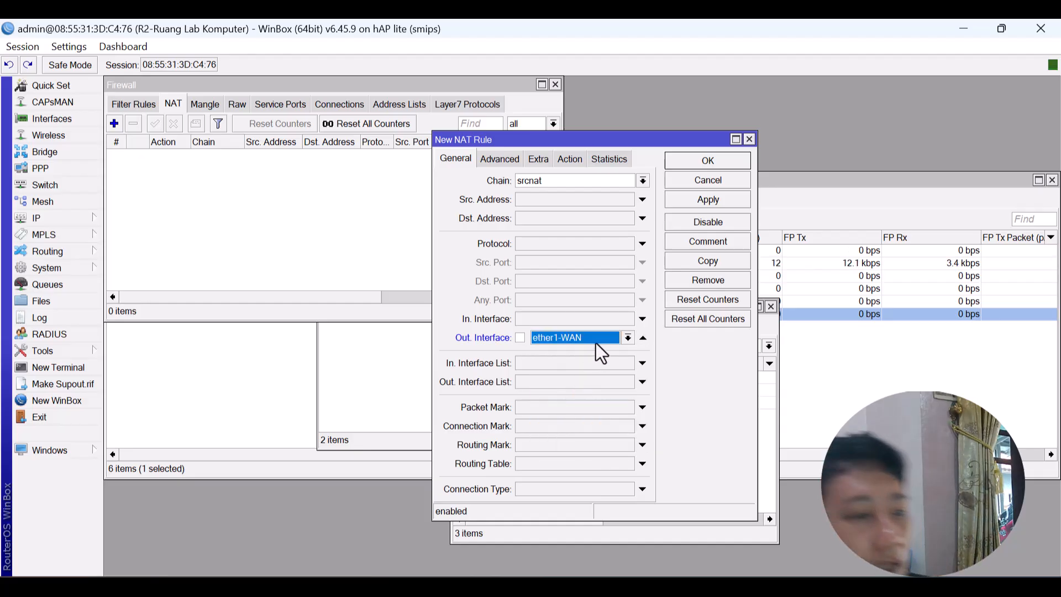
{"action": "left_click", "coordinate": [707, 160]}
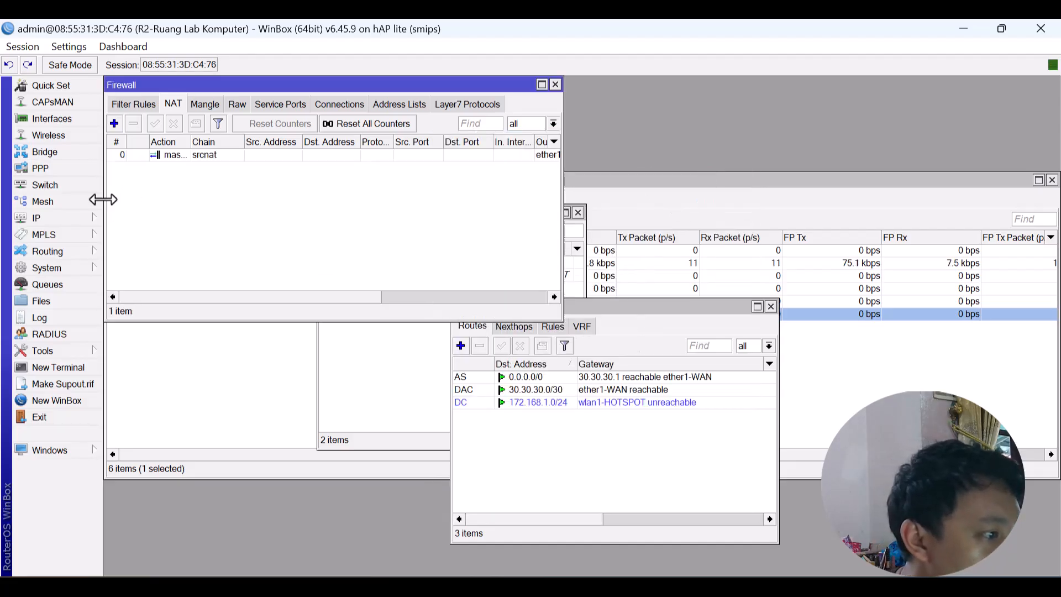
{"action": "left_click", "coordinate": [76, 217]}
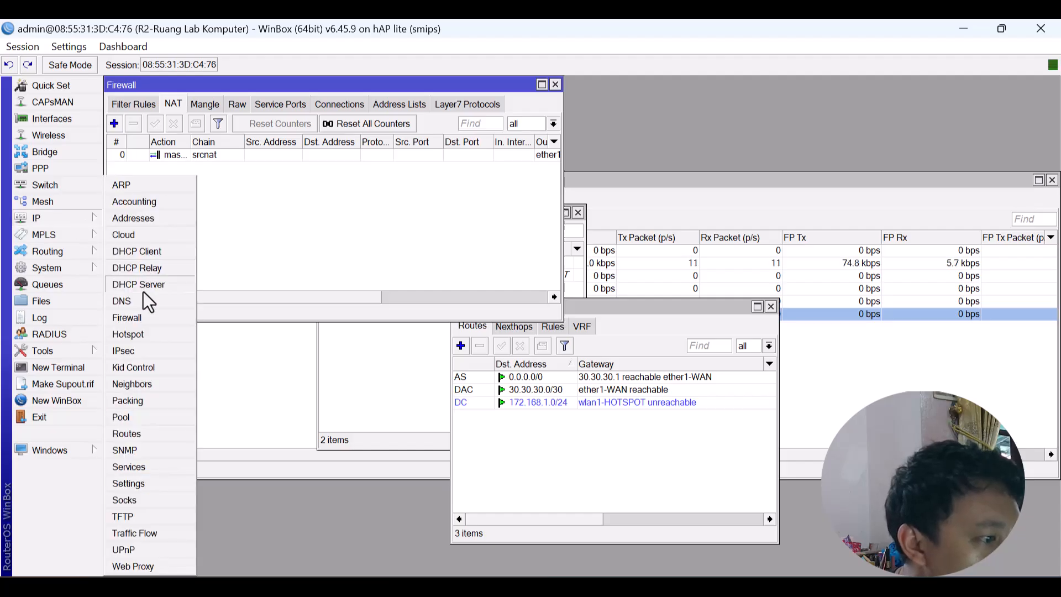
Open the IP Hotspot settings on the User Profiles list.
{"action": "left_click", "coordinate": [137, 333]}
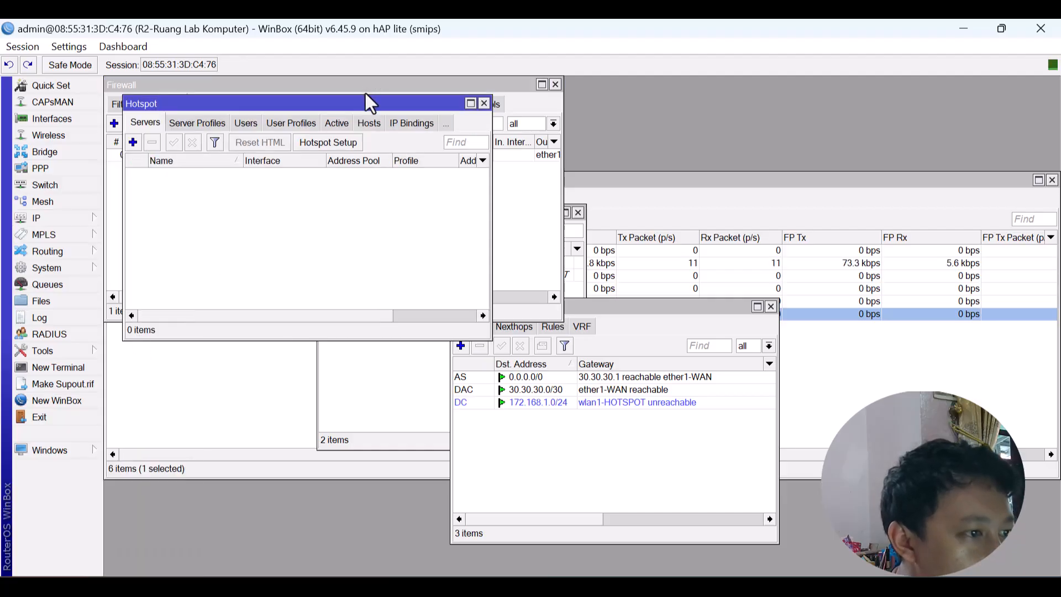
{"action": "left_click_drag", "start_coordinate": [370, 107], "coordinate": [559, 183]}
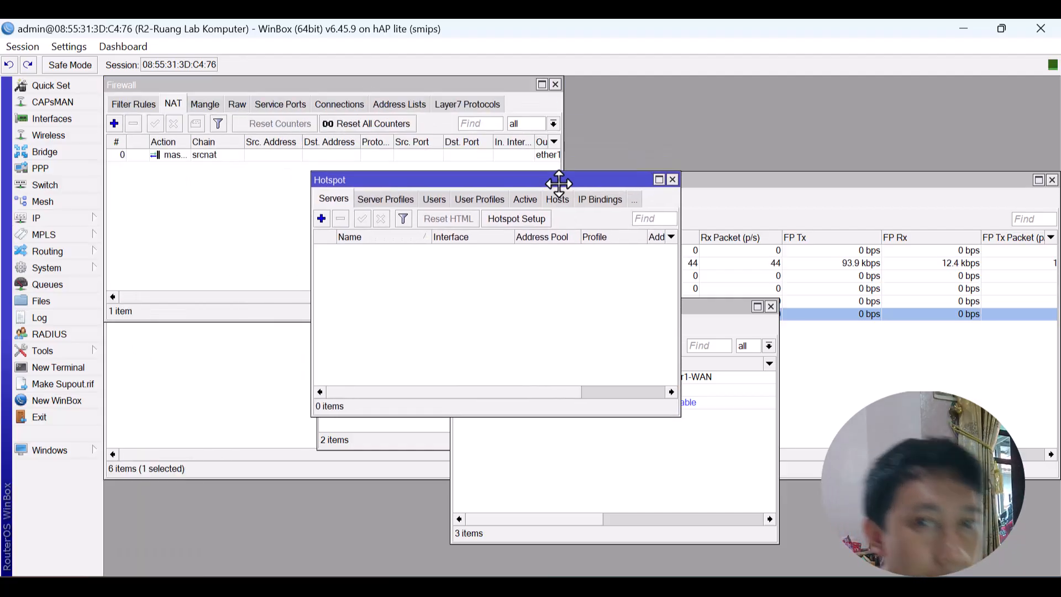
{"action": "left_click", "coordinate": [478, 198]}
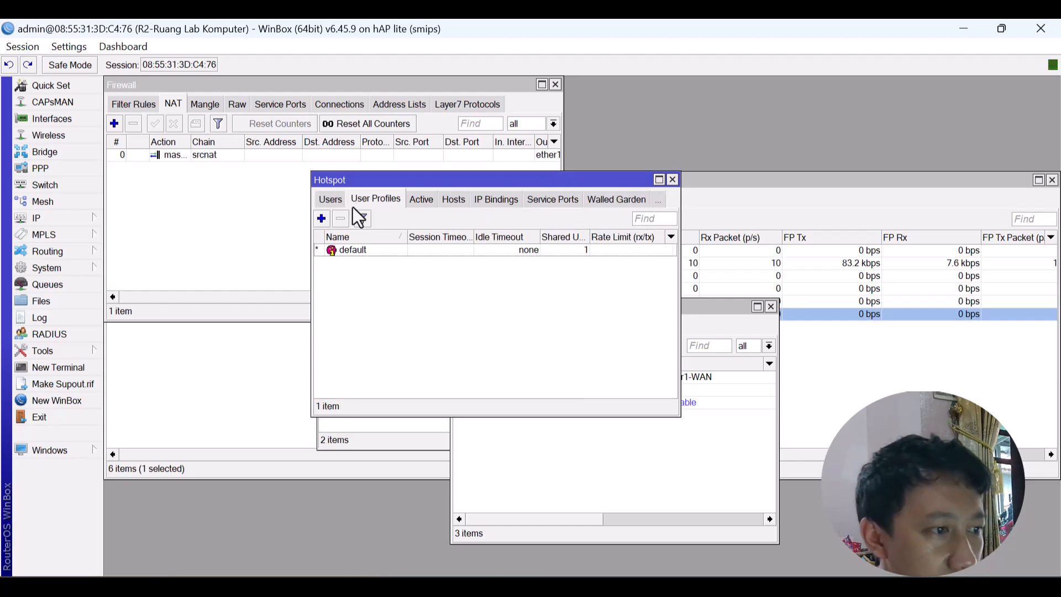
Set wlan1-HOTSPOT to ap bridge mode with SSID wifi@aulia, then close the route list.
{"action": "left_click", "coordinate": [48, 134]}
{"action": "left_click", "coordinate": [157, 127]}
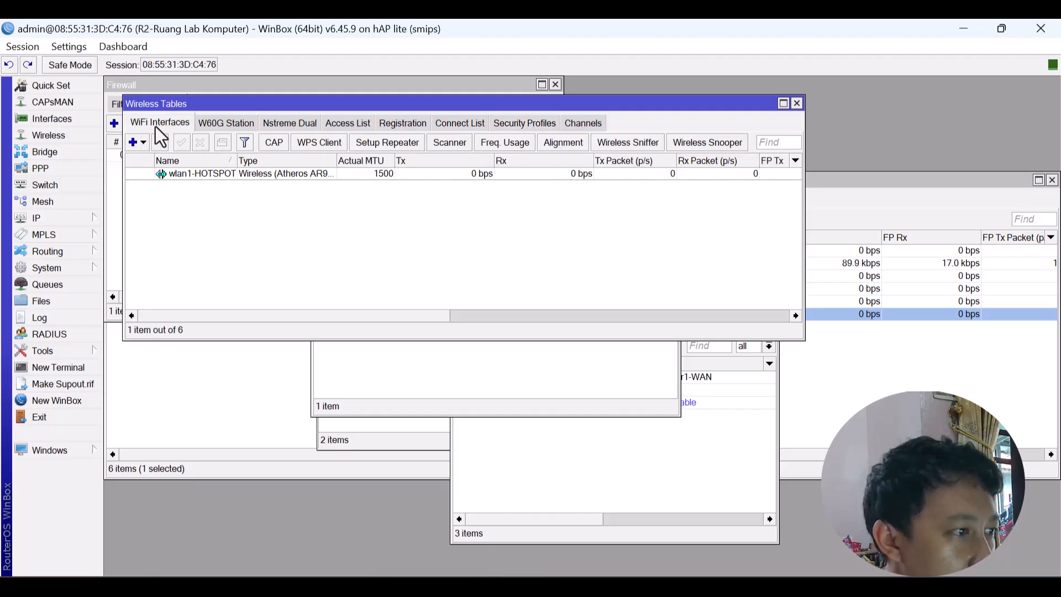
{"action": "double_click", "coordinate": [254, 174]}
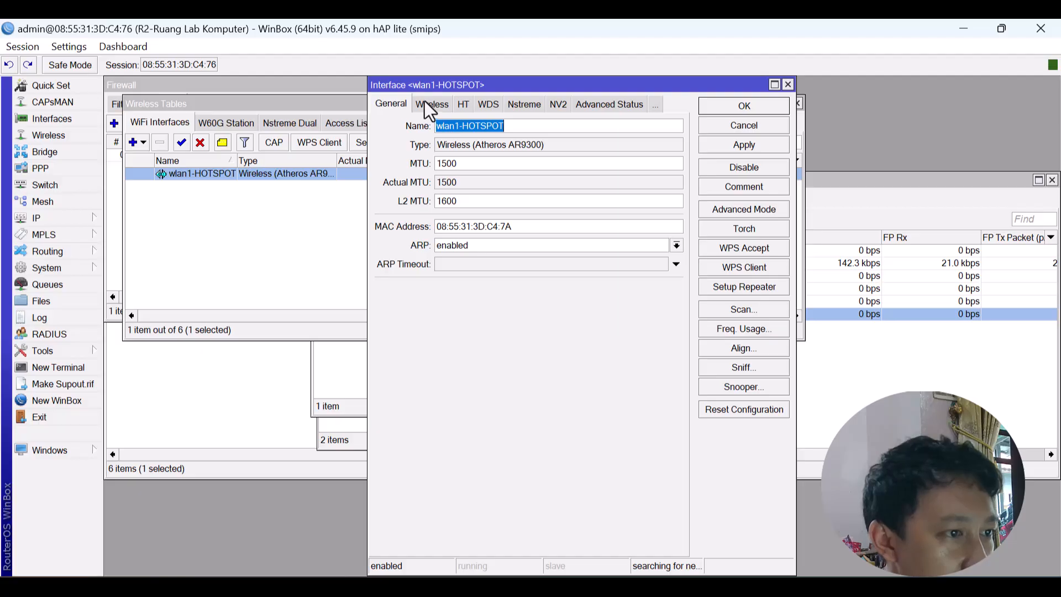
{"action": "left_click", "coordinate": [426, 103]}
{"action": "left_click", "coordinate": [519, 128]}
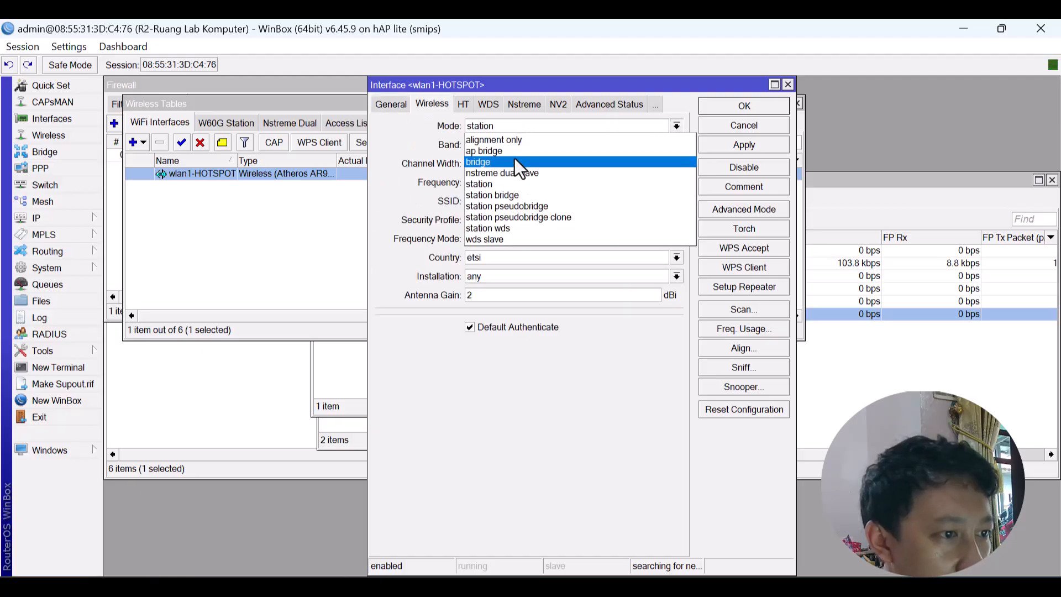
{"action": "left_click", "coordinate": [512, 150]}
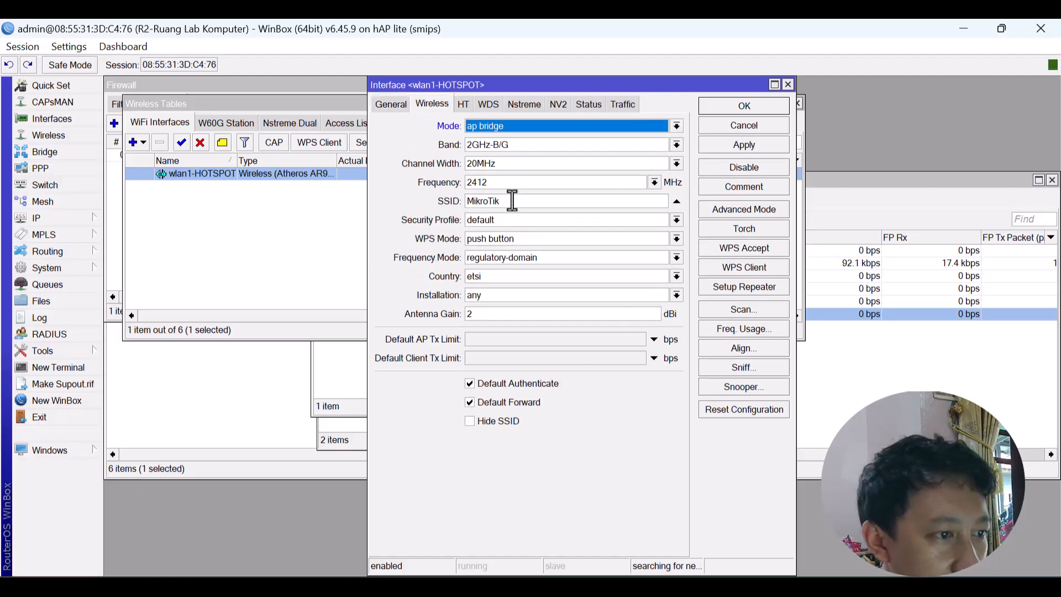
{"action": "left_click_drag", "start_coordinate": [512, 201], "coordinate": [424, 203]}
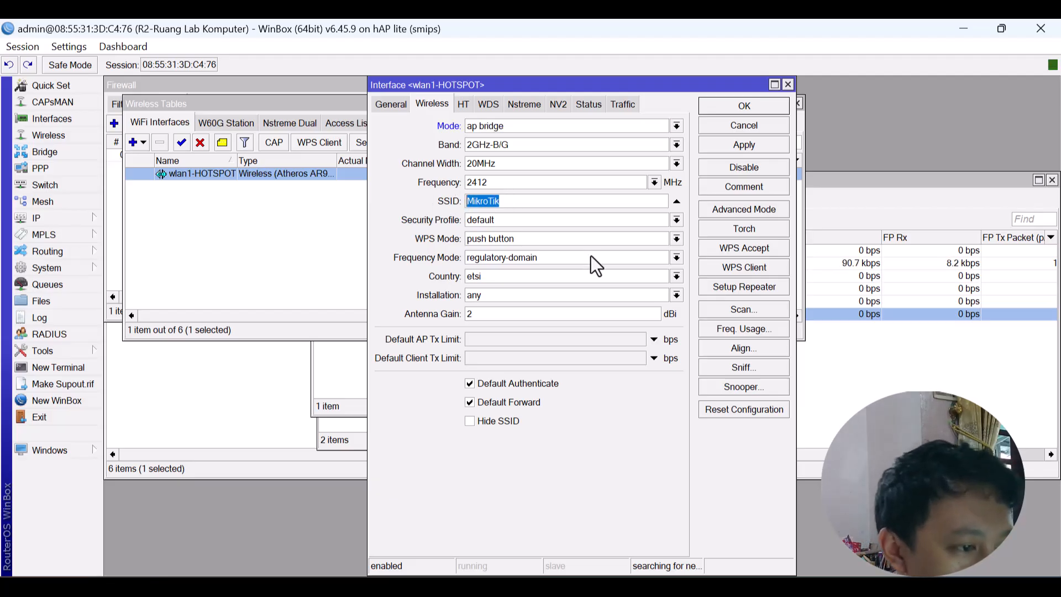
{"action": "type", "text": "w"}
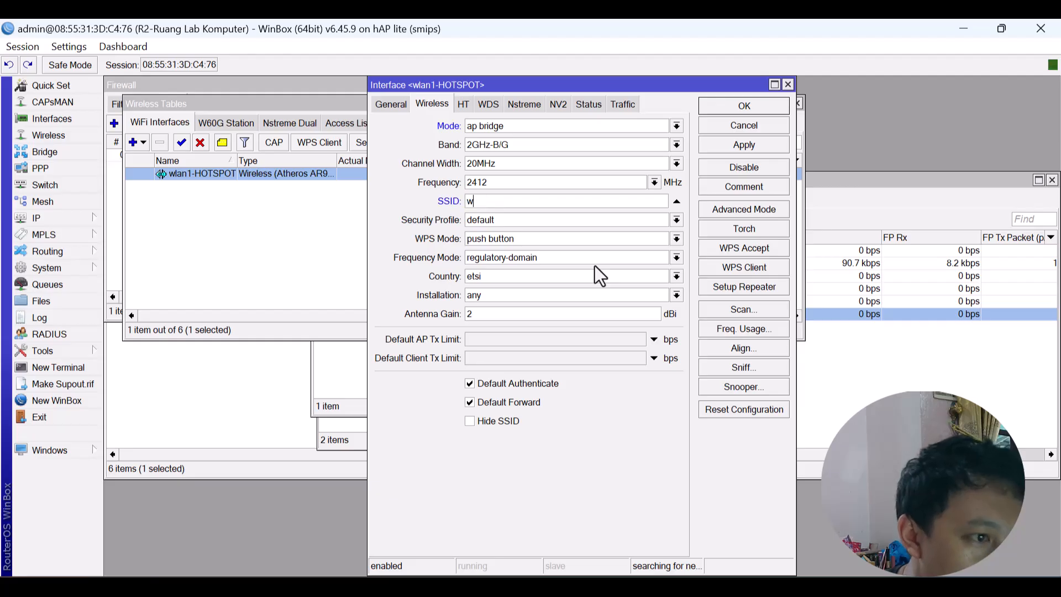
{"action": "type", "text": "ifi@"}
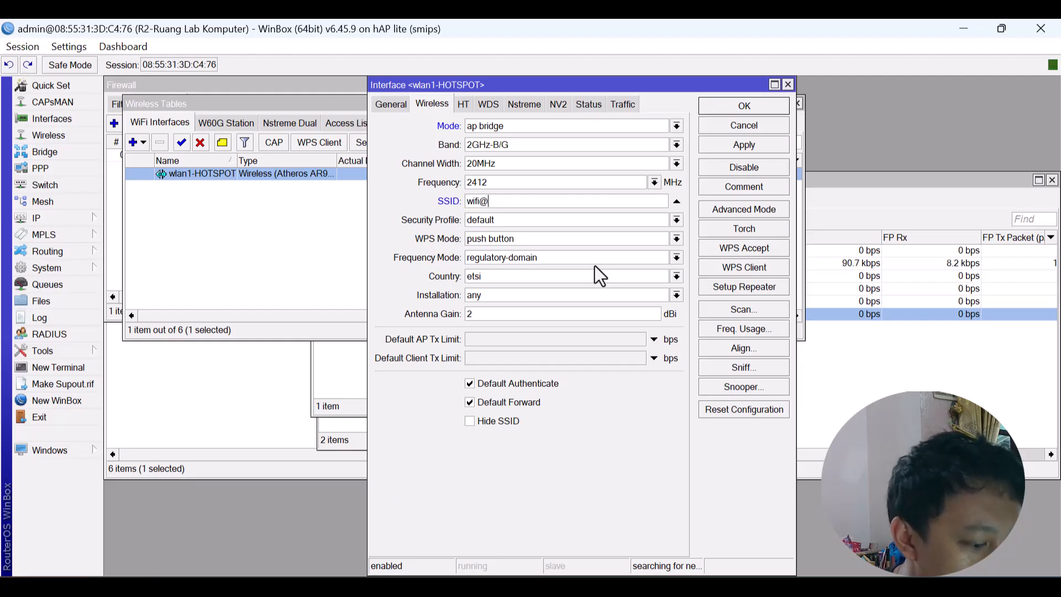
{"action": "type", "text": "aulia"}
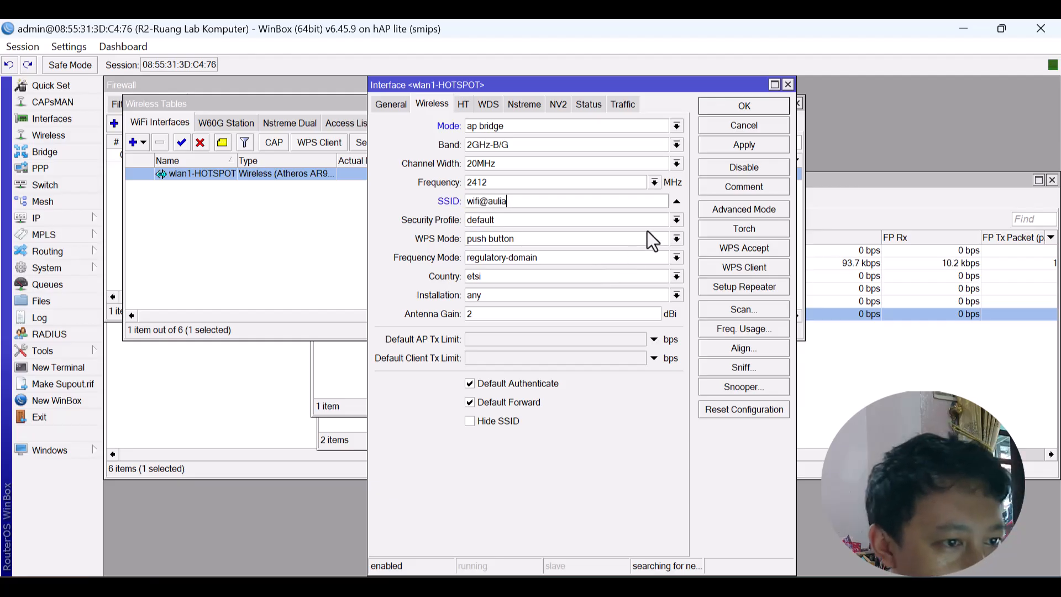
{"action": "left_click", "coordinate": [755, 145]}
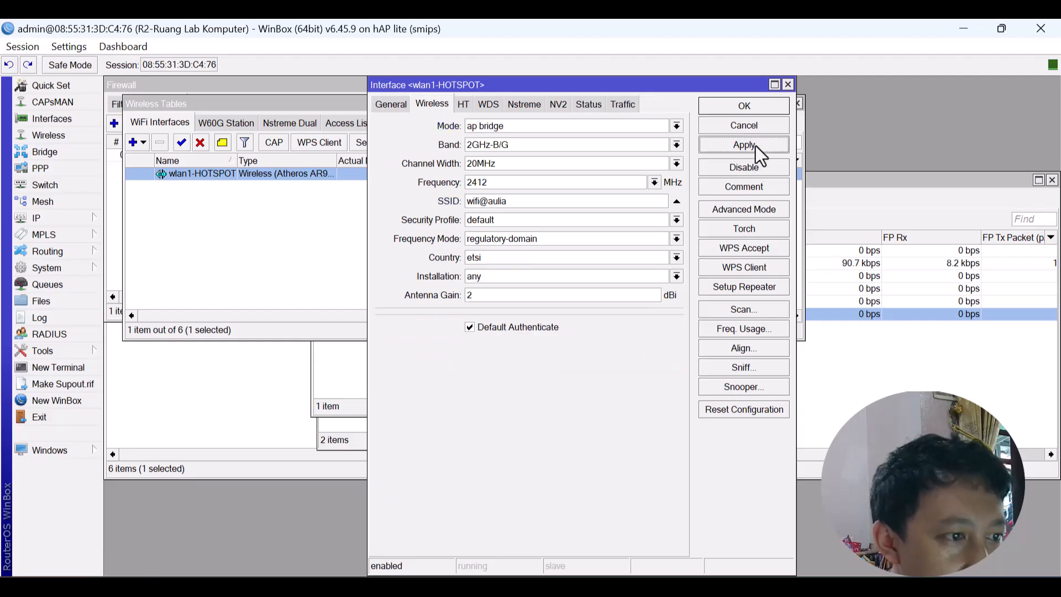
{"action": "left_click", "coordinate": [735, 108]}
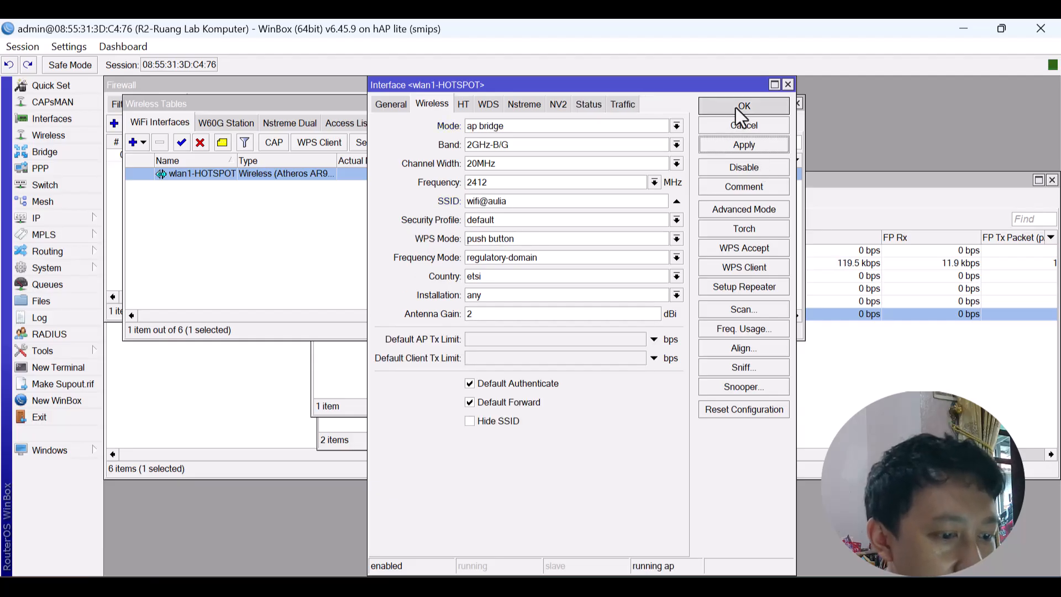
{"action": "left_click", "coordinate": [587, 476]}
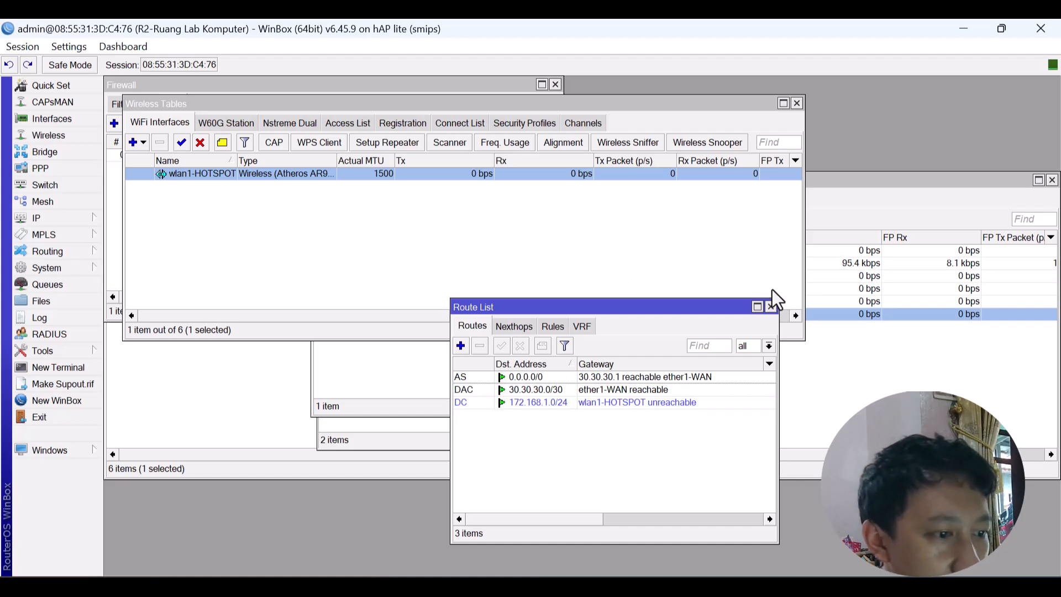
{"action": "left_click", "coordinate": [771, 307]}
Create hotspot user profile guru with 5 shared users and rate limit 10m/10m.
{"action": "left_click", "coordinate": [634, 369]}
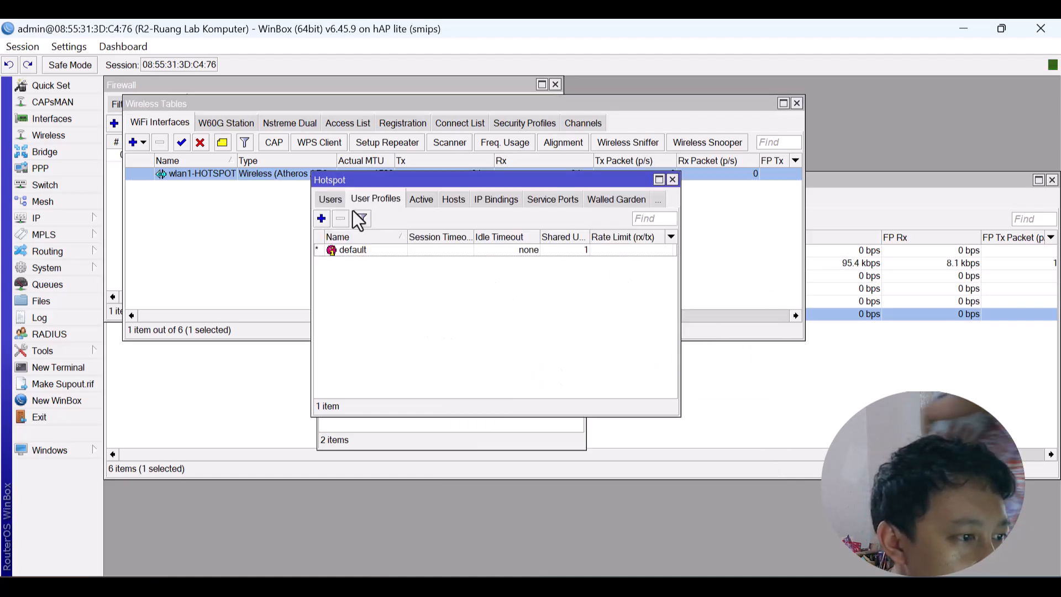
{"action": "left_click", "coordinate": [321, 219]}
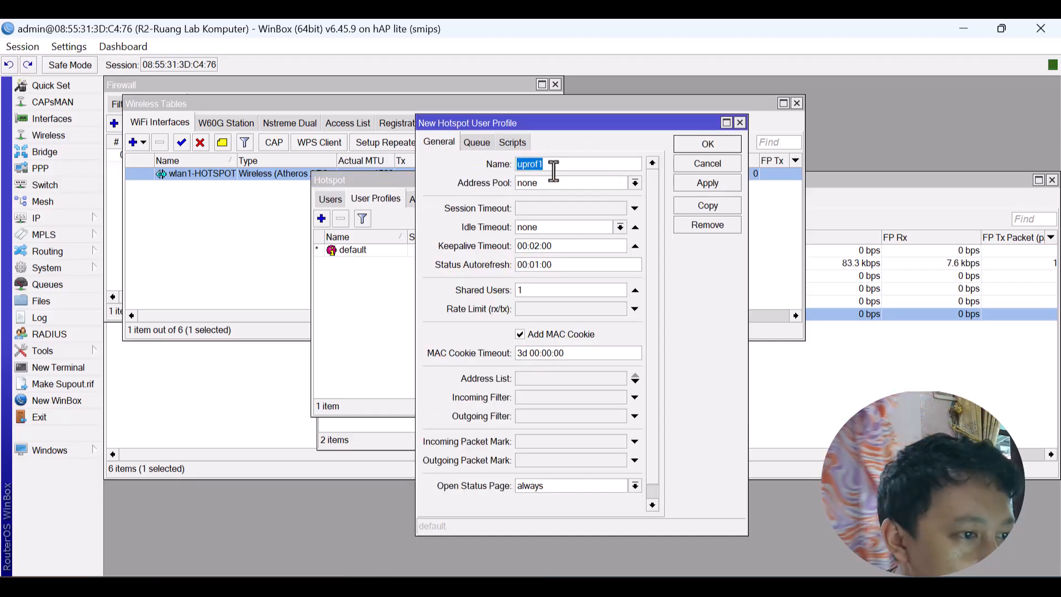
{"action": "type", "text": "guru"}
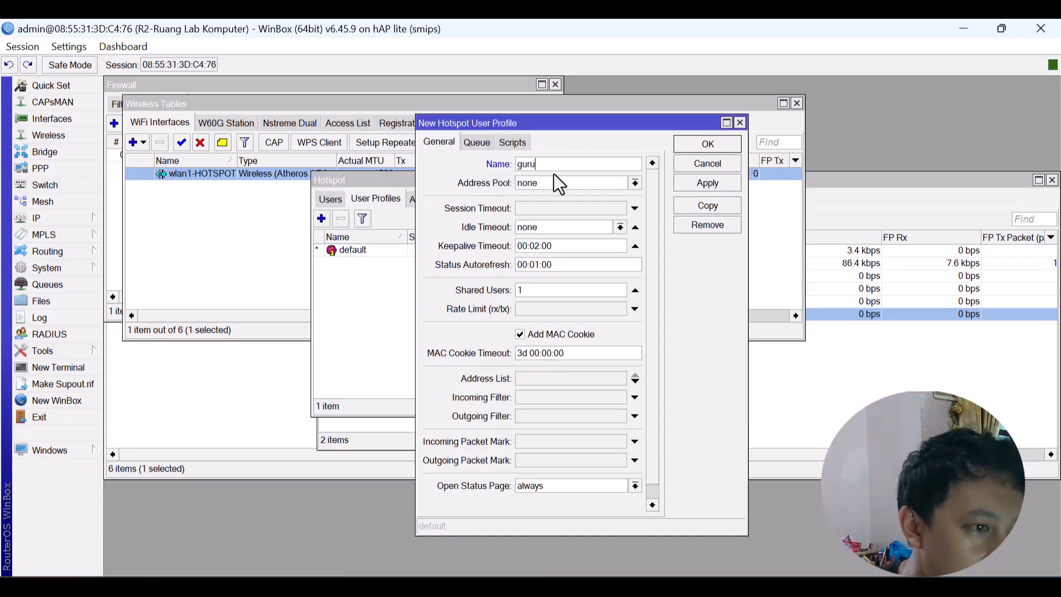
{"action": "key", "text": "BackSpace"}
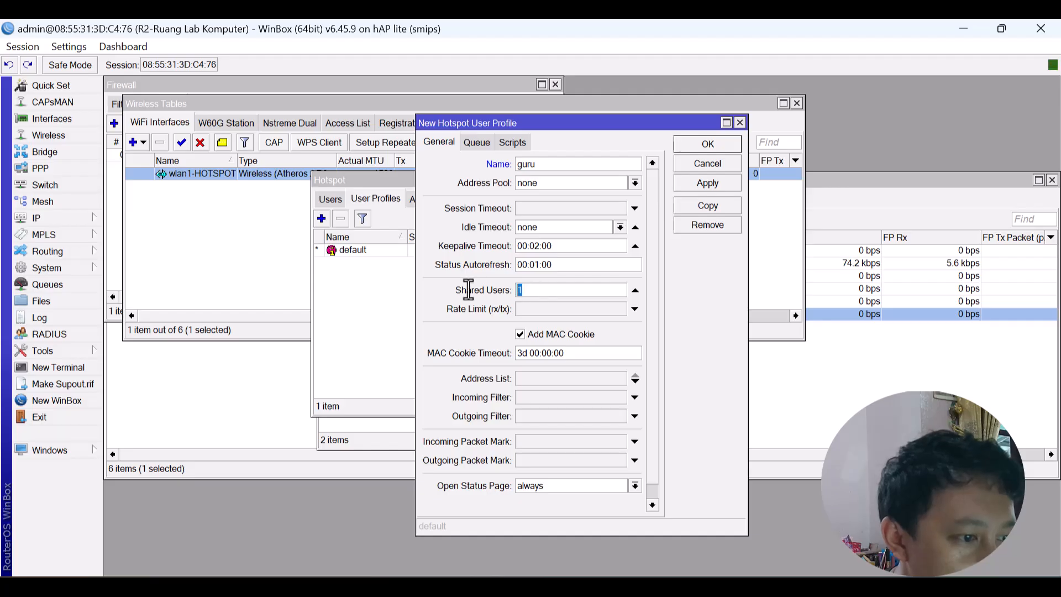
{"action": "type", "text": "5"}
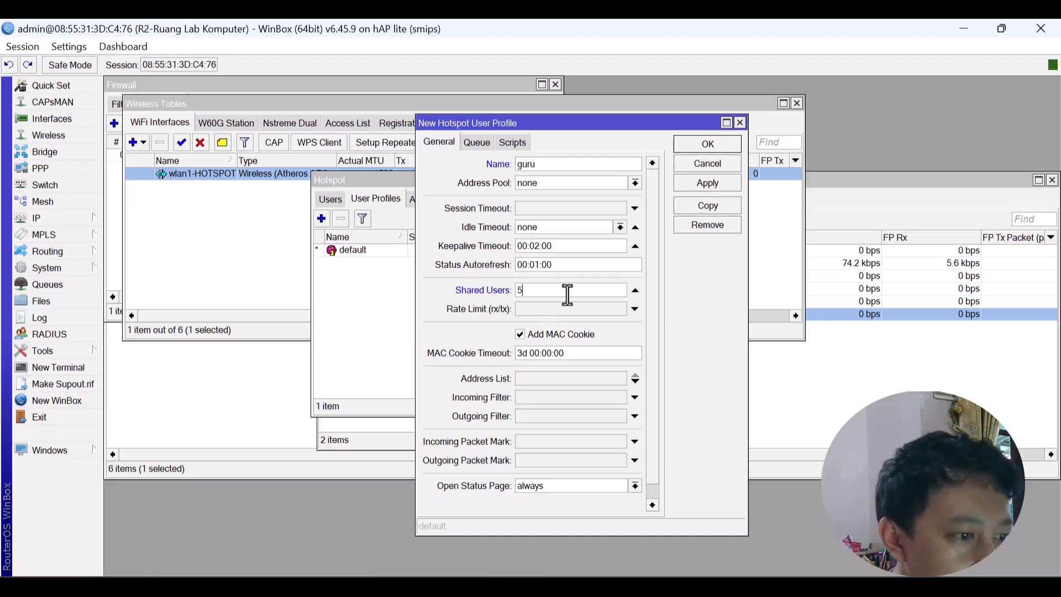
{"action": "left_click", "coordinate": [555, 310]}
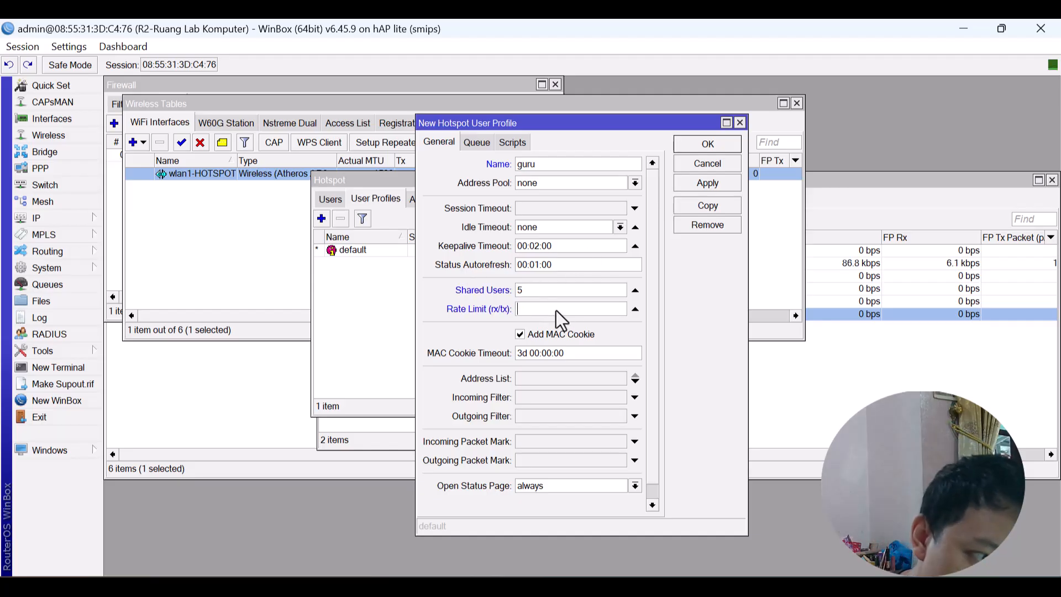
{"action": "type", "text": "1"}
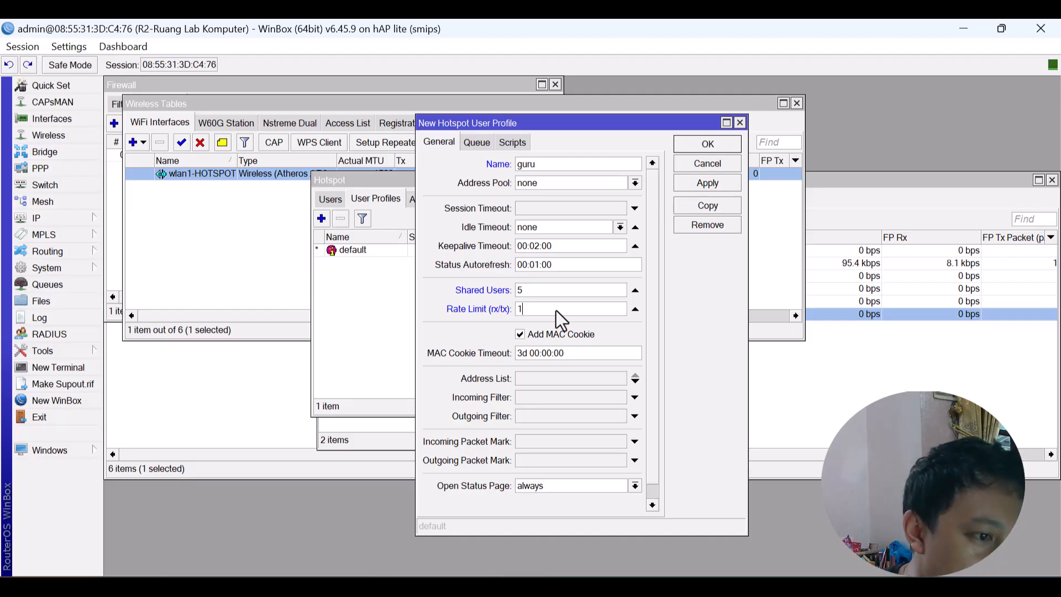
{"action": "type", "text": "0"}
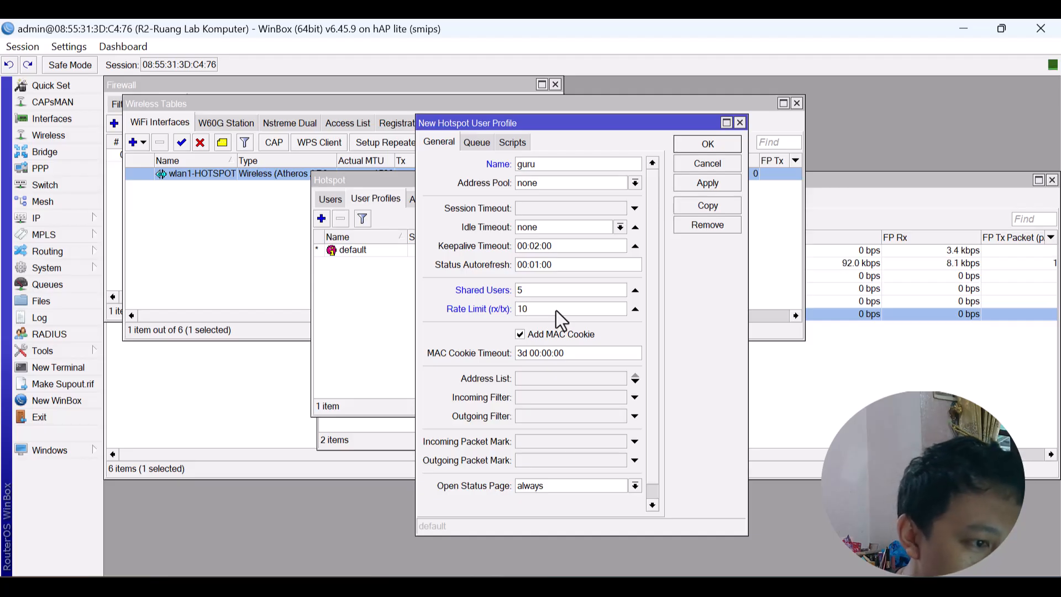
{"action": "type", "text": "m"}
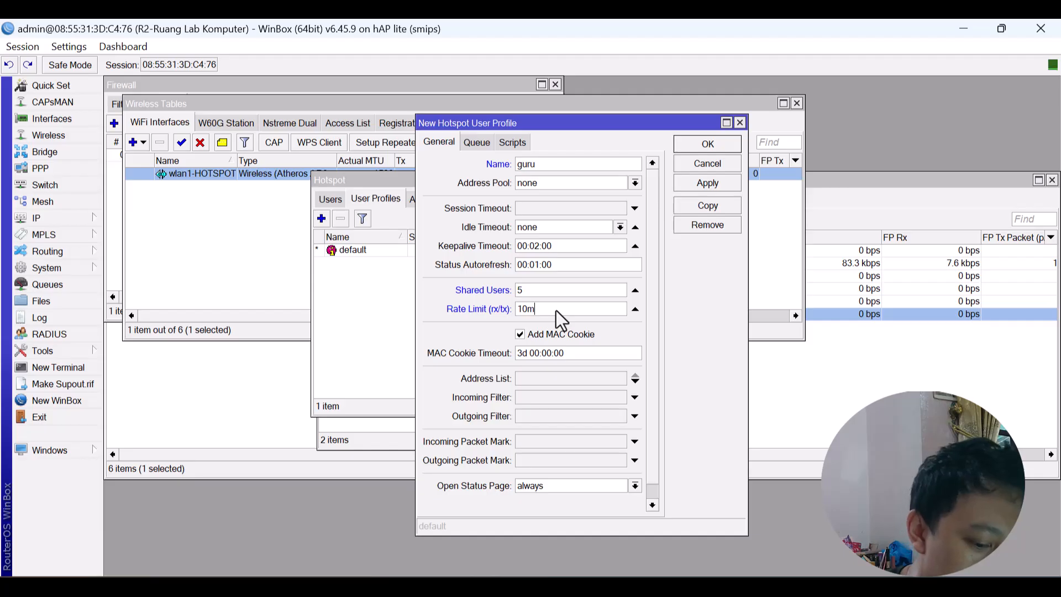
{"action": "type", "text": "/10"}
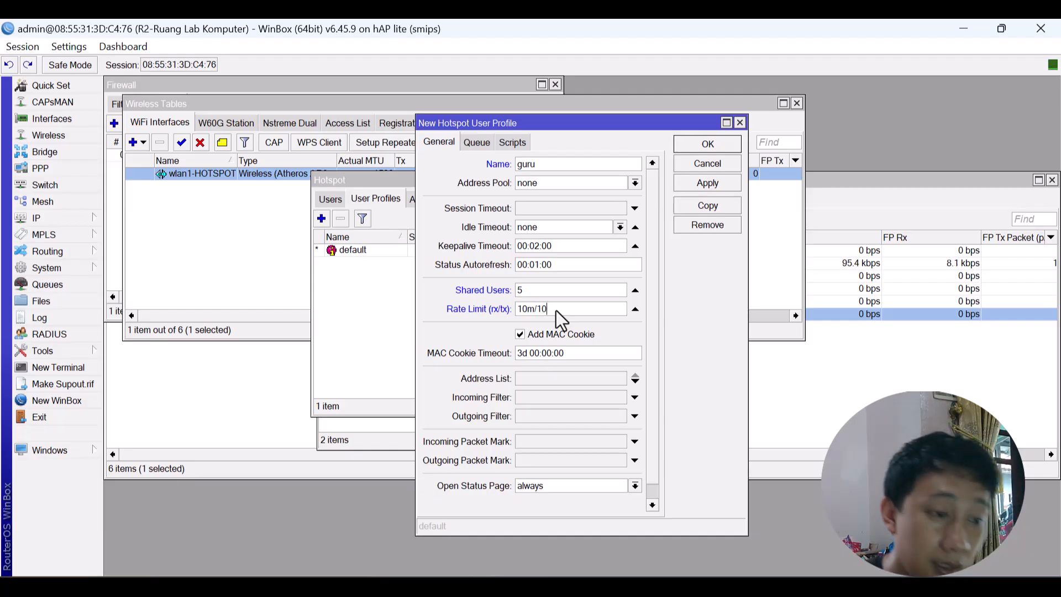
{"action": "type", "text": "m"}
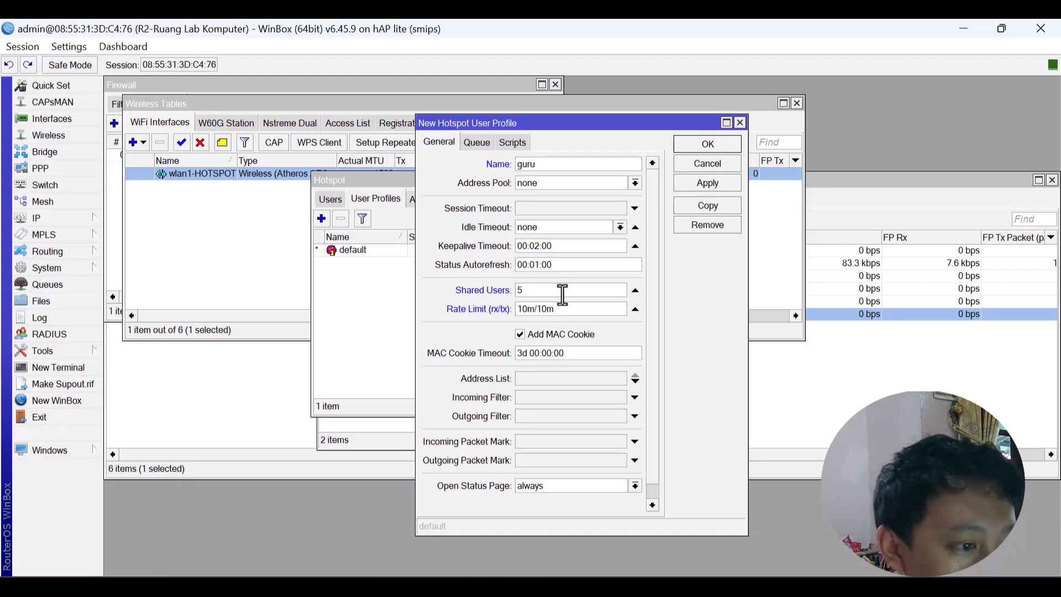
{"action": "left_click", "coordinate": [562, 294]}
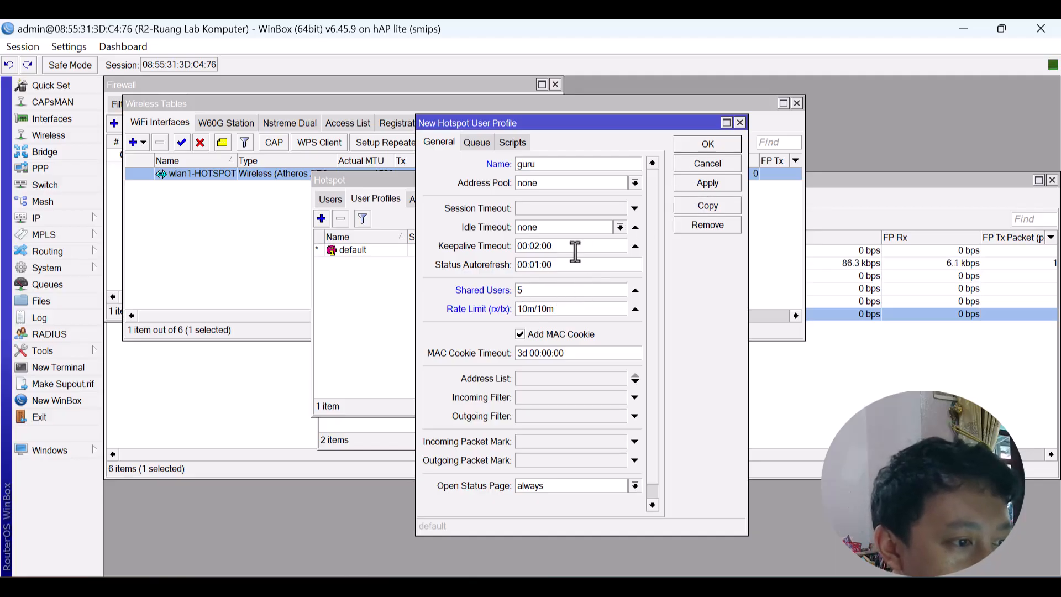
{"action": "left_click", "coordinate": [700, 184]}
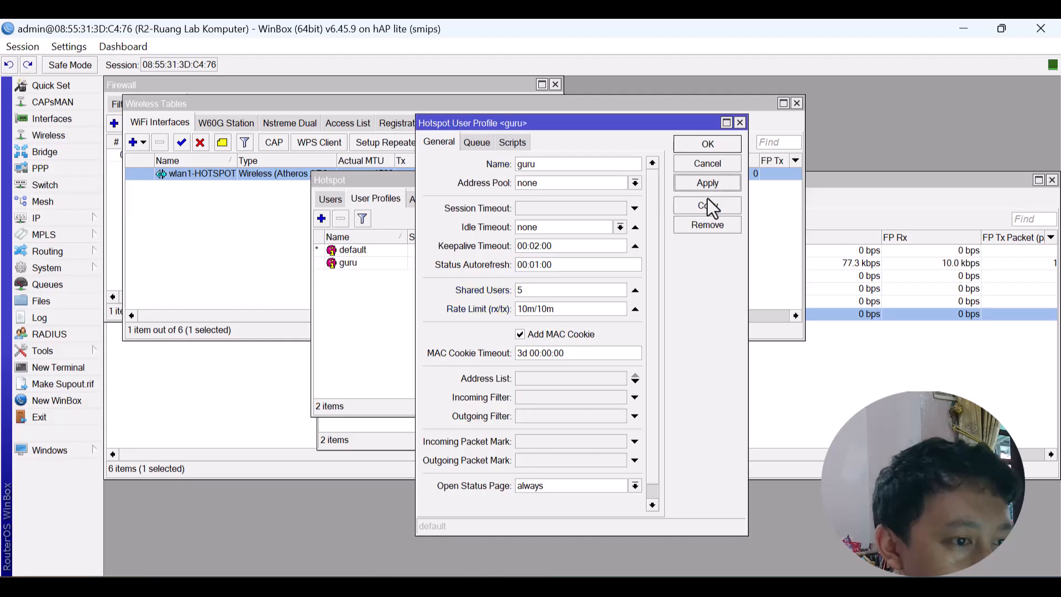
Copy the guru profile as siswa with 20 shared users, checking the task document.
{"action": "left_click", "coordinate": [708, 206]}
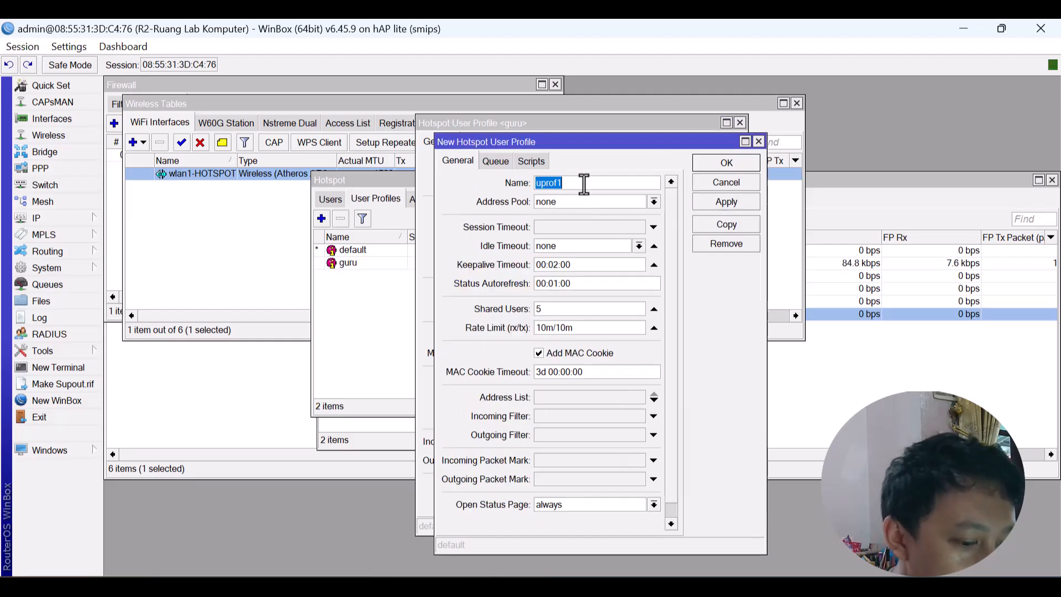
{"action": "type", "text": "siswa"}
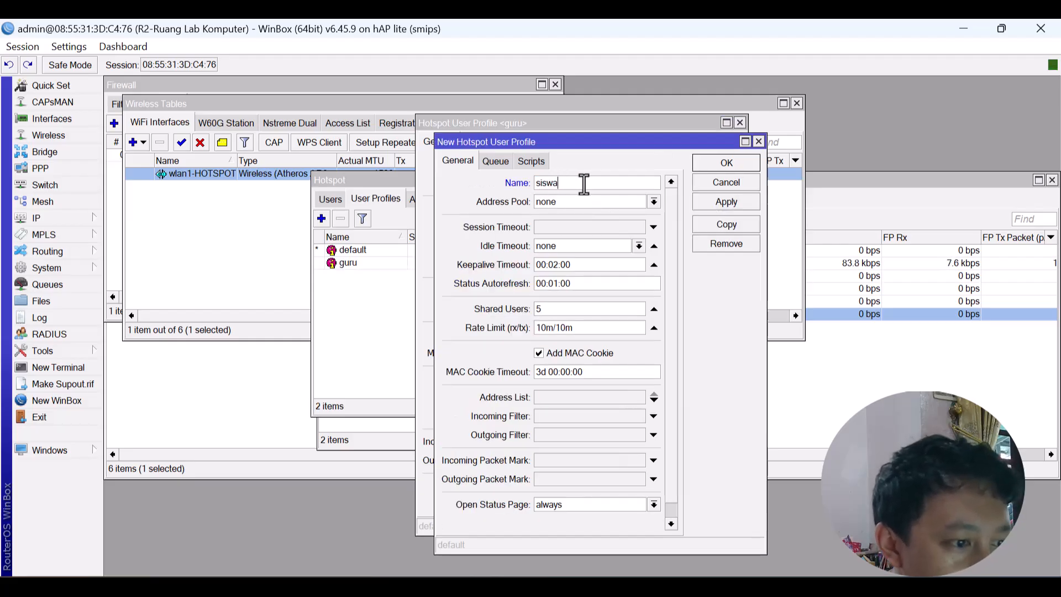
{"action": "left_click_drag", "start_coordinate": [549, 309], "coordinate": [482, 309]}
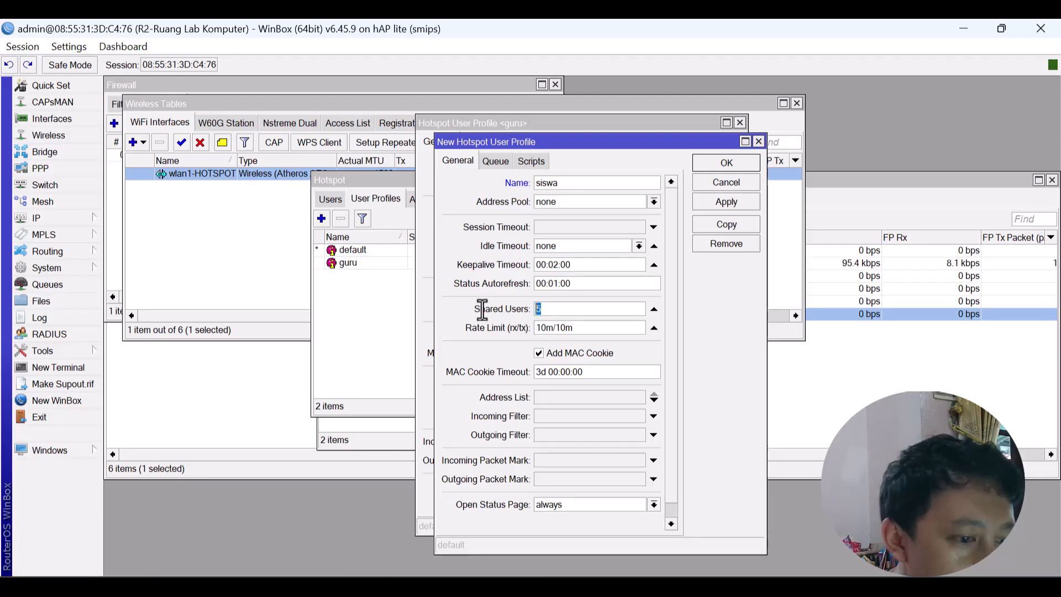
{"action": "type", "text": "20"}
{"action": "key", "text": "alt+Tab"}
{"action": "key", "text": "alt+Tab"}
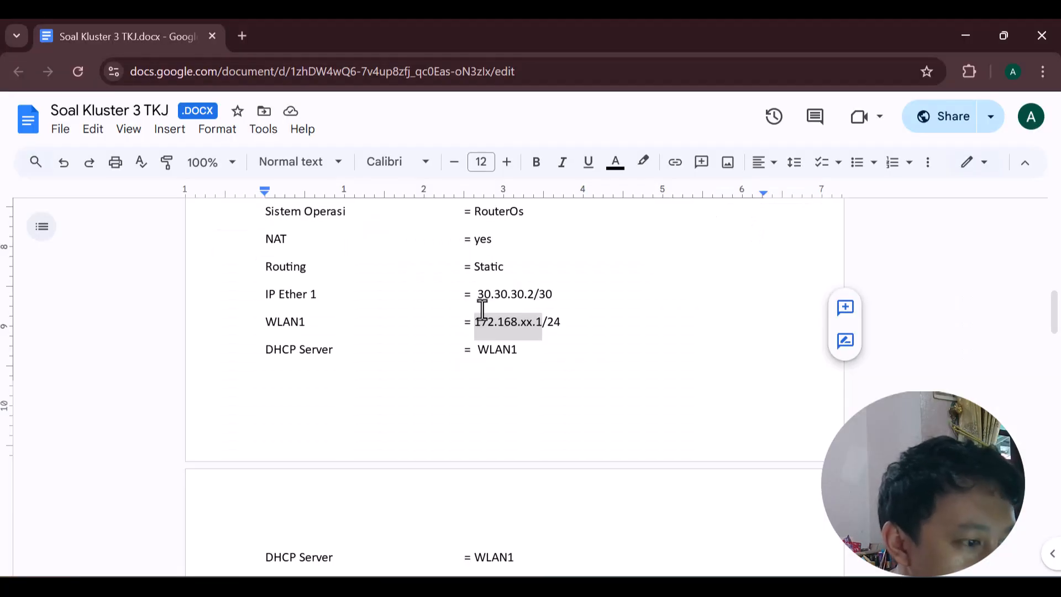
{"action": "scroll", "coordinate": [482, 310], "scroll_direction": "down", "scroll_amount": 15}
{"action": "scroll", "coordinate": [482, 310], "scroll_direction": "down", "scroll_amount": 7}
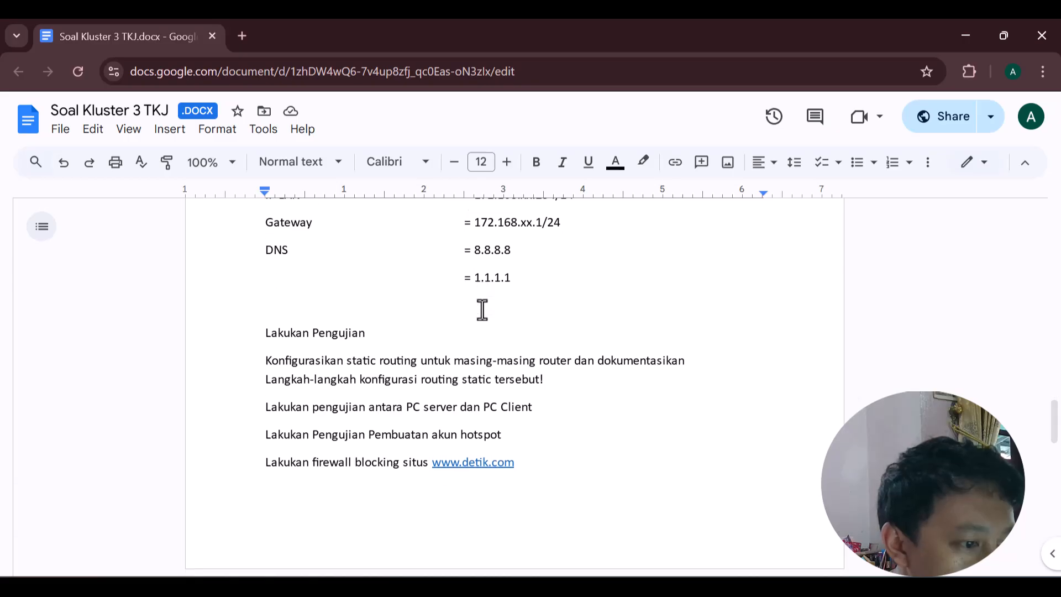
{"action": "scroll", "coordinate": [481, 310], "scroll_direction": "up", "scroll_amount": 10}
{"action": "scroll", "coordinate": [482, 309], "scroll_direction": "up", "scroll_amount": 4}
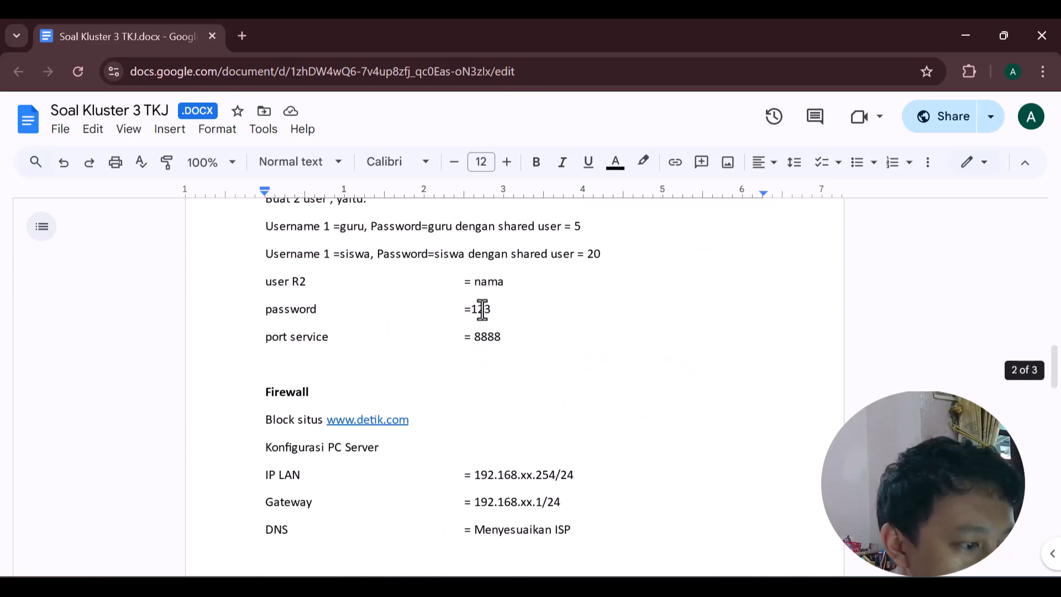
{"action": "scroll", "coordinate": [482, 309], "scroll_direction": "down", "scroll_amount": 3}
{"action": "scroll", "coordinate": [482, 309], "scroll_direction": "up", "scroll_amount": 5}
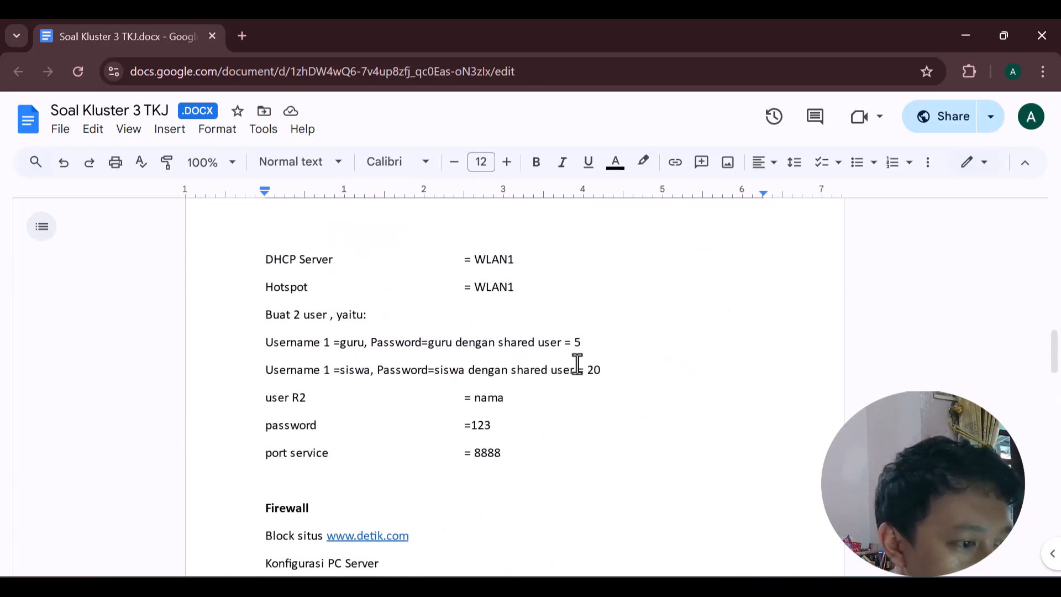
{"action": "key", "text": "alt+Tab"}
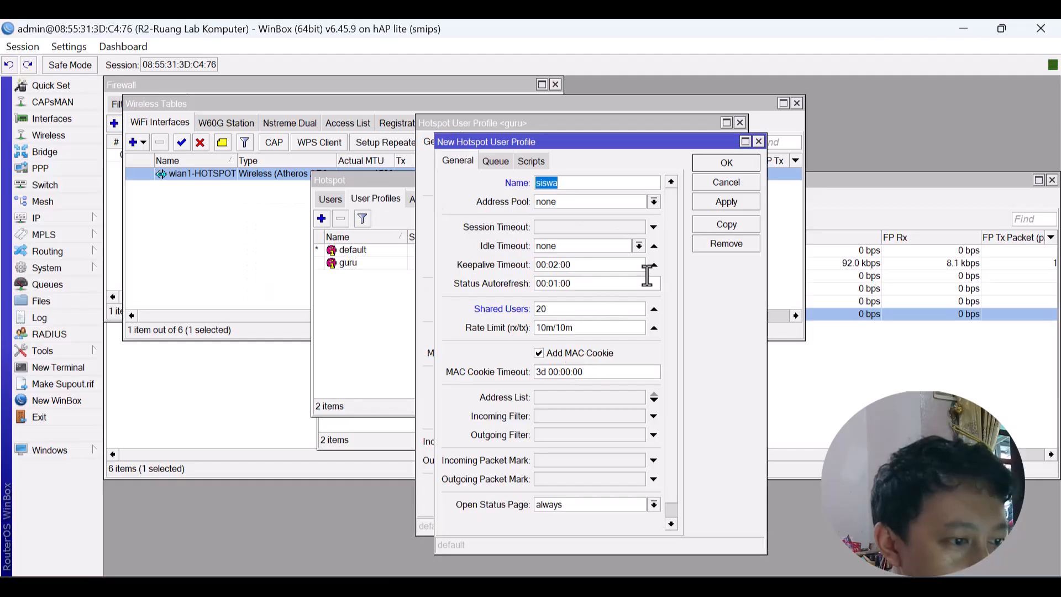
Set siswa's rate limit to 5m/5m, save it, and close both profile dialogs.
{"action": "left_click", "coordinate": [546, 327]}
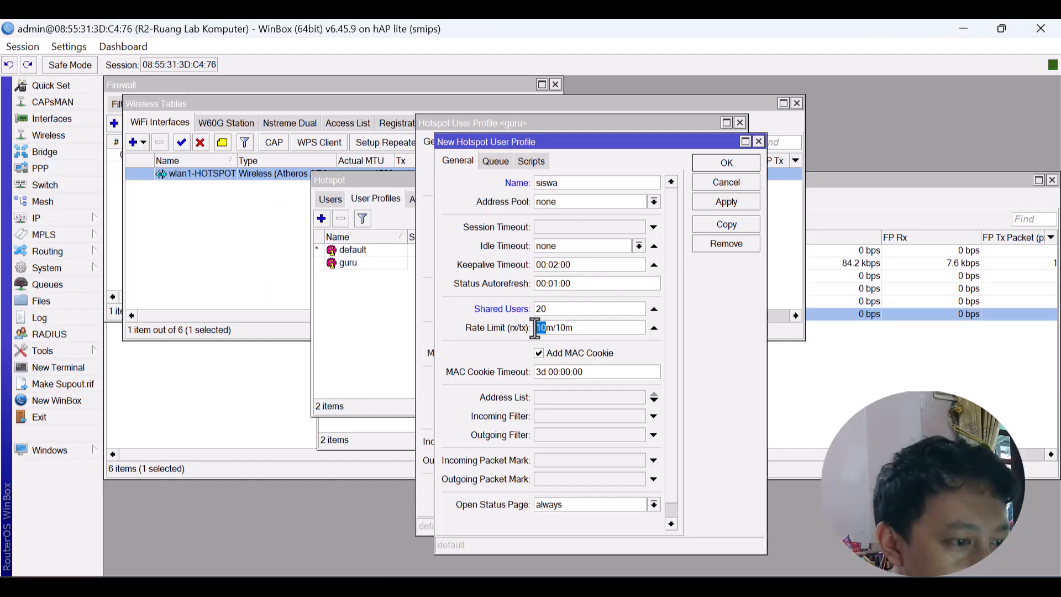
{"action": "key", "text": "BackSpace"}
{"action": "key", "text": "BackSpace"}
{"action": "type", "text": "5"}
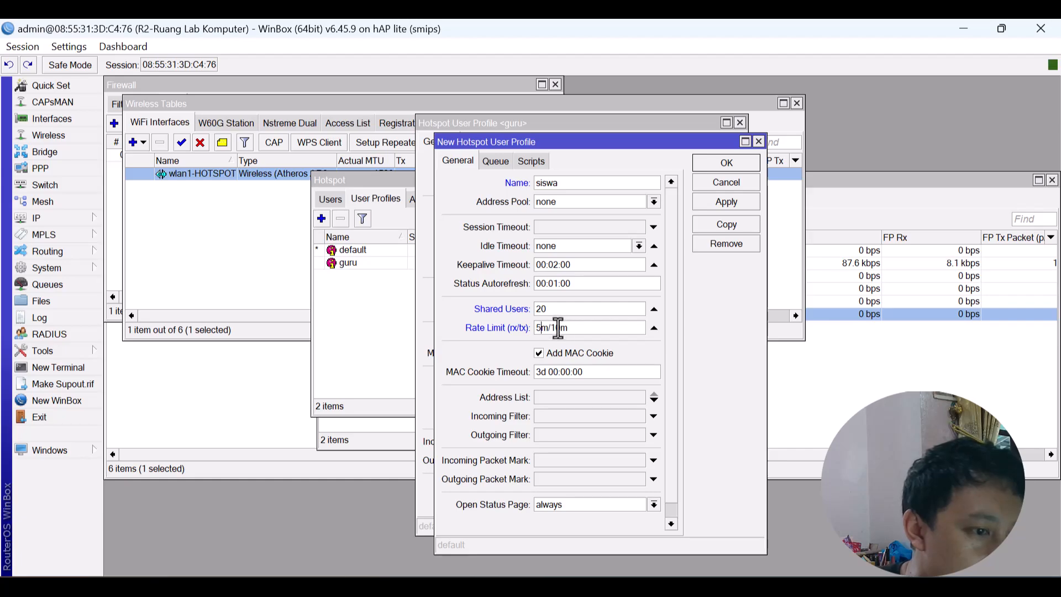
{"action": "left_click_drag", "start_coordinate": [561, 327], "coordinate": [552, 328]}
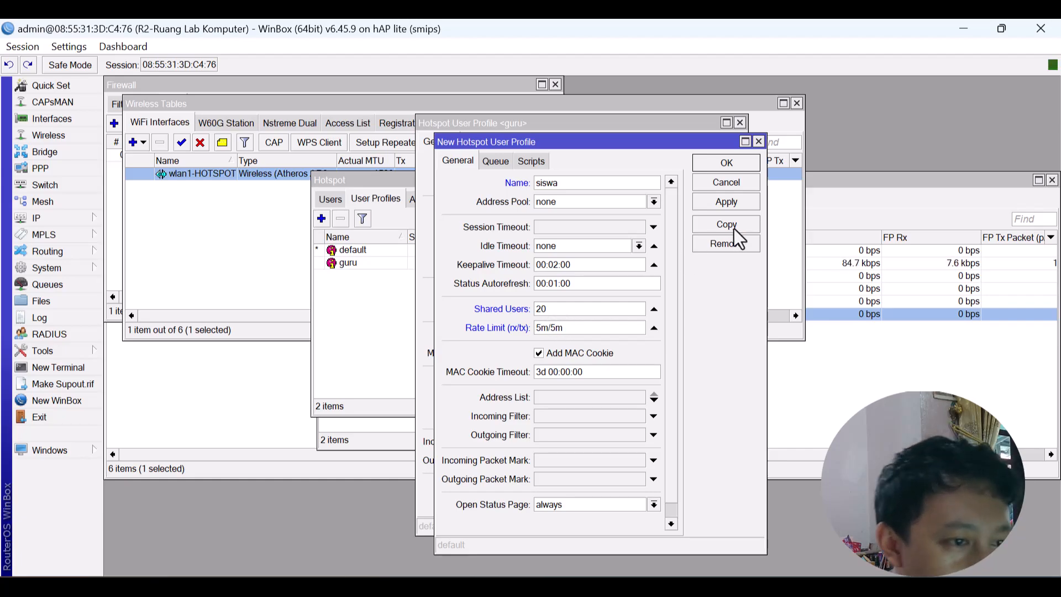
{"action": "left_click", "coordinate": [728, 202]}
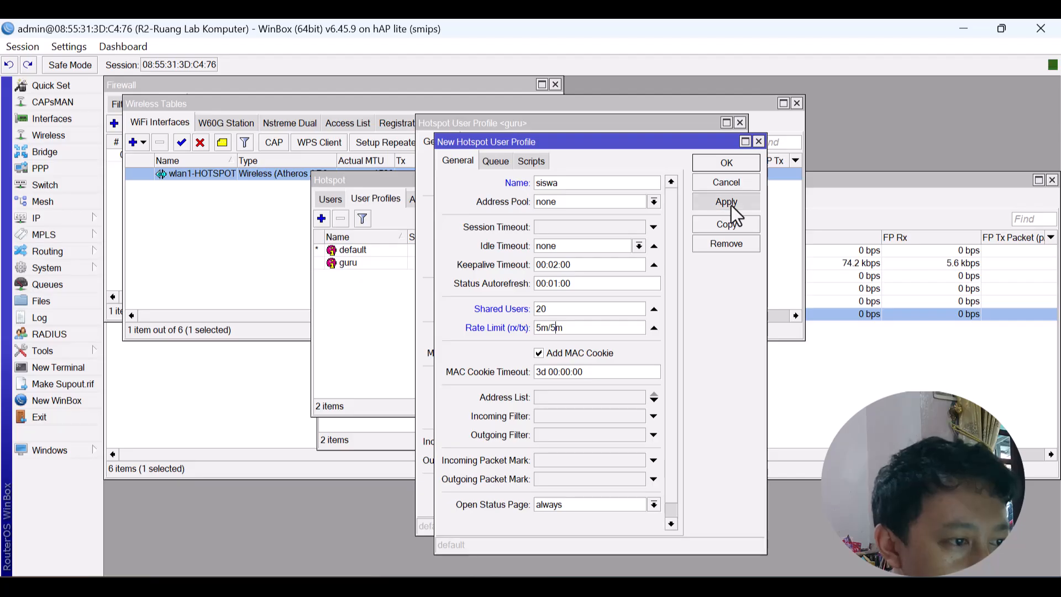
{"action": "left_click", "coordinate": [725, 165]}
{"action": "left_click", "coordinate": [707, 142]}
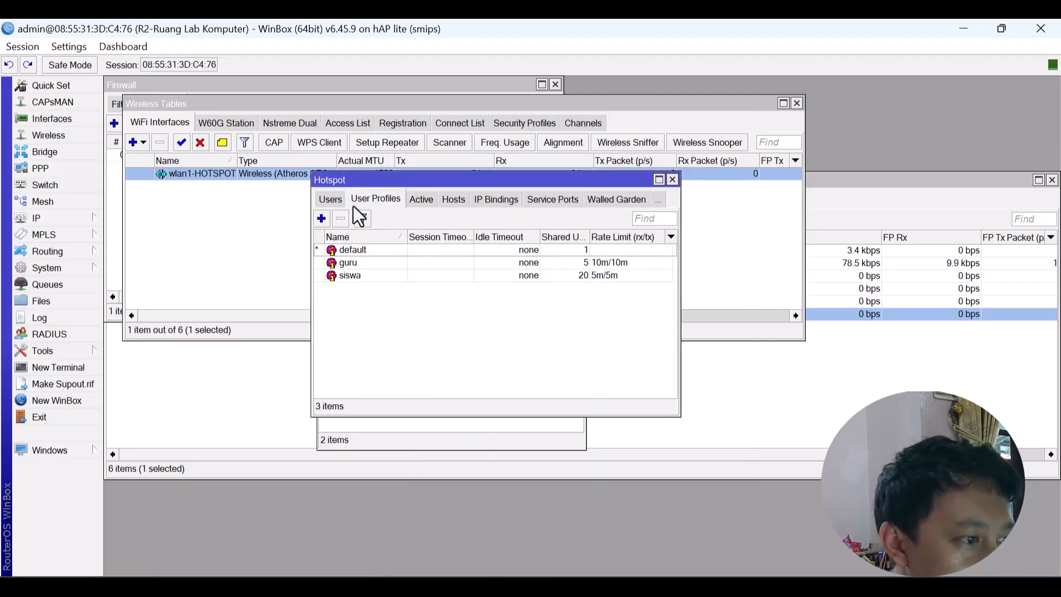
Add hotspot user siswa assigned to the siswa profile.
{"action": "left_click", "coordinate": [331, 198]}
{"action": "left_click", "coordinate": [322, 219]}
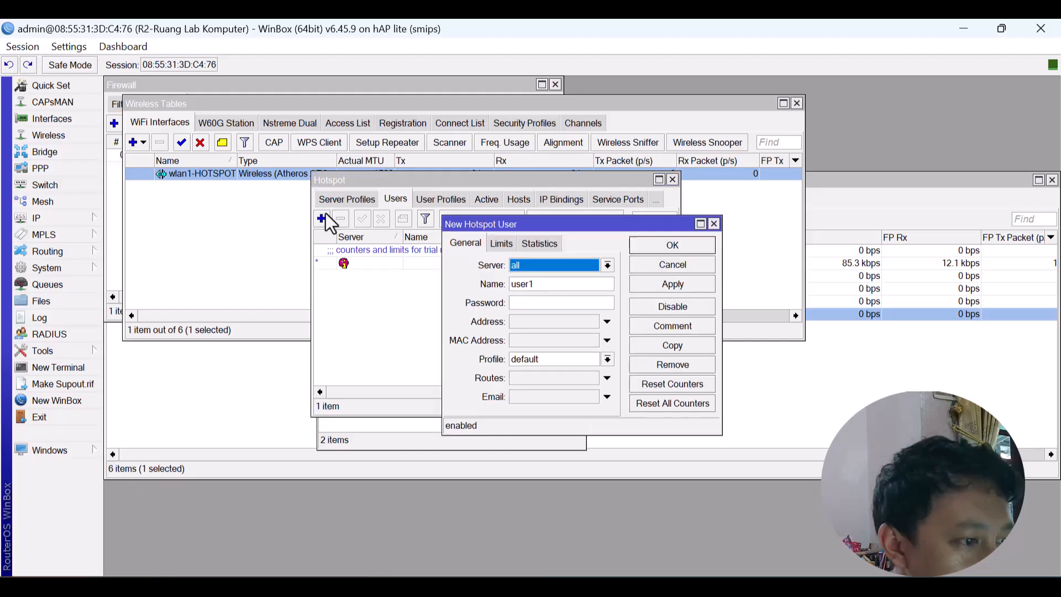
{"action": "key", "text": "Tab"}
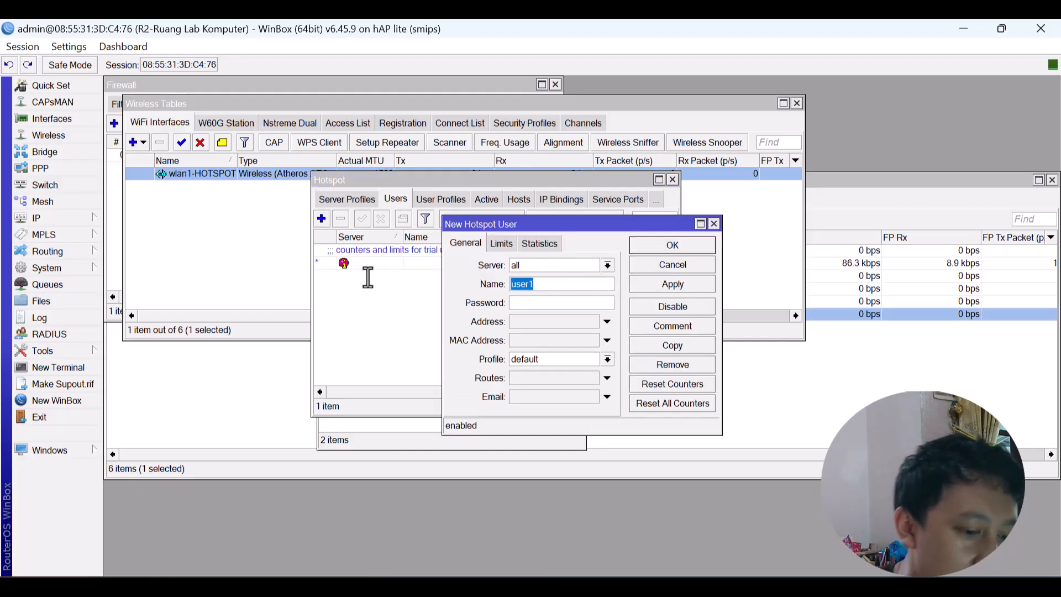
{"action": "type", "text": "siswa"}
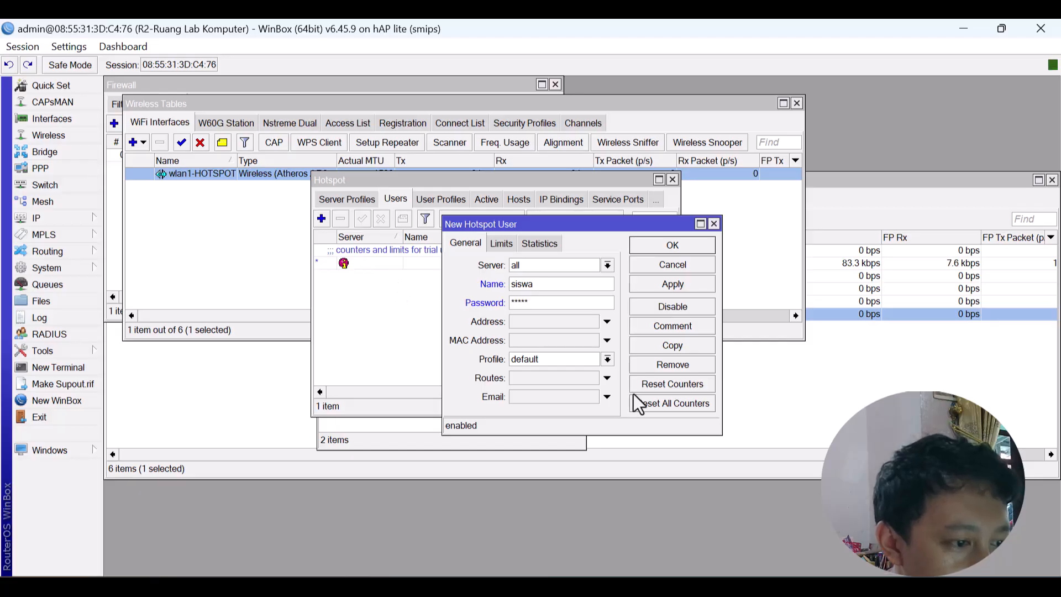
{"action": "left_click", "coordinate": [597, 357]}
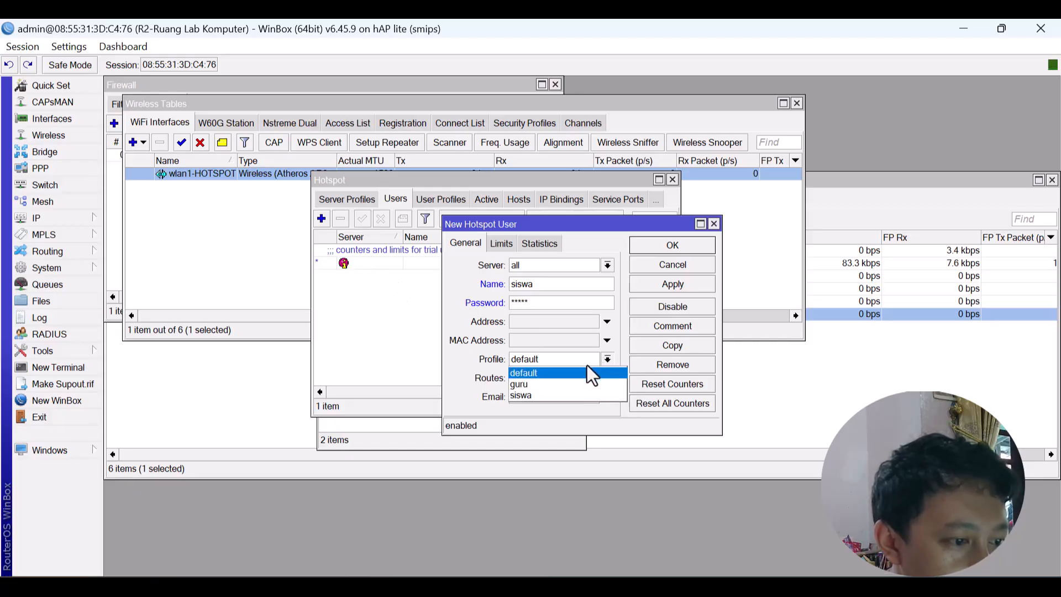
{"action": "left_click", "coordinate": [561, 399]}
{"action": "left_click", "coordinate": [685, 284]}
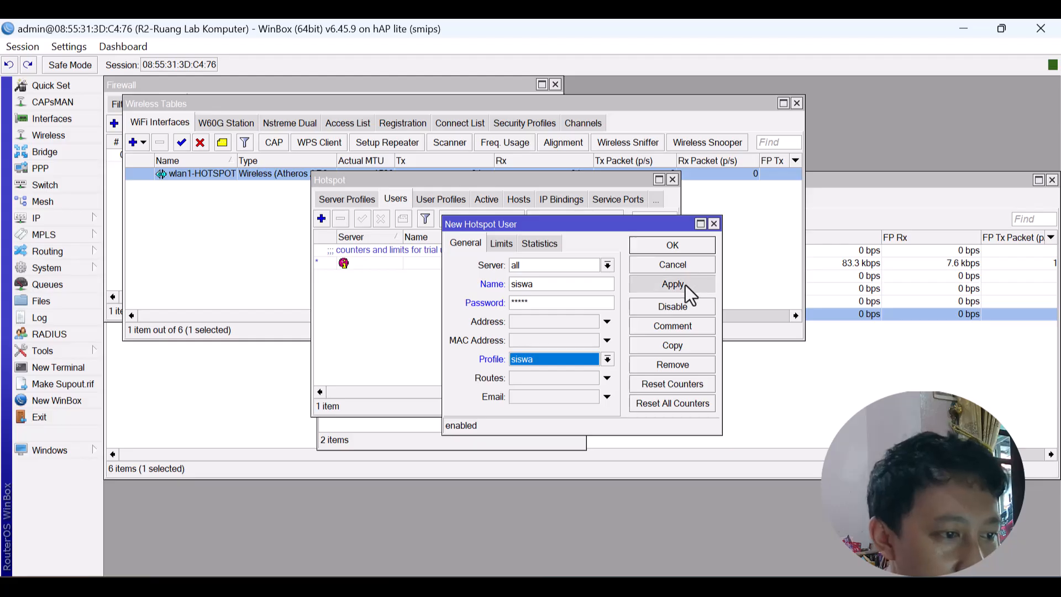
{"action": "left_click", "coordinate": [682, 249]}
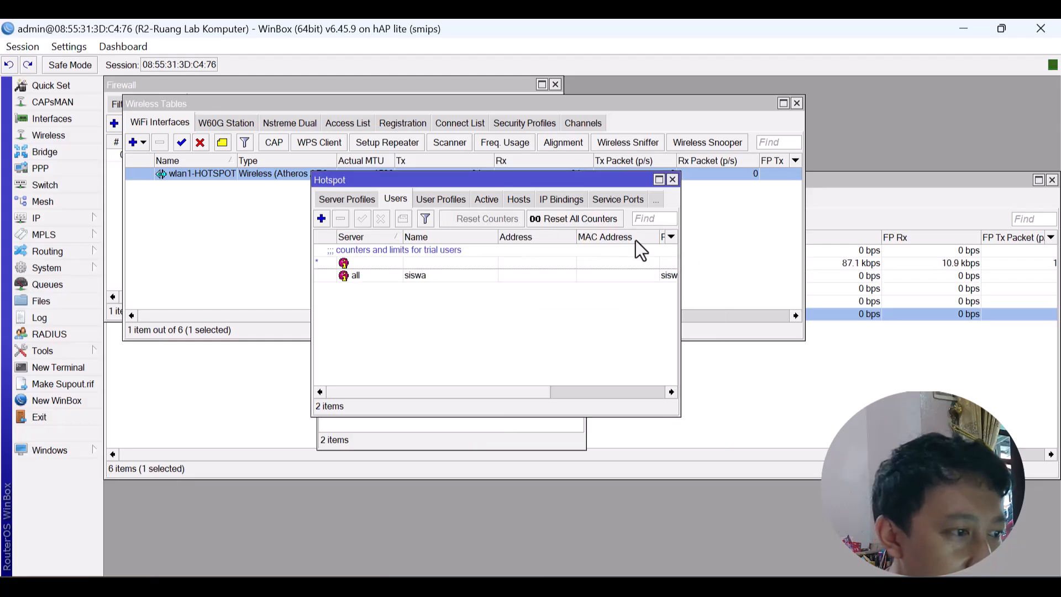
Add hotspot user guru assigned to the guru profile.
{"action": "left_click", "coordinate": [322, 217]}
{"action": "key", "text": "Tab"}
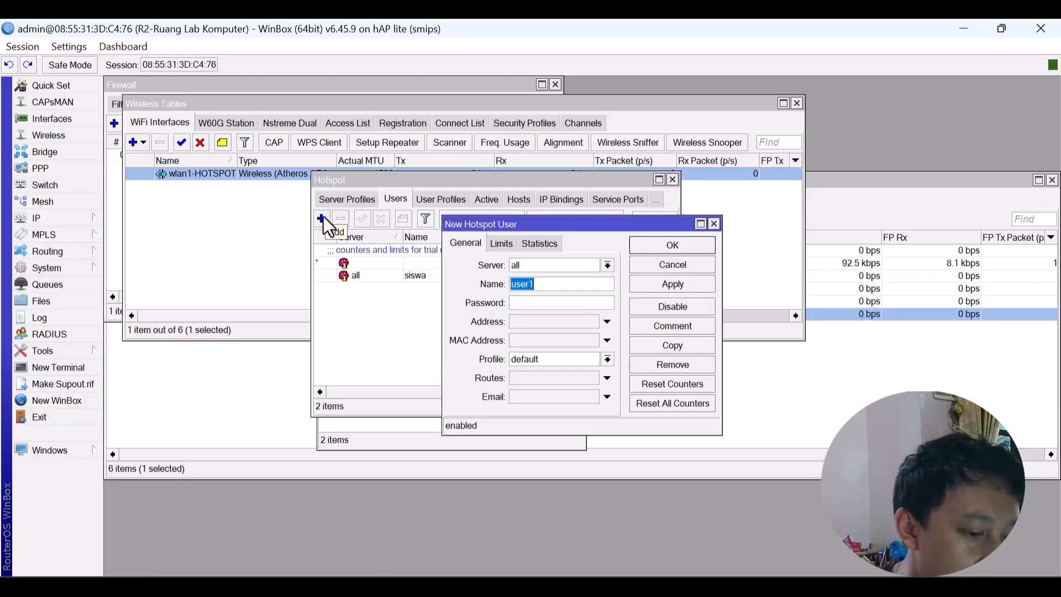
{"action": "type", "text": "guru"}
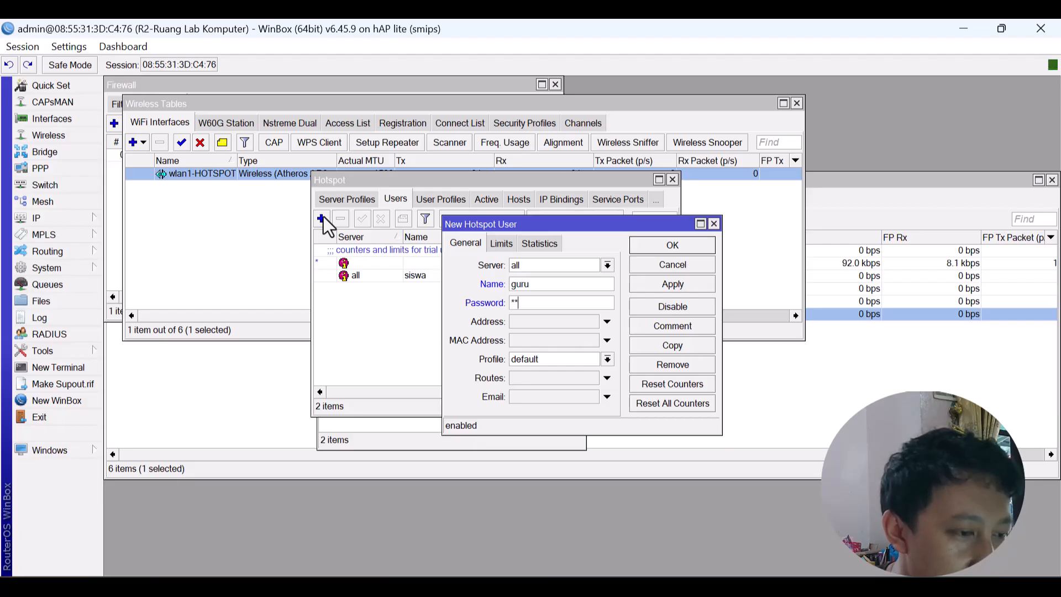
{"action": "key", "text": "Tab"}
{"action": "key", "text": "Tab"}
{"action": "key", "text": "Tab"}
{"action": "key", "text": "Down"}
{"action": "key", "text": "Down"}
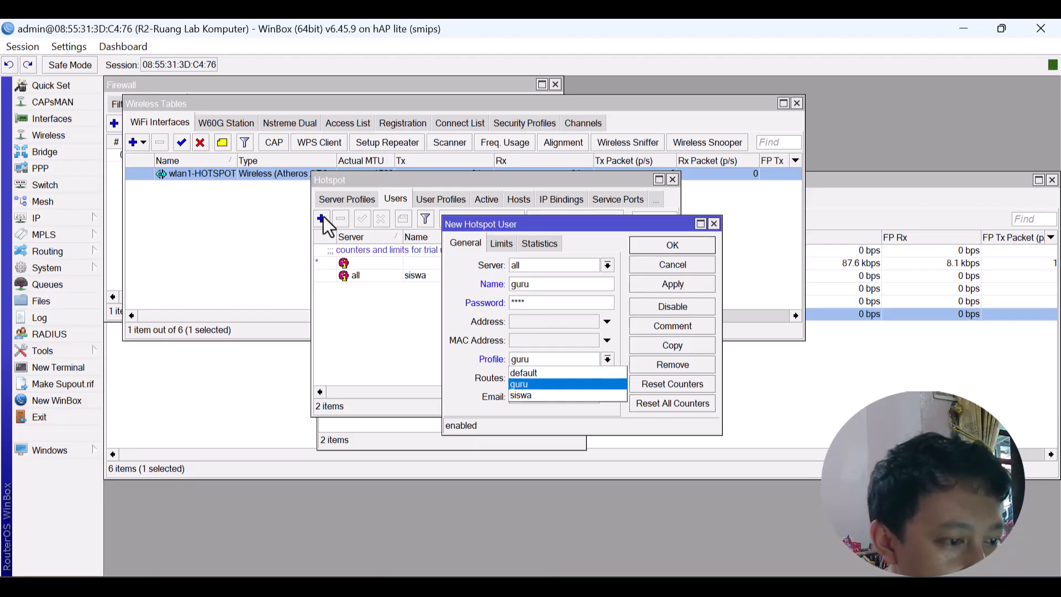
{"action": "left_click", "coordinate": [523, 383]}
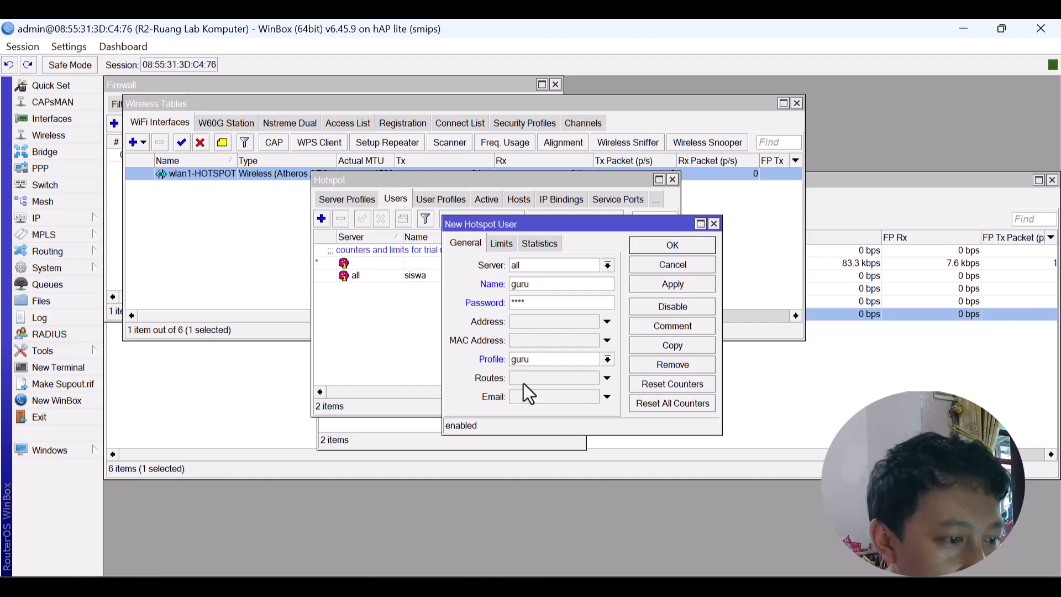
{"action": "left_click", "coordinate": [685, 248]}
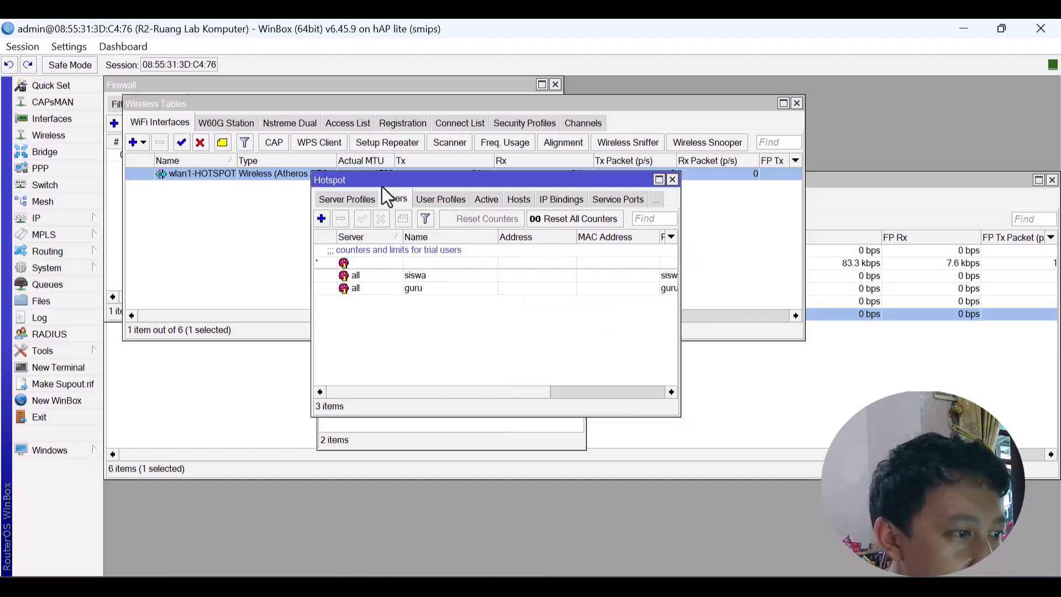
{"action": "left_click", "coordinate": [358, 205]}
Run Hotspot Setup on wlan1-HOTSPOT with 172.168.1.1/24, DNS 8.8.8.8/1.1.1.1 and DNS name wifi.aulia.net.
{"action": "left_click", "coordinate": [324, 203]}
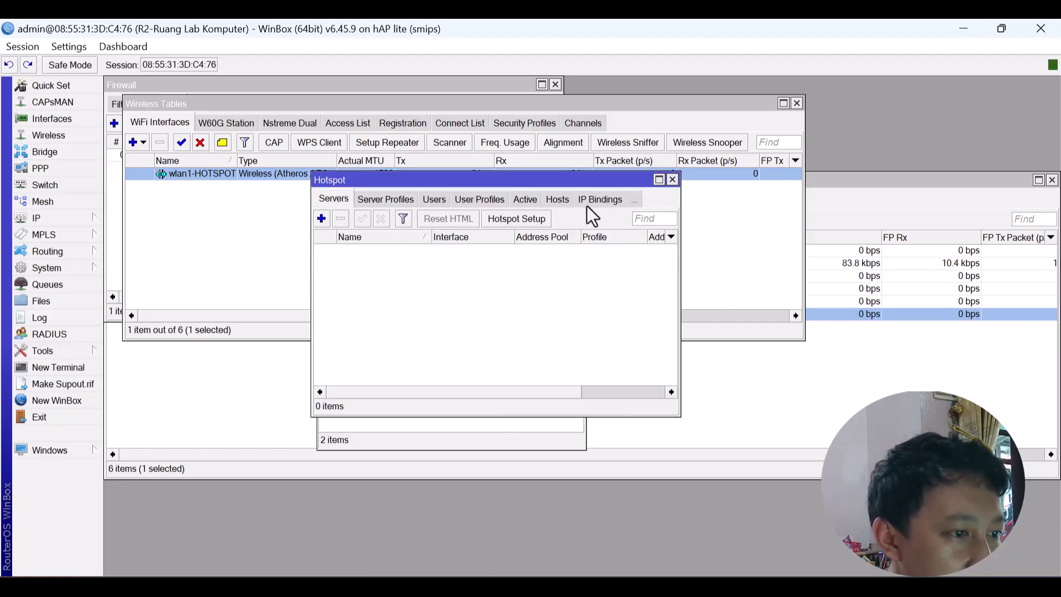
{"action": "left_click", "coordinate": [516, 217]}
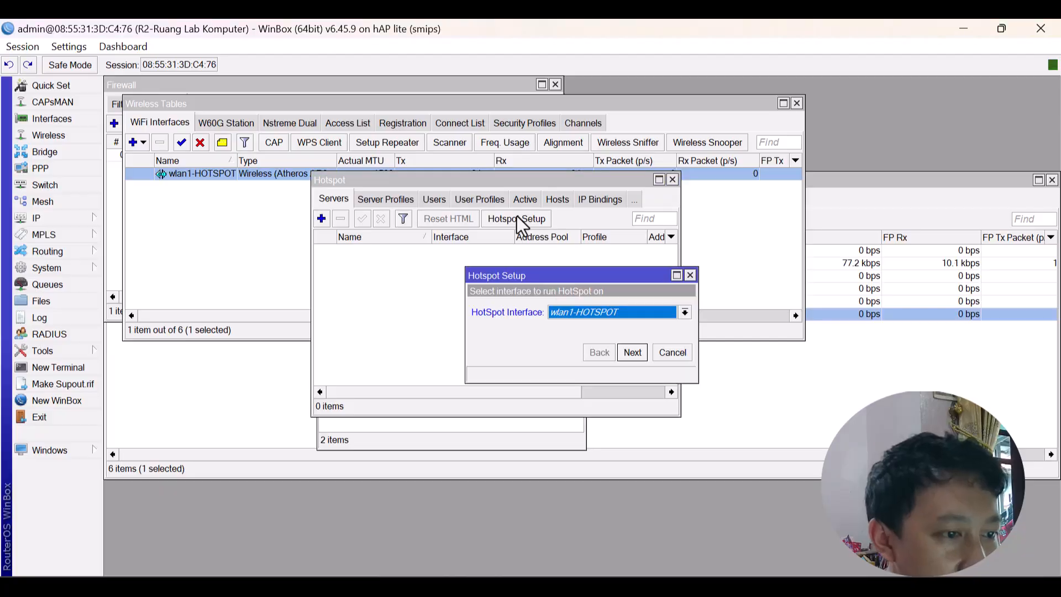
{"action": "left_click", "coordinate": [607, 312]}
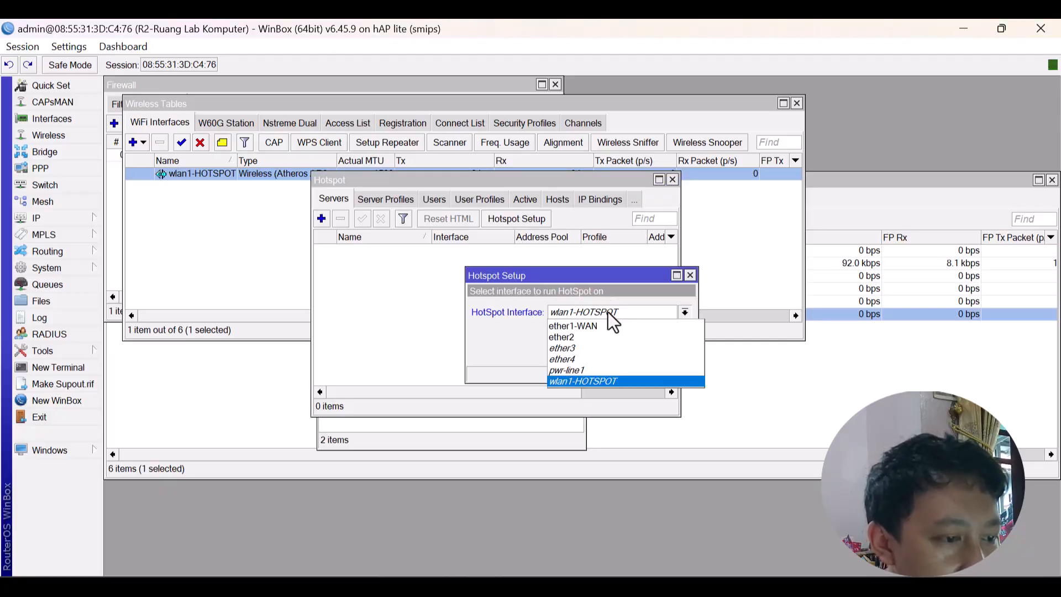
{"action": "left_click", "coordinate": [607, 312]}
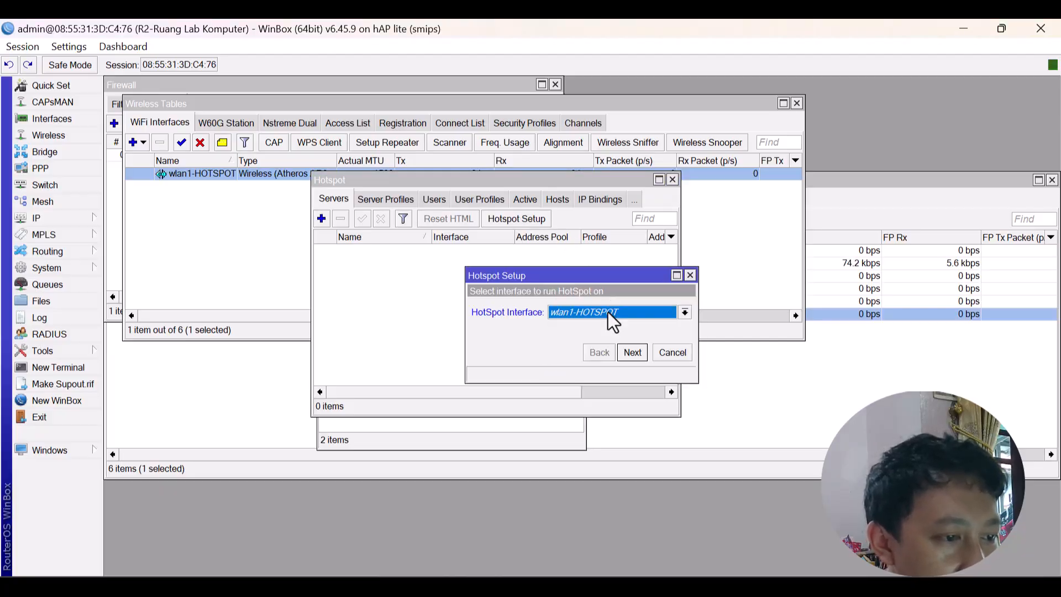
{"action": "left_click", "coordinate": [633, 352]}
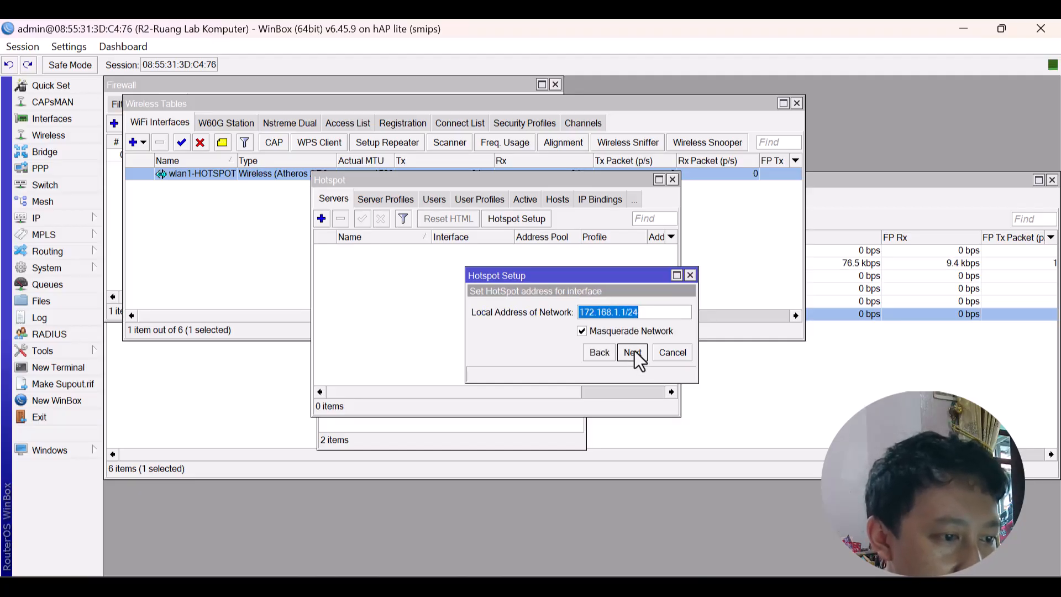
{"action": "left_click", "coordinate": [637, 351]}
{"action": "left_click", "coordinate": [638, 352]}
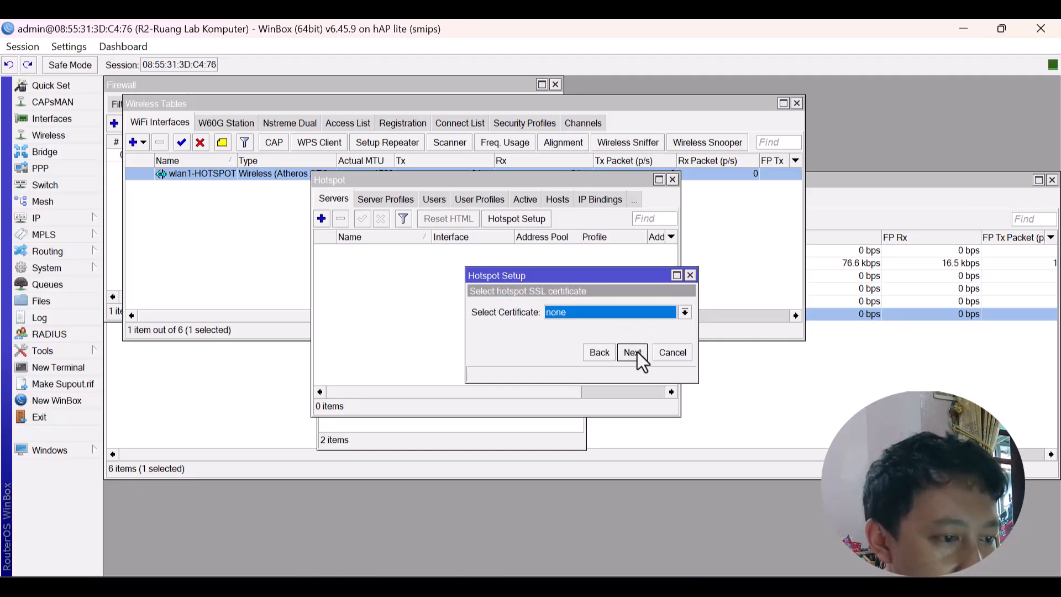
{"action": "left_click", "coordinate": [637, 351]}
{"action": "left_click", "coordinate": [637, 352]}
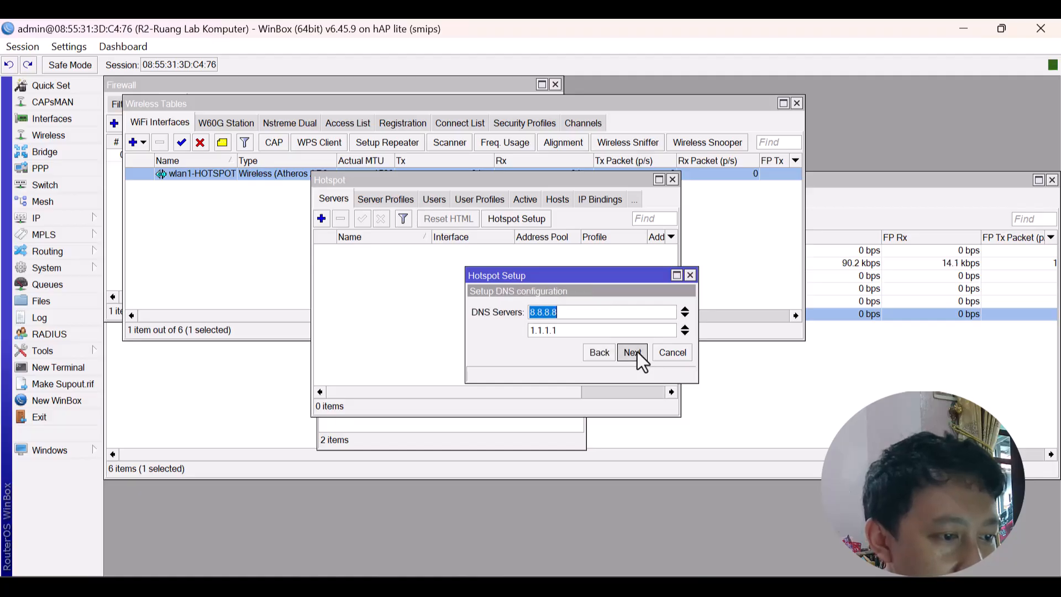
{"action": "left_click", "coordinate": [637, 351]}
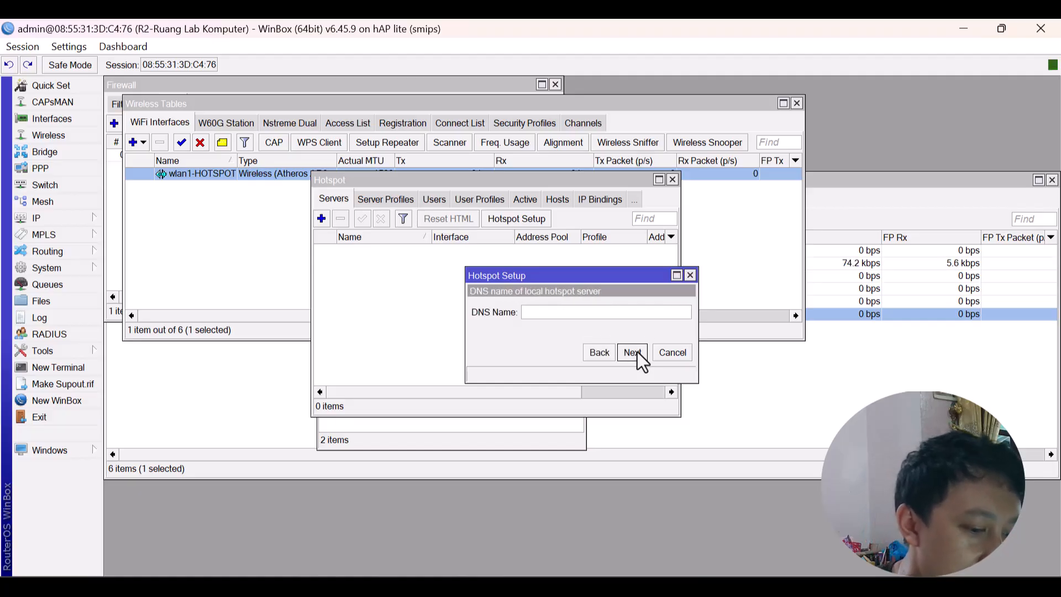
{"action": "type", "text": "wifi"}
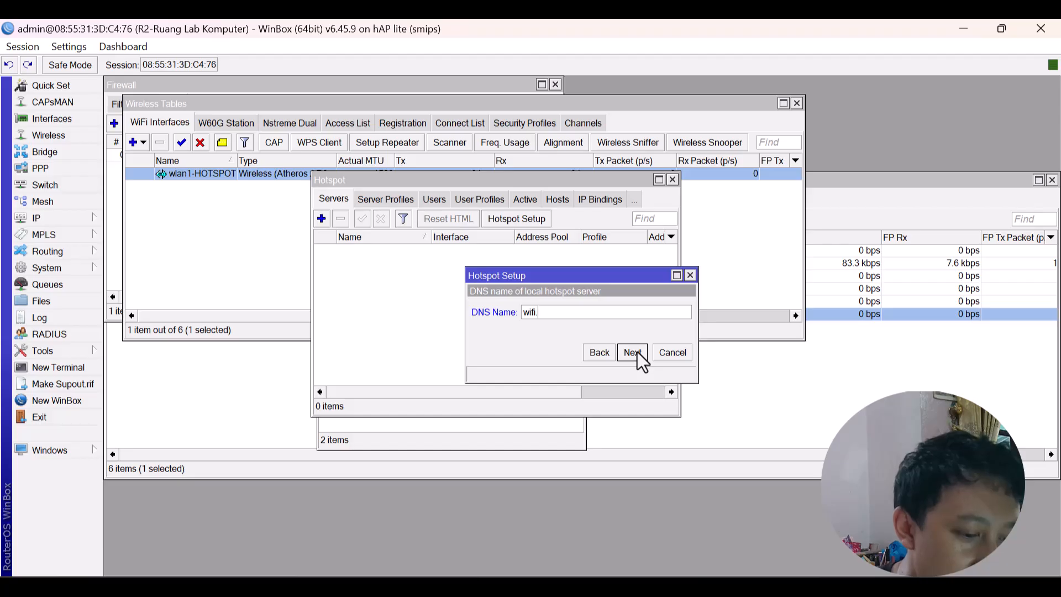
{"action": "type", "text": ".aulia.net"}
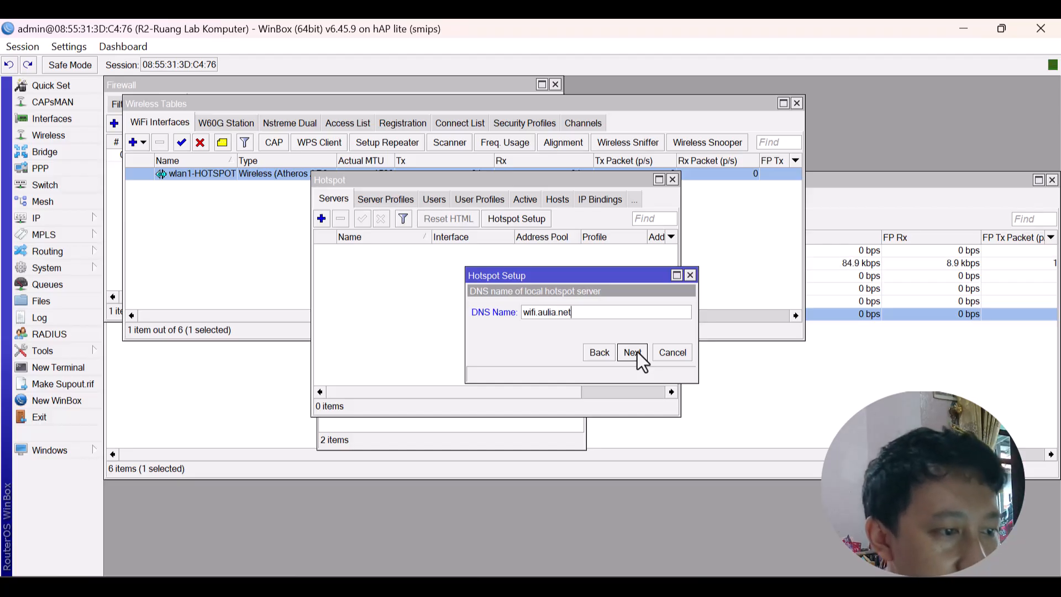
{"action": "left_click", "coordinate": [637, 351]}
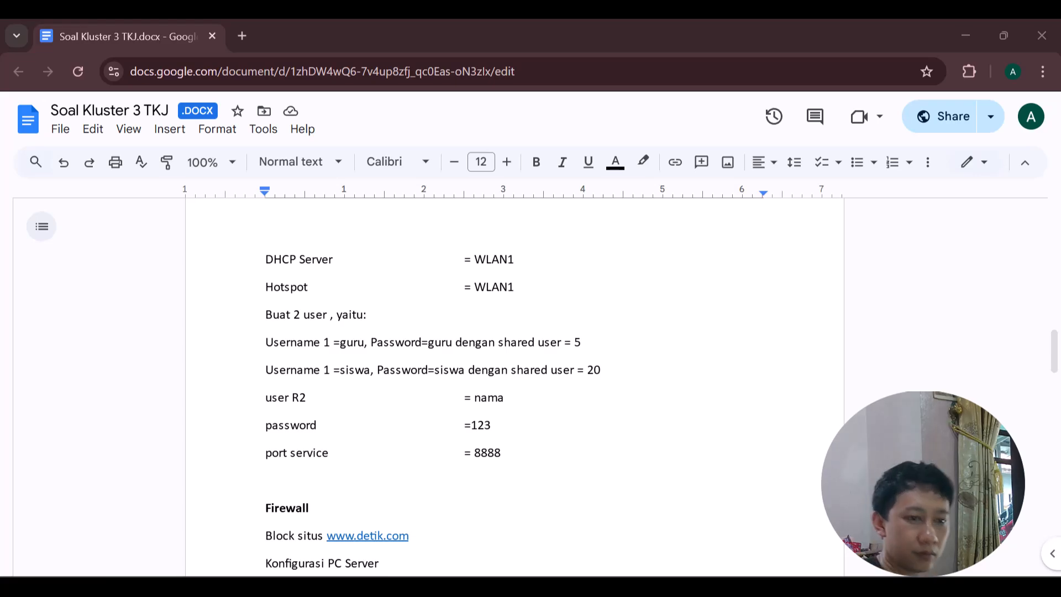
Back in WinBox, review the hotspot NAT rules in Firewall, then close the Firewall window.
{"action": "left_click", "coordinate": [966, 36]}
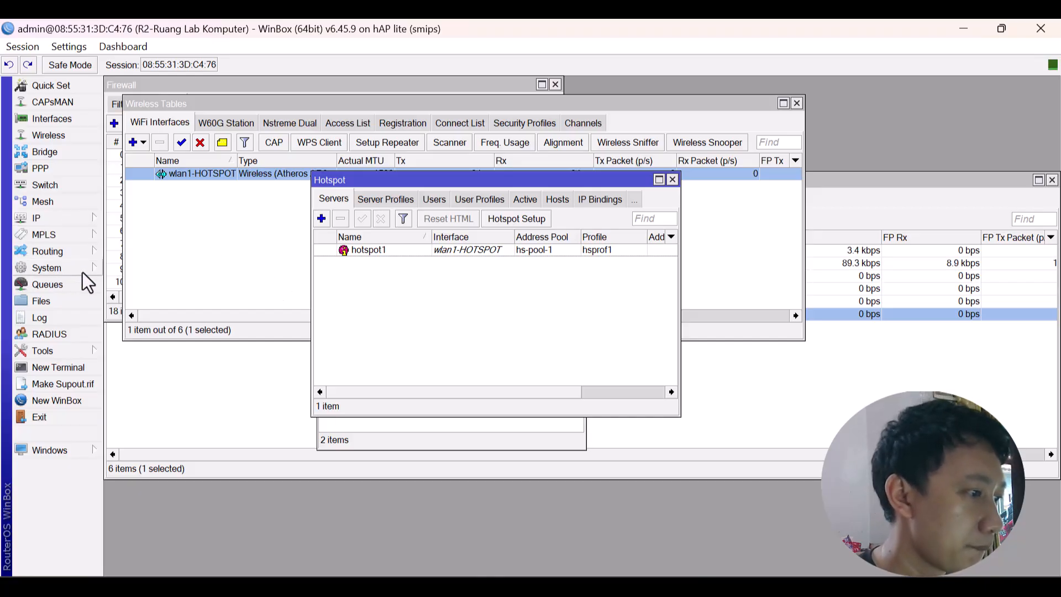
{"action": "left_click", "coordinate": [71, 215]}
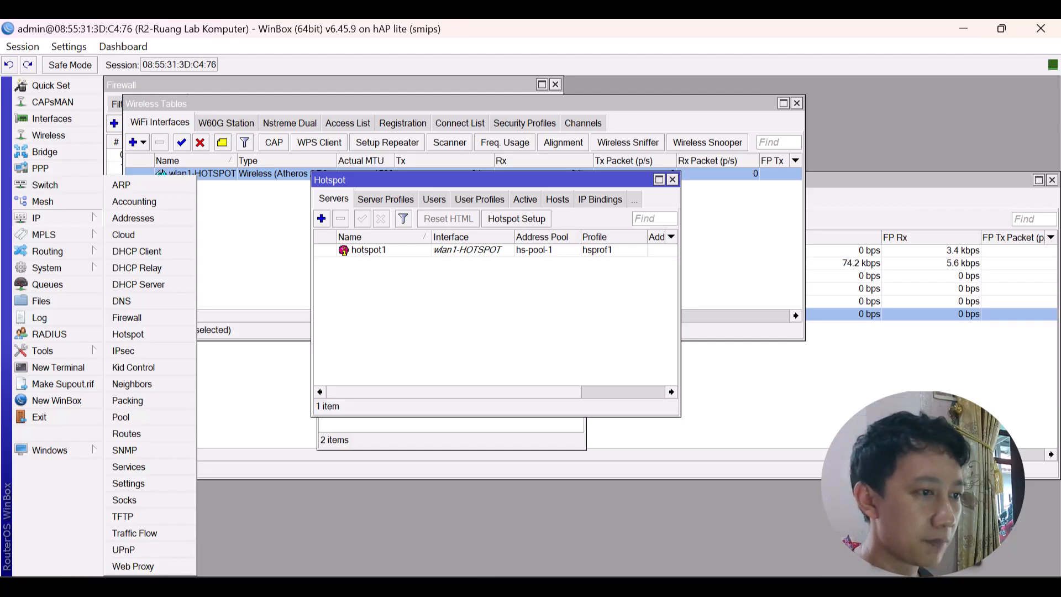
{"action": "left_click", "coordinate": [134, 317]}
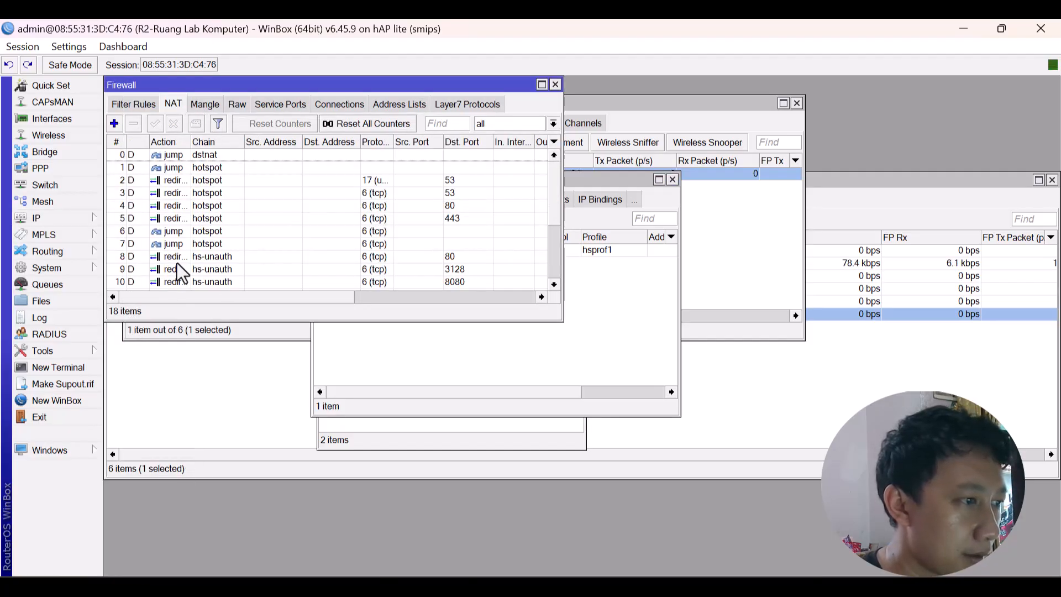
{"action": "scroll", "coordinate": [177, 263], "scroll_direction": "down", "scroll_amount": 3}
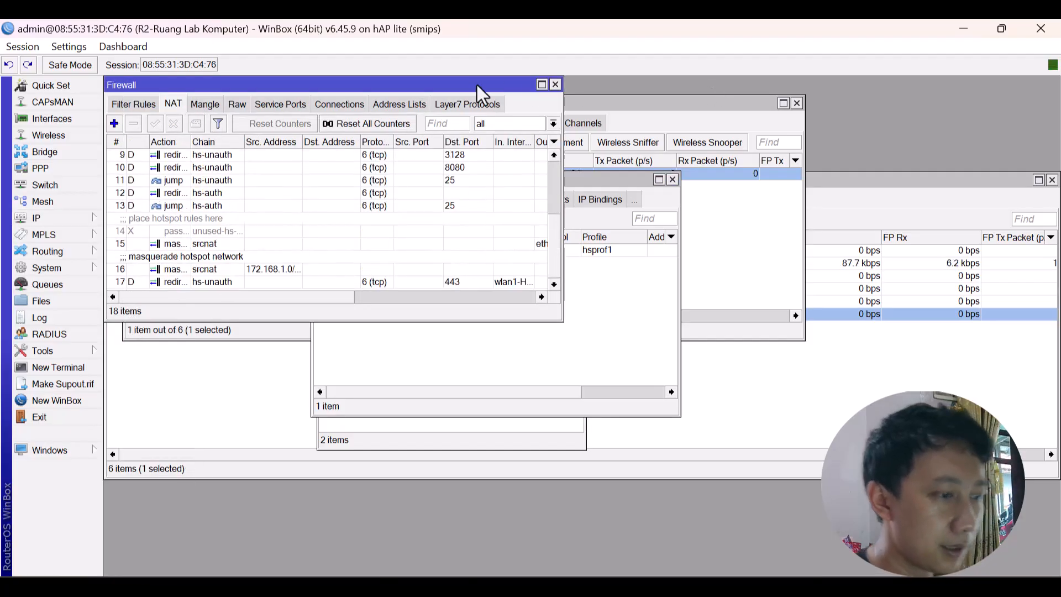
{"action": "key", "text": "Escape"}
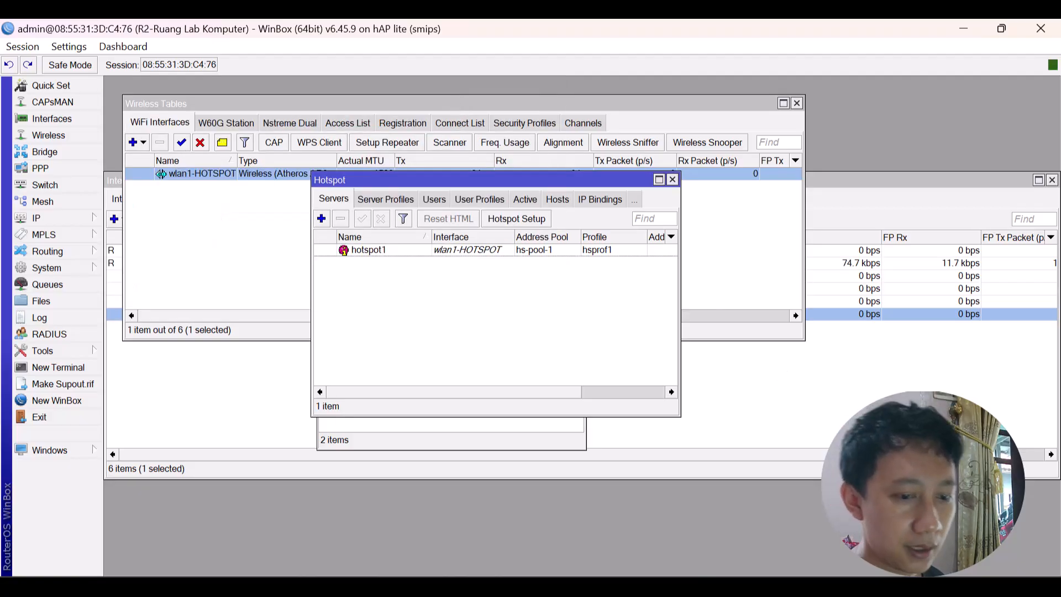
Connect the laptop to the open wifi@aulia Wi-Fi network from Quick Settings.
{"action": "key", "text": "super+a"}
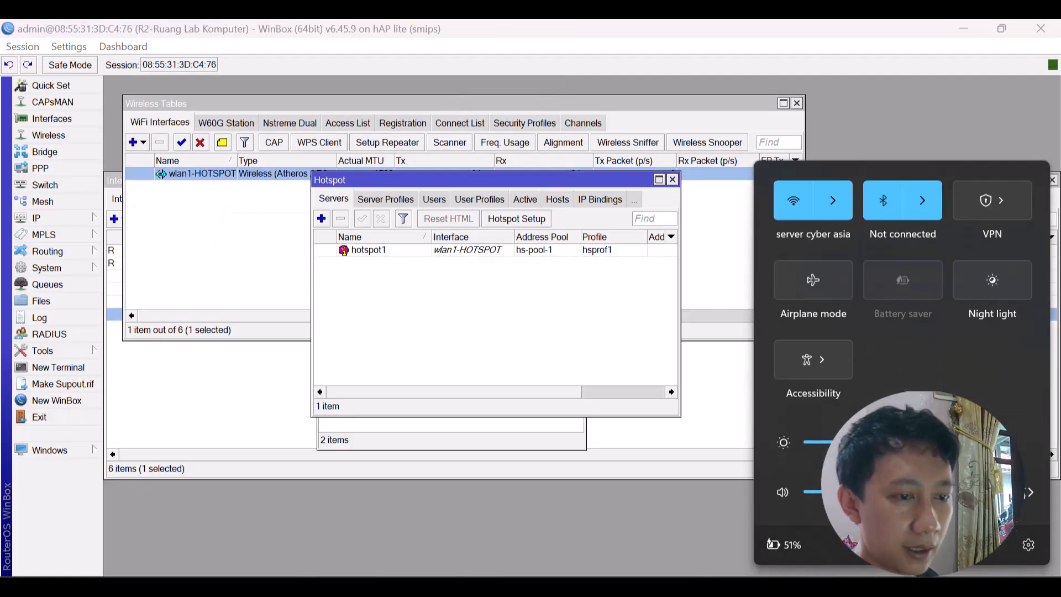
{"action": "left_click", "coordinate": [833, 208]}
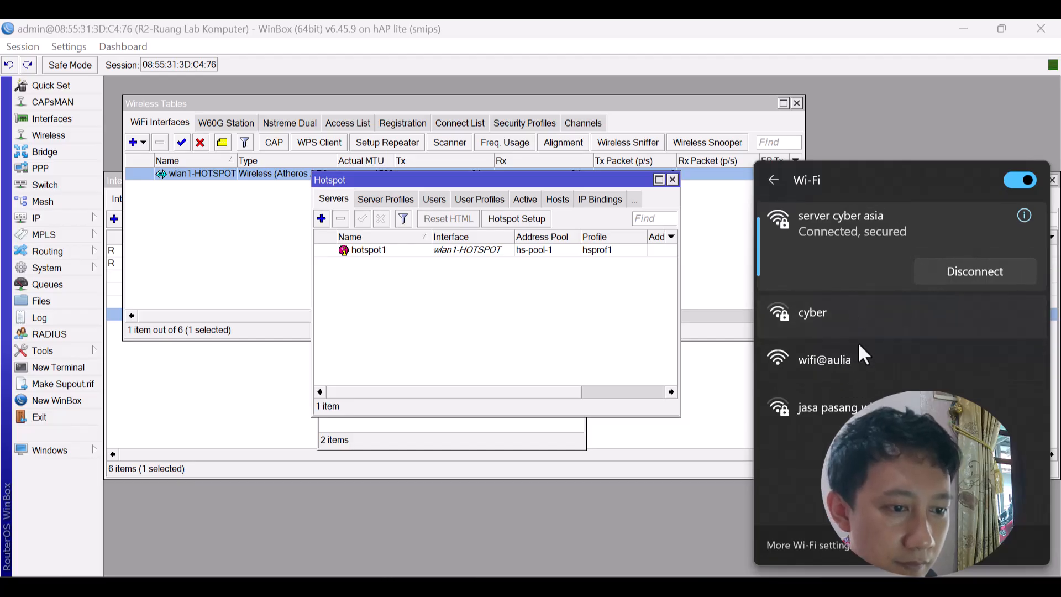
{"action": "left_click", "coordinate": [861, 358]}
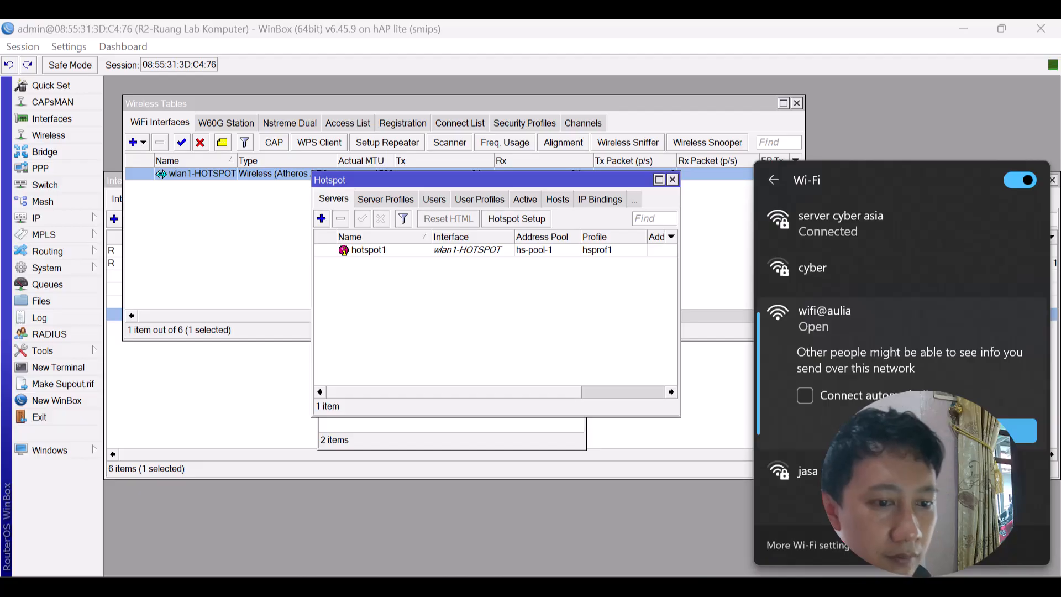
{"action": "left_click", "coordinate": [1019, 430]}
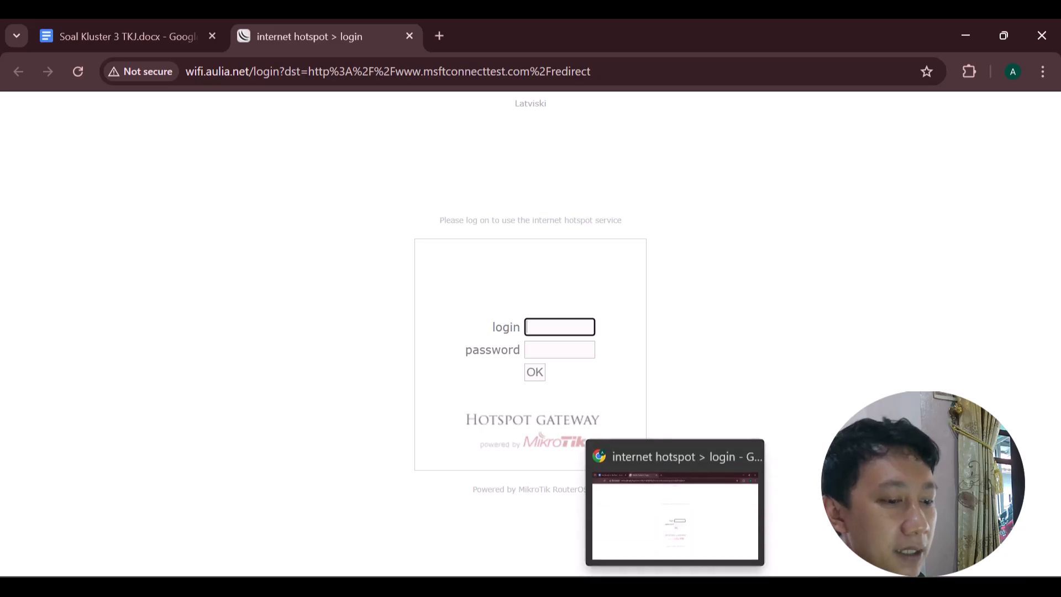
Check the router's IP addresses, selecting the 172.168.1.1/24 entry.
{"action": "left_click", "coordinate": [670, 587]}
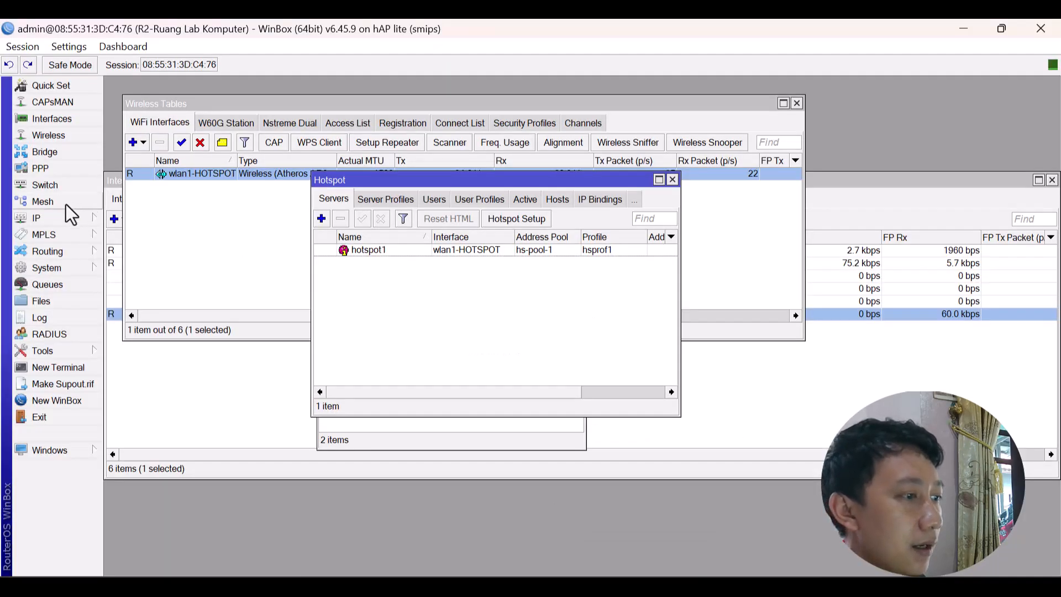
{"action": "left_click", "coordinate": [67, 220]}
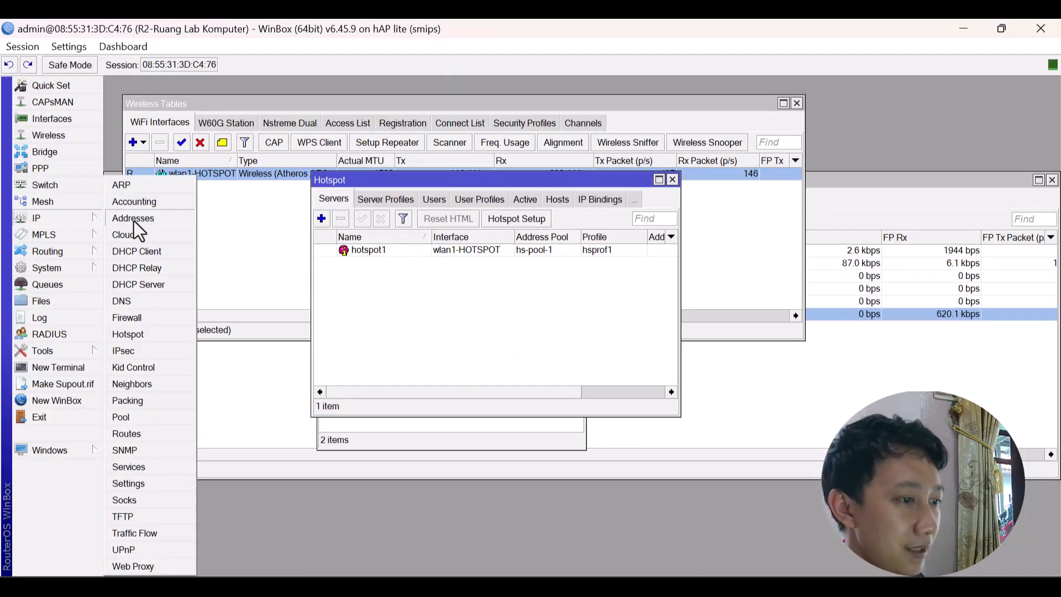
{"action": "left_click", "coordinate": [133, 220]}
{"action": "left_click", "coordinate": [406, 275]}
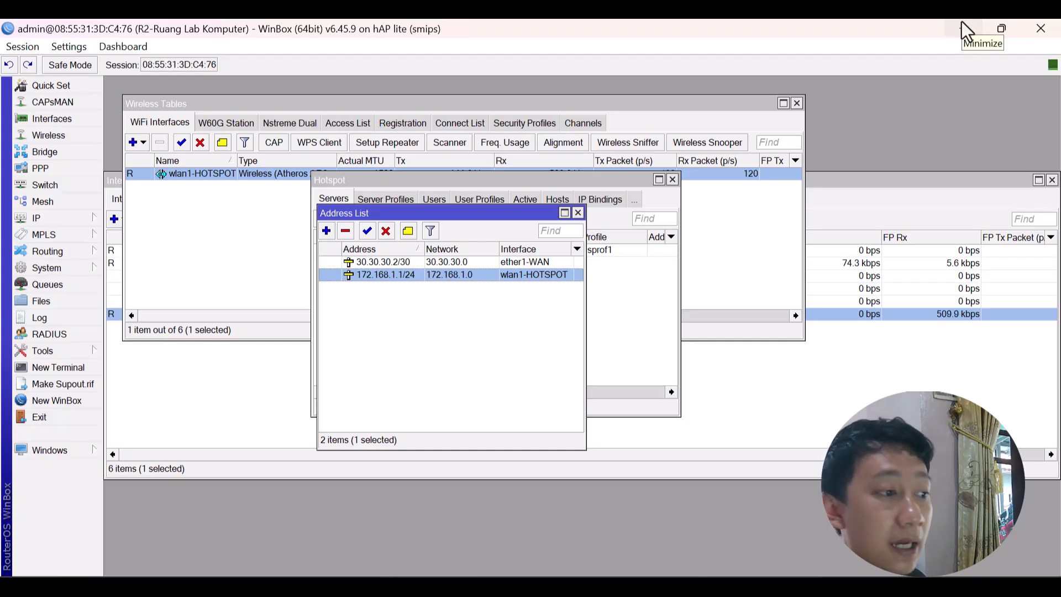
Review the hotspot1 server and hsprof1 profile settings, then minimize WinBox.
{"action": "left_click", "coordinate": [70, 217]}
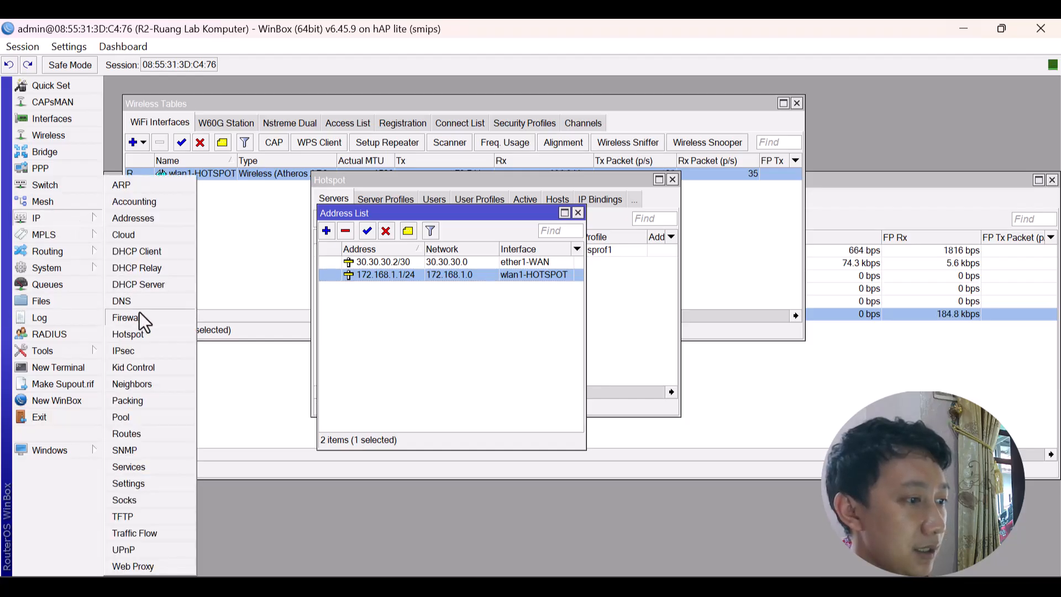
{"action": "left_click", "coordinate": [136, 334]}
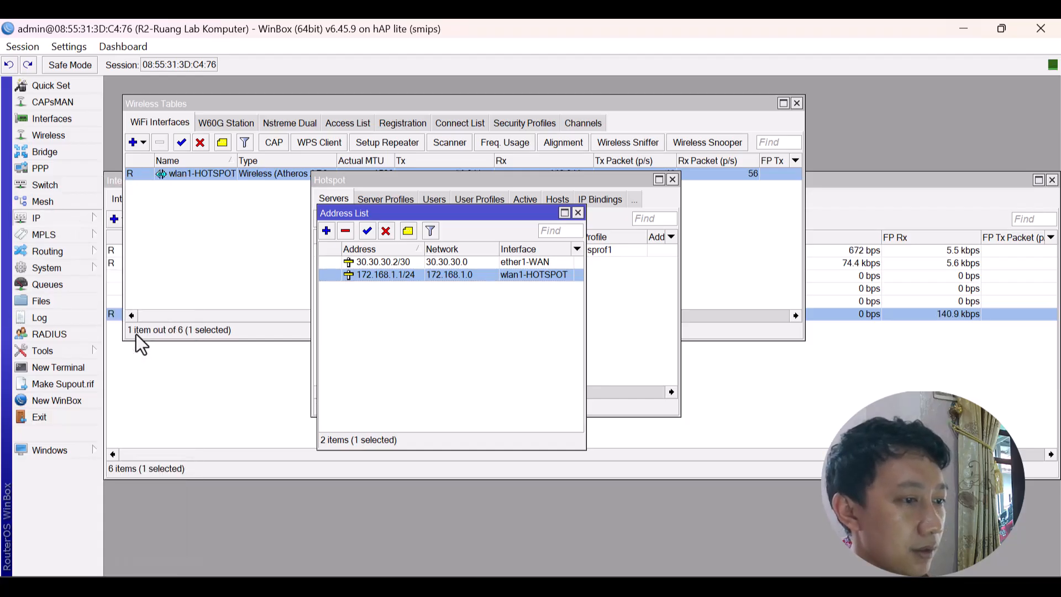
{"action": "double_click", "coordinate": [407, 251]}
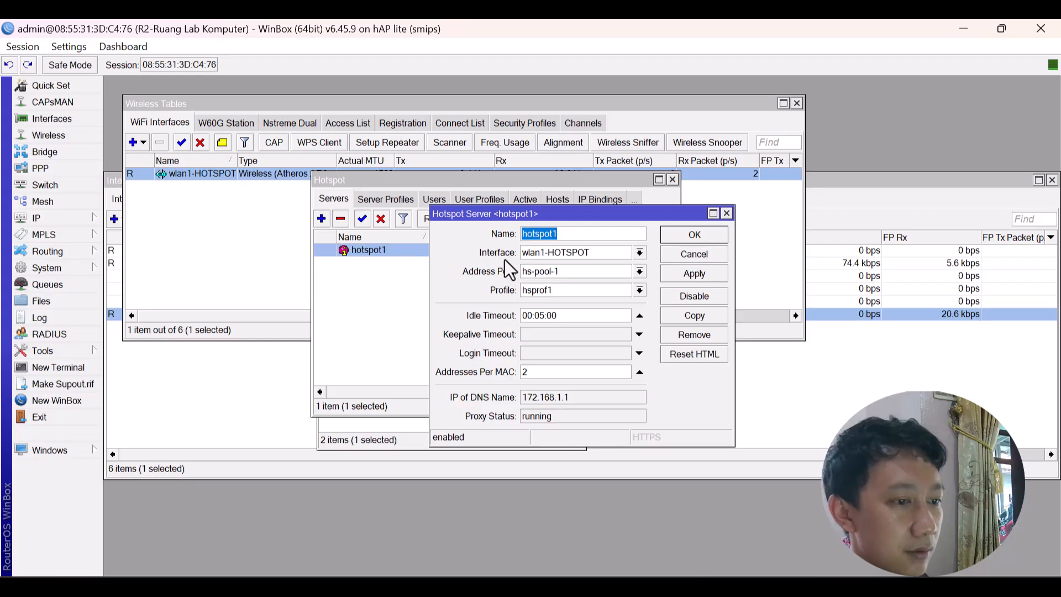
{"action": "left_click", "coordinate": [689, 235]}
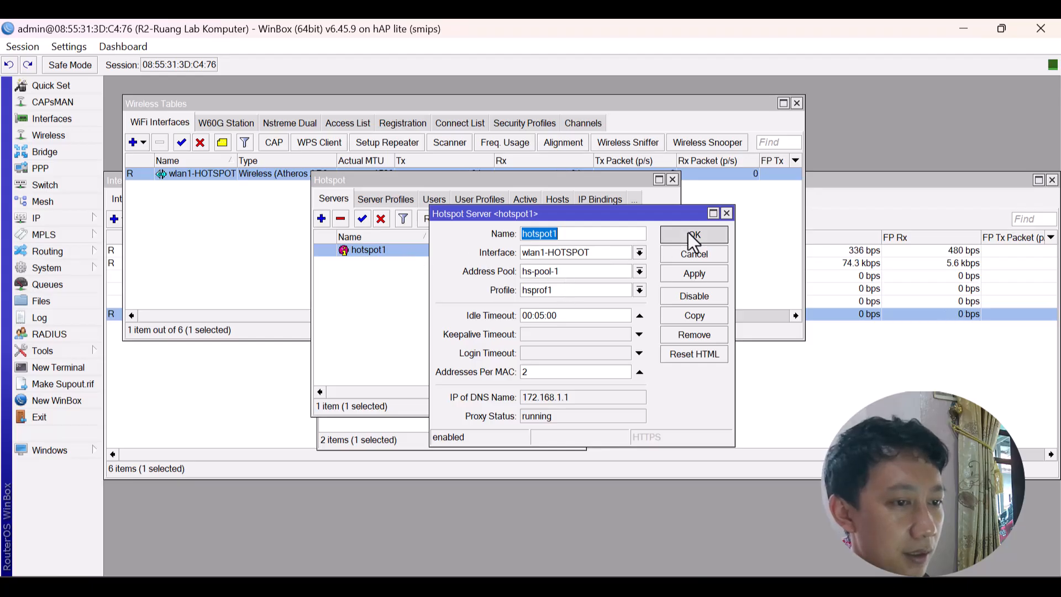
{"action": "left_click", "coordinate": [402, 204]}
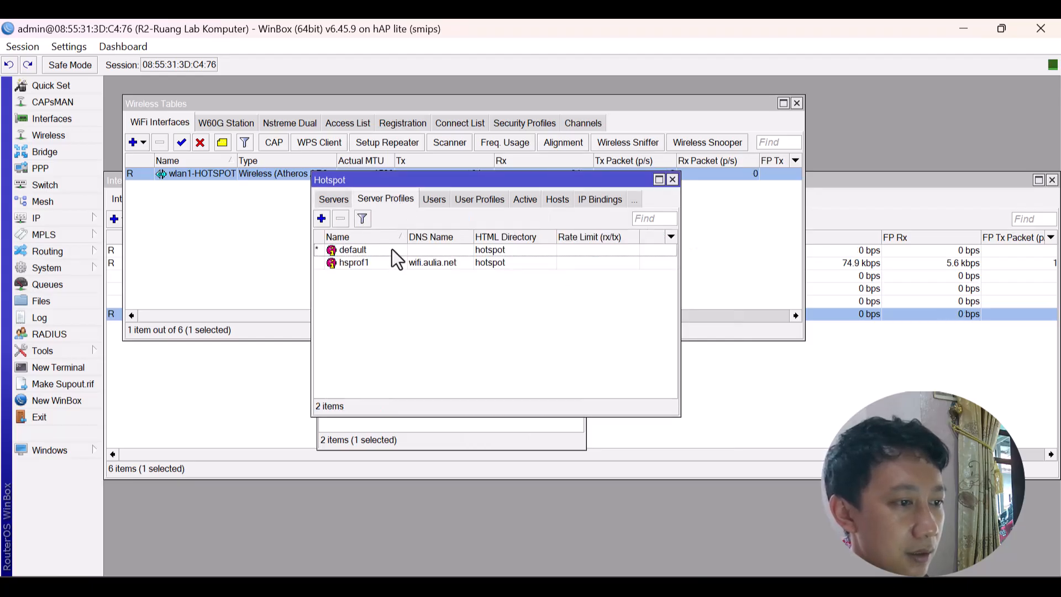
{"action": "double_click", "coordinate": [422, 263]}
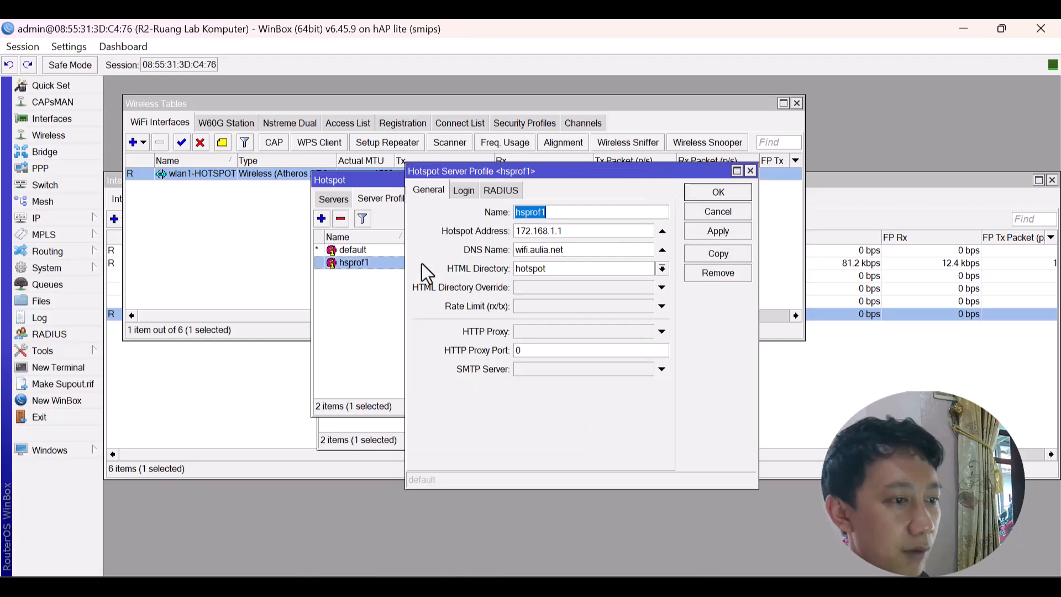
{"action": "left_click", "coordinate": [712, 196]}
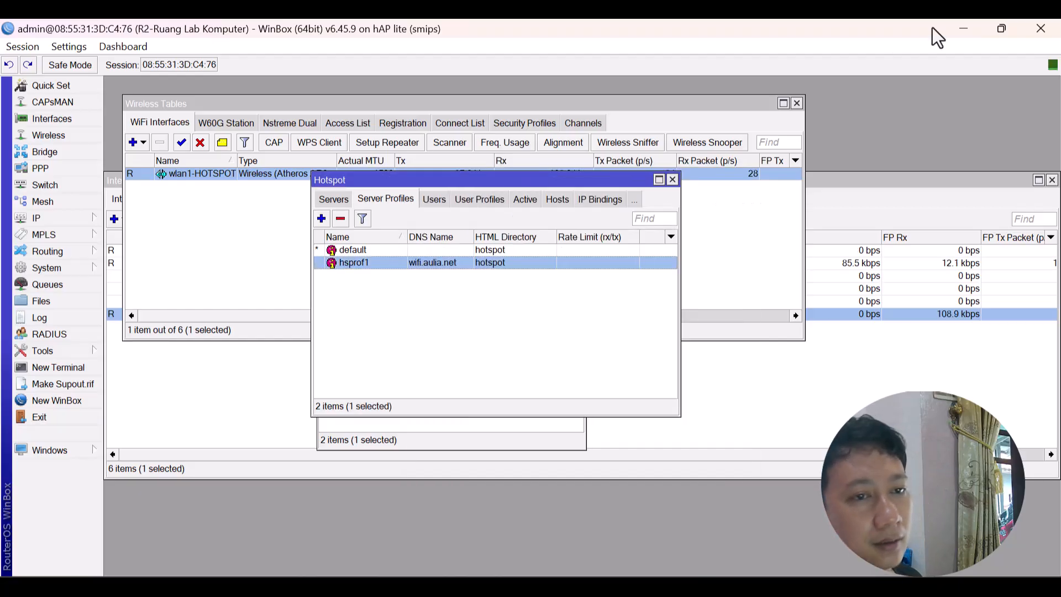
{"action": "left_click", "coordinate": [966, 26]}
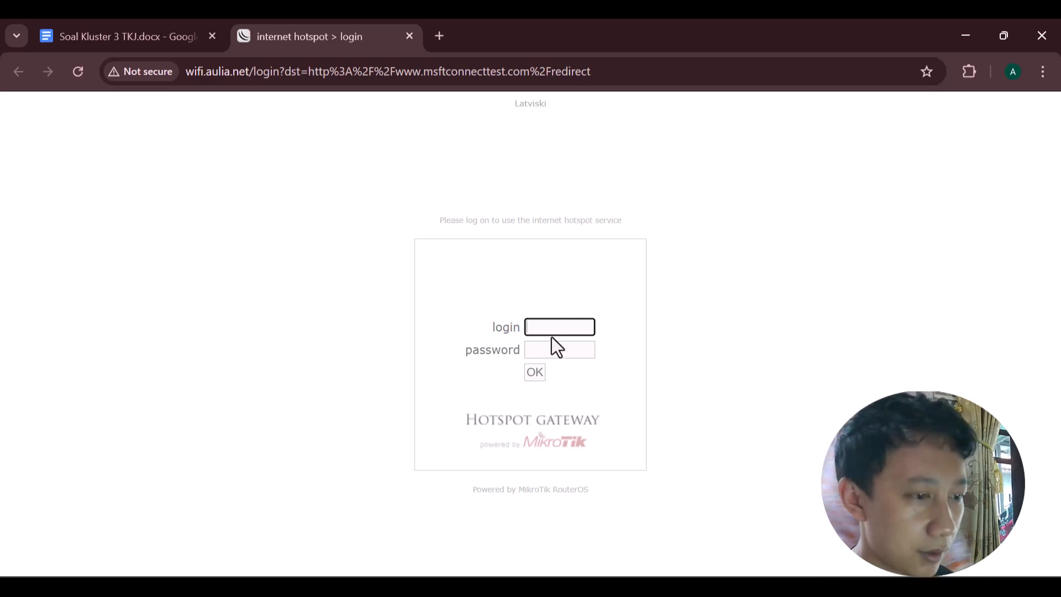
Log in to the hotspot page with the siswa account.
{"action": "type", "text": "siswa"}
{"action": "key", "text": "Tab"}
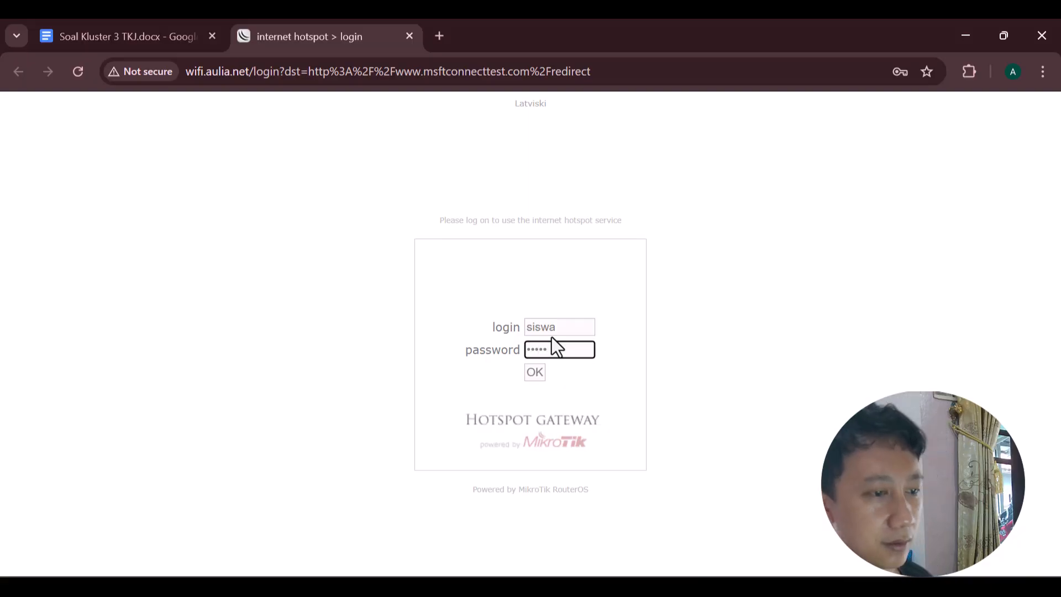
{"action": "left_click", "coordinate": [534, 374]}
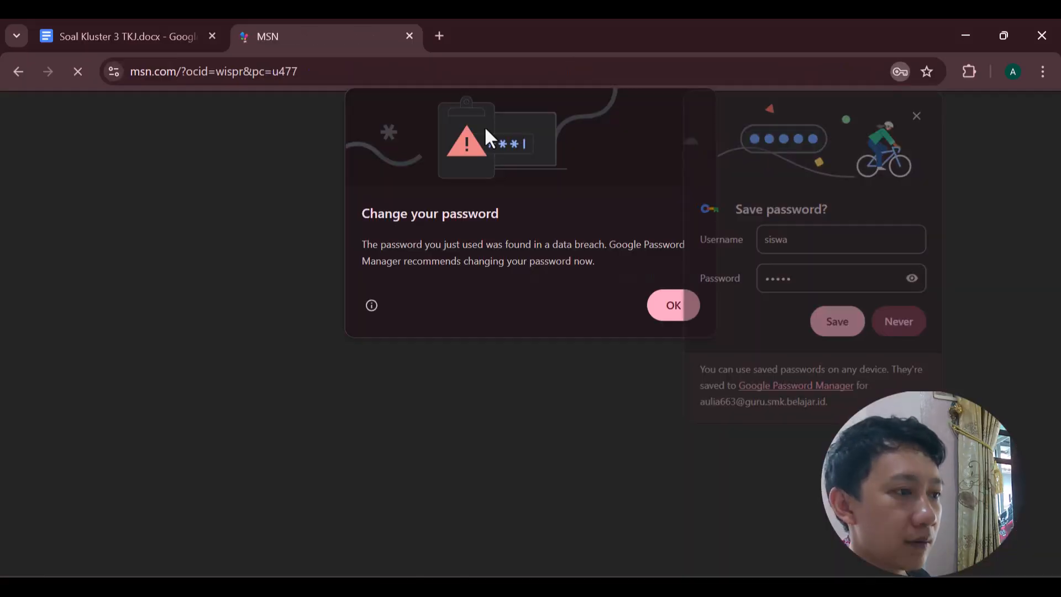
Load detik.com through the hotspot, then switch back to WinBox.
{"action": "left_click", "coordinate": [445, 70]}
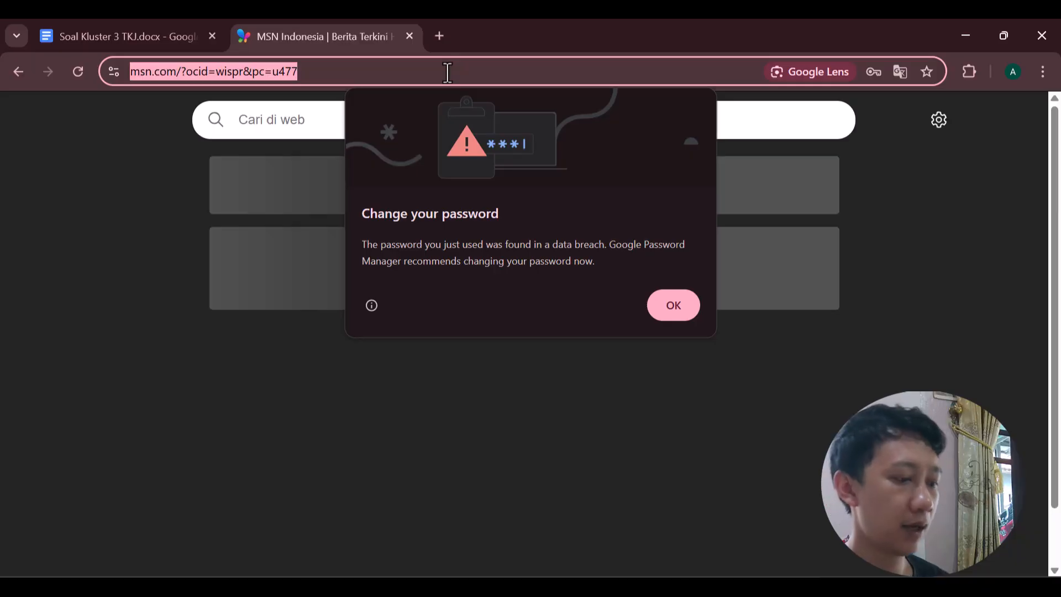
{"action": "type", "text": "ww"}
{"action": "key", "text": "Return"}
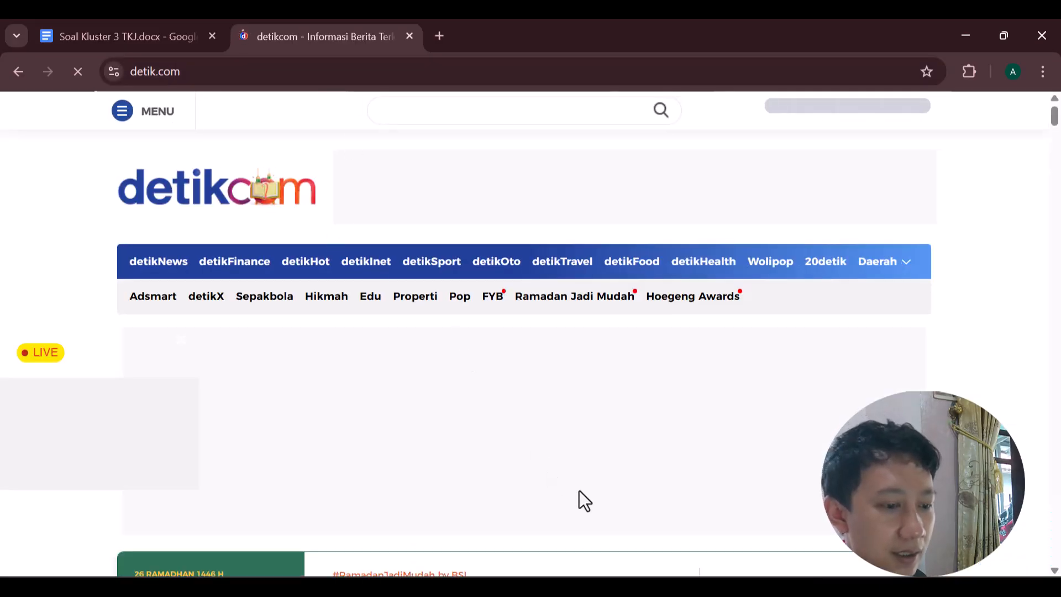
{"action": "key", "text": "alt+Tab"}
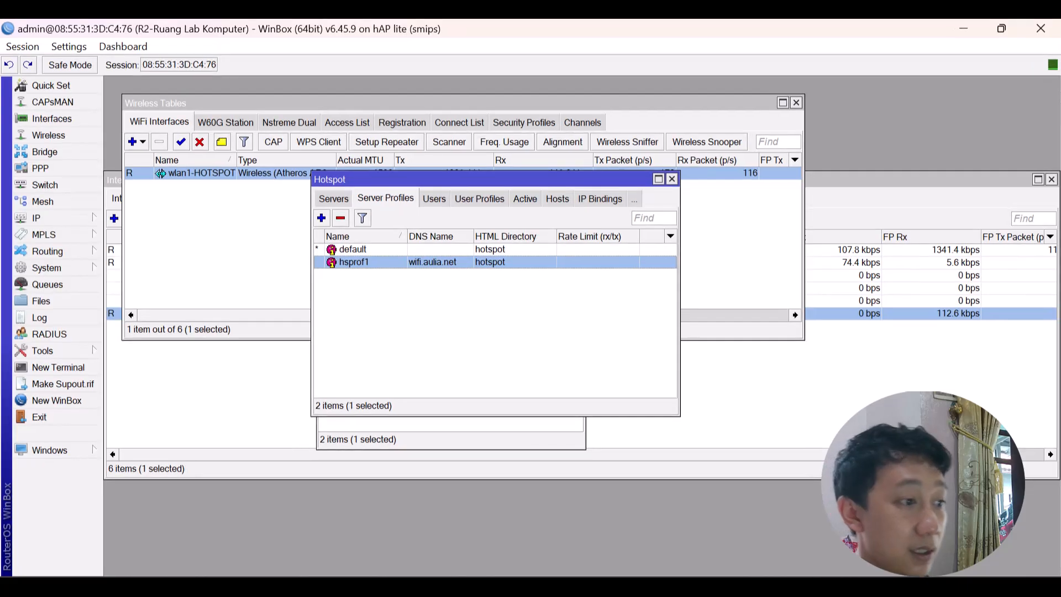
Open the IP Firewall filter rules and start a new rule.
{"action": "left_click", "coordinate": [81, 211]}
{"action": "left_click", "coordinate": [145, 324]}
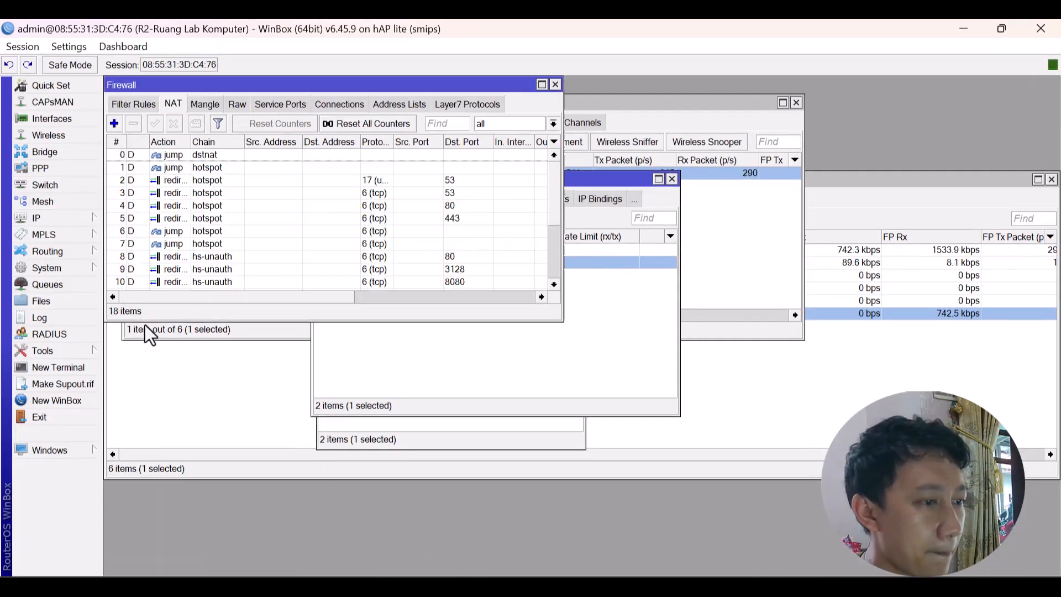
{"action": "left_click", "coordinate": [144, 104]}
{"action": "left_click", "coordinate": [115, 122]}
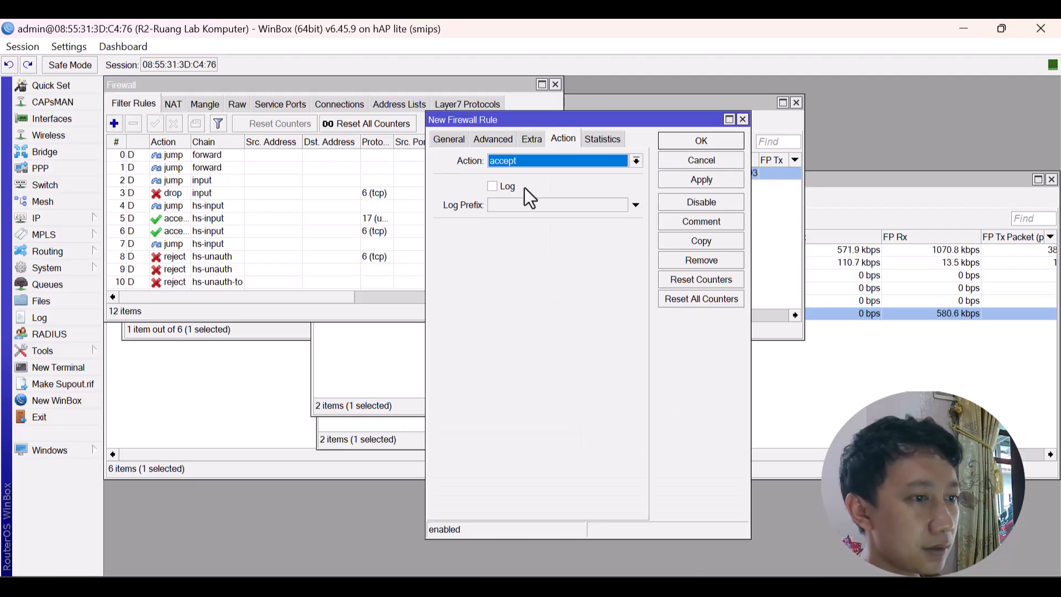
Set the rule's action to drop, chain to forward and in-interface to wlan1-HOTSPOT.
{"action": "left_click", "coordinate": [592, 155]}
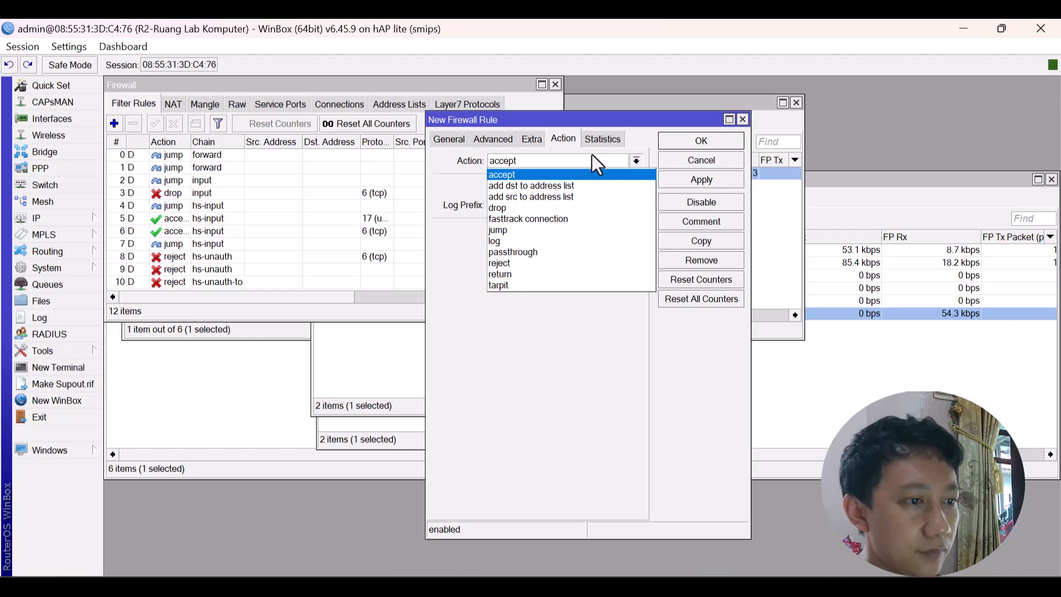
{"action": "left_click", "coordinate": [545, 209]}
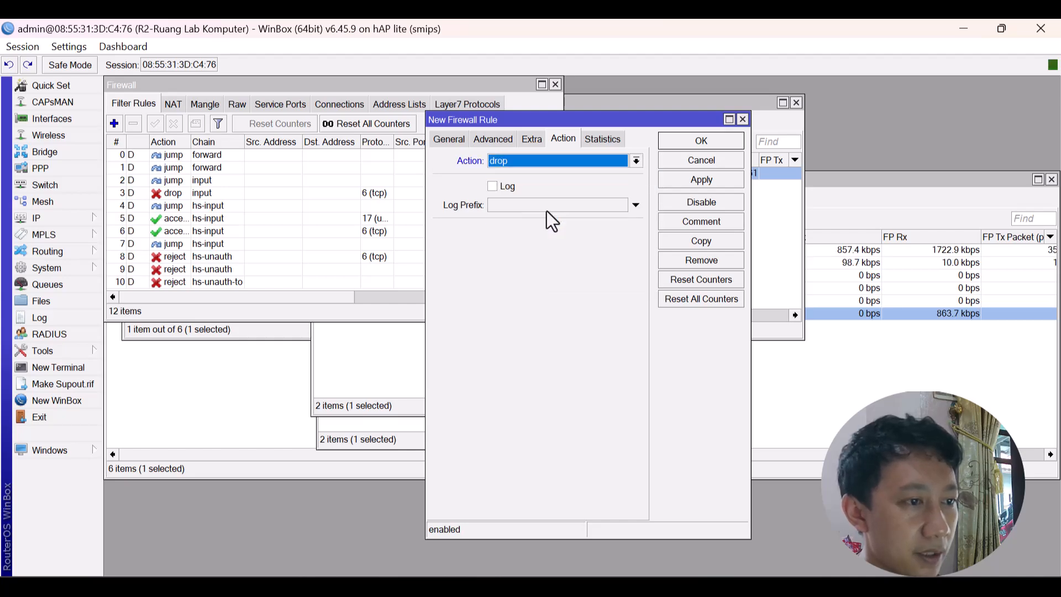
{"action": "left_click", "coordinate": [447, 136]}
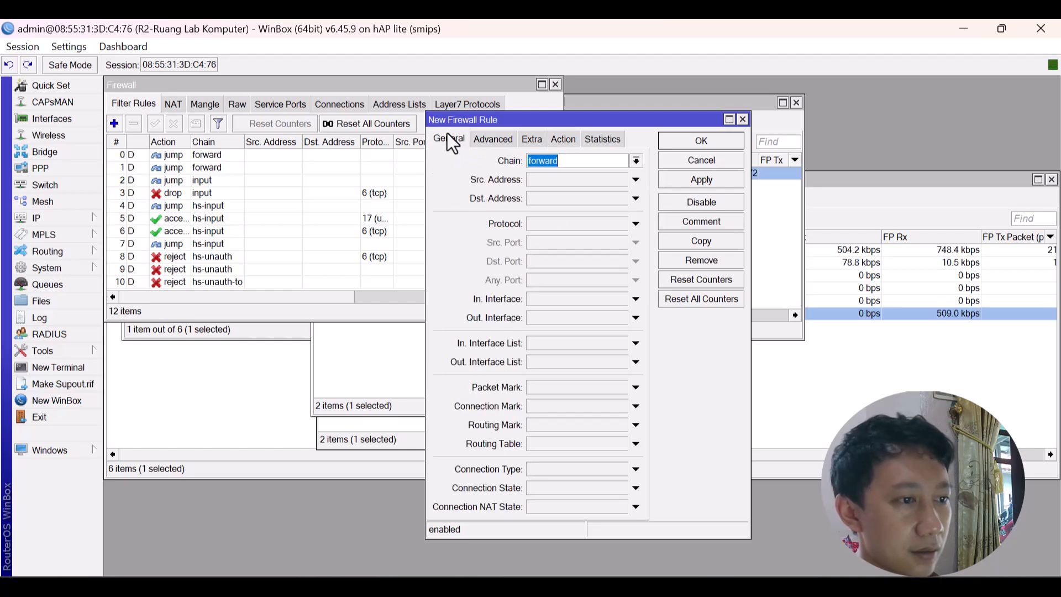
{"action": "left_click", "coordinate": [636, 160]}
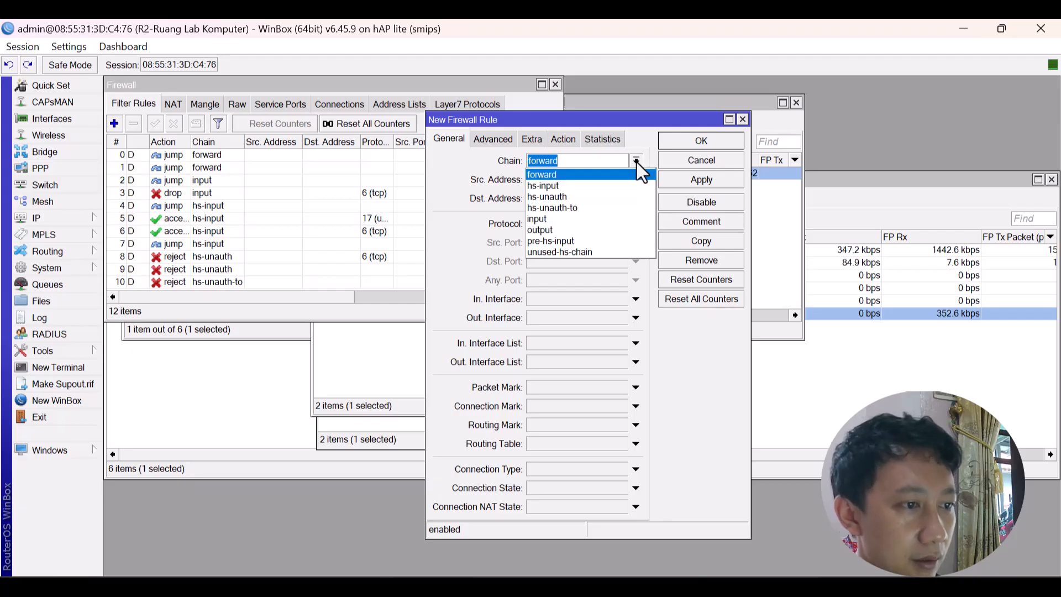
{"action": "left_click", "coordinate": [636, 161]}
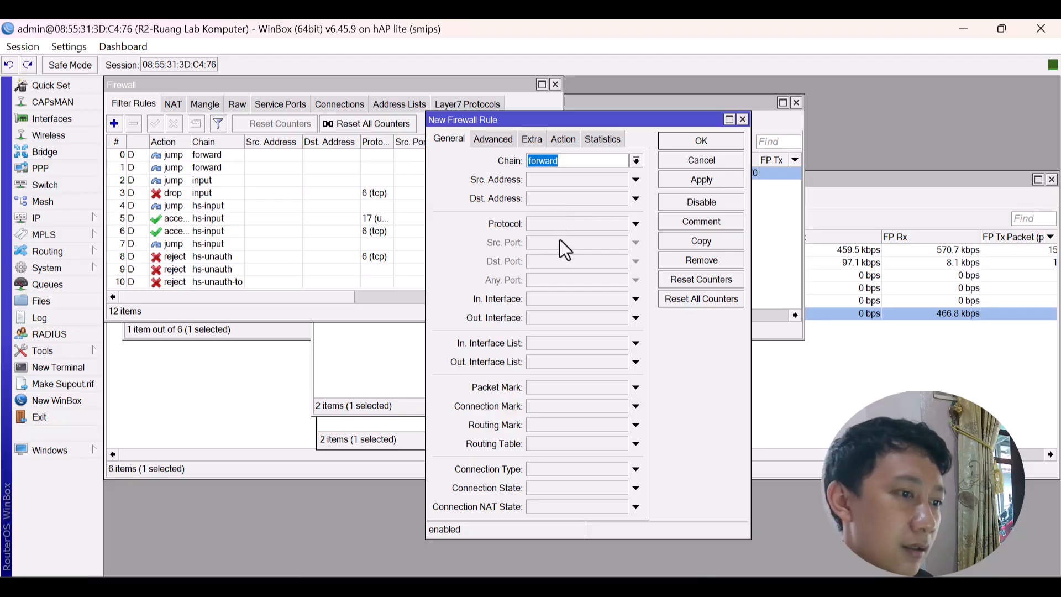
{"action": "left_click", "coordinate": [571, 301]}
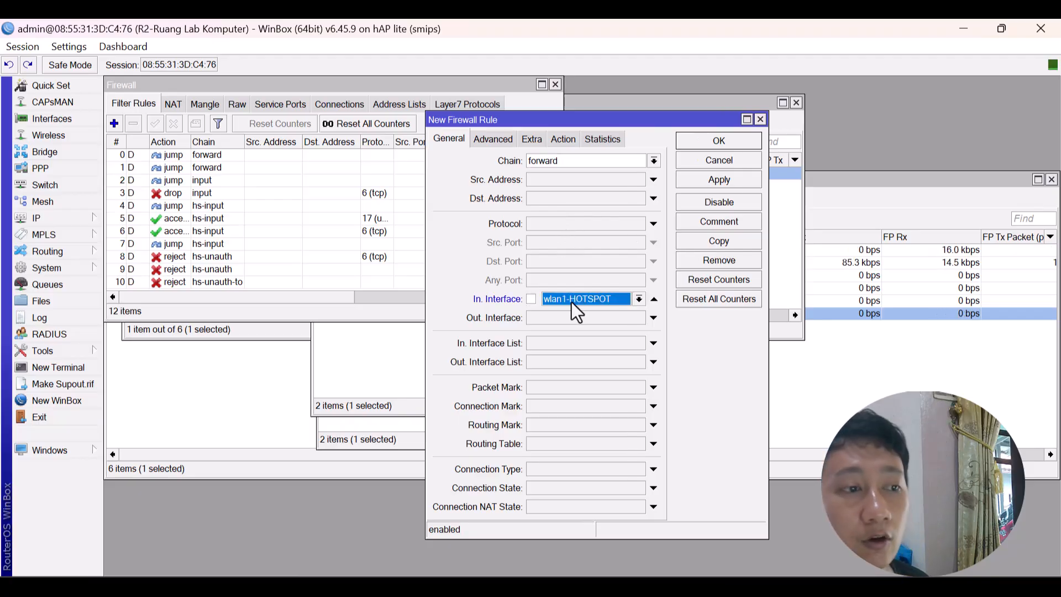
{"action": "left_click", "coordinate": [493, 139]}
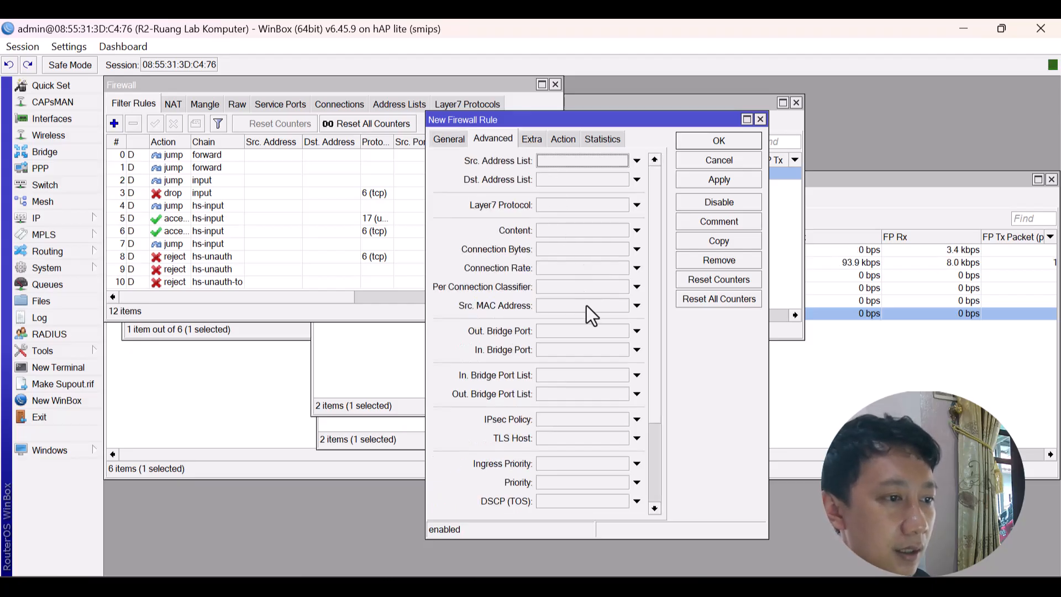
{"action": "left_click", "coordinate": [569, 234]}
{"action": "type", "text": "www"}
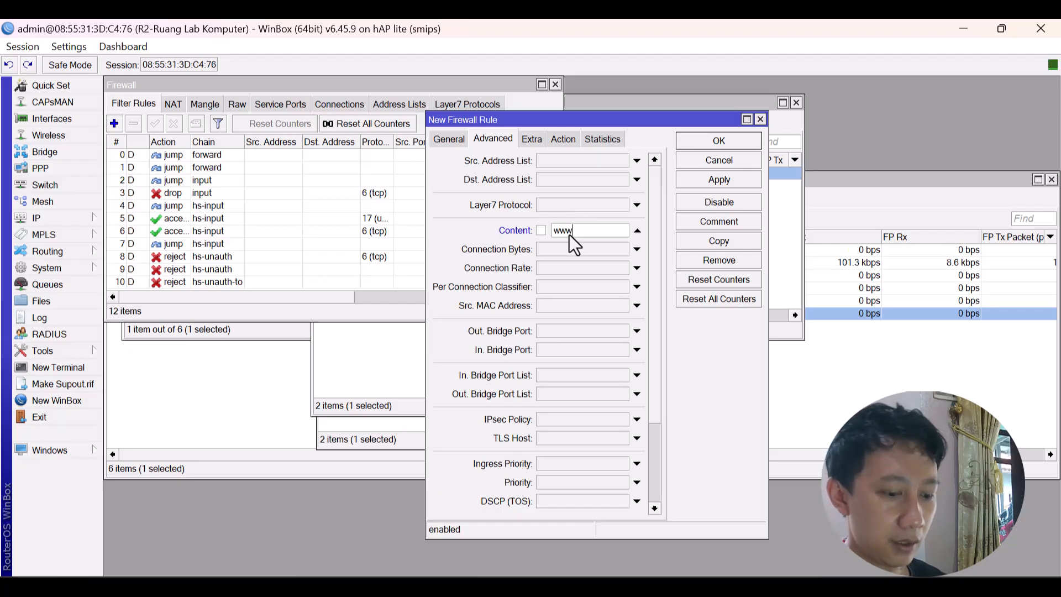
{"action": "type", "text": ".detik.com"}
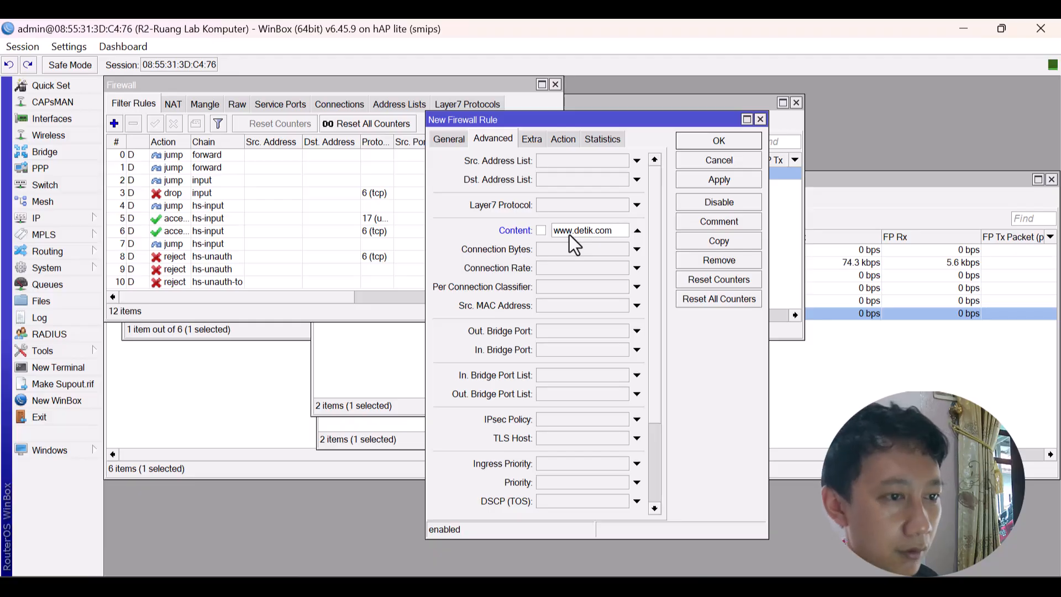
{"action": "left_click", "coordinate": [734, 176]}
{"action": "key", "text": "alt+Tab"}
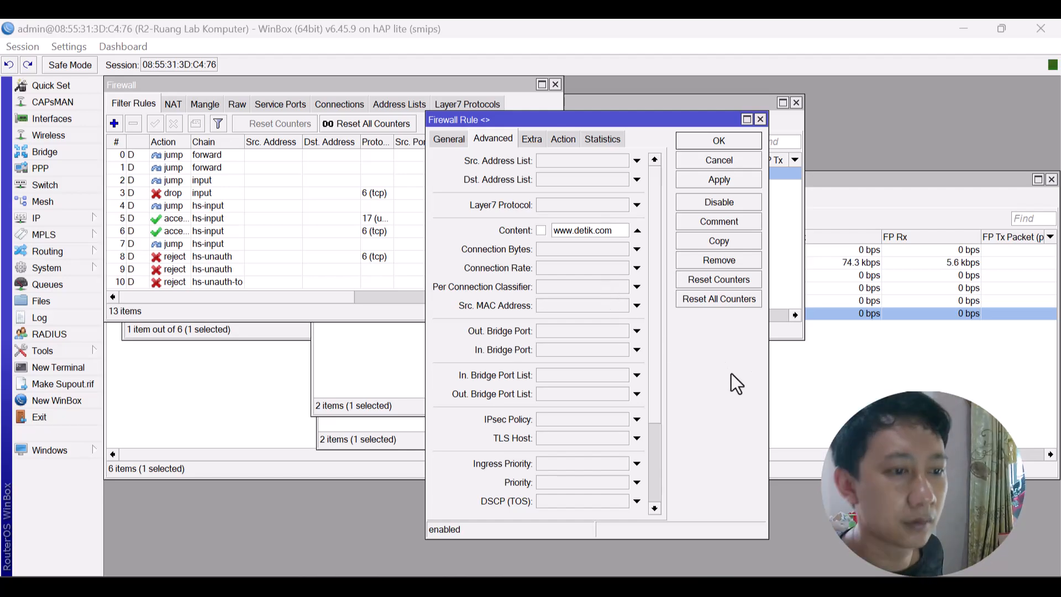
{"action": "left_click", "coordinate": [717, 341]}
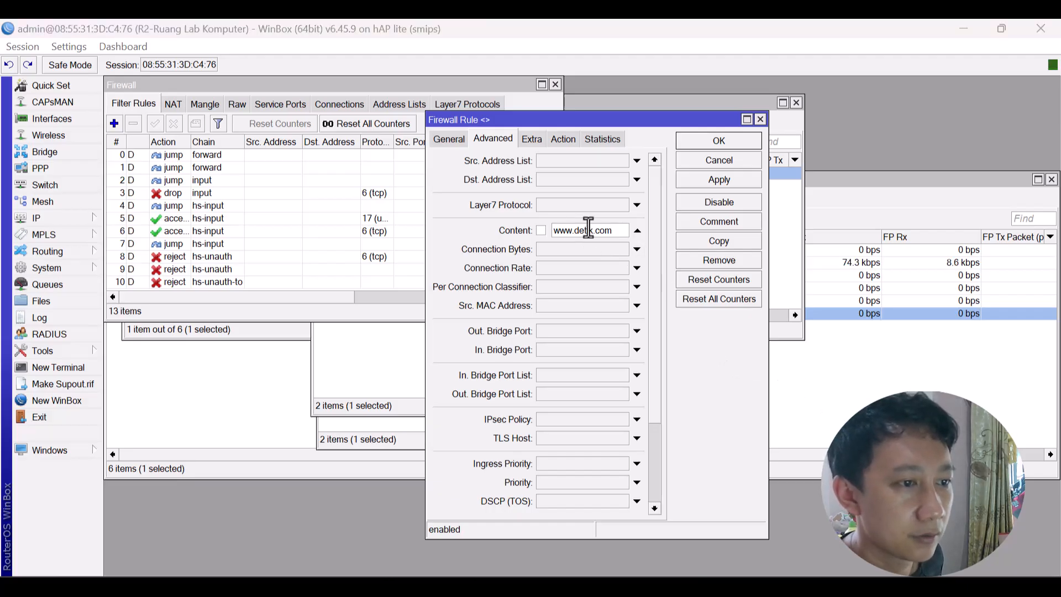
{"action": "left_click", "coordinate": [457, 135]}
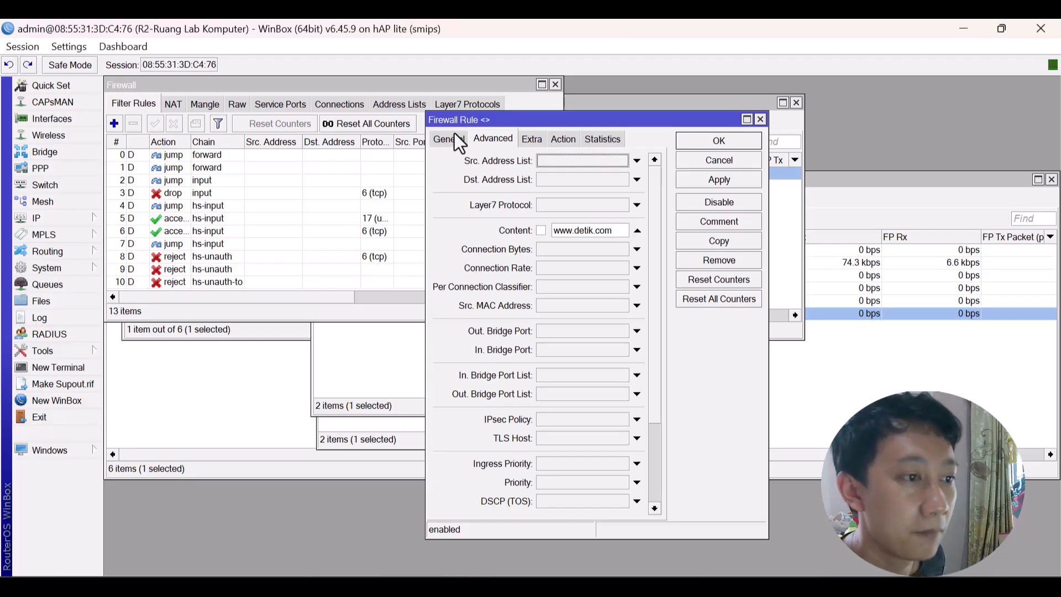
{"action": "left_click", "coordinate": [454, 136]}
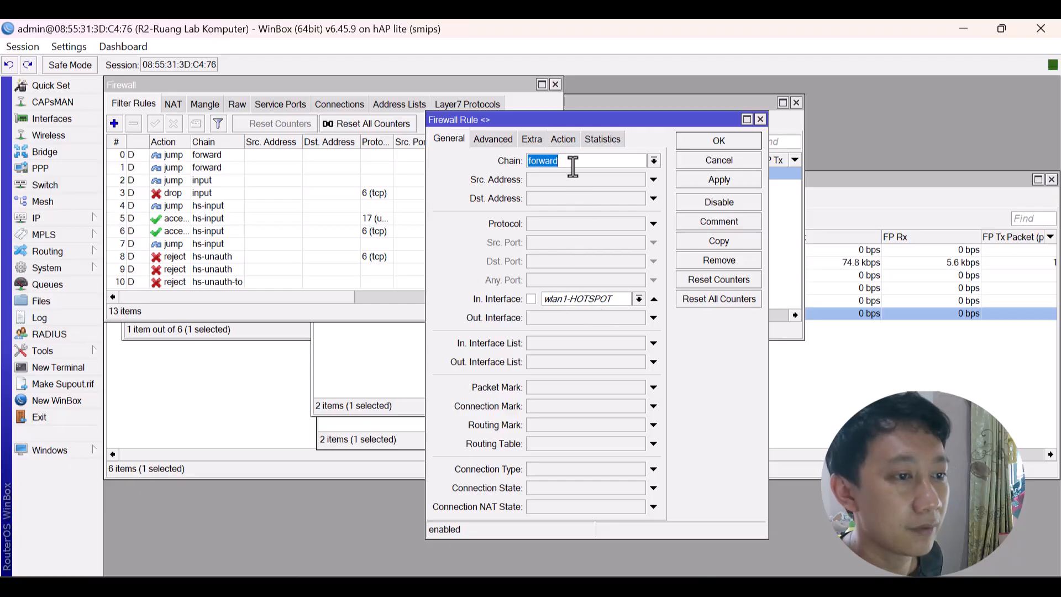
{"action": "left_click", "coordinate": [563, 140]}
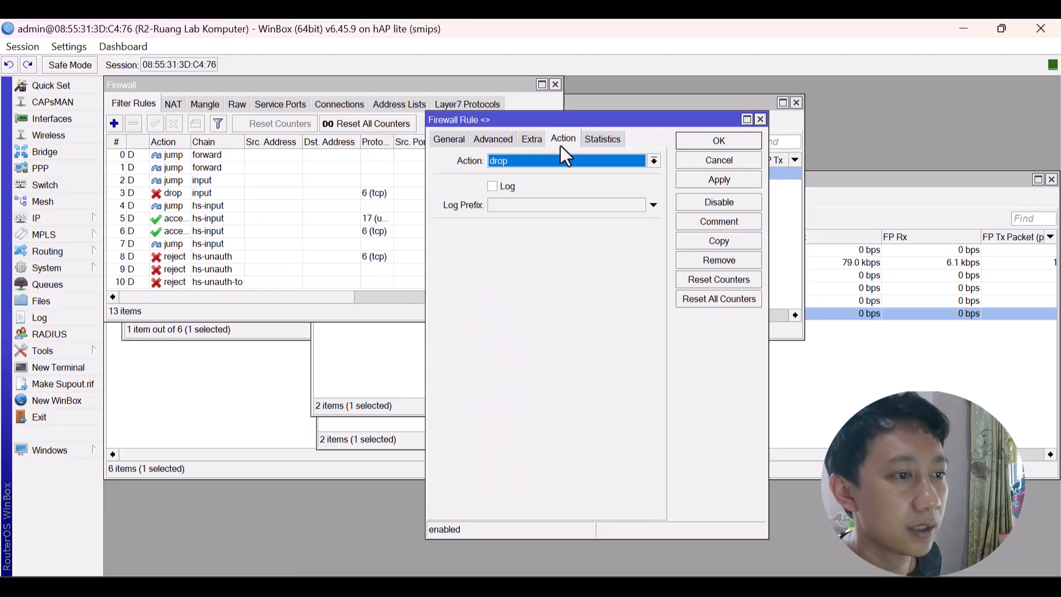
{"action": "left_click", "coordinate": [708, 147]}
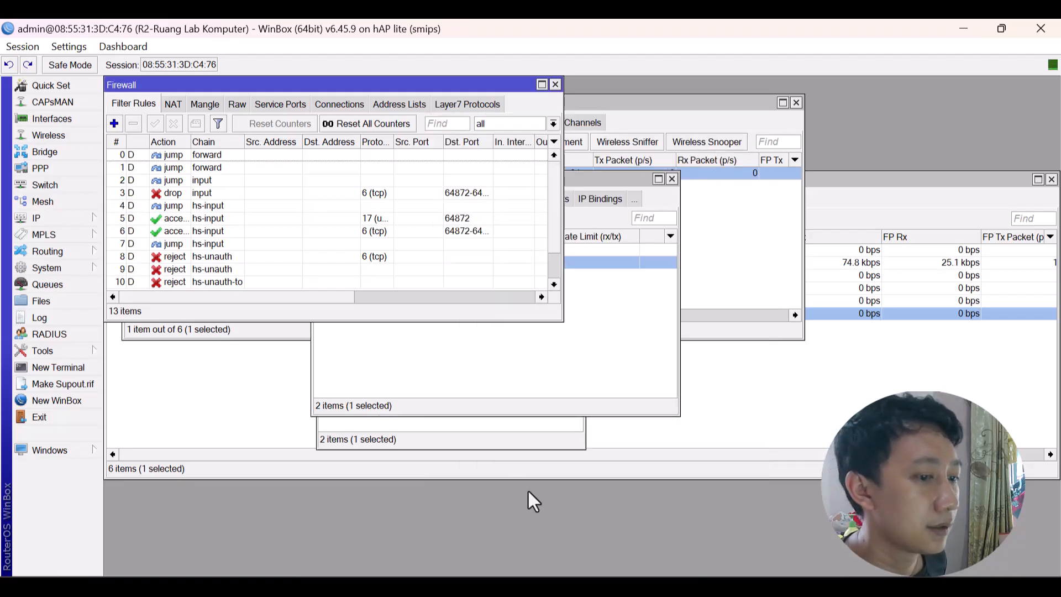
In Chrome, reload detik.com in a new tab via 'www' and close the old detikcom tab.
{"action": "left_click", "coordinate": [675, 588]}
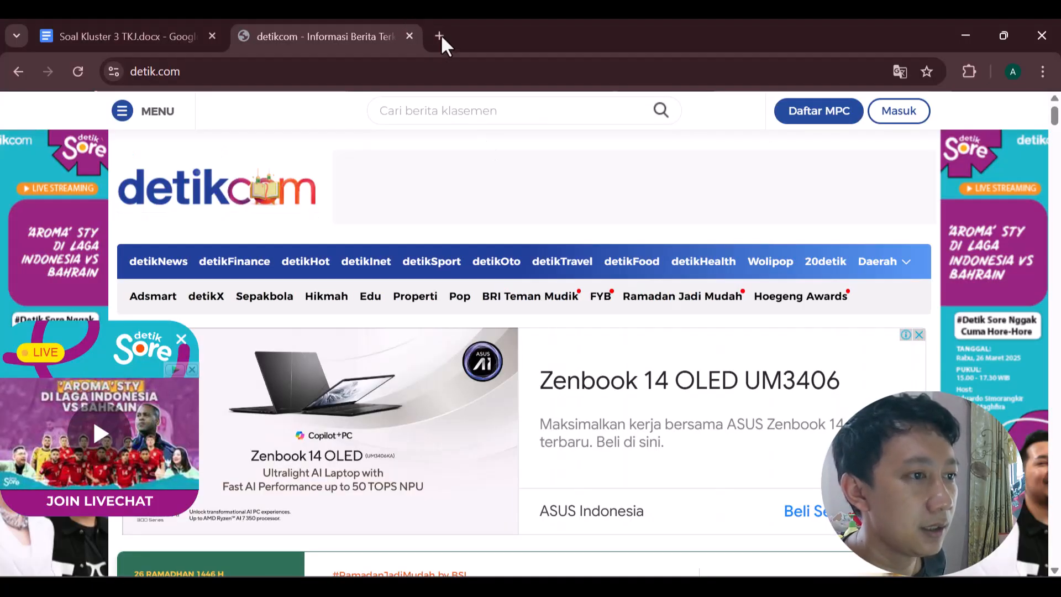
{"action": "left_click", "coordinate": [448, 38]}
{"action": "type", "text": "www"}
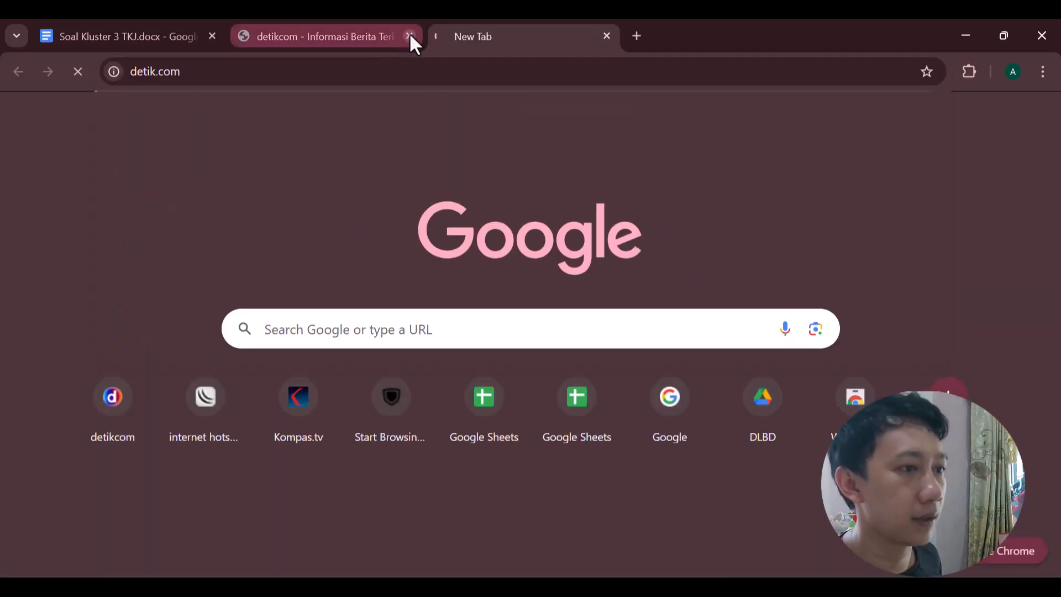
{"action": "left_click", "coordinate": [410, 36]}
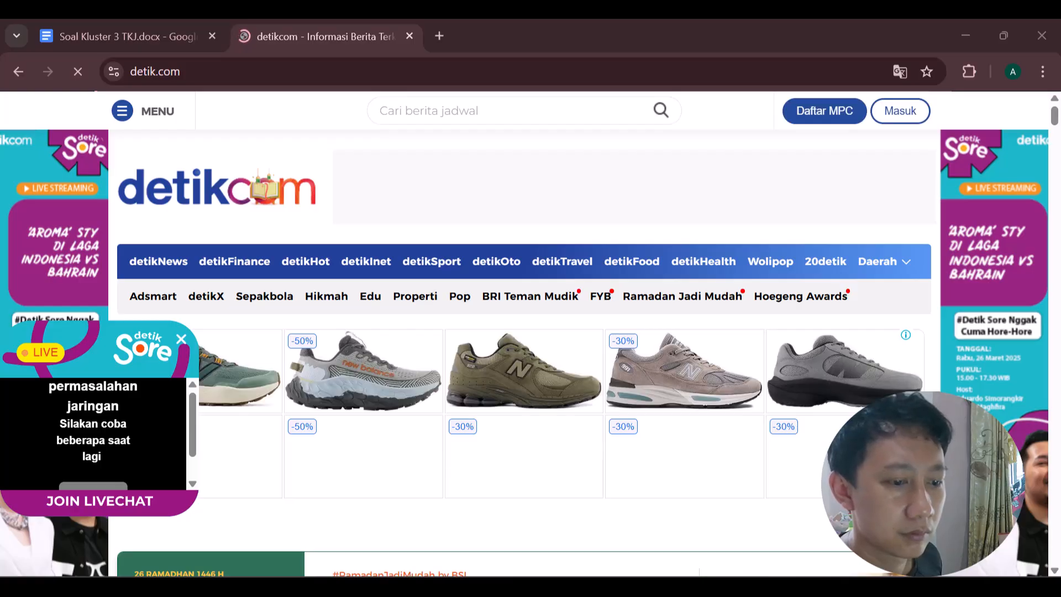
Connect the laptop to Wi-Fi network wifi@aulia with Connect automatically ticked.
{"action": "key", "text": "super+a"}
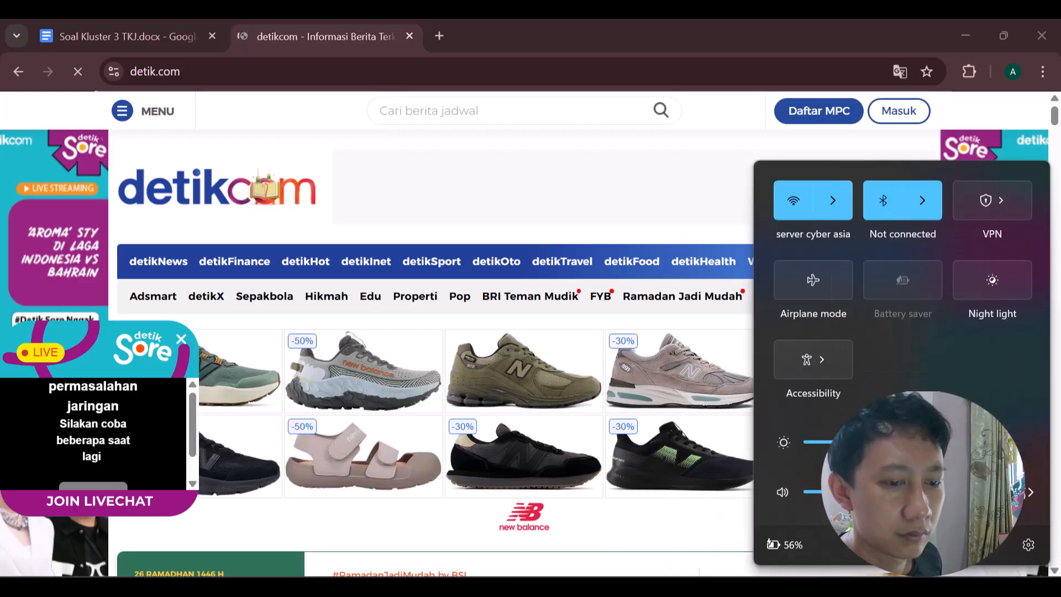
{"action": "left_click", "coordinate": [844, 209]}
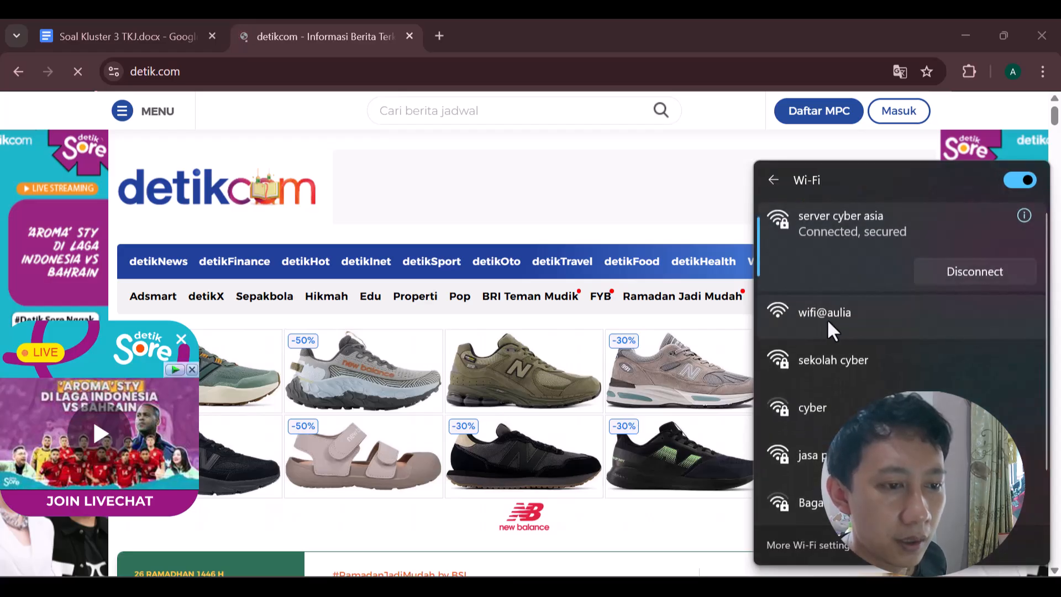
{"action": "left_click", "coordinate": [835, 308]}
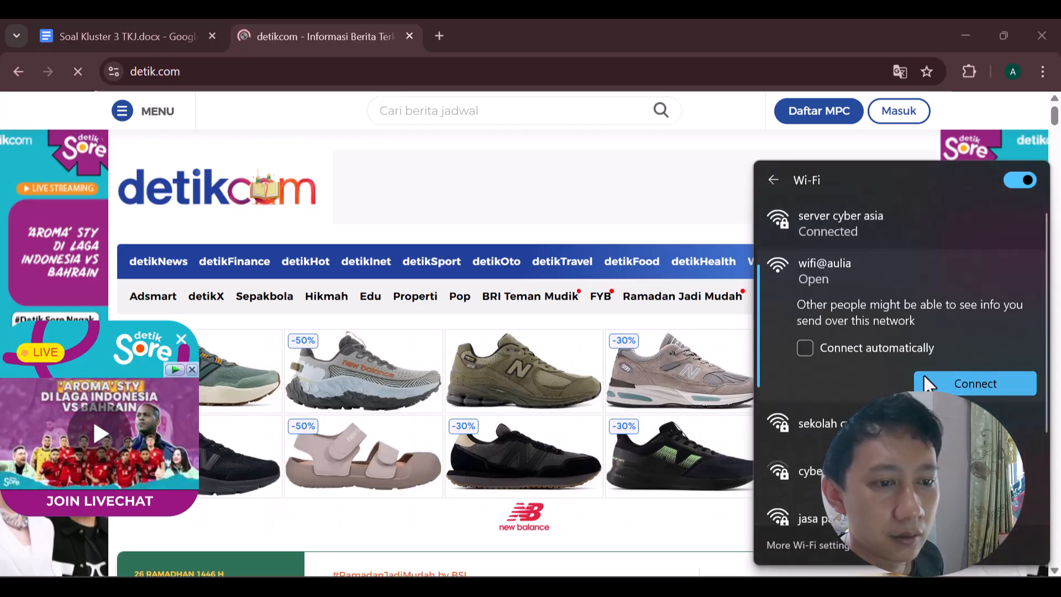
{"action": "left_click", "coordinate": [876, 350]}
{"action": "left_click", "coordinate": [965, 383]}
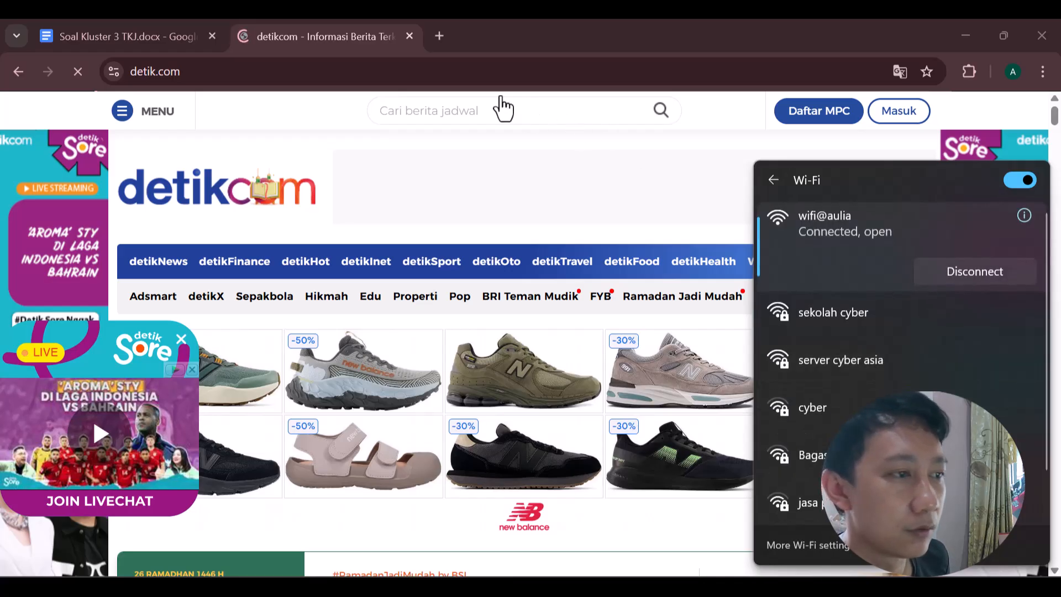
Run a Google search for 'yt' in a new Chrome tab.
{"action": "left_click", "coordinate": [440, 35]}
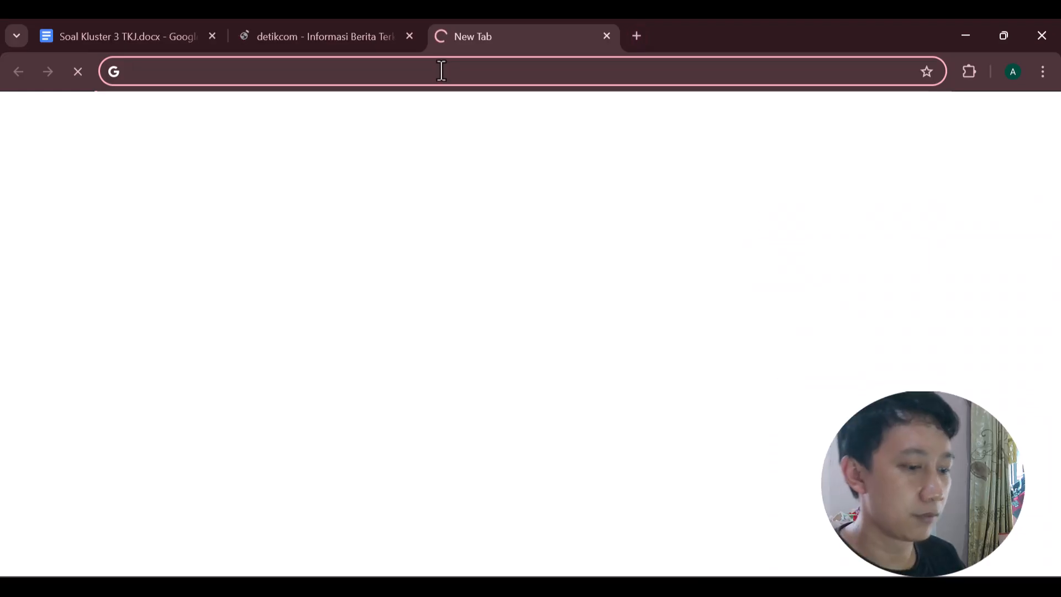
{"action": "type", "text": "yt"}
{"action": "key", "text": "Return"}
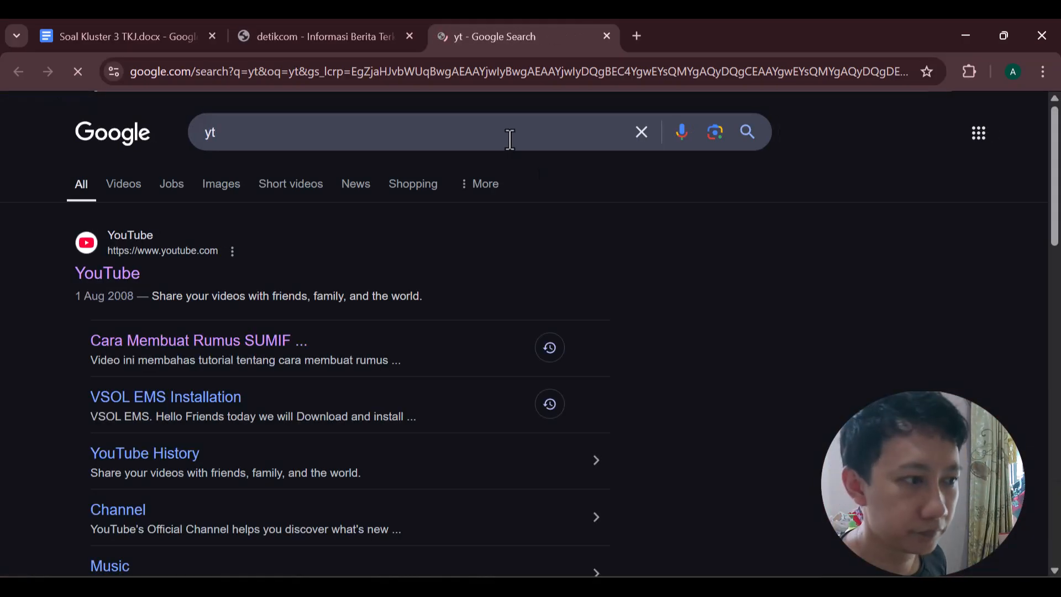
{"action": "left_click", "coordinate": [336, 24]}
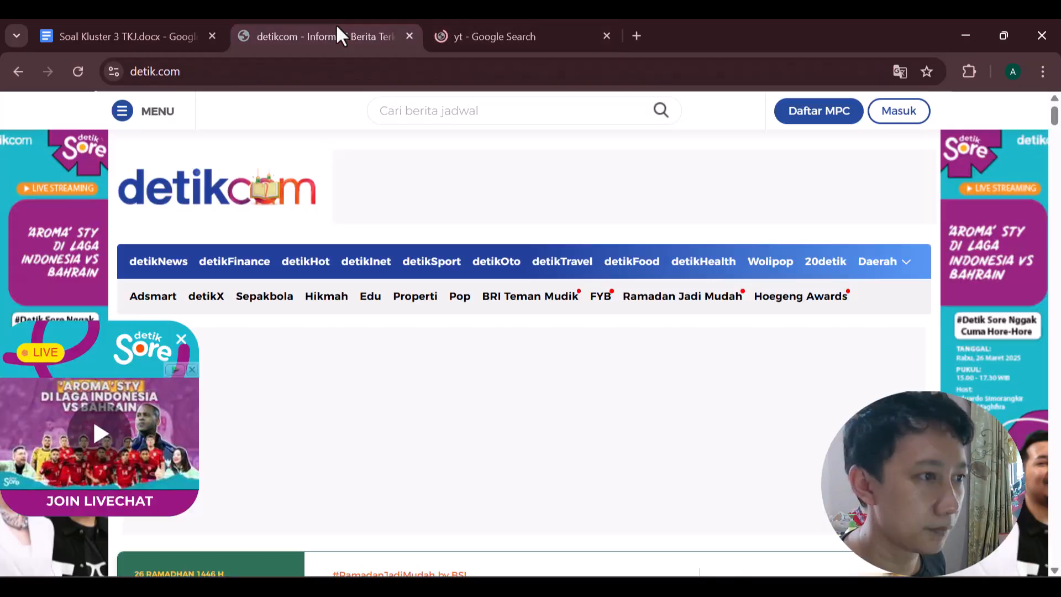
{"action": "left_click", "coordinate": [530, 28]}
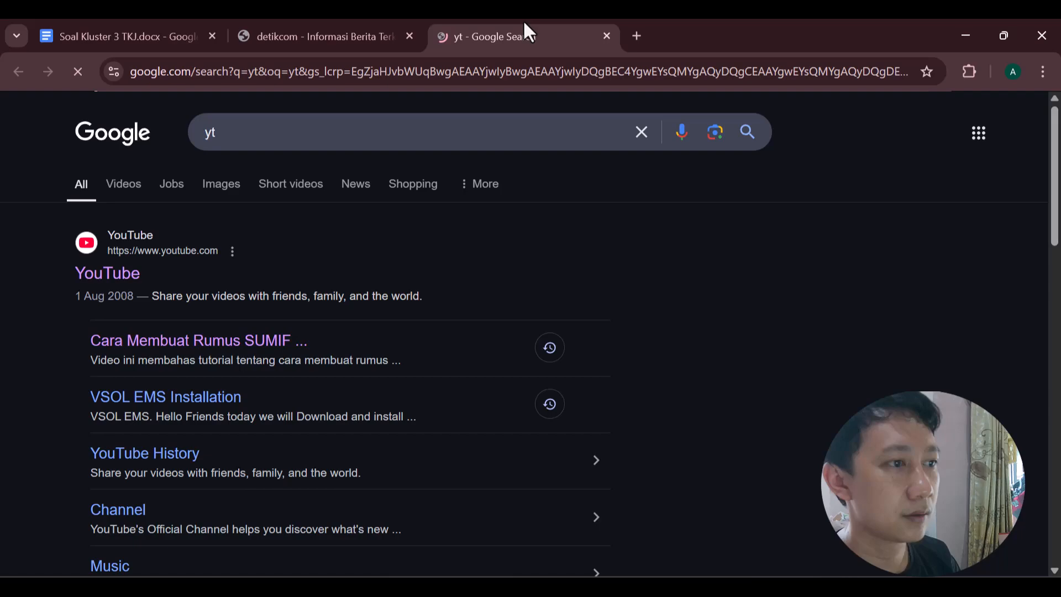
{"action": "left_click", "coordinate": [431, 59]}
{"action": "type", "text": "w"}
{"action": "key", "text": "Return"}
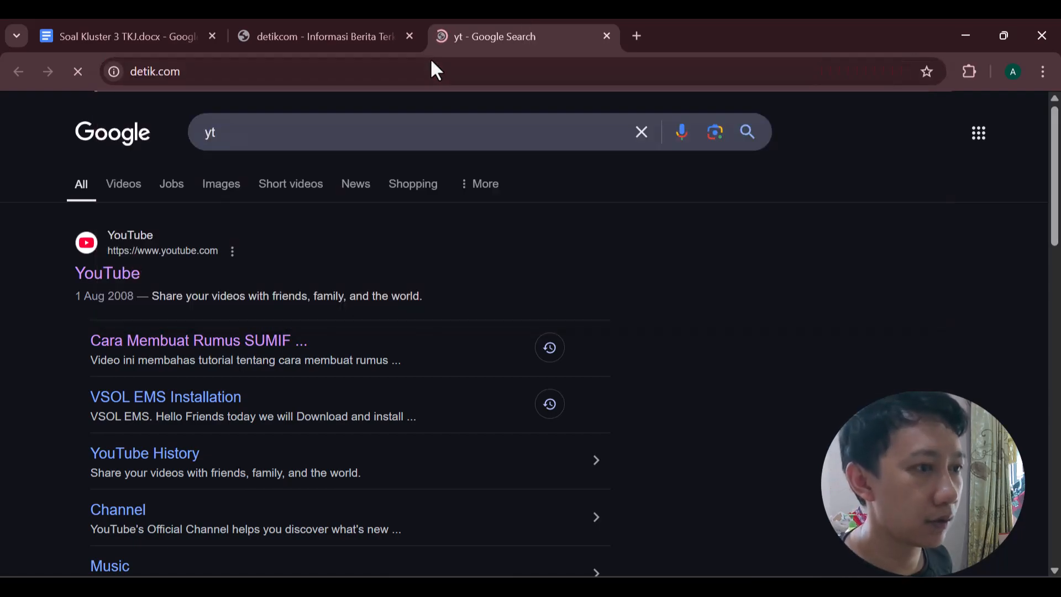
{"action": "left_click", "coordinate": [408, 36]}
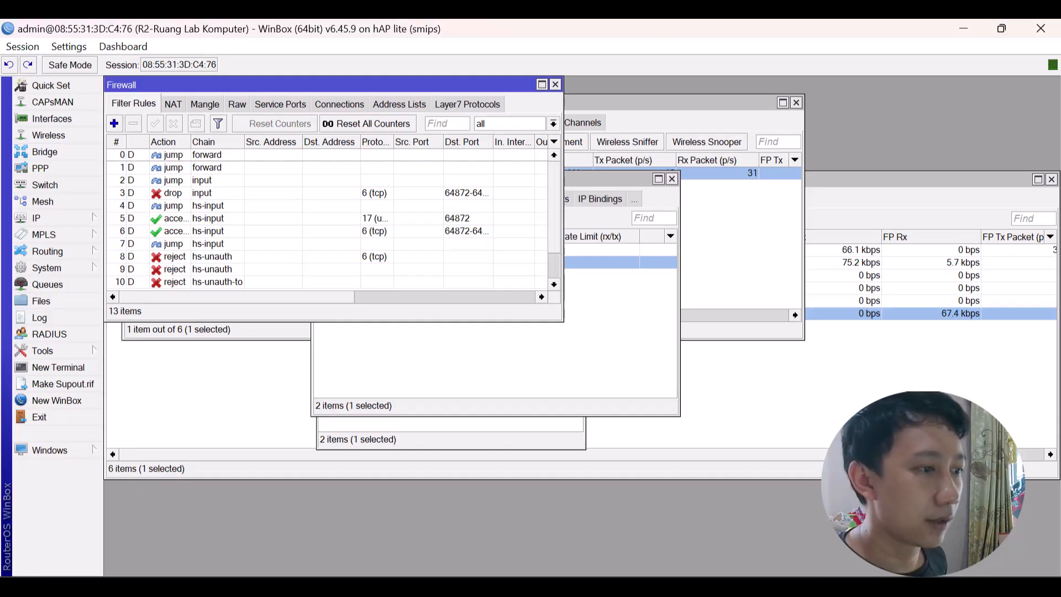
In IP > Services, change the winbox service port to 8888.
{"action": "left_click", "coordinate": [47, 215]}
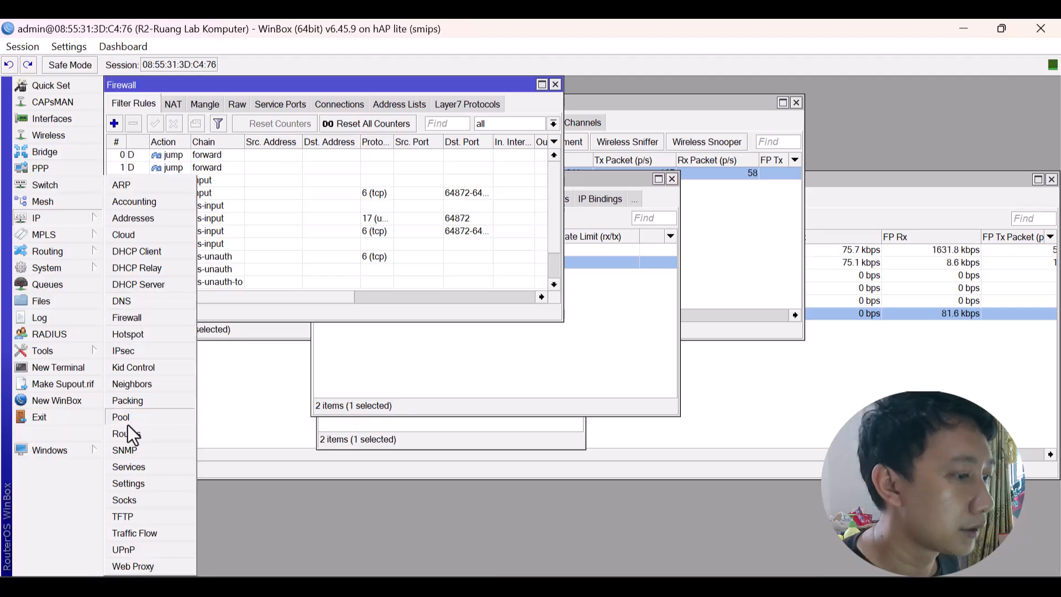
{"action": "left_click", "coordinate": [134, 465]}
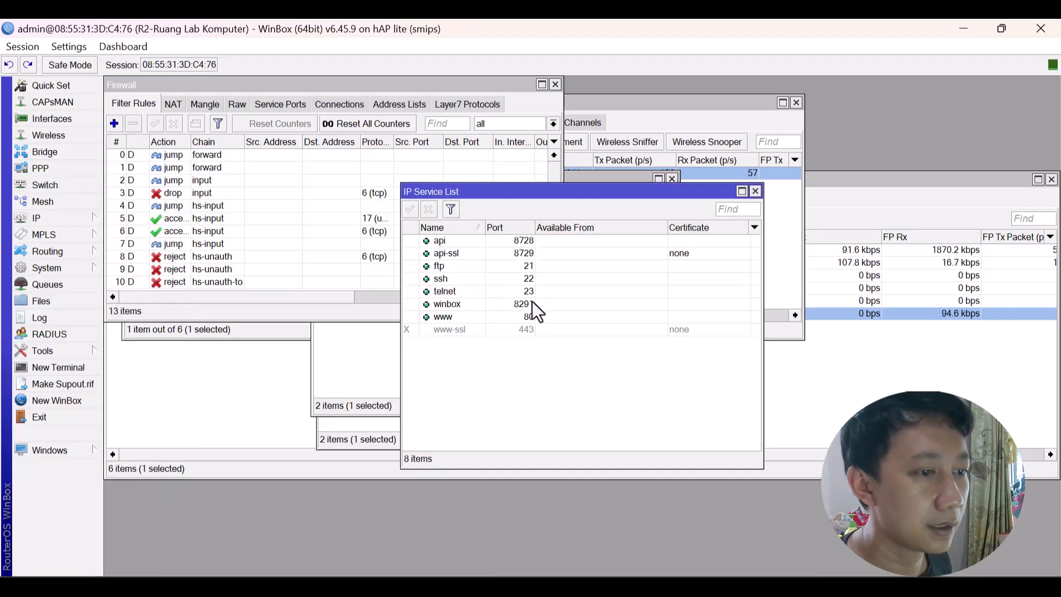
{"action": "left_click", "coordinate": [533, 304]}
{"action": "double_click", "coordinate": [535, 305]}
{"action": "double_click", "coordinate": [584, 312]}
{"action": "type", "text": "8"}
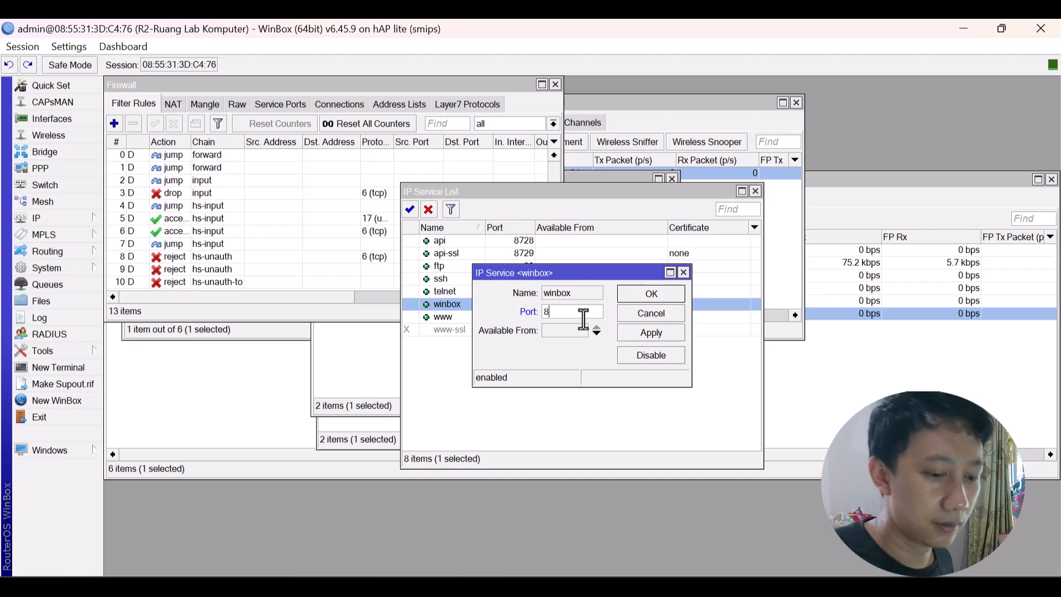
{"action": "type", "text": "888"}
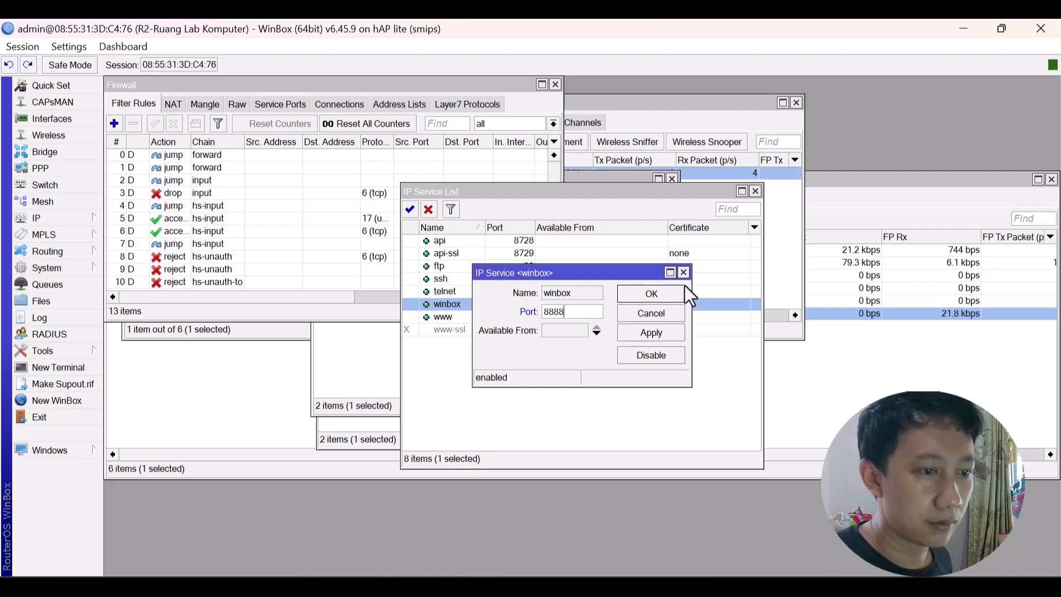
{"action": "left_click", "coordinate": [660, 293]}
Disable the api, api-ssl, ftp, ssh, telnet and www services.
{"action": "left_click", "coordinate": [468, 240]}
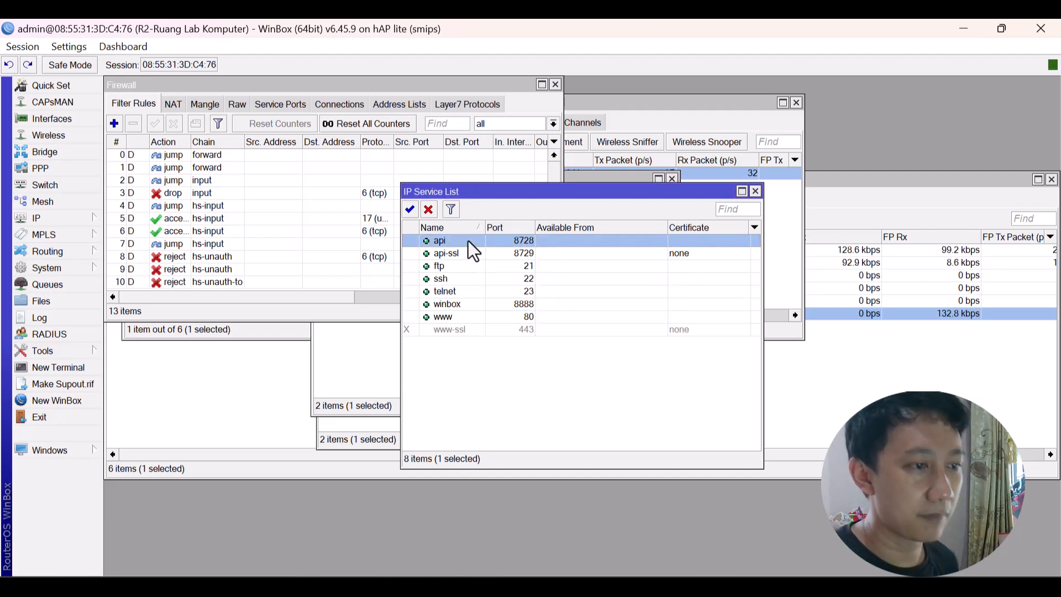
{"action": "left_click", "coordinate": [463, 291], "text": "shift"}
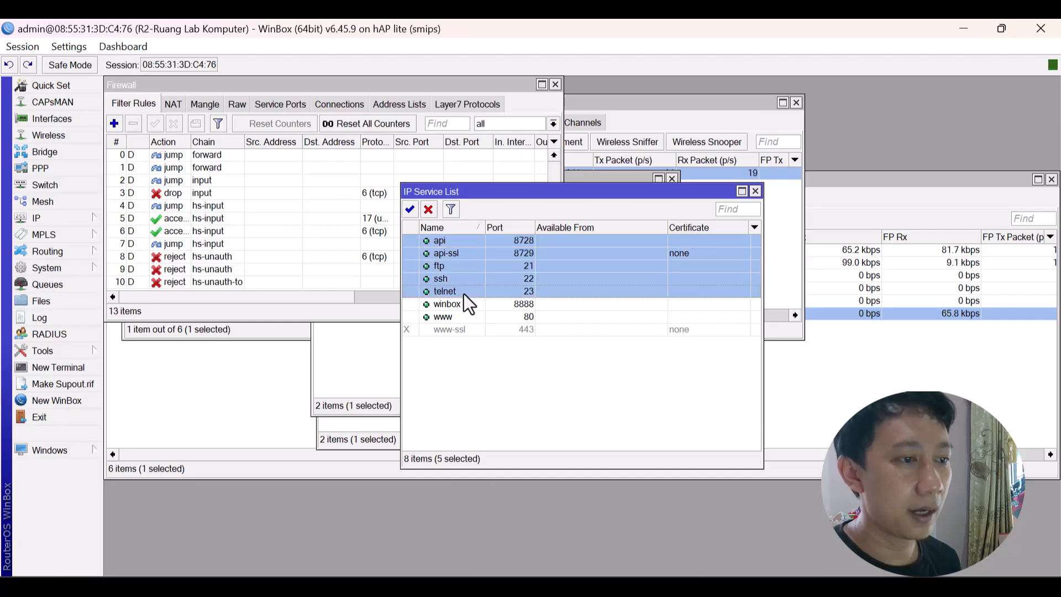
{"action": "left_click", "coordinate": [429, 210]}
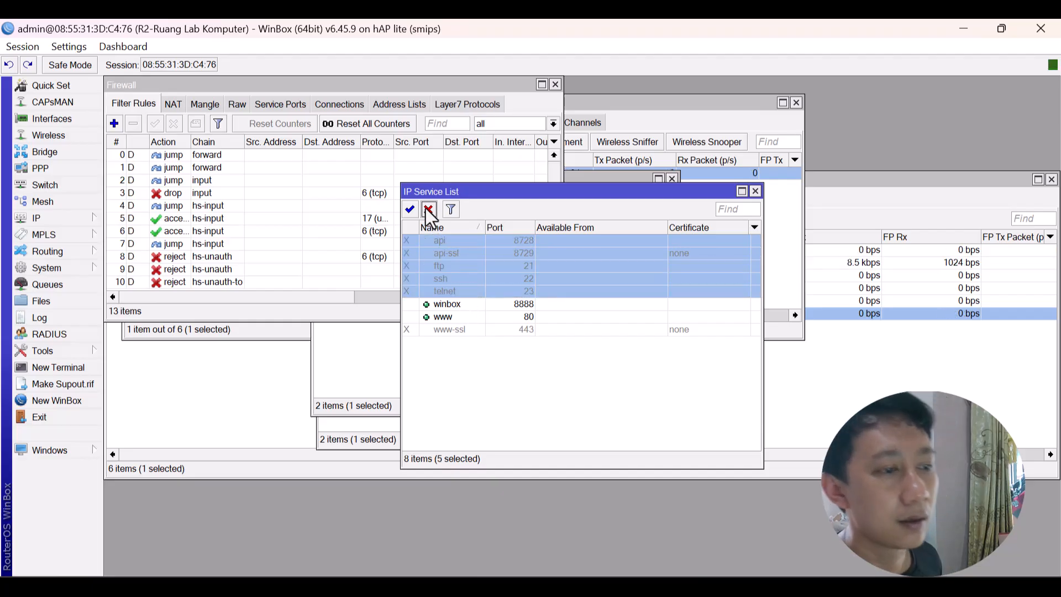
{"action": "left_click", "coordinate": [446, 316]}
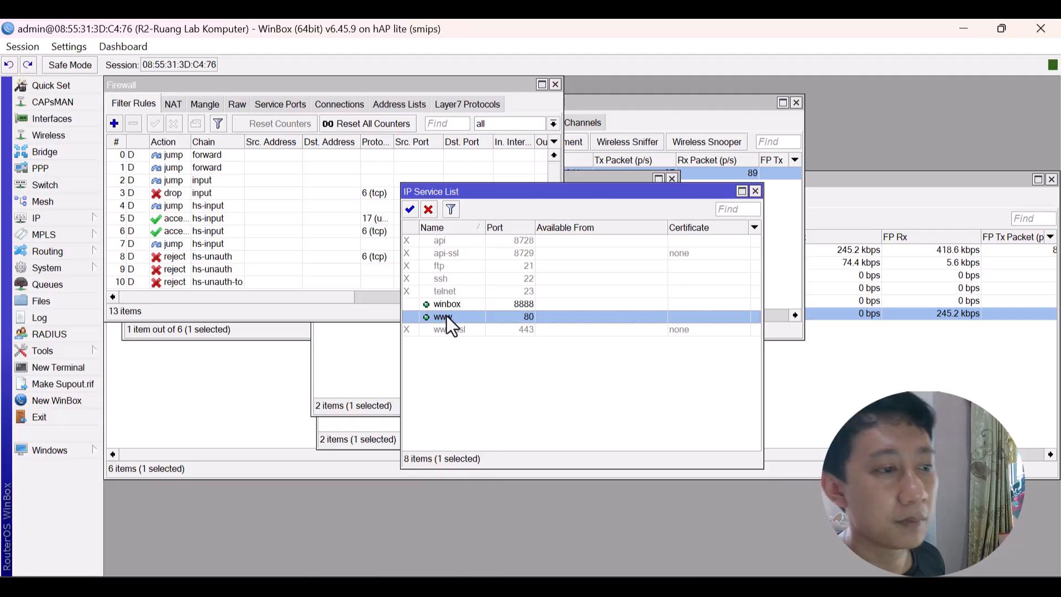
{"action": "left_click", "coordinate": [429, 210]}
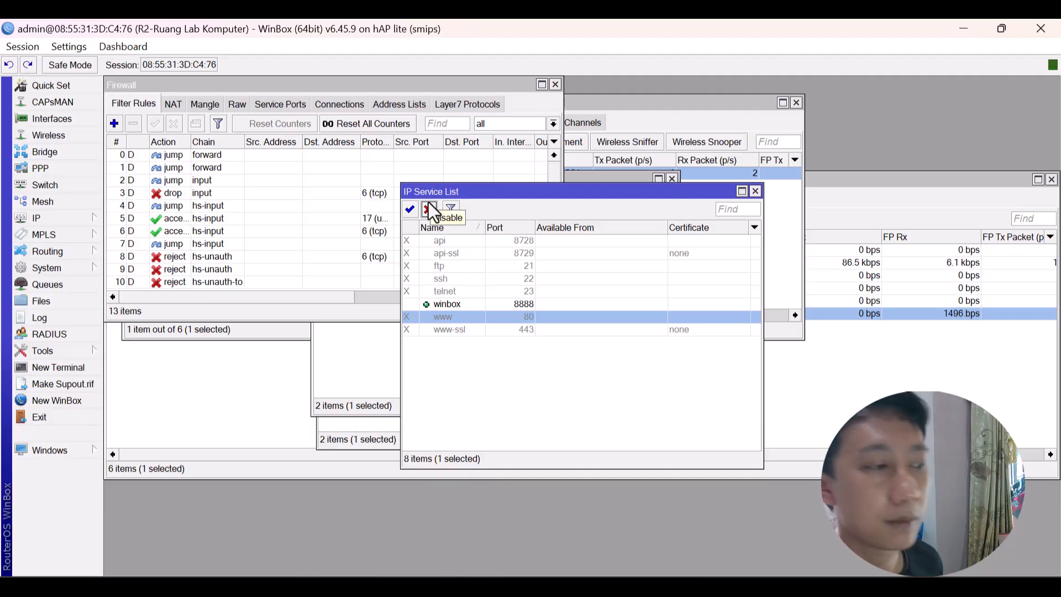
{"action": "left_click", "coordinate": [46, 219]}
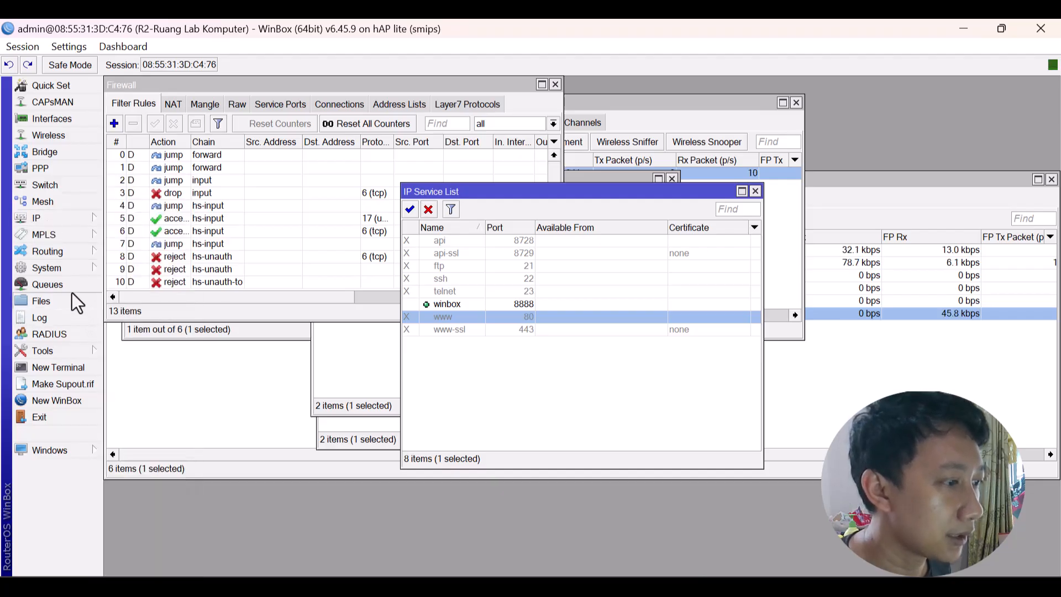
{"action": "left_click", "coordinate": [75, 218]}
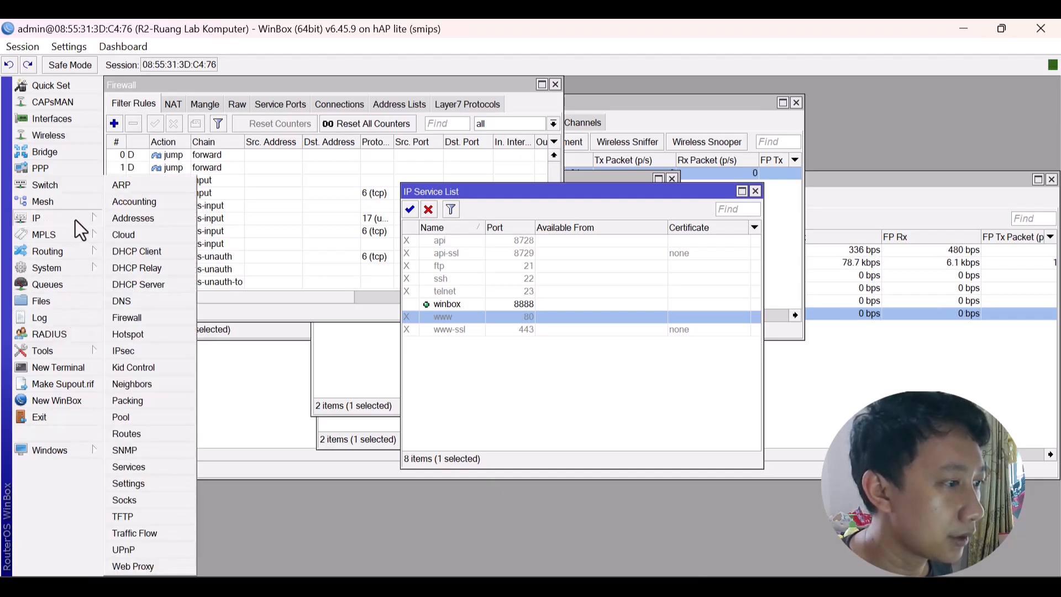
{"action": "mouse_move", "coordinate": [70, 262]}
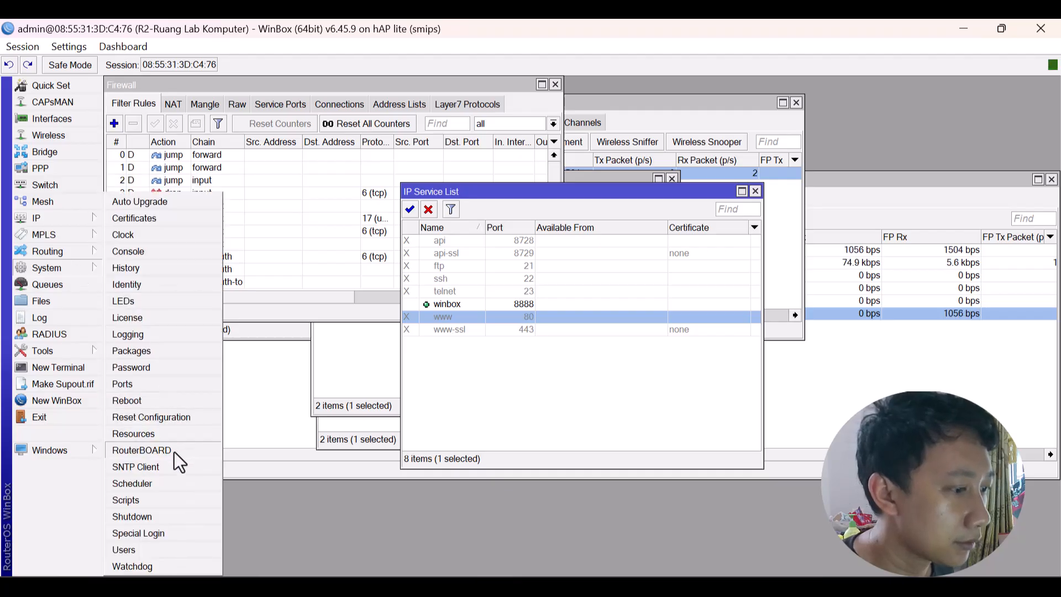
Add a new full-group user with a password, then disable the admin account.
{"action": "left_click", "coordinate": [144, 551]}
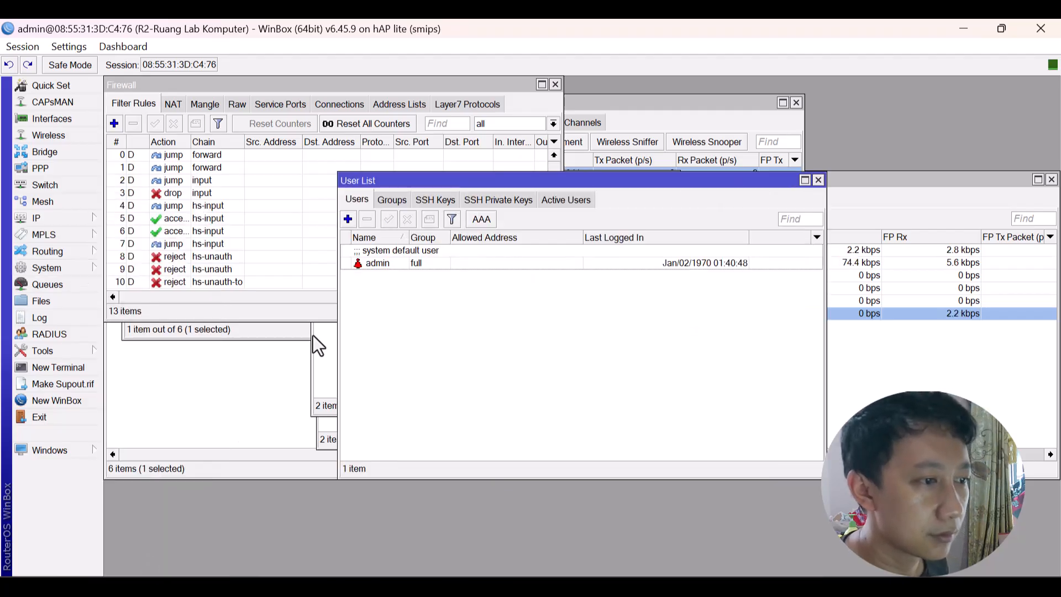
{"action": "left_click", "coordinate": [348, 214]}
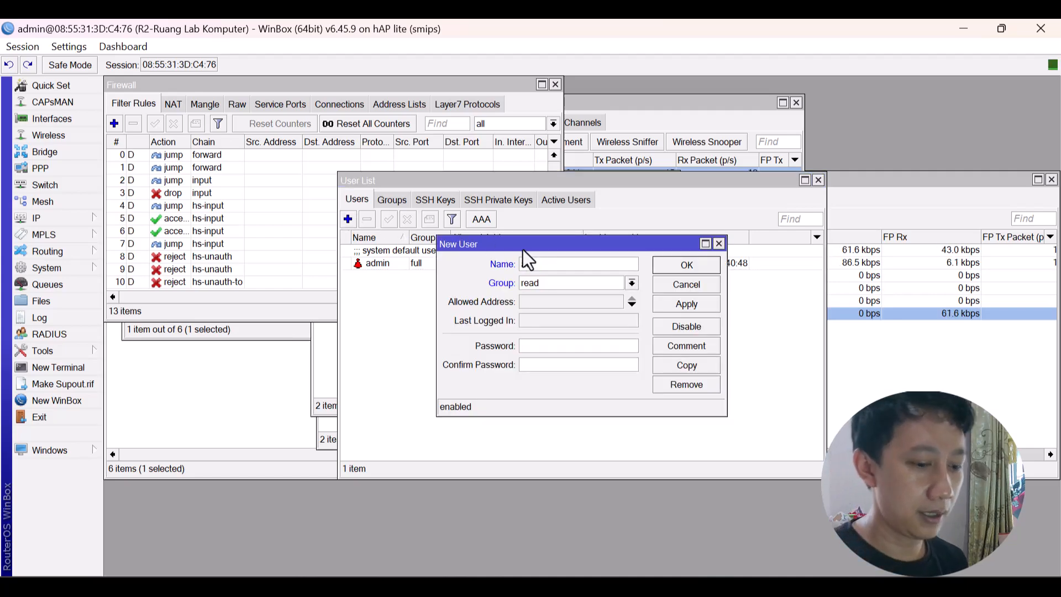
{"action": "type", "text": "aulia"}
{"action": "key", "text": "Tab"}
{"action": "key", "text": "alt+Down"}
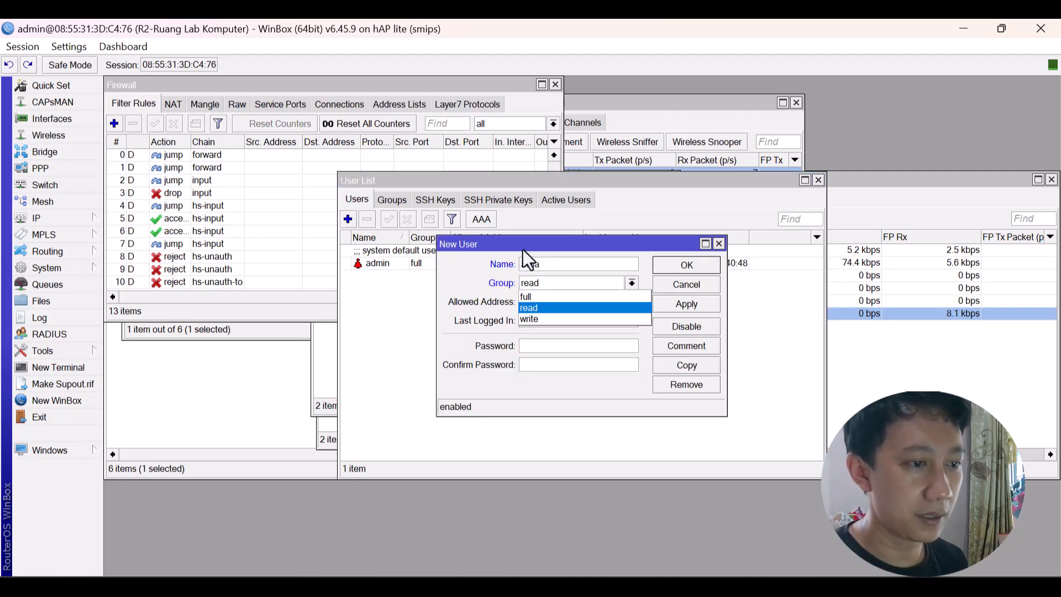
{"action": "left_click", "coordinate": [555, 297]}
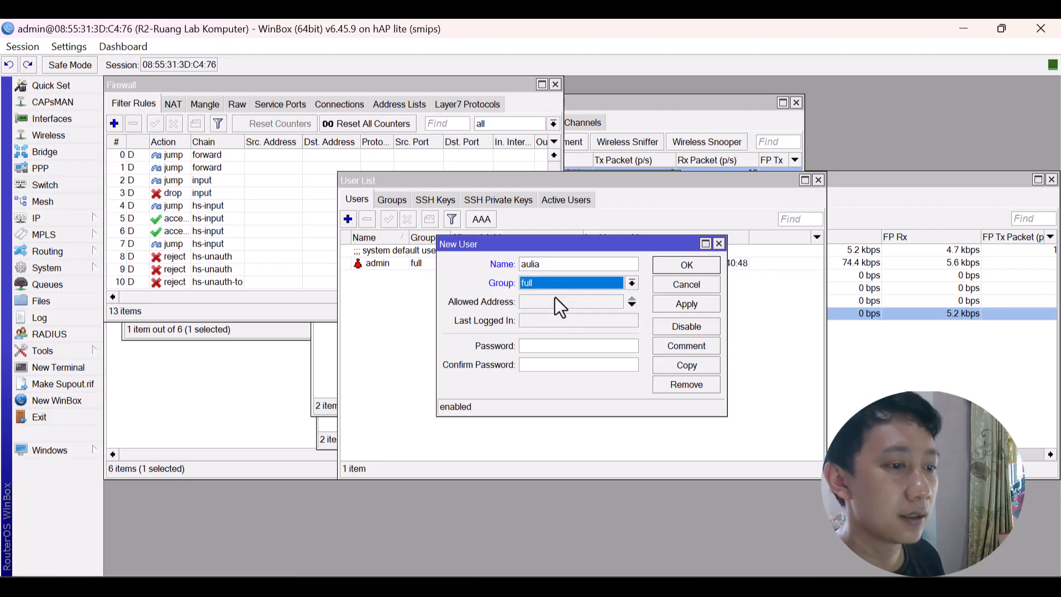
{"action": "left_click", "coordinate": [552, 347]}
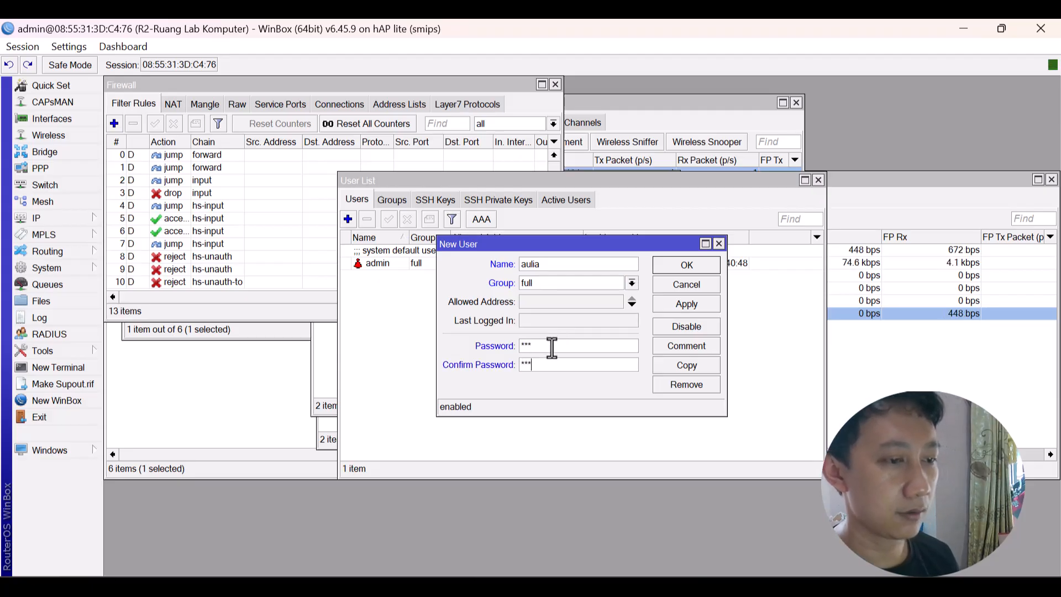
{"action": "left_click", "coordinate": [704, 263]}
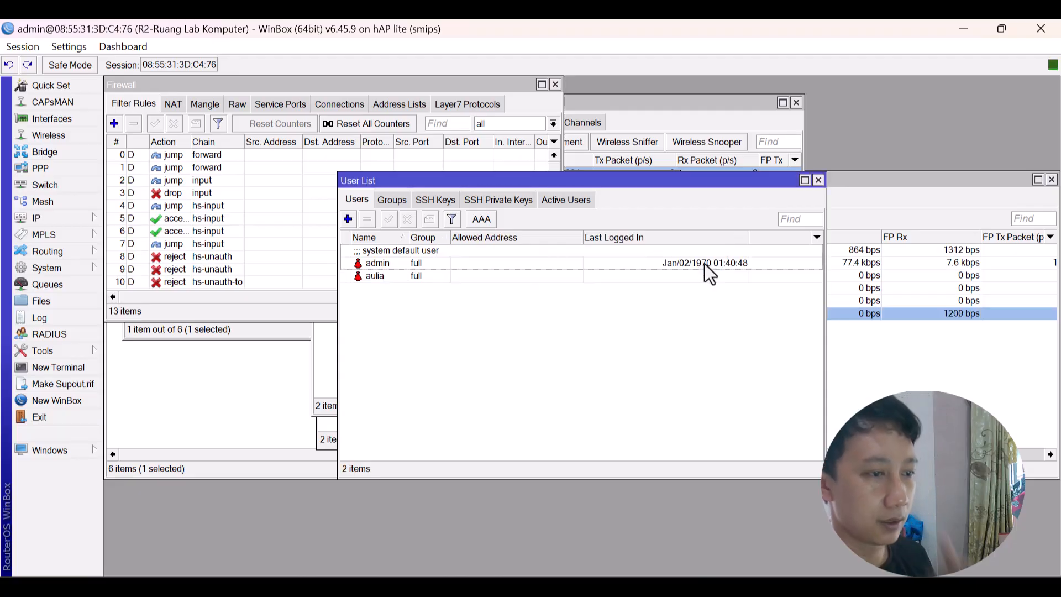
{"action": "left_click", "coordinate": [476, 256]}
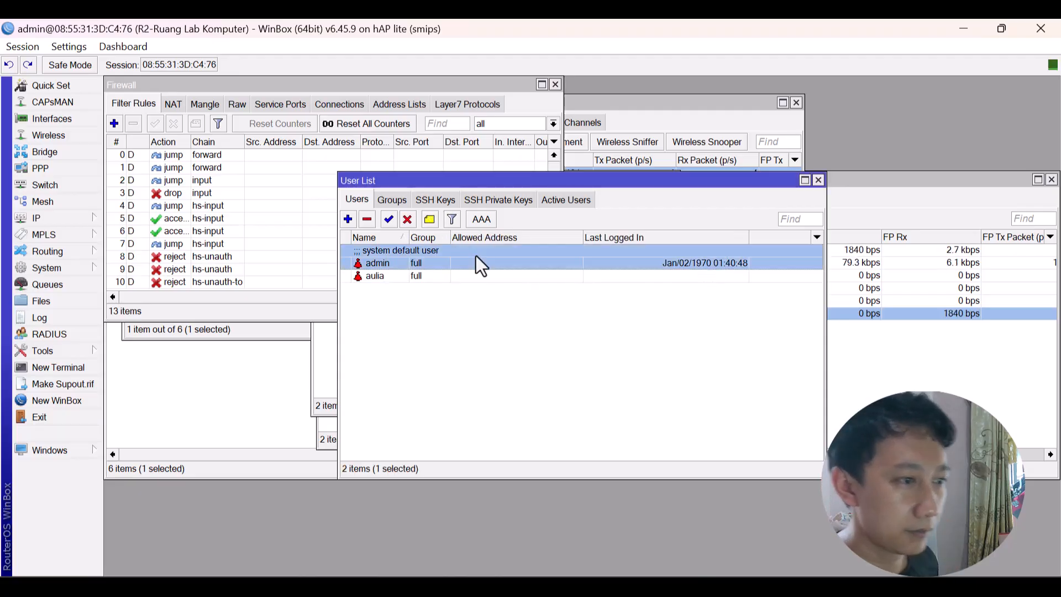
{"action": "left_click", "coordinate": [406, 220]}
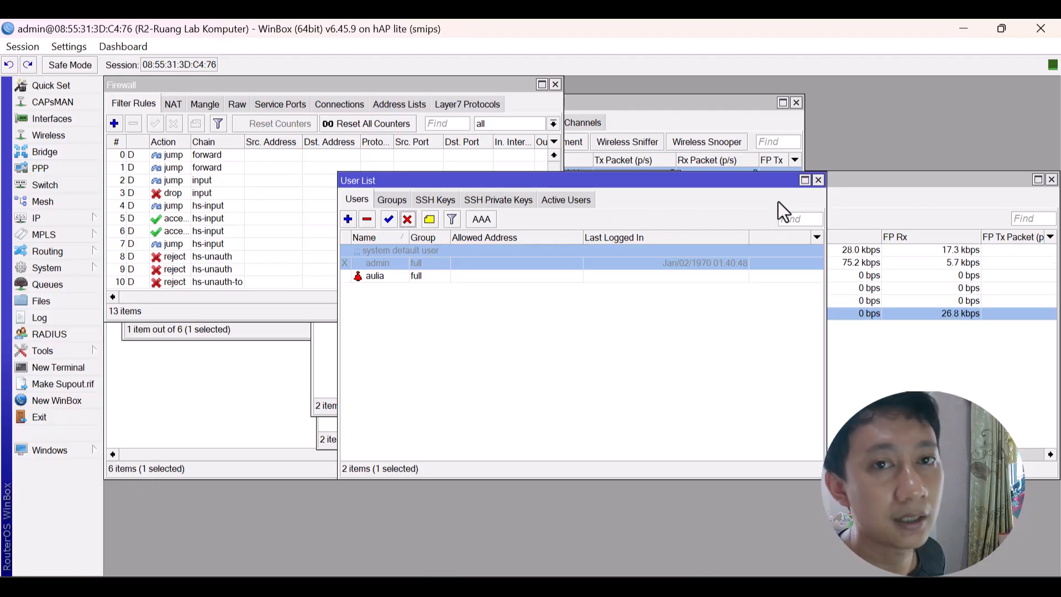
Close the user list and other WinBox sub-windows, then minimize Chrome to return to WinBox.
{"action": "key", "text": "Escape"}
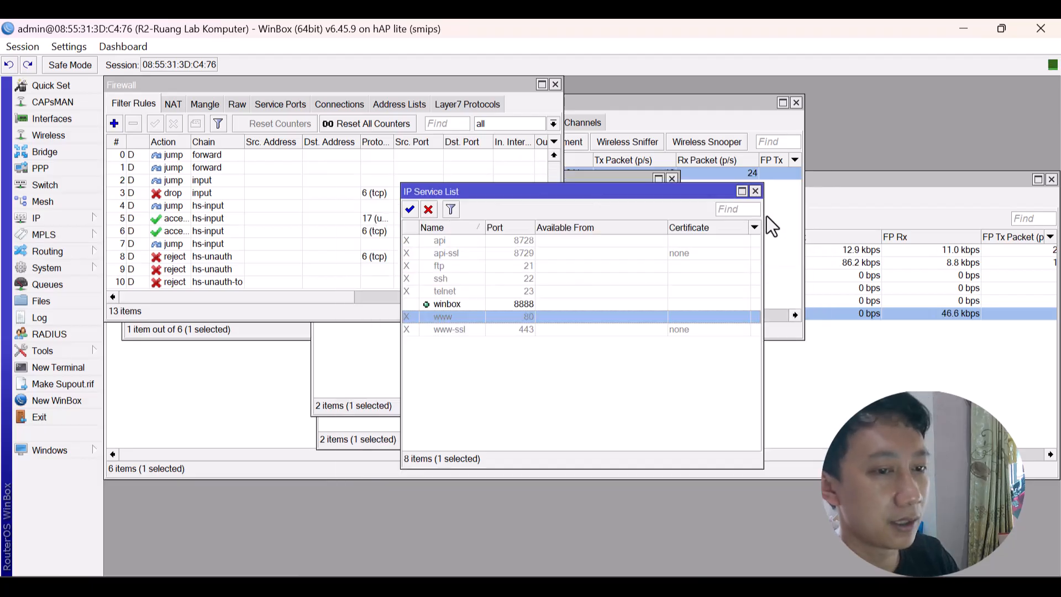
{"action": "key", "text": "Escape"}
{"action": "key", "text": "Escape"}
{"action": "key", "text": "Escape"}
{"action": "key", "text": "Escape"}
{"action": "key", "text": "Escape"}
{"action": "key", "text": "Escape"}
{"action": "key", "text": "Escape"}
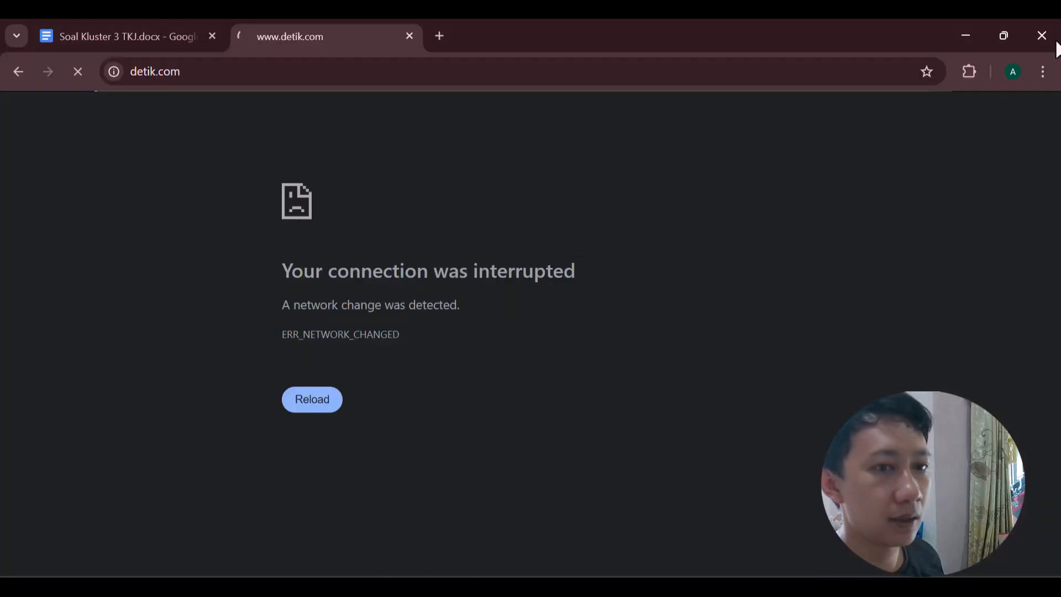
{"action": "left_click", "coordinate": [963, 30]}
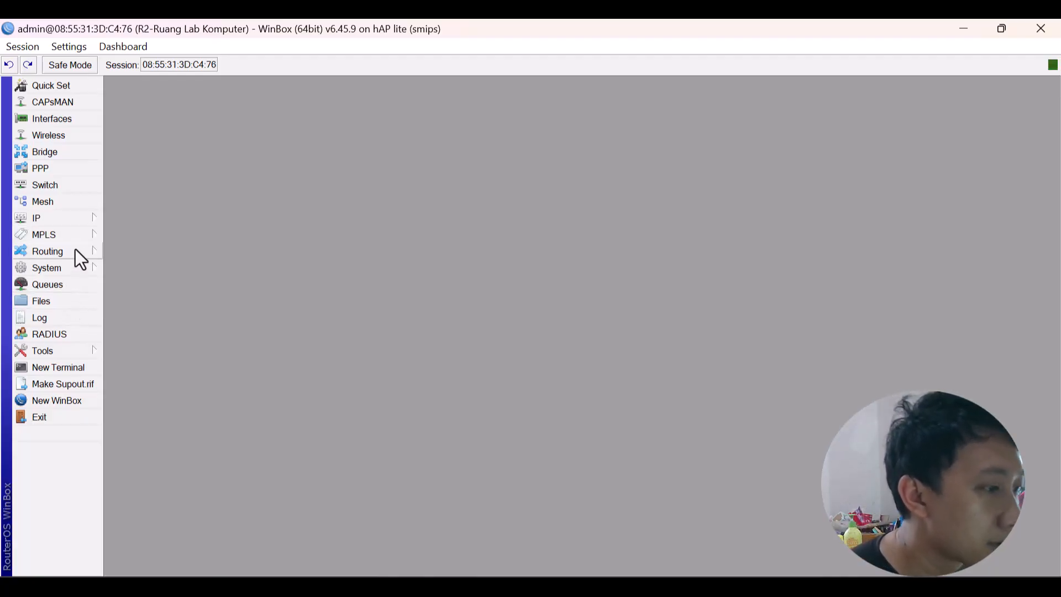
Open the IP Routes list and start a new route.
{"action": "left_click", "coordinate": [80, 215]}
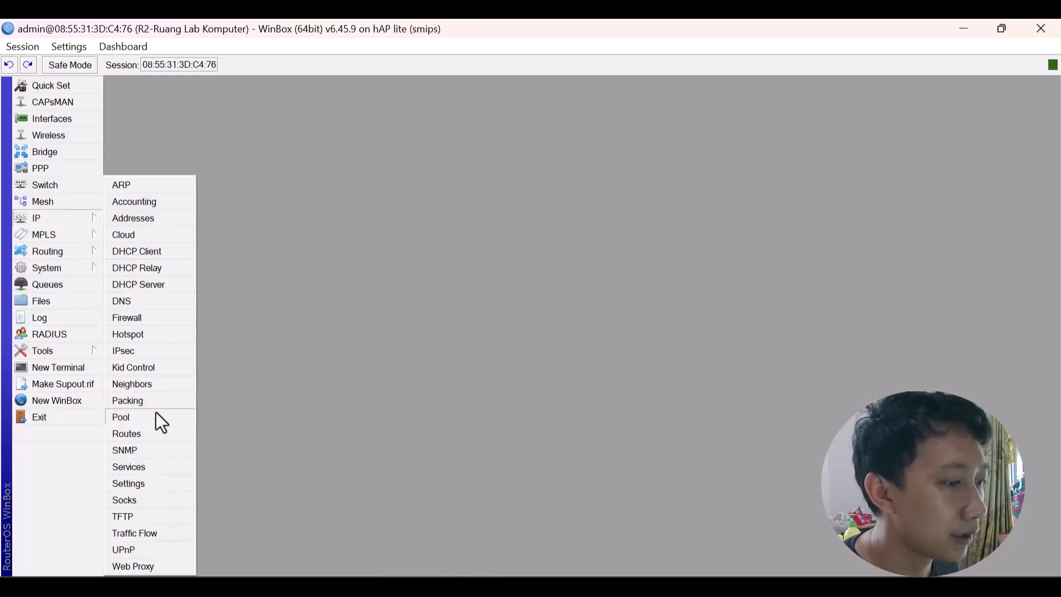
{"action": "left_click", "coordinate": [152, 431]}
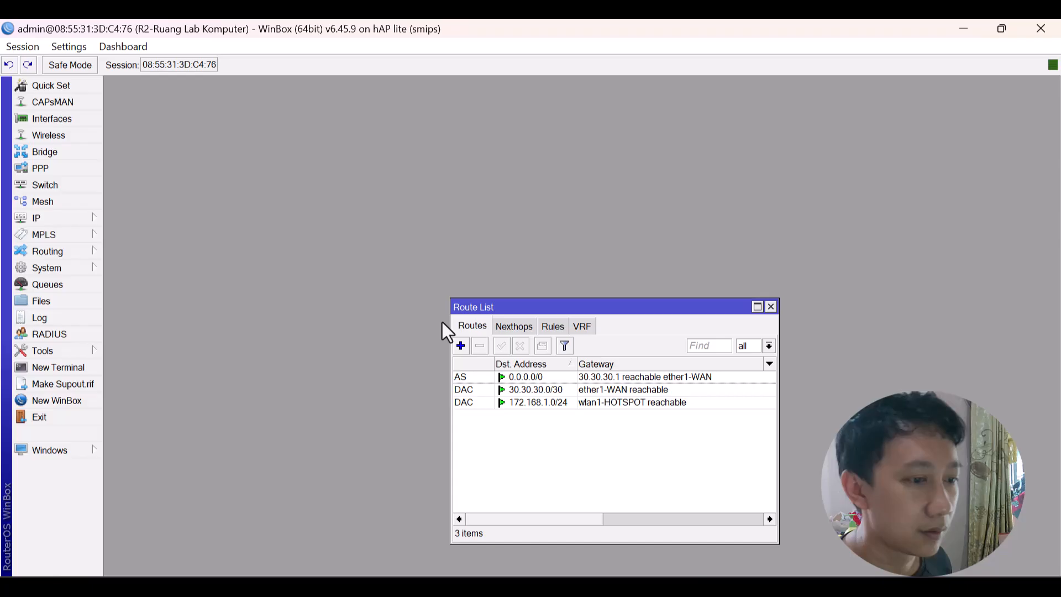
{"action": "left_click", "coordinate": [461, 347]}
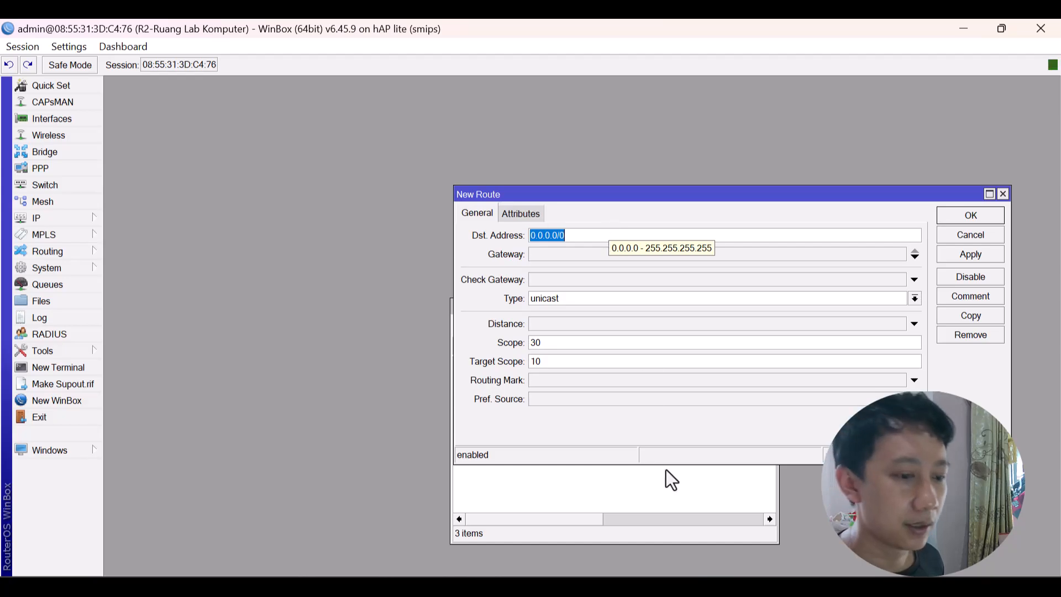
{"action": "mouse_move", "coordinate": [675, 587]}
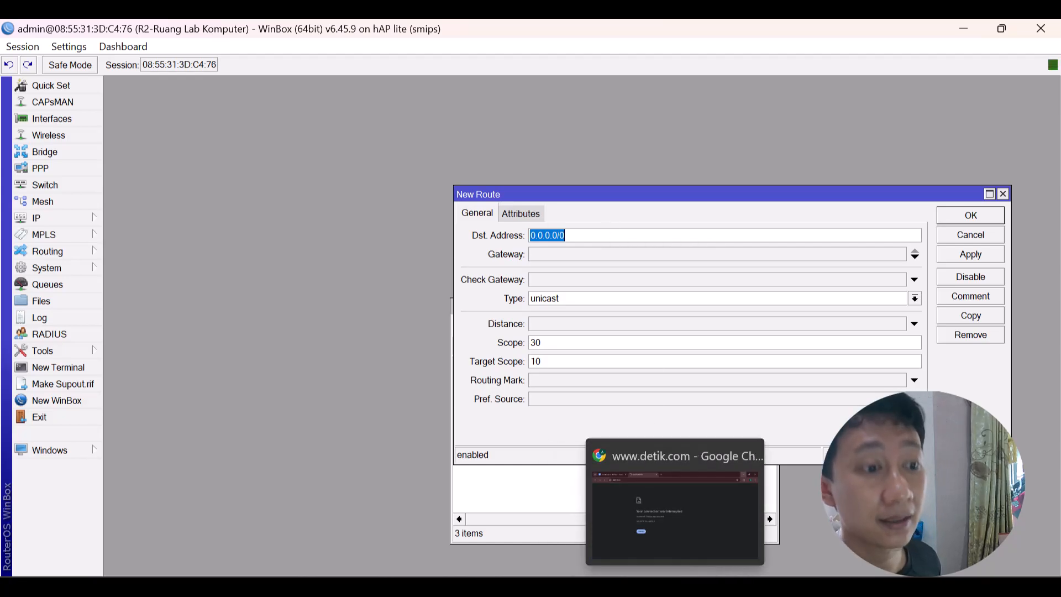
In the Soal Kluster 3 TKJ document, select Router 1's IP Ether 2 address.
{"action": "left_click", "coordinate": [674, 587]}
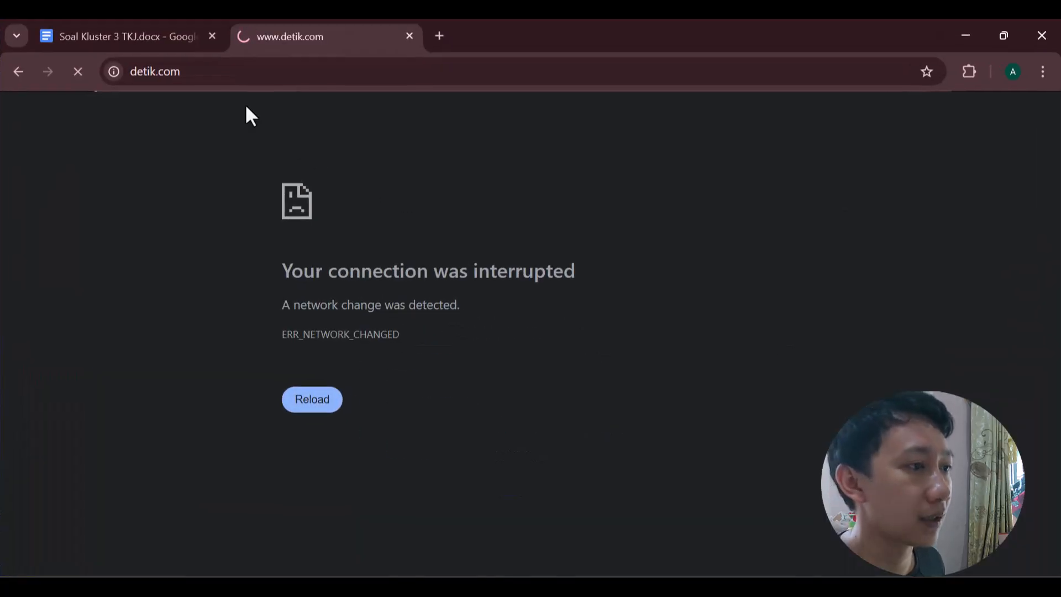
{"action": "left_click", "coordinate": [108, 31]}
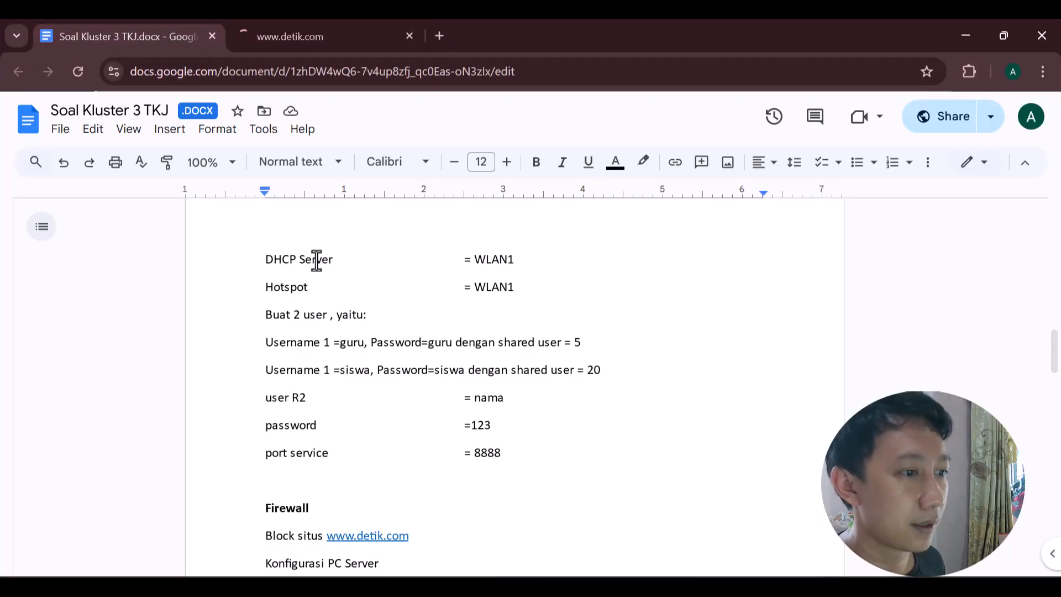
{"action": "scroll", "coordinate": [316, 260], "scroll_direction": "up", "scroll_amount": 10}
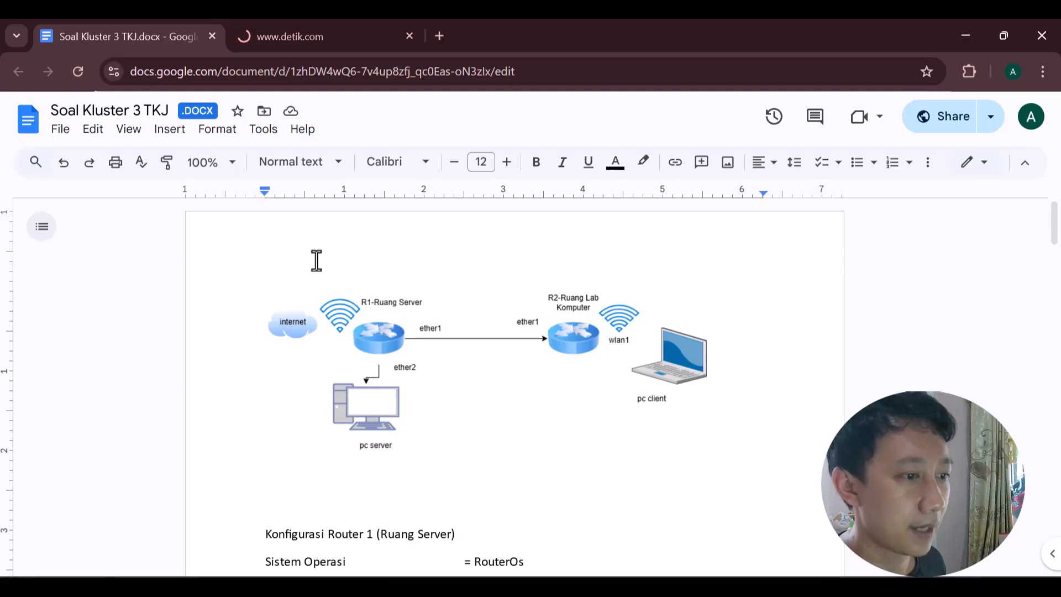
{"action": "scroll", "coordinate": [379, 395], "scroll_direction": "down", "scroll_amount": 6}
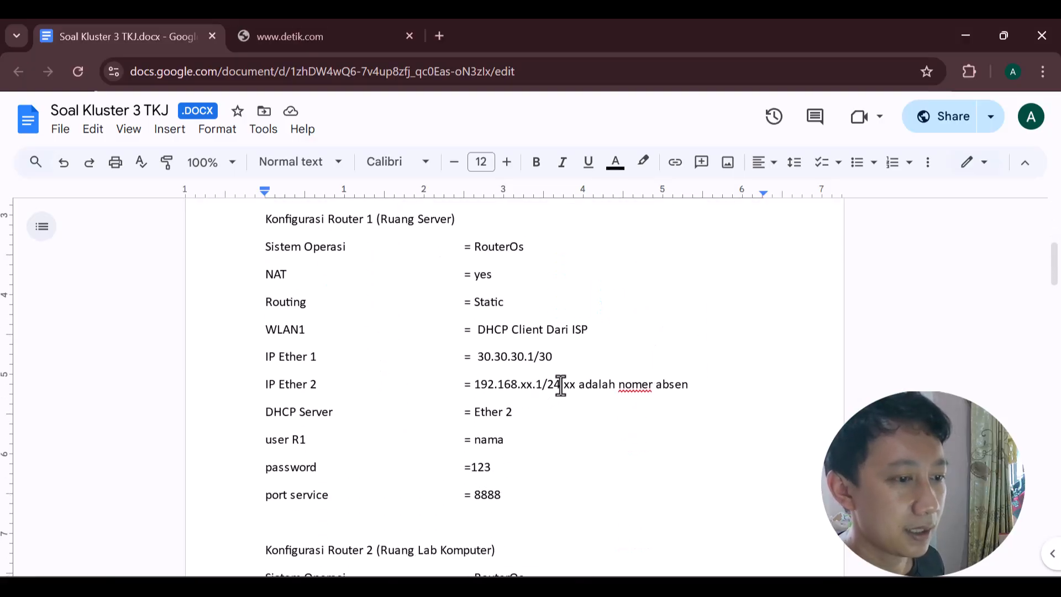
{"action": "left_click_drag", "start_coordinate": [560, 386], "coordinate": [474, 387]}
{"action": "key", "text": "ctrl+c"}
Paste the copied address into the new route's Dst. Address and correct it to 192.168.1.0/24, replacing 0.0.0.0/0.
{"action": "key", "text": "alt+Tab"}
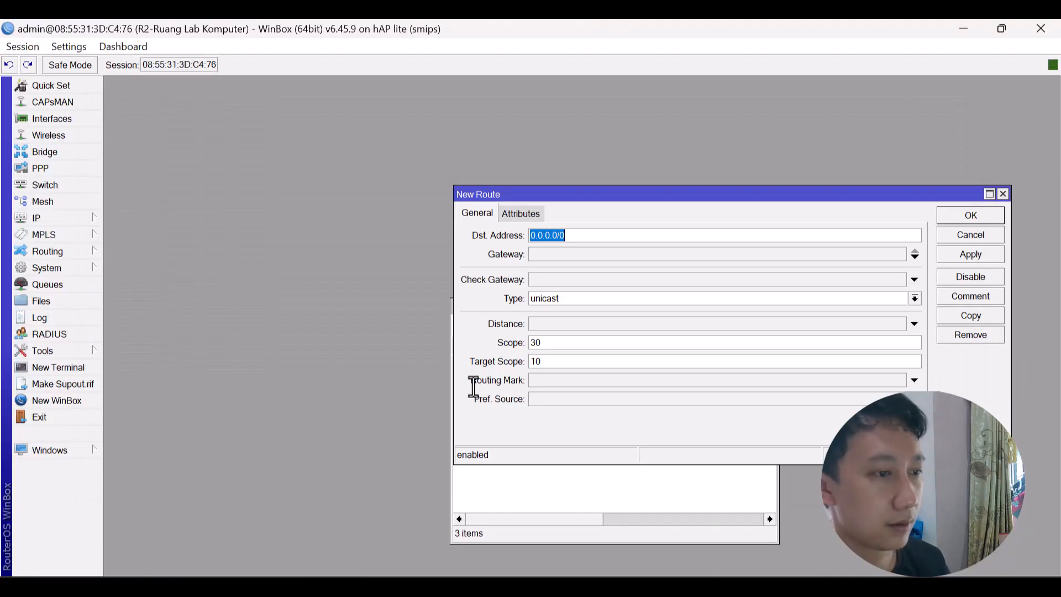
{"action": "key", "text": "ctrl+v"}
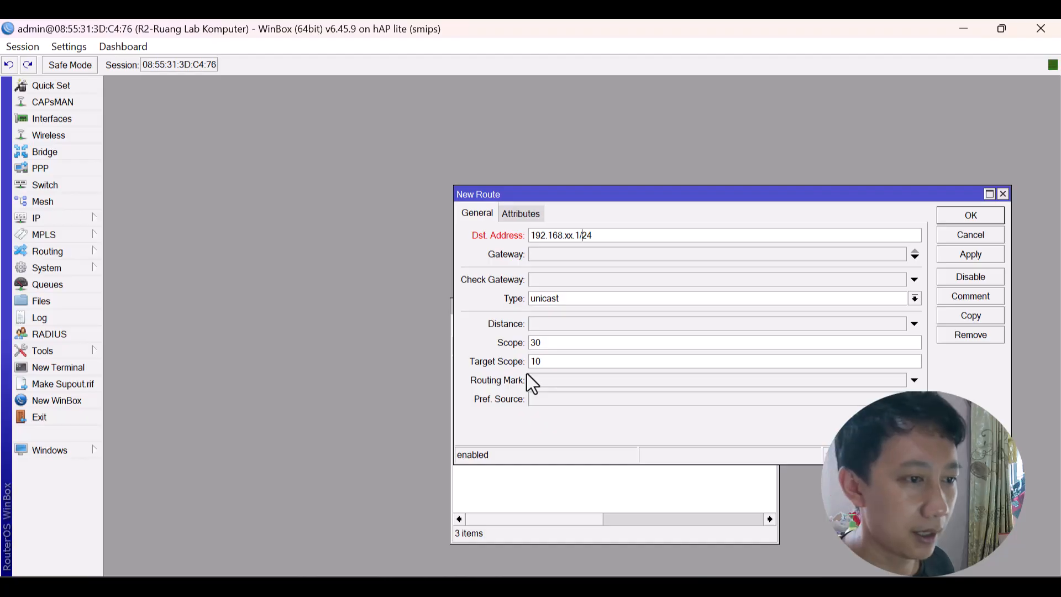
{"action": "key", "text": "BackSpace"}
{"action": "key", "text": "BackSpace"}
{"action": "key", "text": "BackSpace"}
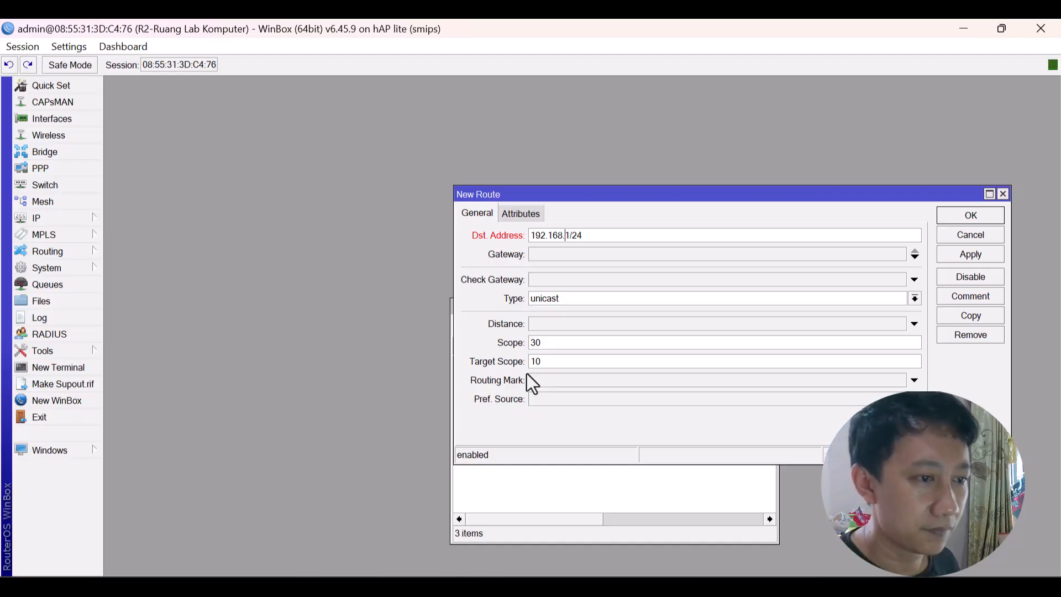
{"action": "type", "text": "1"}
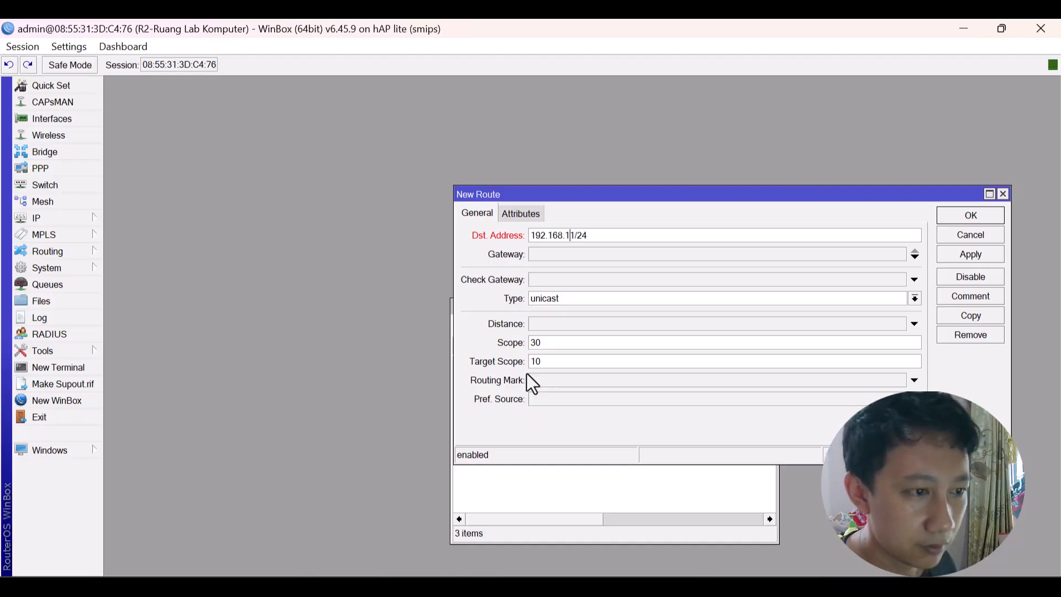
{"action": "type", "text": "."}
{"action": "key", "text": "Delete"}
{"action": "type", "text": "0"}
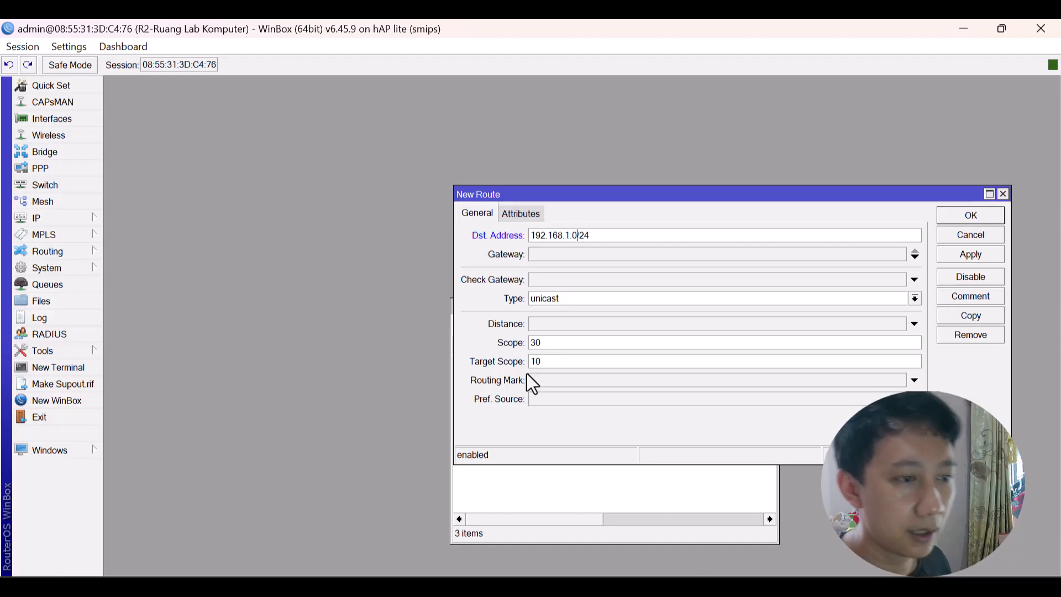
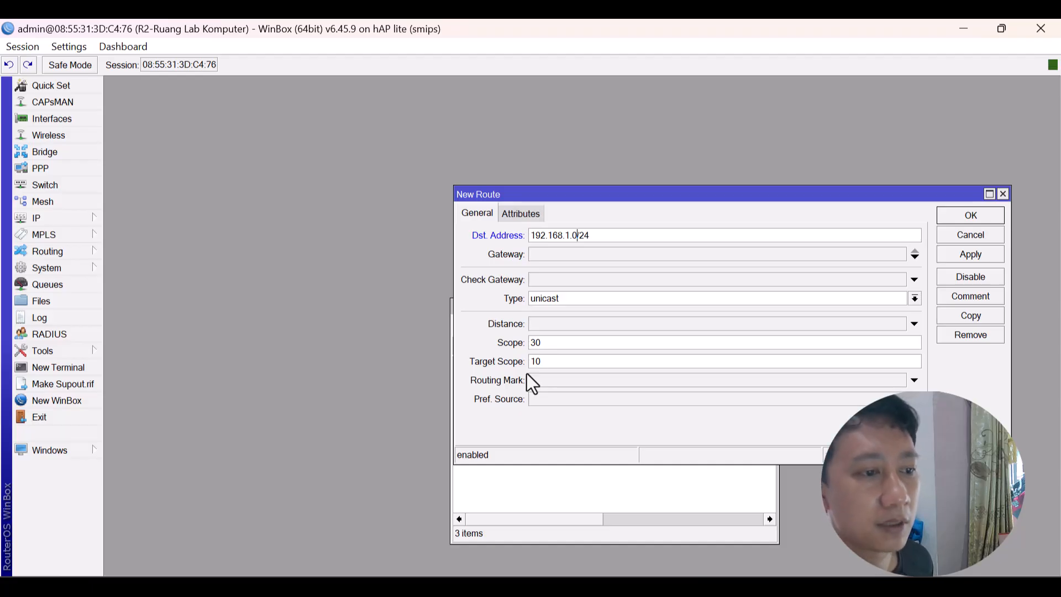
Set the new route's gateway to 30.30.30.1, apply it and close the route window.
{"action": "left_click", "coordinate": [588, 257]}
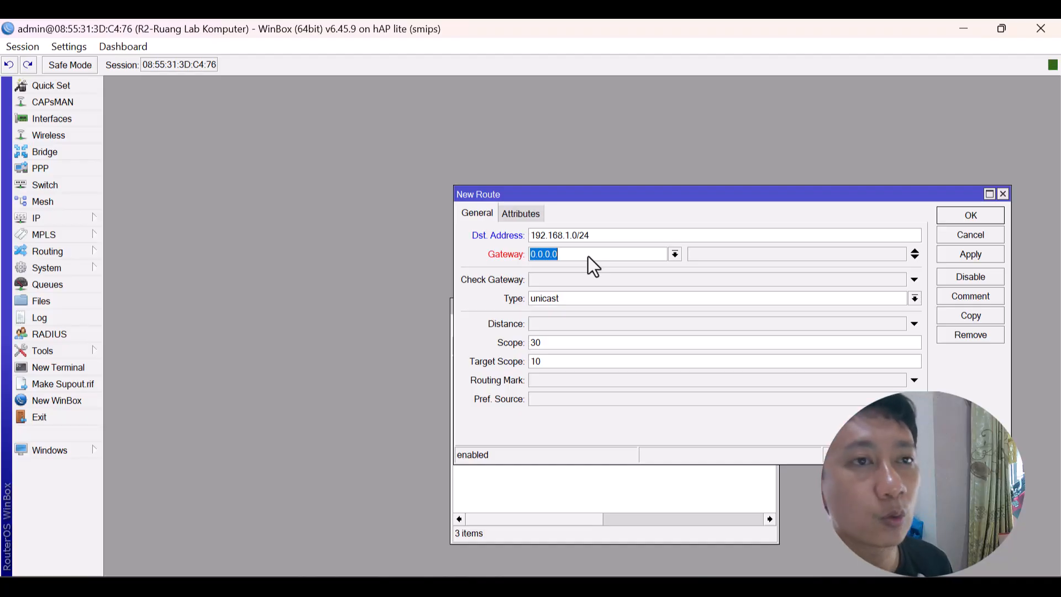
{"action": "key", "text": "alt+Tab"}
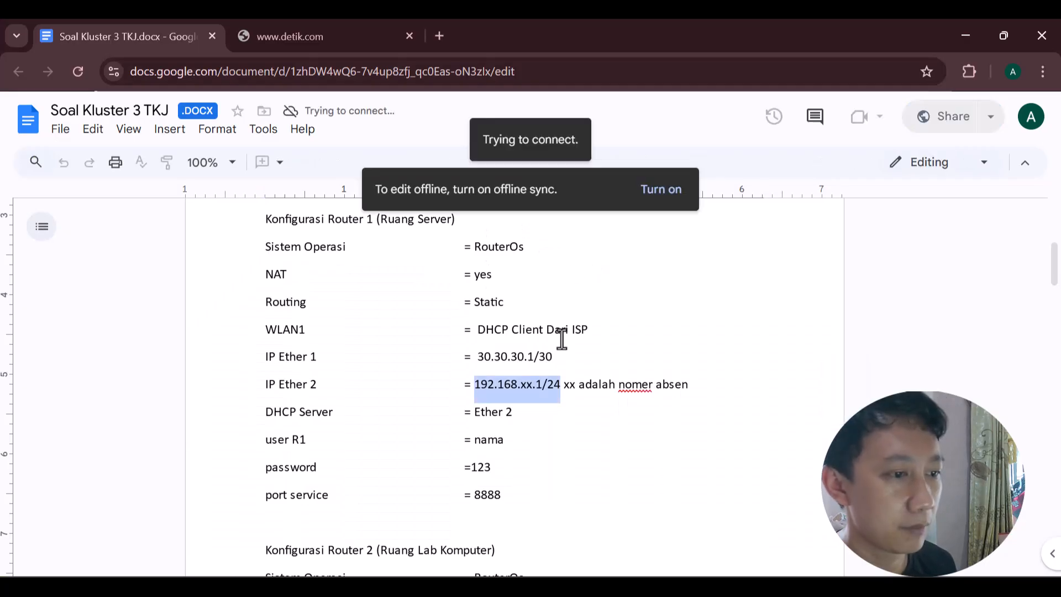
{"action": "key", "text": "alt+Tab"}
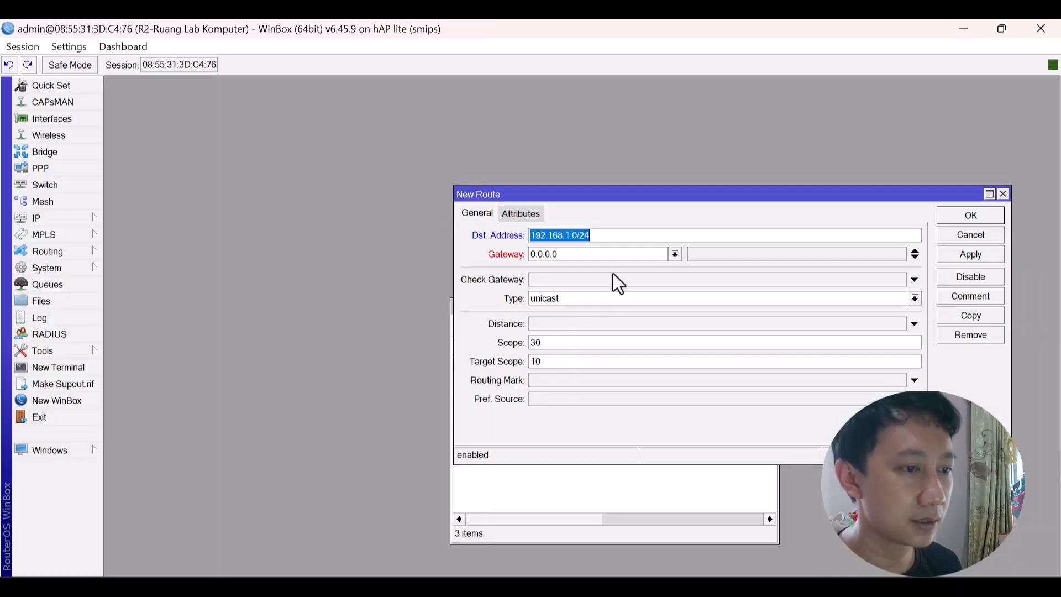
{"action": "key", "text": "Tab"}
{"action": "type", "text": "30.30.30.1"}
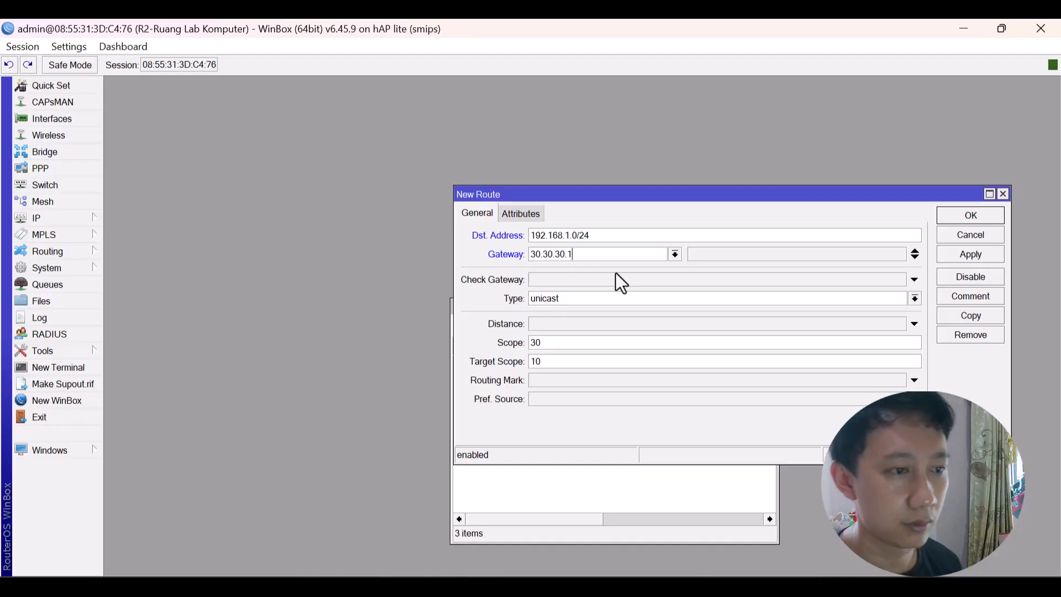
{"action": "left_click", "coordinate": [968, 255]}
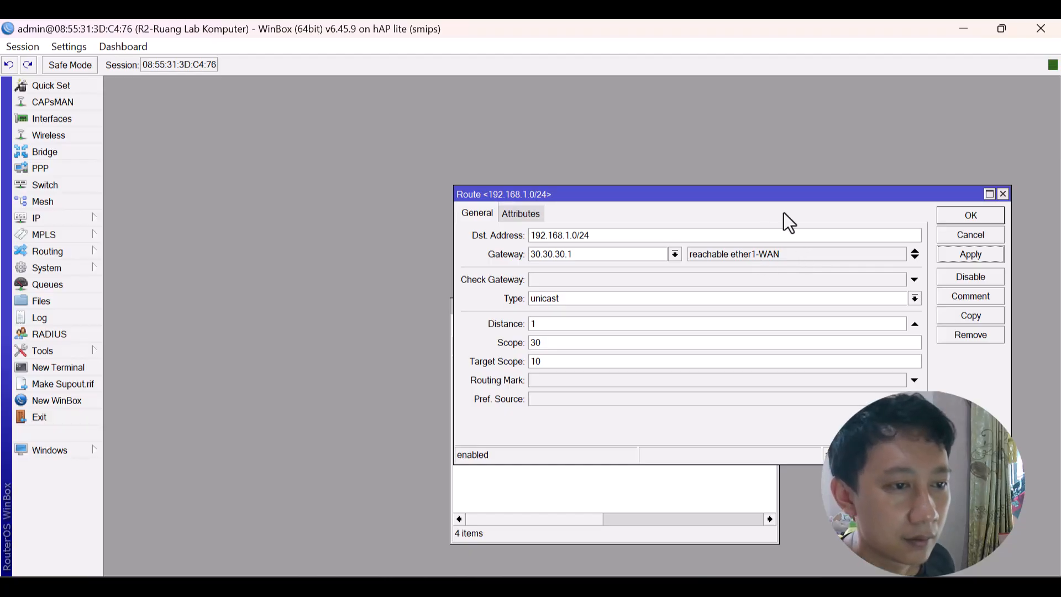
{"action": "left_click_drag", "start_coordinate": [792, 197], "coordinate": [710, 202]}
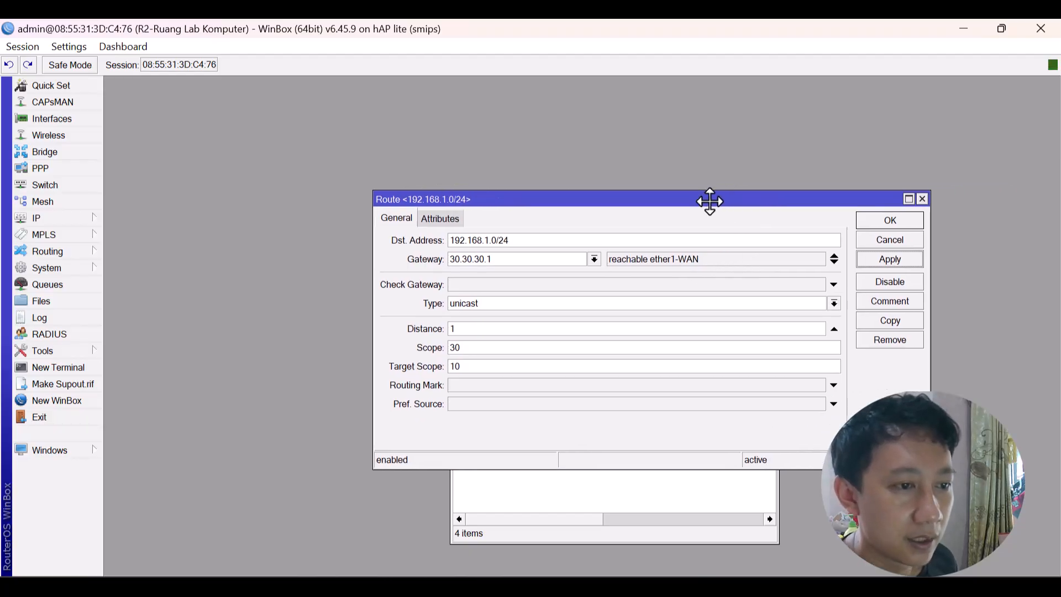
{"action": "left_click", "coordinate": [884, 221]}
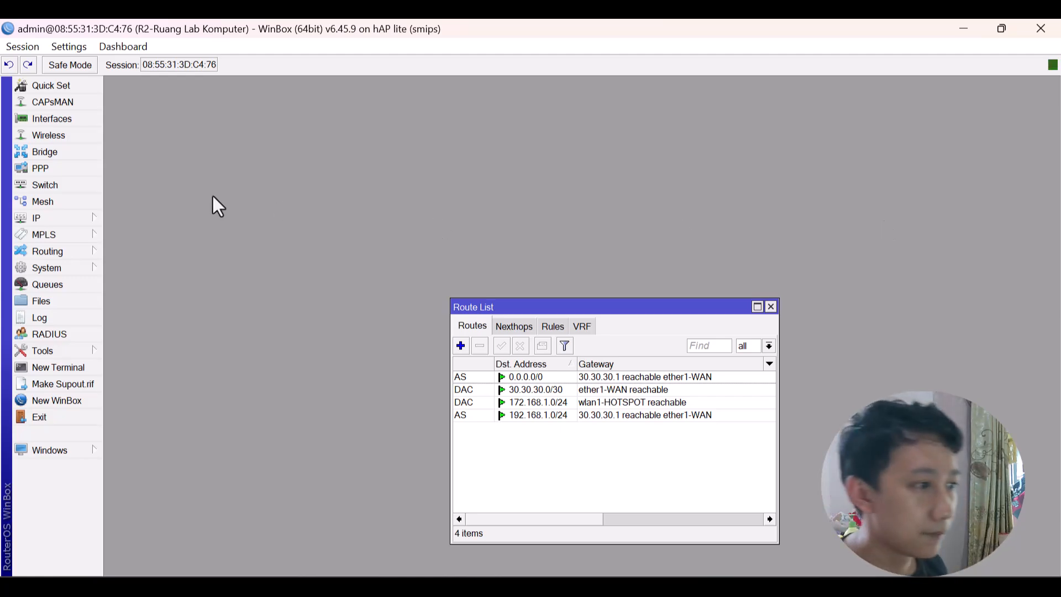
Open the IP Neighbors list, pick the ether1-WAN neighbour and start a new WinBox login.
{"action": "left_click", "coordinate": [88, 212]}
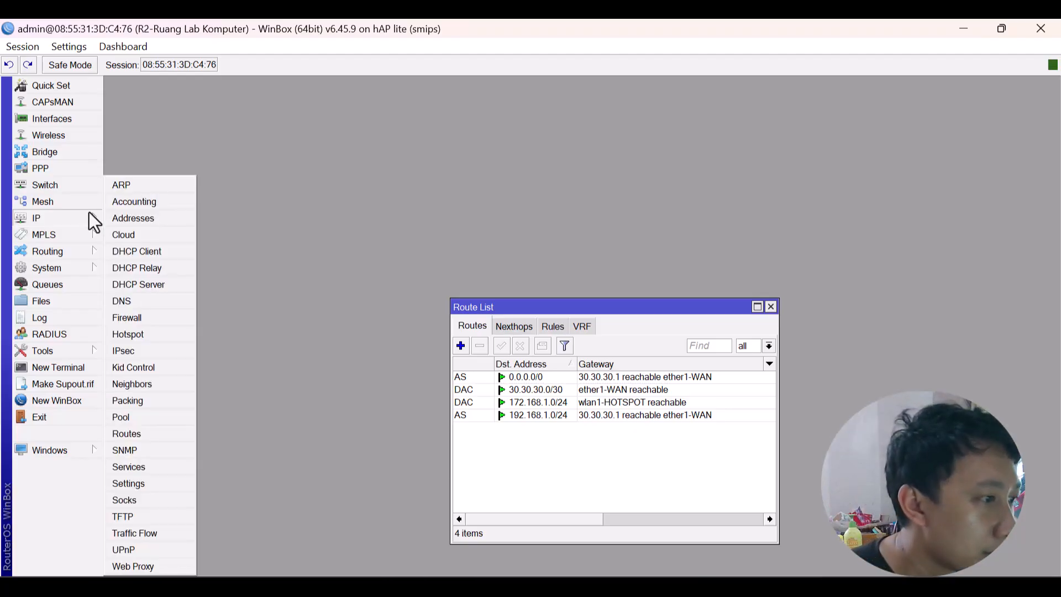
{"action": "left_click", "coordinate": [140, 386]}
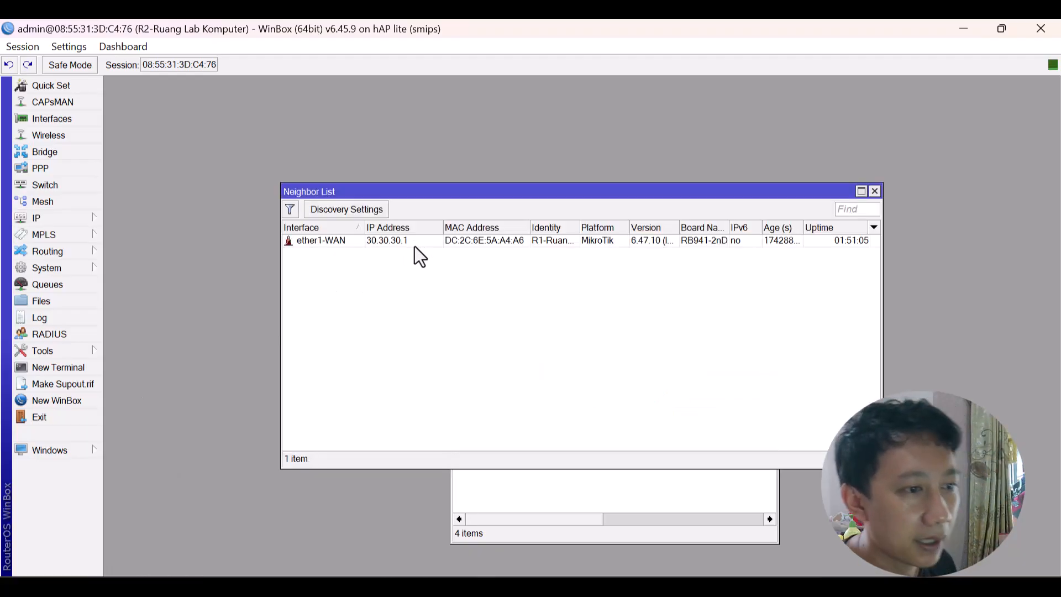
{"action": "left_click", "coordinate": [483, 244]}
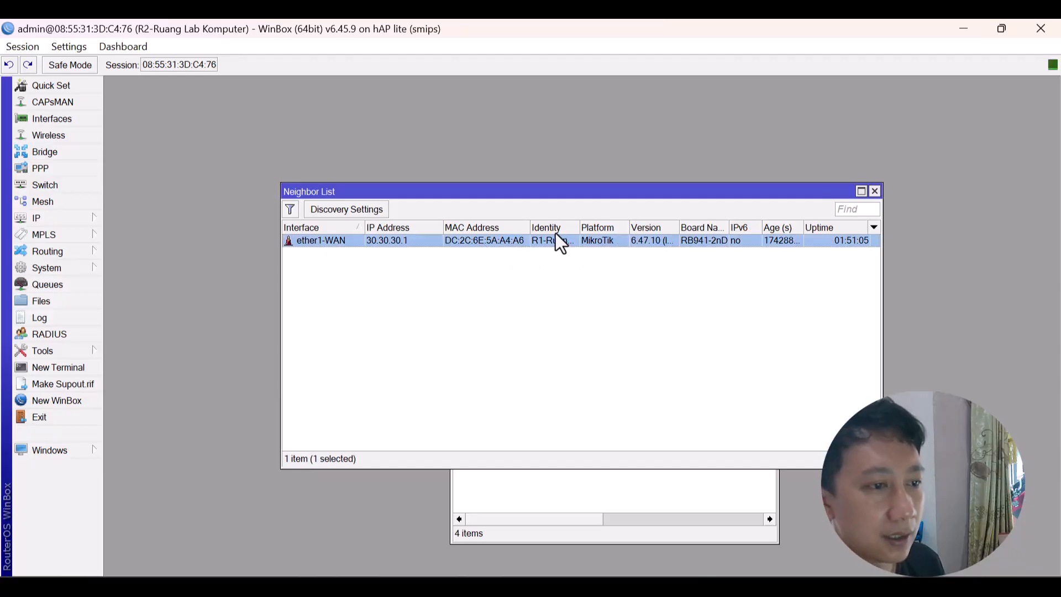
{"action": "left_click", "coordinate": [51, 403]}
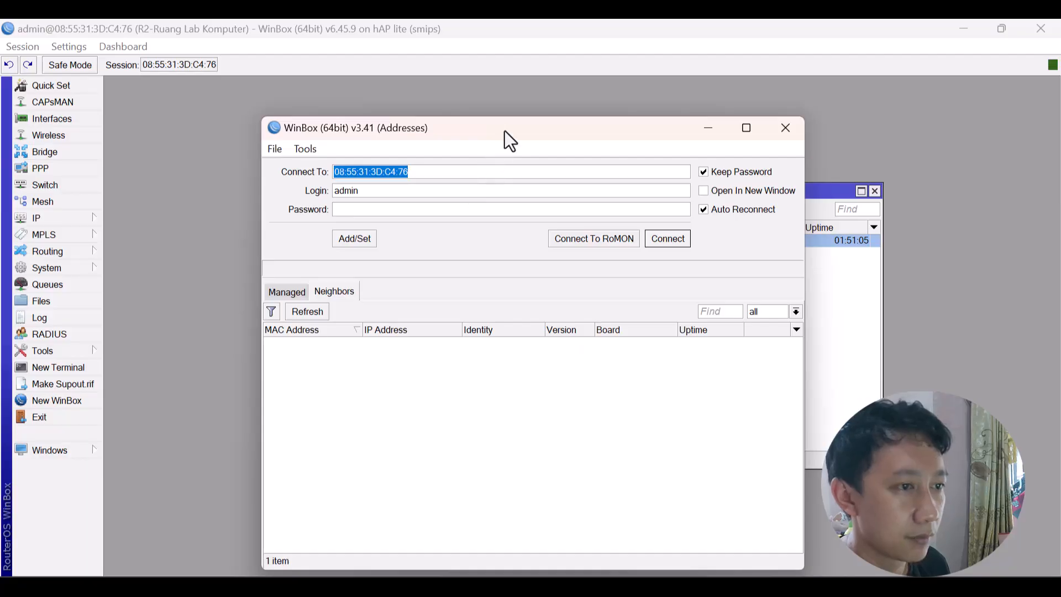
{"action": "left_click_drag", "start_coordinate": [505, 131], "coordinate": [809, 274]}
Log in to the router at 30.30.30.1:8888 with the login name and password.
{"action": "type", "text": "30.30"}
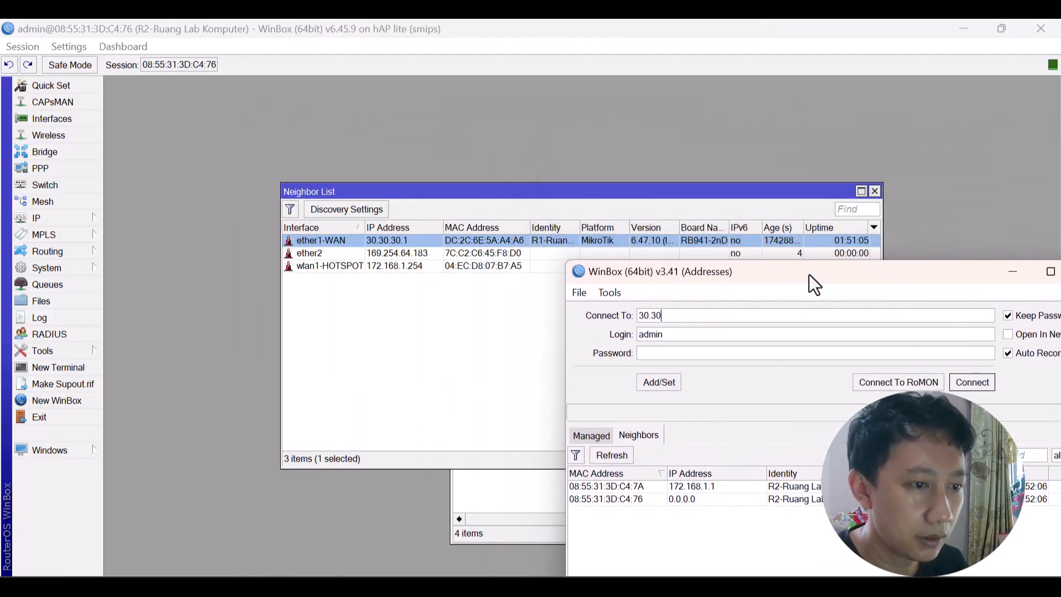
{"action": "type", "text": ".30"}
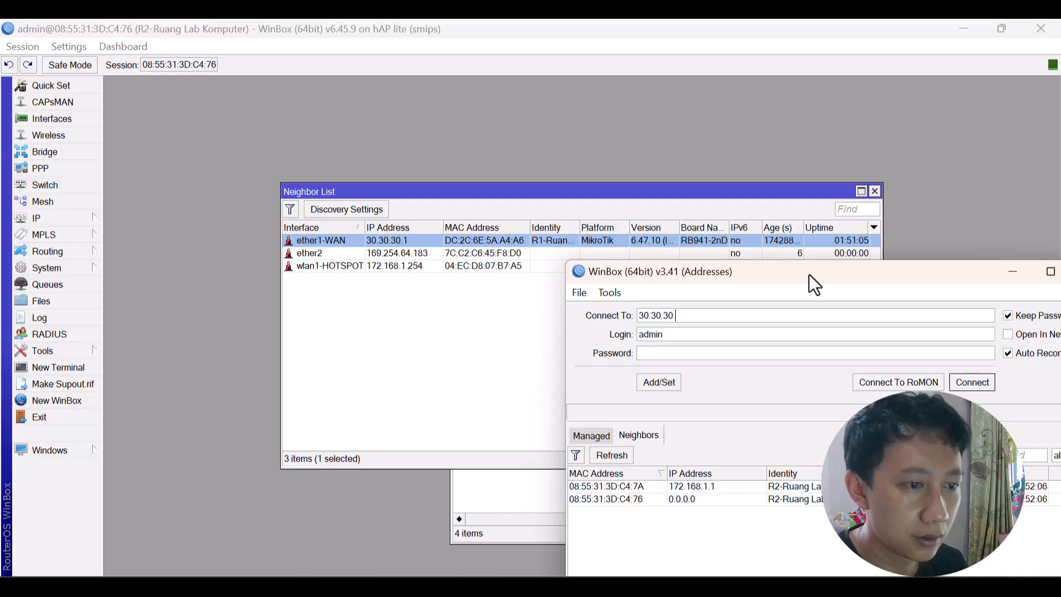
{"action": "type", "text": ".1"}
{"action": "key", "text": "Tab"}
{"action": "type", "text": "aulia"}
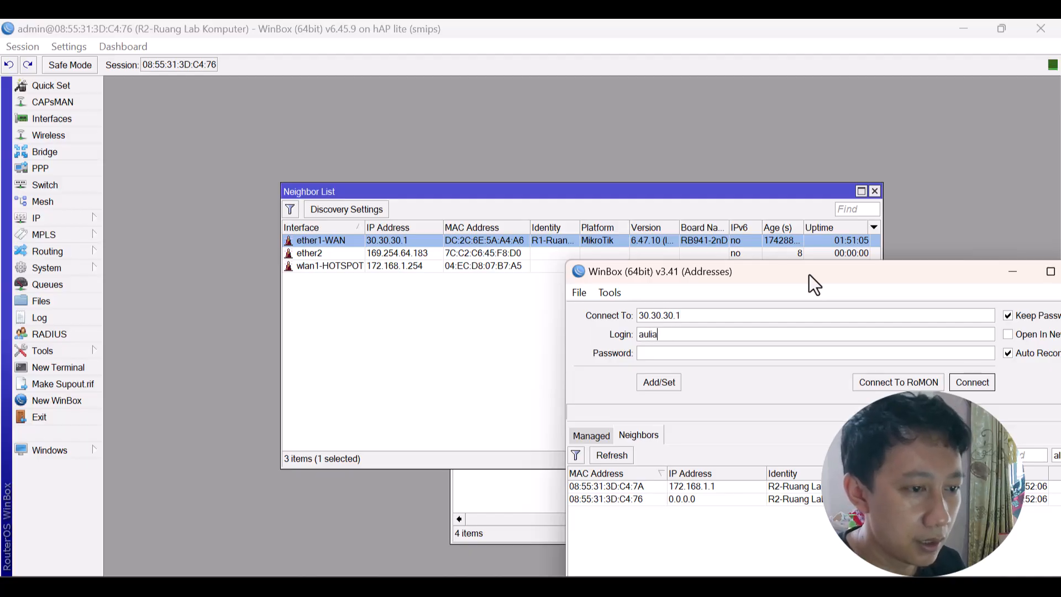
{"action": "key", "text": "Tab"}
{"action": "type", "text": "***"}
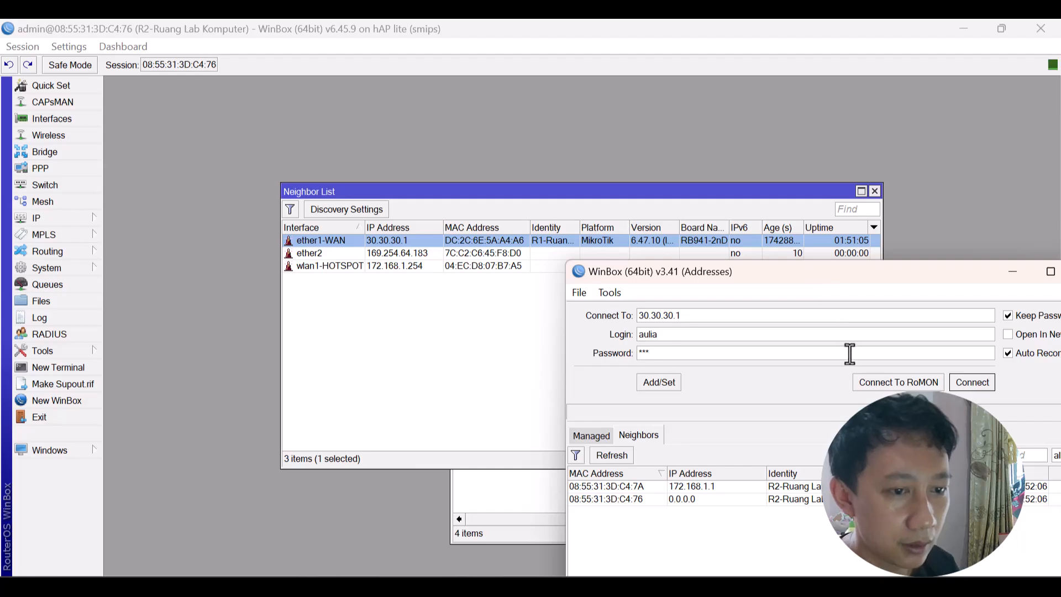
{"action": "left_click", "coordinate": [972, 382]}
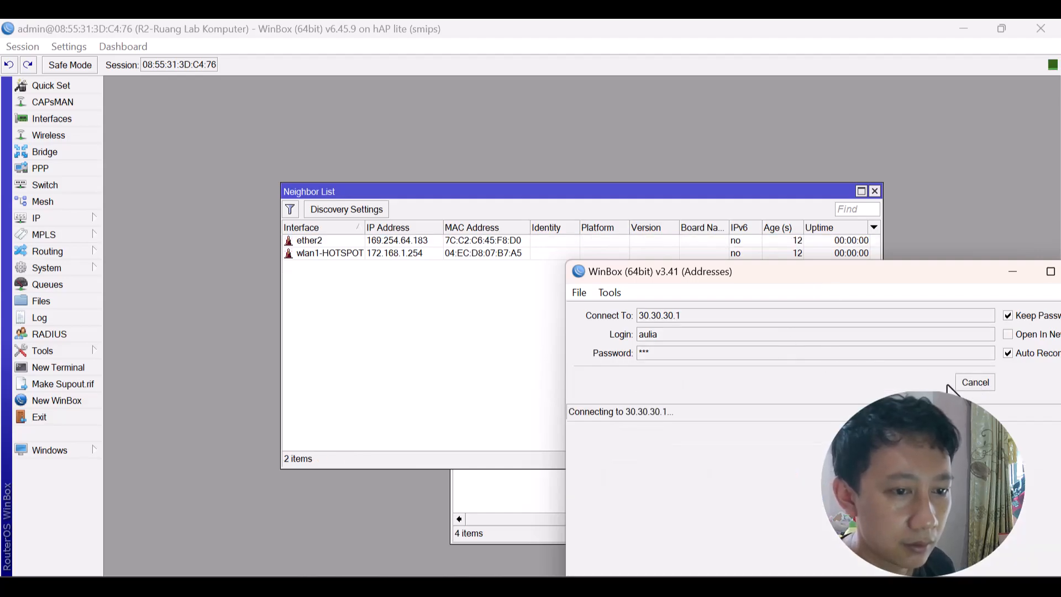
{"action": "left_click", "coordinate": [971, 382]}
{"action": "left_click", "coordinate": [756, 319]}
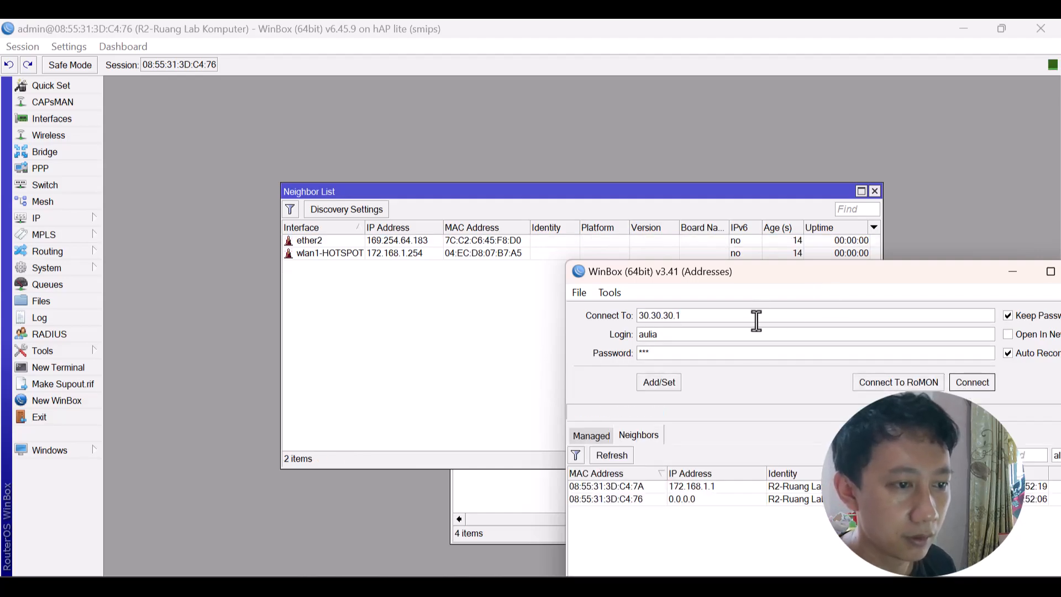
{"action": "type", "text": ":"}
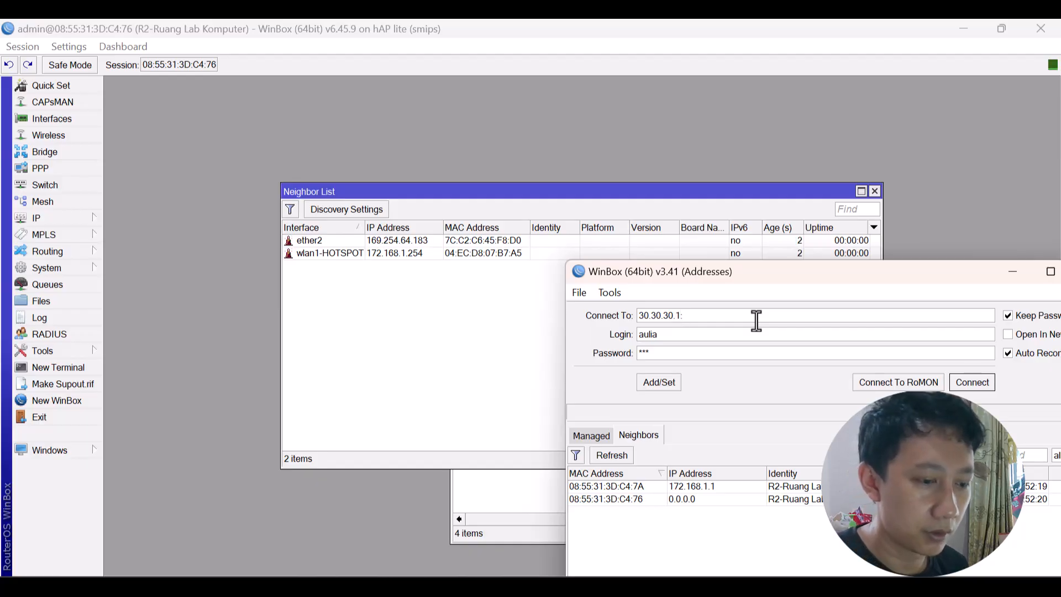
{"action": "type", "text": "8888"}
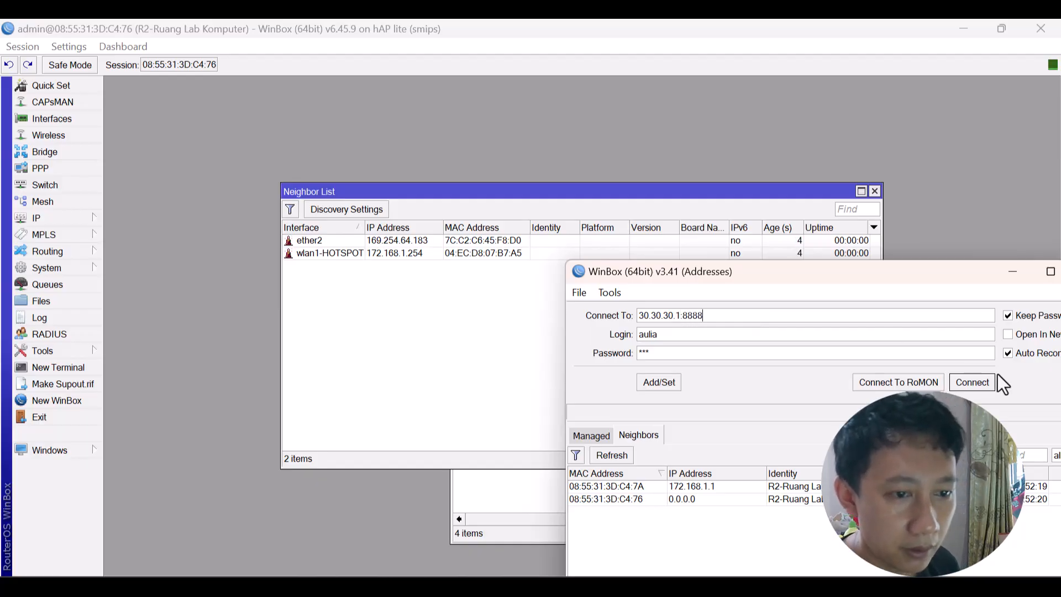
{"action": "left_click", "coordinate": [972, 382]}
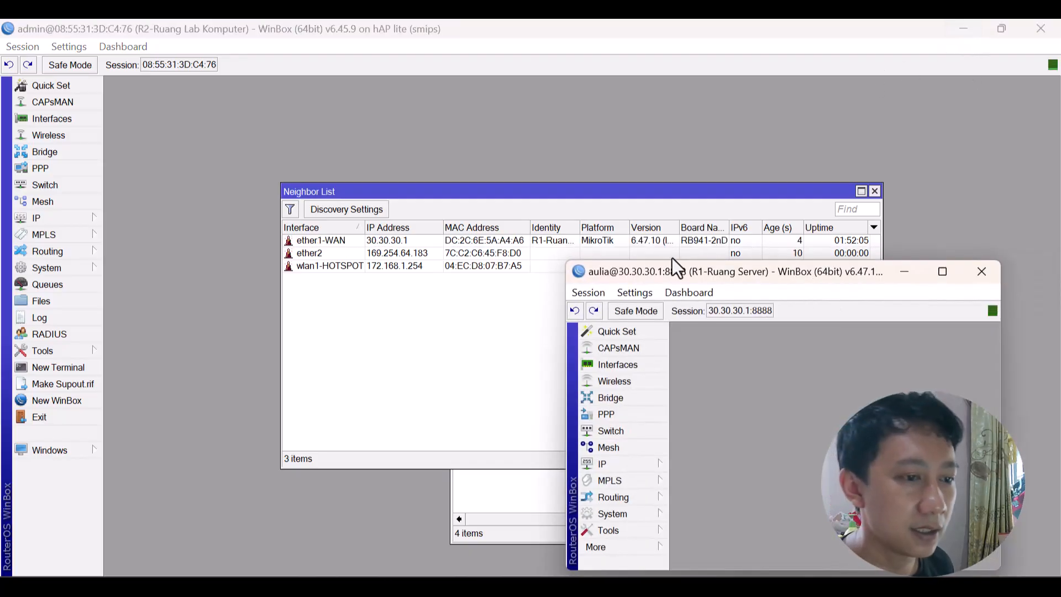
Place the R1 session beside R2 and open R1's IP Routes list.
{"action": "left_click", "coordinate": [588, 292]}
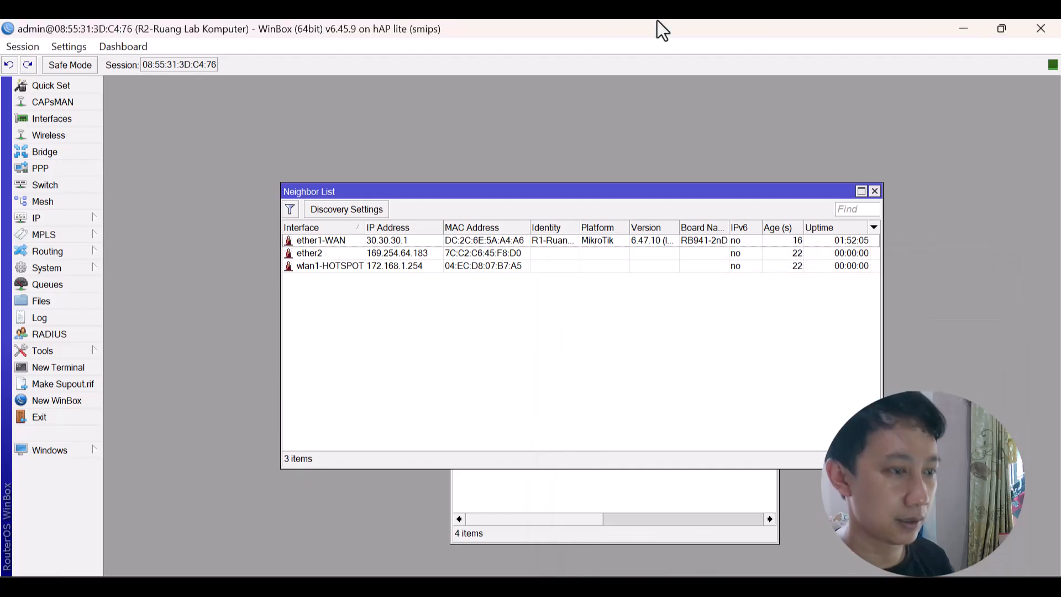
{"action": "key", "text": "super+Left"}
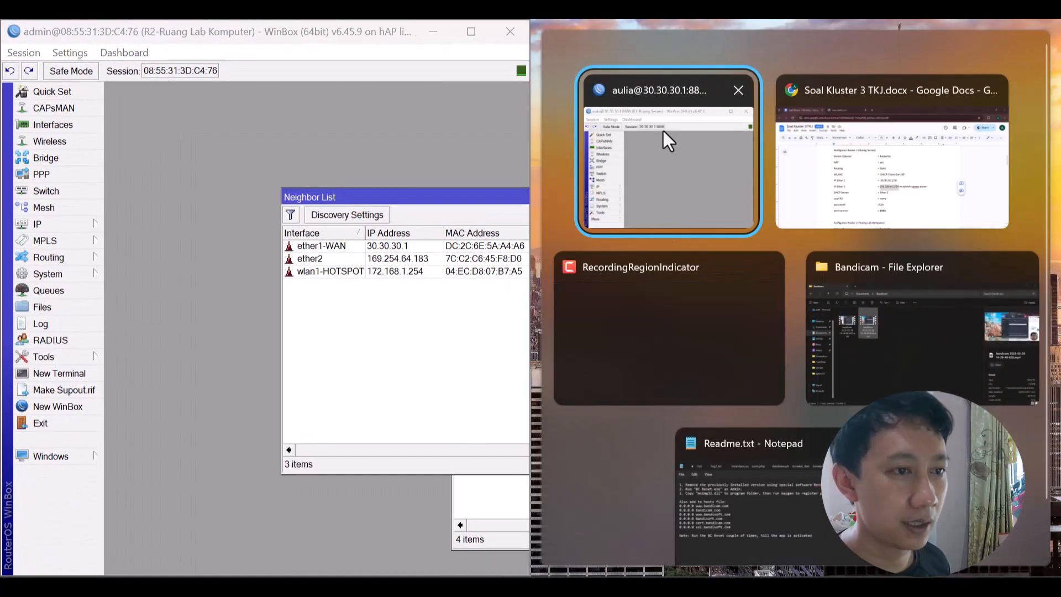
{"action": "left_click", "coordinate": [663, 130]}
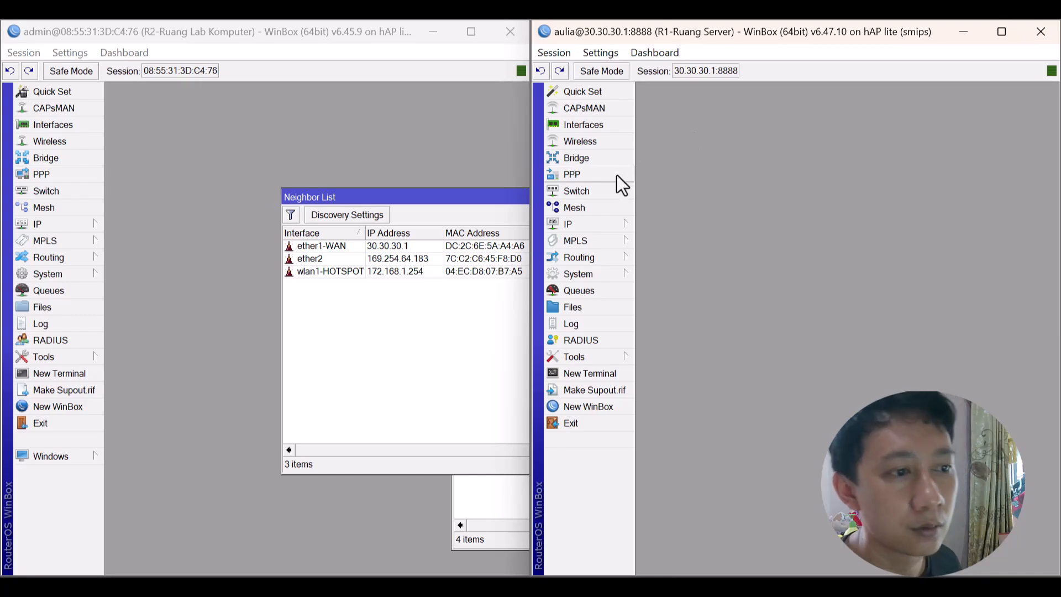
{"action": "left_click", "coordinate": [596, 229]}
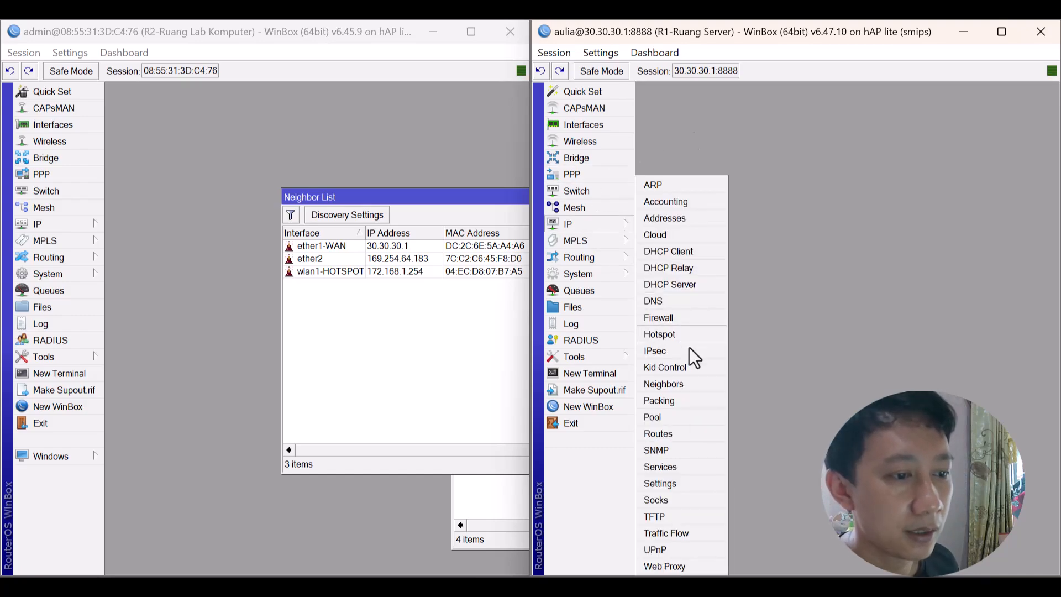
{"action": "left_click", "coordinate": [671, 433]}
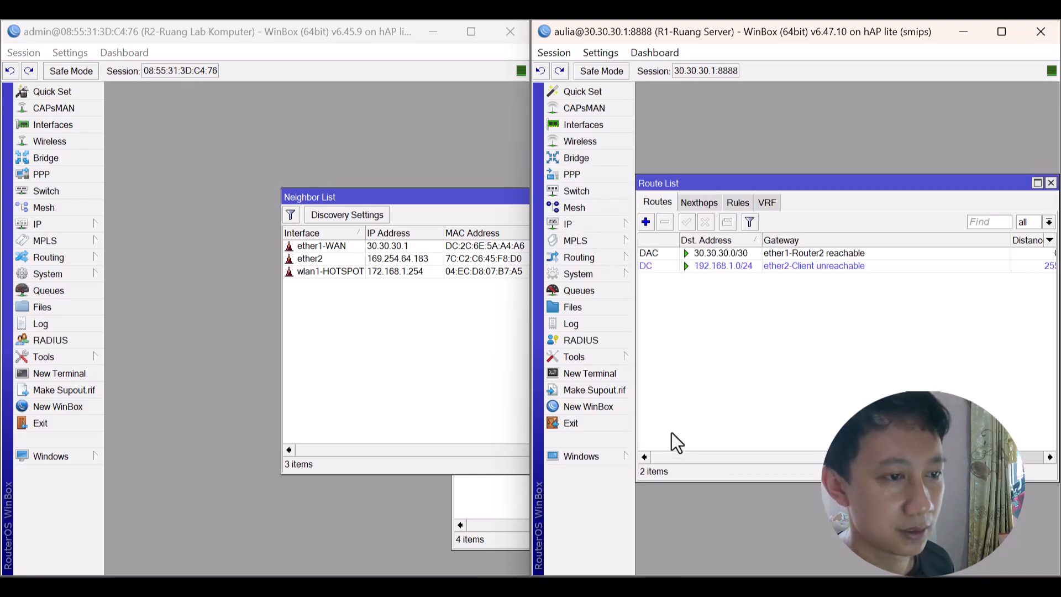
Add a static route on R1 to 172.168.1.0/24 via gateway 30.30.30.2.
{"action": "left_click", "coordinate": [645, 221]}
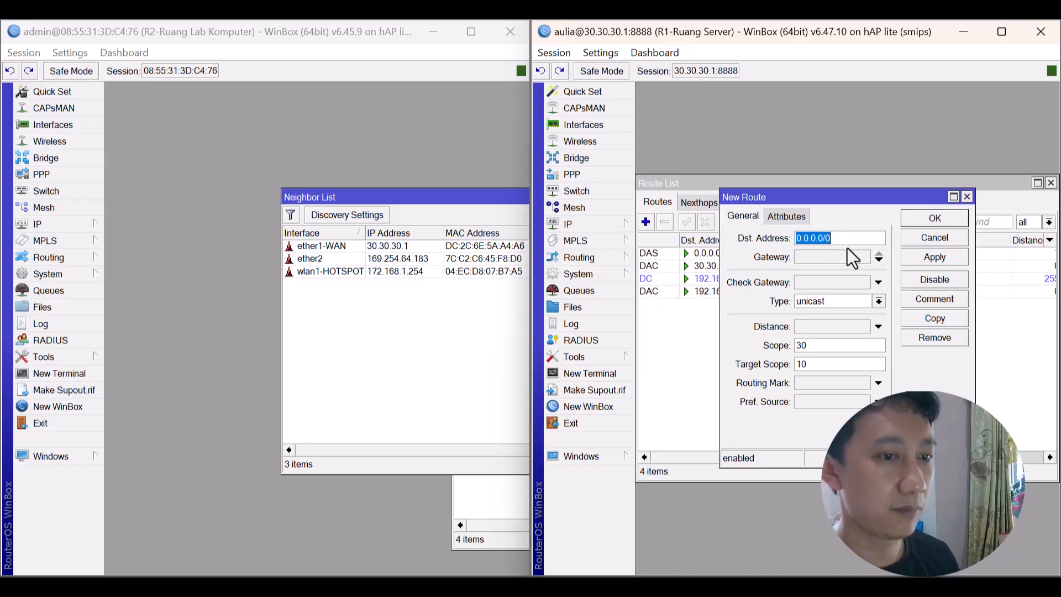
{"action": "type", "text": "172"}
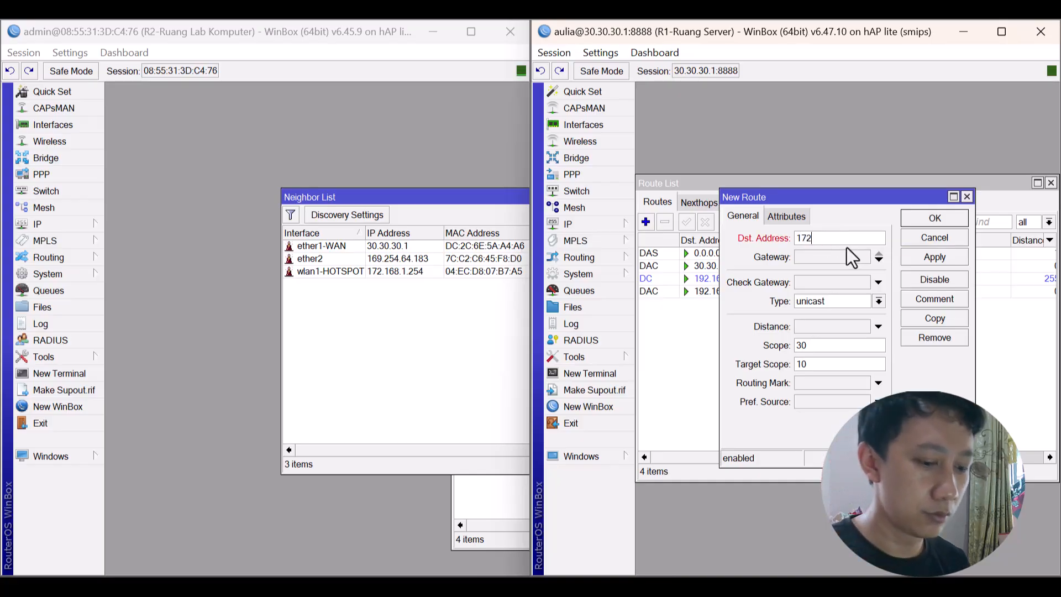
{"action": "type", "text": ".168.1."}
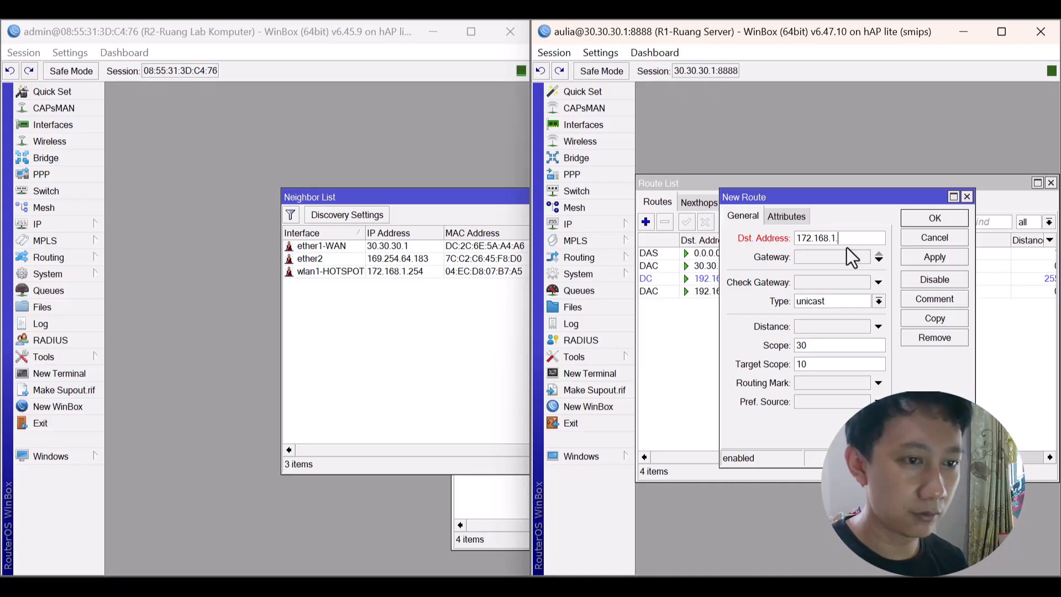
{"action": "type", "text": "0/24"}
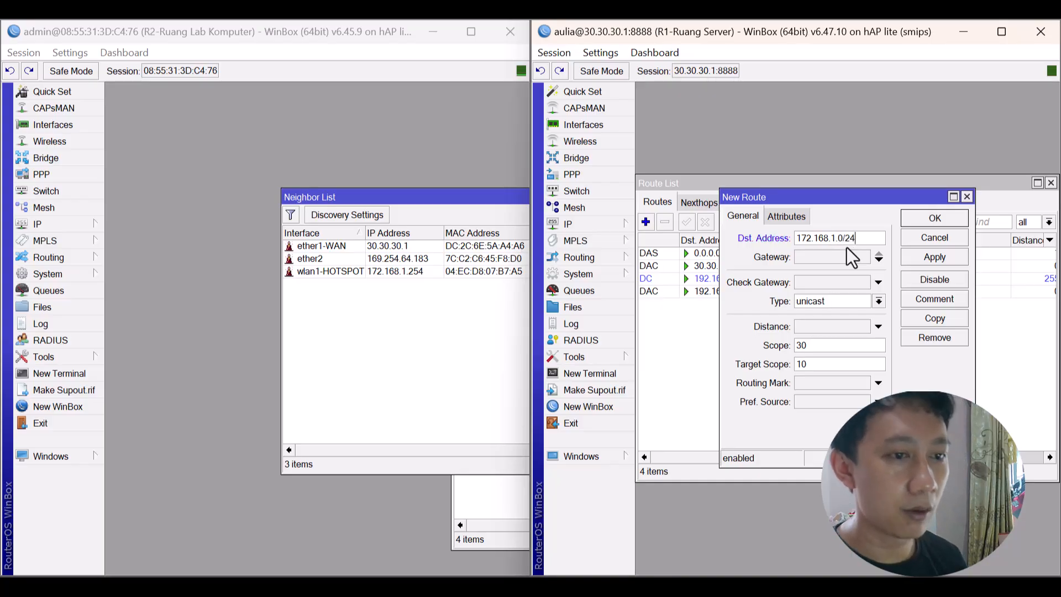
{"action": "left_click", "coordinate": [837, 253]}
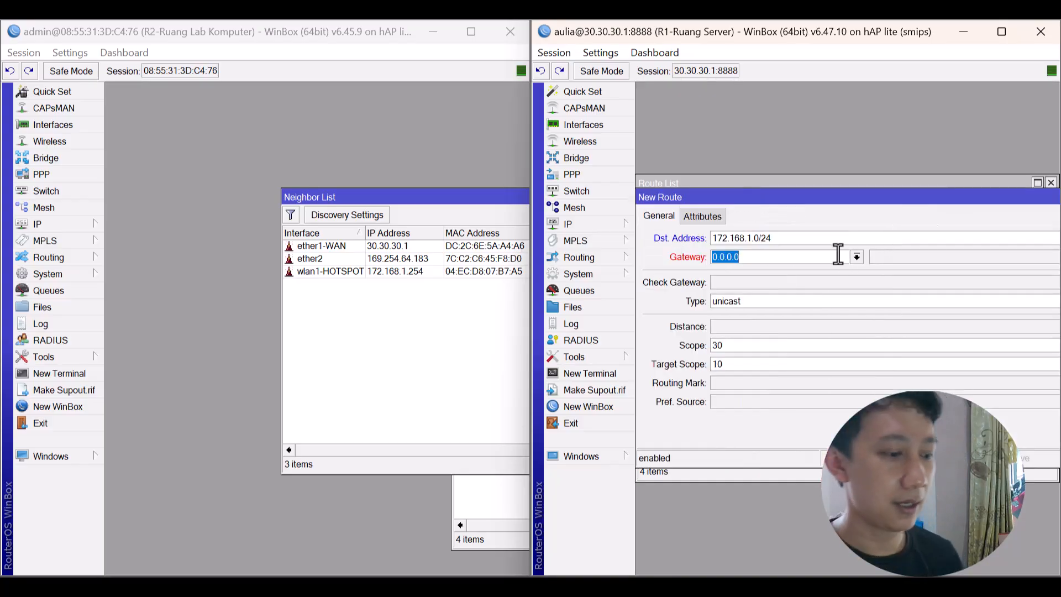
{"action": "type", "text": "30.30.30."}
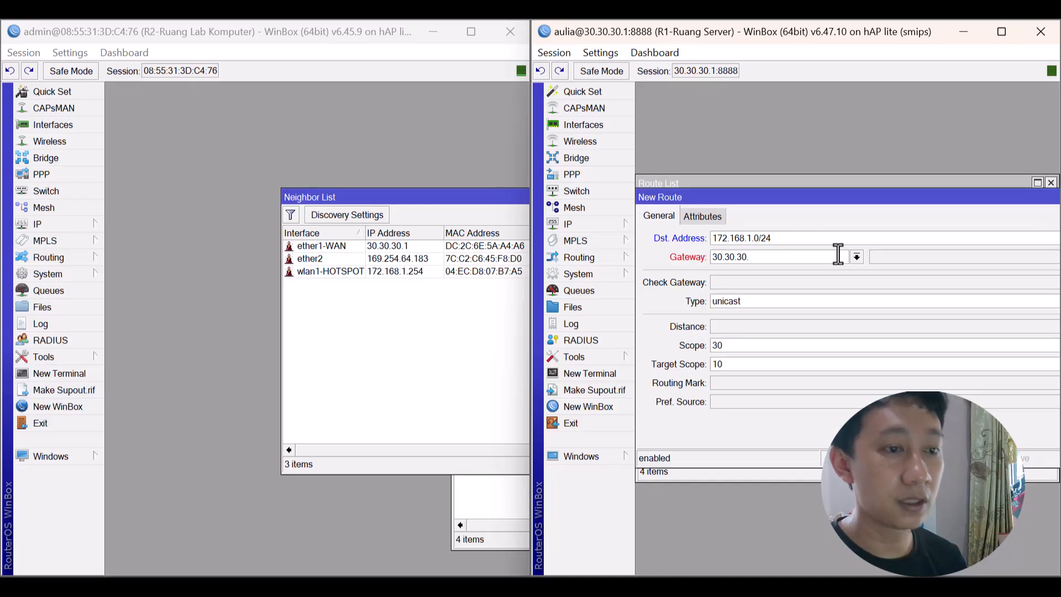
{"action": "type", "text": "2"}
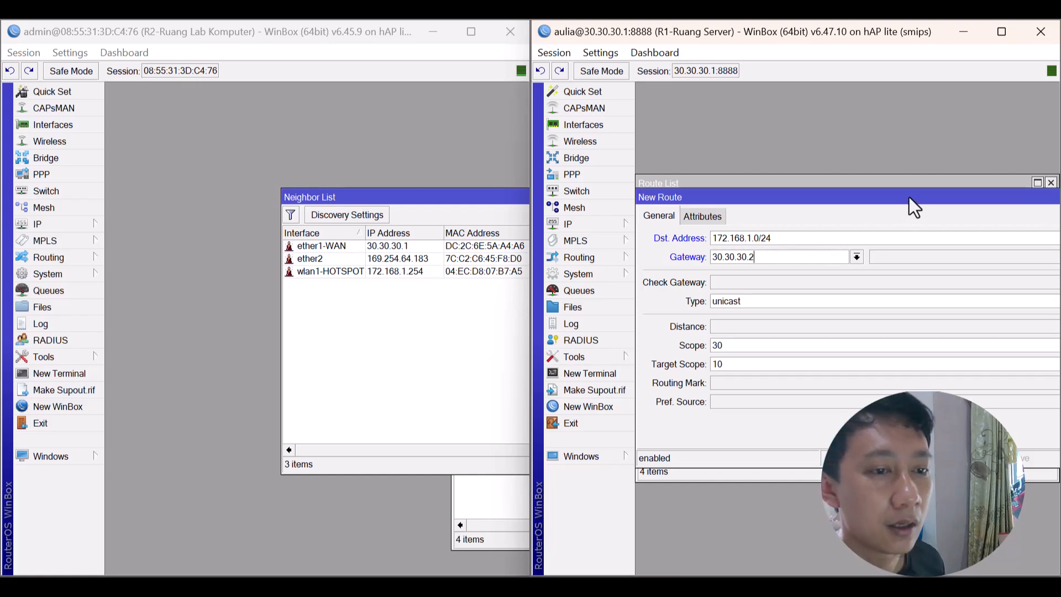
{"action": "left_click_drag", "start_coordinate": [909, 196], "coordinate": [773, 234]}
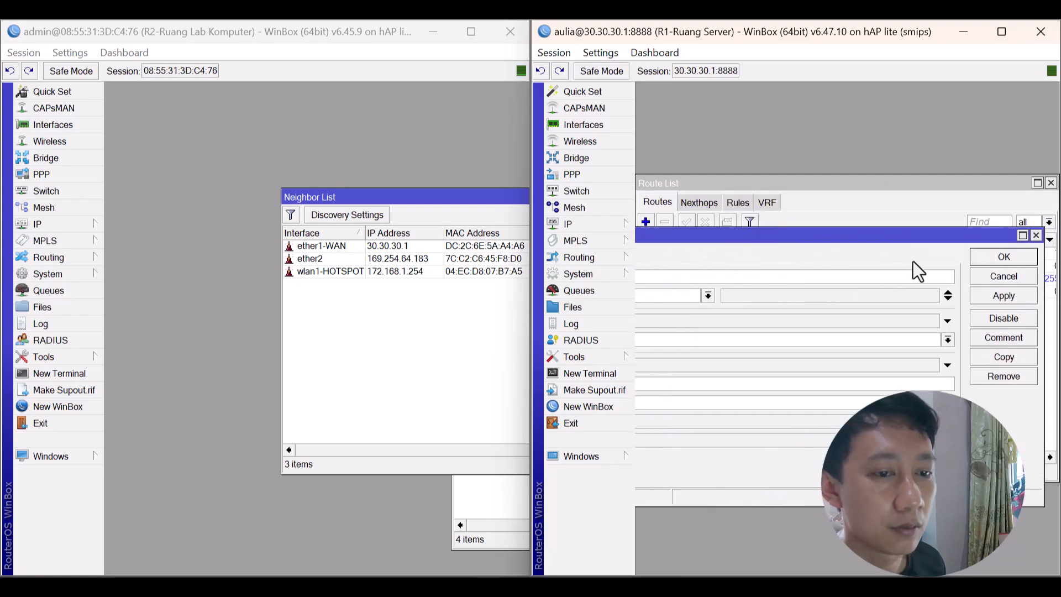
{"action": "left_click", "coordinate": [993, 300]}
{"action": "left_click_drag", "start_coordinate": [1015, 235], "coordinate": [793, 268]}
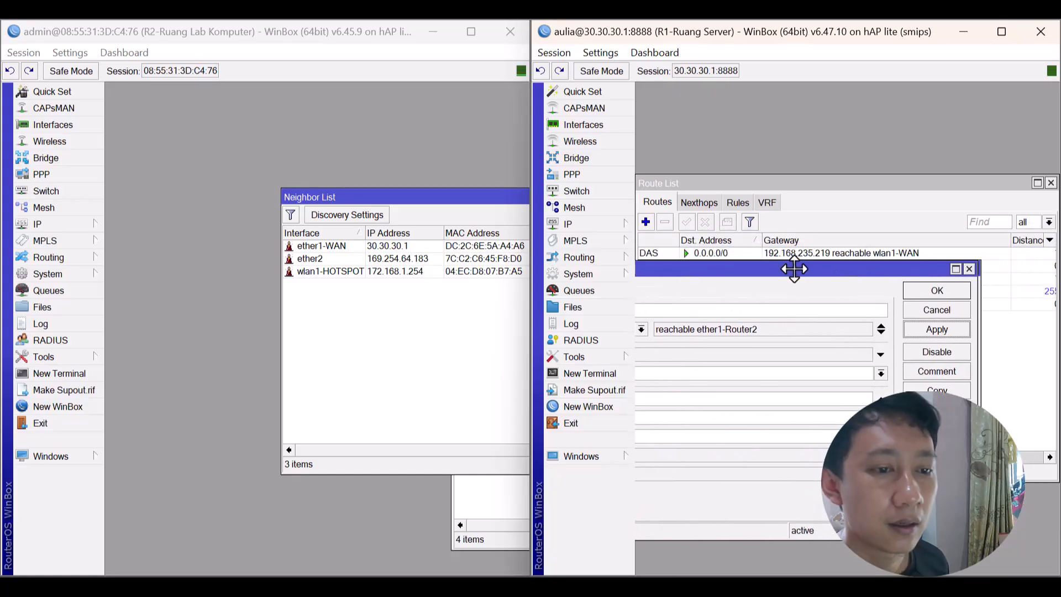
{"action": "left_click", "coordinate": [930, 292]}
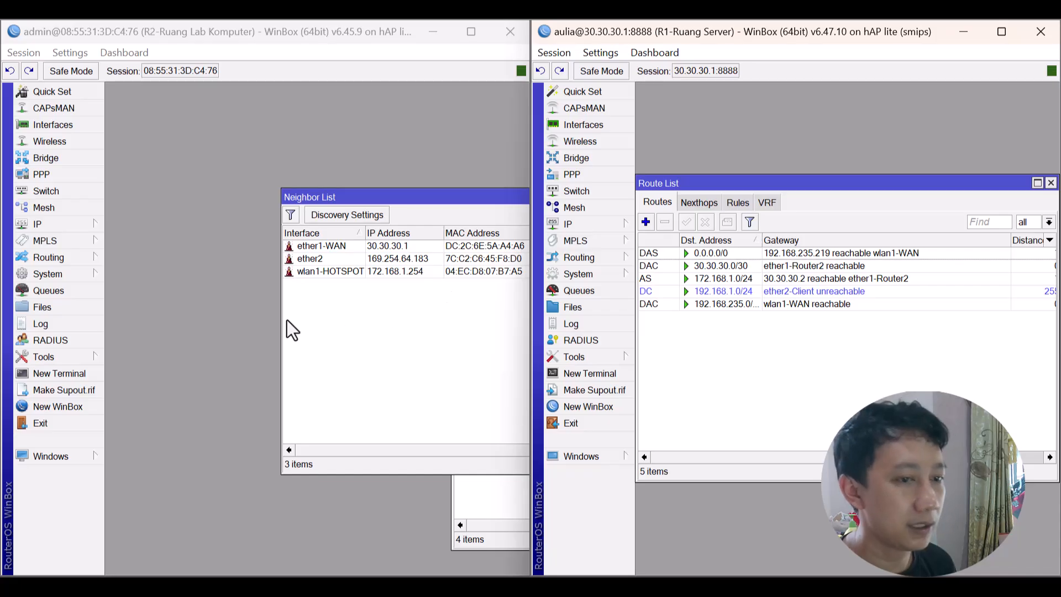
Open a new terminal on R2 and log in.
{"action": "left_click", "coordinate": [55, 372]}
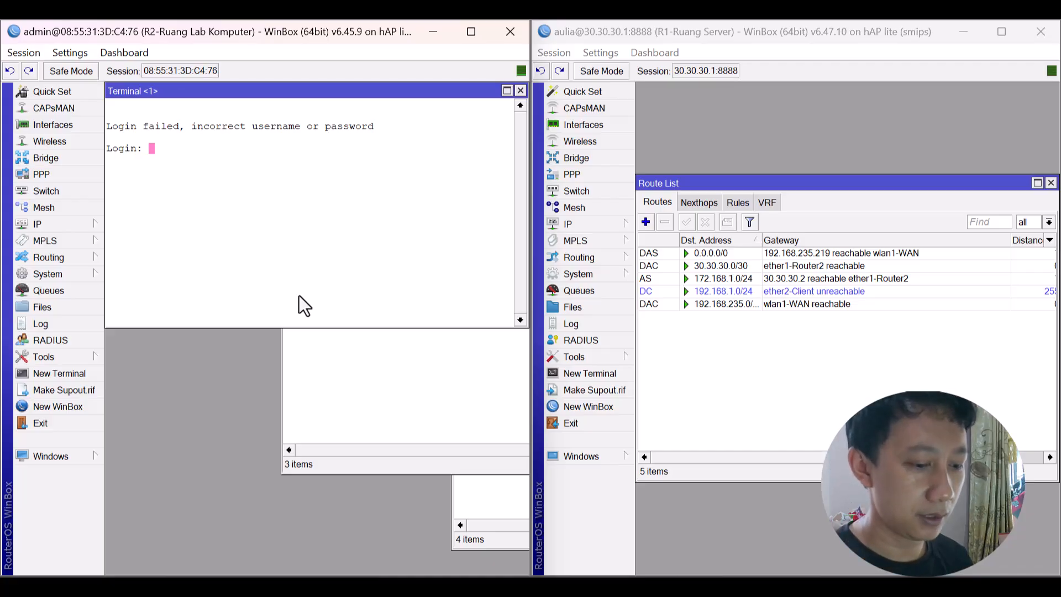
{"action": "type", "text": "aulia"}
{"action": "key", "text": "Return"}
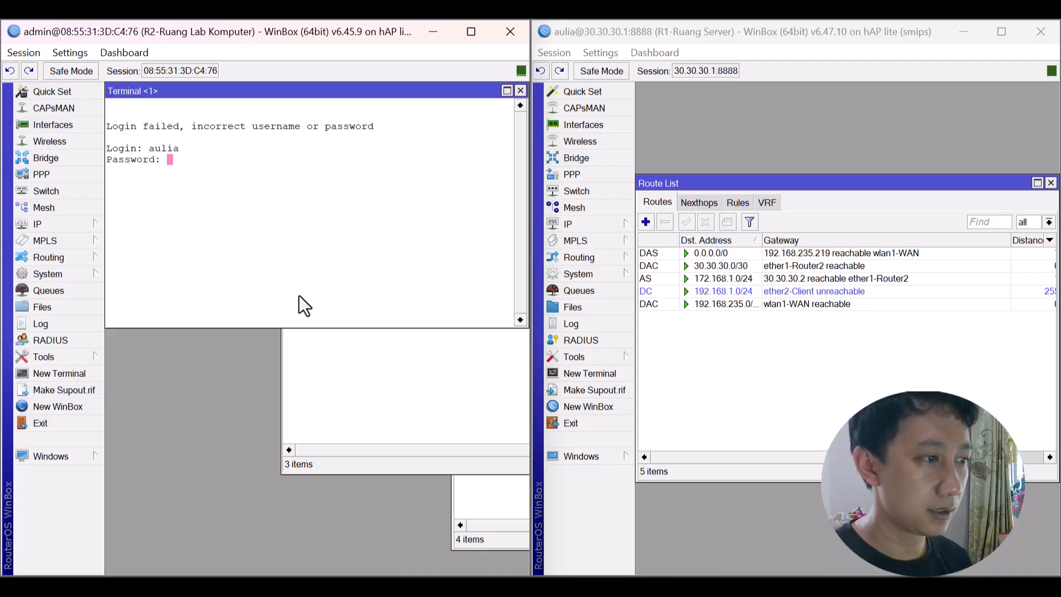
{"action": "key", "text": "Return"}
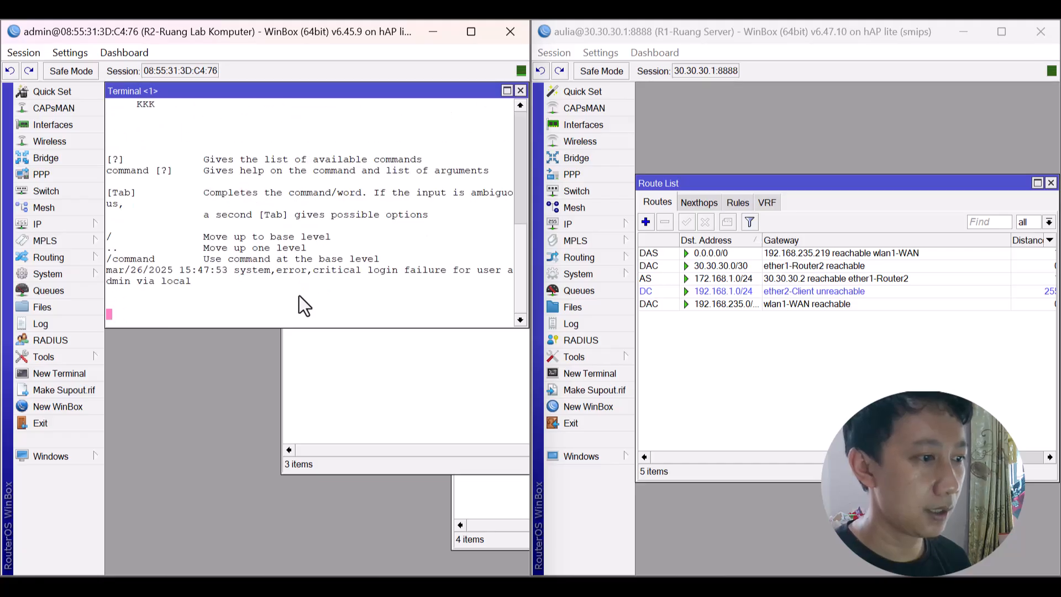
After checking R1's IP addresses, ping 192.168.1.1 from R2 and stop after 3 replies.
{"action": "type", "text": "ping 1"}
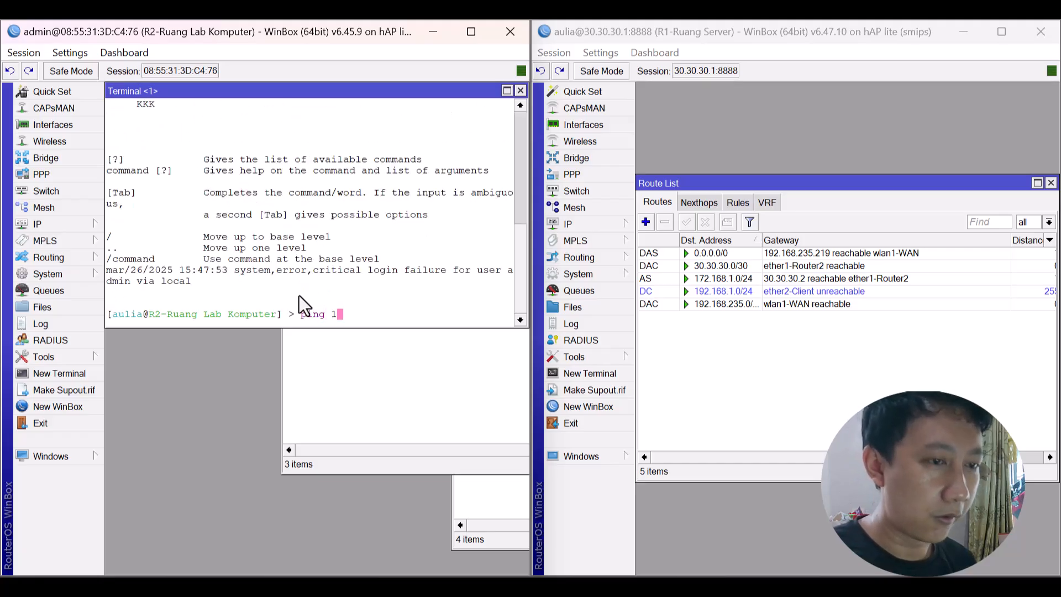
{"action": "type", "text": "7"}
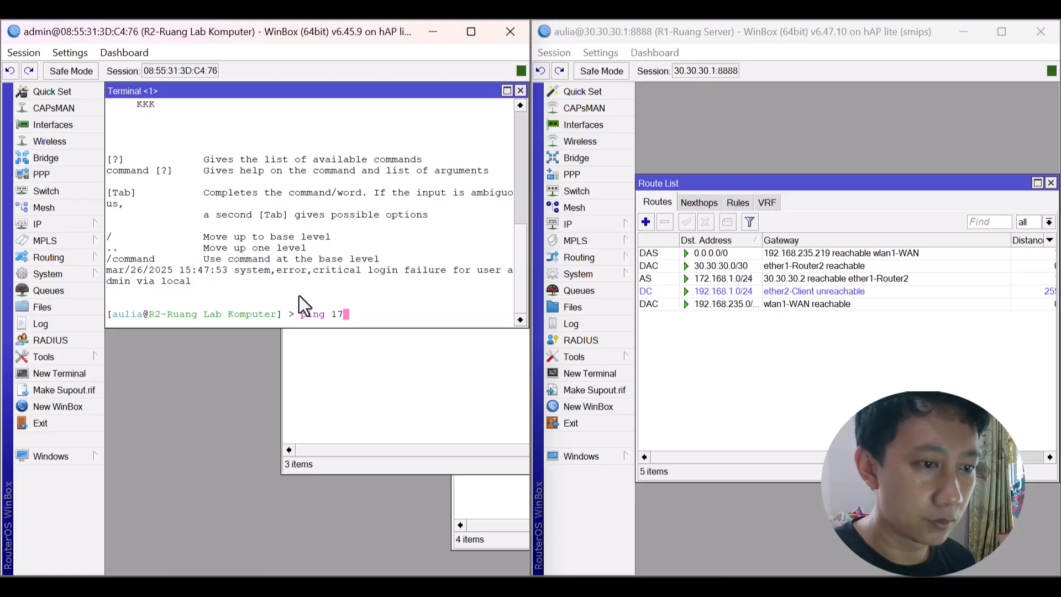
{"action": "left_click", "coordinate": [582, 224]}
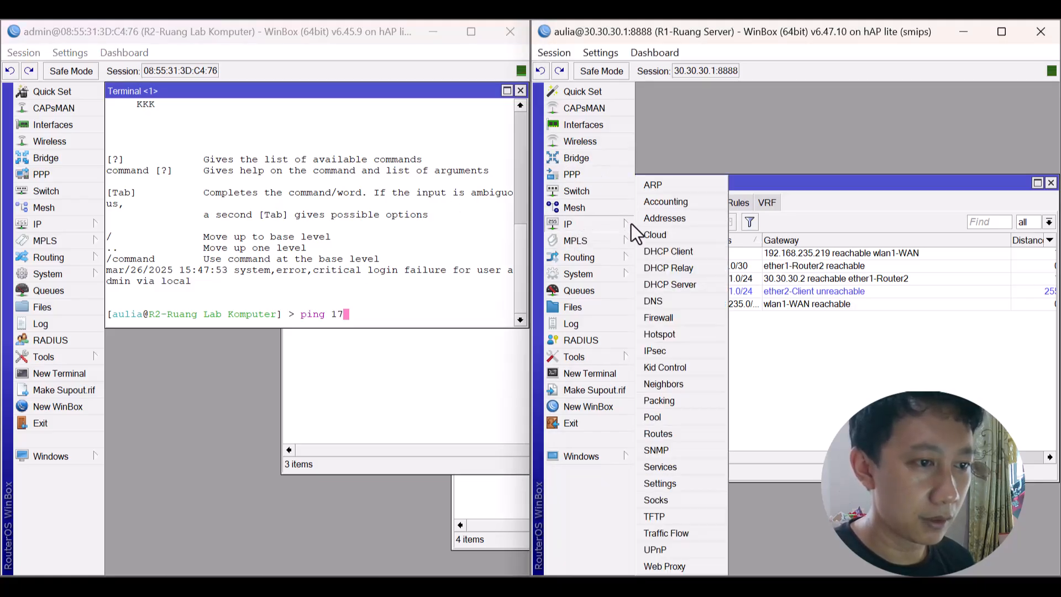
{"action": "left_click", "coordinate": [658, 219]}
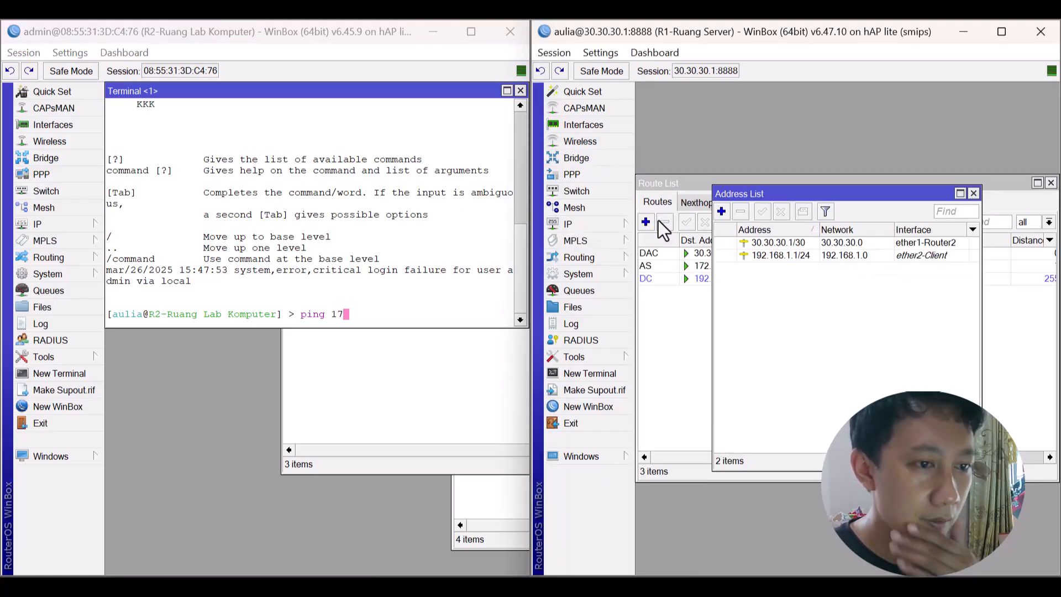
{"action": "left_click", "coordinate": [397, 274]}
{"action": "key", "text": "BackSpace"}
{"action": "key", "text": "BackSpace"}
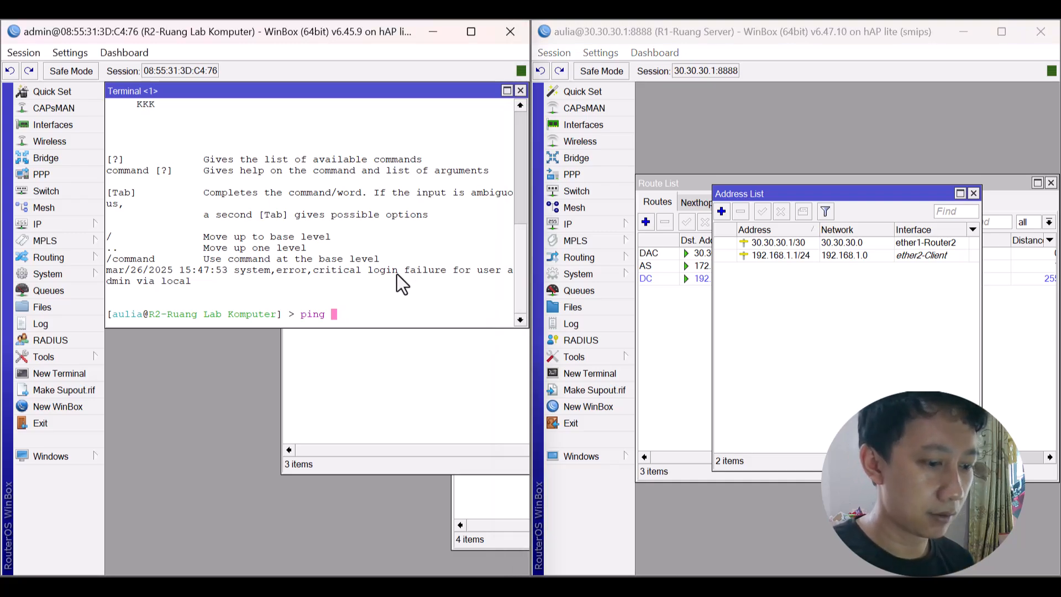
{"action": "type", "text": "192.1"}
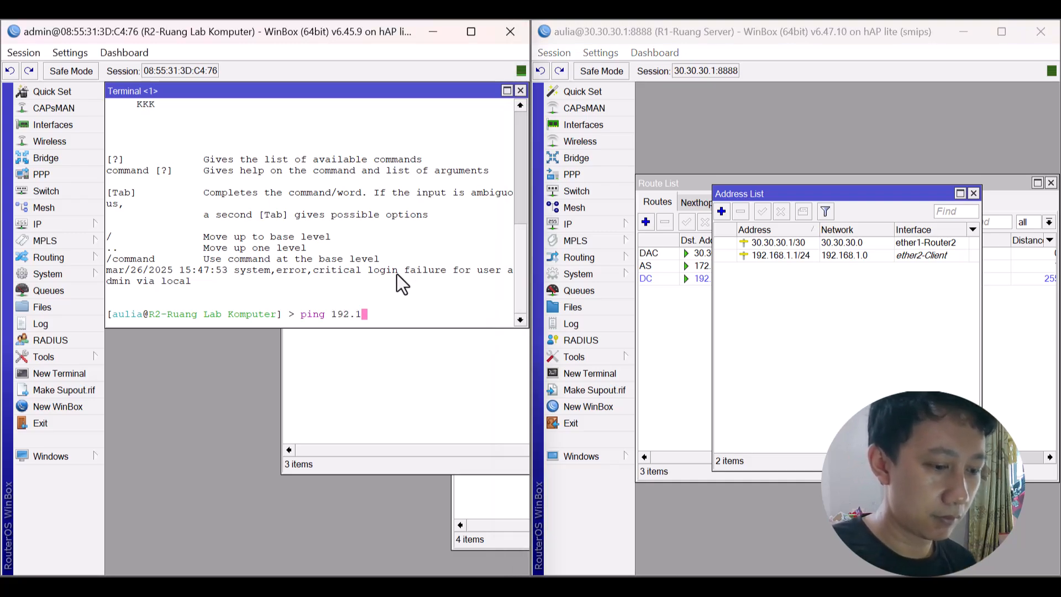
{"action": "type", "text": "68.1.1"}
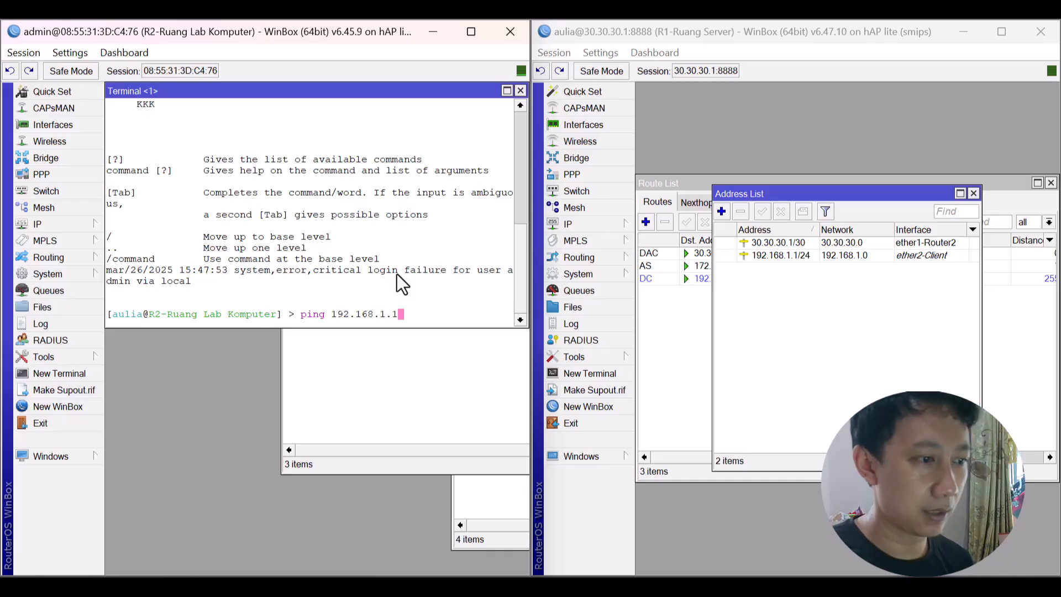
{"action": "key", "text": "Return"}
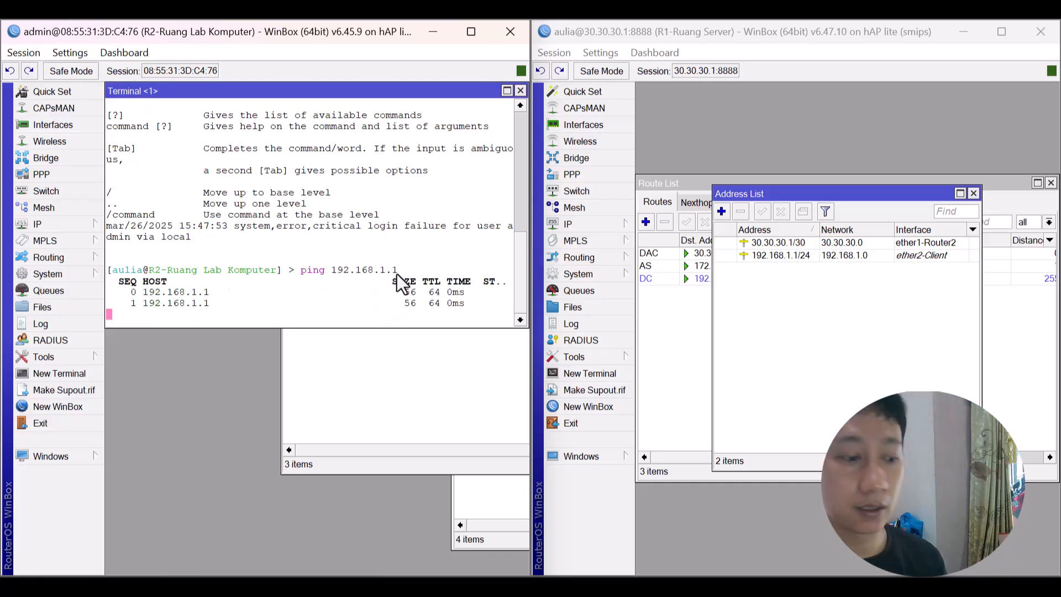
{"action": "key", "text": "ctrl+c"}
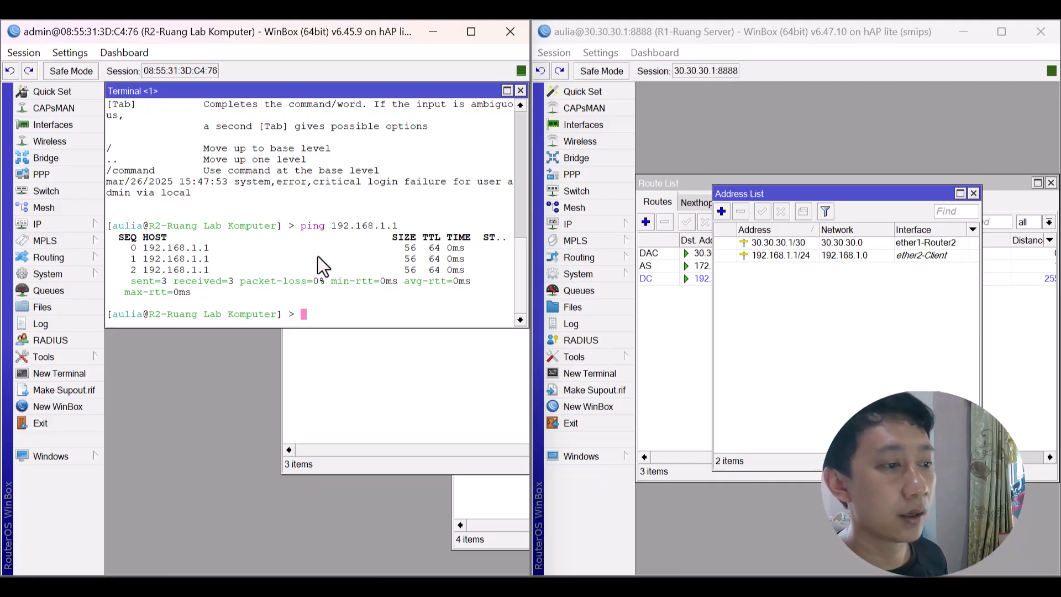
Create a new R2 backup named backup-aulia-kluster3 from the Files list.
{"action": "left_click", "coordinate": [81, 224]}
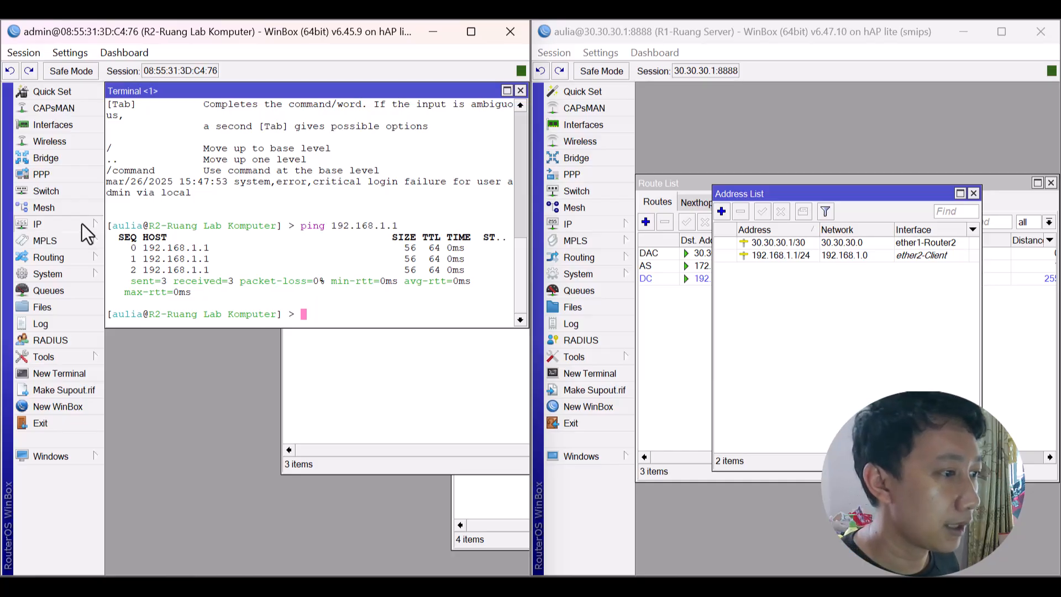
{"action": "left_click", "coordinate": [68, 308]}
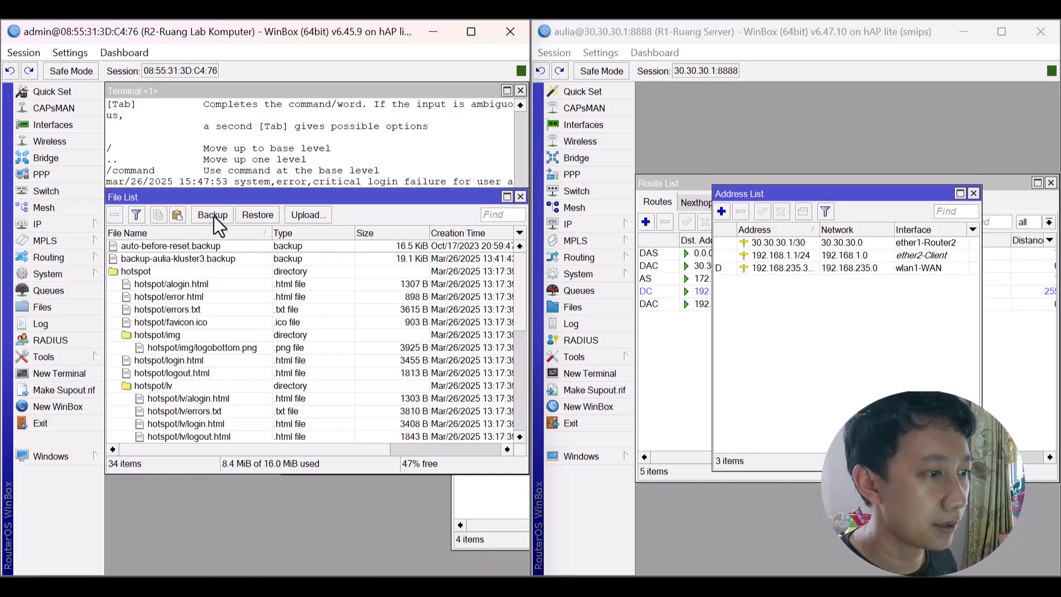
{"action": "left_click", "coordinate": [212, 215]}
{"action": "left_click", "coordinate": [385, 311]}
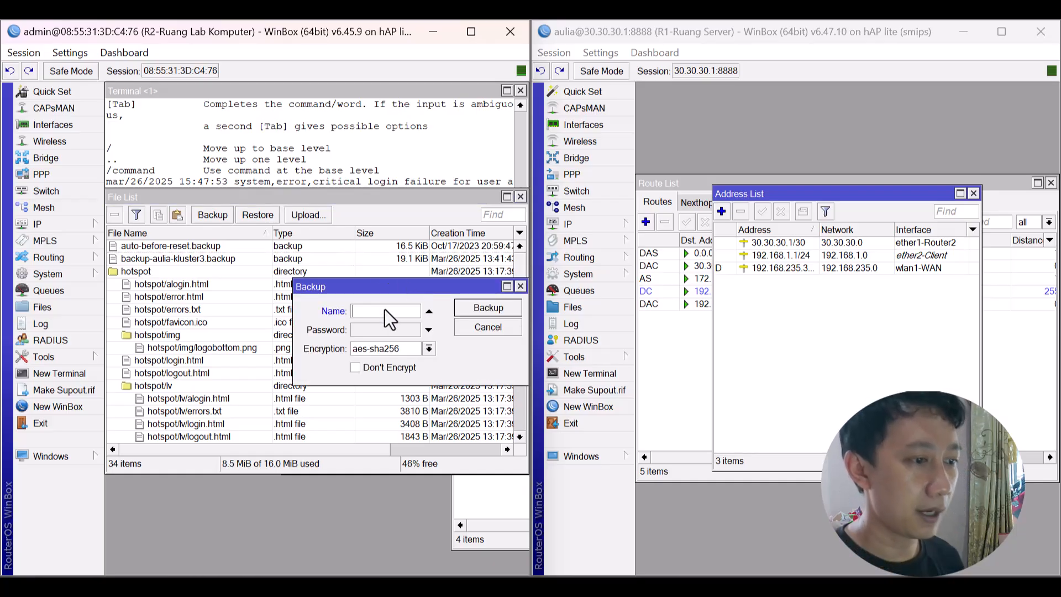
{"action": "type", "text": "ba"}
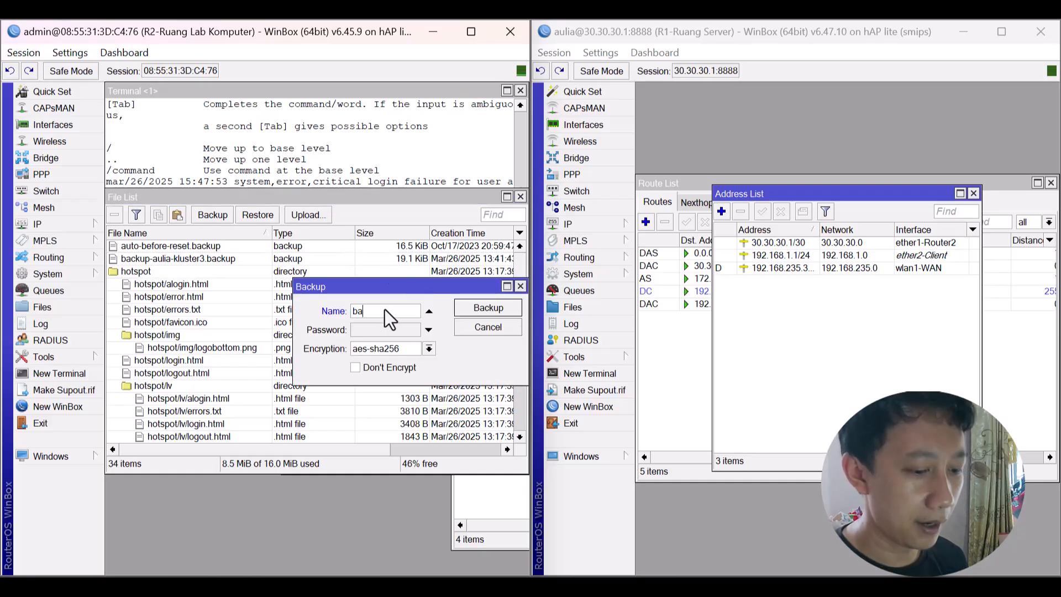
{"action": "type", "text": "ckup-au"}
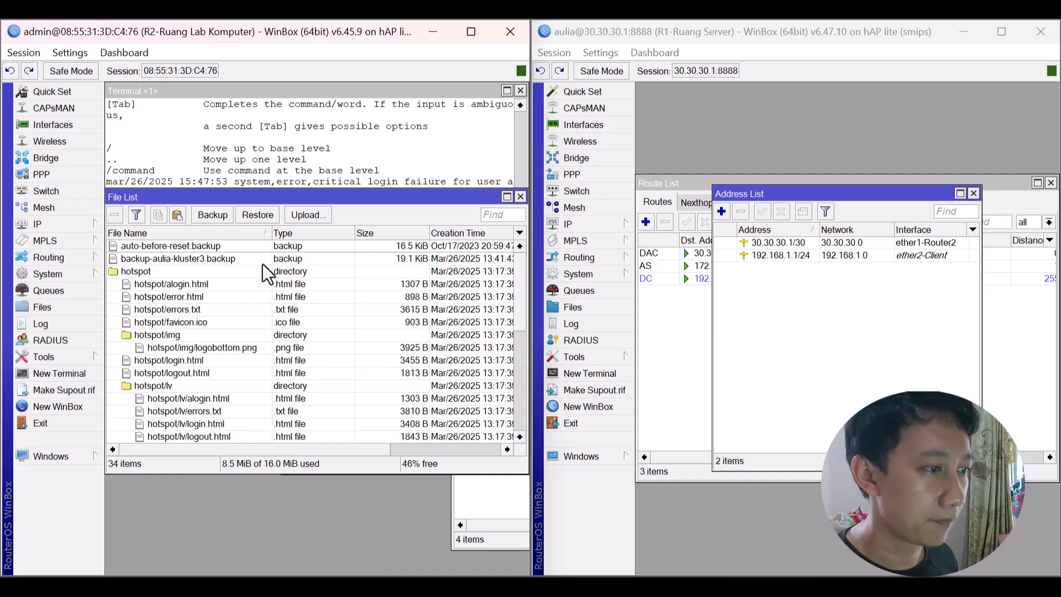
{"action": "left_click", "coordinate": [190, 258]}
Copy the backup-aulia-kluster3.backup file onto the Windows desktop.
{"action": "left_click_drag", "start_coordinate": [367, 25], "coordinate": [753, 134]}
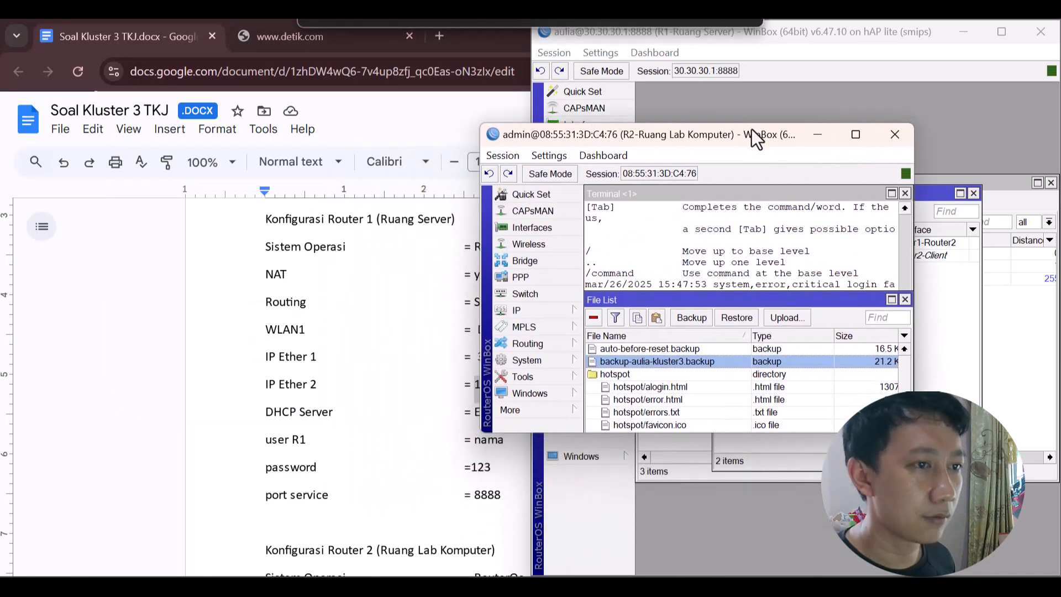
{"action": "left_click", "coordinate": [494, 23]}
{"action": "left_click", "coordinate": [962, 35]}
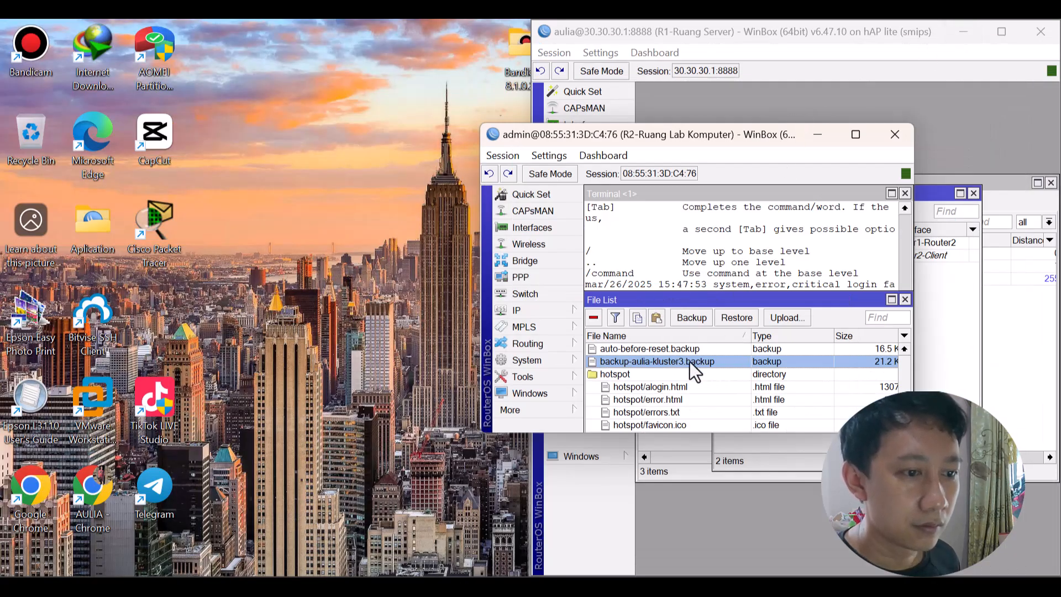
{"action": "left_click_drag", "start_coordinate": [691, 360], "coordinate": [317, 198]}
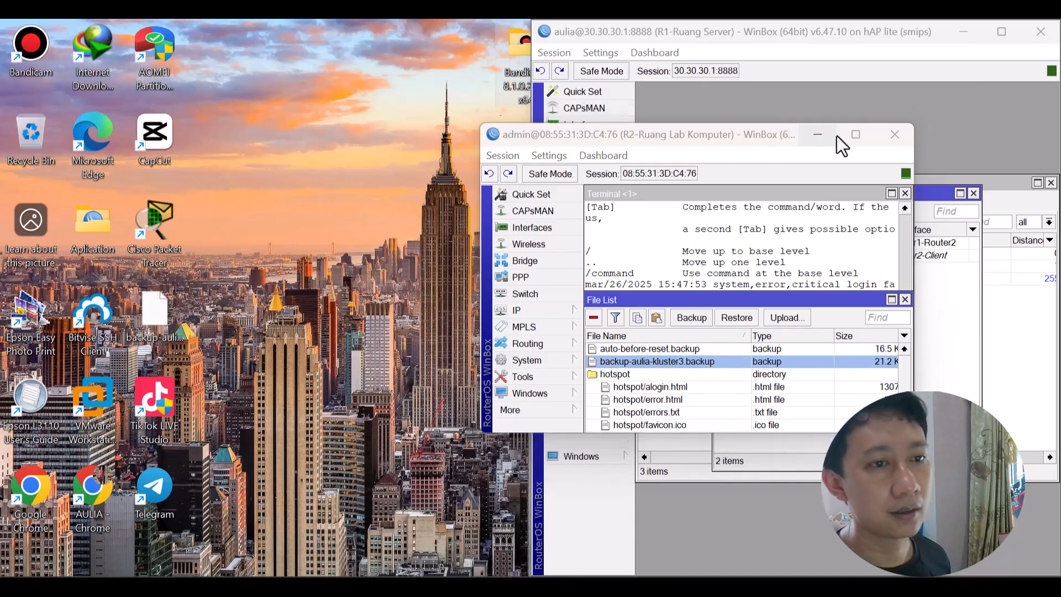
Maximize the R2 window, view the Log and open System > Logging rules.
{"action": "left_click", "coordinate": [853, 135]}
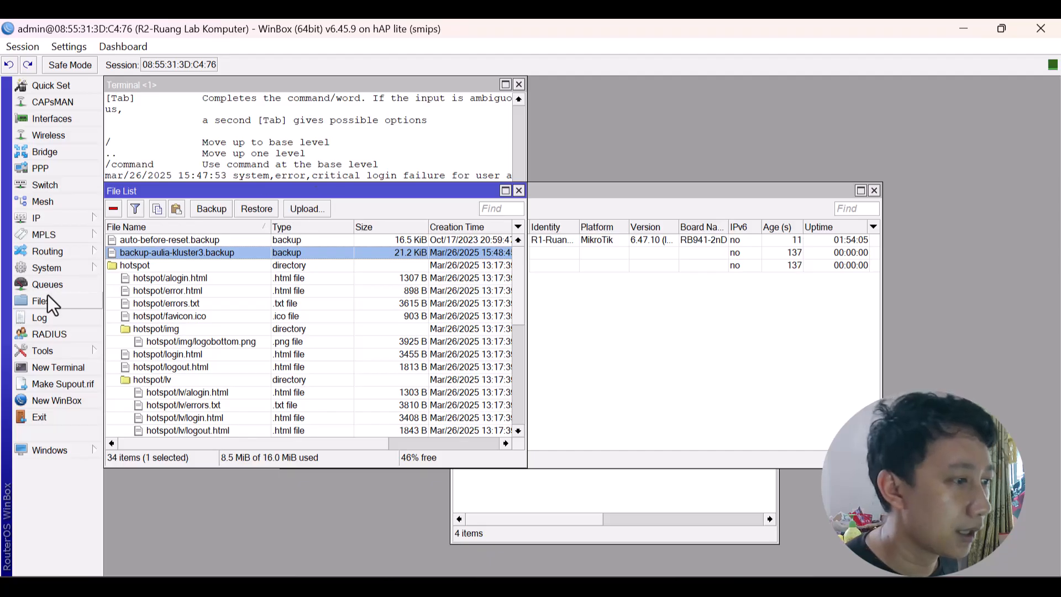
{"action": "left_click", "coordinate": [46, 318]}
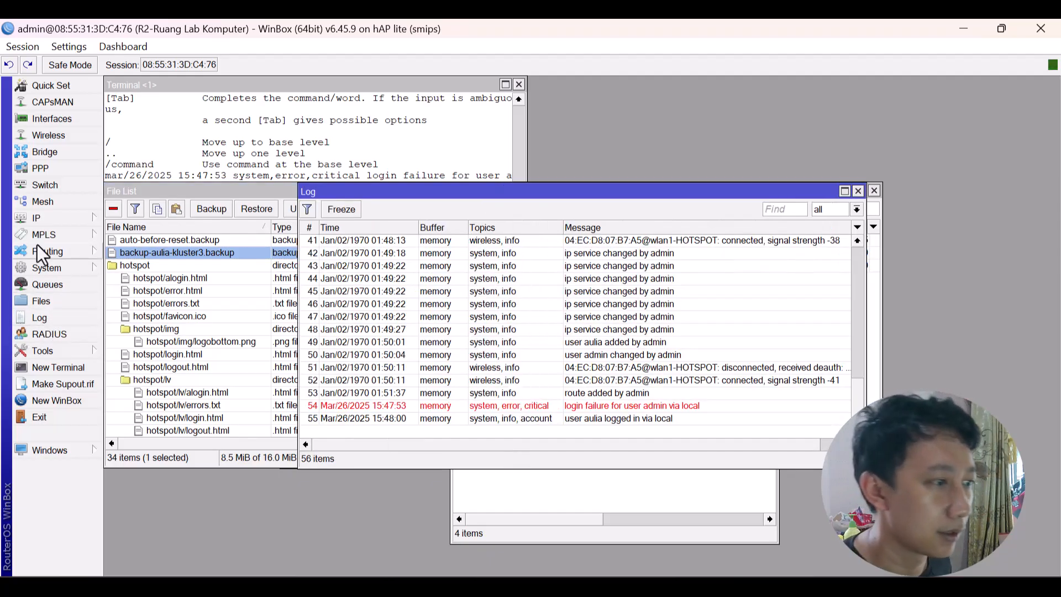
{"action": "left_click", "coordinate": [44, 213]}
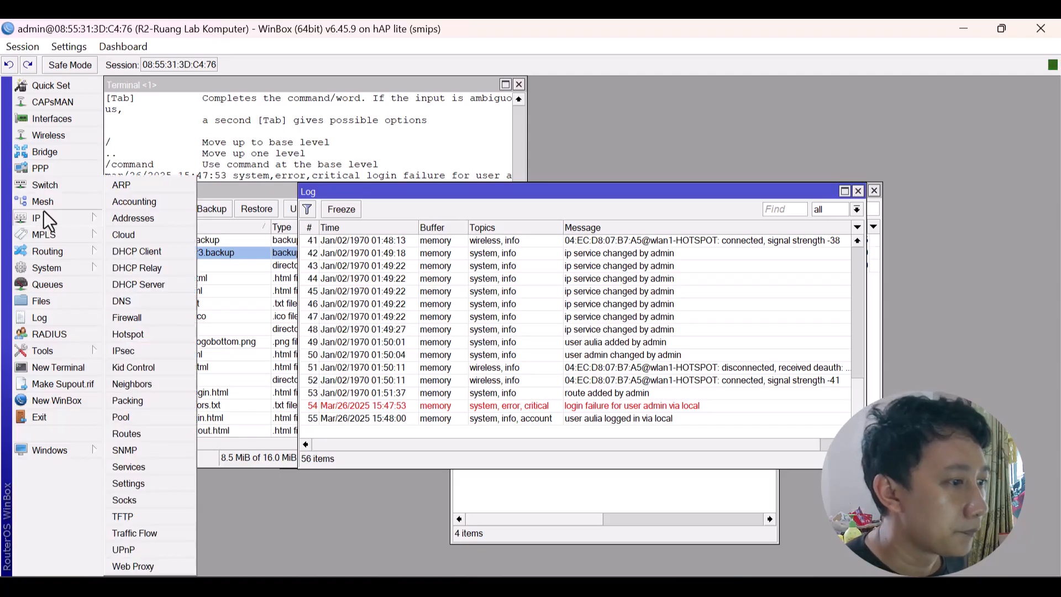
{"action": "left_click", "coordinate": [48, 209]}
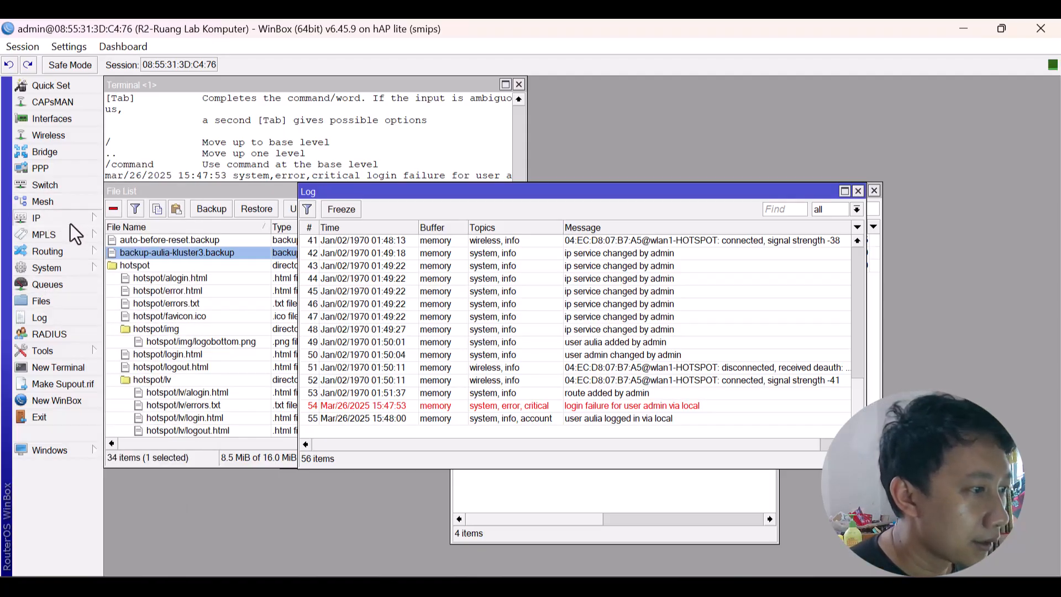
{"action": "left_click", "coordinate": [70, 210]}
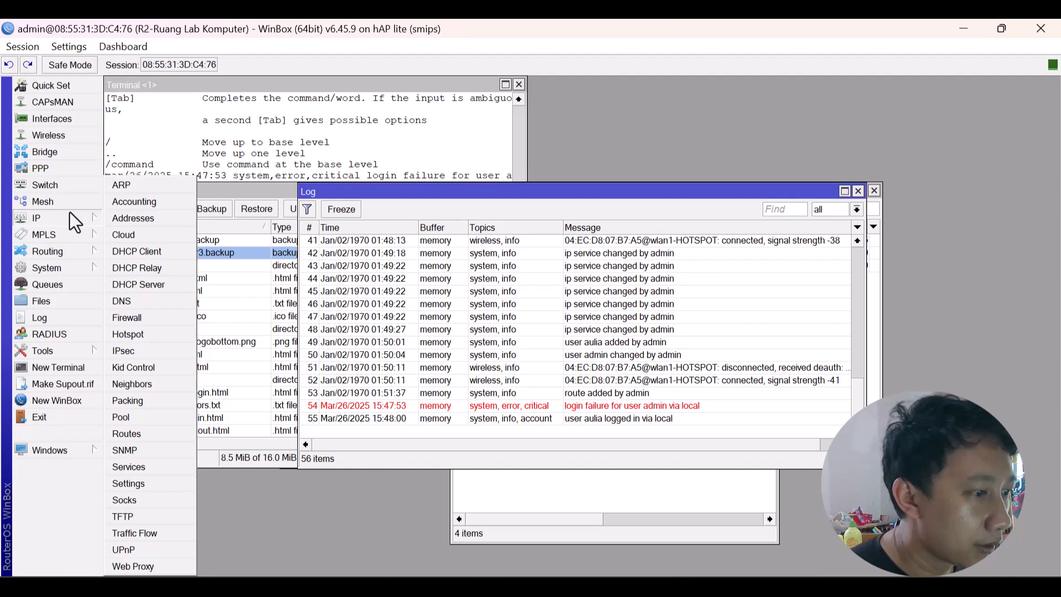
{"action": "left_click", "coordinate": [81, 266]}
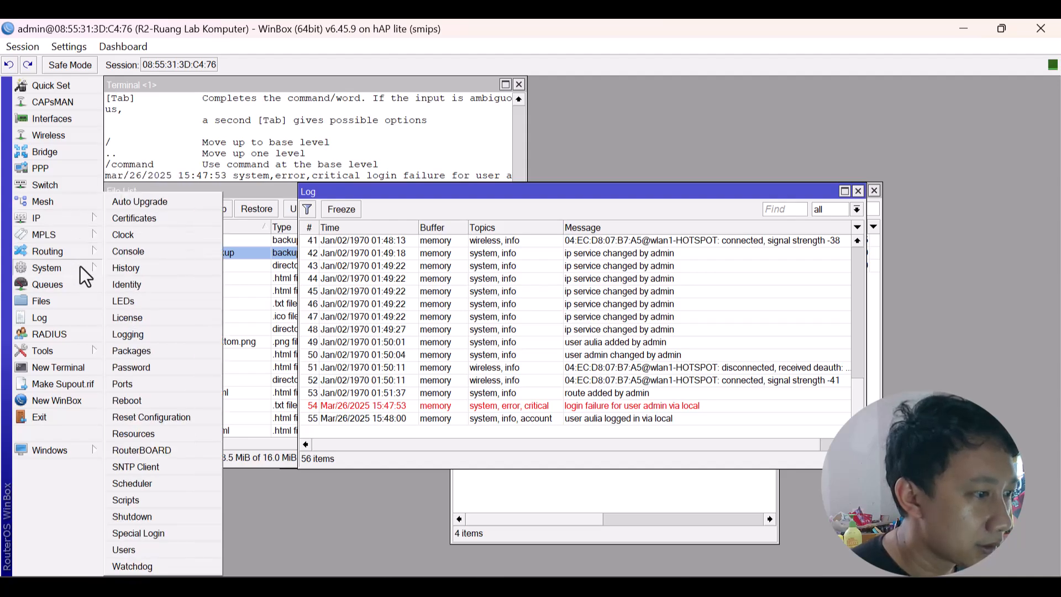
{"action": "left_click", "coordinate": [148, 337]}
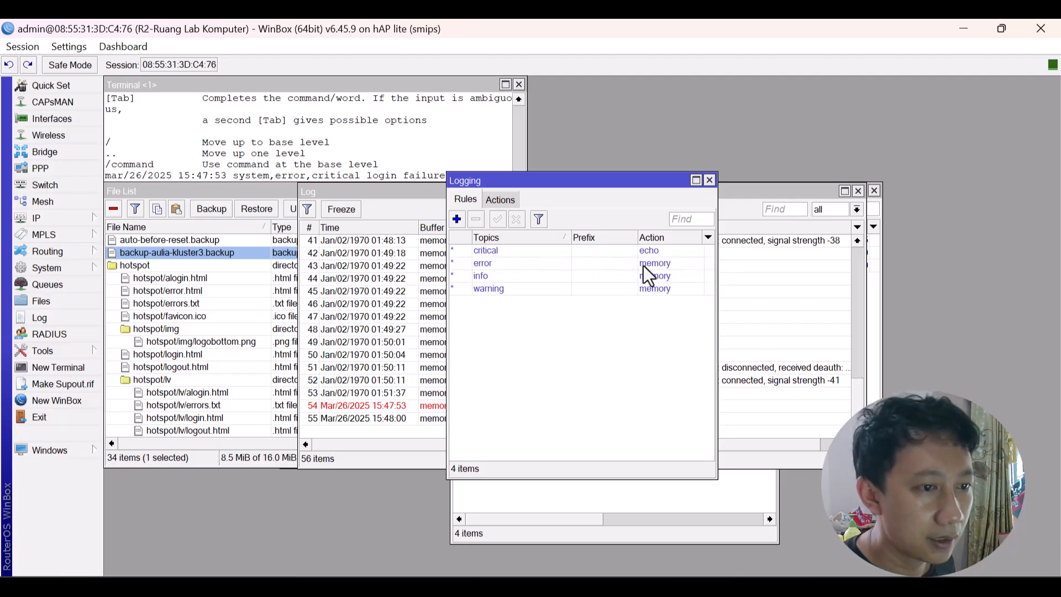
Set the error and info logging rules' action to disk.
{"action": "double_click", "coordinate": [652, 266]}
{"action": "left_click", "coordinate": [603, 310]}
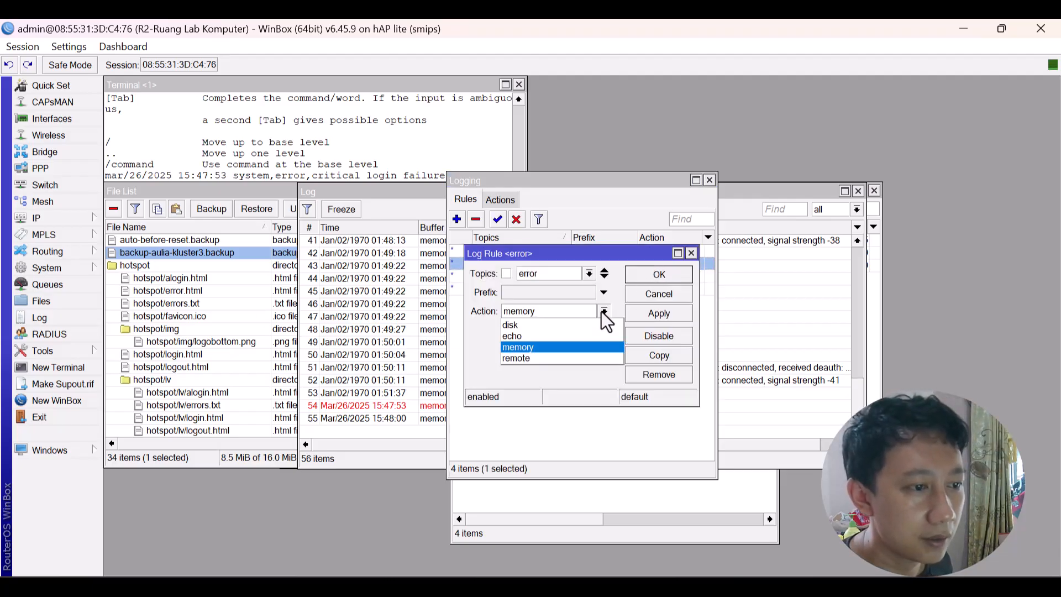
{"action": "left_click", "coordinate": [560, 324]}
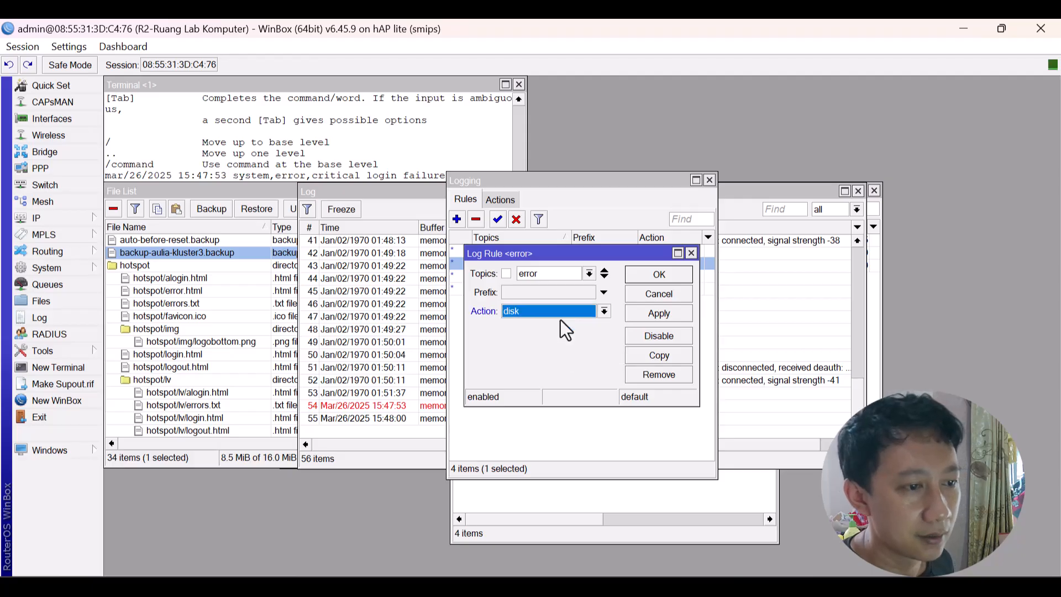
{"action": "left_click", "coordinate": [666, 271]}
{"action": "left_click", "coordinate": [684, 276]}
{"action": "double_click", "coordinate": [682, 270]}
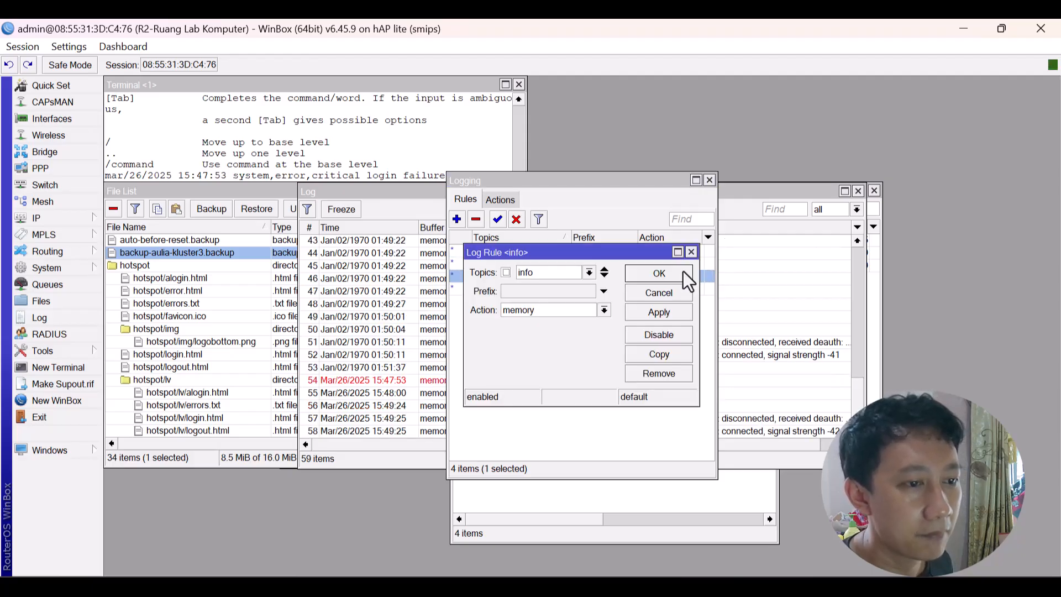
{"action": "left_click", "coordinate": [605, 310]}
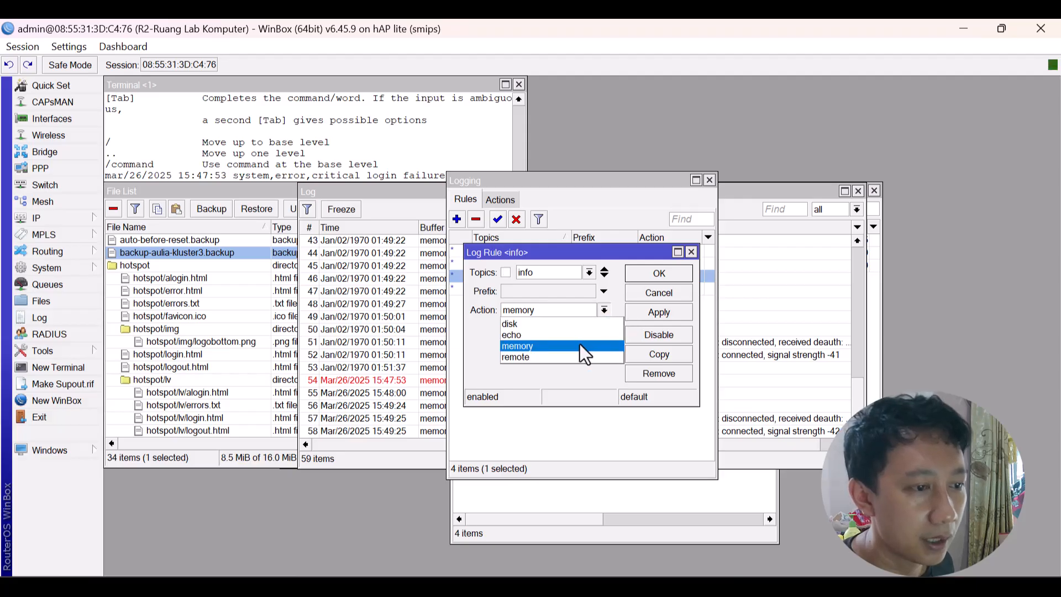
{"action": "left_click", "coordinate": [579, 326]}
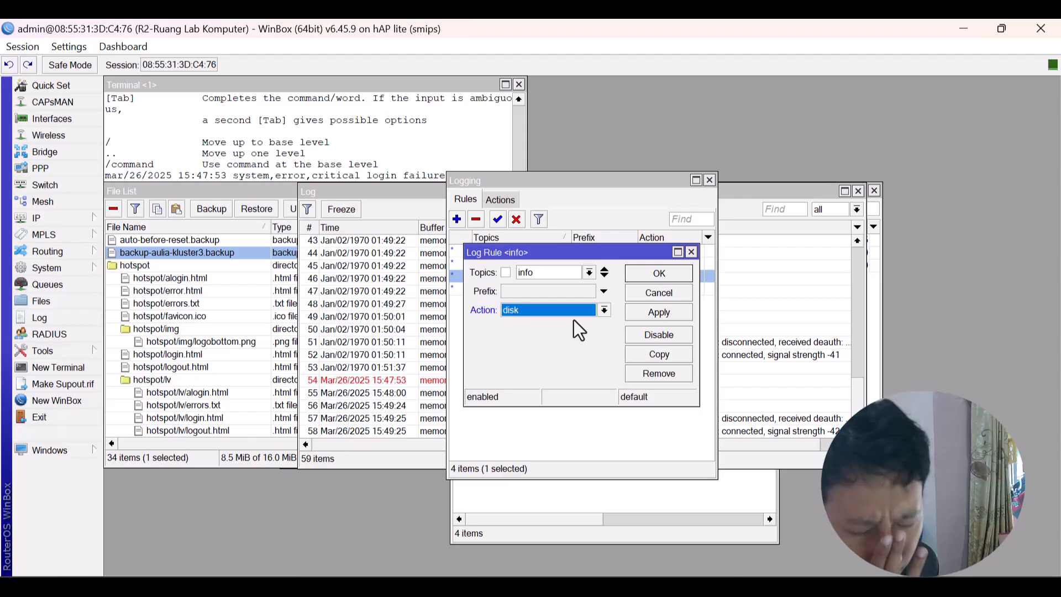
{"action": "left_click", "coordinate": [658, 273]}
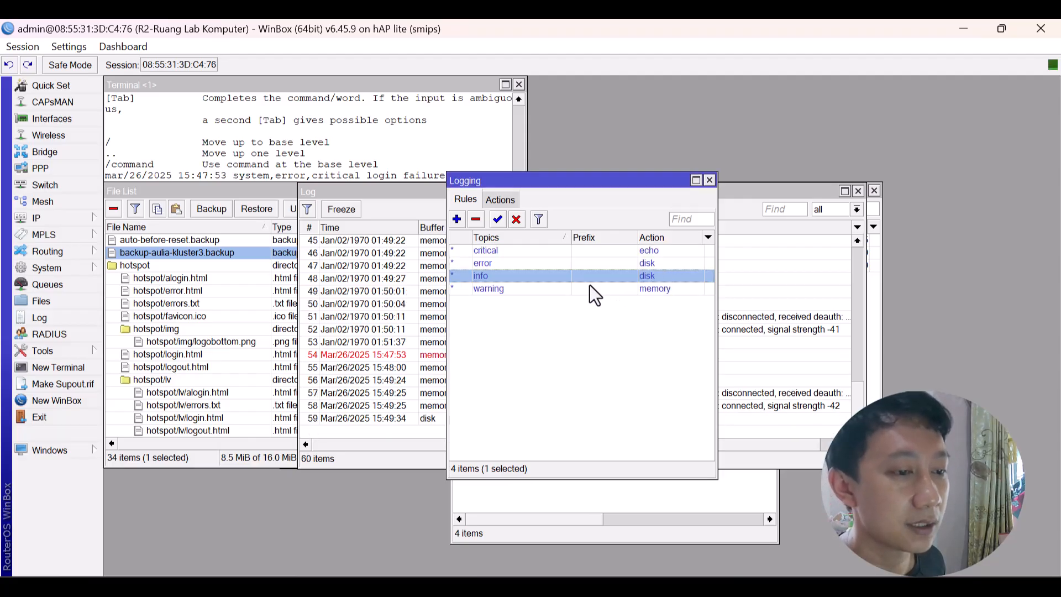
Set the warning rule's action to disk and find log.0.txt and log.1.txt in Files.
{"action": "double_click", "coordinate": [589, 285]}
{"action": "left_click", "coordinate": [598, 311]}
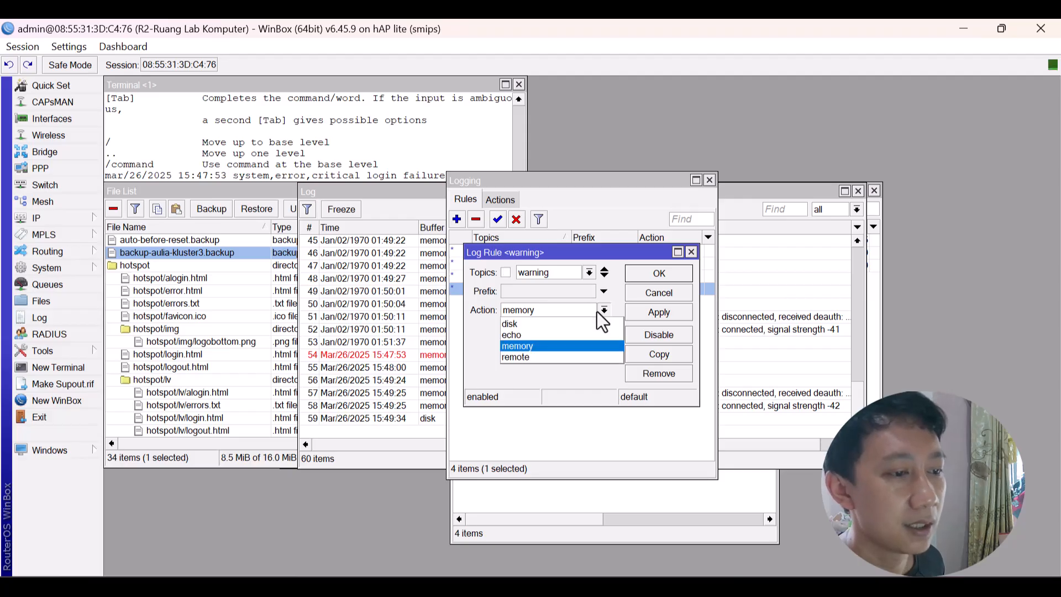
{"action": "left_click", "coordinate": [571, 325]}
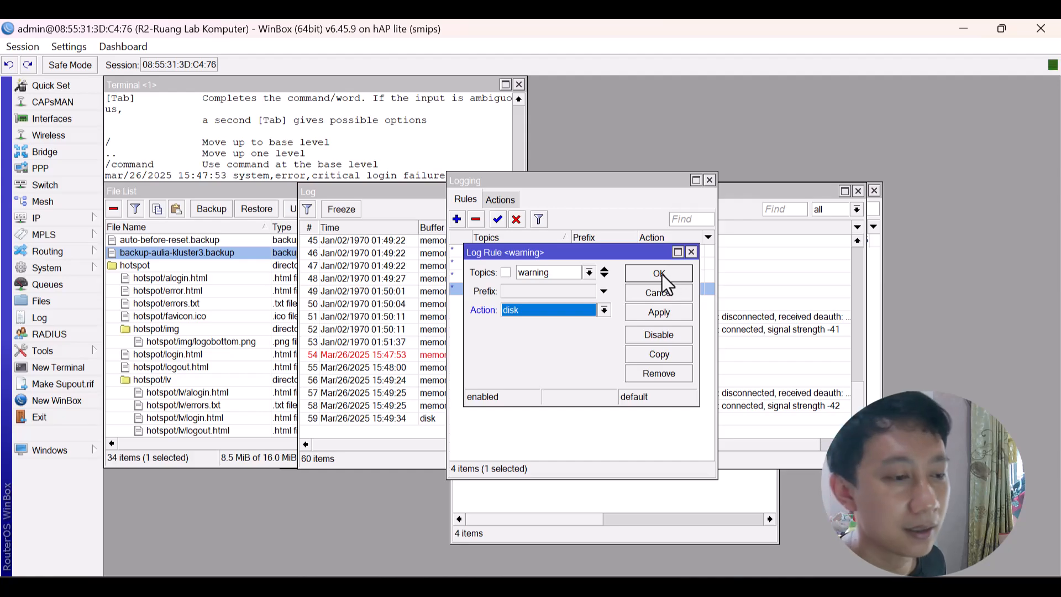
{"action": "left_click", "coordinate": [663, 276]}
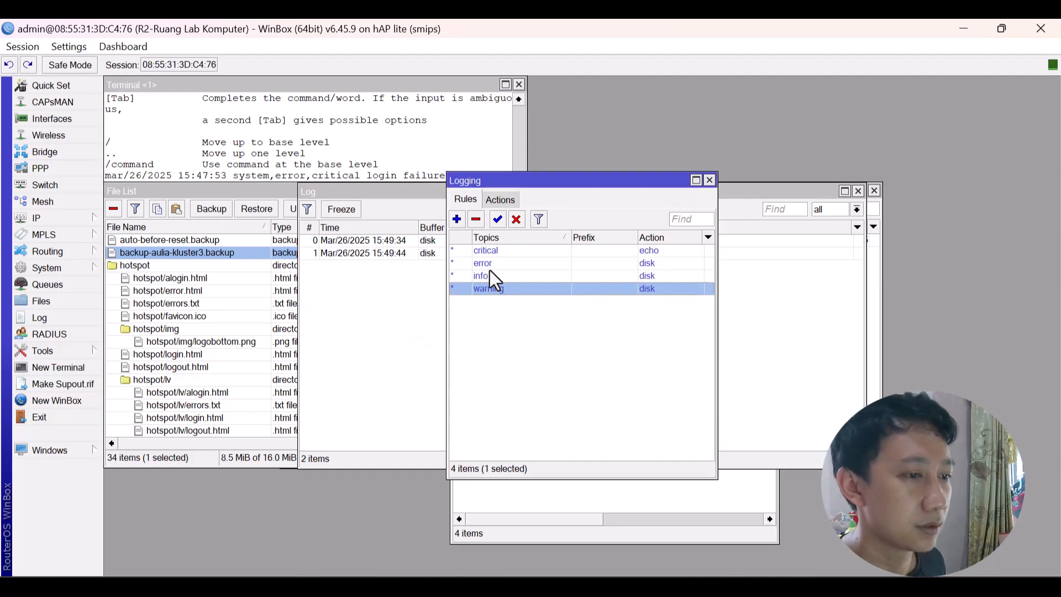
{"action": "left_click_drag", "start_coordinate": [555, 184], "coordinate": [545, 233]}
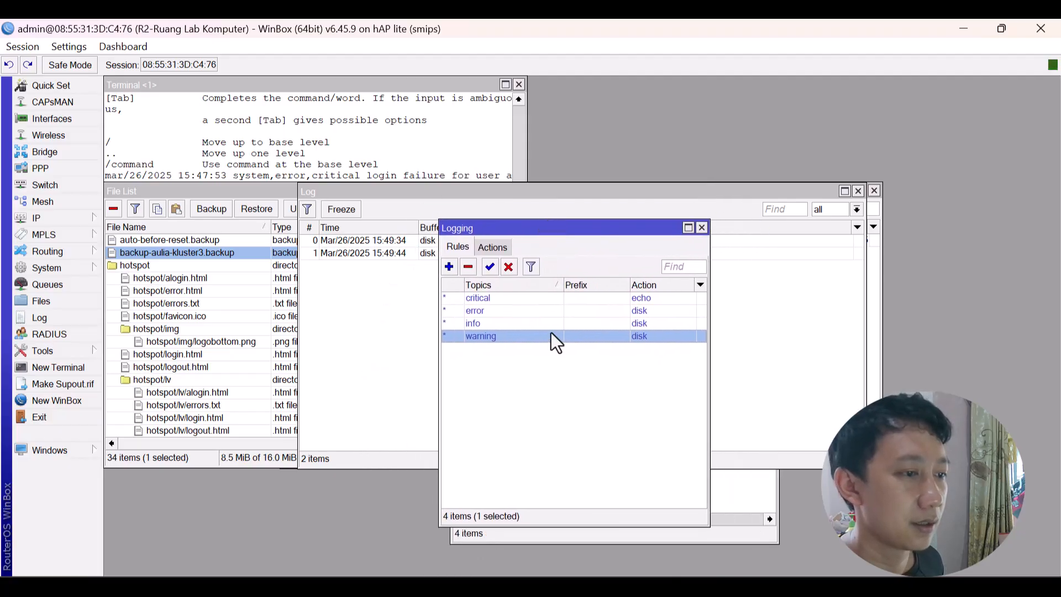
{"action": "left_click", "coordinate": [178, 274]}
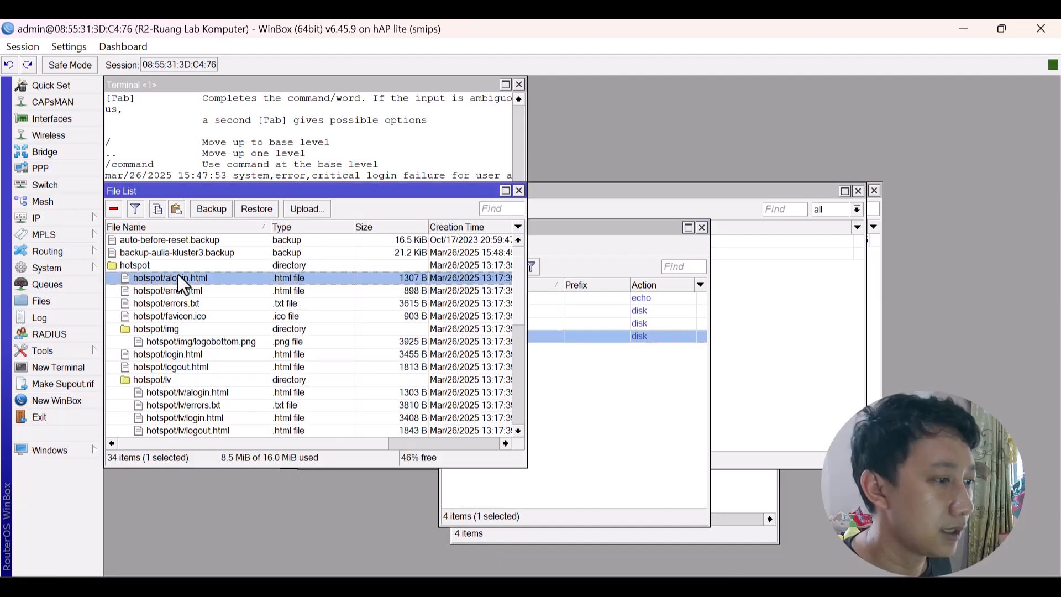
{"action": "scroll", "coordinate": [178, 274], "scroll_direction": "down", "scroll_amount": 2}
{"action": "scroll", "coordinate": [178, 274], "scroll_direction": "down", "scroll_amount": 4}
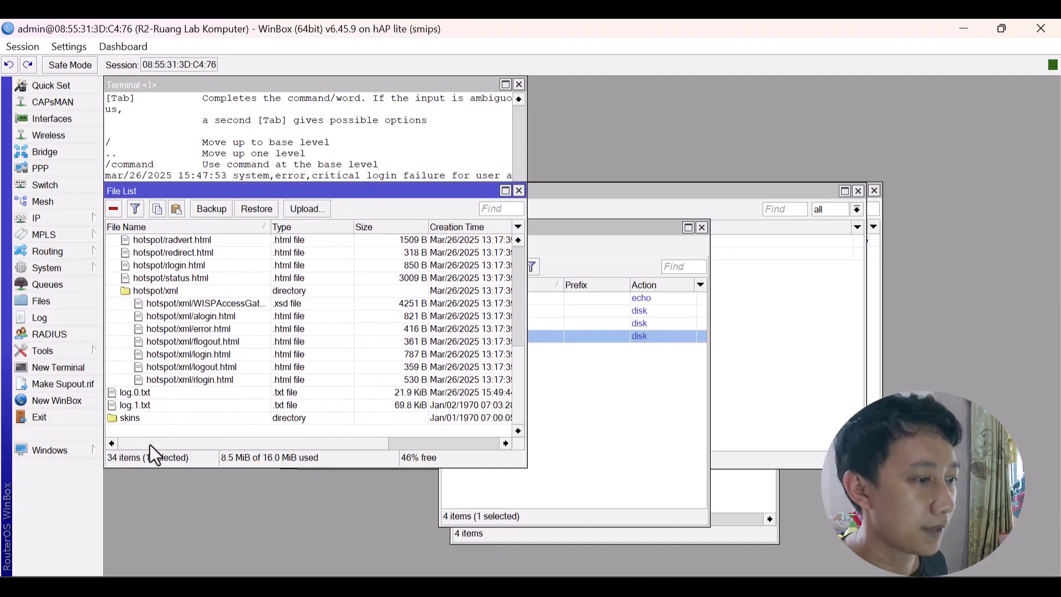
Select log.0.txt and add the router's time and date (Mar/26/2025) to the dashboard.
{"action": "left_click", "coordinate": [177, 406]}
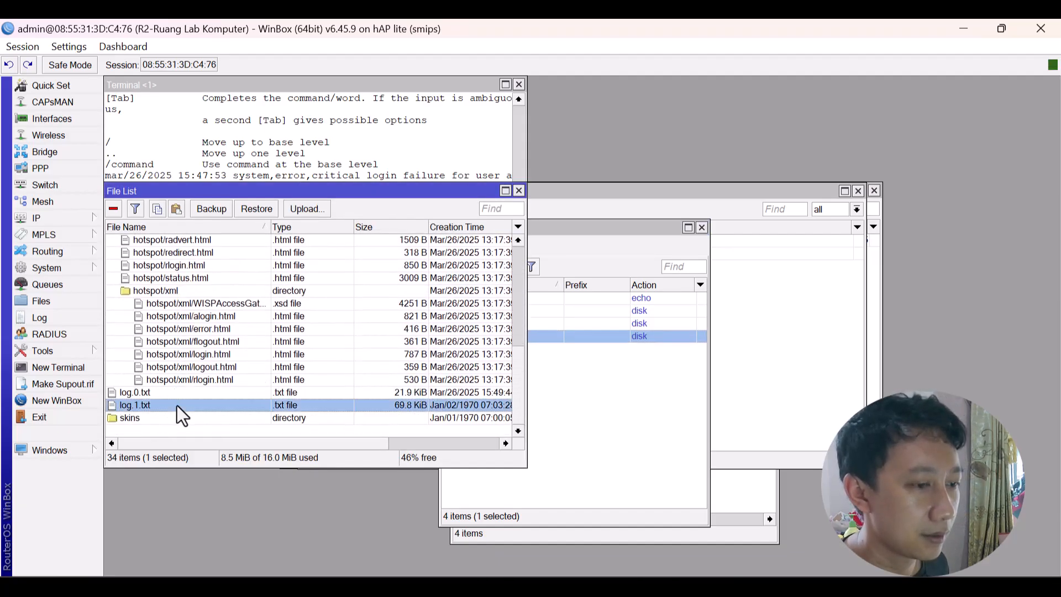
{"action": "left_click", "coordinate": [165, 396]}
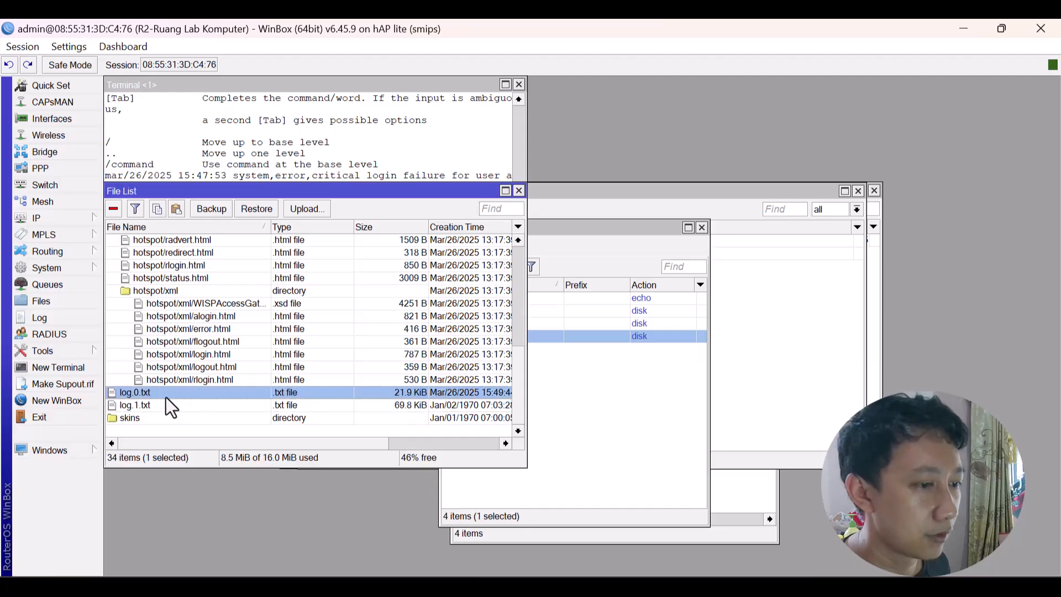
{"action": "left_click", "coordinate": [48, 43]}
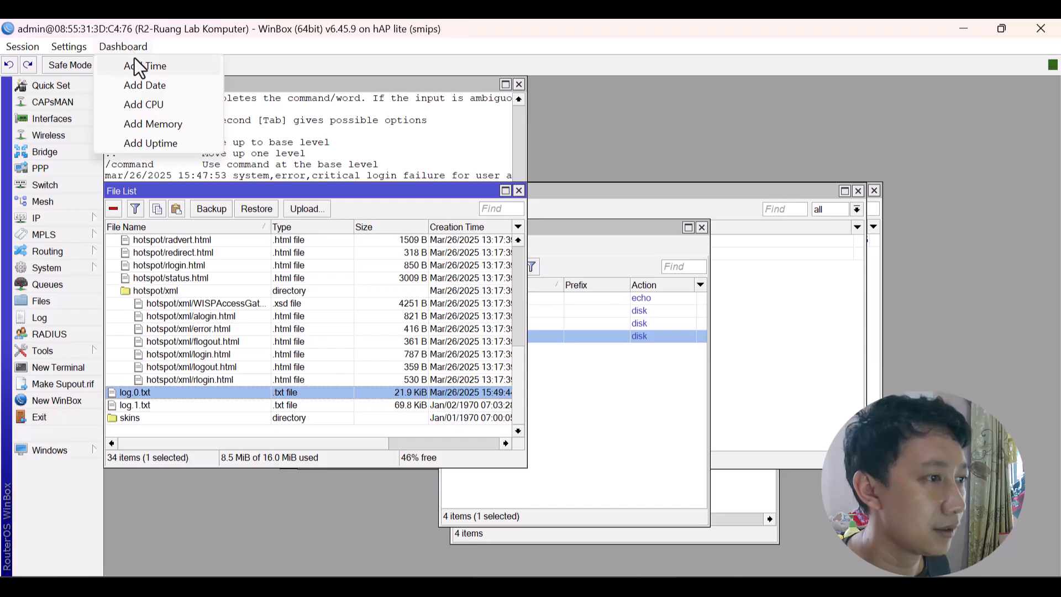
{"action": "left_click", "coordinate": [135, 59]}
{"action": "left_click", "coordinate": [129, 46]}
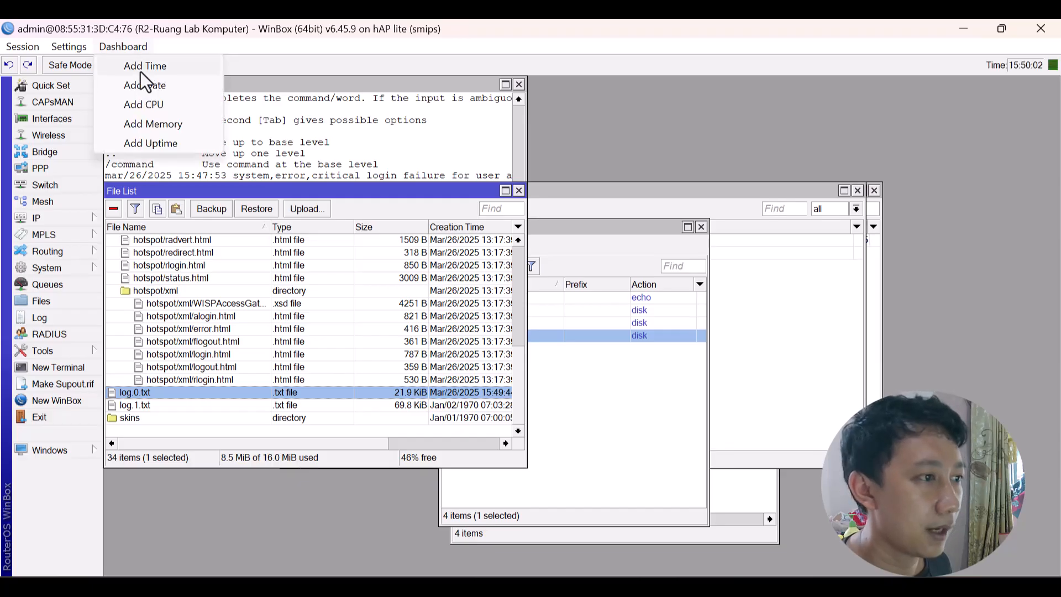
{"action": "left_click", "coordinate": [151, 84]}
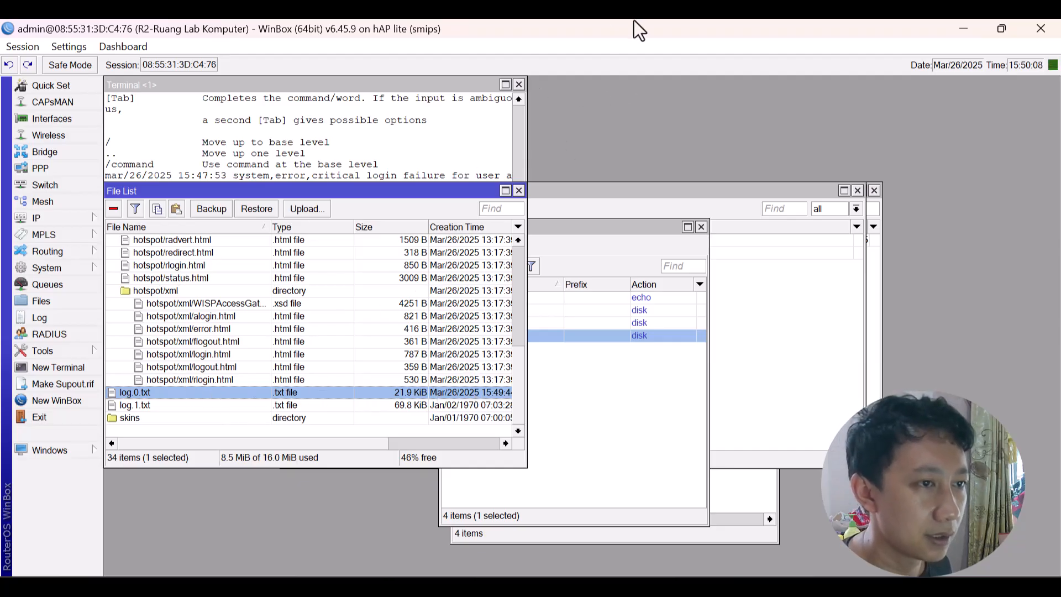
Copy log.0.txt from R2's file list onto the computer's desktop.
{"action": "left_click_drag", "start_coordinate": [635, 23], "coordinate": [684, 146]}
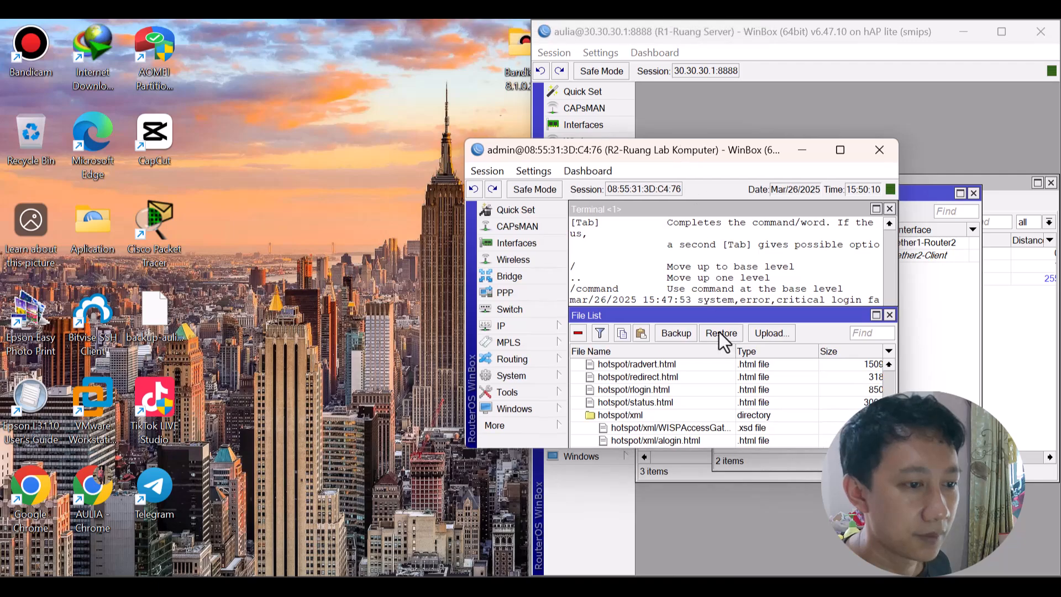
{"action": "scroll", "coordinate": [725, 417], "scroll_direction": "down", "scroll_amount": 1}
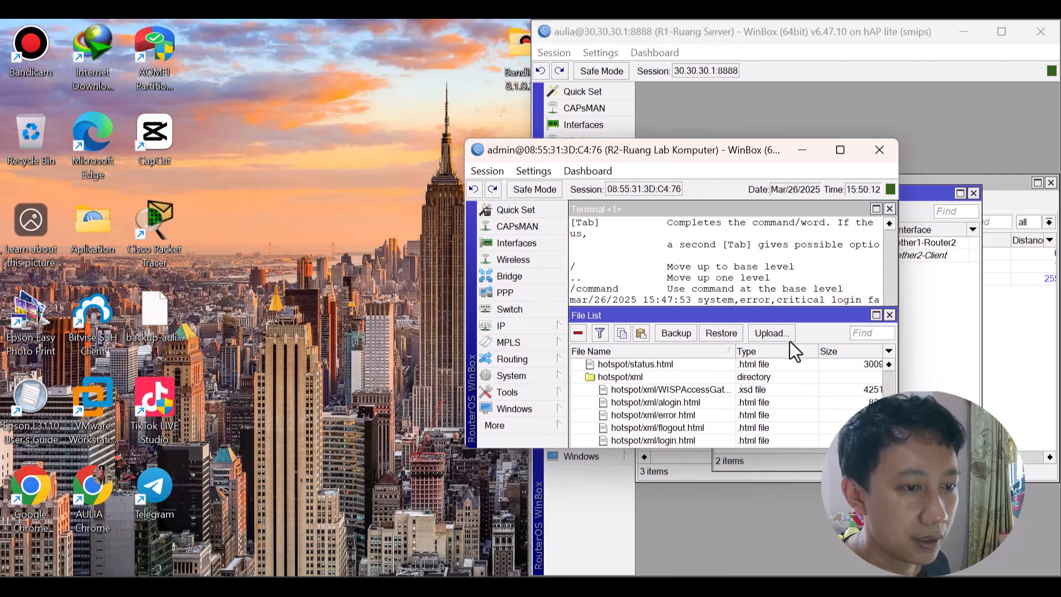
{"action": "double_click", "coordinate": [787, 311]}
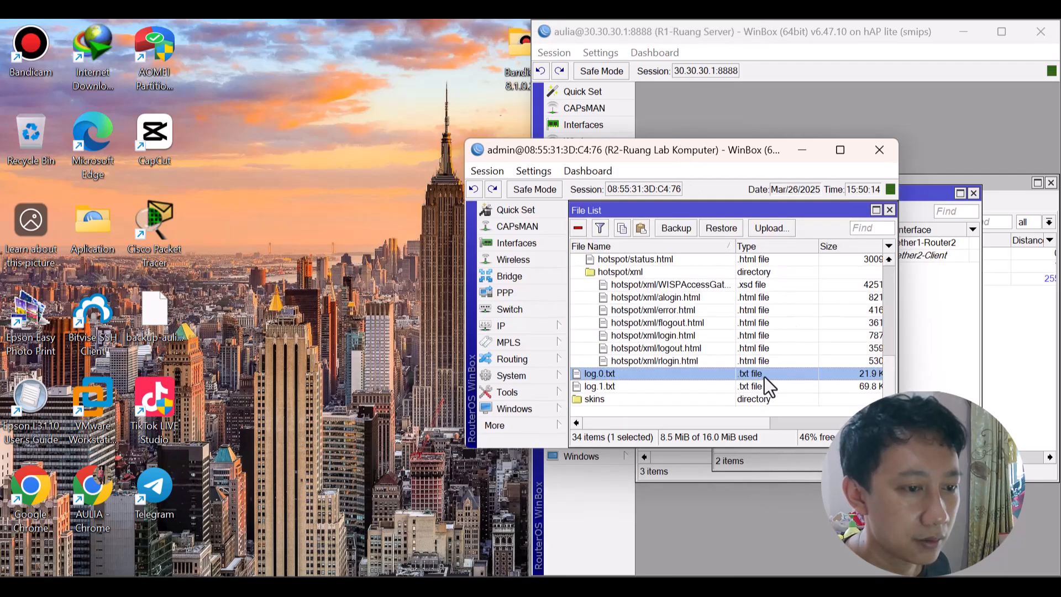
{"action": "left_click_drag", "start_coordinate": [750, 375], "coordinate": [307, 327]}
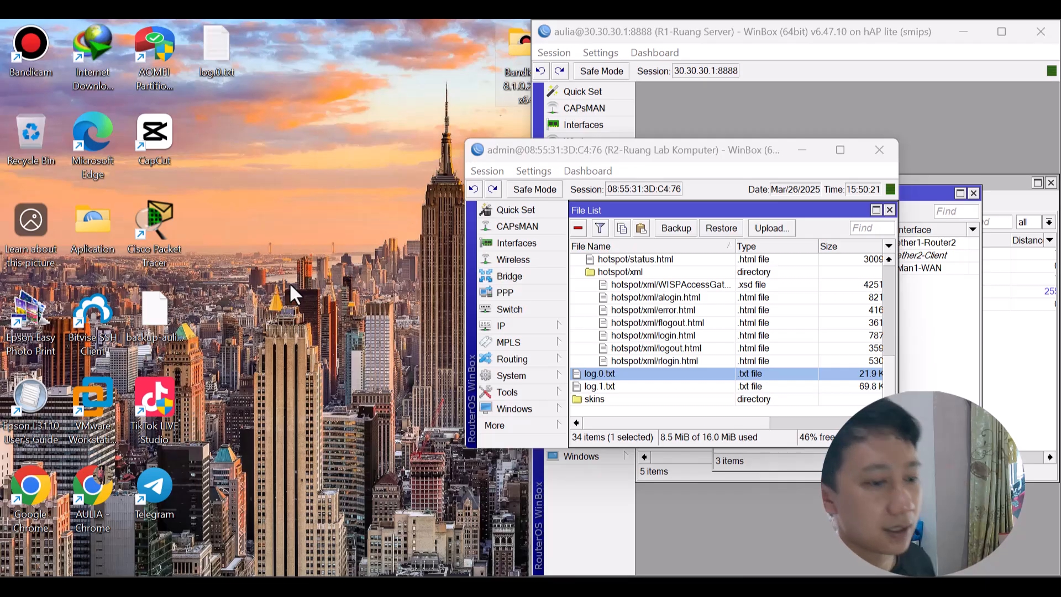
Check the detik.com tab, minimize the browser and move the R2 window left.
{"action": "left_click", "coordinate": [654, 586]}
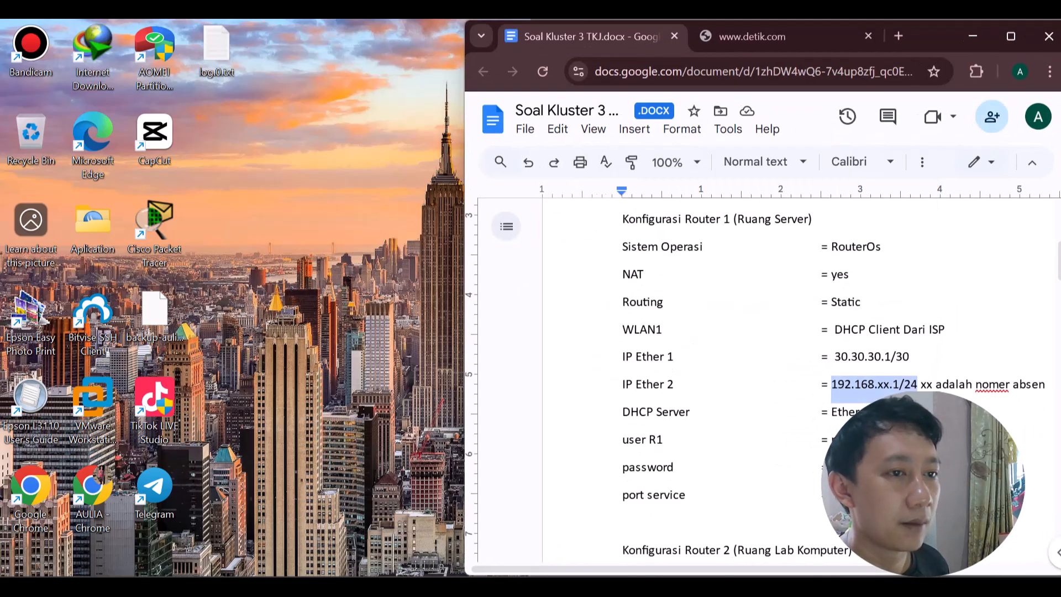
{"action": "left_click", "coordinate": [810, 30]}
{"action": "left_click", "coordinate": [967, 36]}
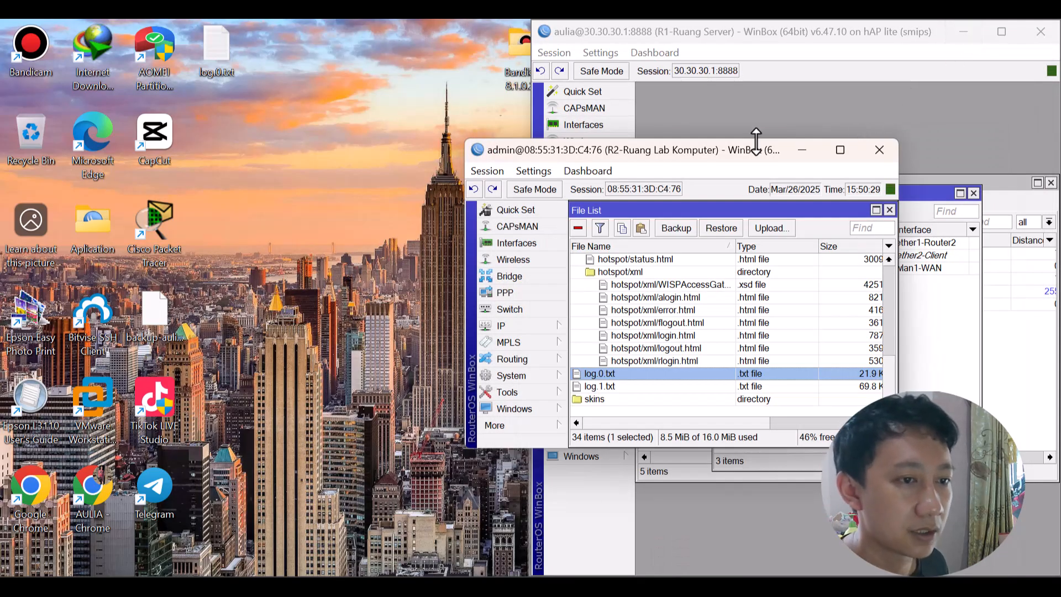
{"action": "left_click_drag", "start_coordinate": [757, 148], "coordinate": [443, 188]}
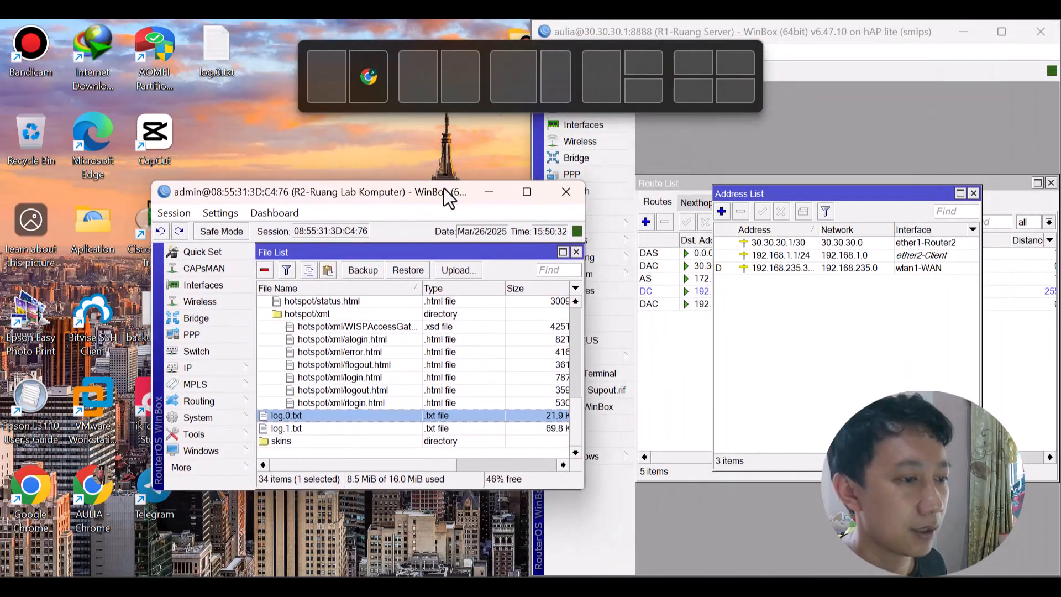
Review R2's IP menu, restore its window, then show the Soal Kluster 3 TKJ sheet full-screen.
{"action": "left_click", "coordinate": [526, 193]}
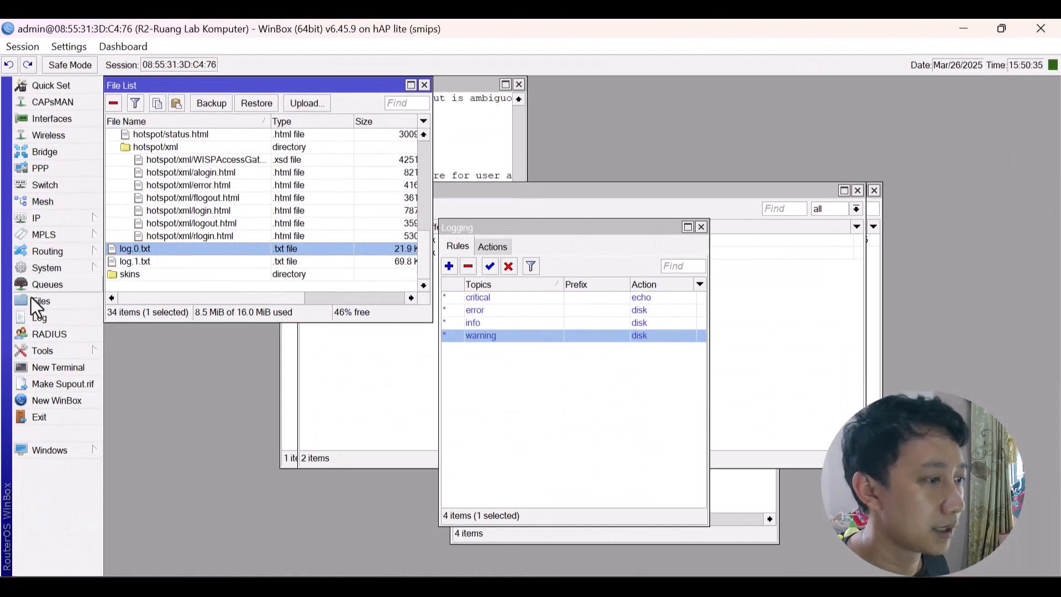
{"action": "left_click", "coordinate": [48, 219]}
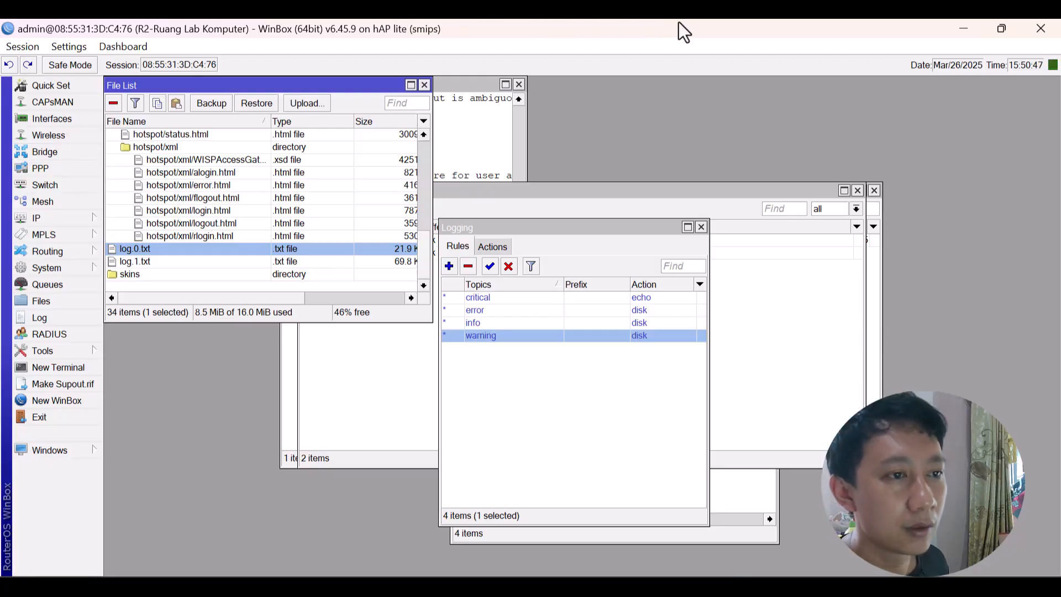
{"action": "left_click_drag", "start_coordinate": [678, 25], "coordinate": [671, 204]}
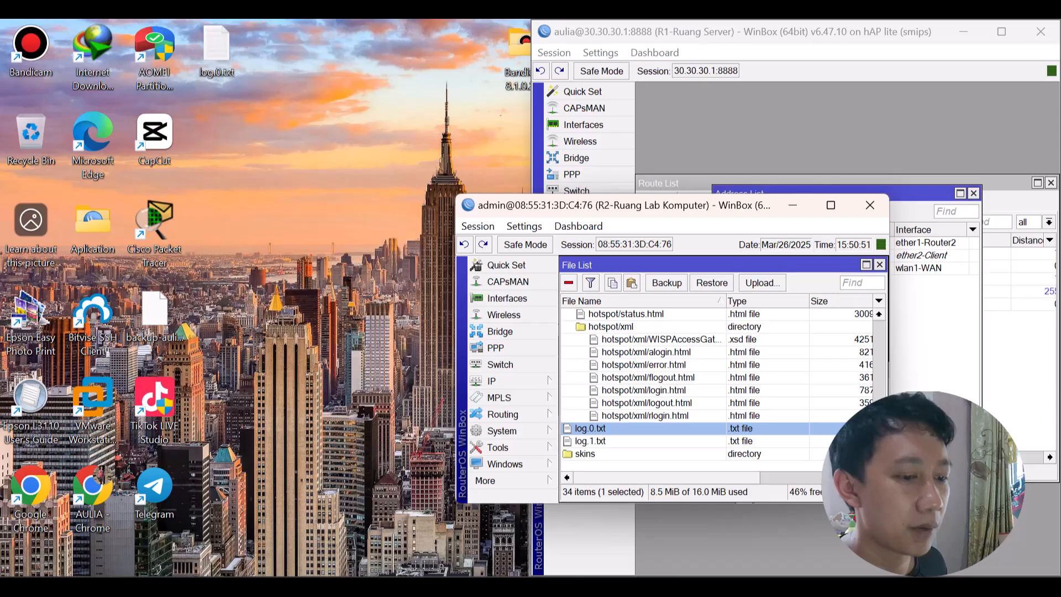
{"action": "key", "text": "alt+Tab"}
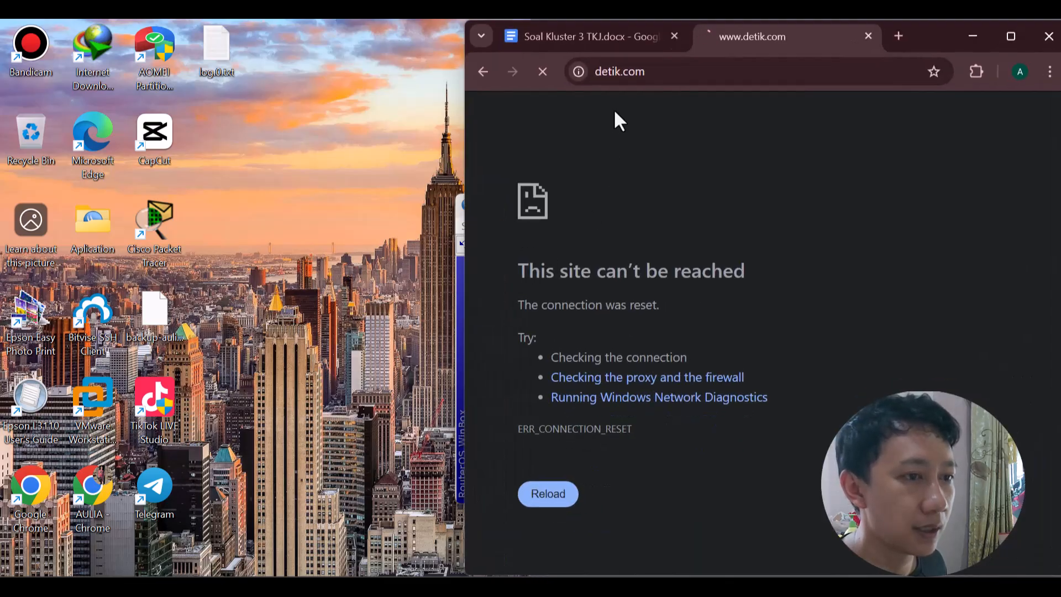
{"action": "left_click", "coordinate": [612, 34]}
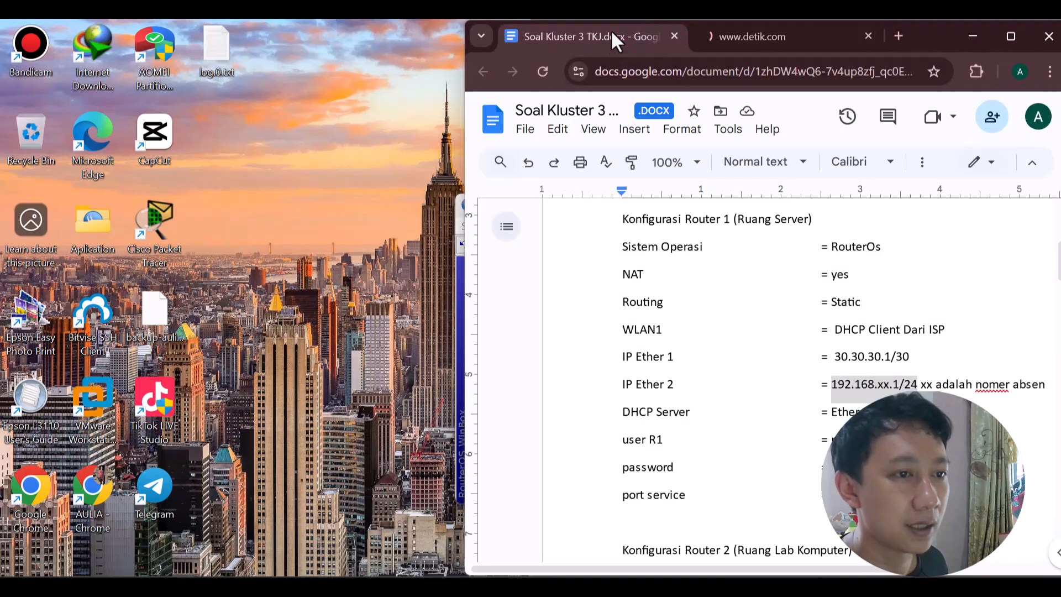
{"action": "left_click", "coordinate": [1011, 37]}
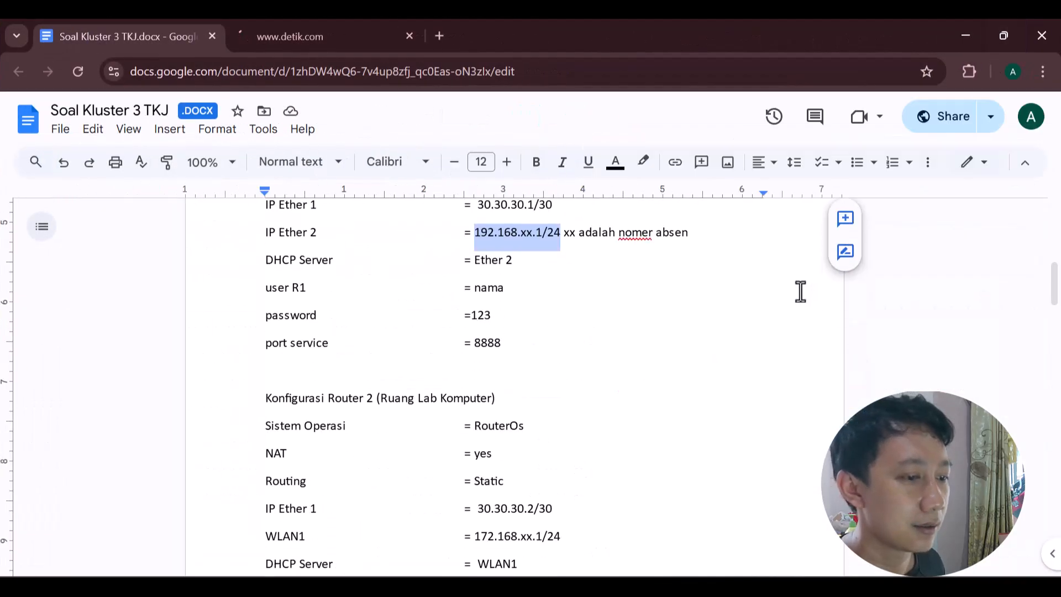
{"action": "scroll", "coordinate": [663, 367], "scroll_direction": "down", "scroll_amount": 8}
{"action": "scroll", "coordinate": [663, 367], "scroll_direction": "down", "scroll_amount": 5}
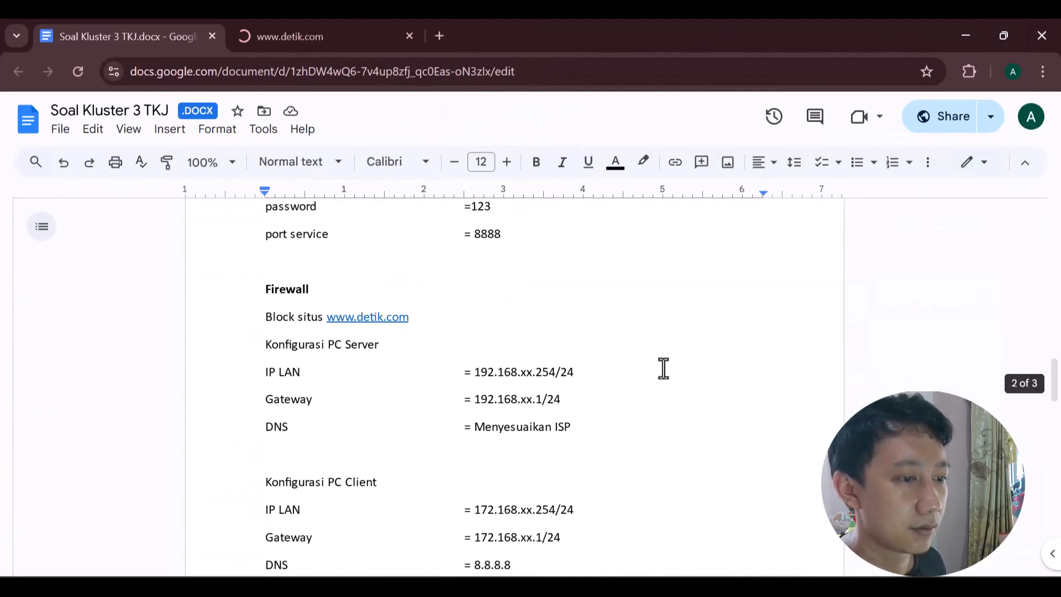
{"action": "scroll", "coordinate": [663, 367], "scroll_direction": "up", "scroll_amount": 5}
{"action": "scroll", "coordinate": [663, 367], "scroll_direction": "down", "scroll_amount": 10}
{"action": "scroll", "coordinate": [663, 367], "scroll_direction": "down", "scroll_amount": 2}
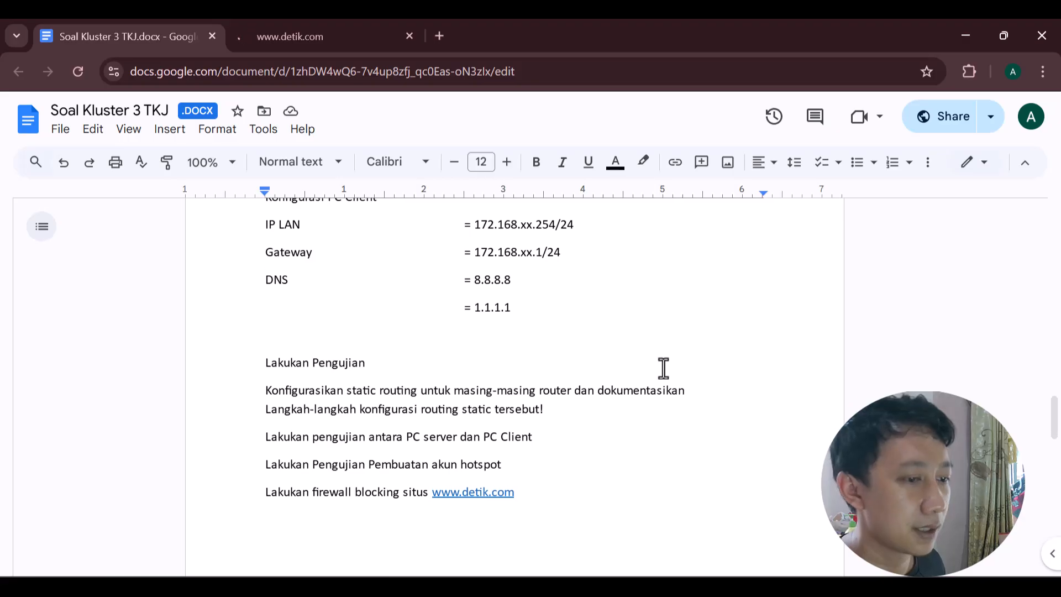
{"action": "scroll", "coordinate": [663, 366], "scroll_direction": "up", "scroll_amount": 3}
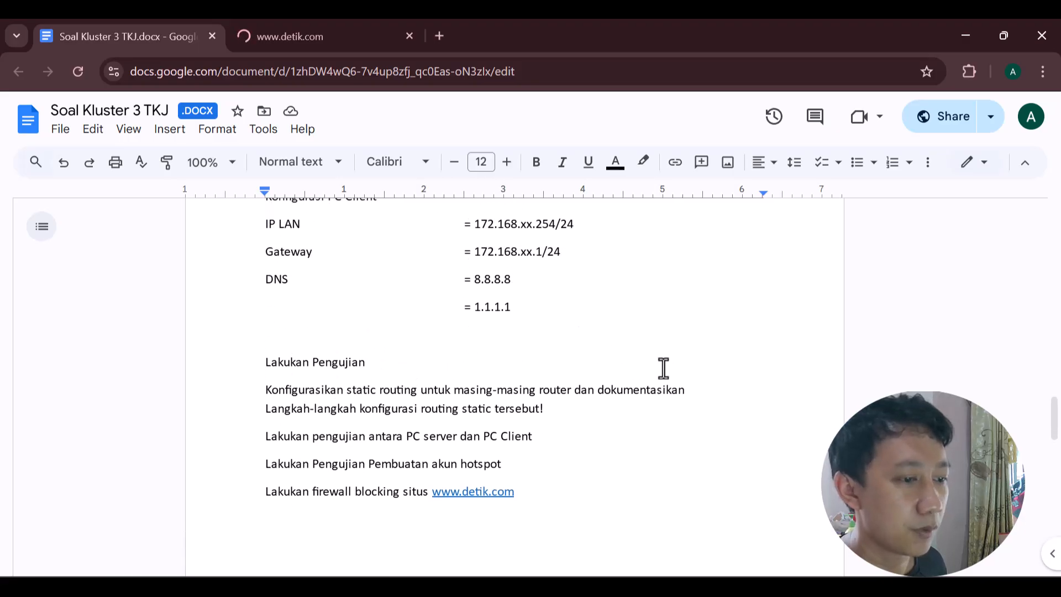
{"action": "scroll", "coordinate": [663, 367], "scroll_direction": "down", "scroll_amount": 6}
{"action": "scroll", "coordinate": [663, 367], "scroll_direction": "up", "scroll_amount": 1}
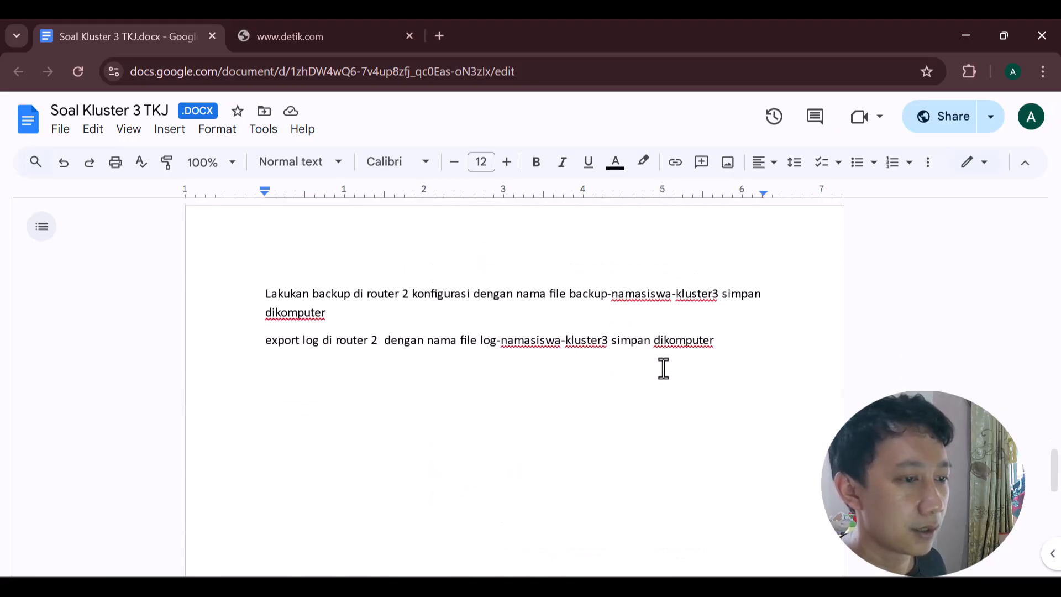
{"action": "scroll", "coordinate": [663, 367], "scroll_direction": "up", "scroll_amount": 1}
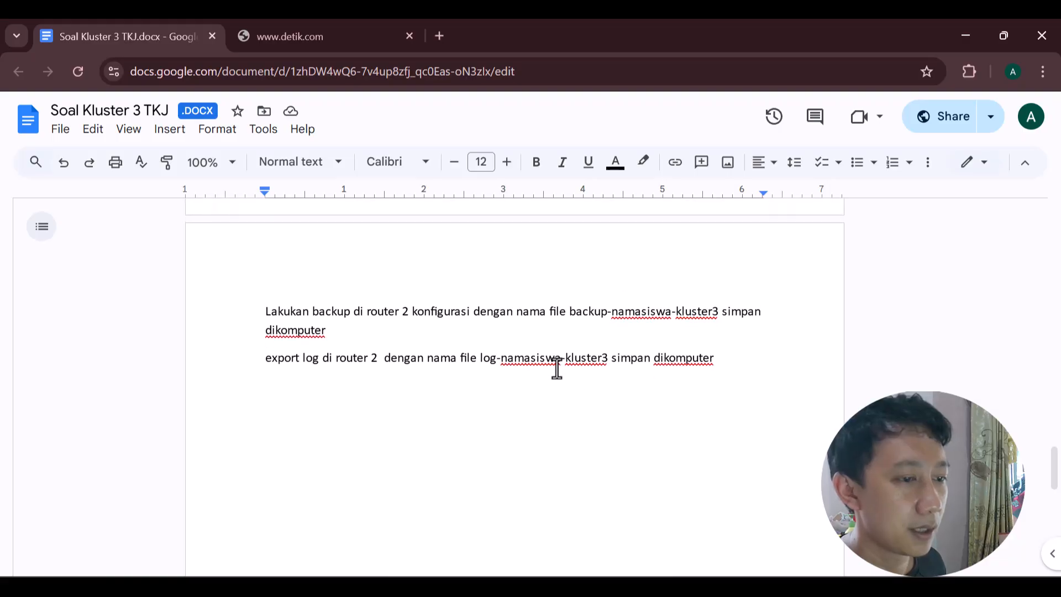
{"action": "scroll", "coordinate": [557, 369], "scroll_direction": "up", "scroll_amount": 4}
{"action": "scroll", "coordinate": [557, 369], "scroll_direction": "up", "scroll_amount": 15}
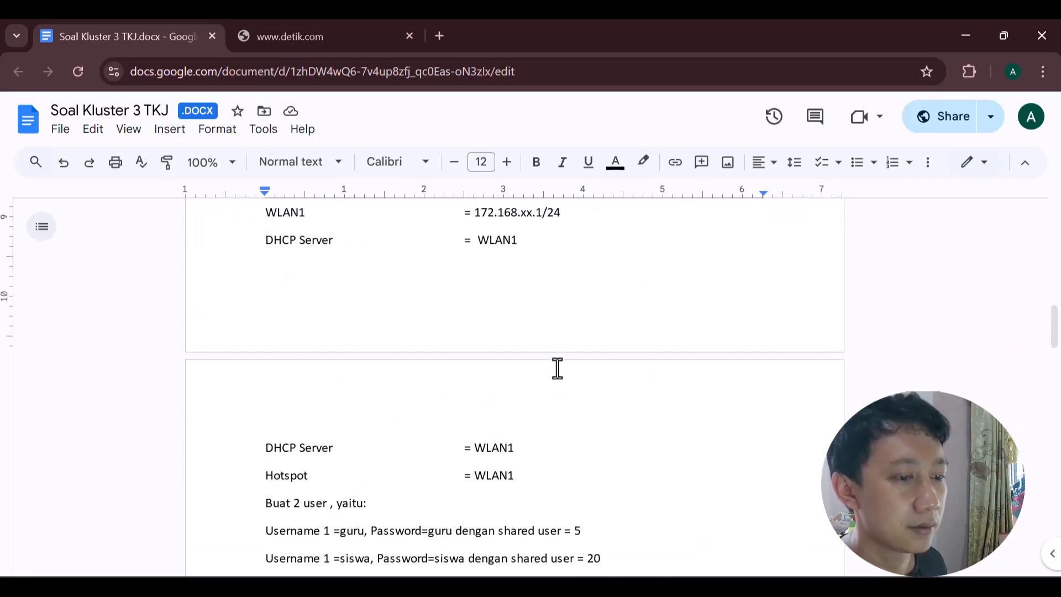
{"action": "scroll", "coordinate": [557, 368], "scroll_direction": "up", "scroll_amount": 9}
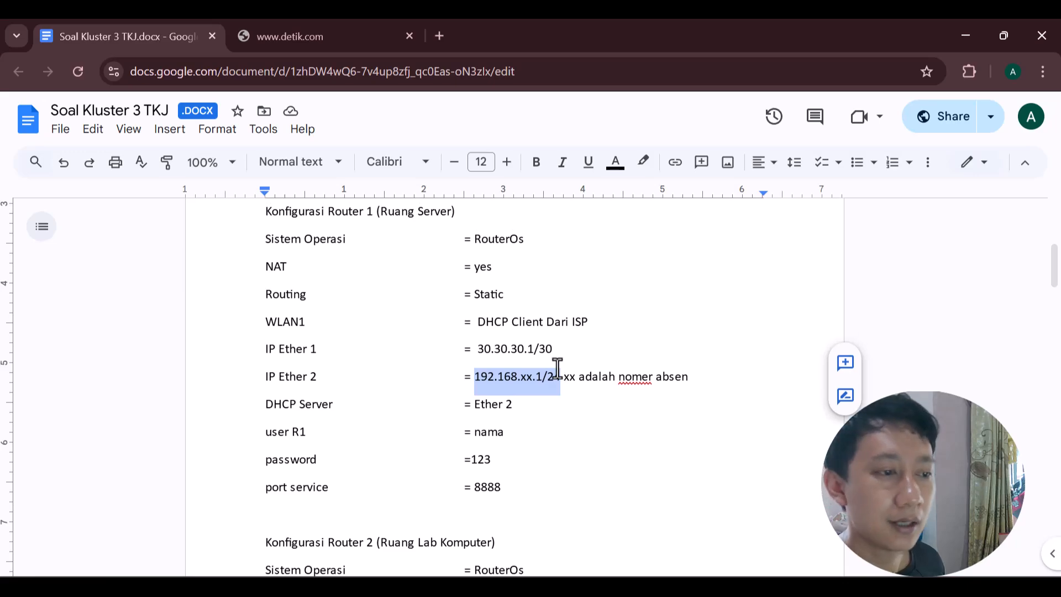
{"action": "scroll", "coordinate": [556, 368], "scroll_direction": "up", "scroll_amount": 2}
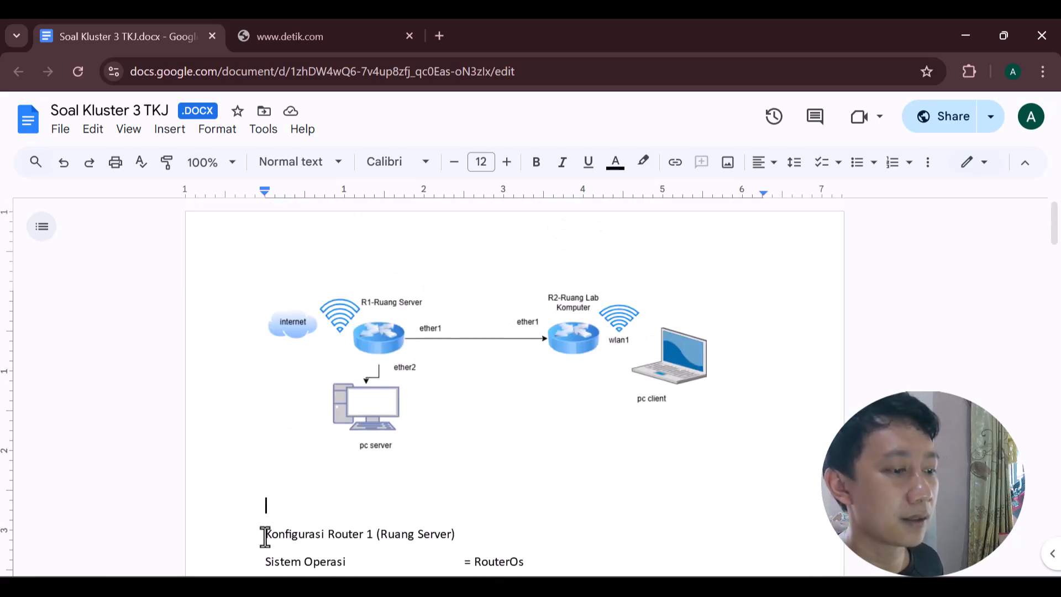
{"action": "scroll", "coordinate": [410, 535], "scroll_direction": "down", "scroll_amount": 5}
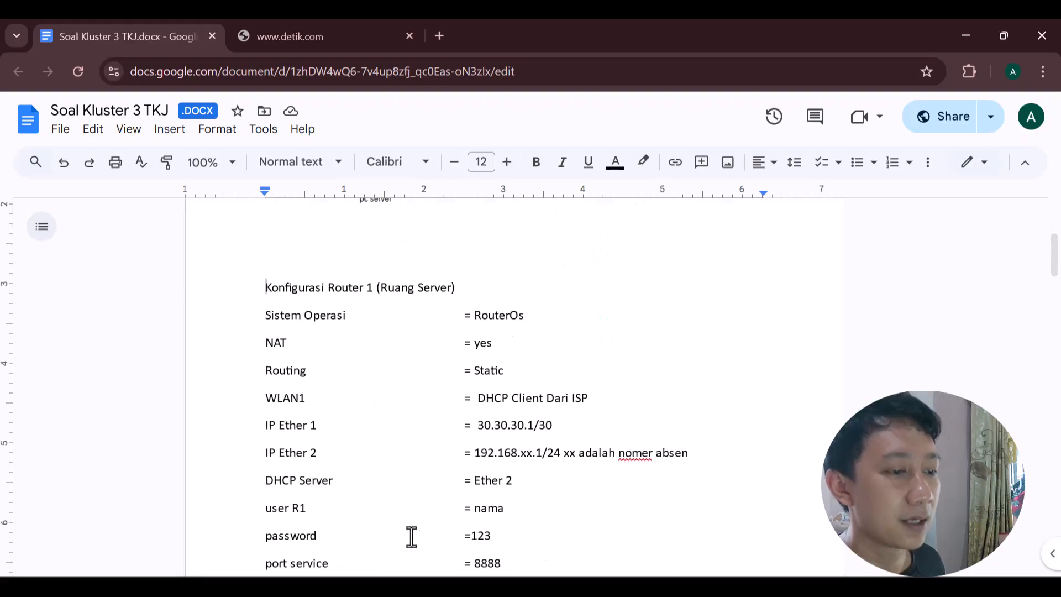
{"action": "scroll", "coordinate": [411, 536], "scroll_direction": "down", "scroll_amount": 4}
{"action": "scroll", "coordinate": [409, 537], "scroll_direction": "up", "scroll_amount": 9}
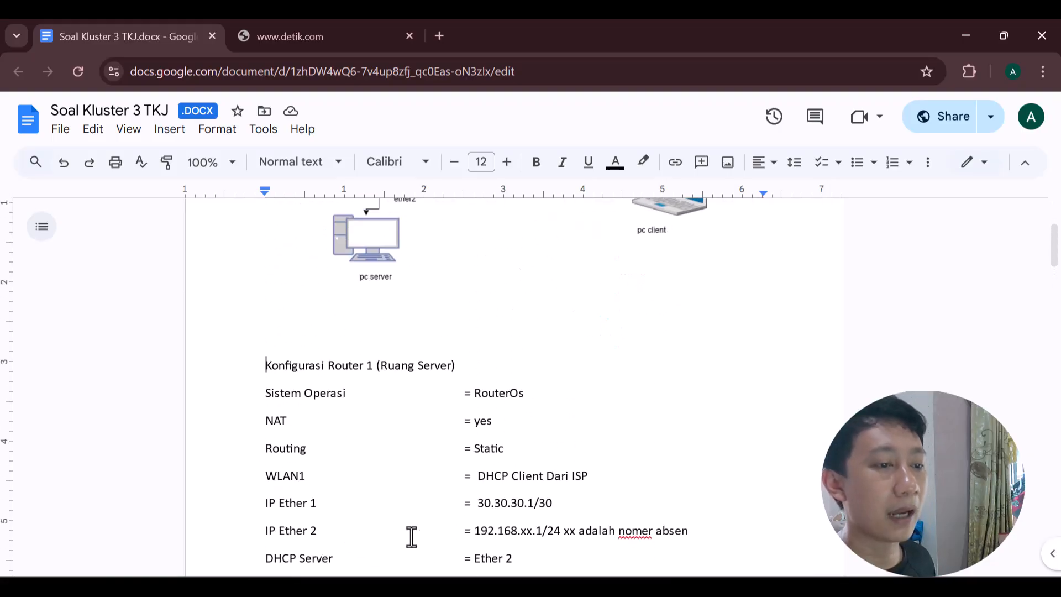
{"action": "scroll", "coordinate": [813, 447], "scroll_direction": "down", "scroll_amount": 1}
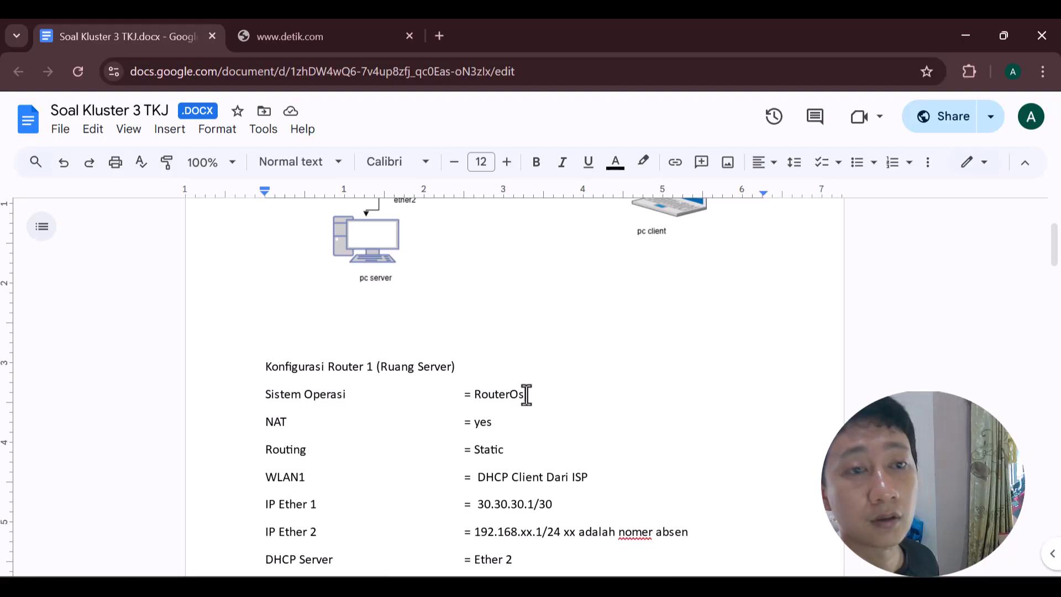
{"action": "scroll", "coordinate": [526, 394], "scroll_direction": "down", "scroll_amount": 11}
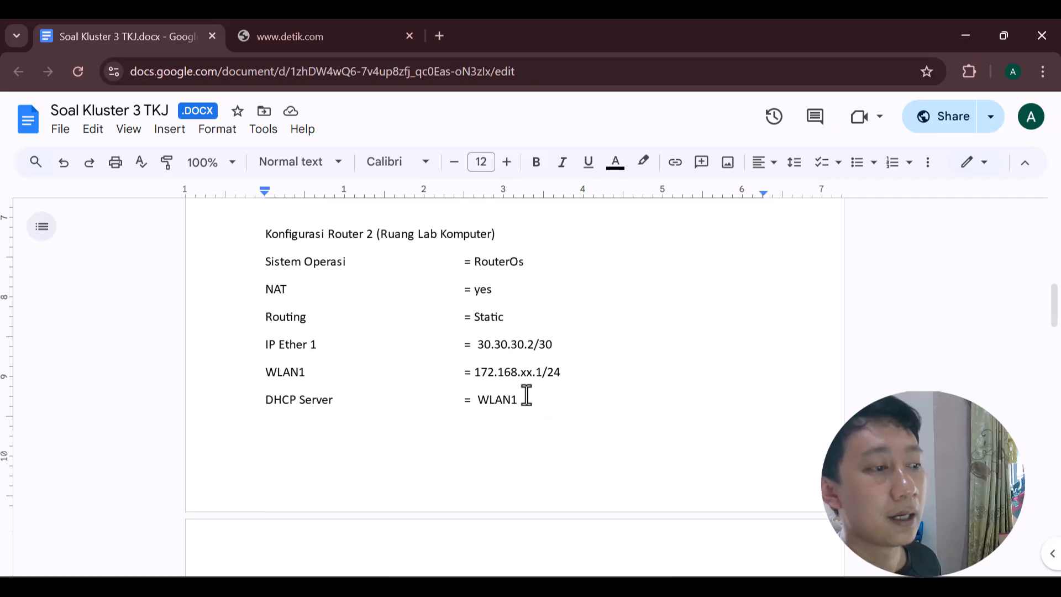
{"action": "scroll", "coordinate": [526, 395], "scroll_direction": "down", "scroll_amount": 3}
{"action": "scroll", "coordinate": [525, 394], "scroll_direction": "up", "scroll_amount": 7}
{"action": "scroll", "coordinate": [526, 394], "scroll_direction": "down", "scroll_amount": 20}
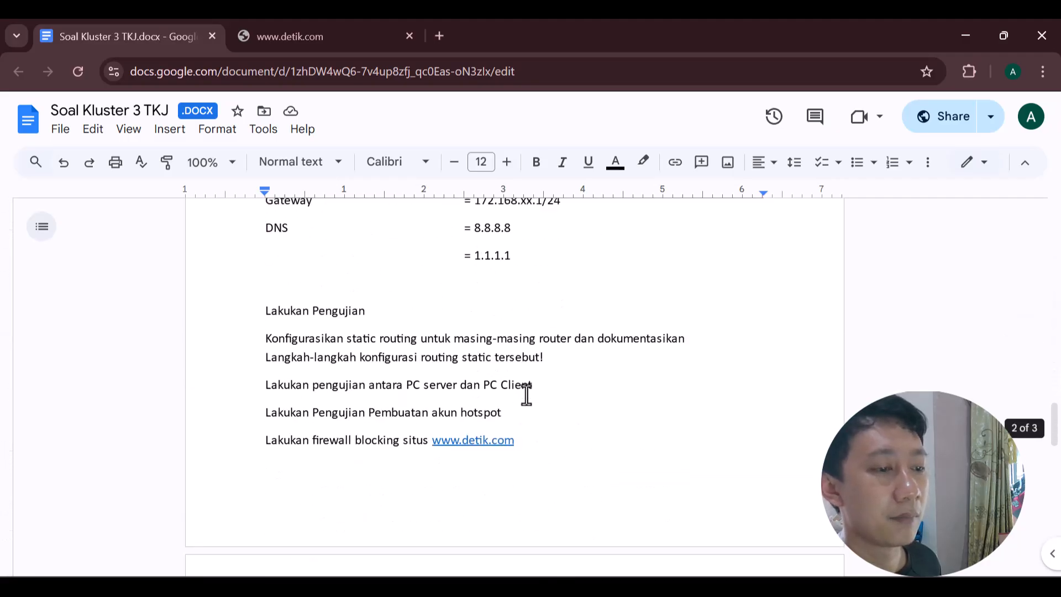
{"action": "scroll", "coordinate": [526, 394], "scroll_direction": "up", "scroll_amount": 20}
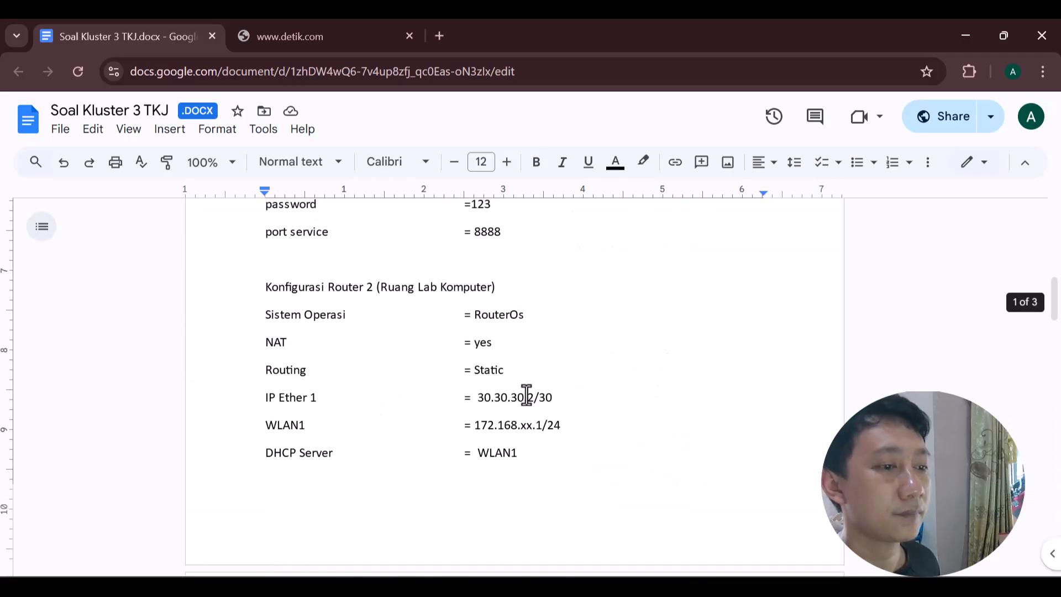
{"action": "scroll", "coordinate": [526, 395], "scroll_direction": "up", "scroll_amount": 5}
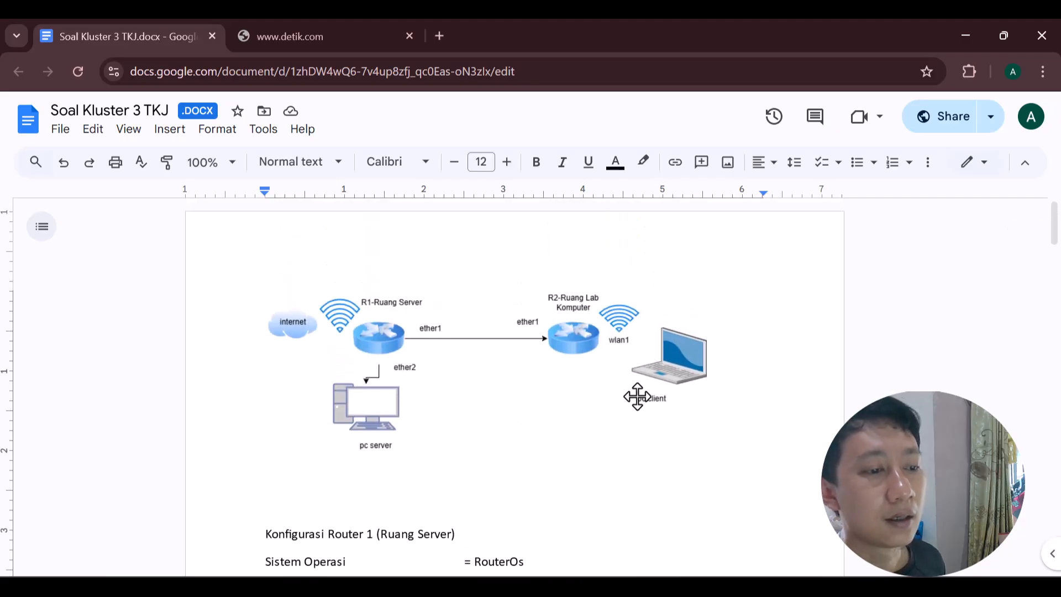
{"action": "scroll", "coordinate": [647, 513], "scroll_direction": "down", "scroll_amount": 3}
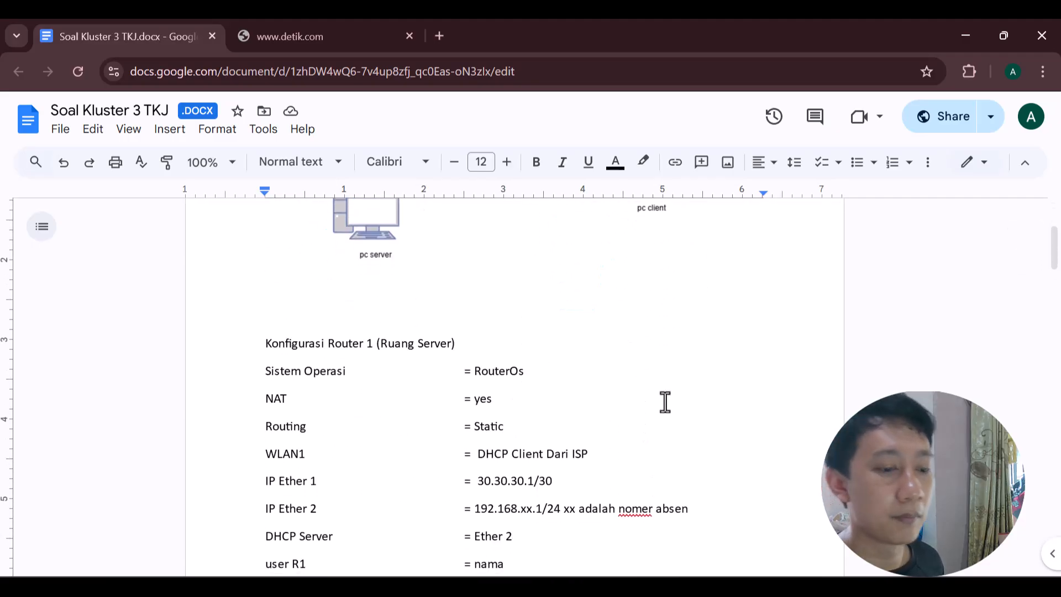